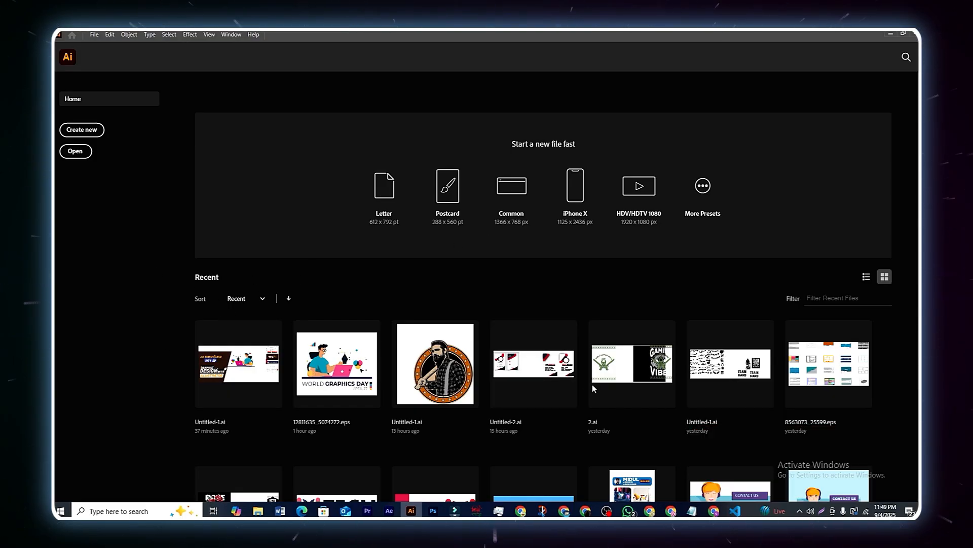
Step: Browse the Saved, Mobile, Web, Print, Film & Video and Art & Illustration presets, then cancel
click(714, 203)
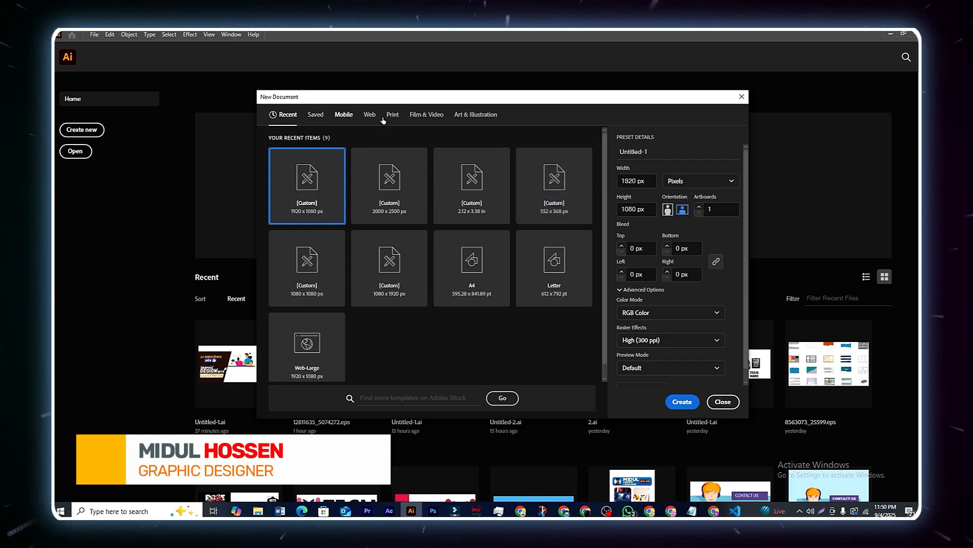
click(312, 113)
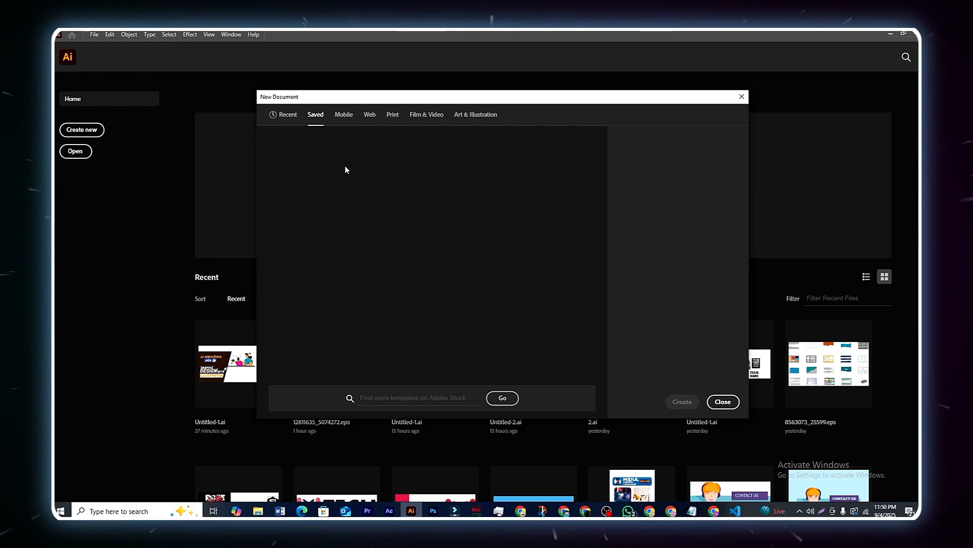
click(342, 118)
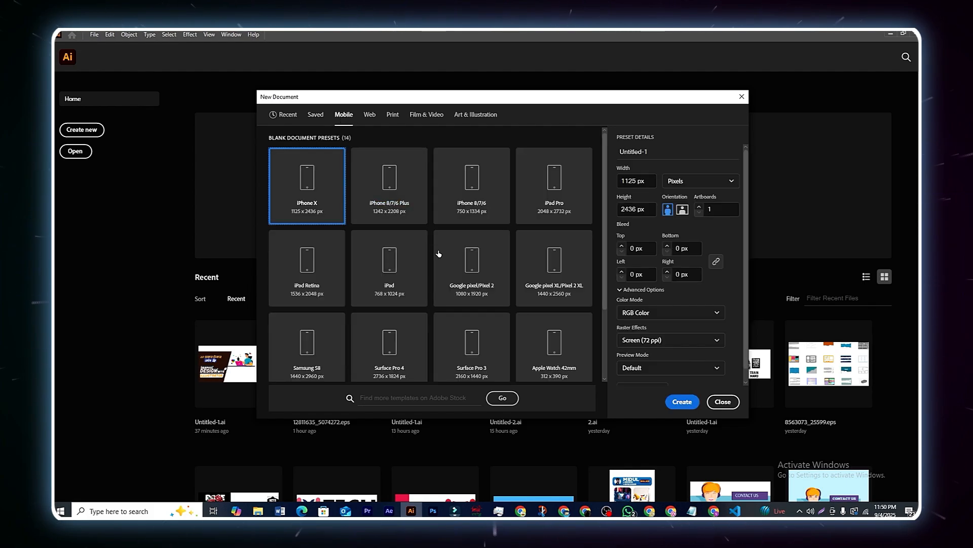
scroll(436, 256, down, 2)
scroll(434, 258, up, 2)
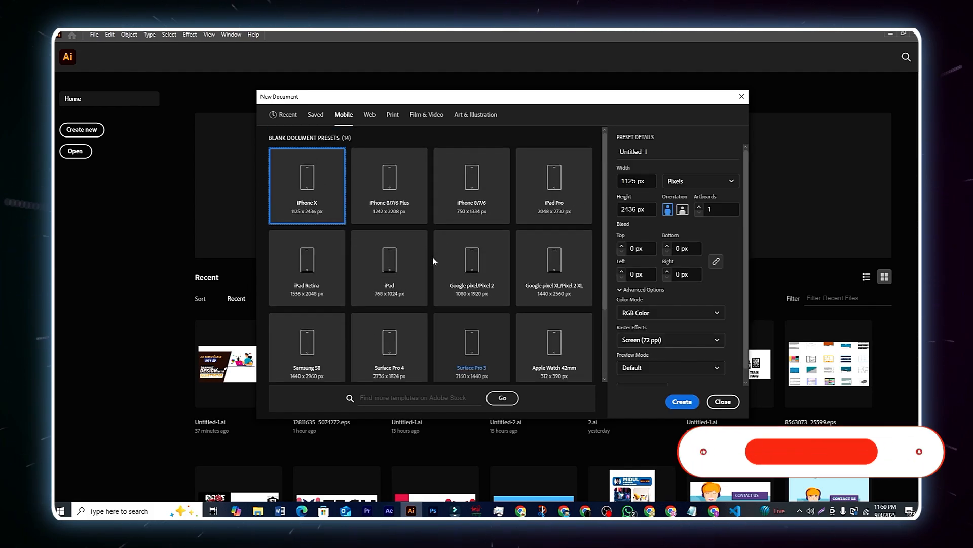
click(369, 116)
click(393, 115)
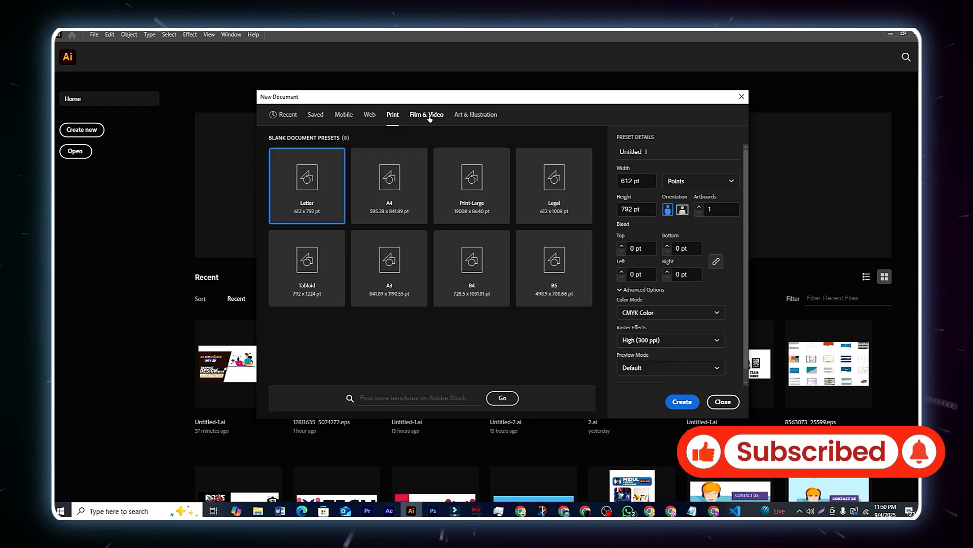
click(429, 116)
click(476, 114)
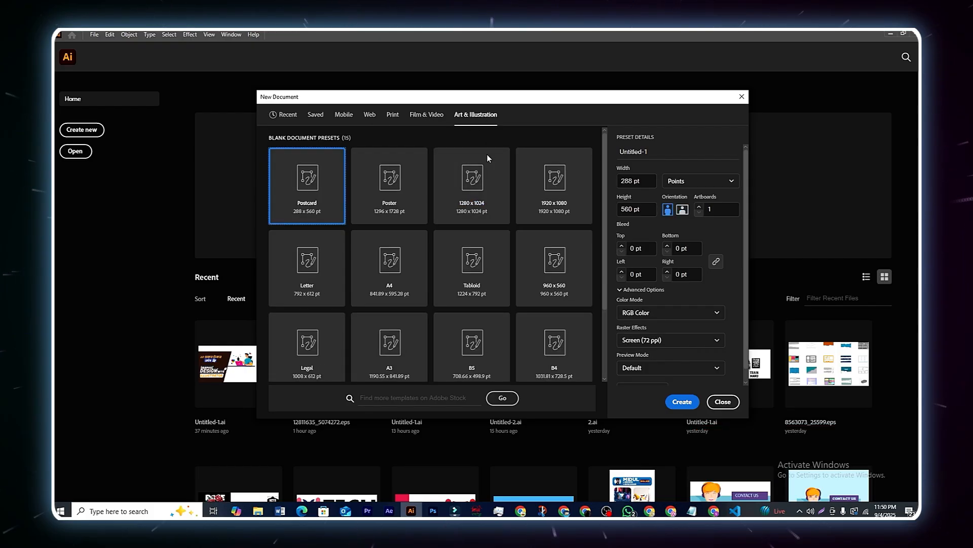
scroll(458, 236, down, 2)
scroll(457, 232, up, 2)
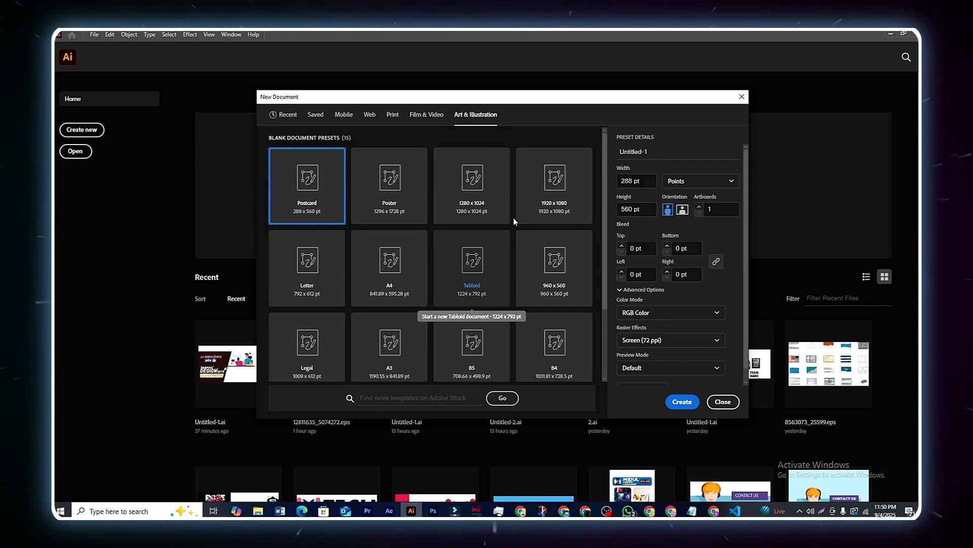
click(284, 115)
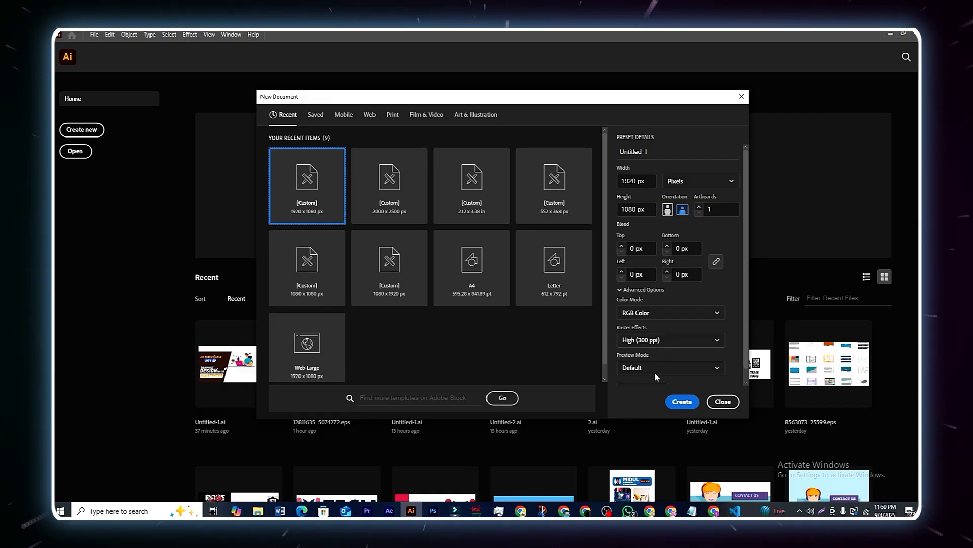
click(723, 401)
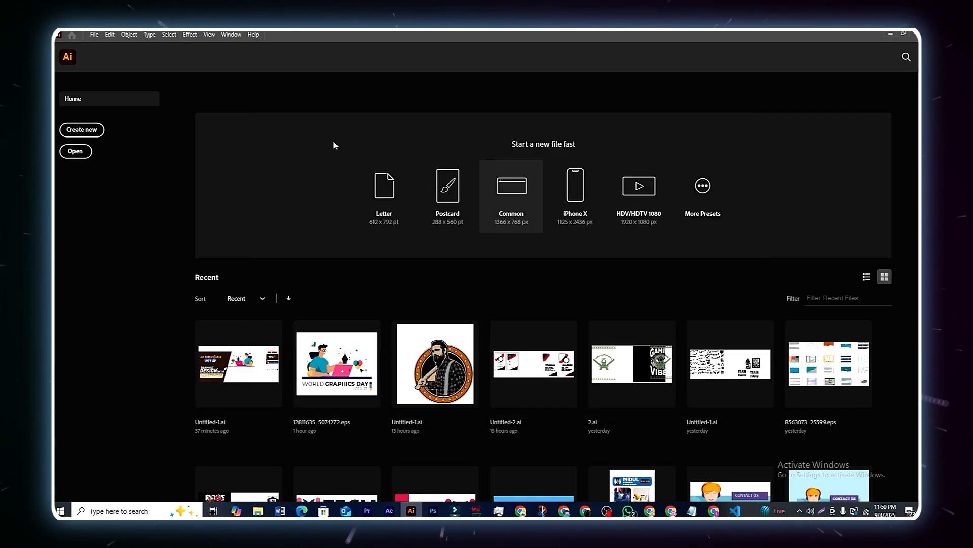
Step: Start a new document again and keep Pixels as the unit for the 1920 × 1080 size
click(90, 133)
drag(489, 95, 441, 104)
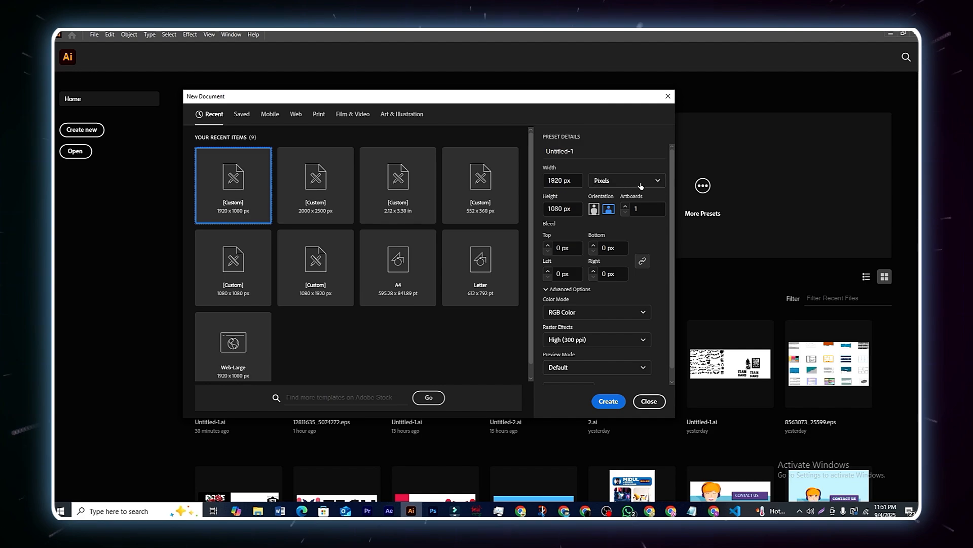
click(611, 182)
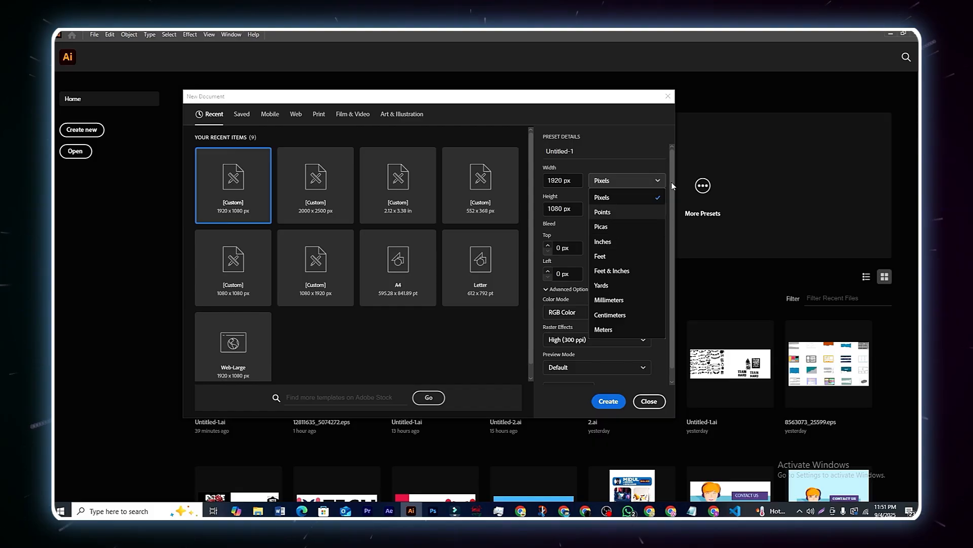
click(648, 201)
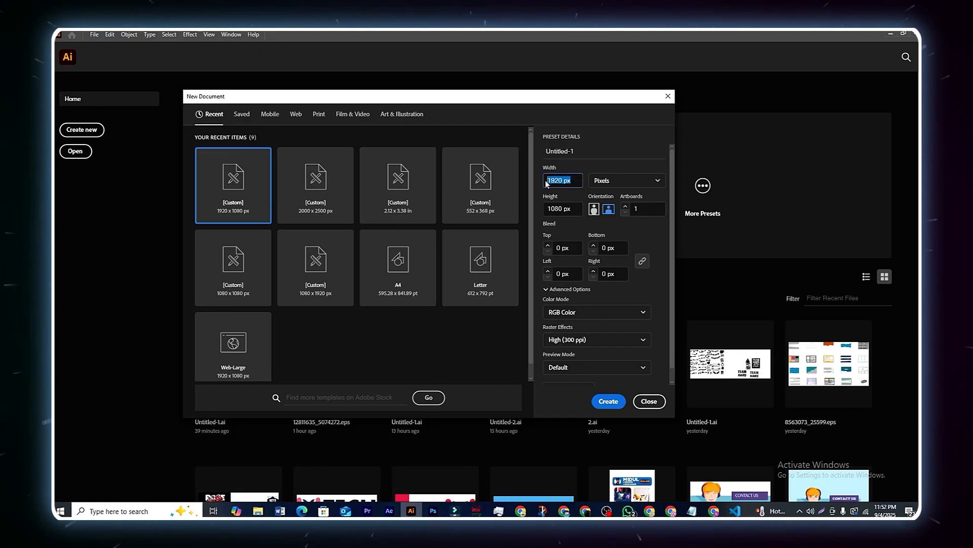
click(570, 180)
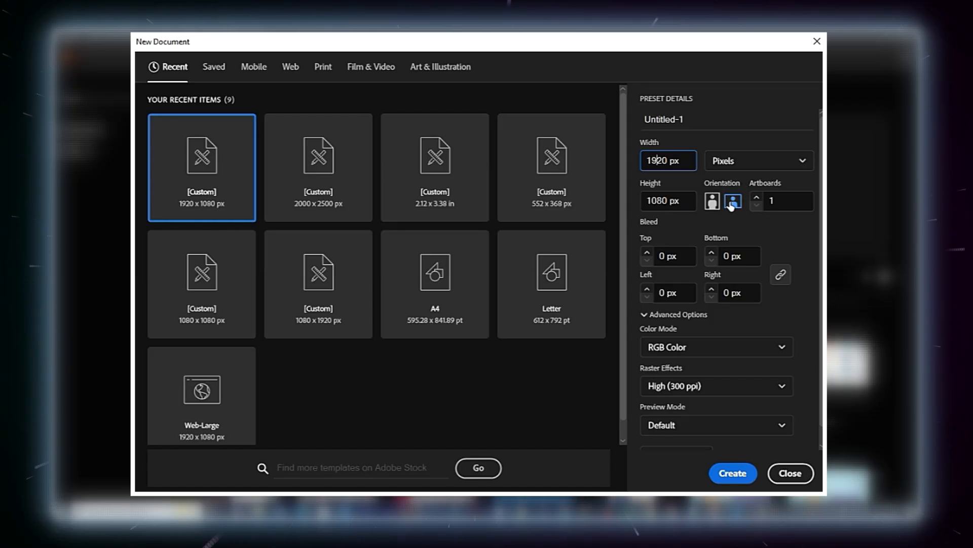
click(732, 203)
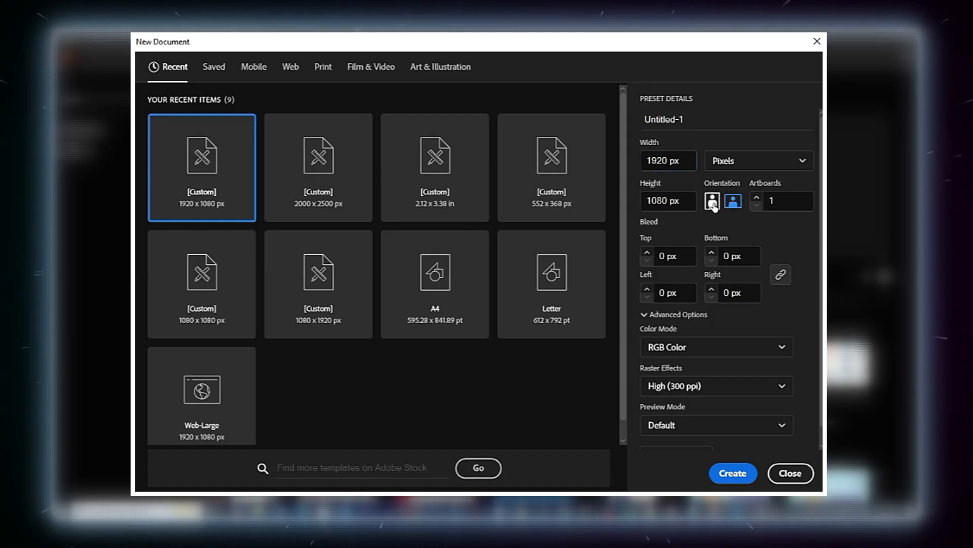
click(713, 202)
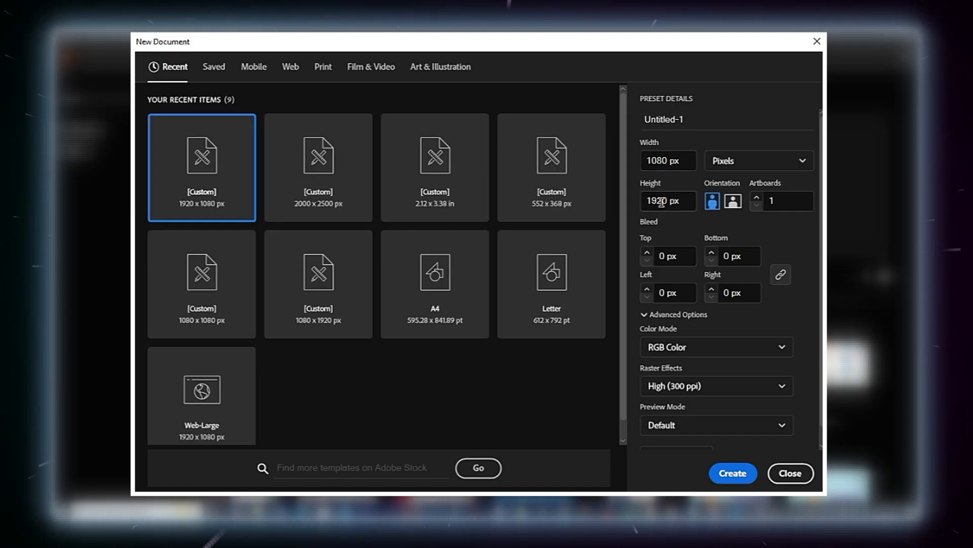
click(734, 203)
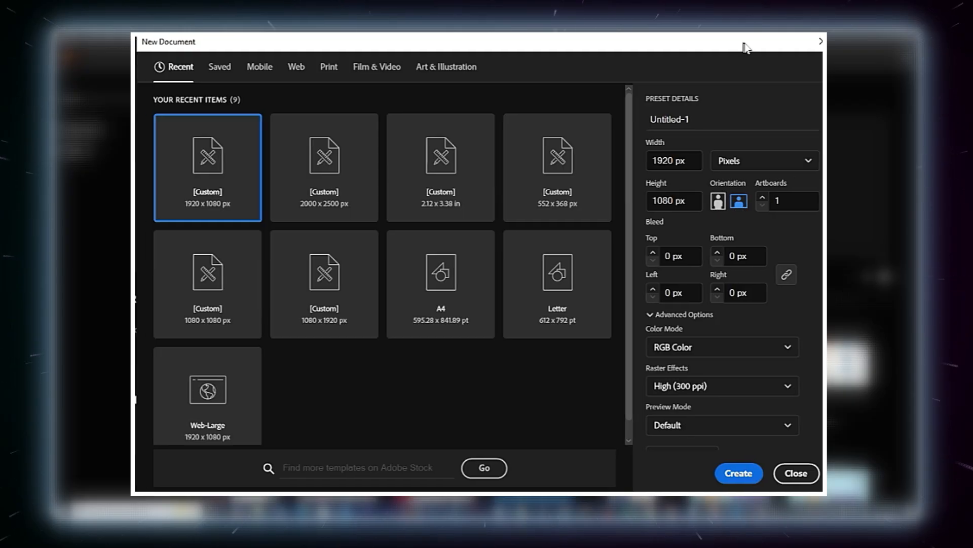
click(767, 198)
click(767, 198)
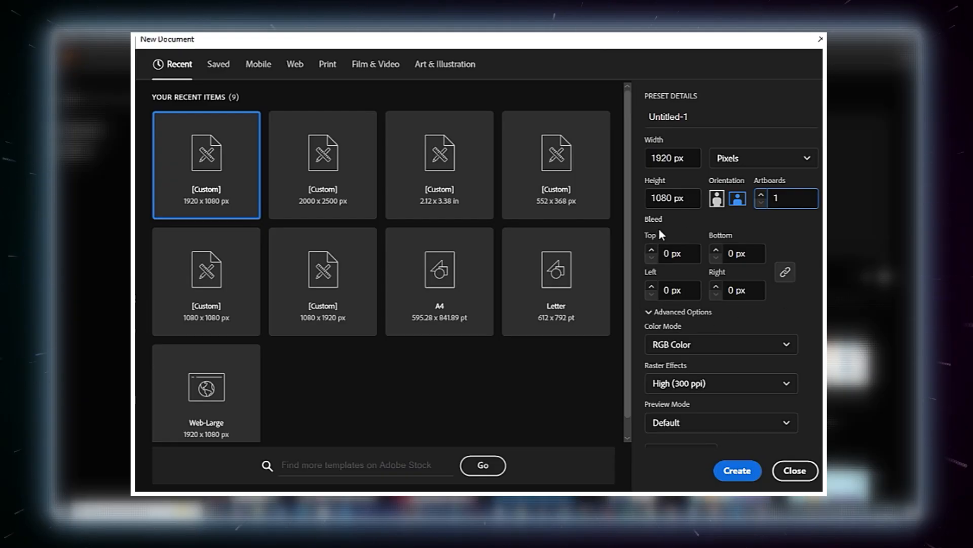
scroll(701, 317, down, 1)
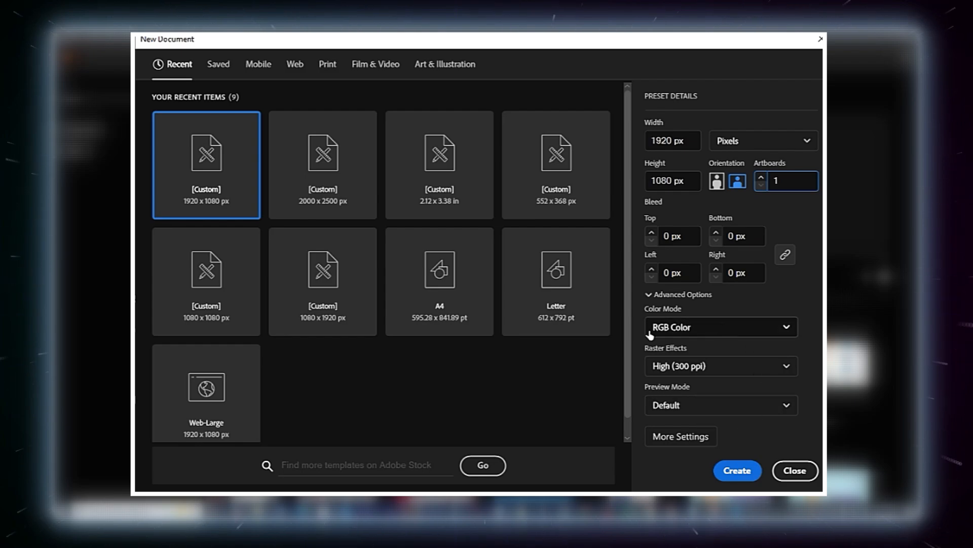
click(757, 334)
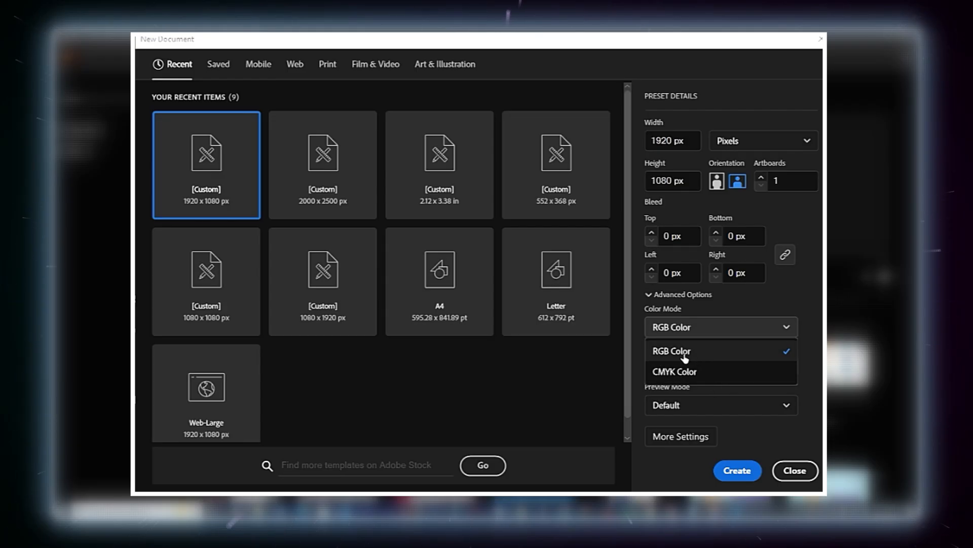
click(710, 352)
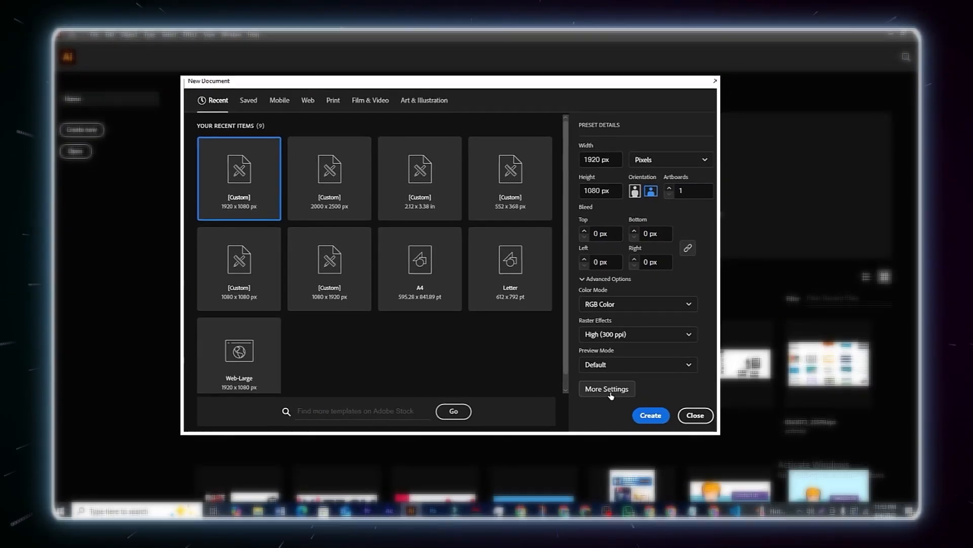
click(636, 411)
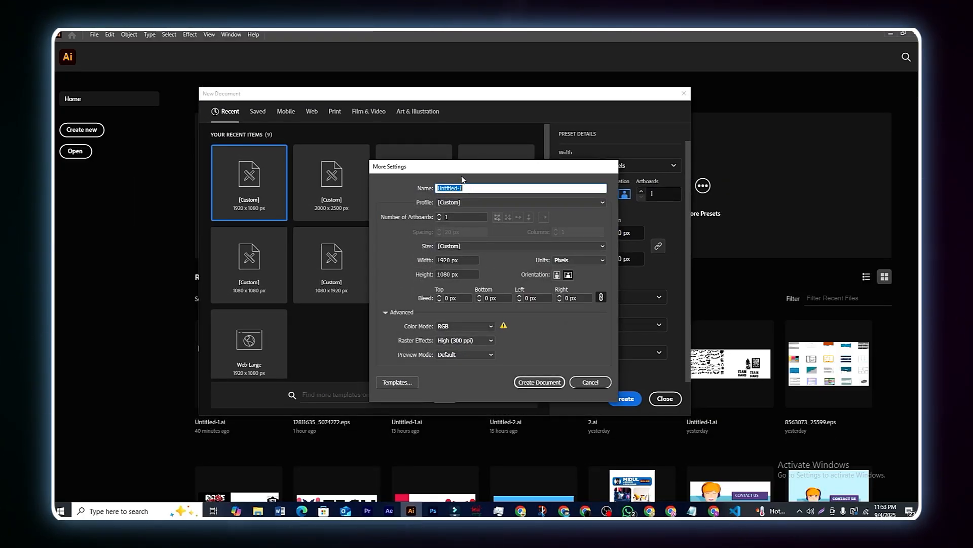
mouse_move(462, 175)
mouse_down()
mouse_move(484, 169)
mouse_move(500, 187)
mouse_move(468, 186)
mouse_up()
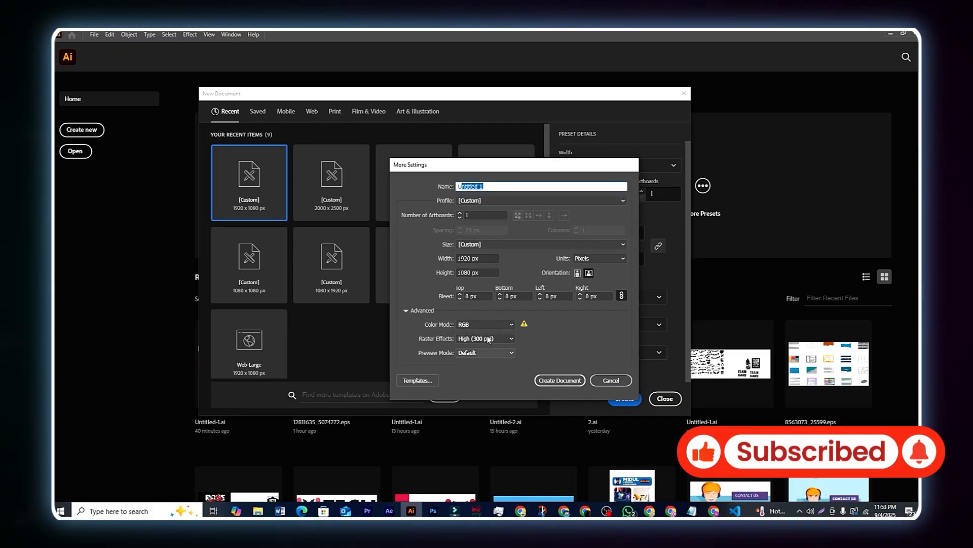
click(619, 384)
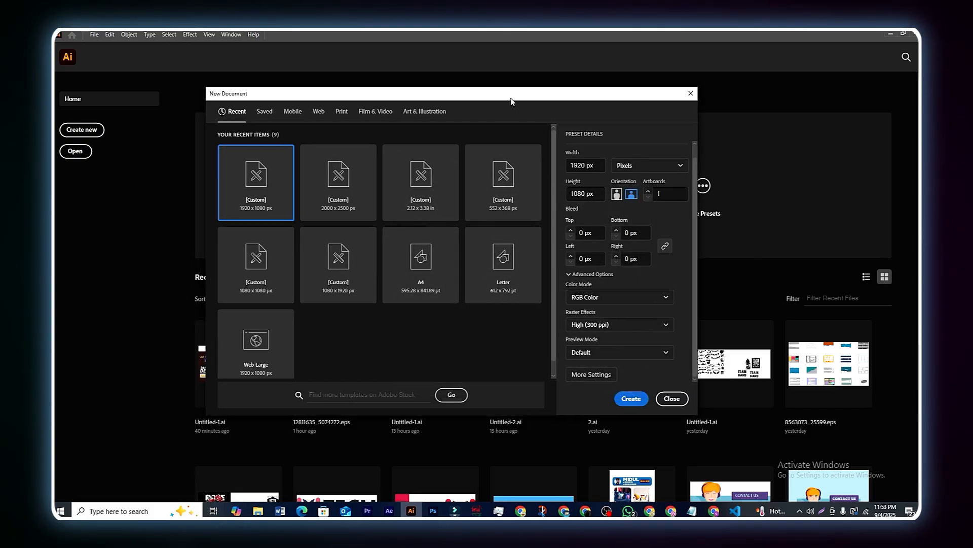
Step: Create the 1920 × 1080 px Untitled-1 document and switch to the Essentials Classic workspace
click(632, 399)
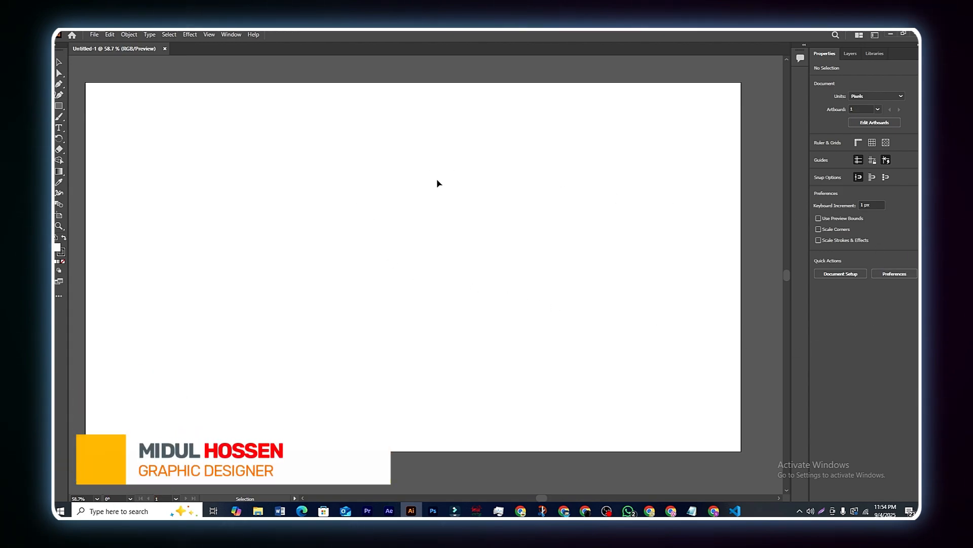
click(875, 35)
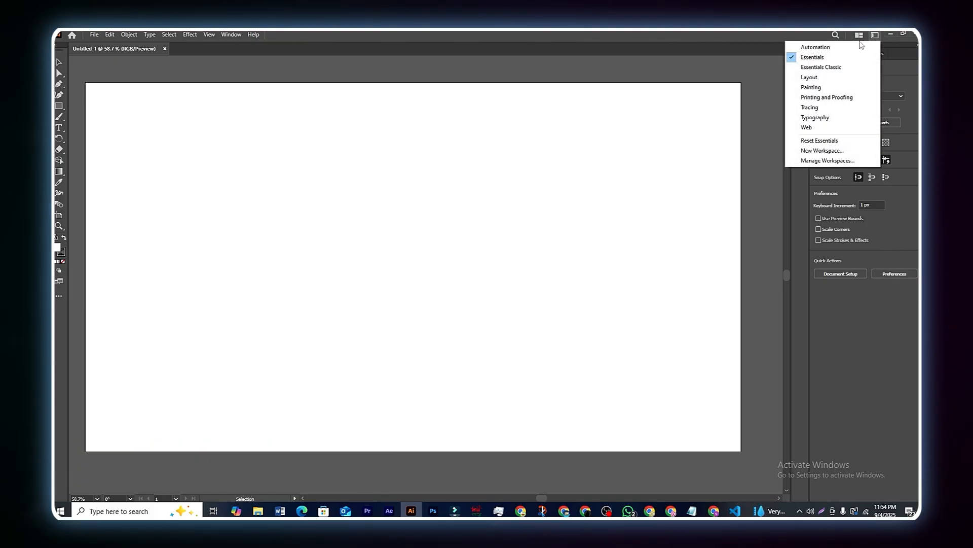
click(829, 67)
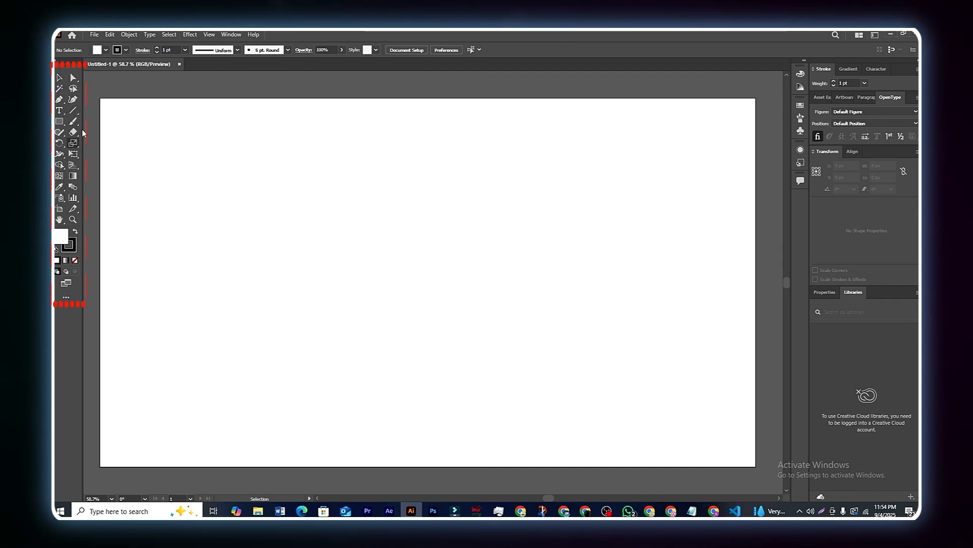
Step: Toggle the toolbar to one column and back to two, then show the All Tools list
click(57, 64)
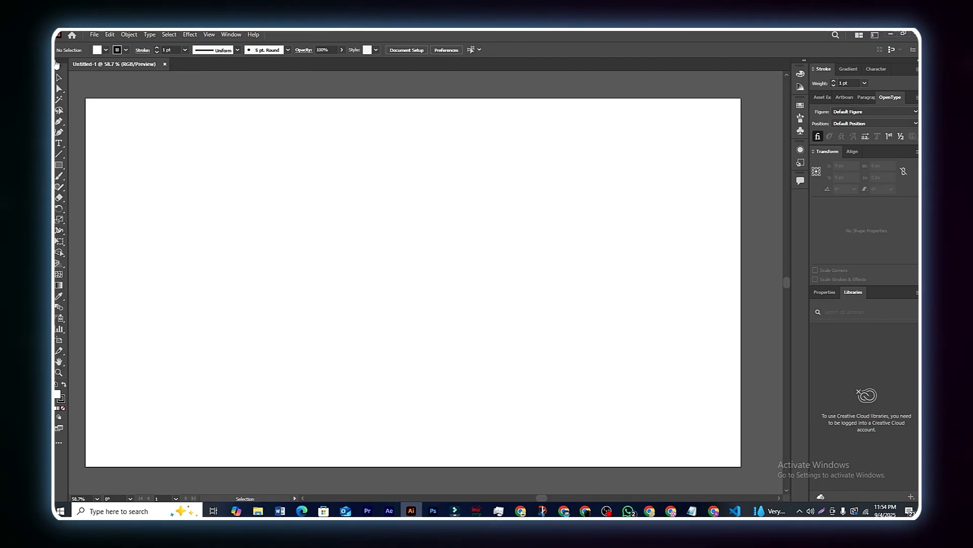
click(57, 64)
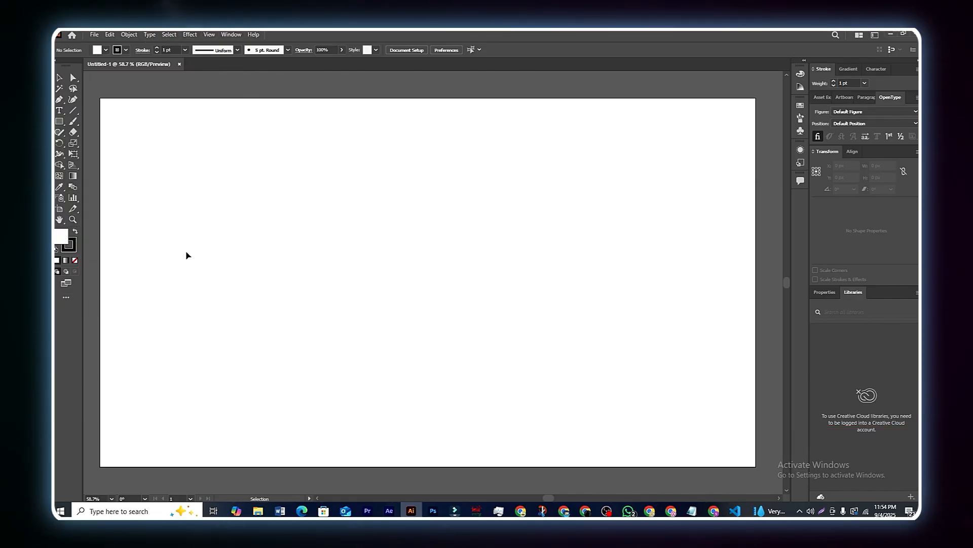
click(69, 300)
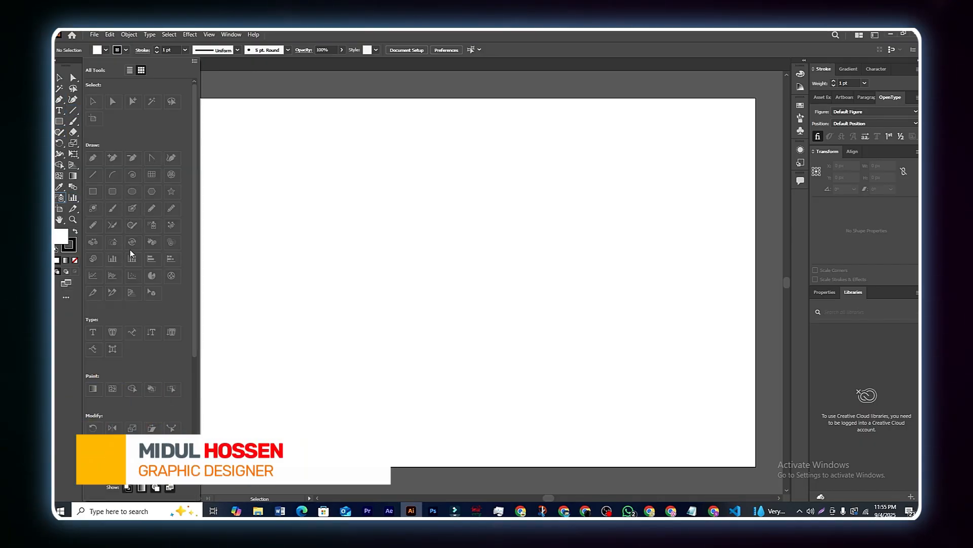
scroll(130, 325, down, 5)
scroll(131, 342, up, 5)
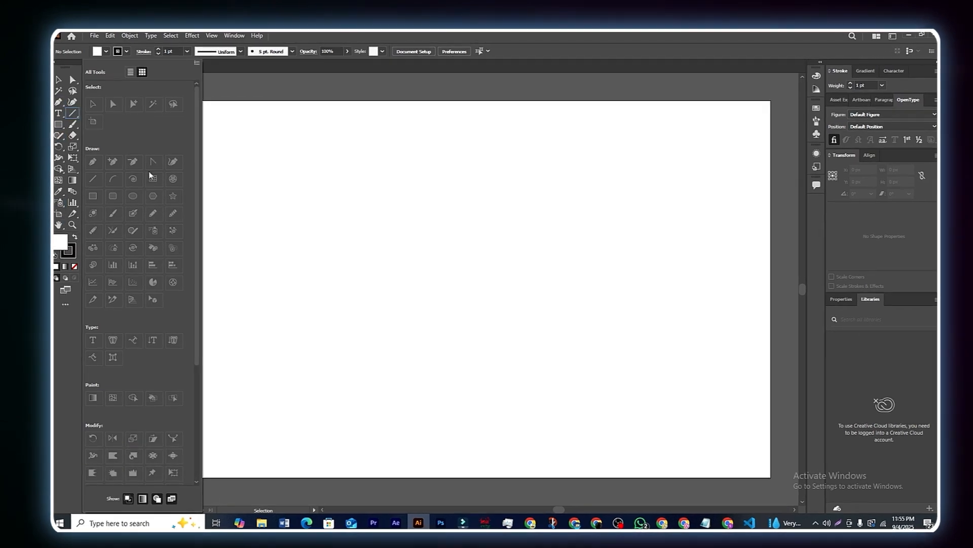
Step: Close All Tools, look through the File menu and its Export submenu, then show the Edit menu
click(232, 91)
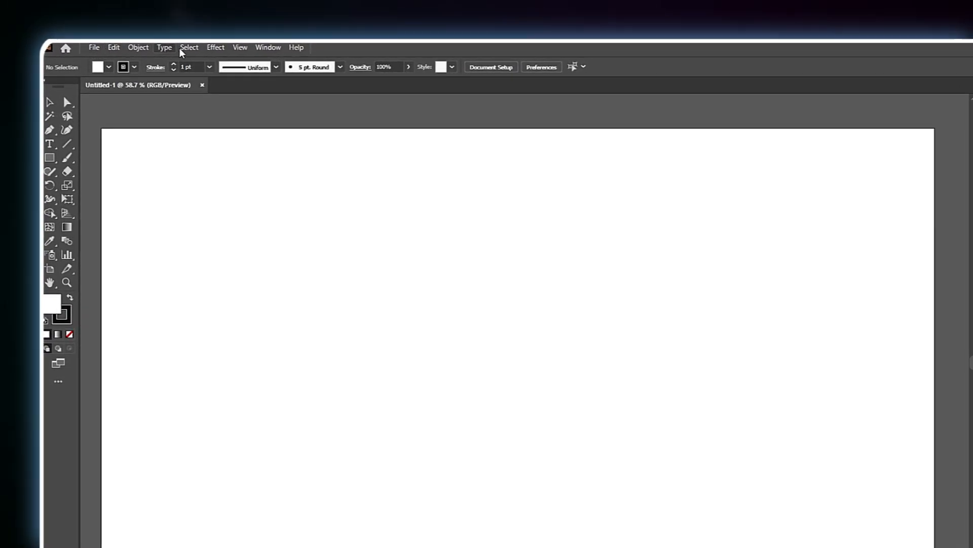
click(94, 50)
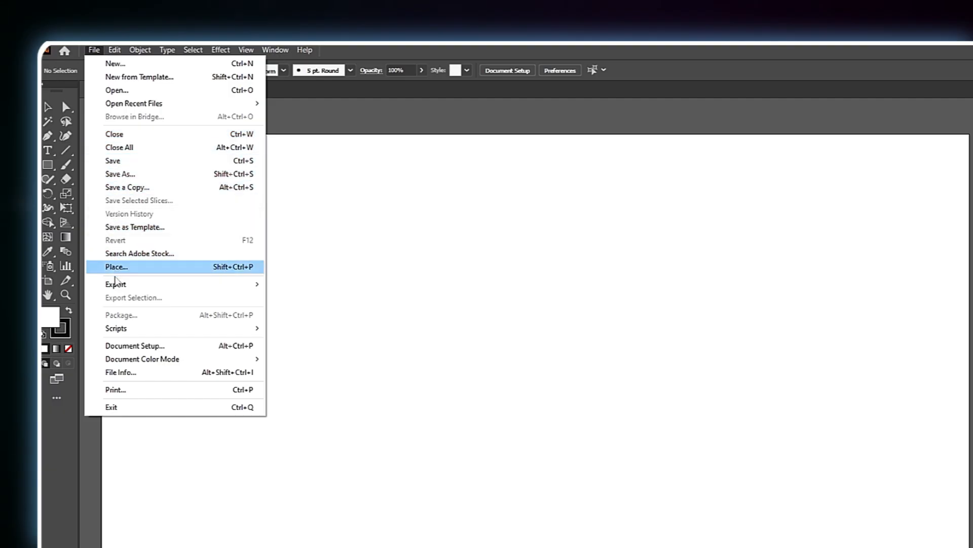
mouse_move(141, 47)
mouse_move(94, 50)
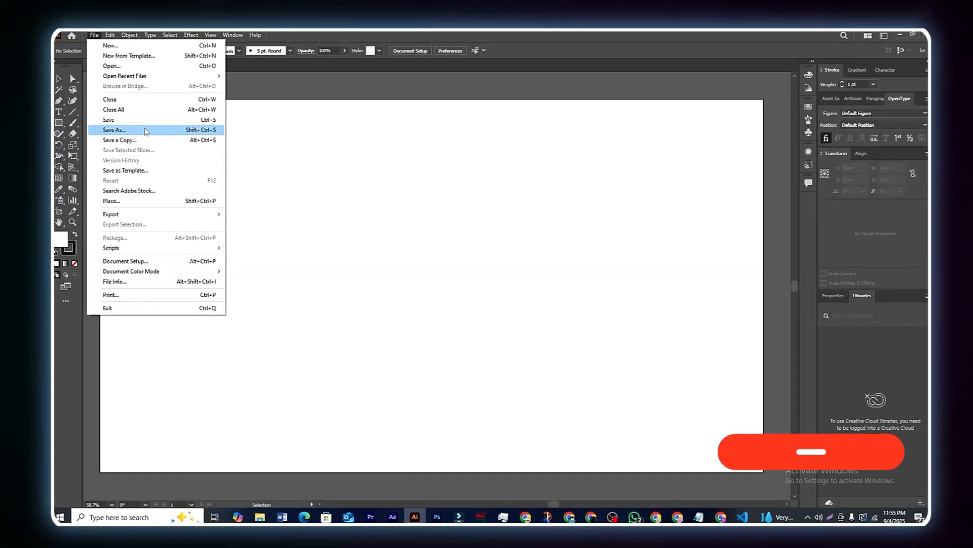
mouse_move(133, 213)
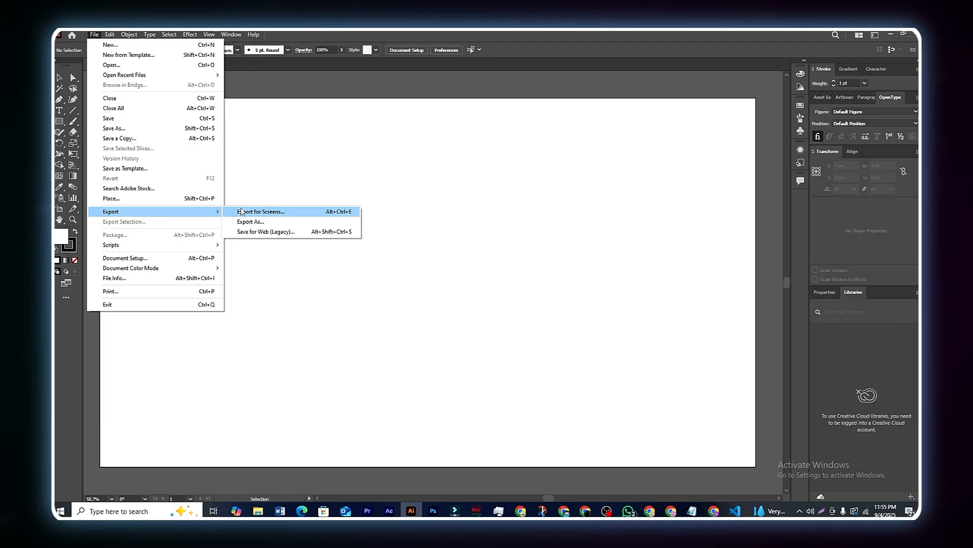
click(252, 86)
click(110, 35)
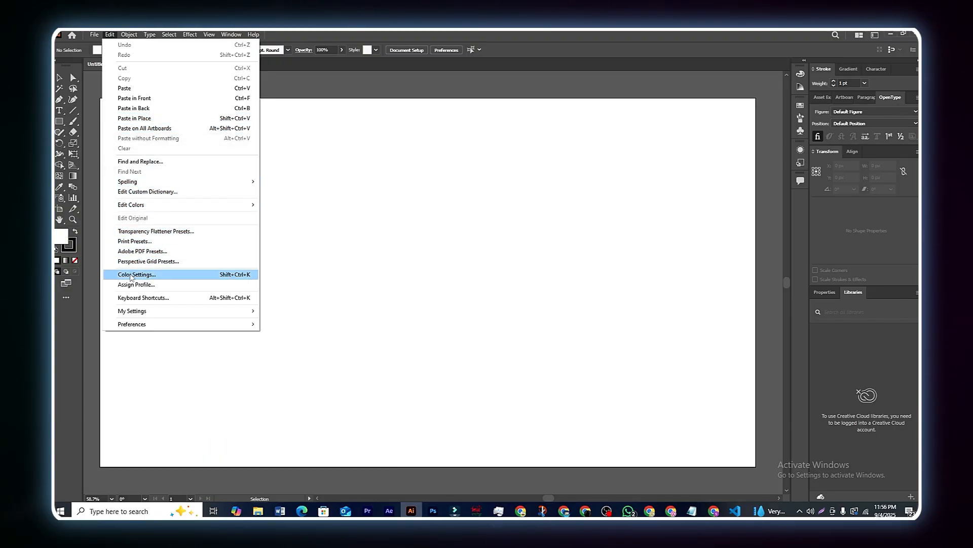
Step: Look through the Object, Effect and View menus, then open the Pathfinder panel from Window
mouse_move(130, 34)
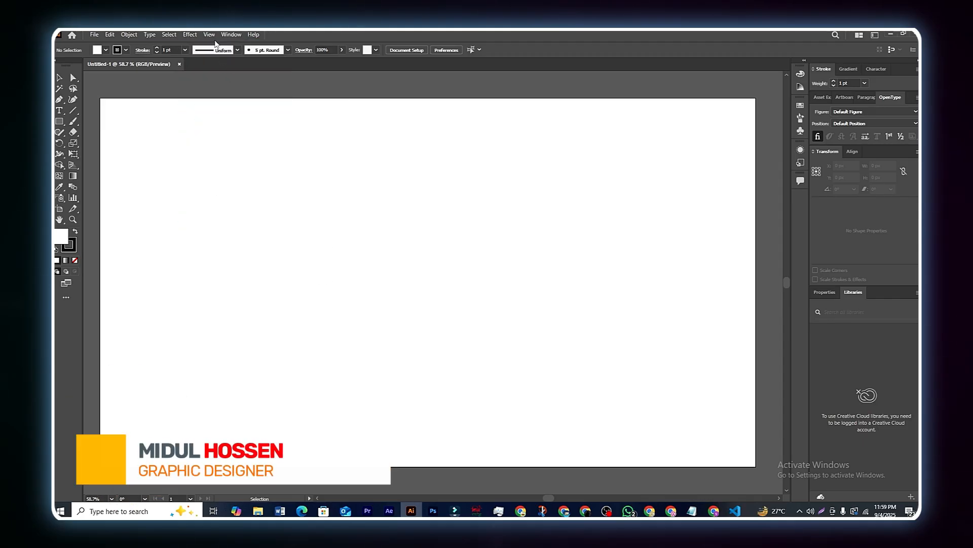
click(208, 34)
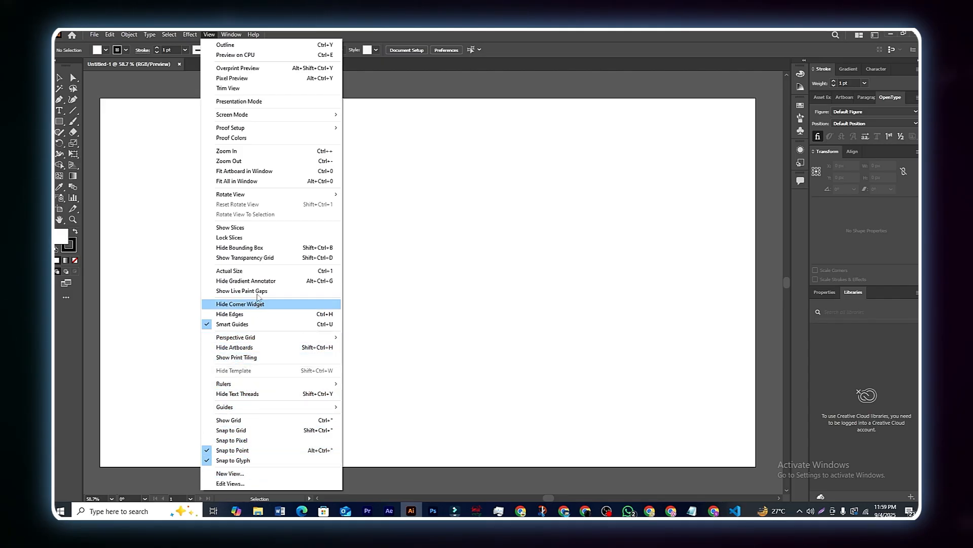
mouse_move(232, 38)
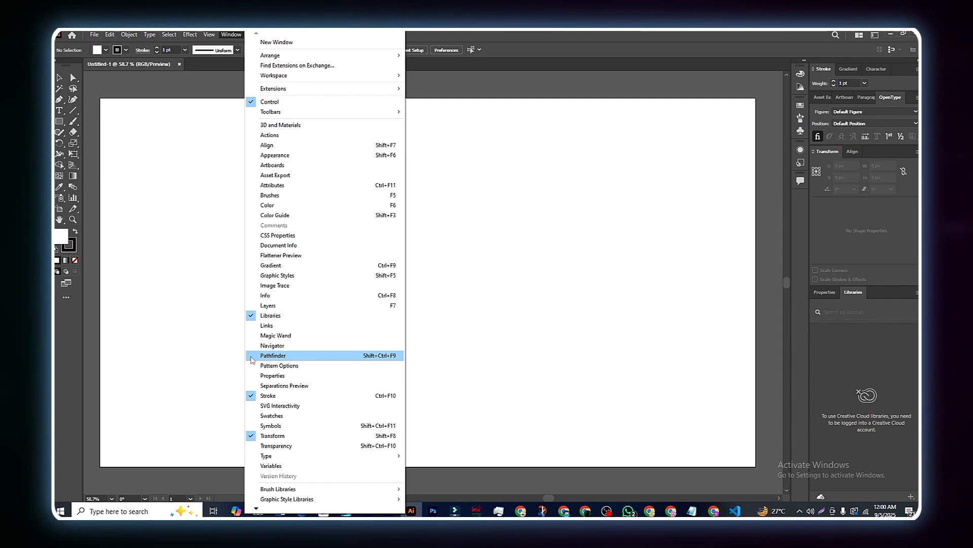
click(264, 357)
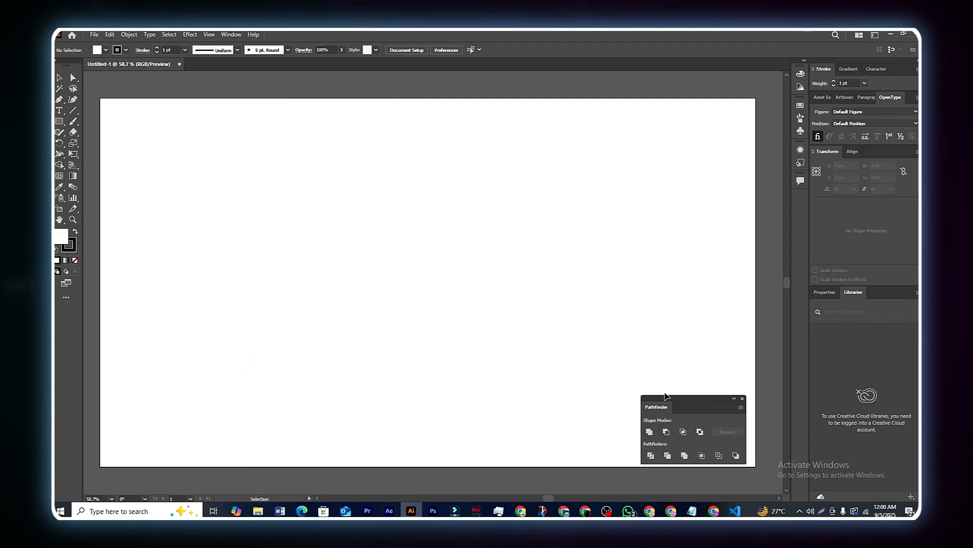
Step: Float Pathfinder, Character, Gradient, Stroke, Align, OpenType, Artboards and Asset Export panels over the canvas
drag(705, 406, 702, 308)
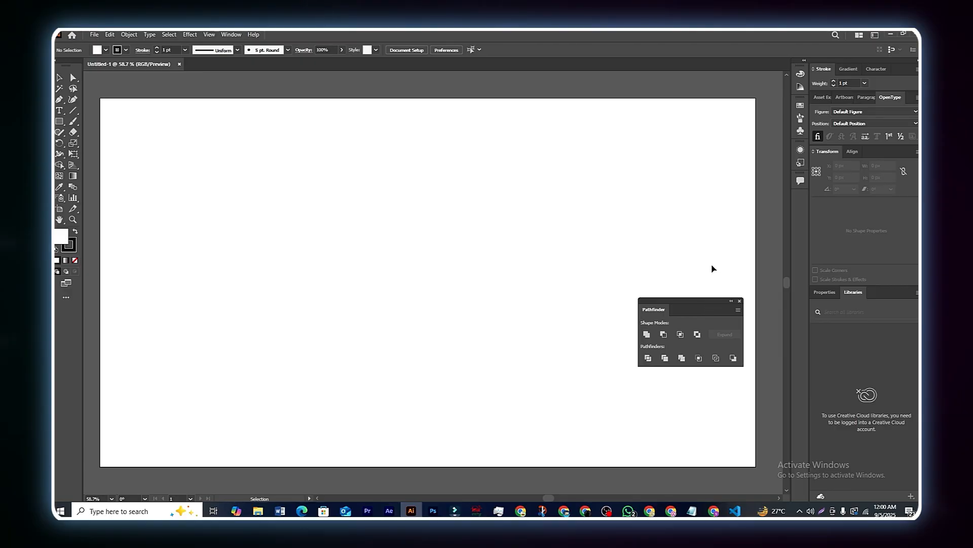
mouse_move(686, 303)
mouse_down()
mouse_move(728, 262)
mouse_move(624, 225)
mouse_move(683, 108)
mouse_move(696, 97)
mouse_move(782, 200)
mouse_move(855, 177)
mouse_move(875, 154)
mouse_move(867, 173)
mouse_move(704, 199)
mouse_move(785, 162)
mouse_move(868, 74)
mouse_move(675, 178)
mouse_up()
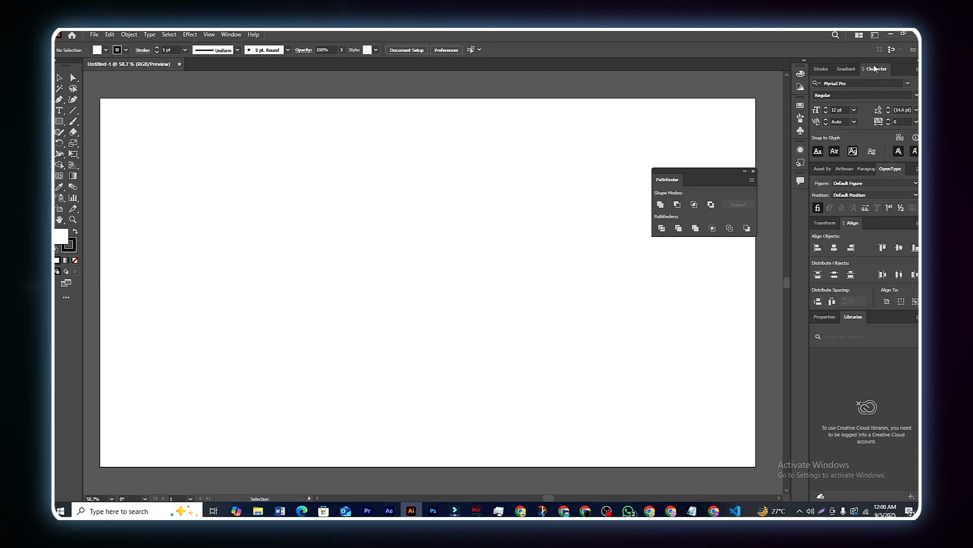
drag(875, 71, 667, 276)
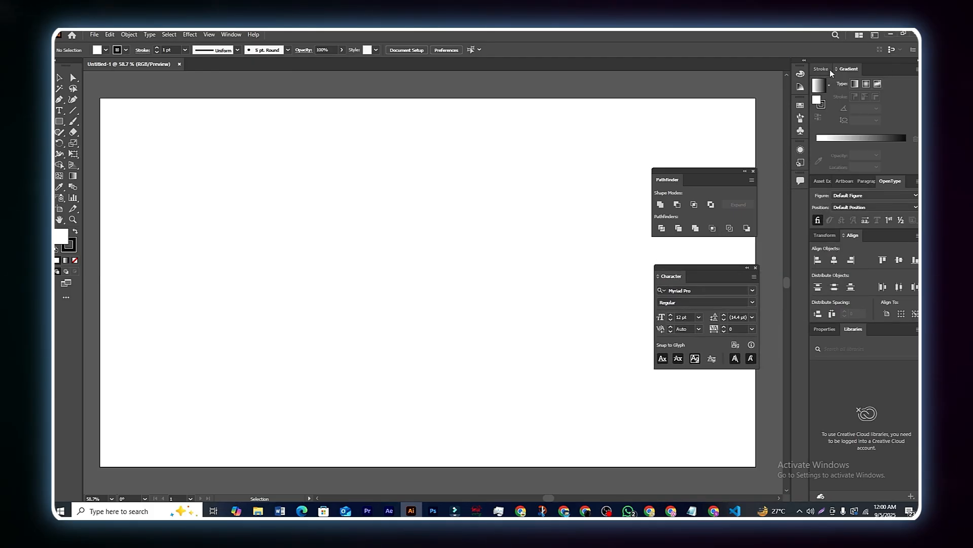
mouse_move(849, 71)
mouse_down()
mouse_move(669, 110)
mouse_move(529, 156)
mouse_up()
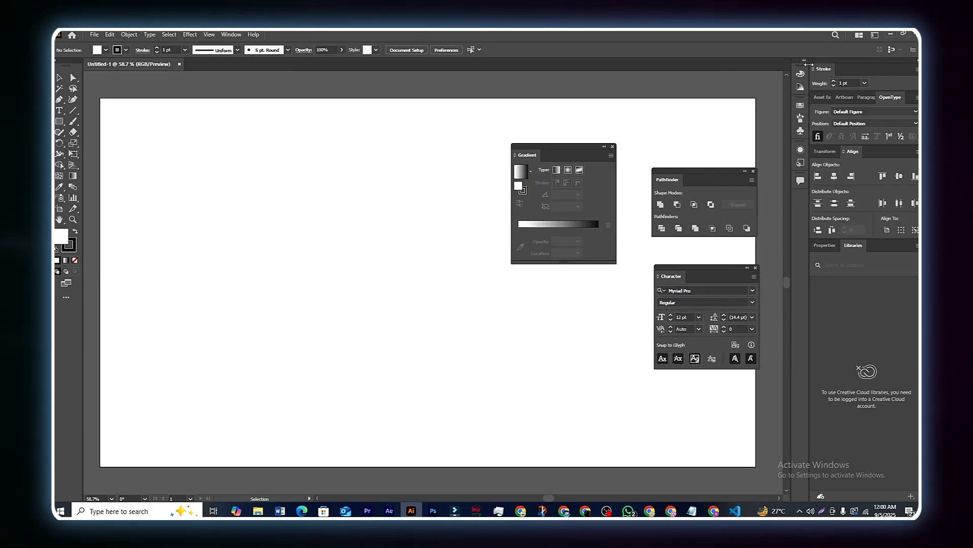
drag(826, 71, 527, 285)
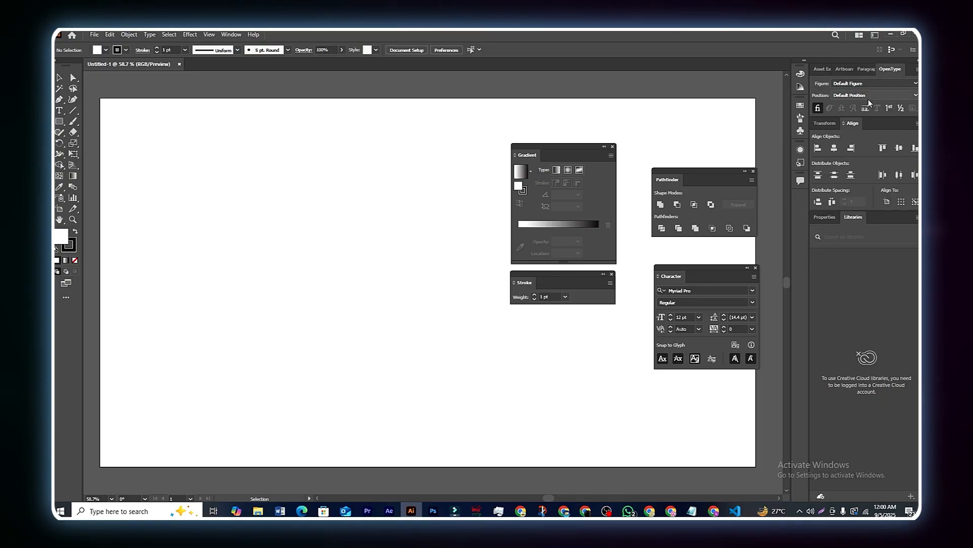
mouse_move(852, 124)
mouse_down()
mouse_move(533, 339)
mouse_move(523, 331)
mouse_up()
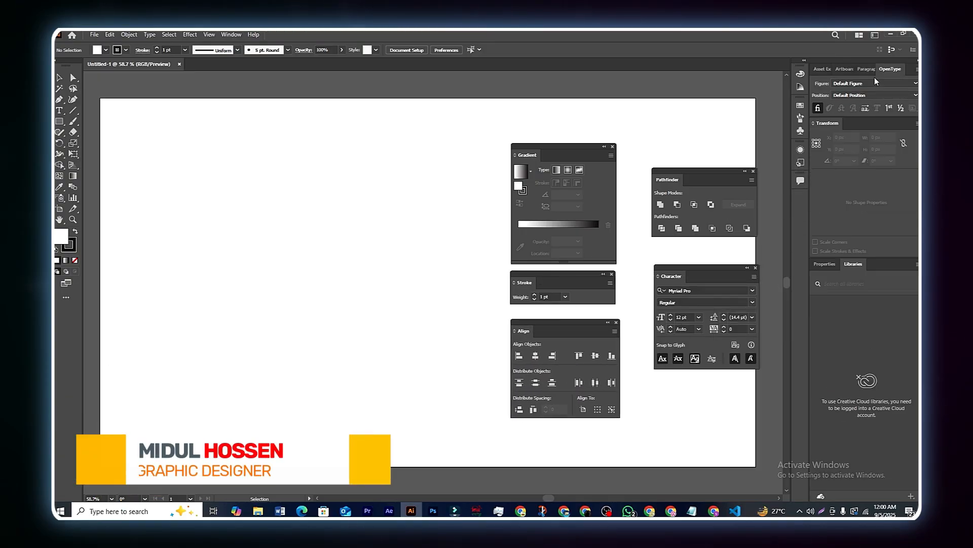
drag(888, 72, 520, 95)
drag(856, 71, 357, 241)
drag(834, 70, 434, 114)
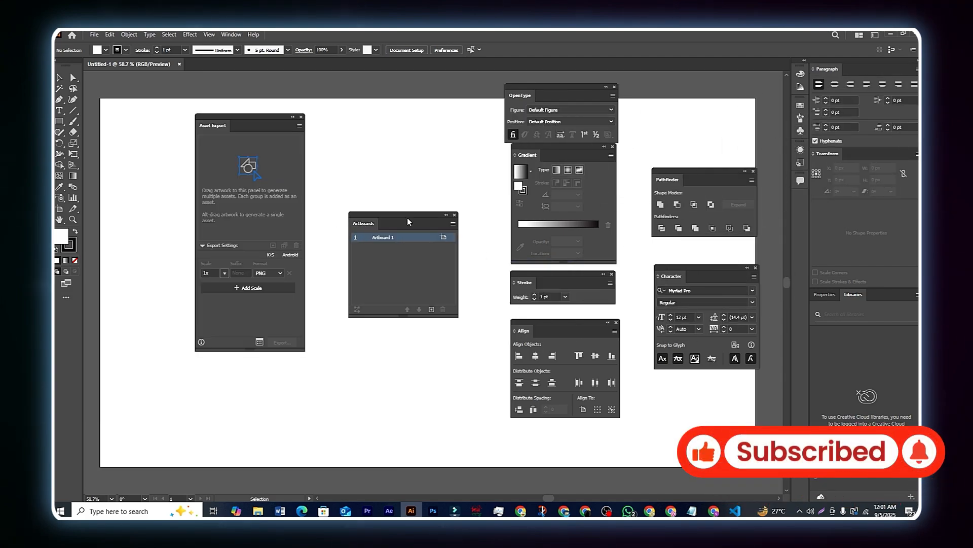
drag(405, 221, 399, 221)
drag(698, 183, 696, 183)
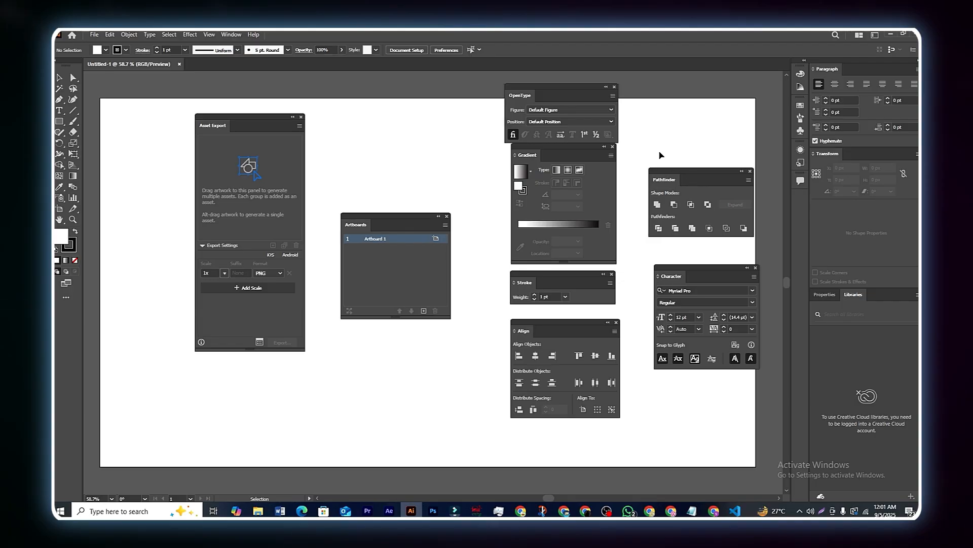
drag(580, 95, 585, 86)
drag(572, 151, 571, 152)
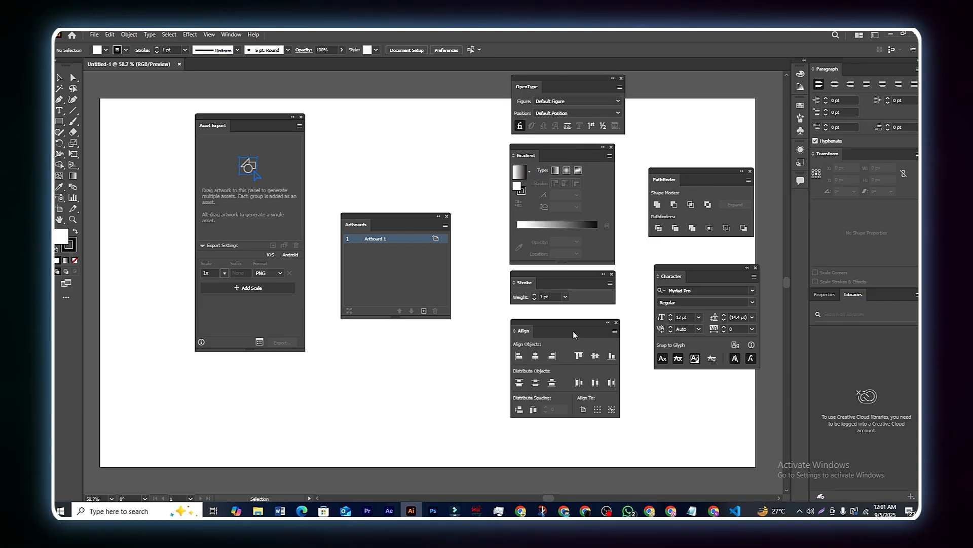
Step: Dock Pathfinder, Gradient, OpenType, Stroke and Align back into the right panel stack
drag(699, 180, 877, 81)
drag(572, 155, 885, 69)
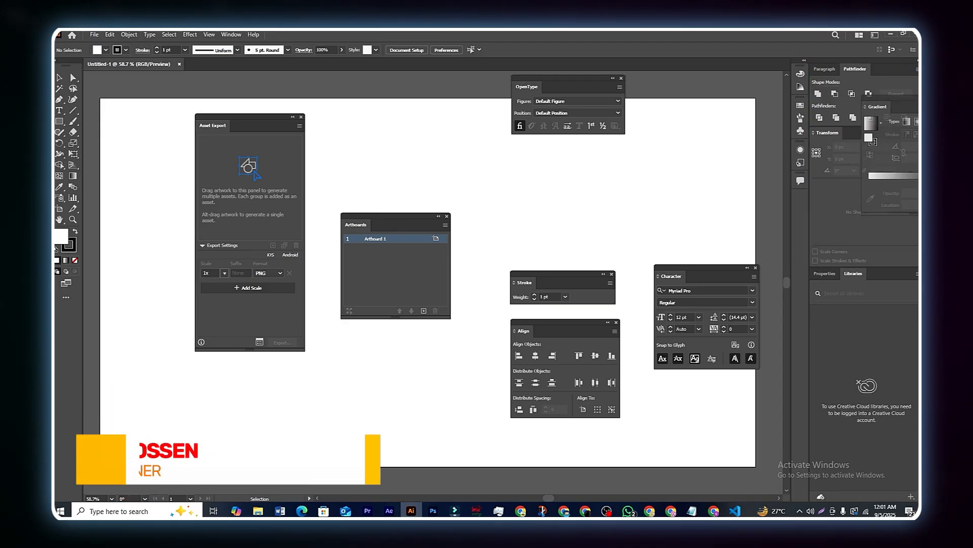
drag(590, 87, 877, 192)
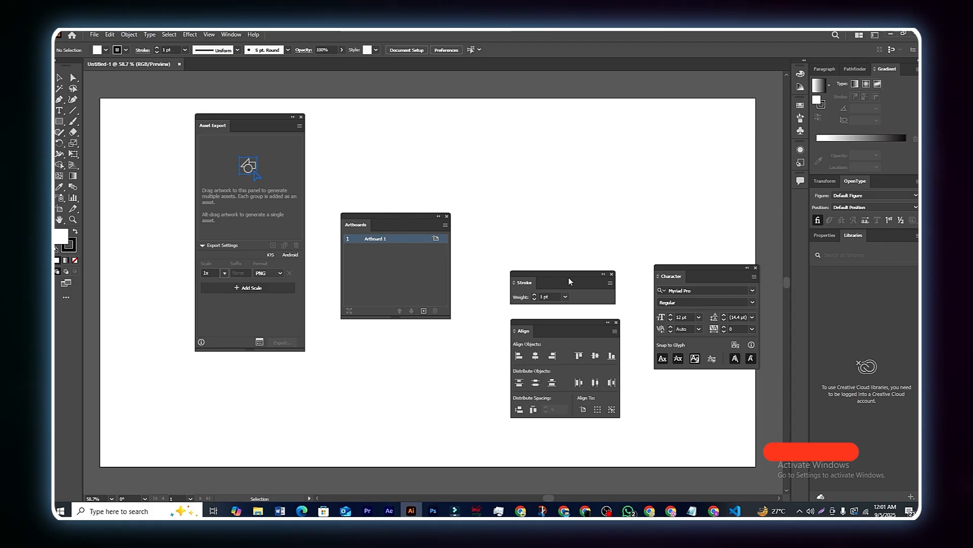
mouse_move(571, 278)
mouse_down()
mouse_move(811, 263)
mouse_move(850, 252)
mouse_up()
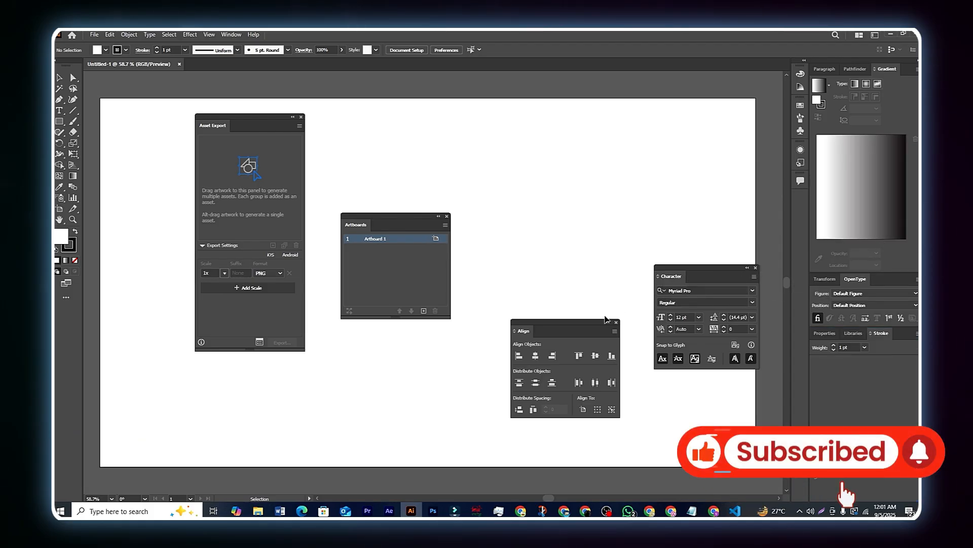
mouse_move(583, 325)
mouse_down()
mouse_move(698, 255)
mouse_move(879, 279)
mouse_up()
Step: Group the Artboards panel with Character and dock Asset Export into the right panel stack
mouse_move(387, 214)
mouse_down()
mouse_move(700, 269)
mouse_move(873, 393)
mouse_move(896, 380)
mouse_move(846, 138)
mouse_move(884, 65)
mouse_move(908, 74)
mouse_up()
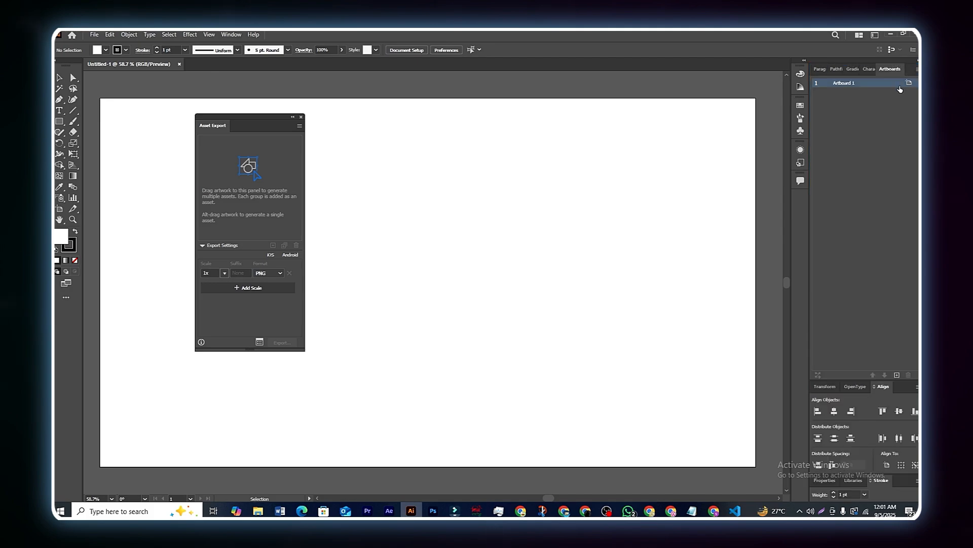
click(853, 69)
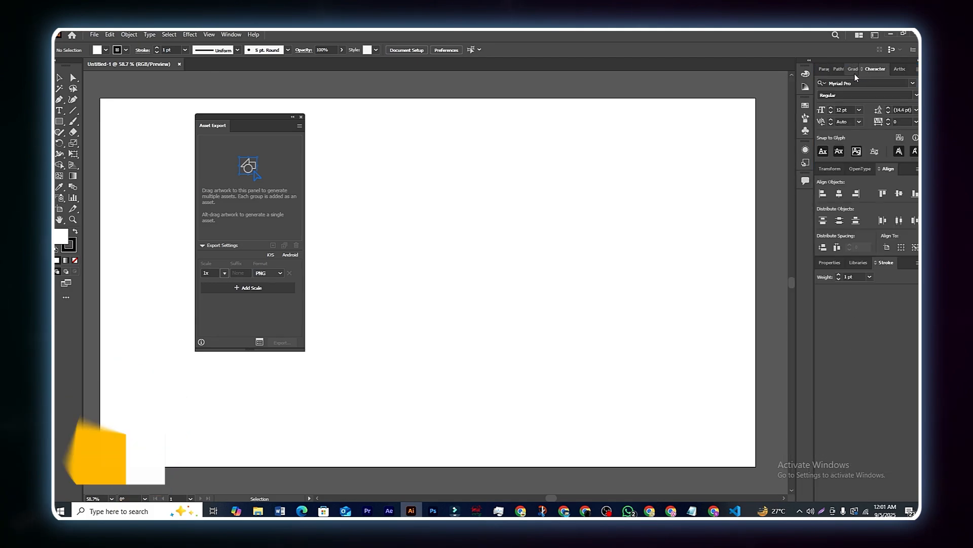
drag(253, 125, 875, 72)
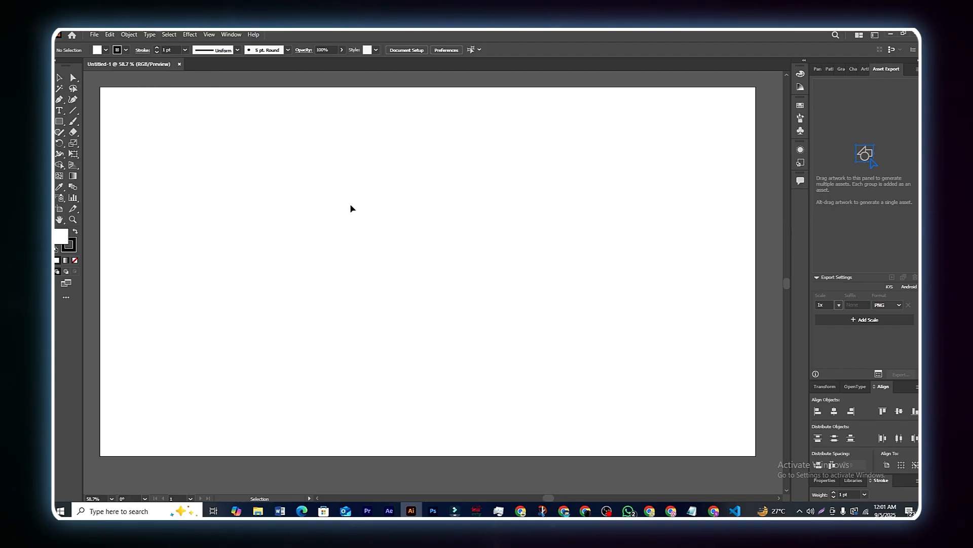
Step: Zoom the artboard out to 33.33% and back in to 50%, returning to the Selection tool
key(alt)
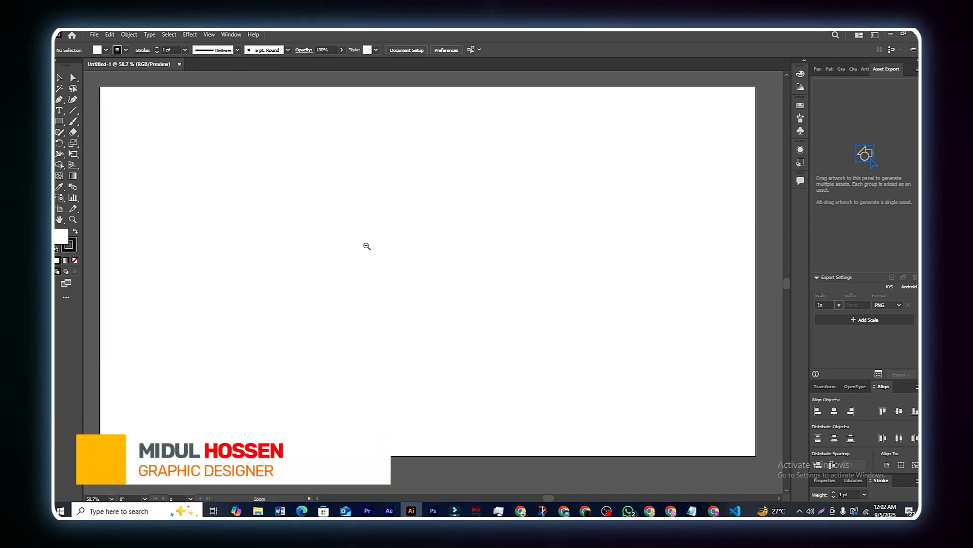
alt+click(588, 296)
alt+click(595, 329)
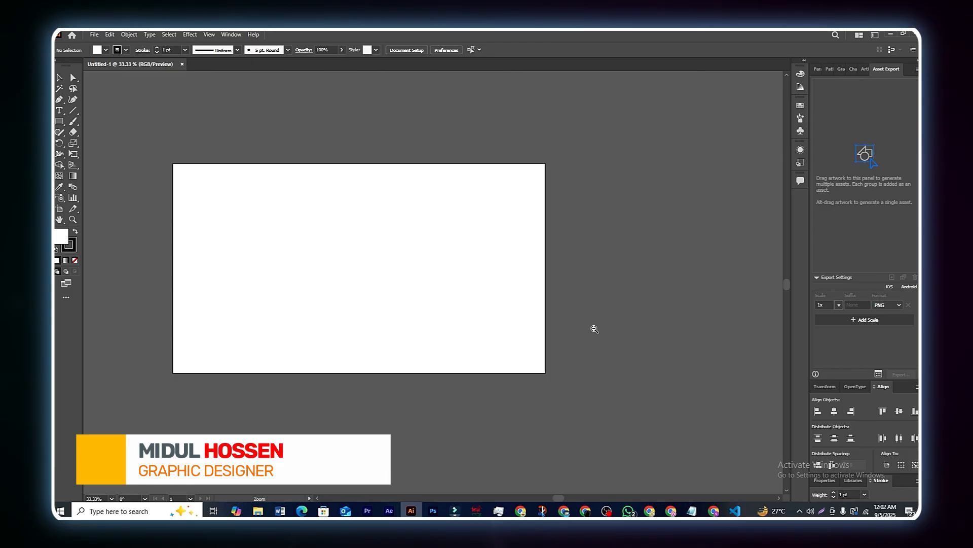
key(v)
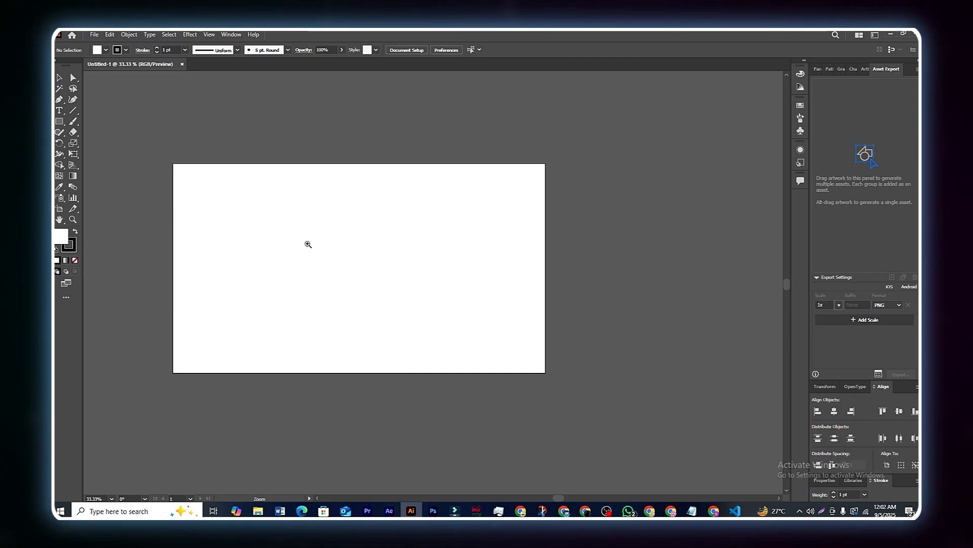
click(339, 248)
alt+click(533, 300)
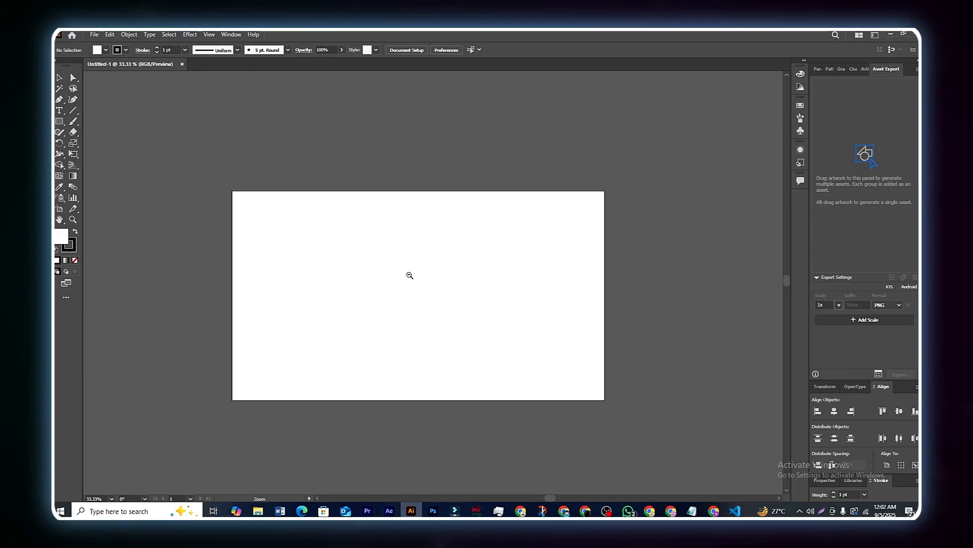
key(v)
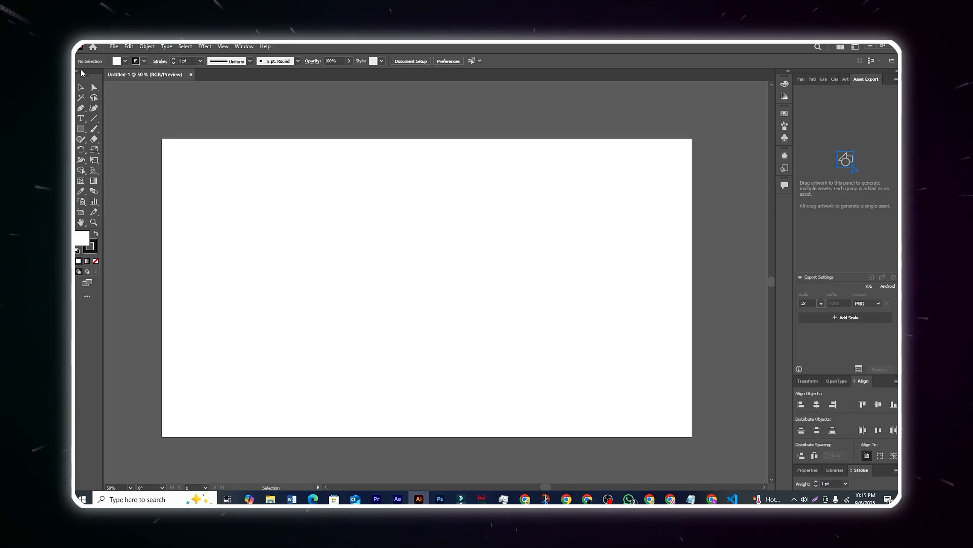
Step: Pull the Tools panel off its dock so it floats over the blank artboard
drag(84, 75, 474, 159)
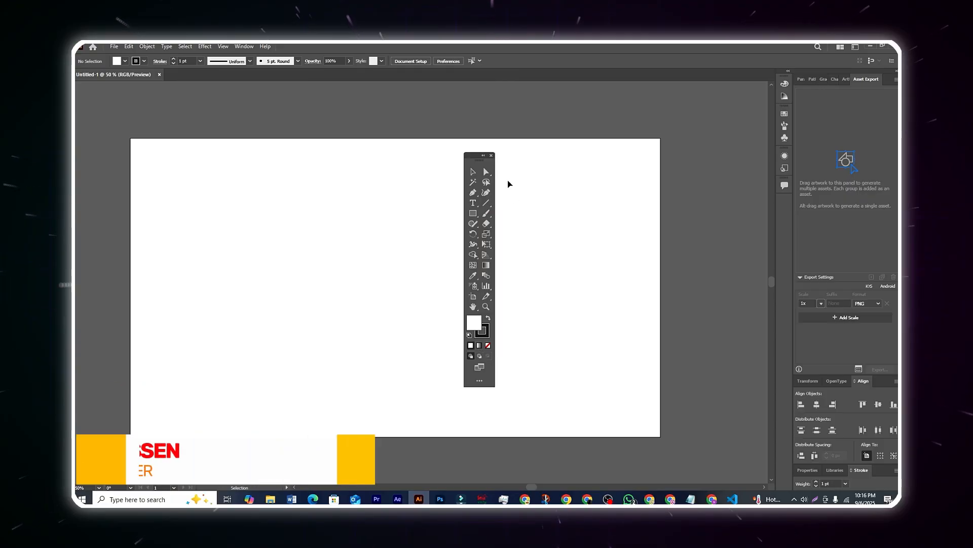
drag(473, 154, 479, 153)
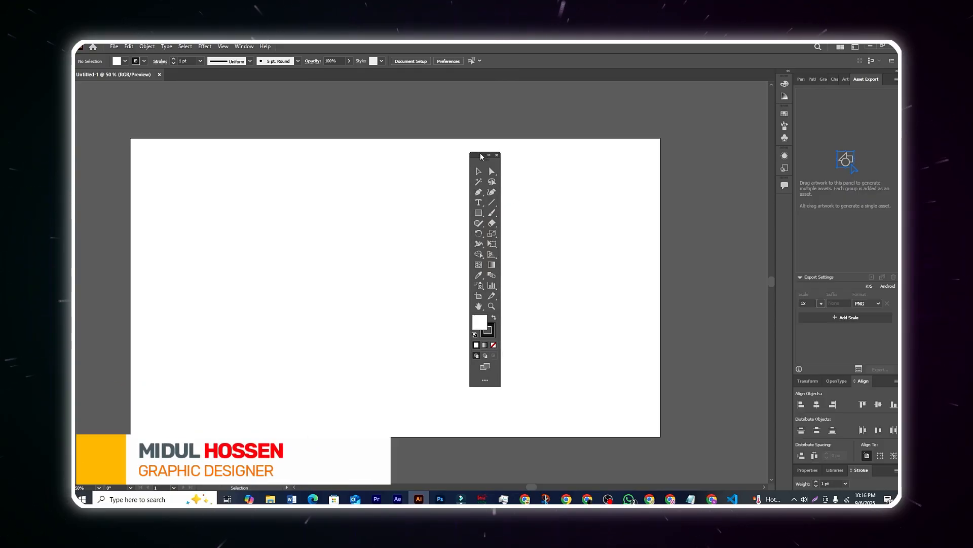
Step: View the alternate selection and anchor-point tool groups, then pick the Rectangle tool
click(497, 174)
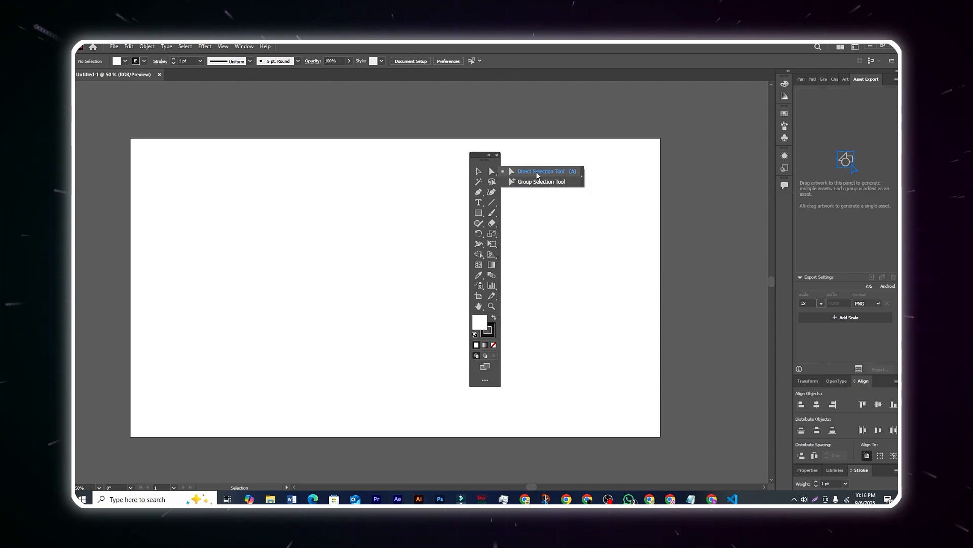
click(478, 192)
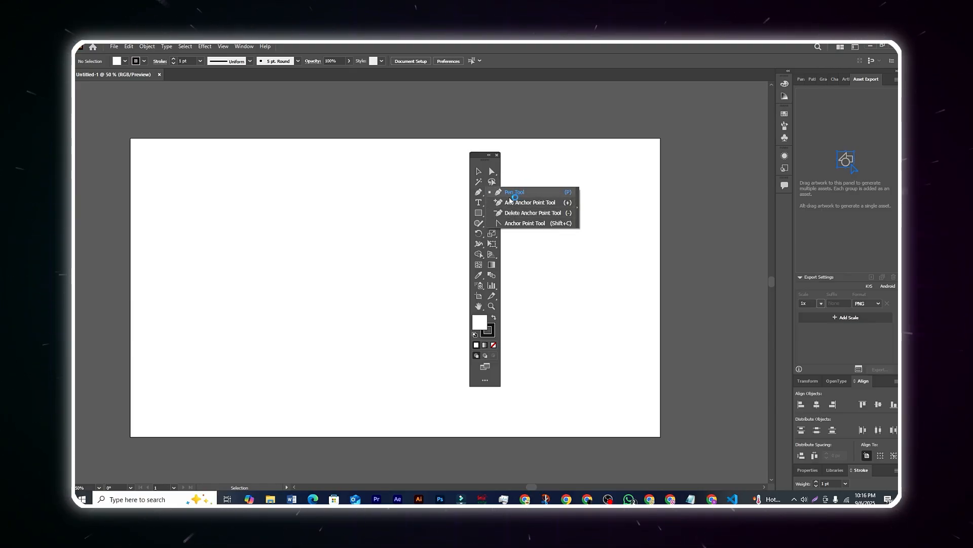
click(481, 216)
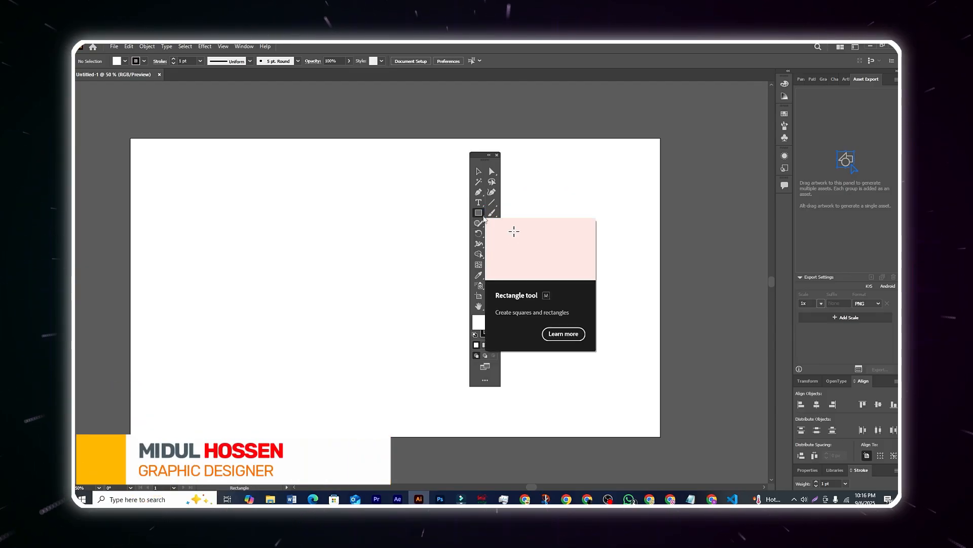
Step: Tear off the Rectangle tool group, make it vertical, close it, and reopen the shape tools list
click(485, 219)
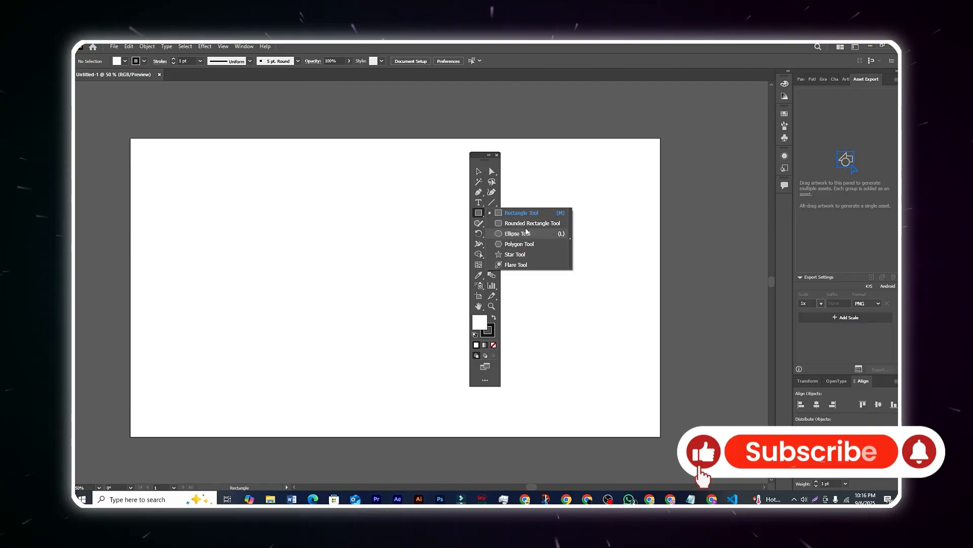
click(571, 239)
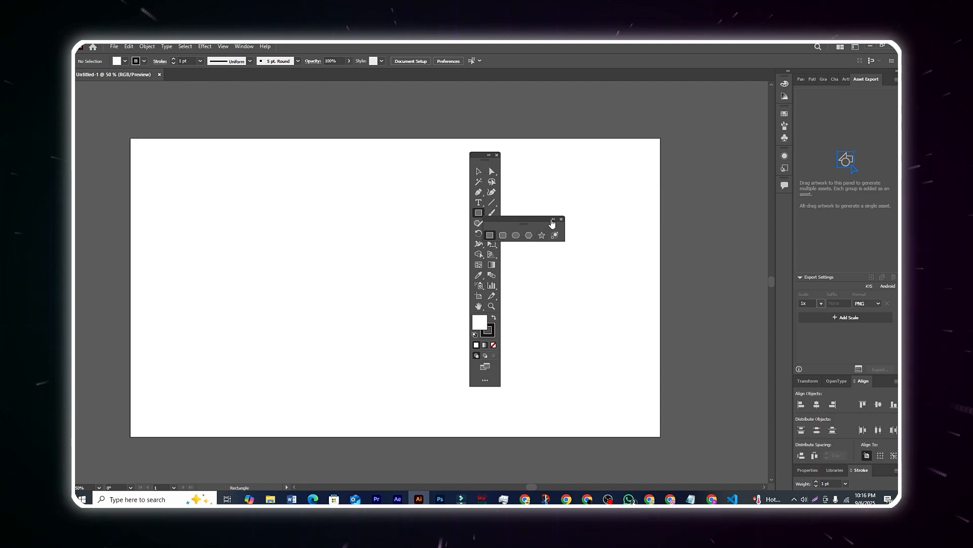
click(553, 219)
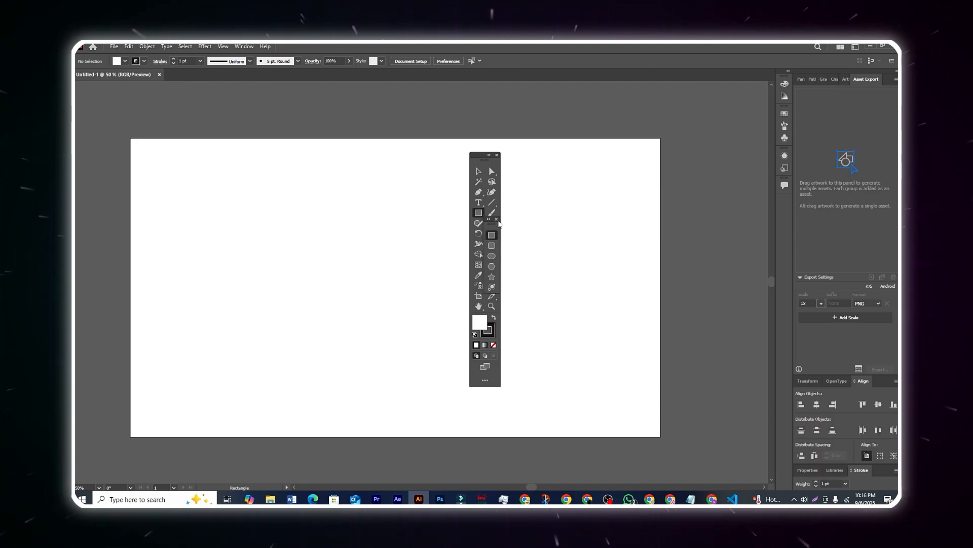
click(496, 219)
right_click(480, 215)
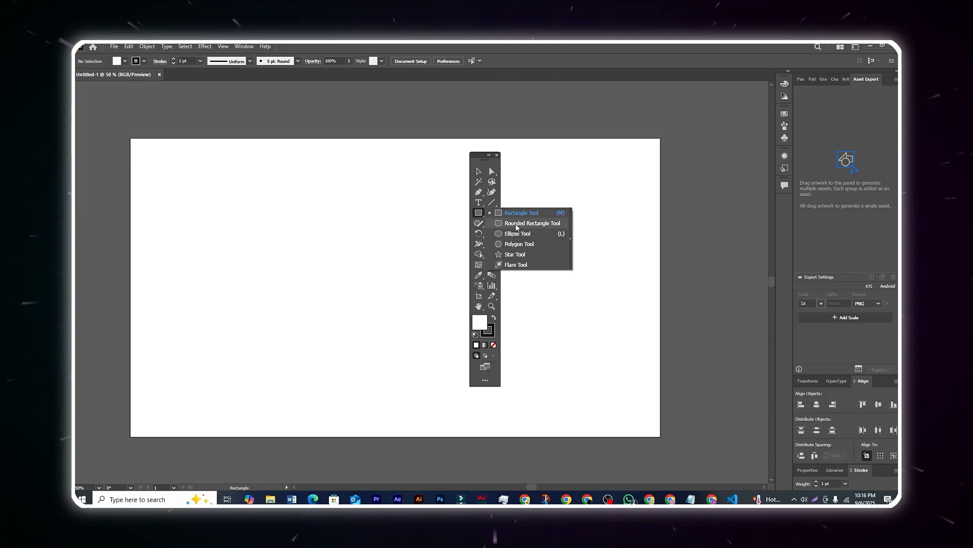
Step: Move the Tools panel right and draw a roughly 543 × 335 px rectangle on the artboard's left half
drag(476, 160, 530, 160)
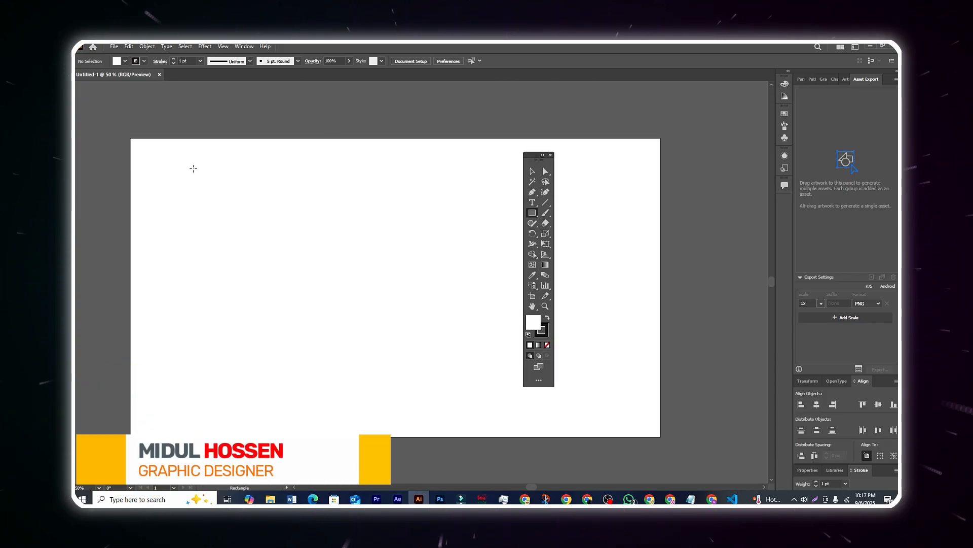
drag(533, 155, 561, 156)
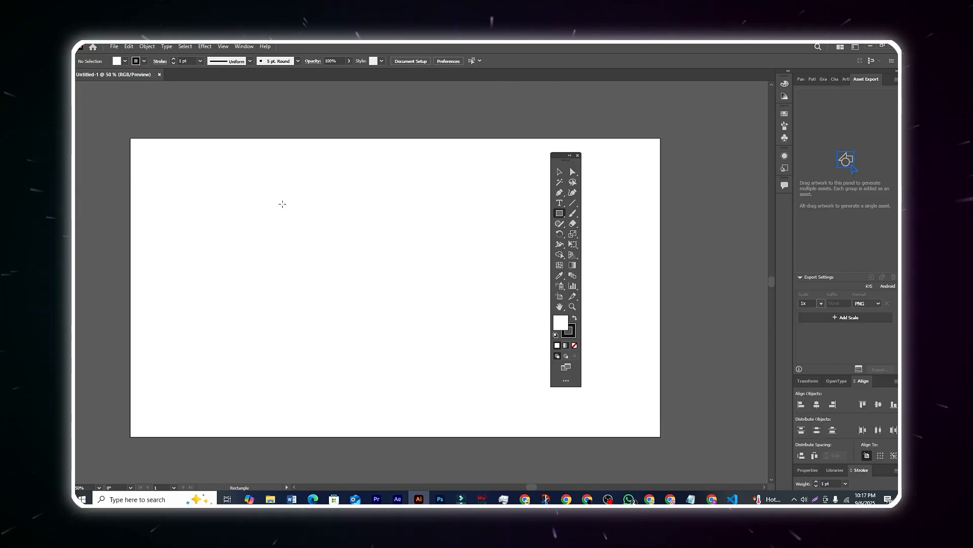
drag(283, 204, 433, 297)
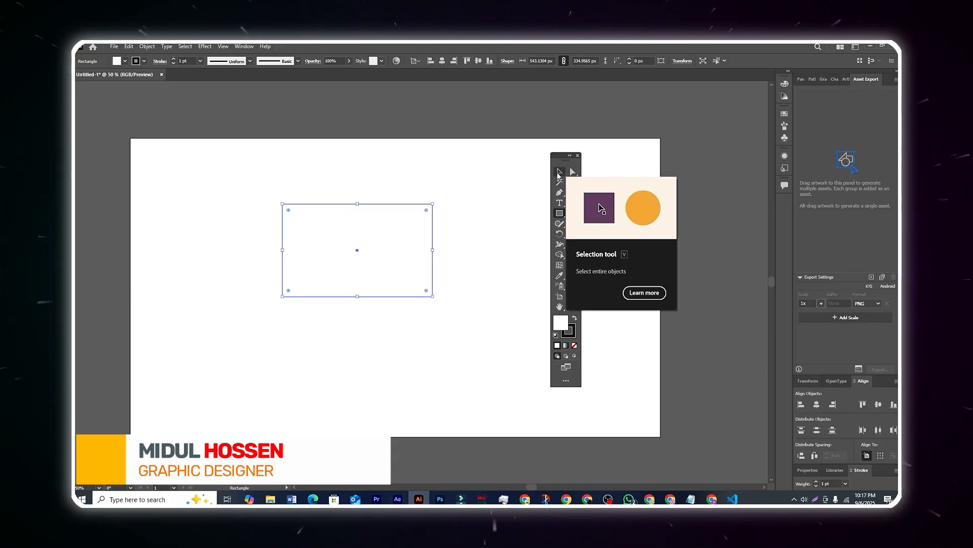
Step: Nudge the rectangle down and enlarge it to about 593 × 368 px
click(559, 174)
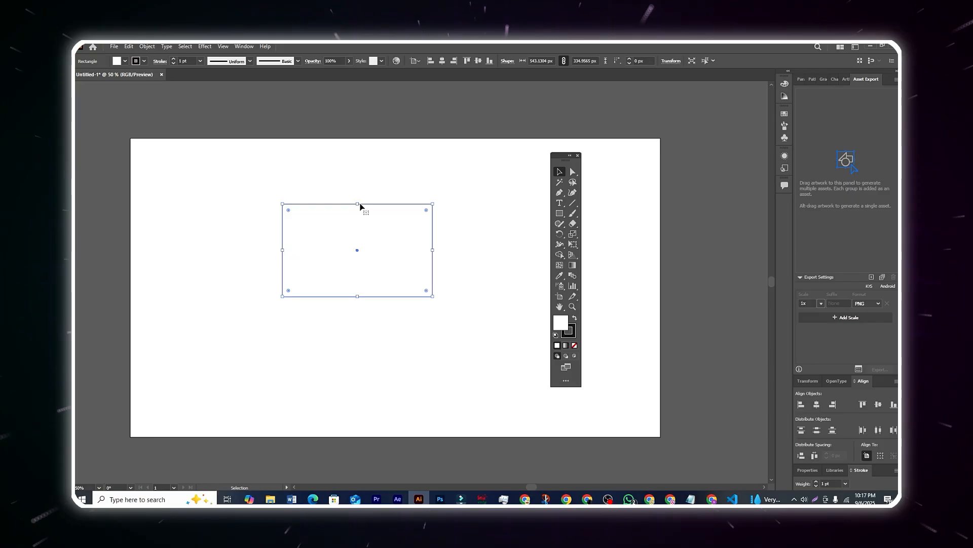
mouse_move(373, 204)
mouse_down()
mouse_move(383, 206)
mouse_move(282, 198)
mouse_move(413, 220)
mouse_move(360, 192)
mouse_move(383, 193)
mouse_move(376, 228)
mouse_move(369, 215)
mouse_move(378, 218)
mouse_up()
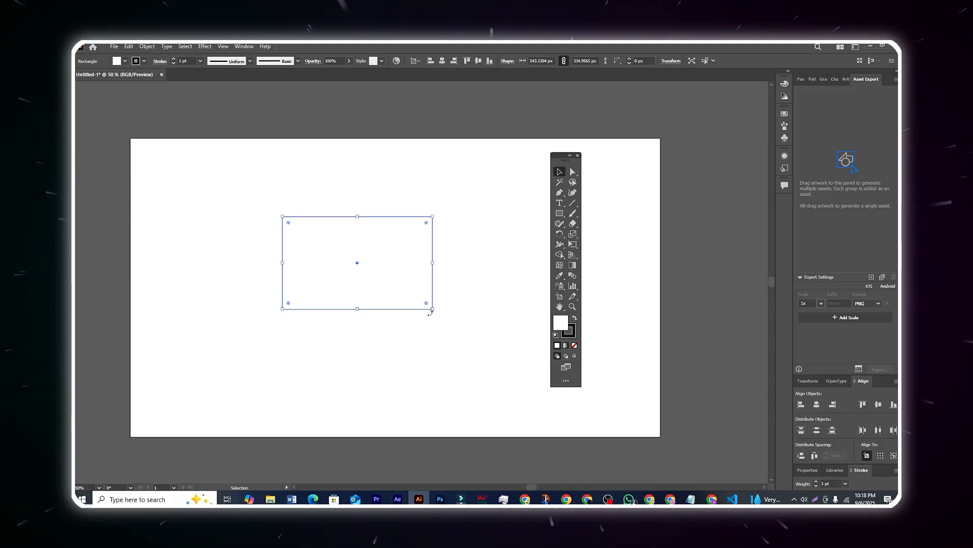
mouse_move(434, 310)
mouse_down()
mouse_move(356, 269)
mouse_move(451, 321)
mouse_move(339, 274)
mouse_move(446, 325)
mouse_move(424, 304)
mouse_move(410, 335)
mouse_move(423, 294)
mouse_move(368, 297)
mouse_move(412, 315)
mouse_move(370, 289)
mouse_move(413, 321)
mouse_move(500, 356)
mouse_move(378, 347)
mouse_move(427, 282)
mouse_move(457, 290)
mouse_move(370, 191)
mouse_move(506, 252)
mouse_move(375, 315)
mouse_move(446, 318)
mouse_up()
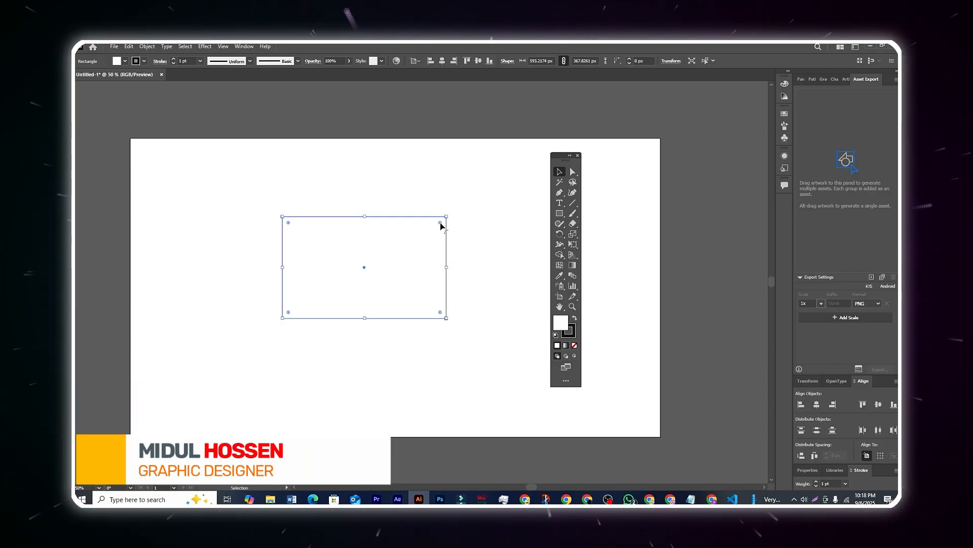
drag(440, 223, 435, 231)
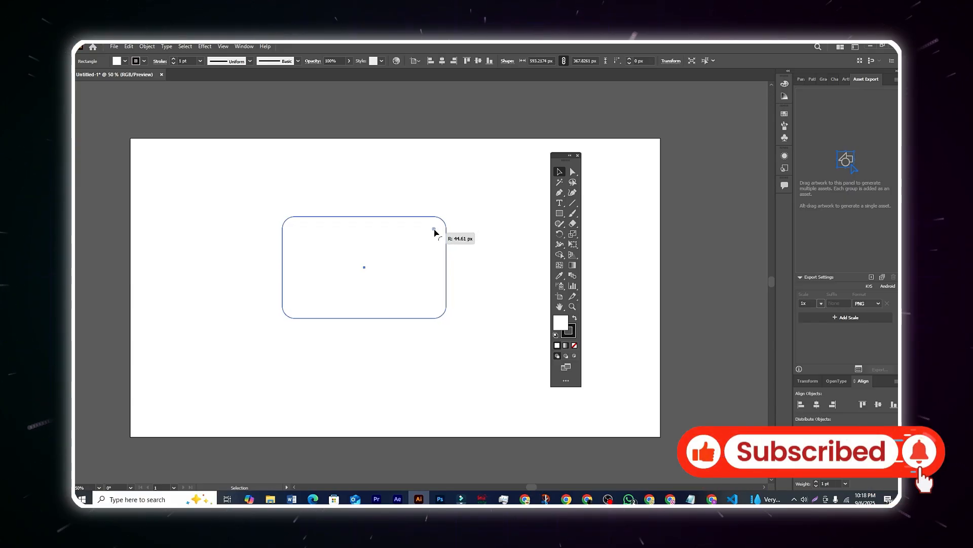
drag(434, 230, 435, 229)
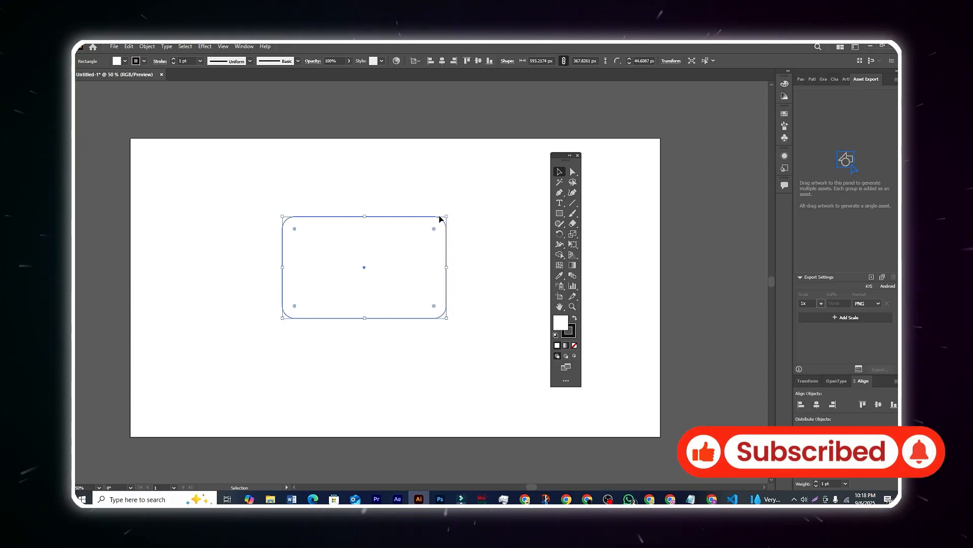
click(455, 213)
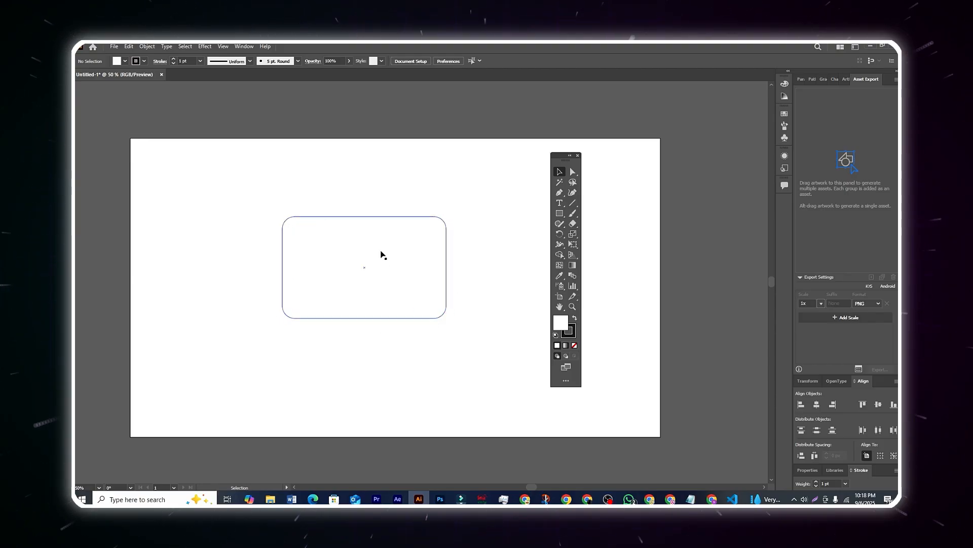
click(424, 221)
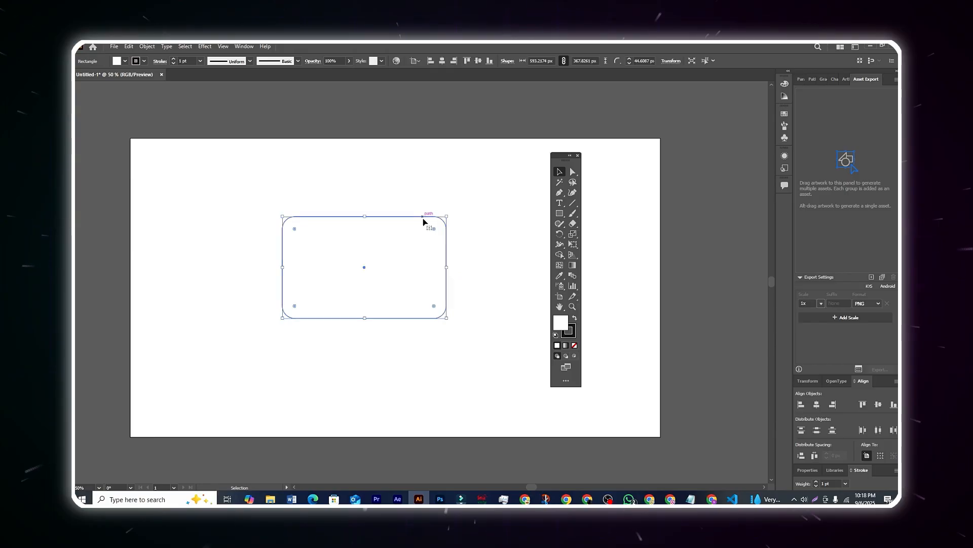
drag(435, 228, 467, 209)
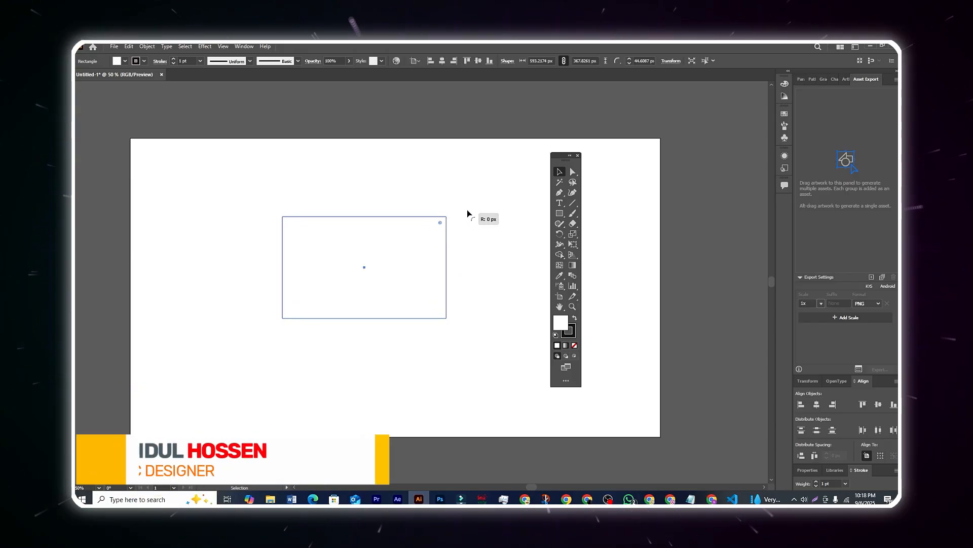
click(479, 211)
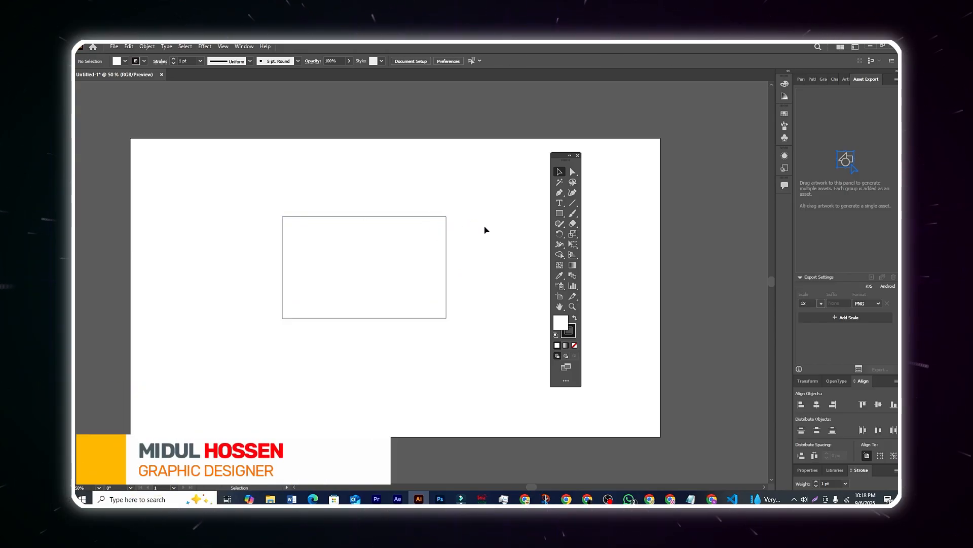
click(284, 223)
click(268, 216)
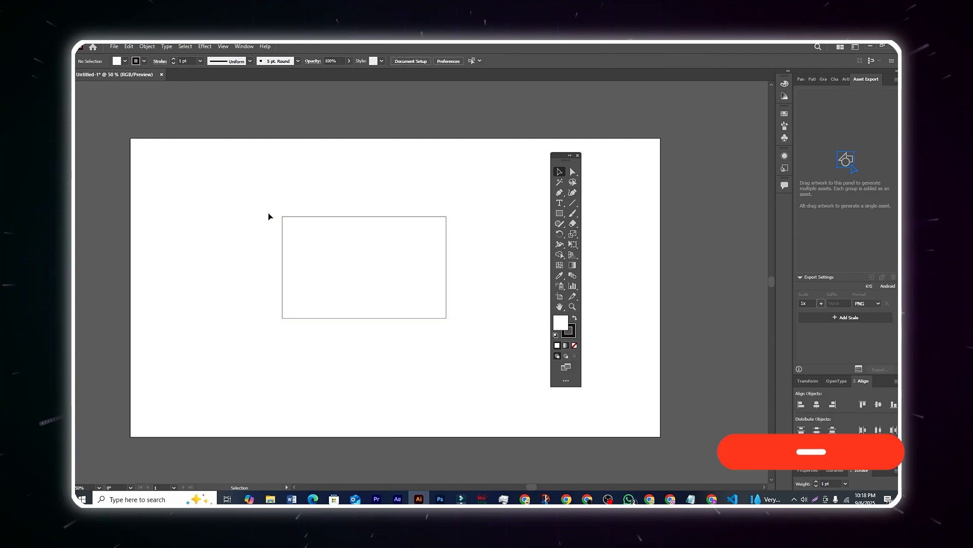
click(306, 239)
click(299, 195)
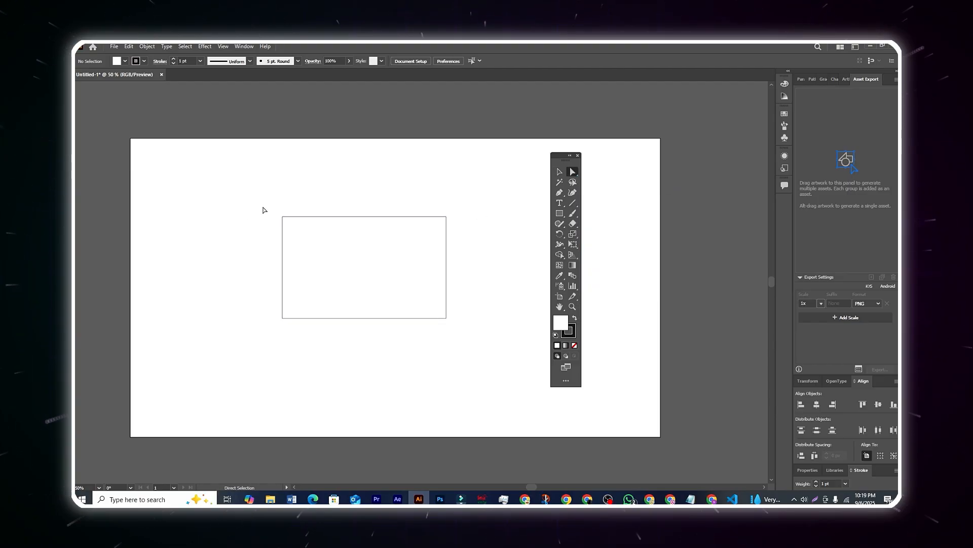
Step: Round the rectangle's top-left corner to about a 116 px radius, leaving the other corners square
drag(261, 200, 312, 246)
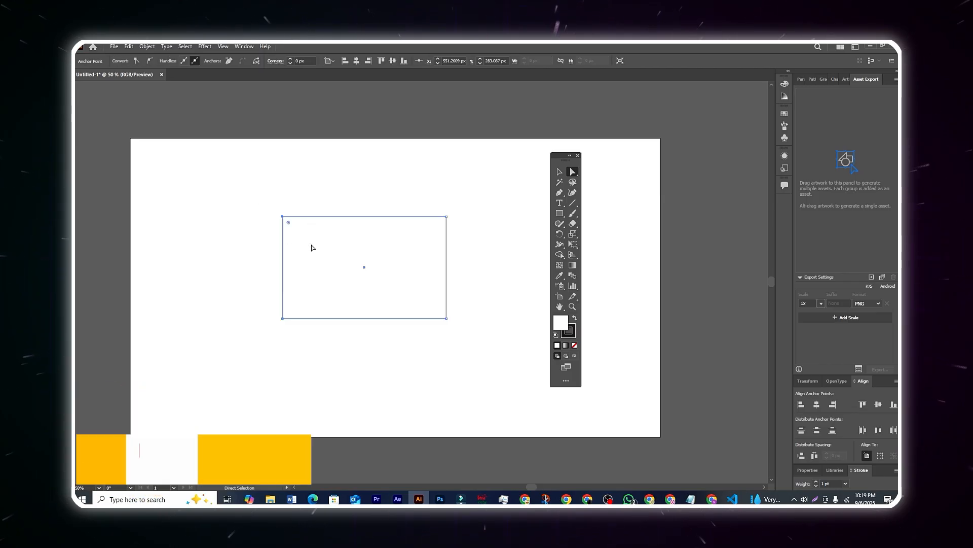
click(299, 194)
click(283, 217)
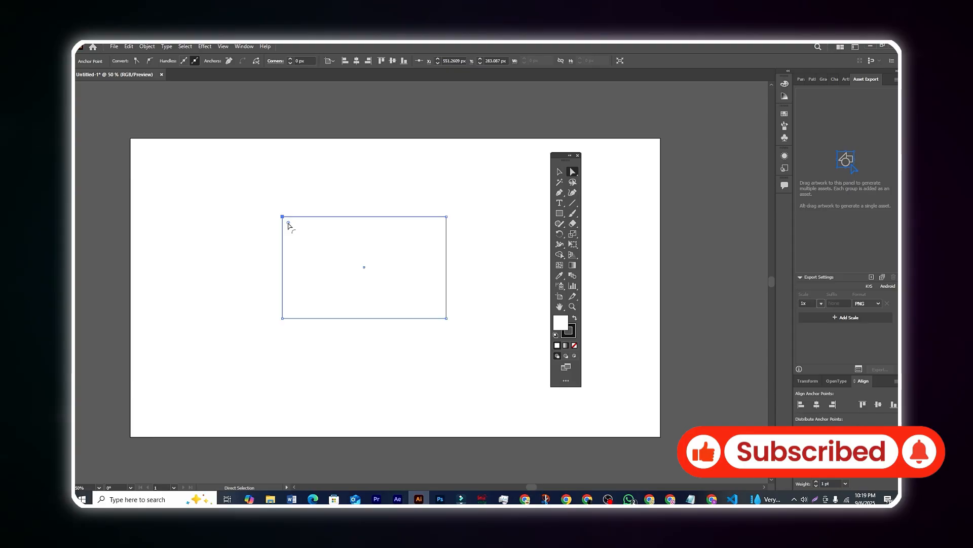
click(559, 174)
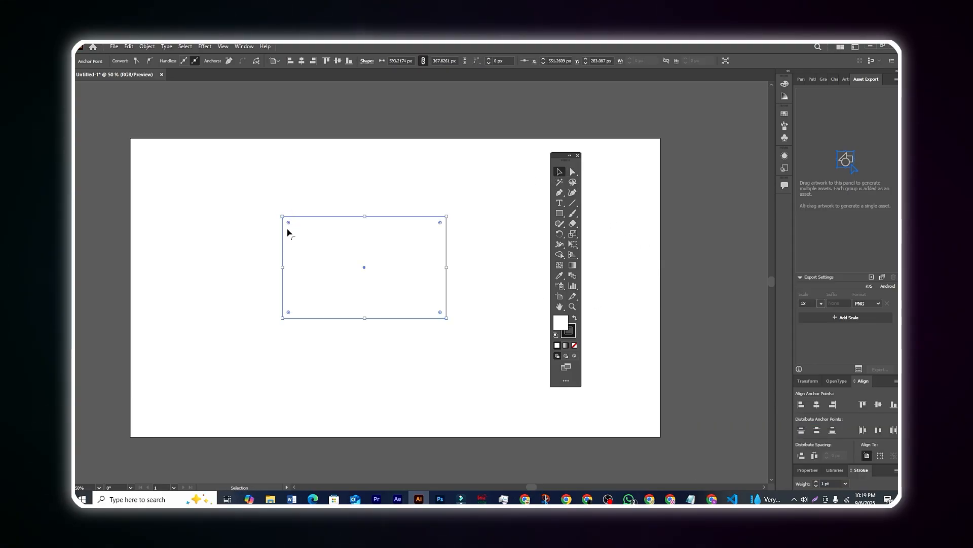
click(574, 173)
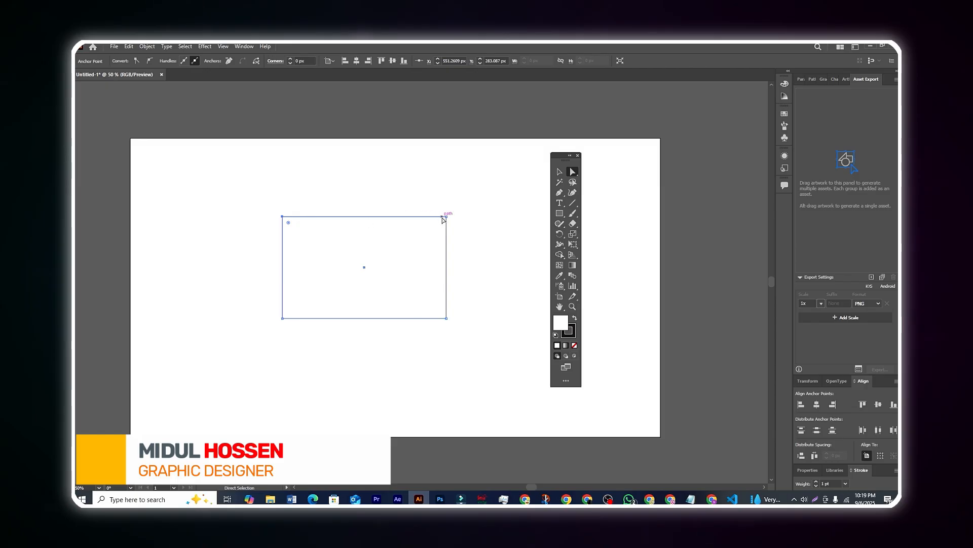
click(446, 319)
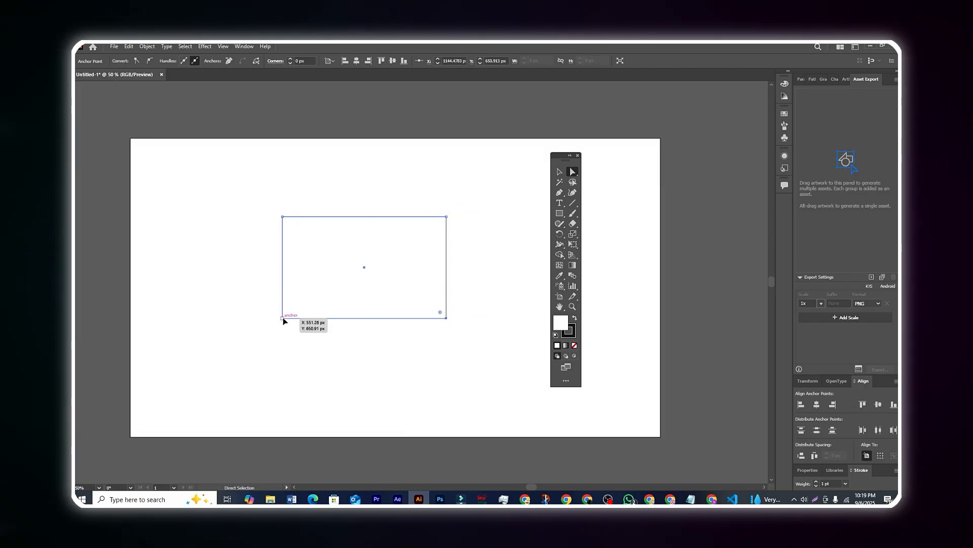
click(258, 231)
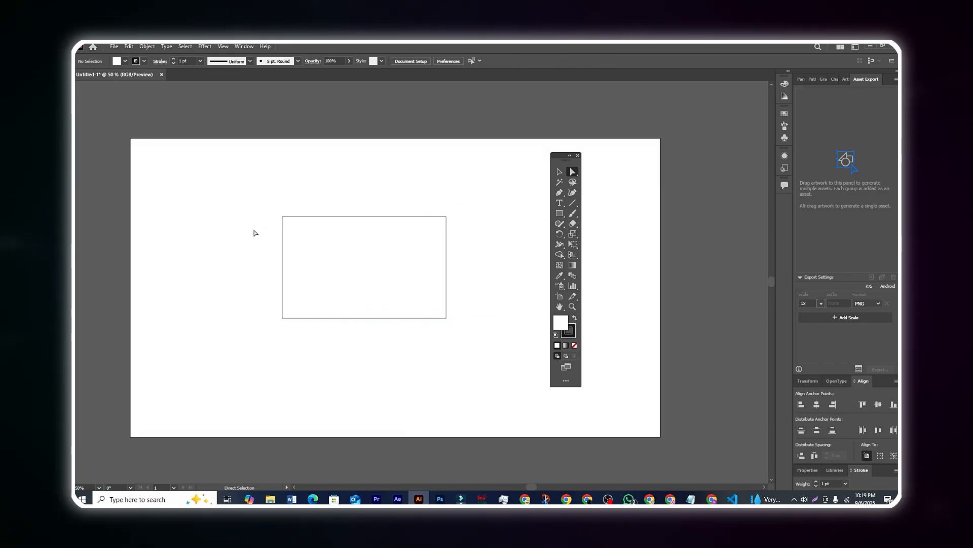
click(282, 217)
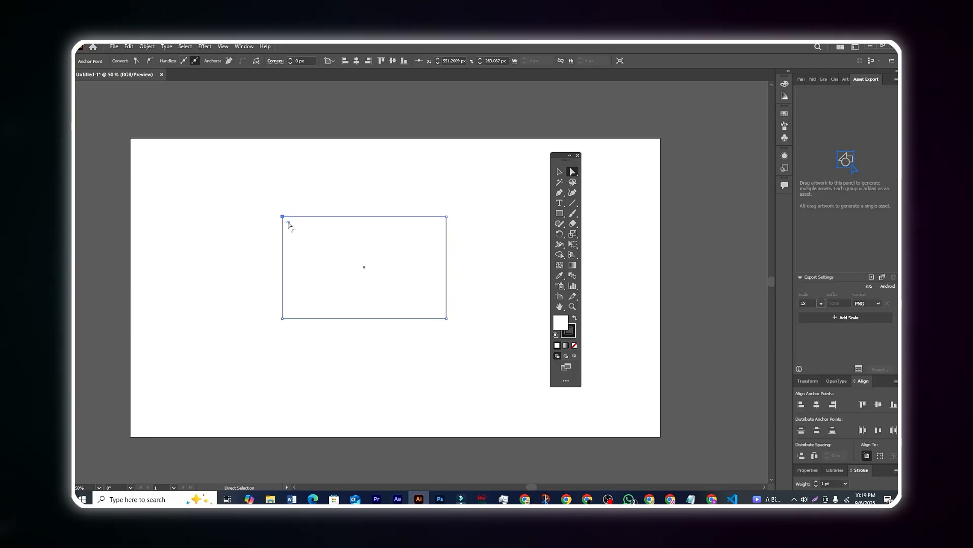
drag(299, 235, 279, 223)
Step: Move the rounded rectangle slightly left and down on the artboard
click(309, 196)
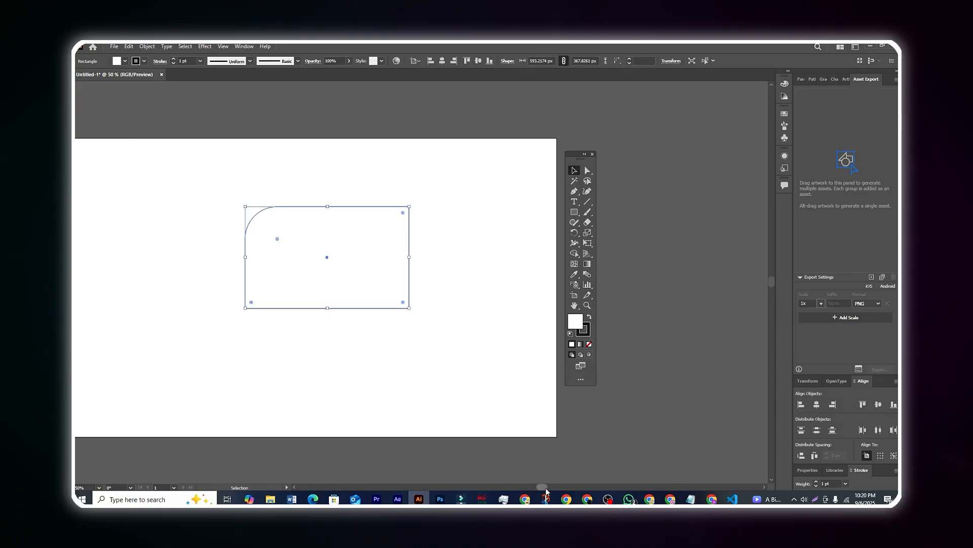
drag(547, 490, 537, 491)
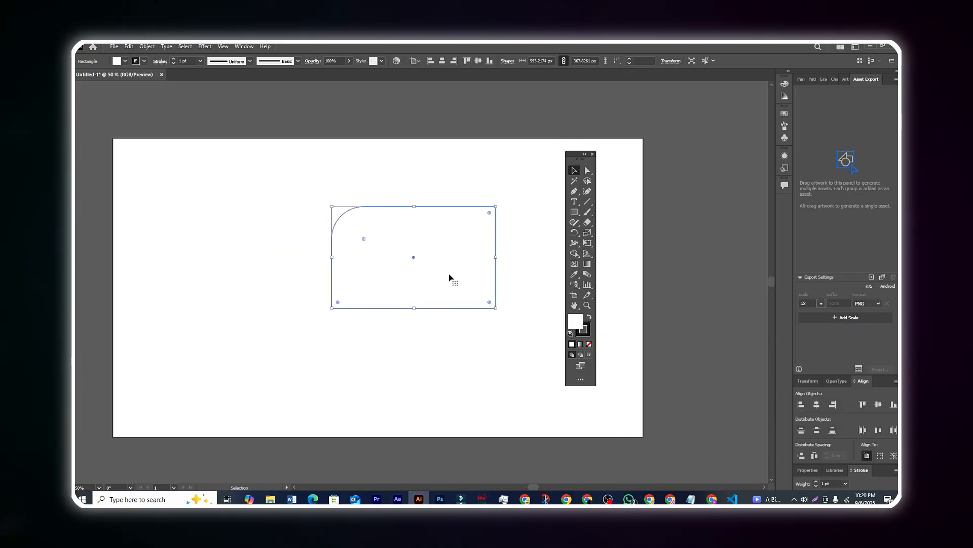
drag(450, 274, 418, 279)
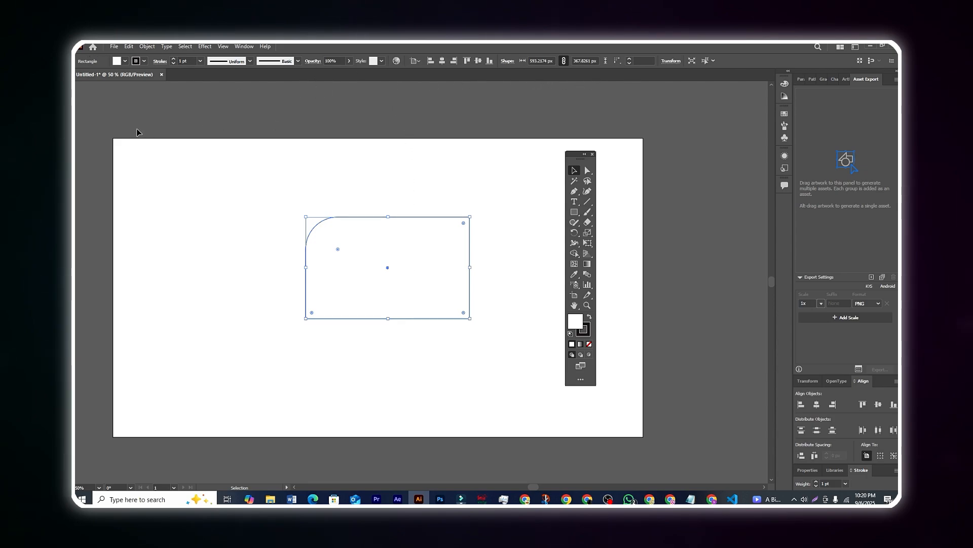
Step: Try red, cyan, magenta and crimson fills on the rectangle, settling on navy blue
click(125, 63)
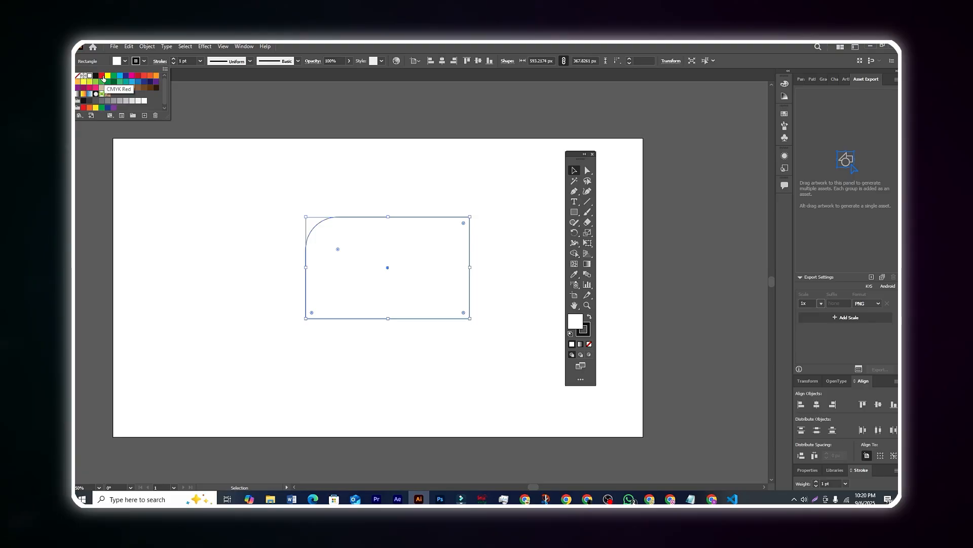
click(102, 75)
click(120, 76)
click(132, 77)
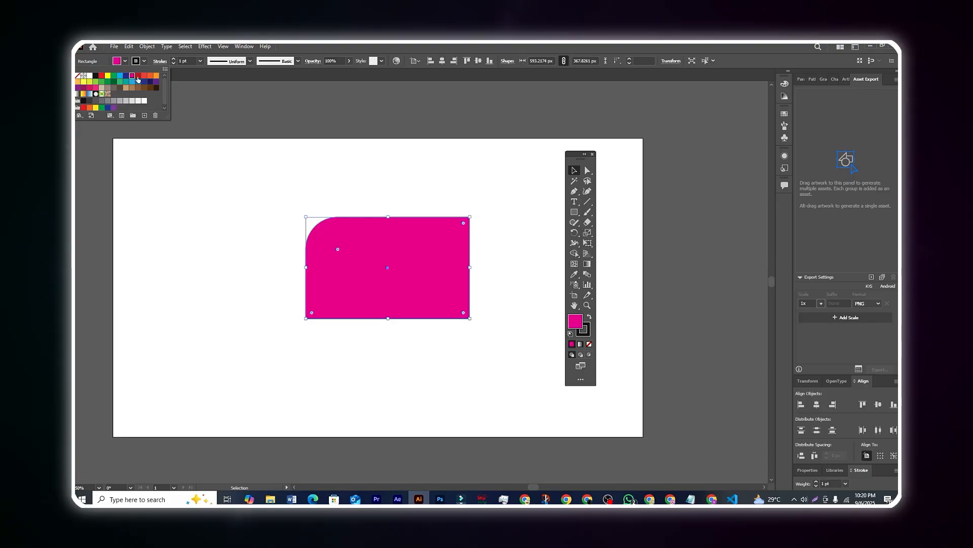
click(138, 76)
click(150, 82)
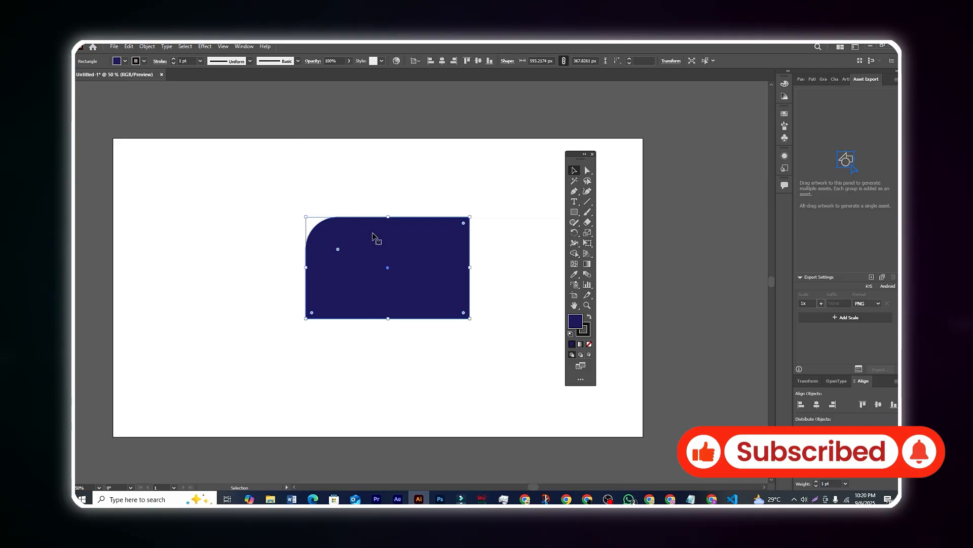
click(367, 124)
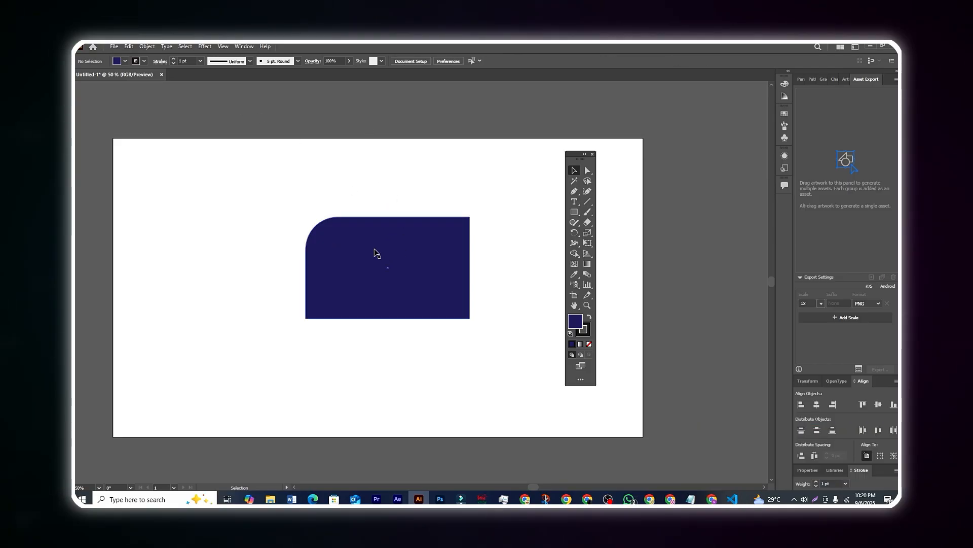
Step: Drag the navy rectangle off the artboard's right side and back to left of centre
drag(387, 259, 701, 259)
click(695, 187)
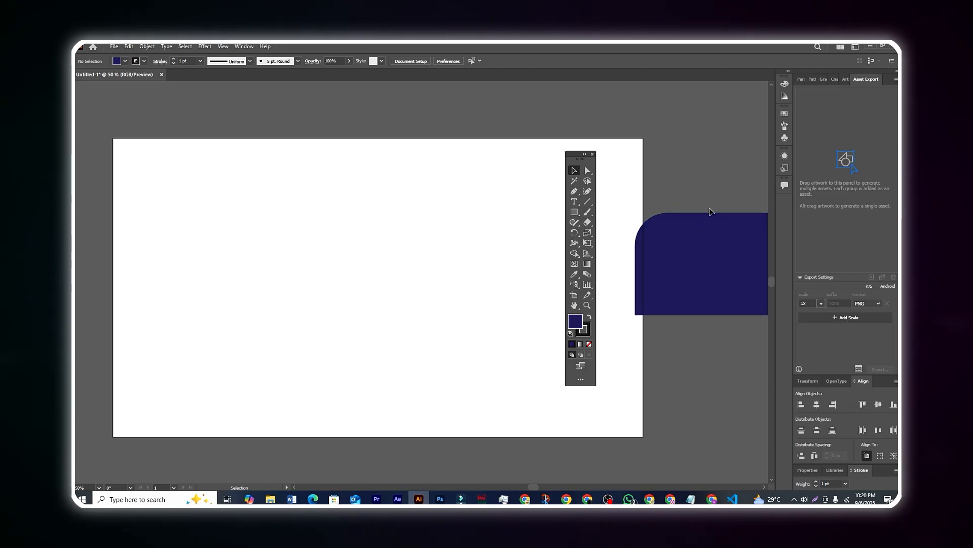
drag(696, 245, 635, 137)
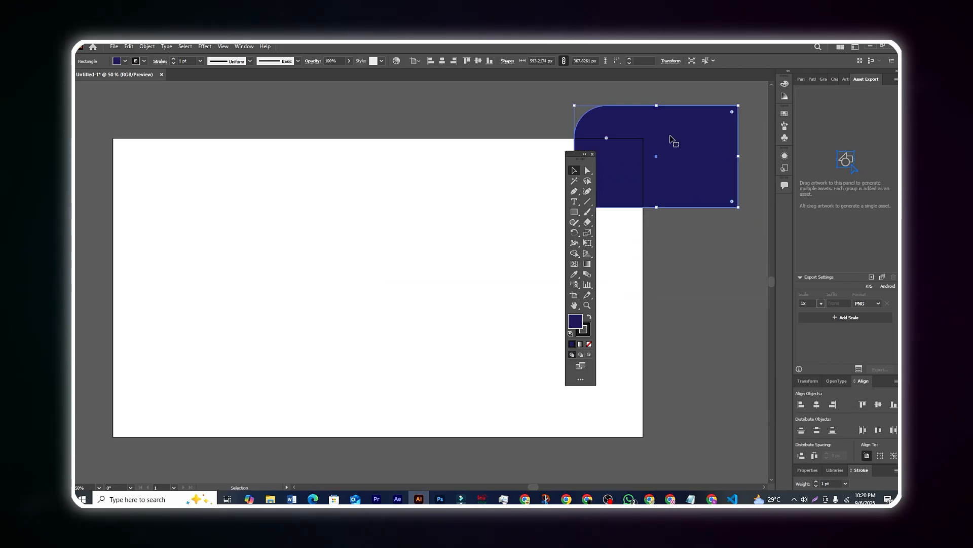
click(573, 102)
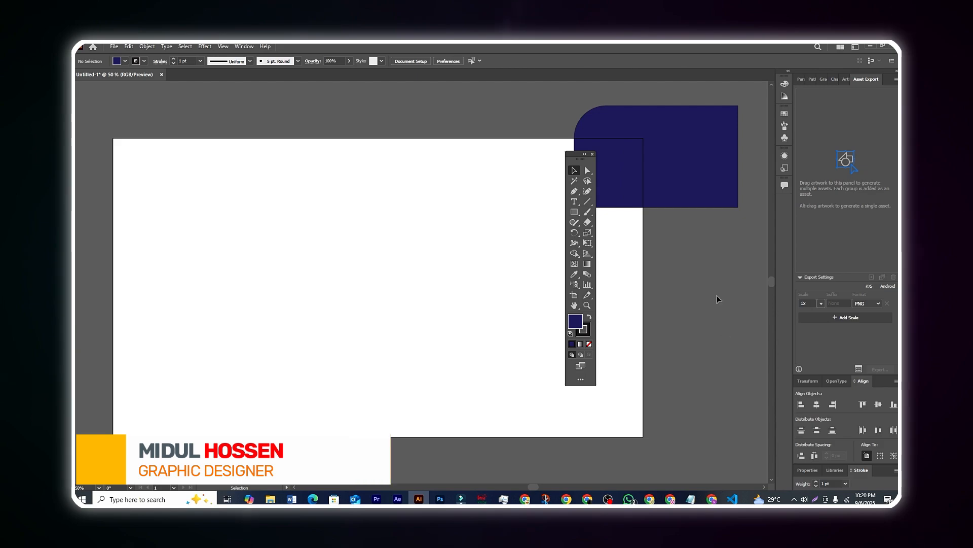
drag(674, 168, 375, 257)
click(355, 116)
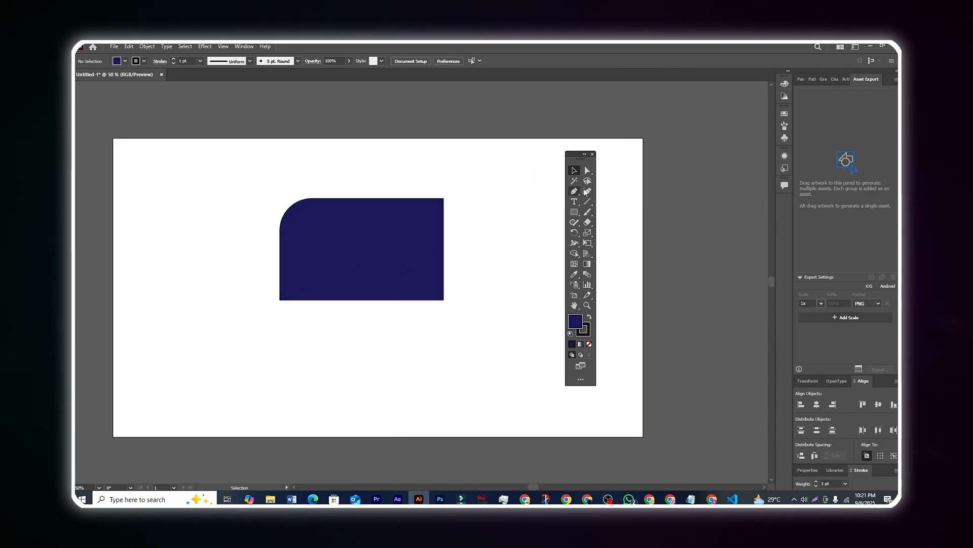
click(329, 242)
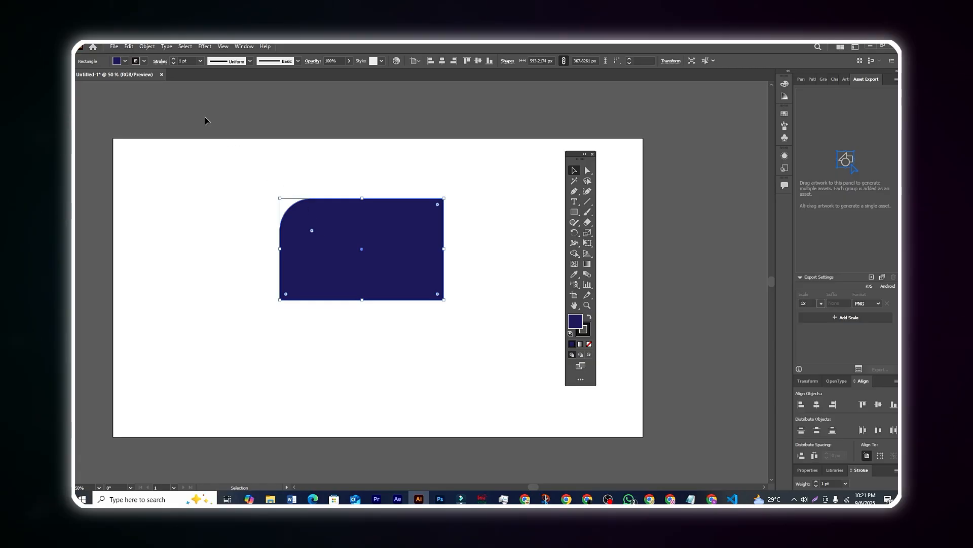
Step: Give the rectangle a 20 pt CMYK Red outline
click(144, 61)
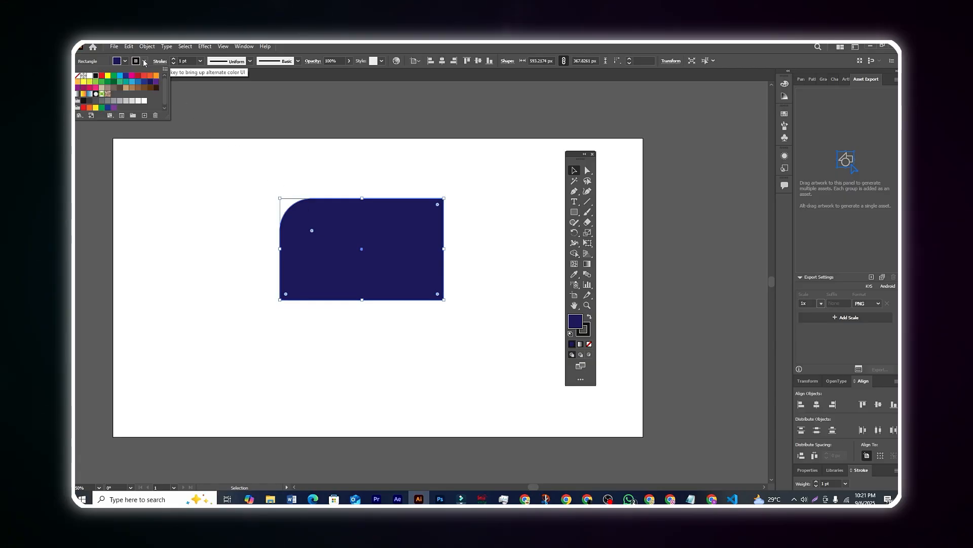
click(103, 78)
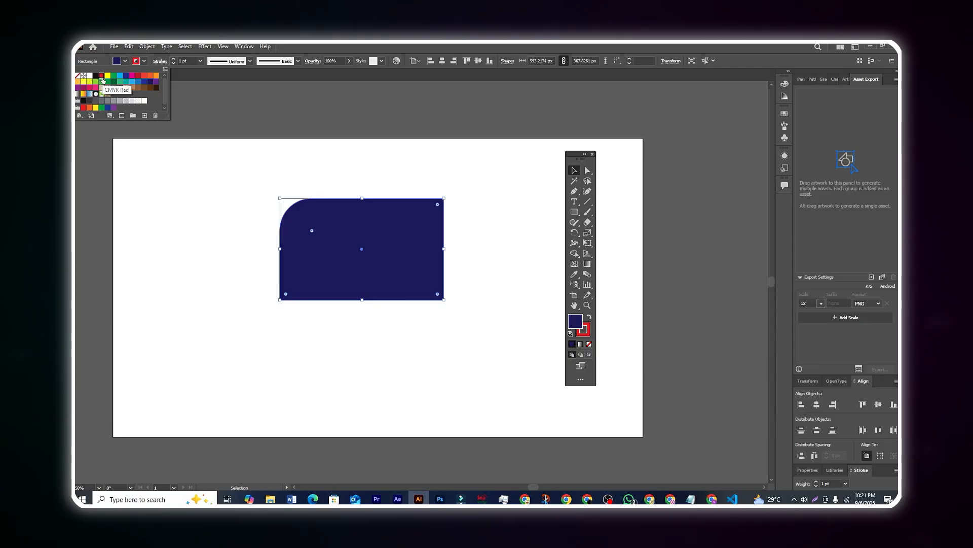
click(256, 113)
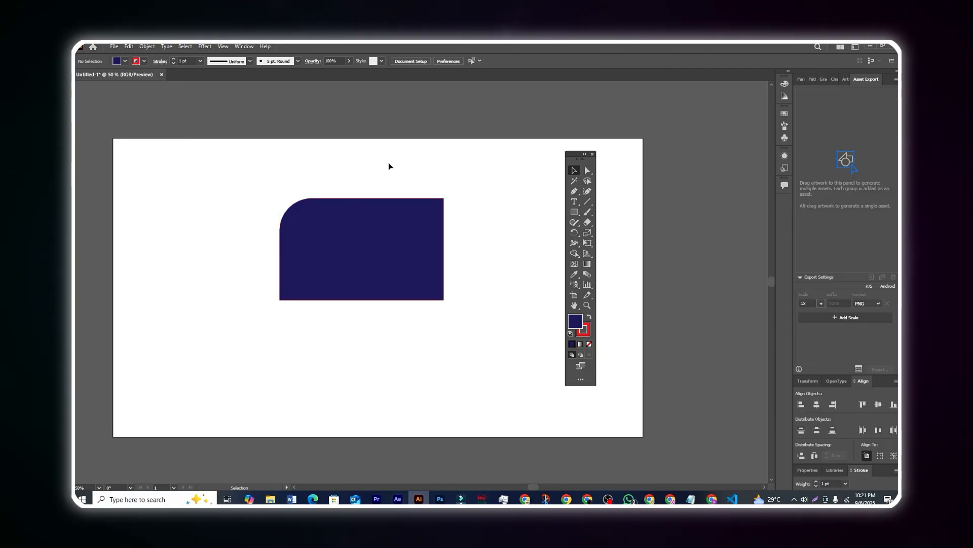
click(365, 236)
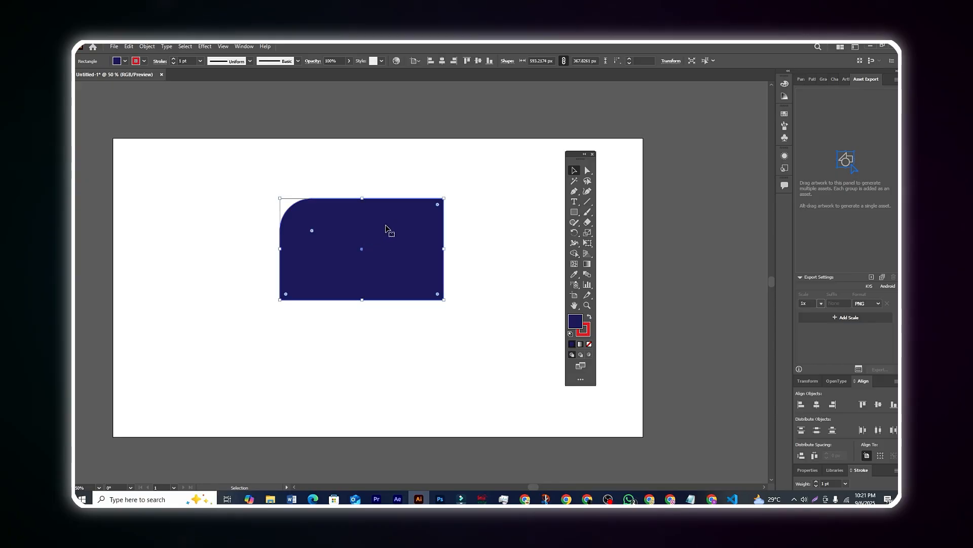
click(174, 59)
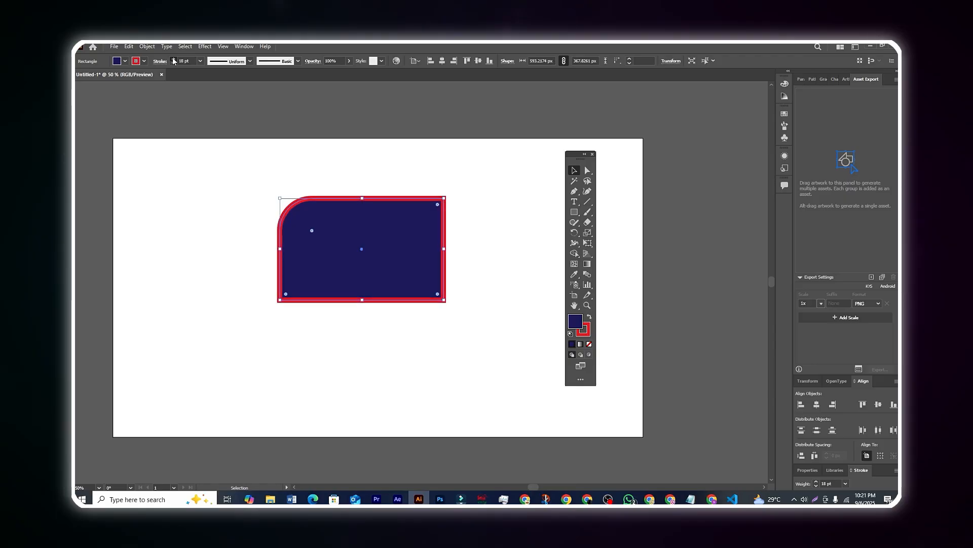
click(280, 121)
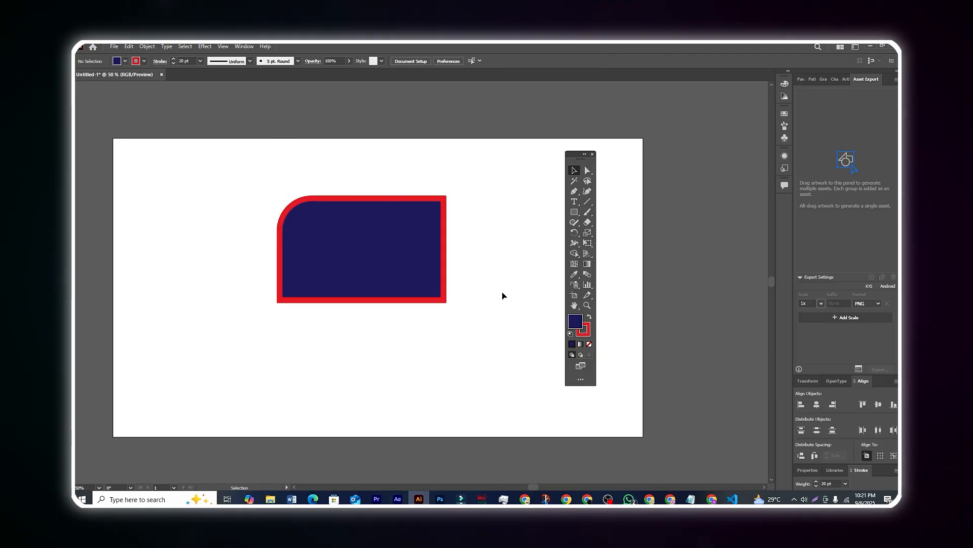
drag(404, 260, 423, 270)
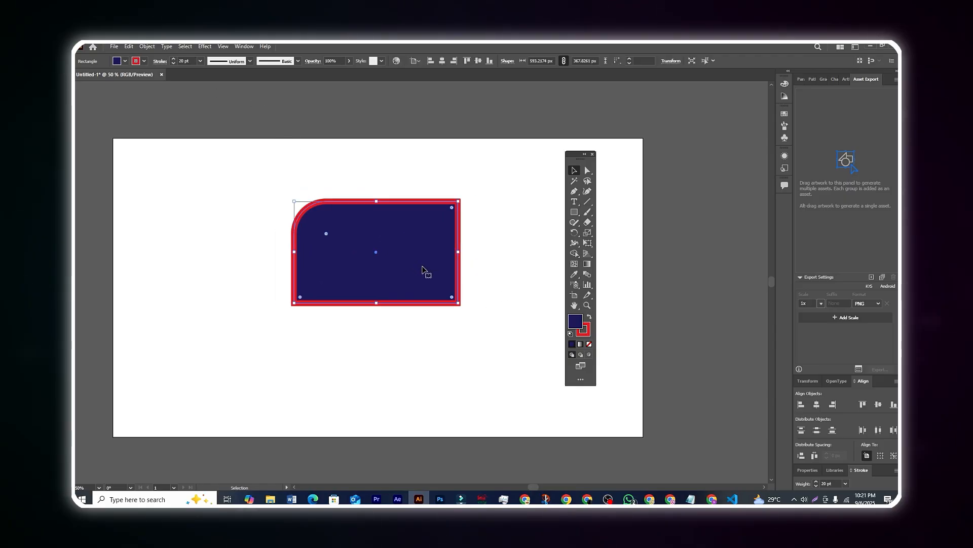
click(401, 181)
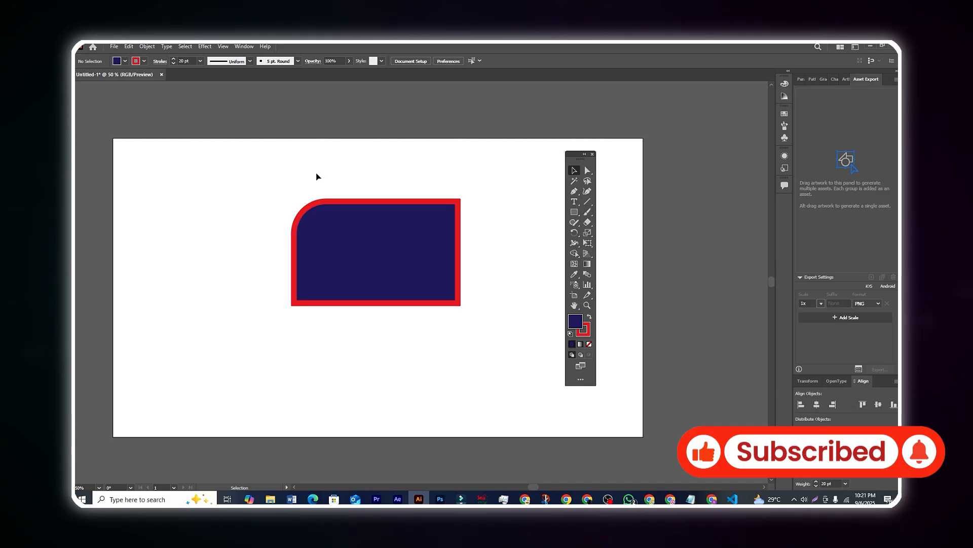
Step: Remove the rectangle's outline by setting its stroke to [None]
click(398, 249)
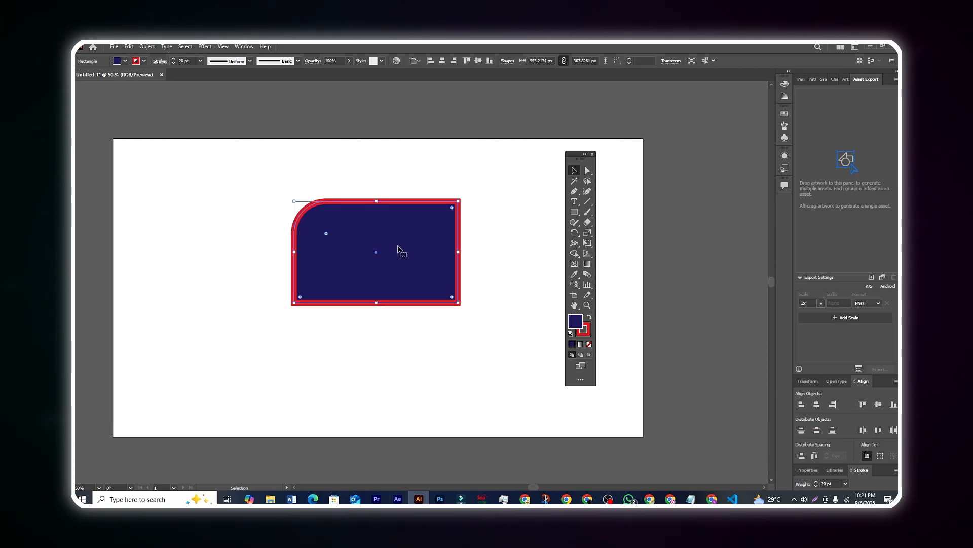
click(144, 62)
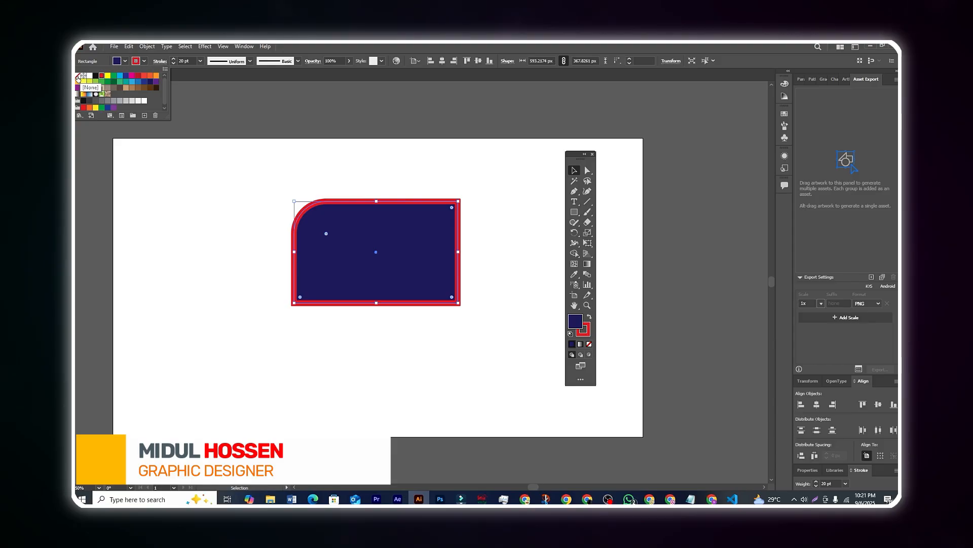
click(78, 77)
Step: Delete the navy rounded rectangle, then show the Rectangle tool's flyout of other shapes
click(364, 136)
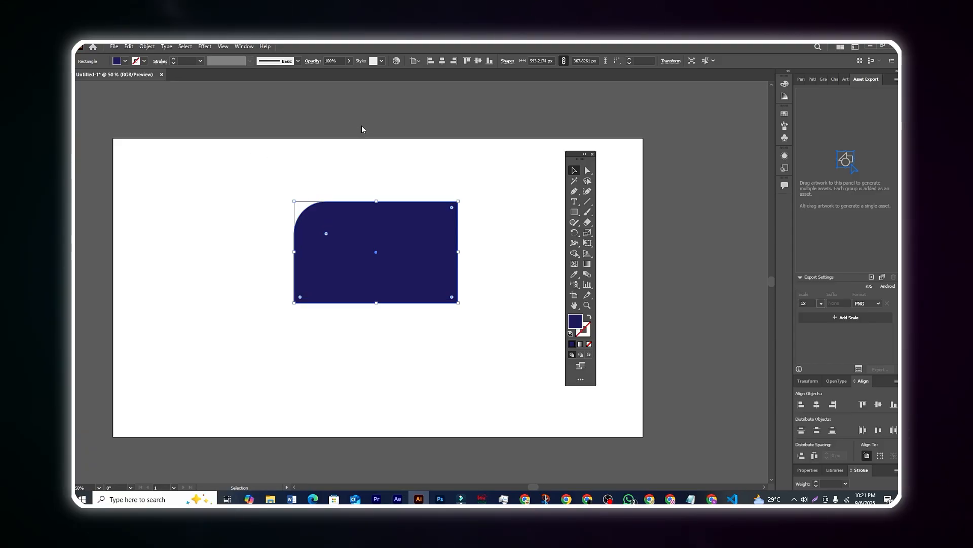
click(391, 156)
drag(395, 245, 402, 280)
click(504, 309)
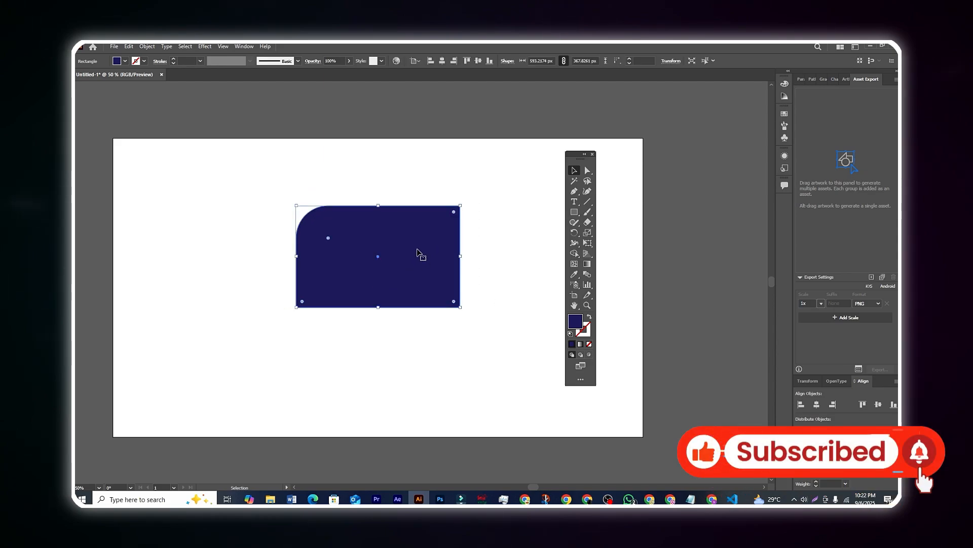
click(483, 232)
click(358, 255)
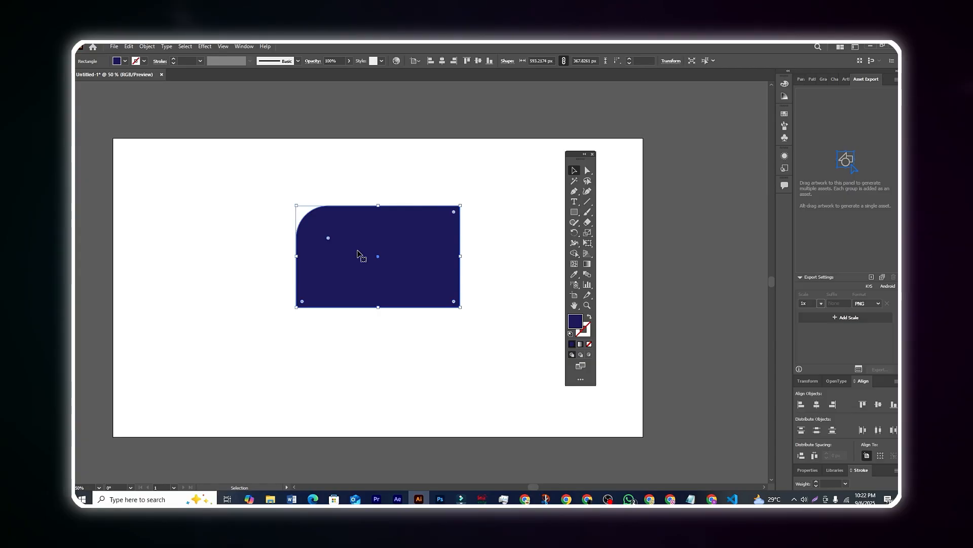
key(Delete)
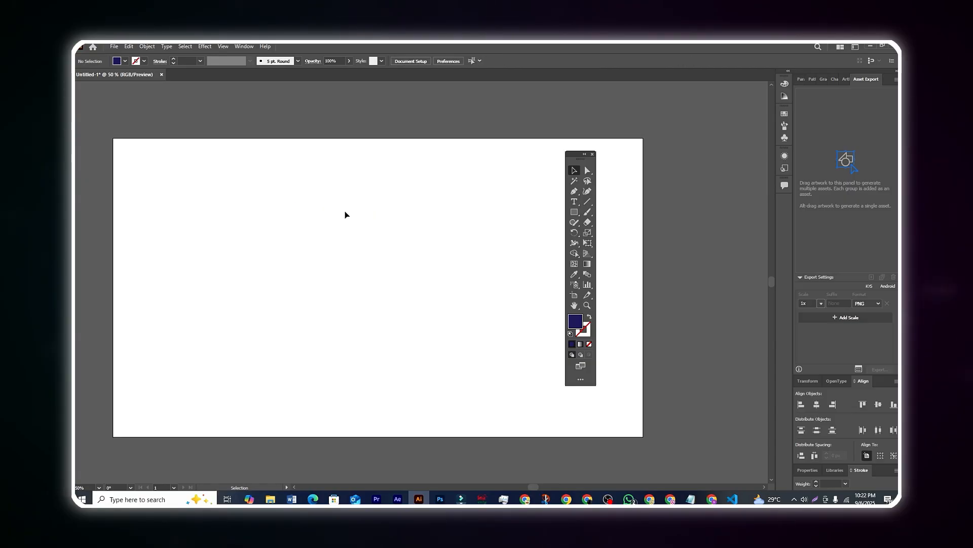
drag(574, 156, 590, 157)
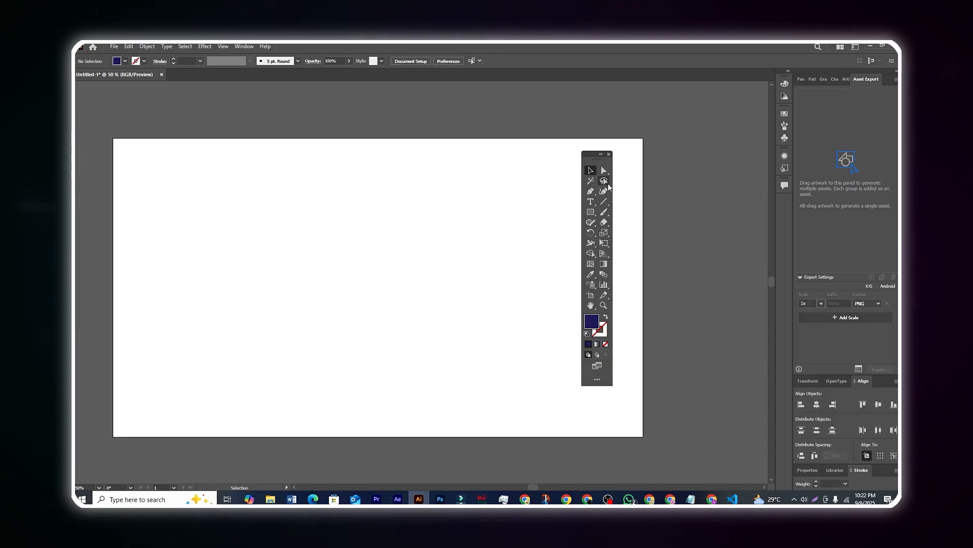
right_click(594, 213)
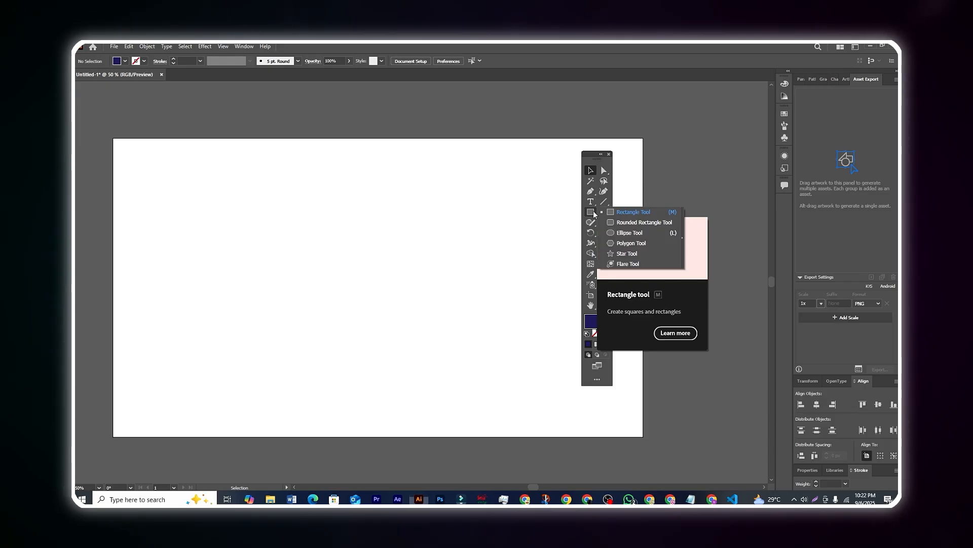
Step: Draw five navy circles: a large central one, two at the left, two along the top
click(621, 232)
drag(288, 198, 518, 419)
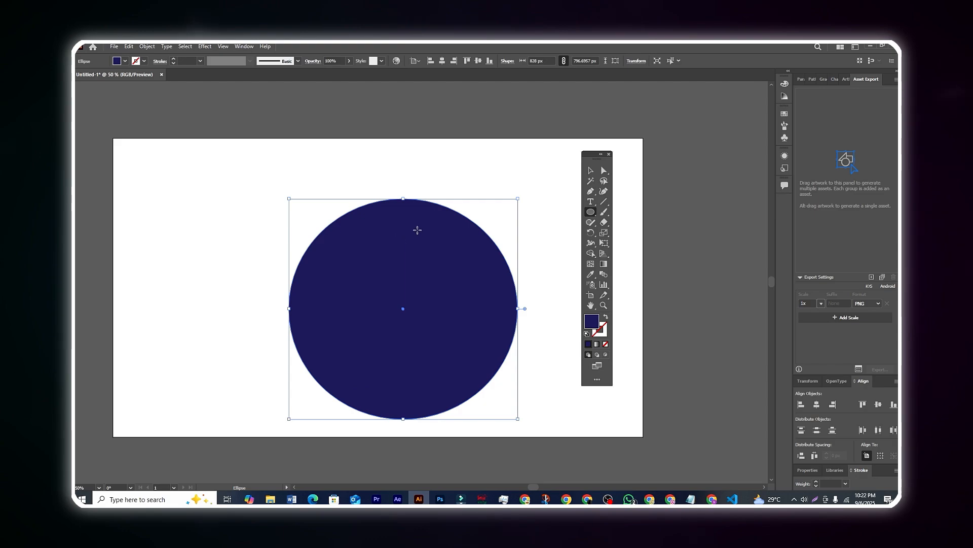
drag(131, 179, 256, 297)
drag(138, 325, 255, 436)
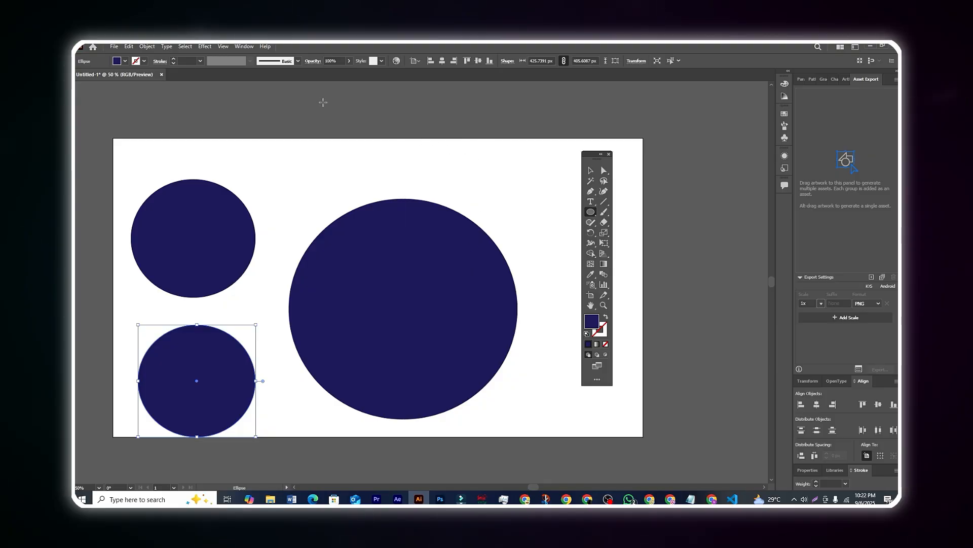
drag(310, 104, 406, 200)
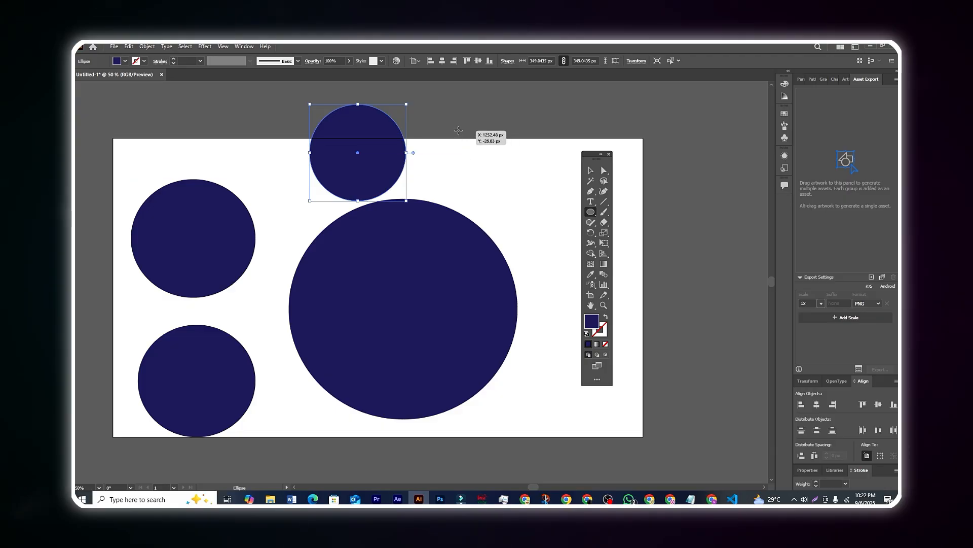
drag(451, 127, 529, 218)
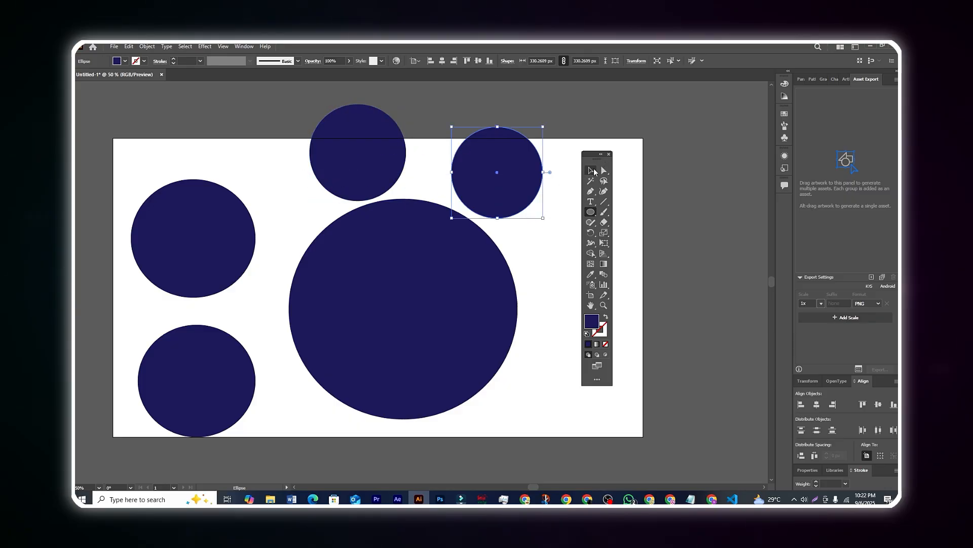
Step: Switch to the Rectangle Tool from the shape flyout
click(592, 174)
click(589, 214)
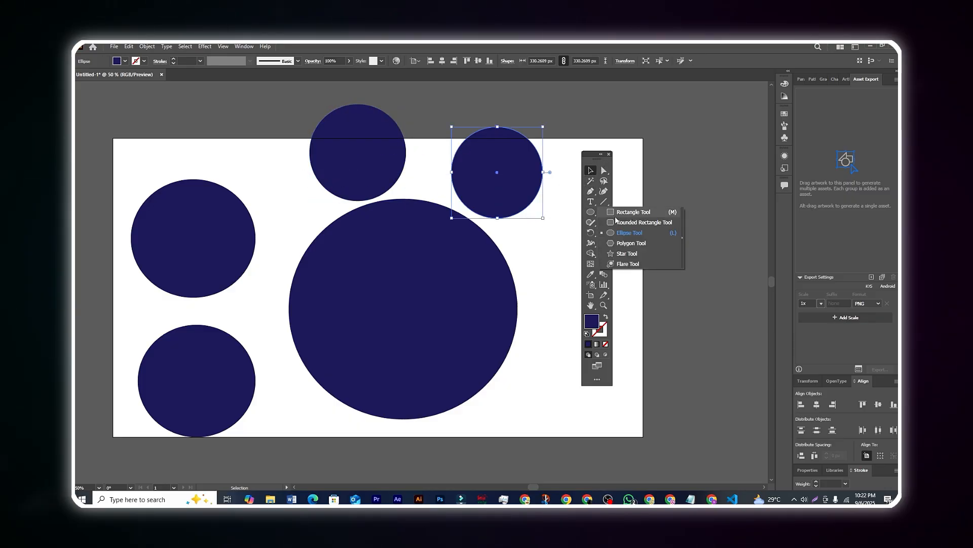
click(639, 216)
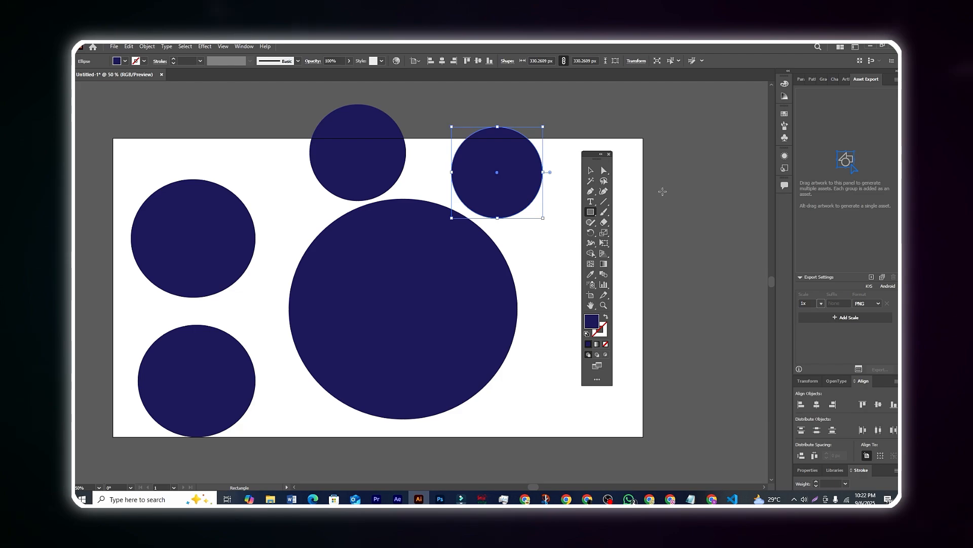
Step: Draw a navy square beside the artboard and move it onto the artboard's top edge
mouse_move(656, 175)
mouse_down()
mouse_move(705, 219)
mouse_move(737, 287)
mouse_move(705, 258)
mouse_up()
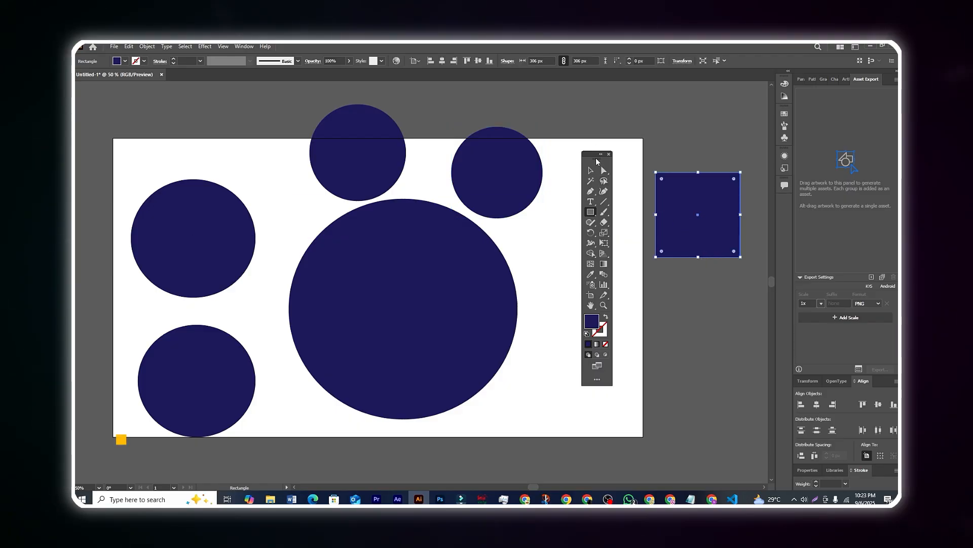
drag(593, 154, 592, 116)
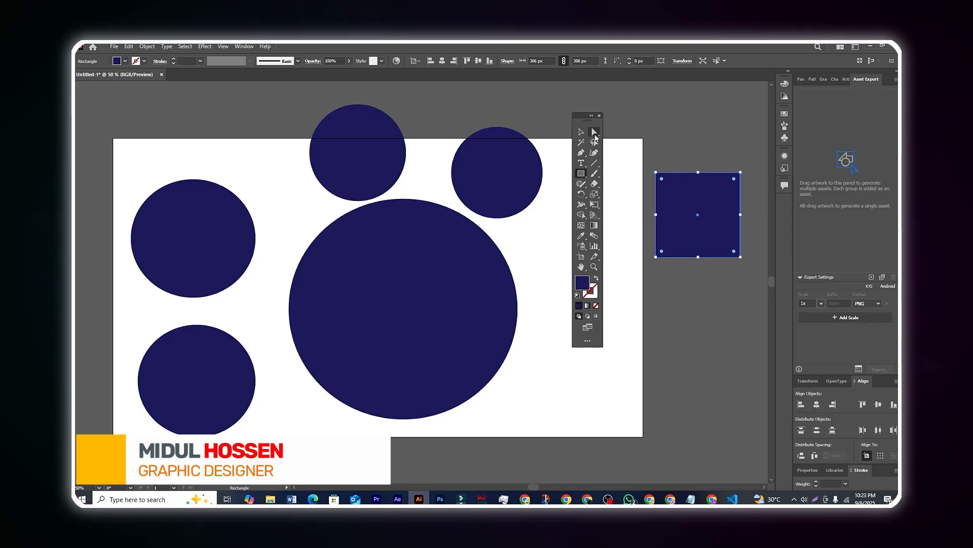
click(581, 132)
drag(142, 138, 131, 118)
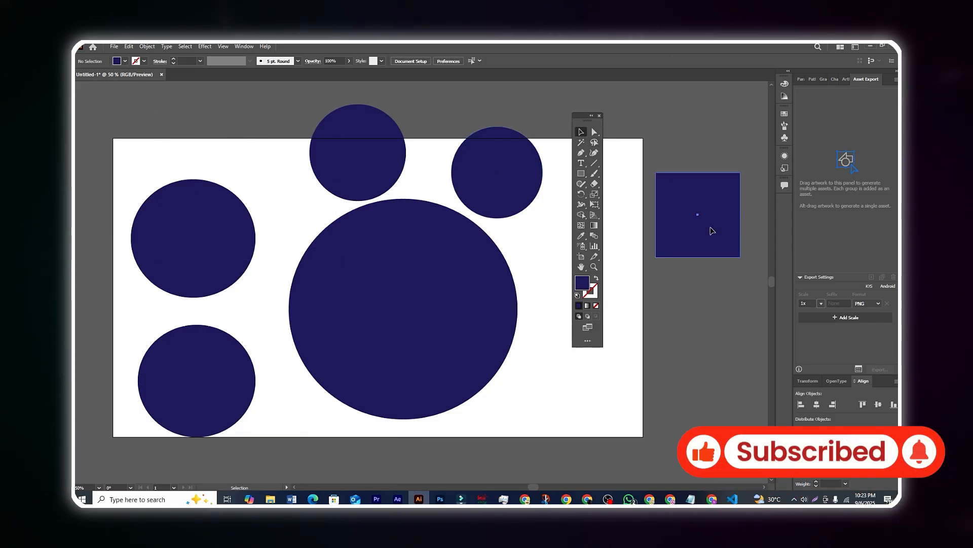
drag(713, 231, 267, 146)
Step: Select all the circles and the square and move them slightly down together
click(263, 209)
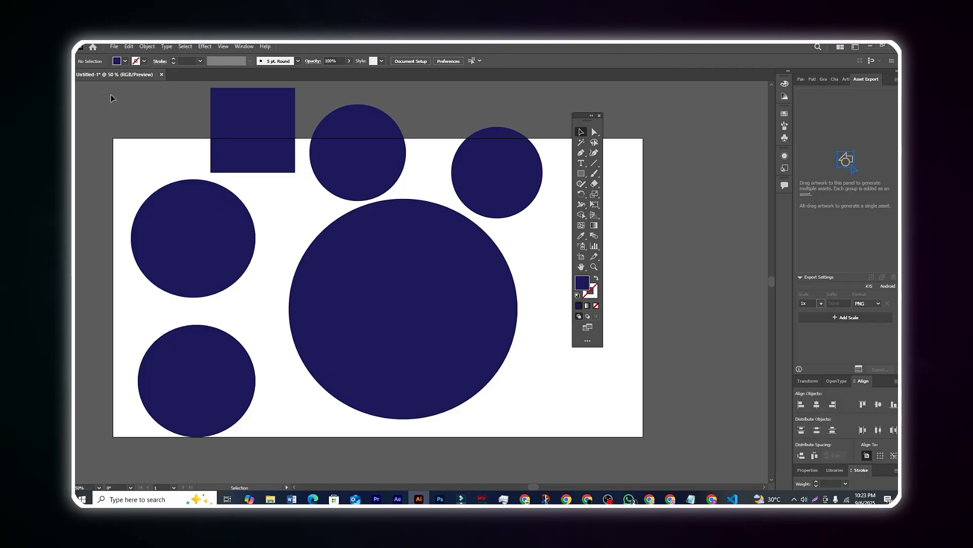
drag(101, 92, 545, 425)
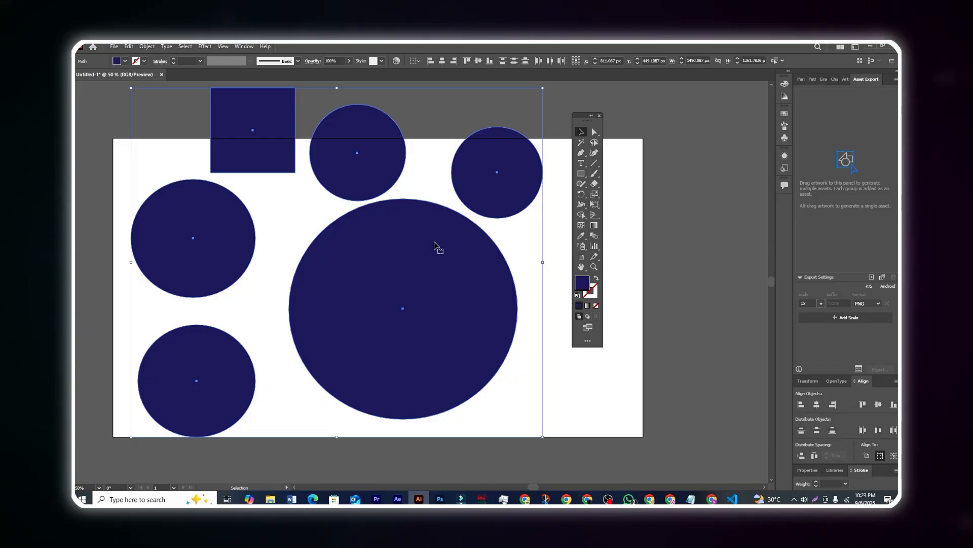
mouse_move(435, 246)
mouse_down()
mouse_move(443, 261)
mouse_move(428, 270)
mouse_move(437, 264)
mouse_up()
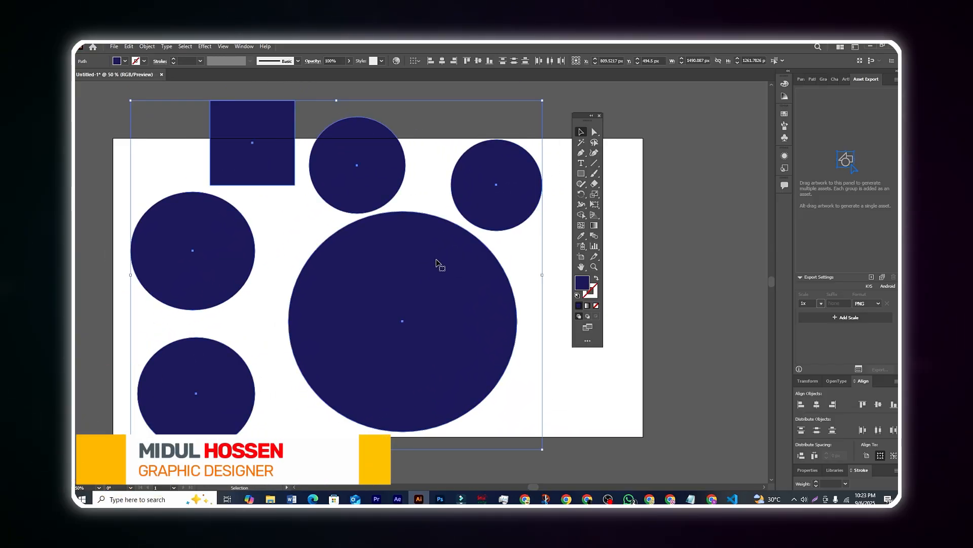
Step: Delete all the selected circles and the square, then pick the Pen tool
key(Delete)
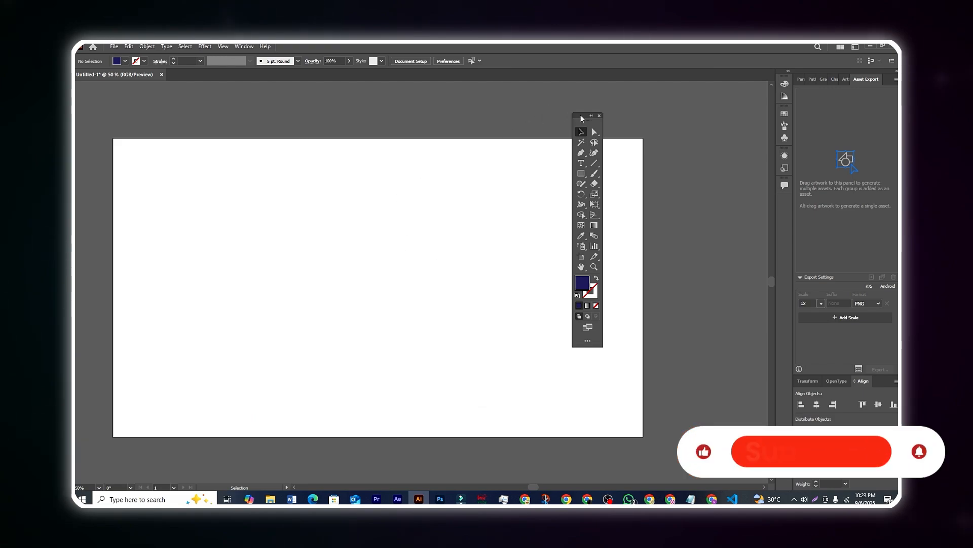
drag(582, 122, 611, 124)
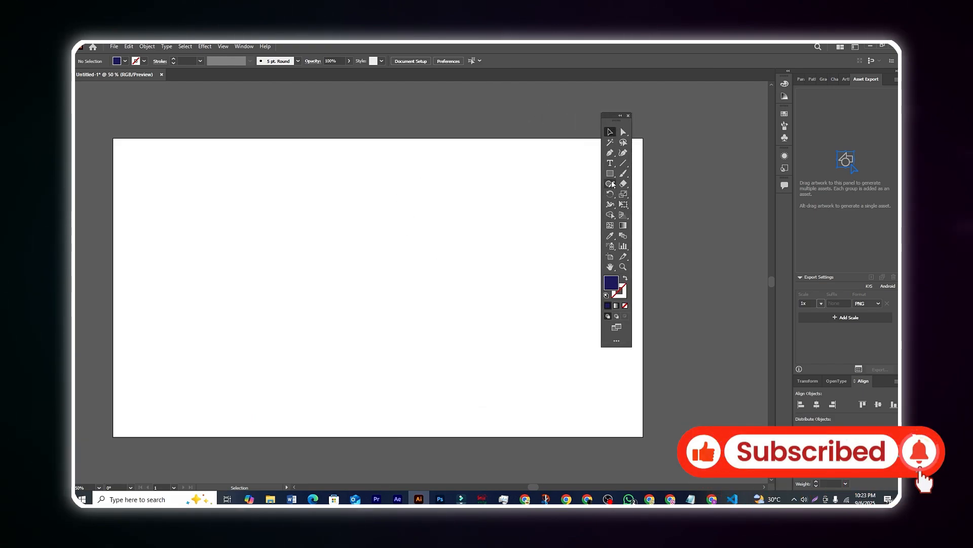
click(610, 155)
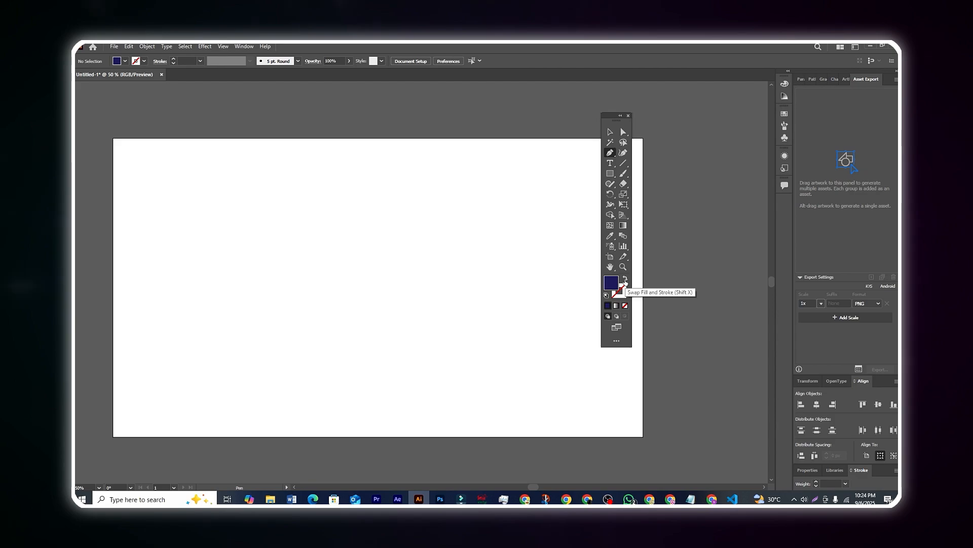
Step: Swap fill and stroke so new paths have no fill and a dark blue stroke
click(626, 280)
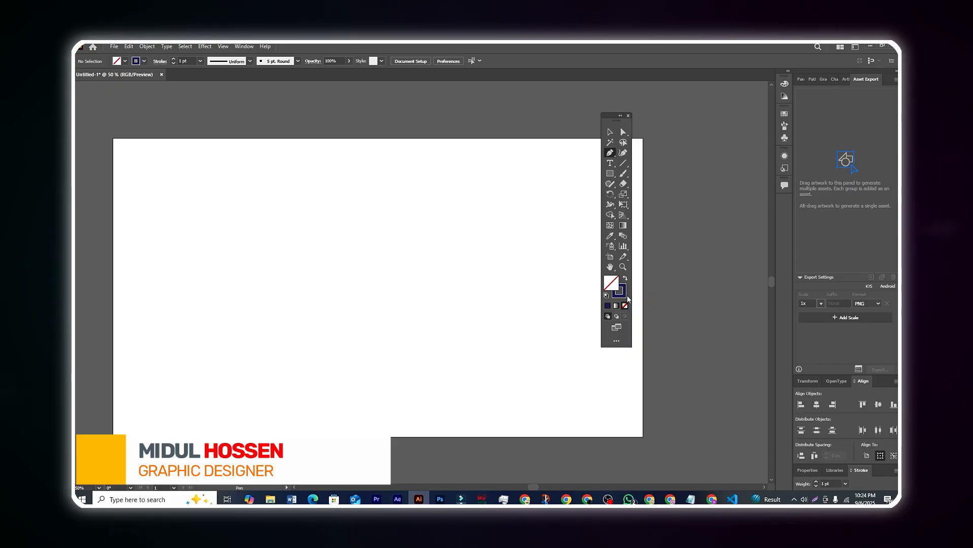
click(626, 281)
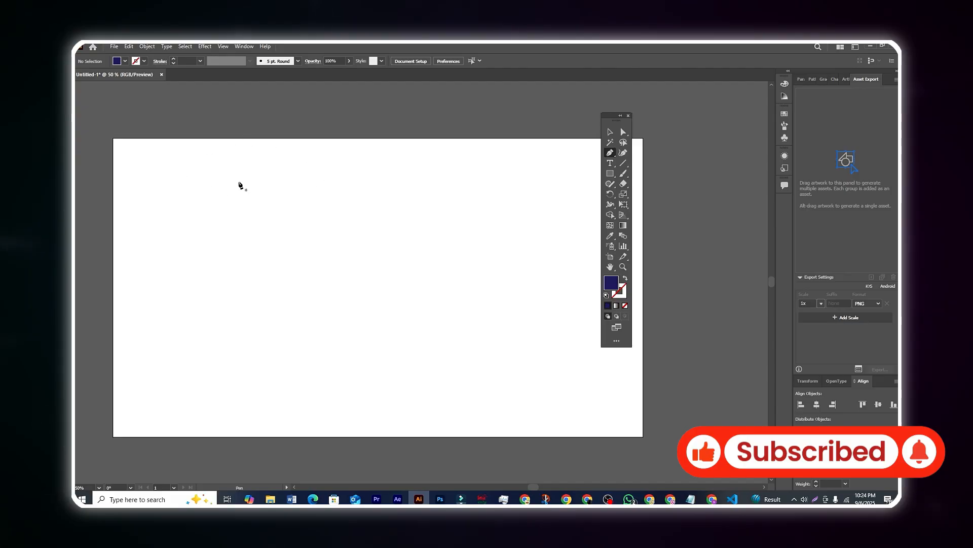
click(626, 280)
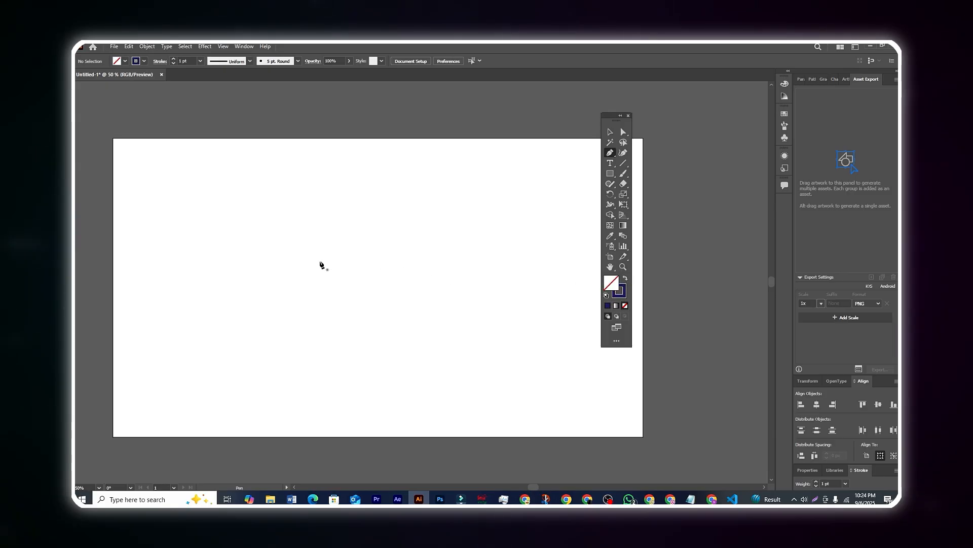
Step: Set the stroke to bright red F90808 in the Color Picker, then choose a red stroke swatch
double_click(624, 298)
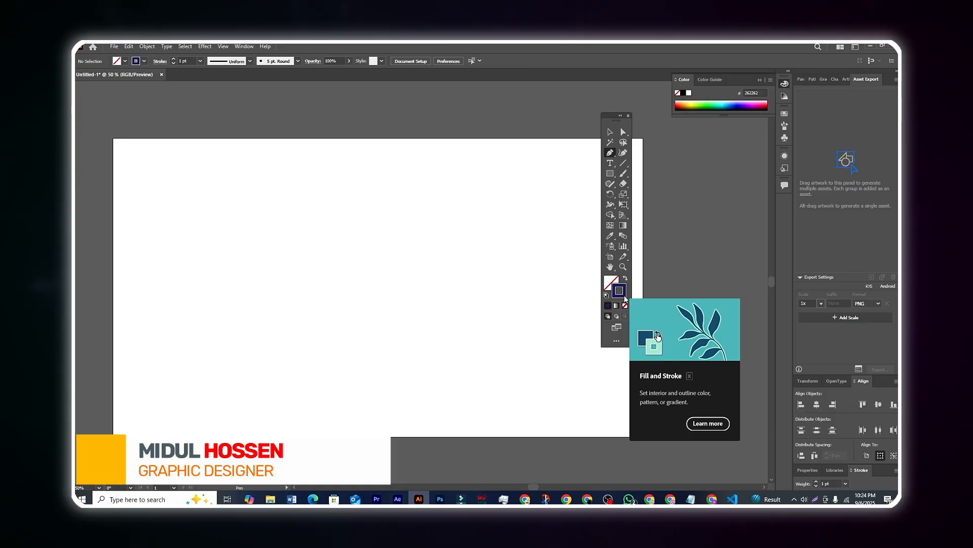
drag(515, 298, 495, 165)
drag(445, 229, 418, 256)
click(440, 245)
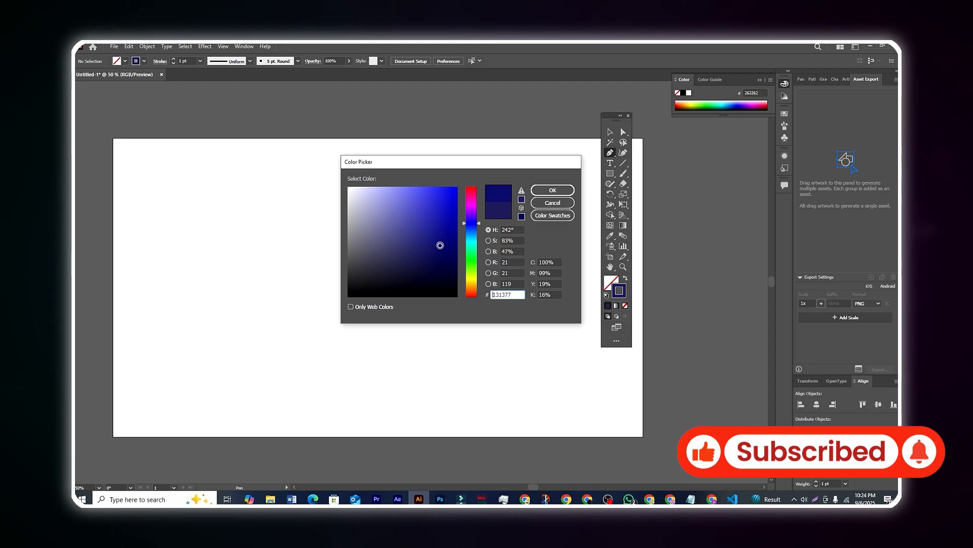
drag(471, 216, 483, 182)
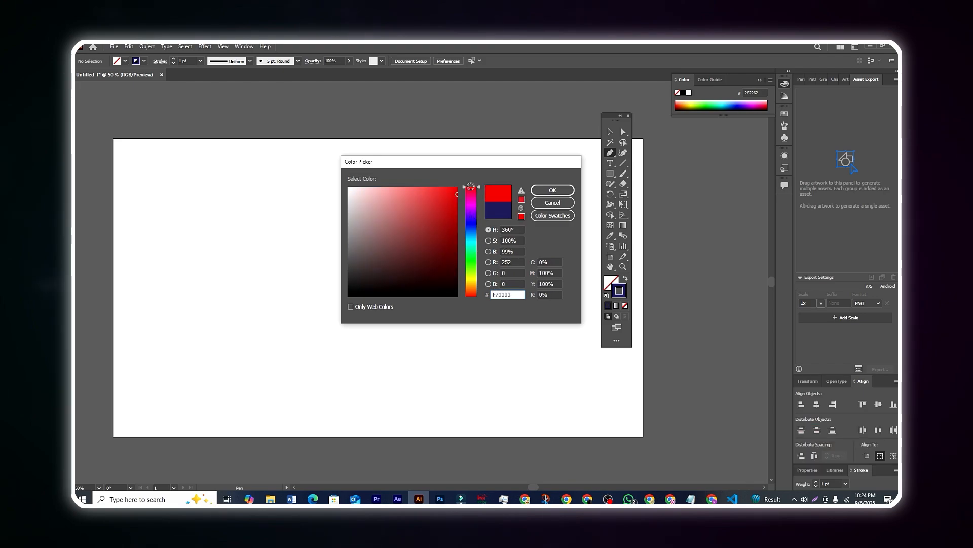
click(449, 202)
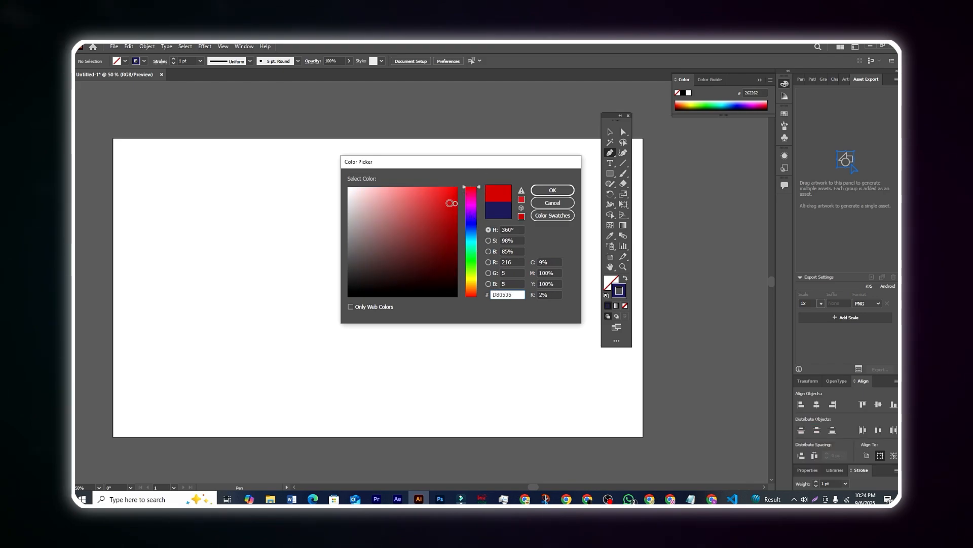
drag(456, 189, 455, 188)
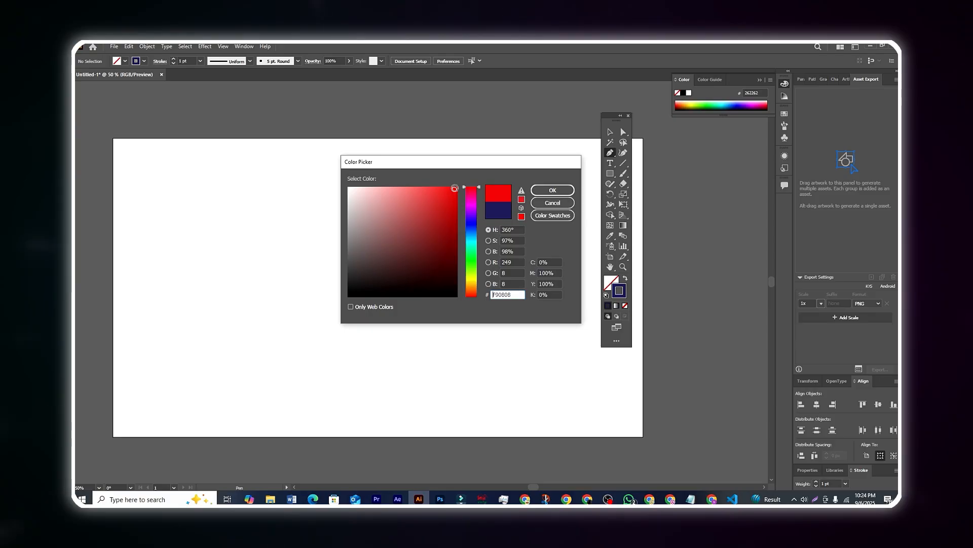
click(553, 190)
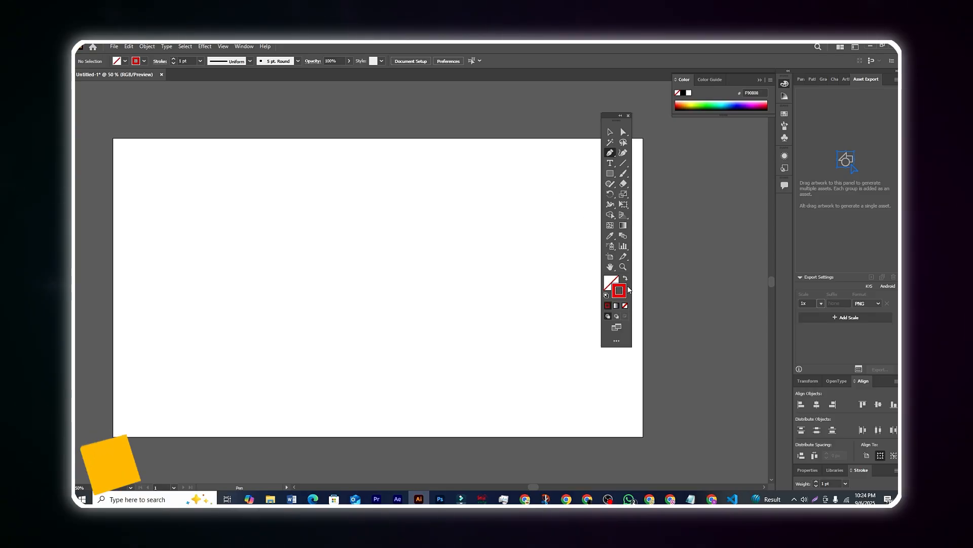
click(144, 61)
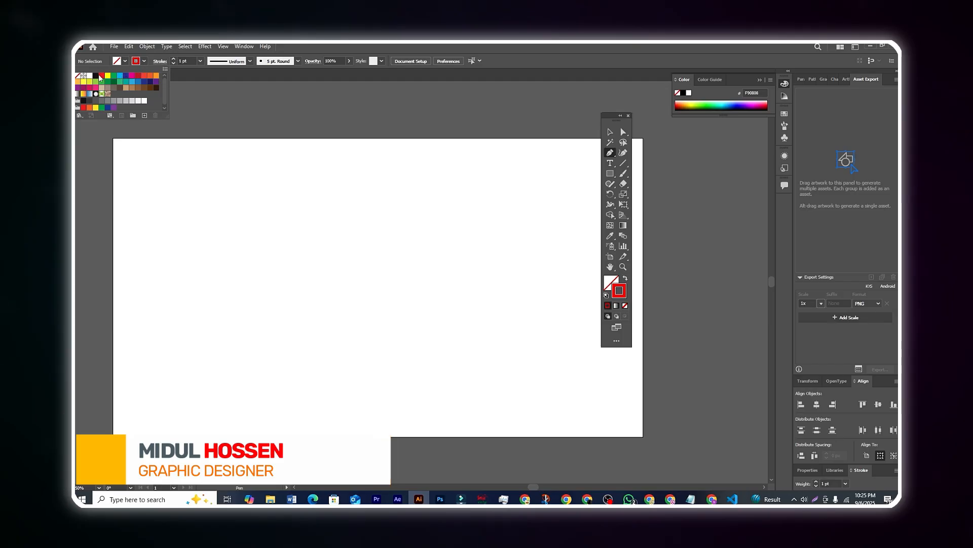
click(219, 100)
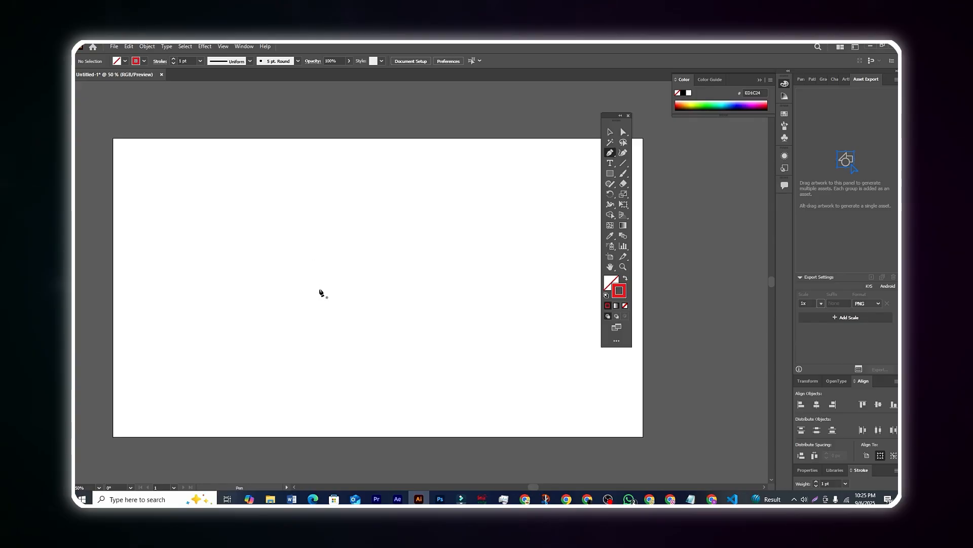
Step: Draw an M-shaped open path with five Pen anchor points on the artboard
click(303, 320)
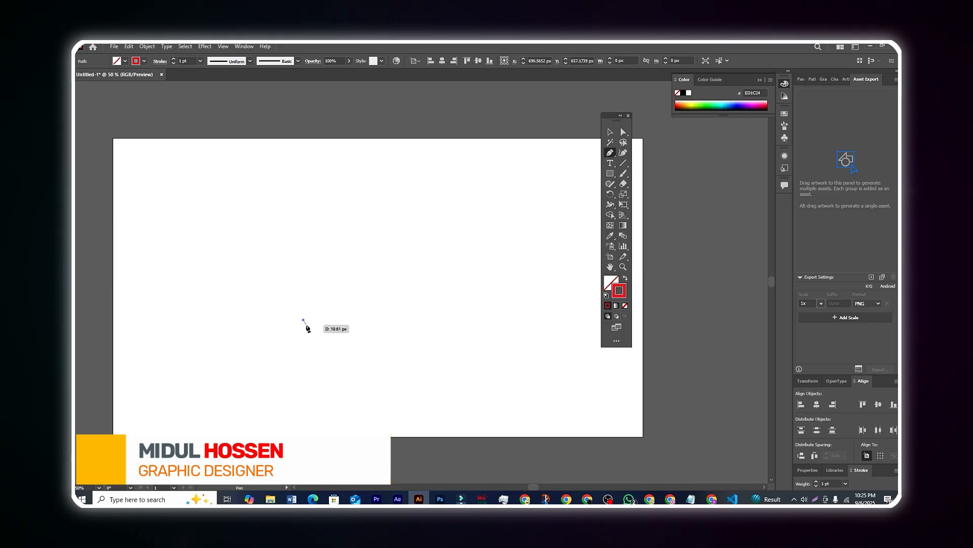
click(303, 225)
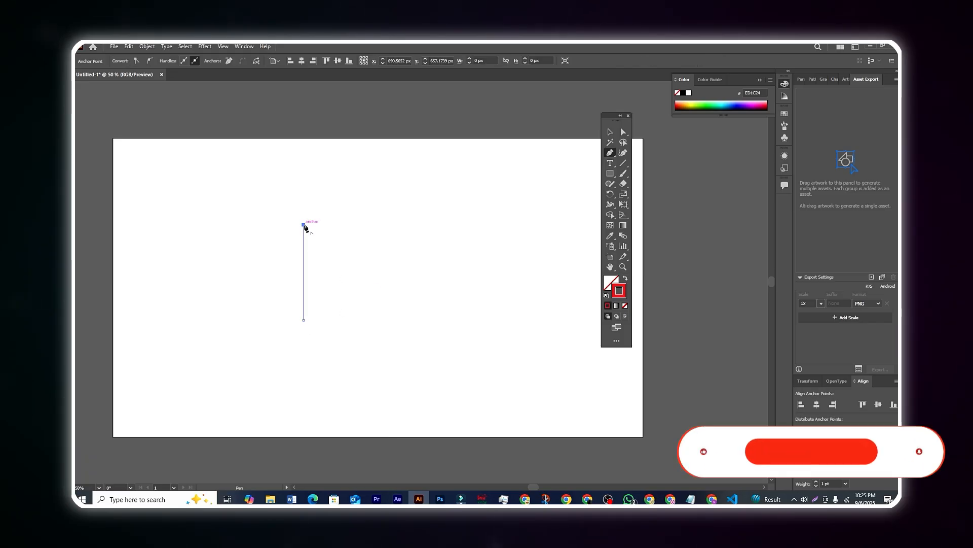
click(347, 266)
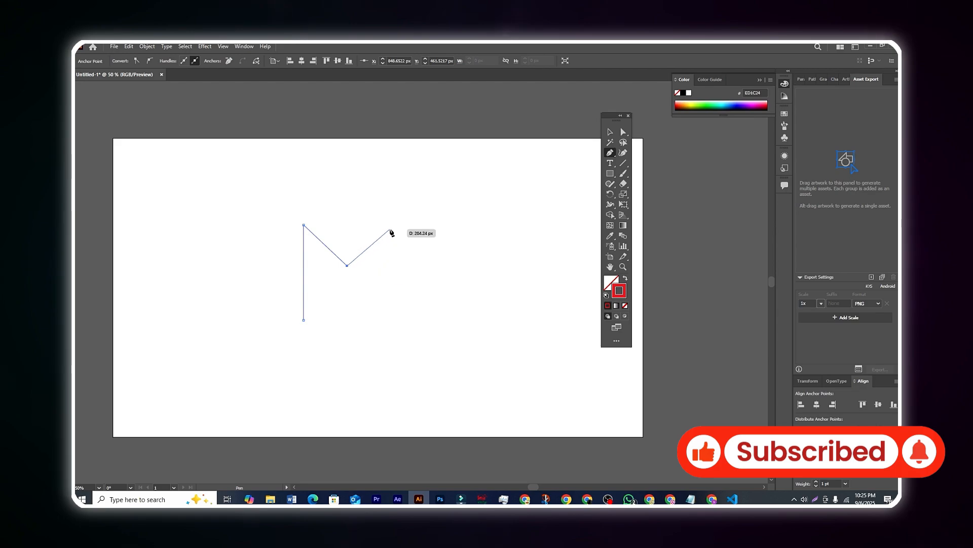
click(393, 225)
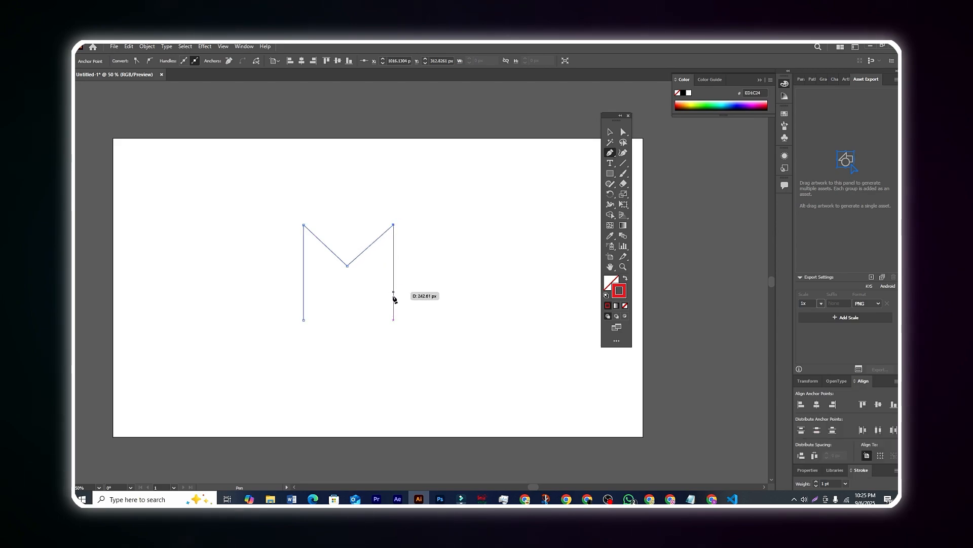
click(394, 321)
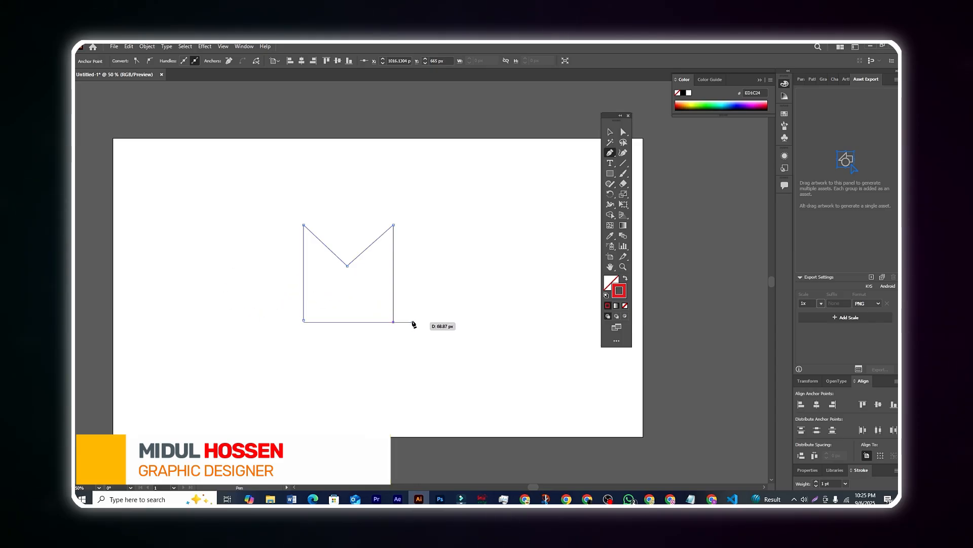
Step: Select the M path, nudge it slightly right, and start raising its stroke weight
click(611, 133)
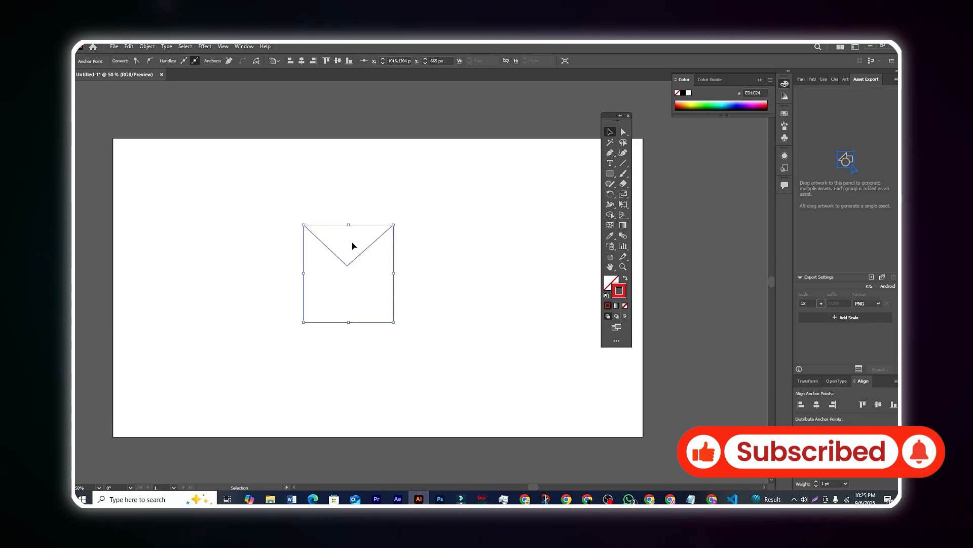
drag(356, 260, 365, 260)
click(471, 275)
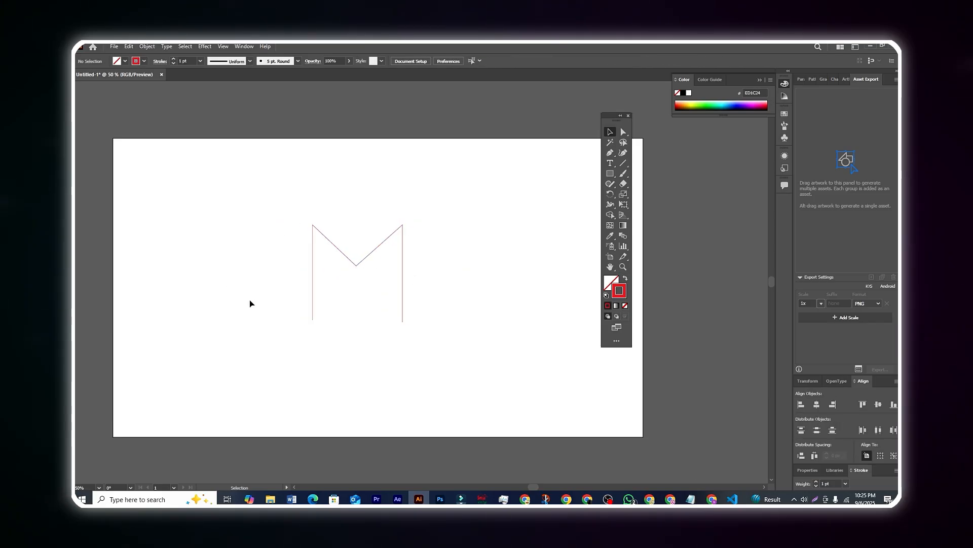
drag(247, 199, 436, 337)
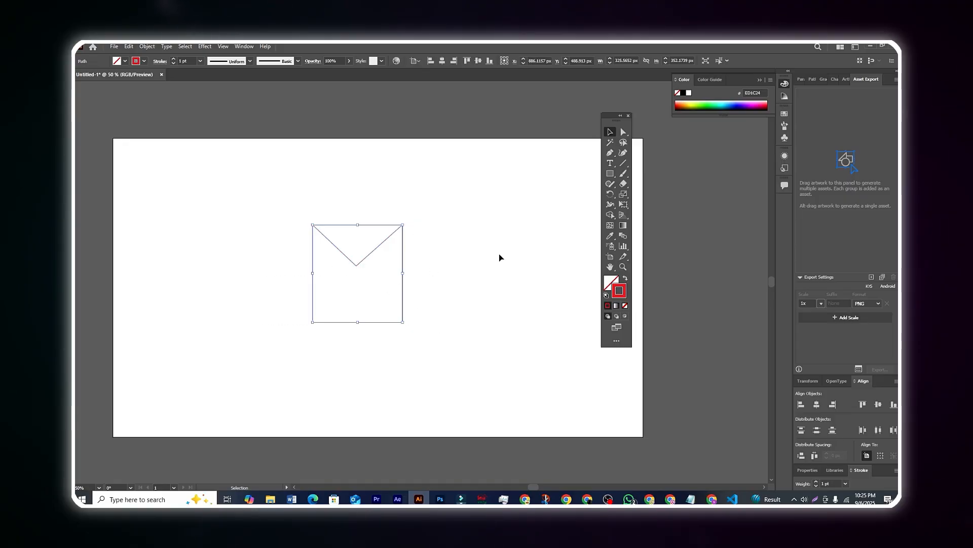
click(499, 253)
click(372, 251)
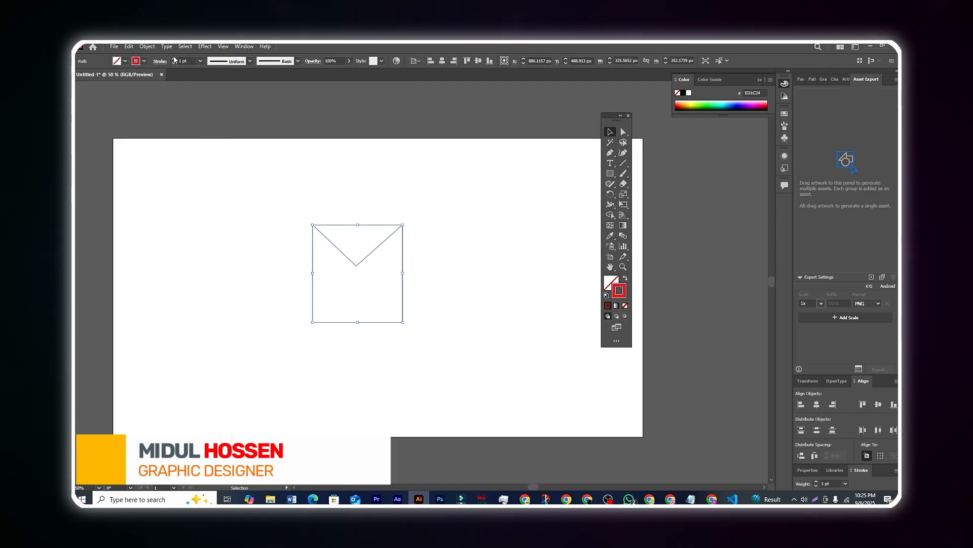
drag(174, 61, 174, 61)
Step: Set the red M's stroke weight to 66 pt, then drag it left and deselect
click(259, 212)
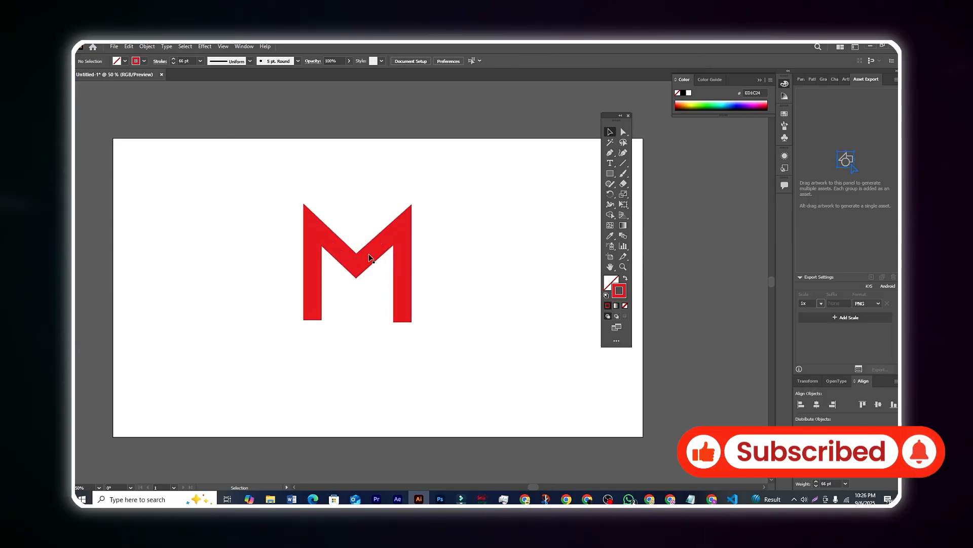
drag(369, 257, 397, 257)
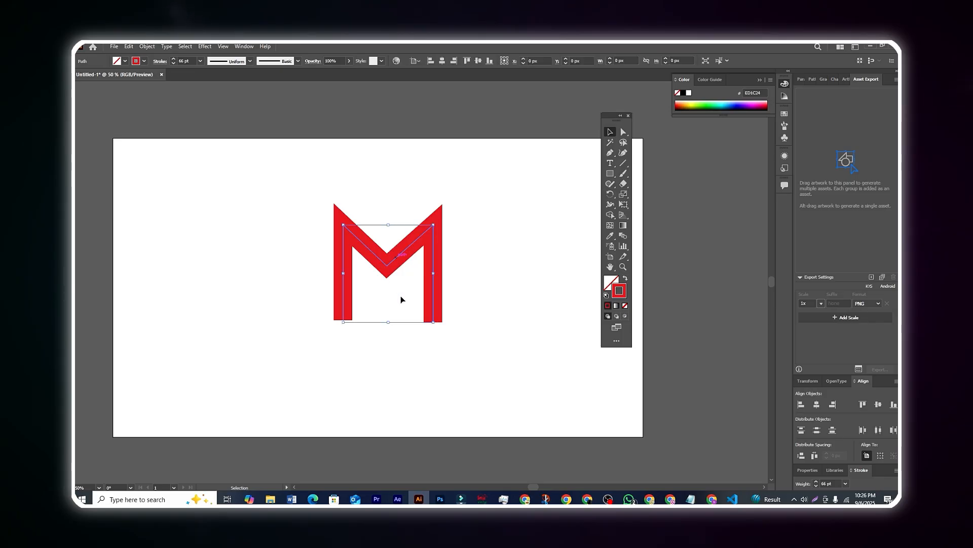
click(474, 310)
drag(432, 311, 310, 305)
click(417, 281)
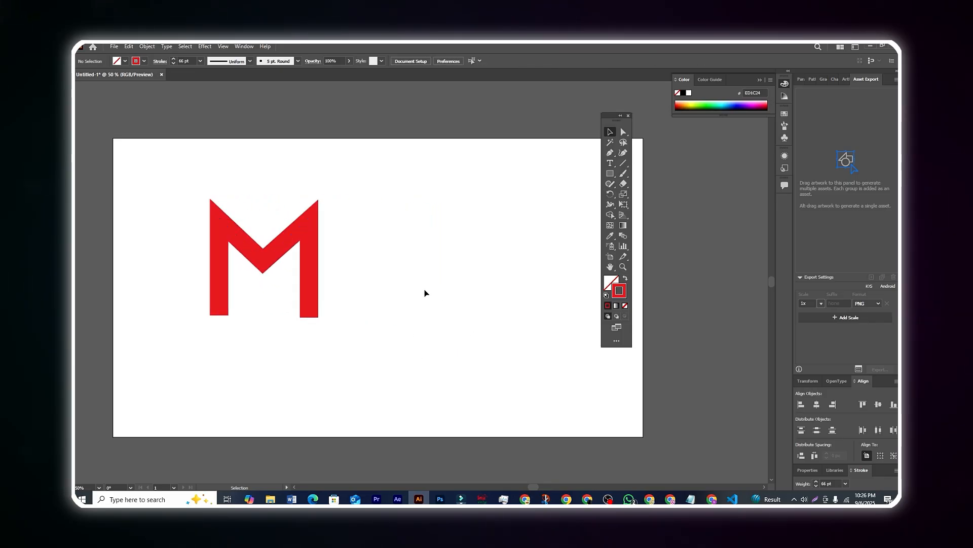
Step: Draw a closed triangle path to the right of the M with the Pen tool
click(610, 155)
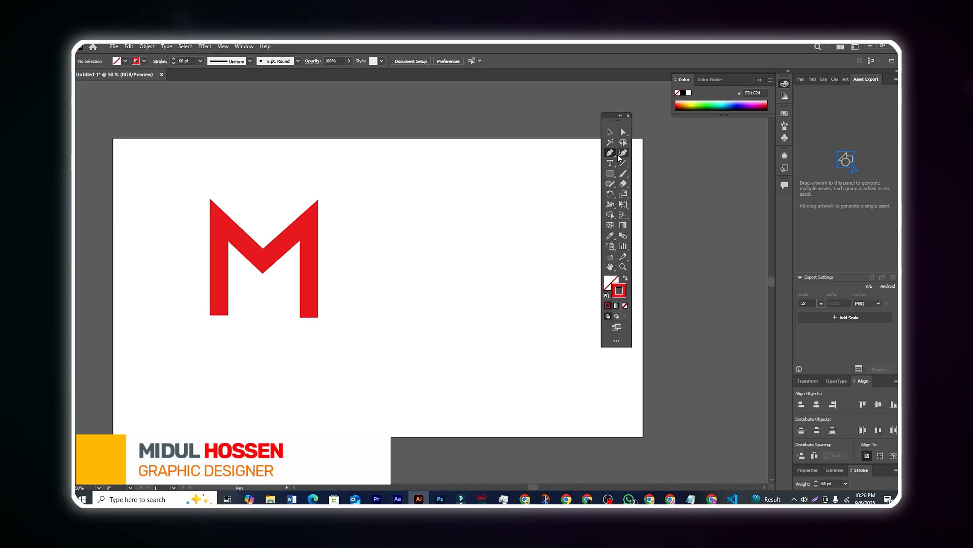
click(377, 219)
click(539, 220)
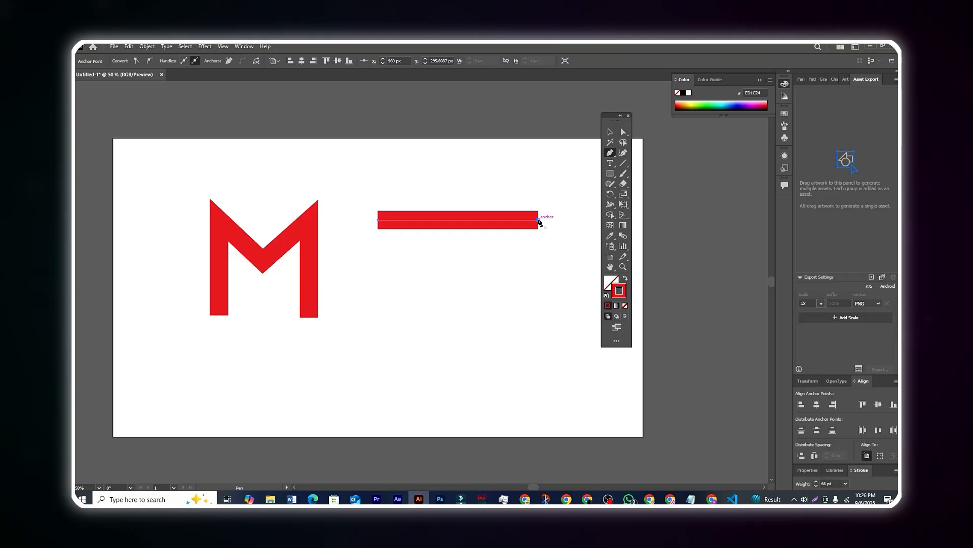
click(539, 344)
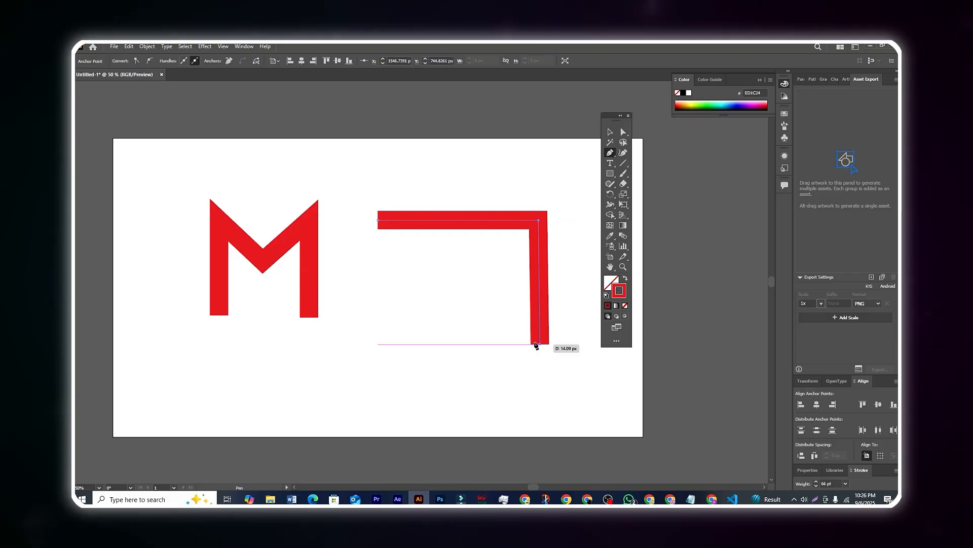
click(377, 219)
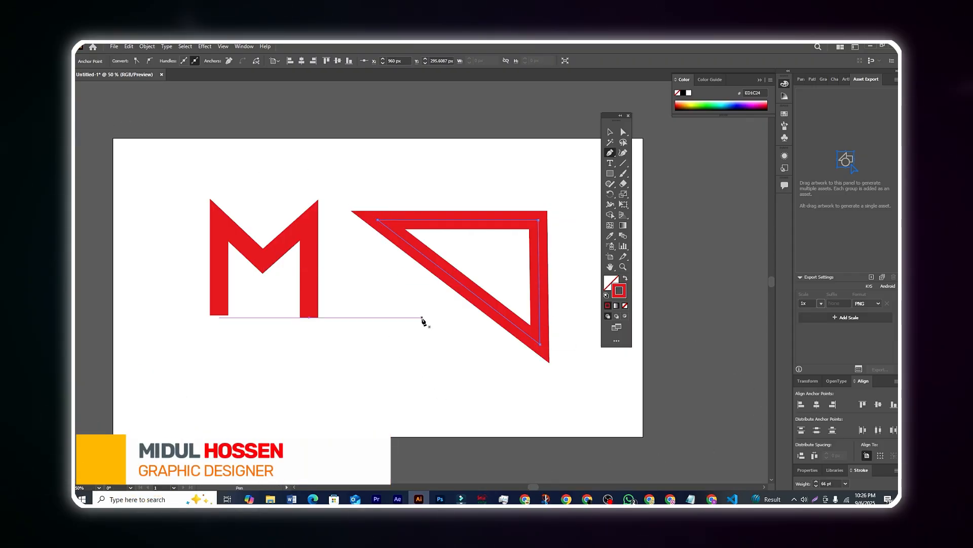
scroll(426, 321, down, 2)
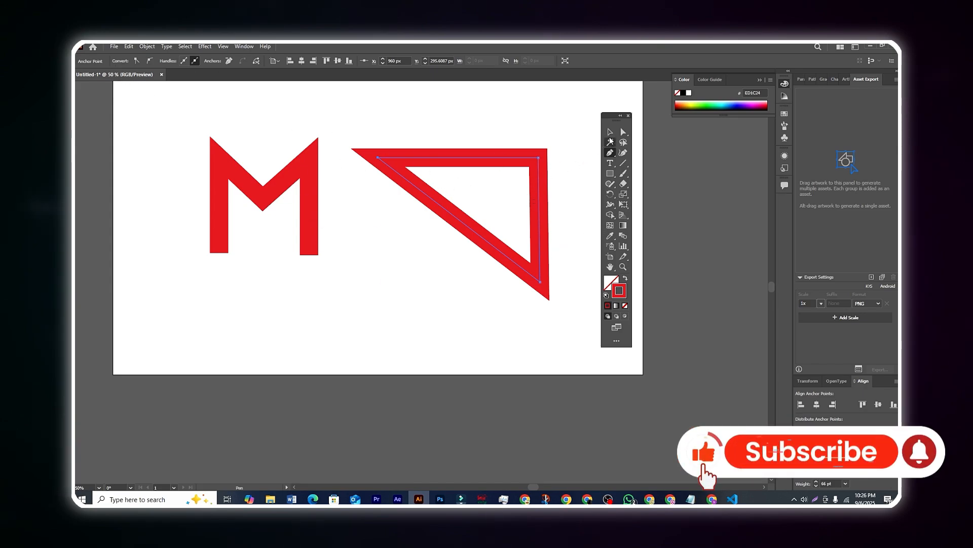
Step: Return to the Selection tool and deselect the red triangle
click(610, 138)
click(610, 133)
click(336, 340)
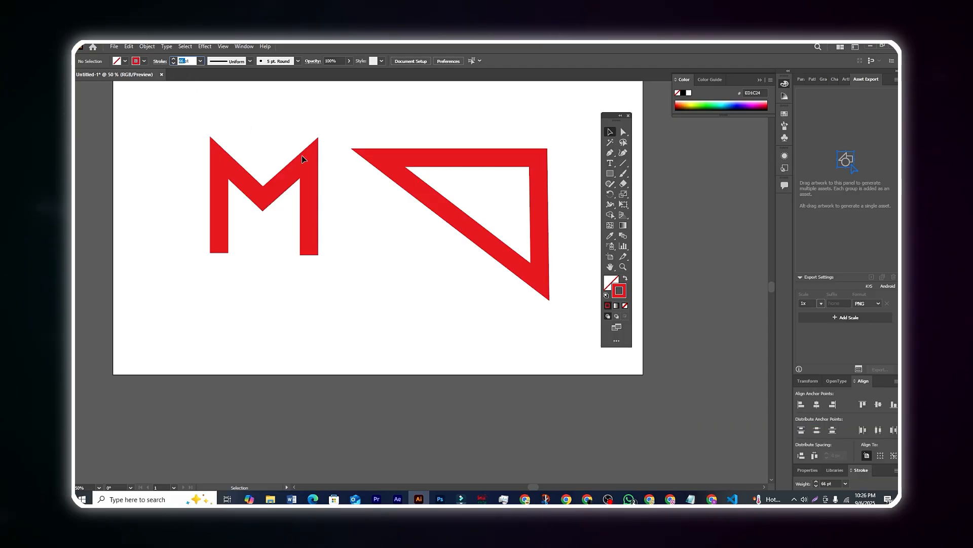
Step: Apply a 20 pt stroke and draw a closed four-sided path below the M
key(Return)
click(609, 155)
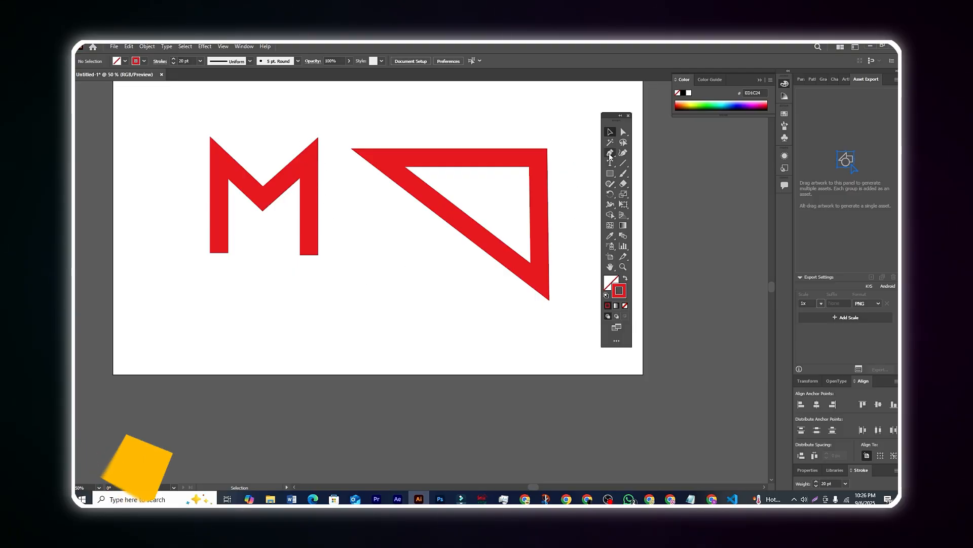
click(348, 282)
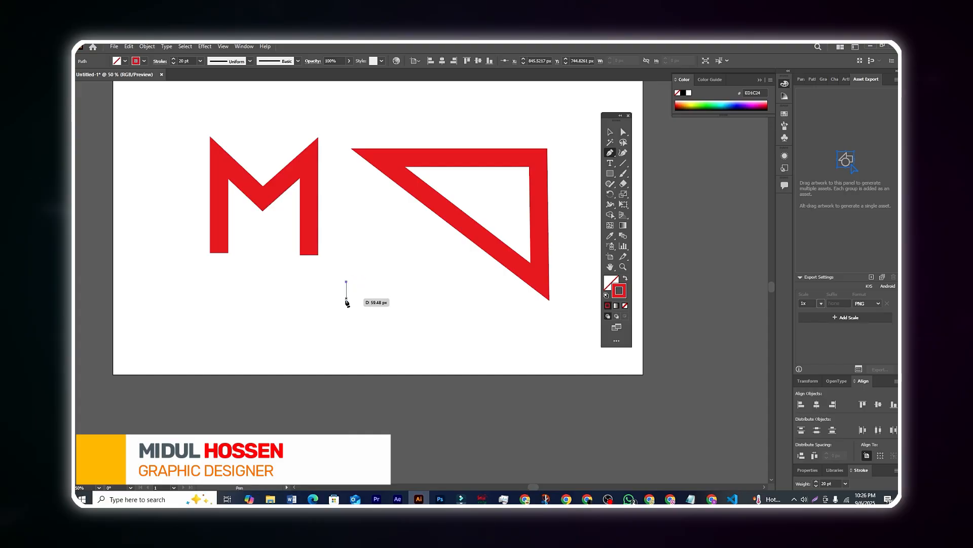
click(346, 353)
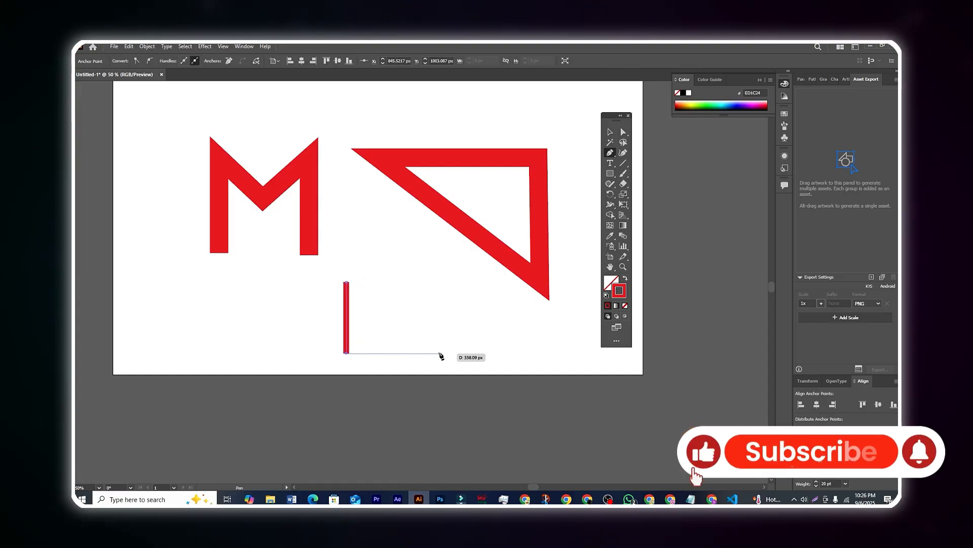
click(440, 353)
click(502, 311)
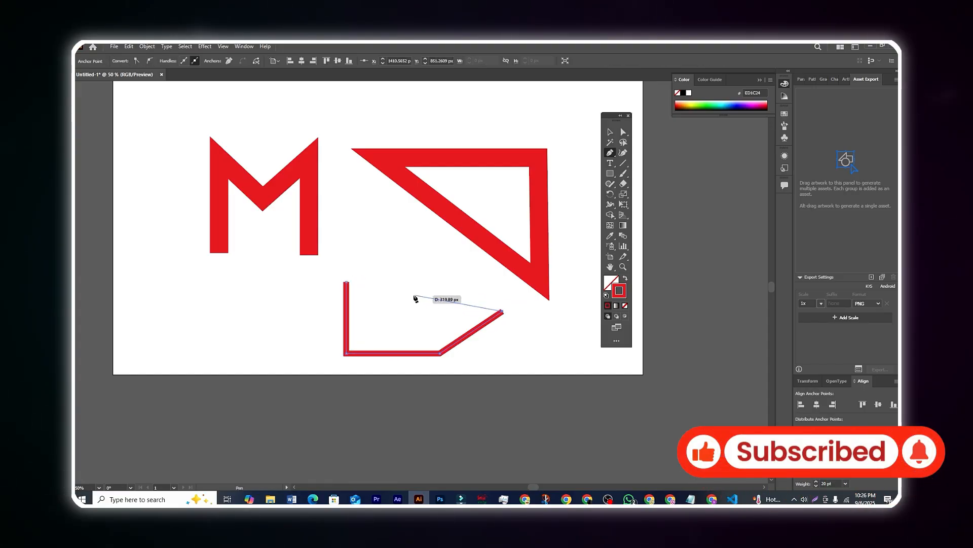
click(347, 282)
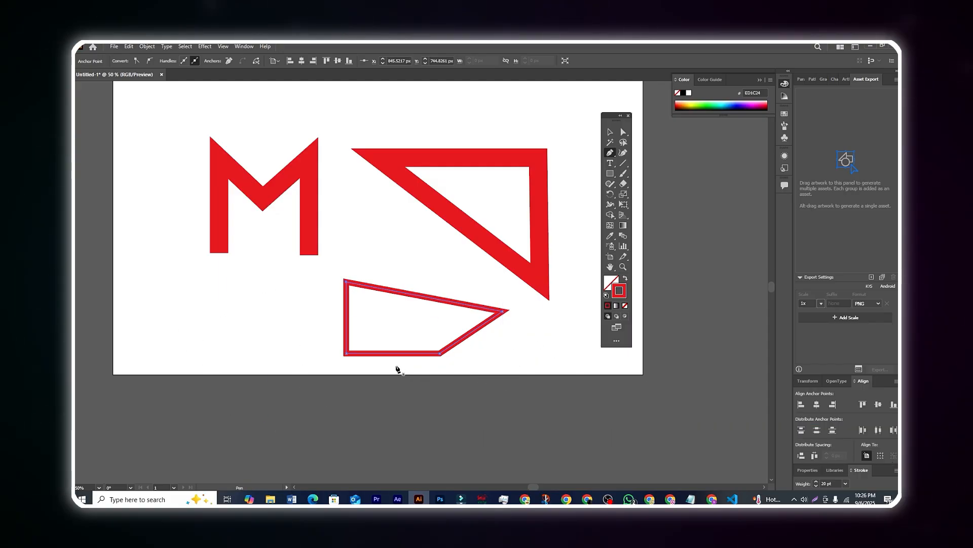
click(610, 154)
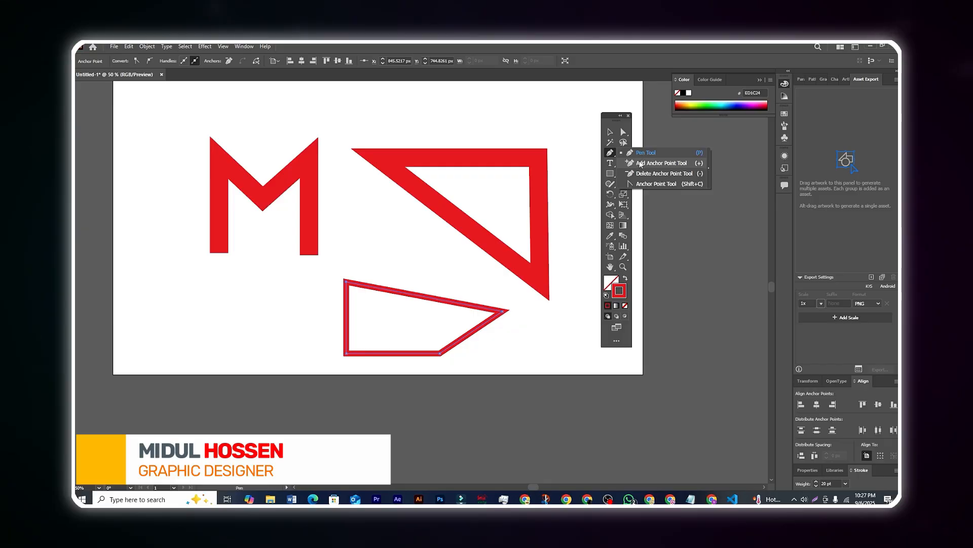
Step: Add an extra anchor point on the four-sided shape's top edge with the Add Anchor Point tool
click(657, 163)
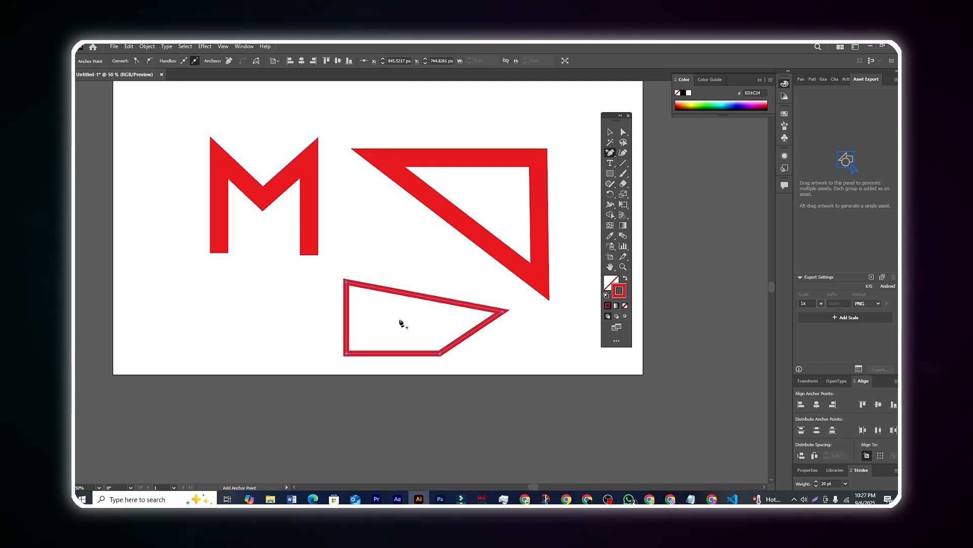
click(610, 152)
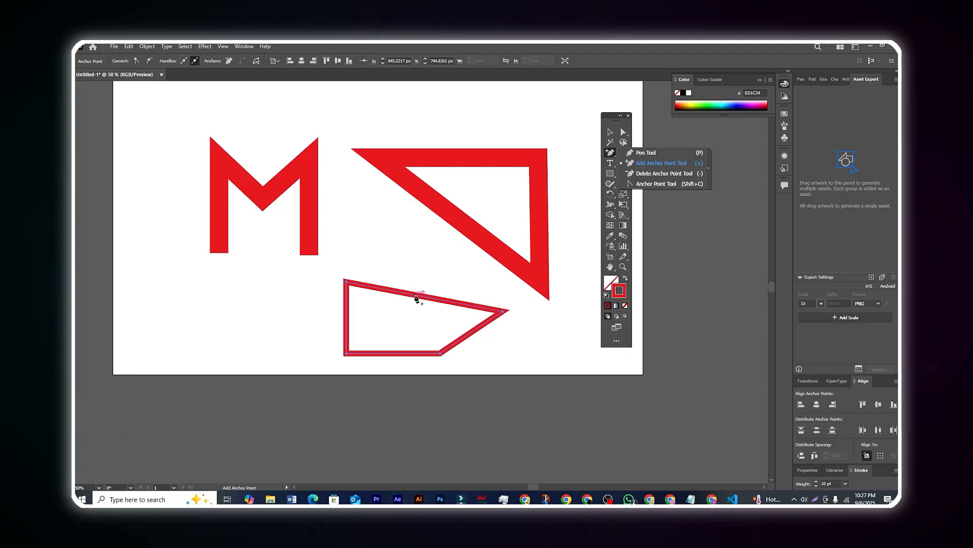
click(415, 296)
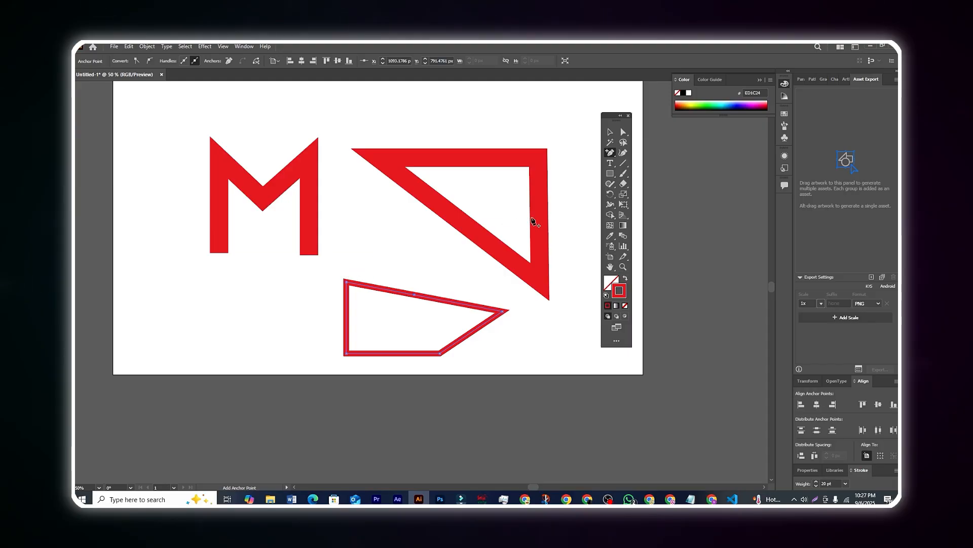
click(612, 154)
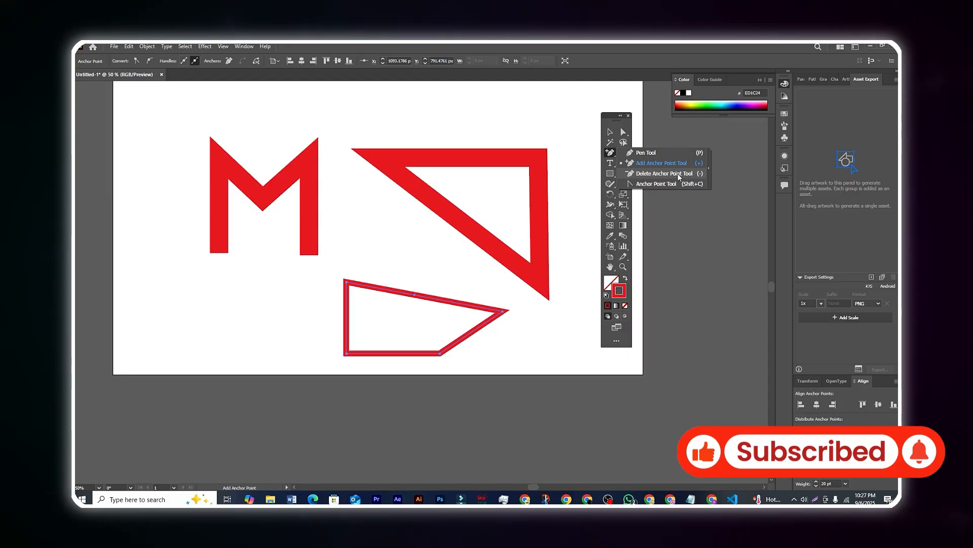
Step: Remove the shape's right corner anchor with the Delete Anchor Point tool
click(682, 174)
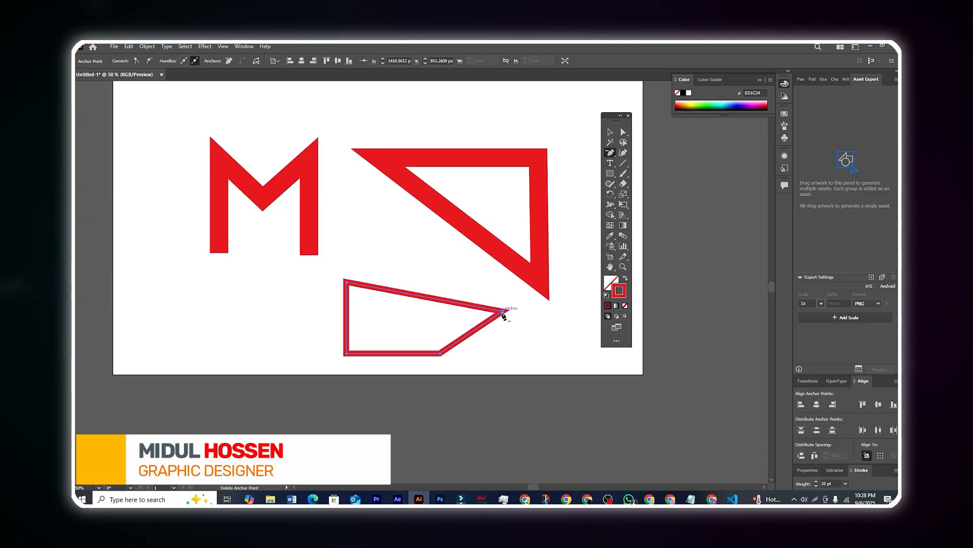
click(502, 311)
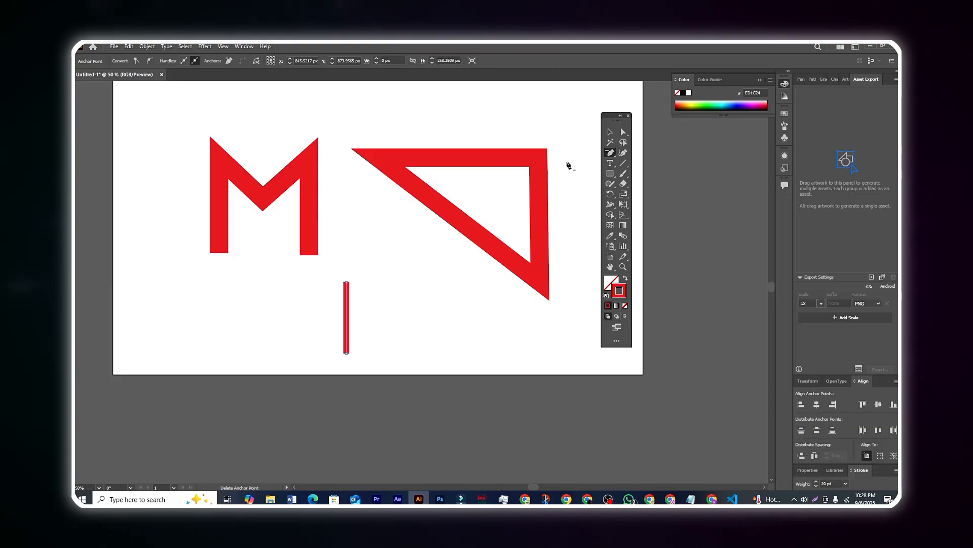
click(611, 153)
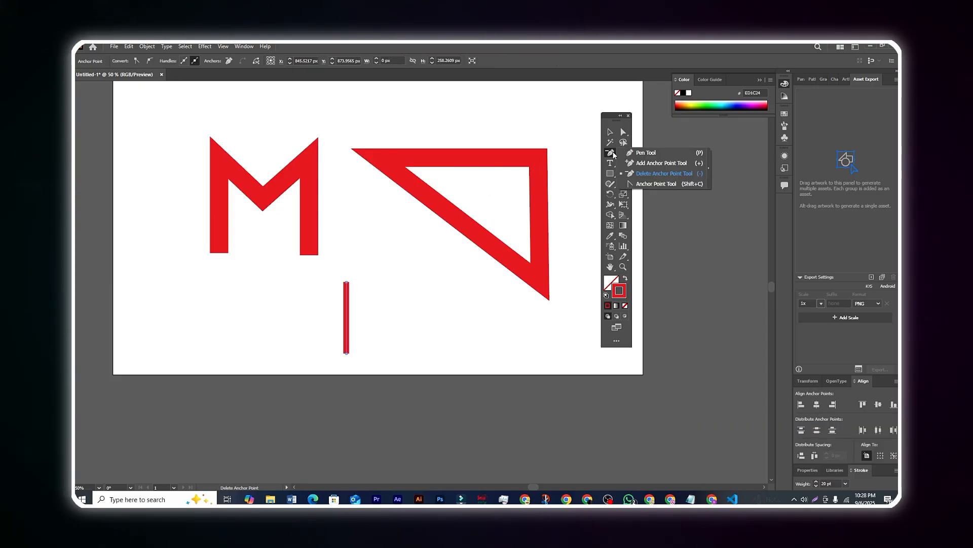
Step: Convert the line's middle anchor with the Anchor Point tool and drag its handles into a rightward arc
click(661, 183)
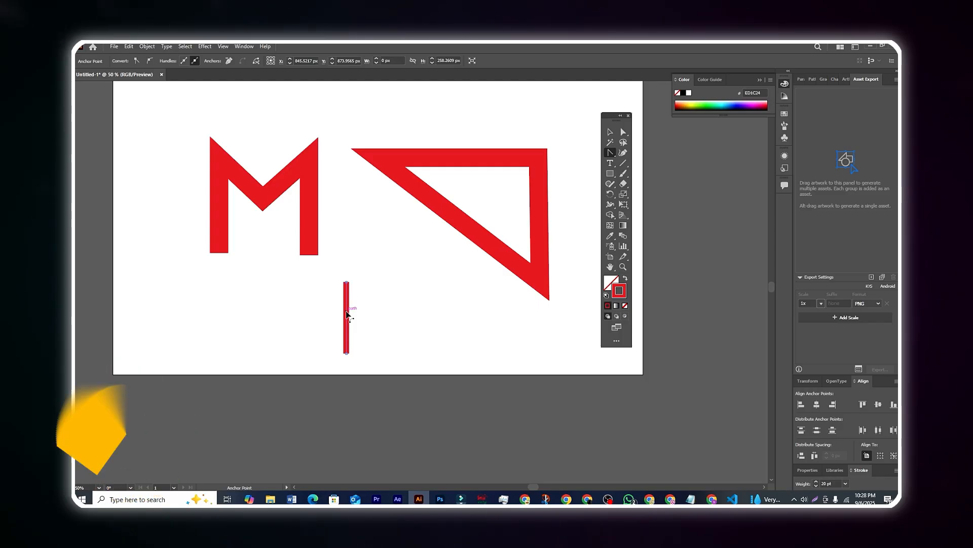
mouse_move(347, 314)
mouse_down()
mouse_move(749, 321)
mouse_move(363, 319)
mouse_up()
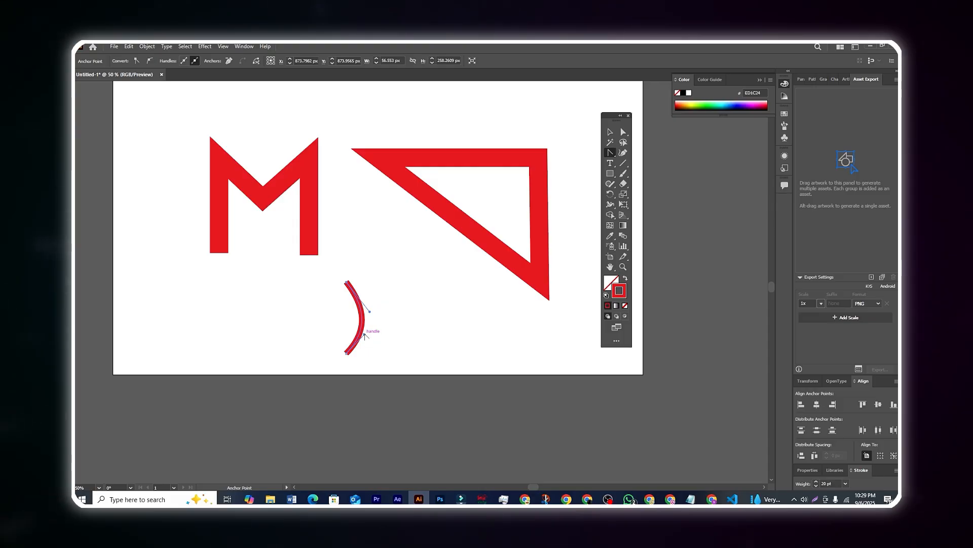
drag(370, 312, 393, 266)
drag(365, 335, 389, 418)
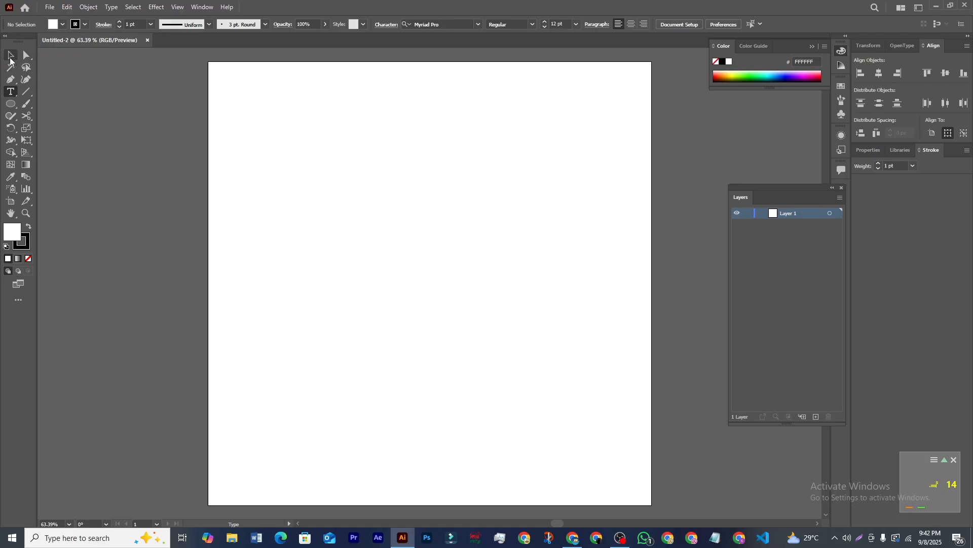
Step: Move the floating Layers panel higher and make it taller
click(11, 56)
drag(780, 202, 748, 127)
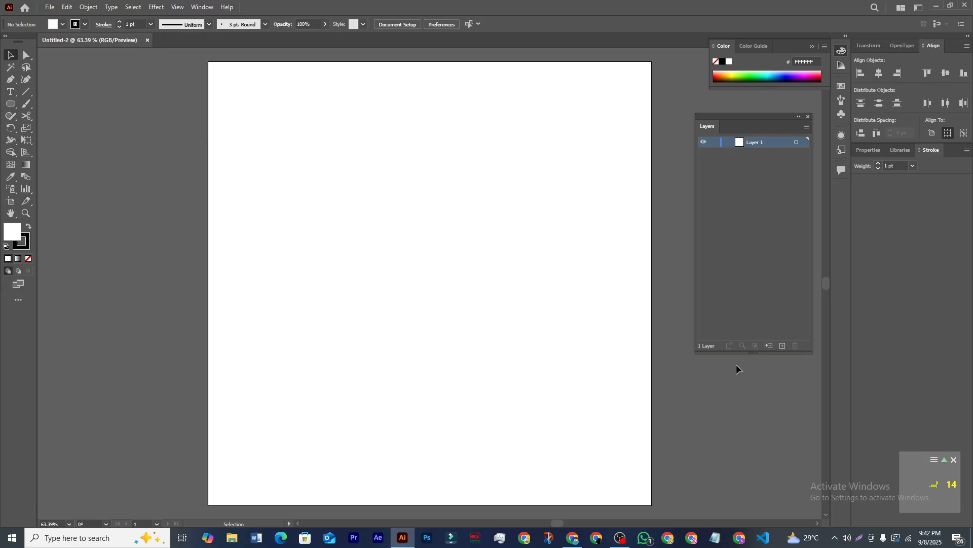
mouse_move(756, 353)
mouse_down()
mouse_move(756, 288)
mouse_move(757, 368)
mouse_up()
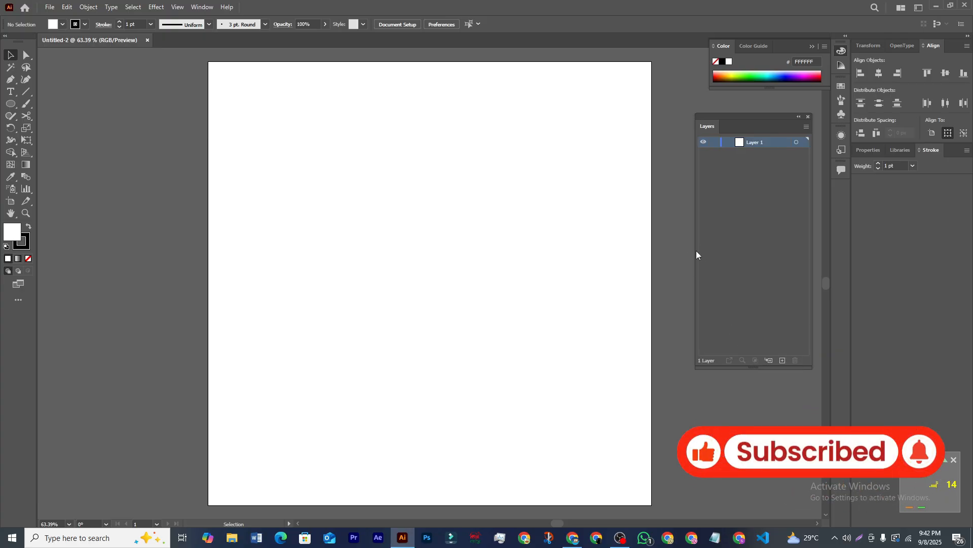
drag(695, 251, 674, 253)
drag(725, 122, 729, 141)
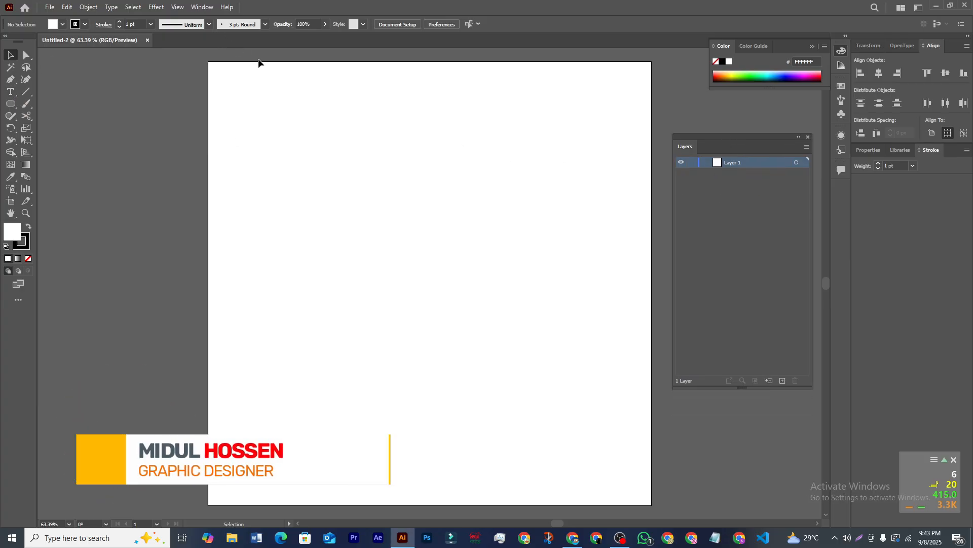
Step: Create Lorem ipsum placeholder text and scale it up into a large headline on the artboard
click(11, 92)
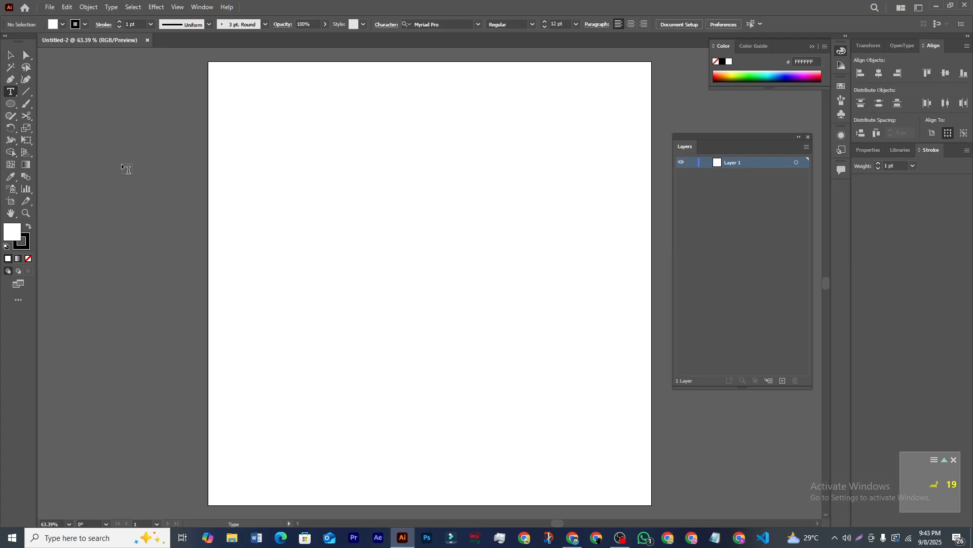
click(118, 196)
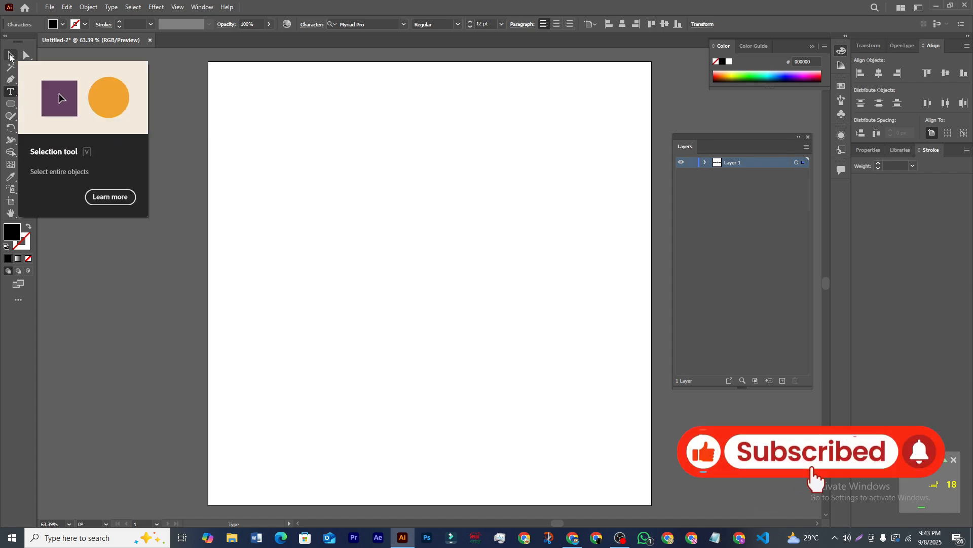
click(10, 56)
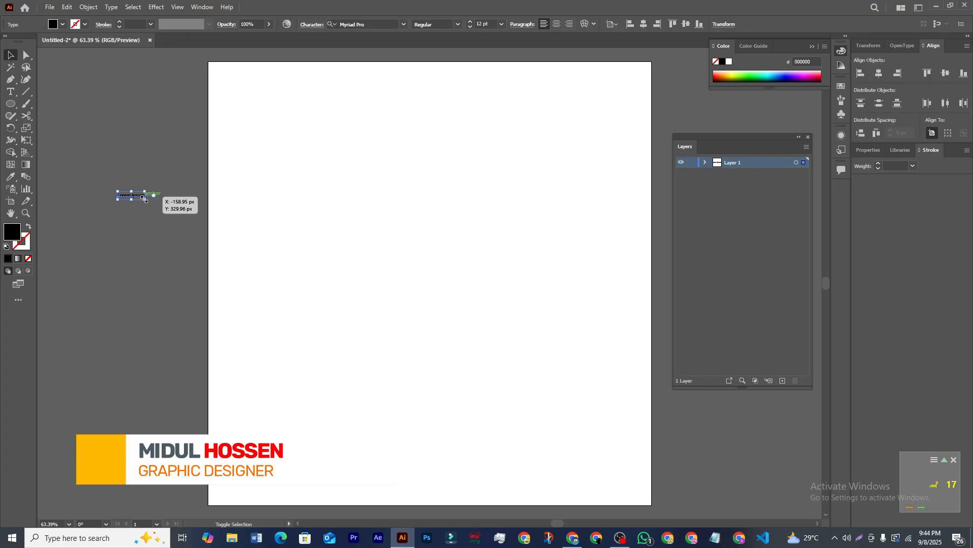
drag(143, 198, 567, 441)
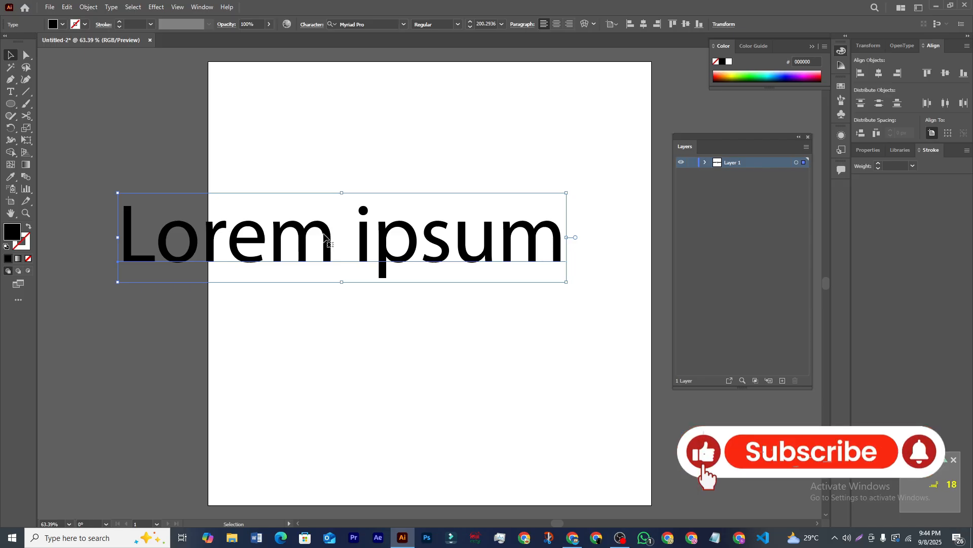
drag(321, 236, 380, 236)
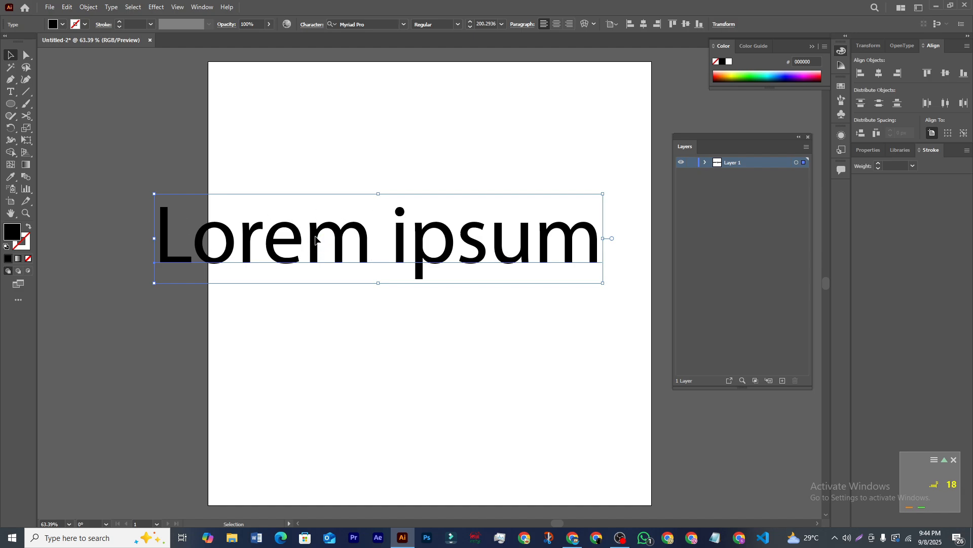
Step: Place the text cursor inside Lorem, then return to the Selection tool
key(t)
click(317, 241)
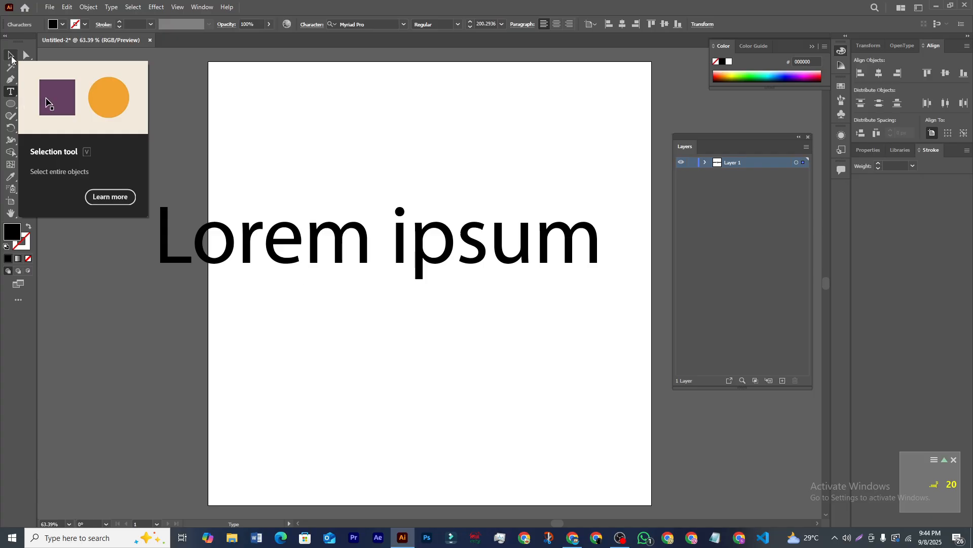
click(11, 57)
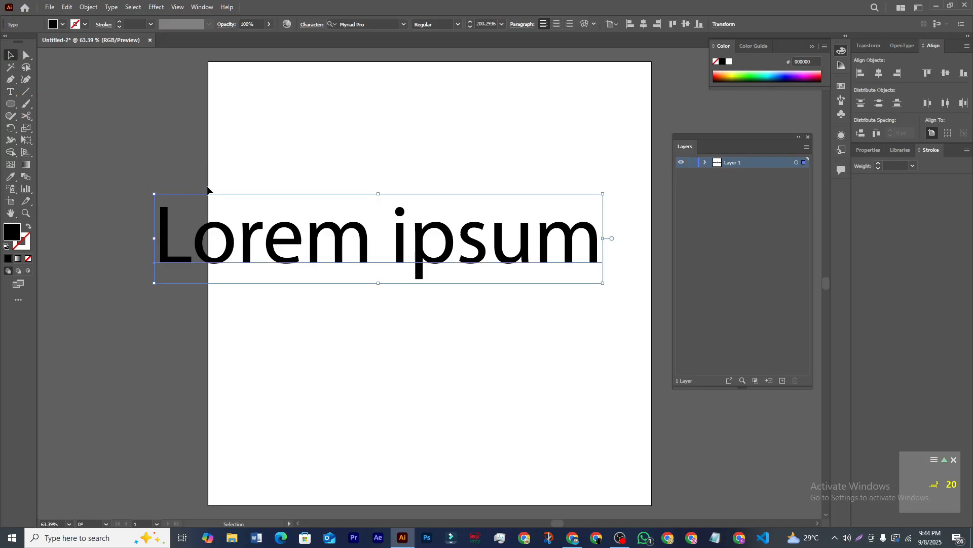
Step: Select and delete all the Lorem ipsum text, then type a first name in capitals
click(10, 93)
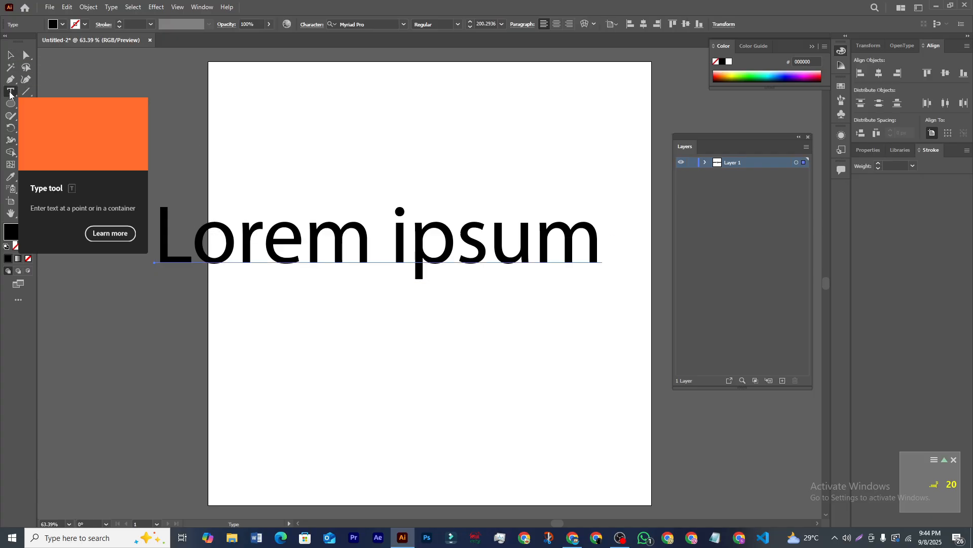
click(203, 252)
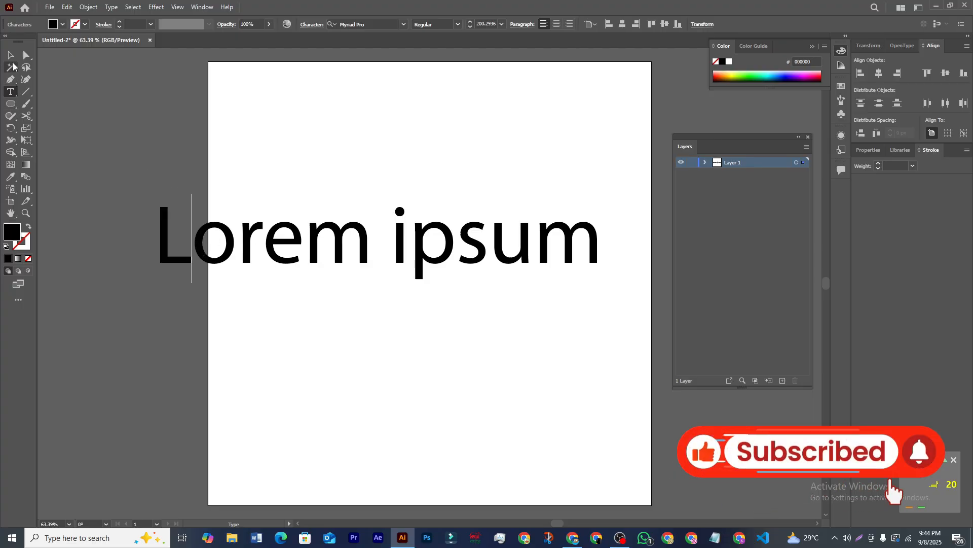
click(11, 54)
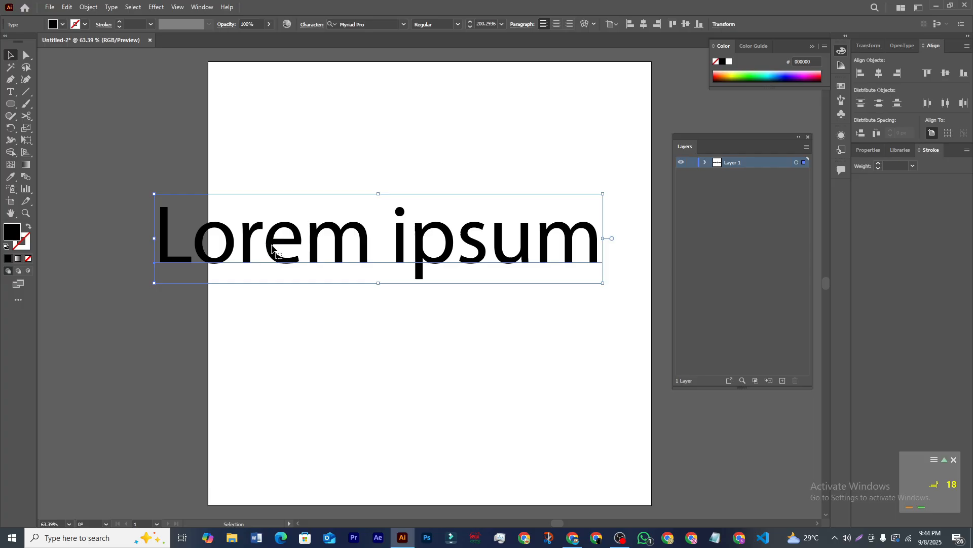
double_click(267, 243)
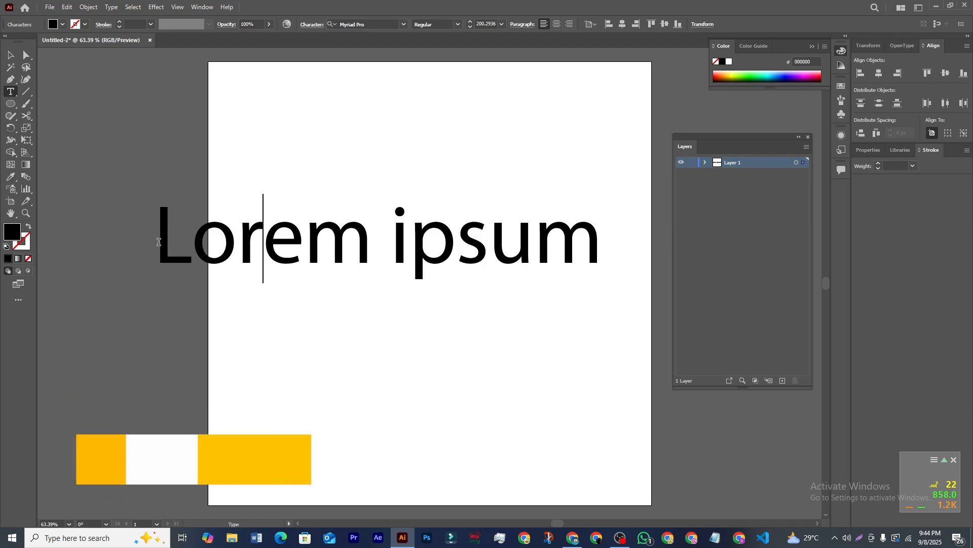
drag(163, 244, 599, 256)
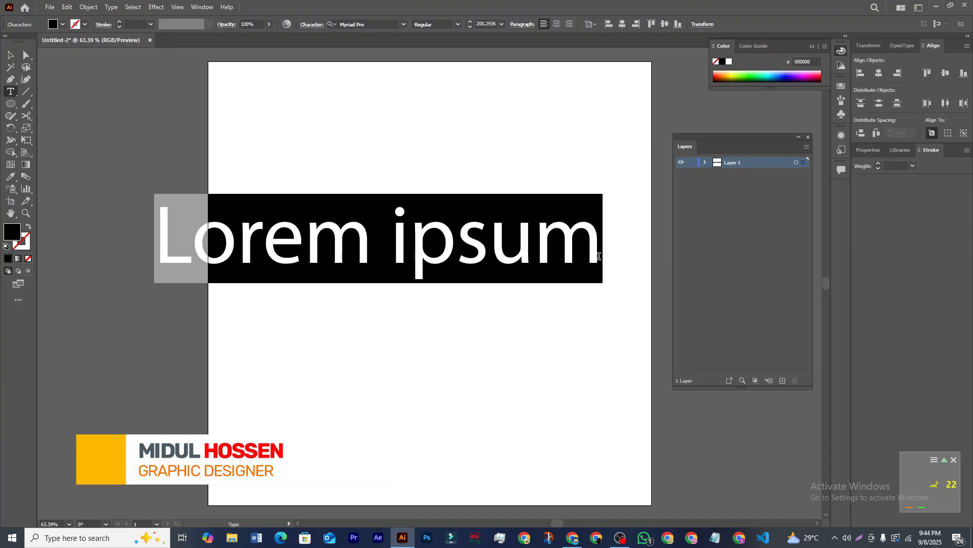
key(BackSpace)
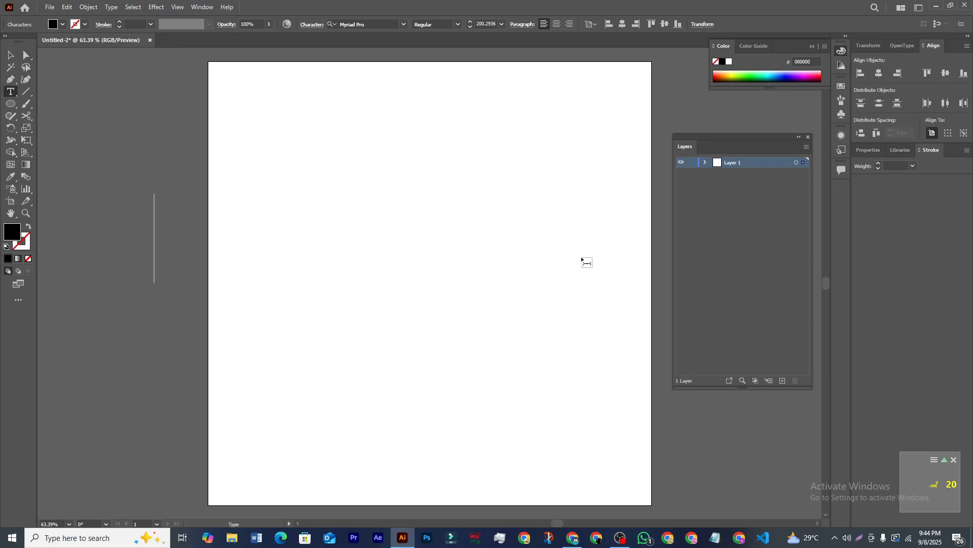
text(MIDUL)
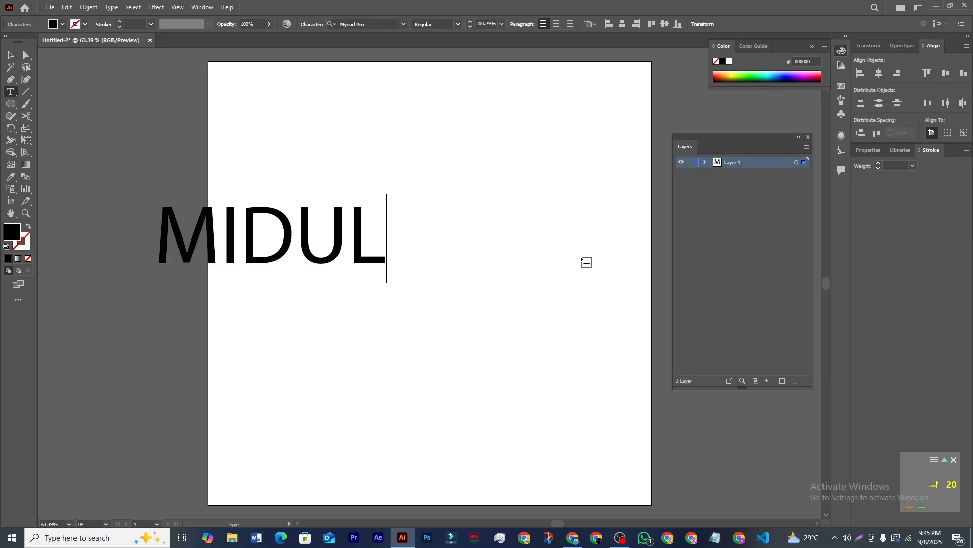
Step: Scale the MIDUL text up to about 279 pt
click(11, 56)
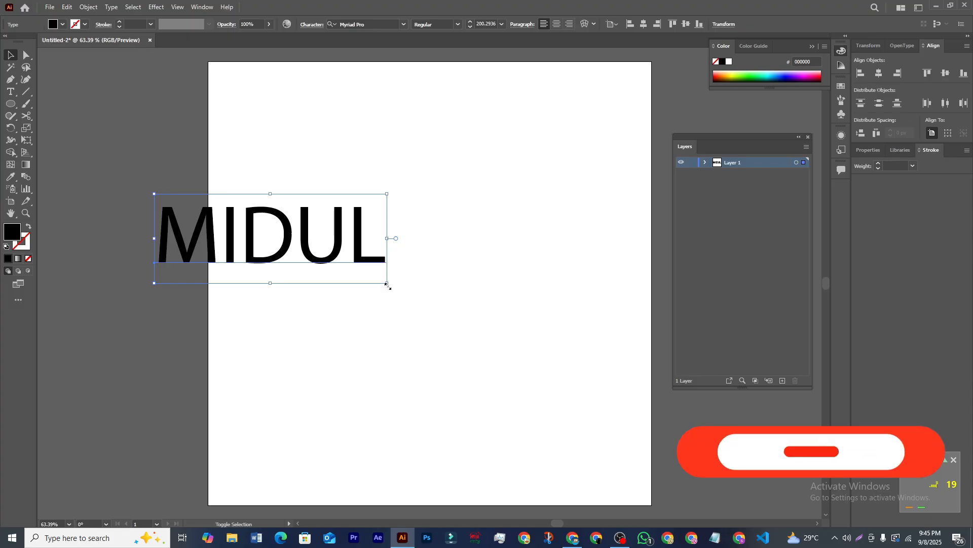
drag(387, 282, 561, 364)
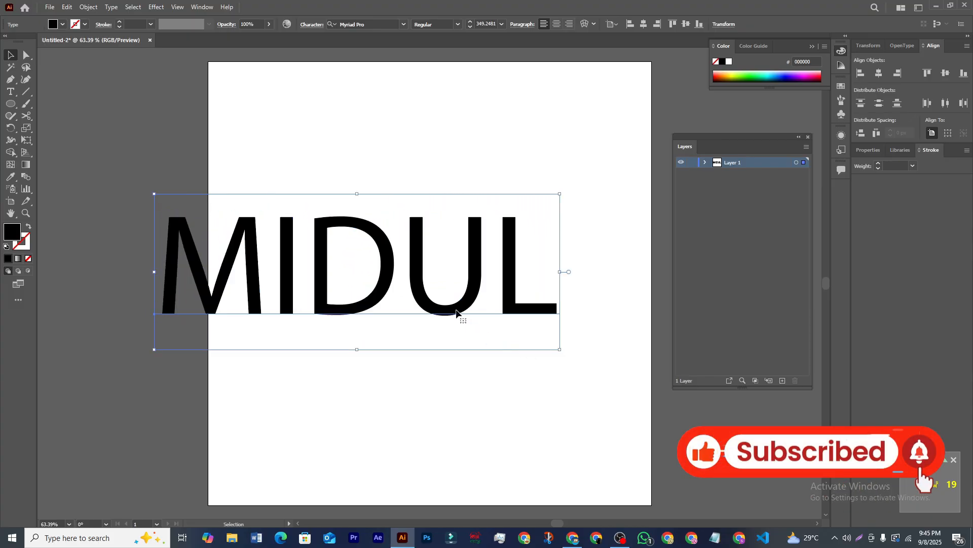
drag(458, 314, 547, 278)
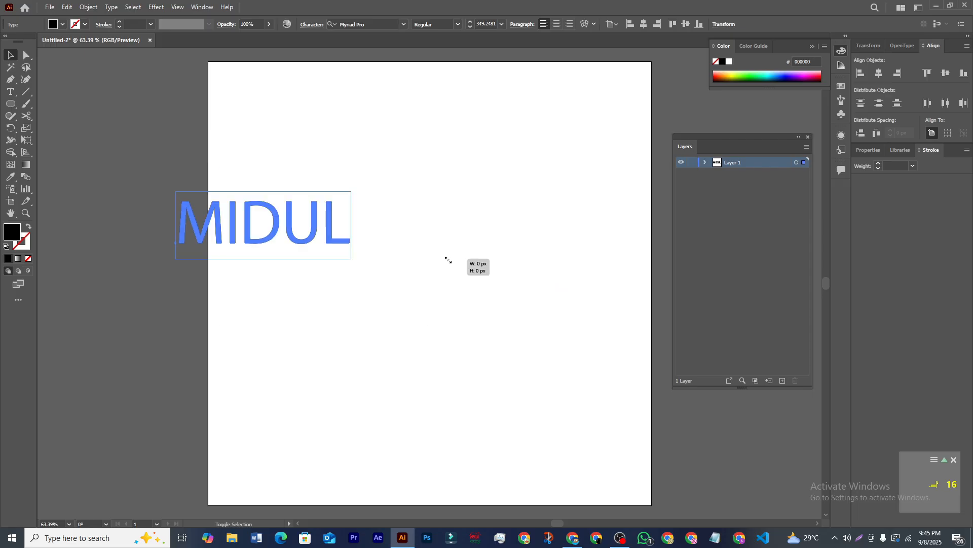
drag(448, 260, 447, 261)
drag(331, 237, 596, 366)
drag(527, 308, 479, 314)
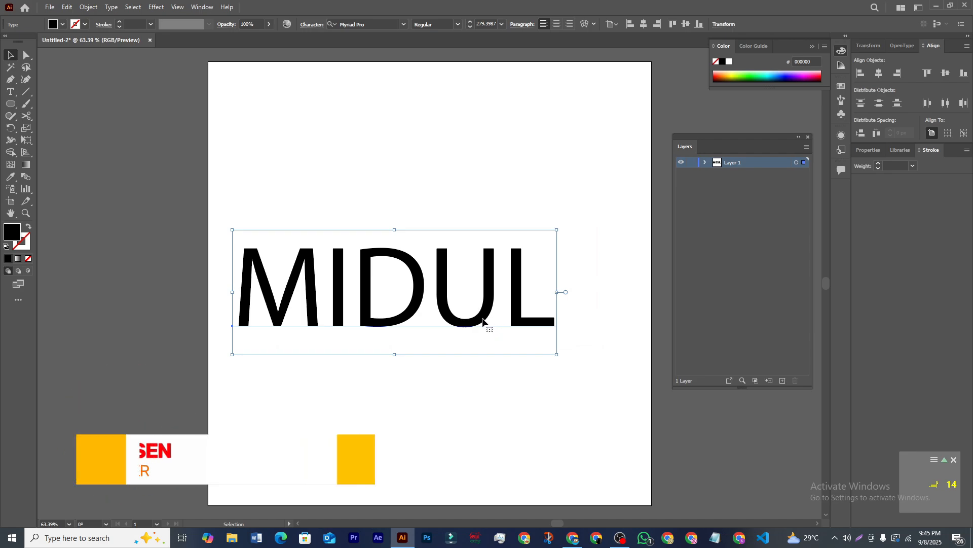
Step: Move MIDUL up so it spans the top of the artboard
drag(492, 323, 488, 264)
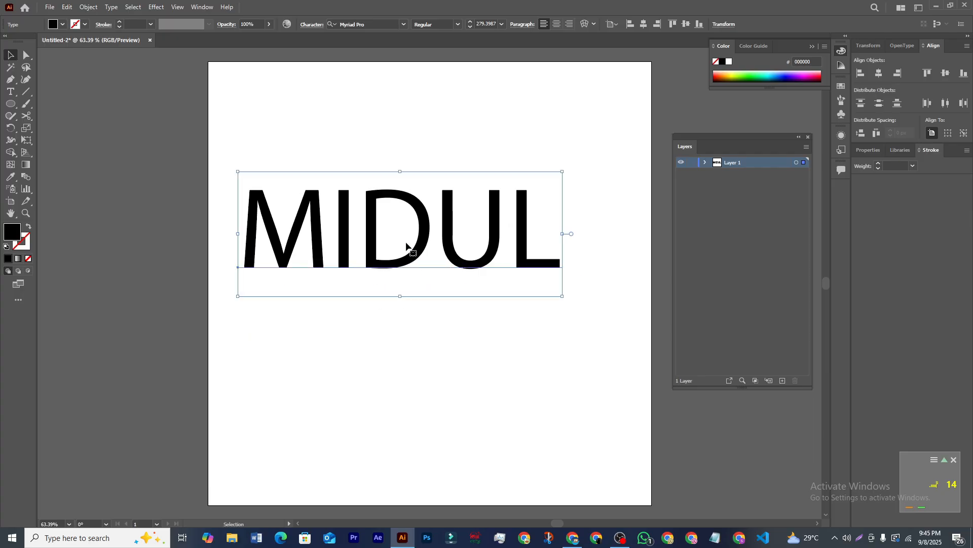
drag(412, 248, 441, 148)
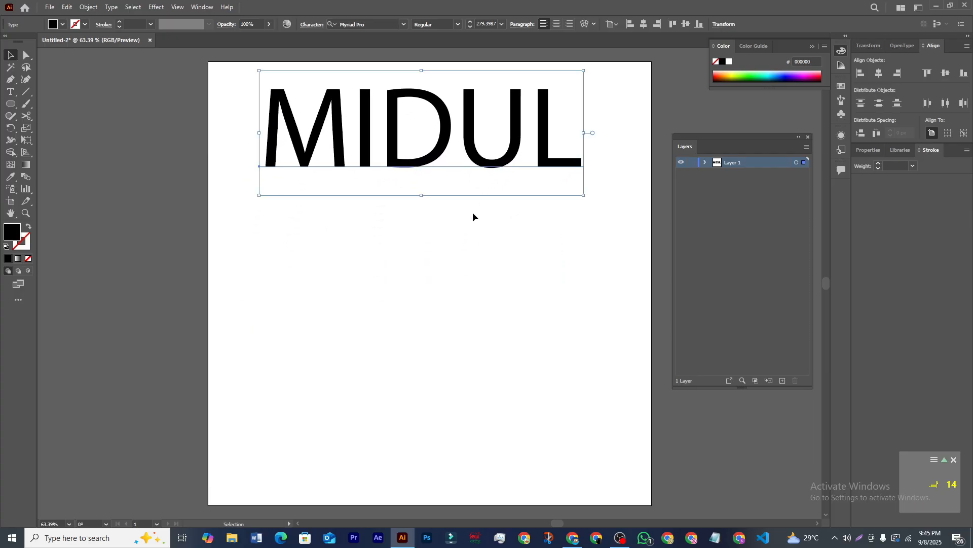
click(9, 93)
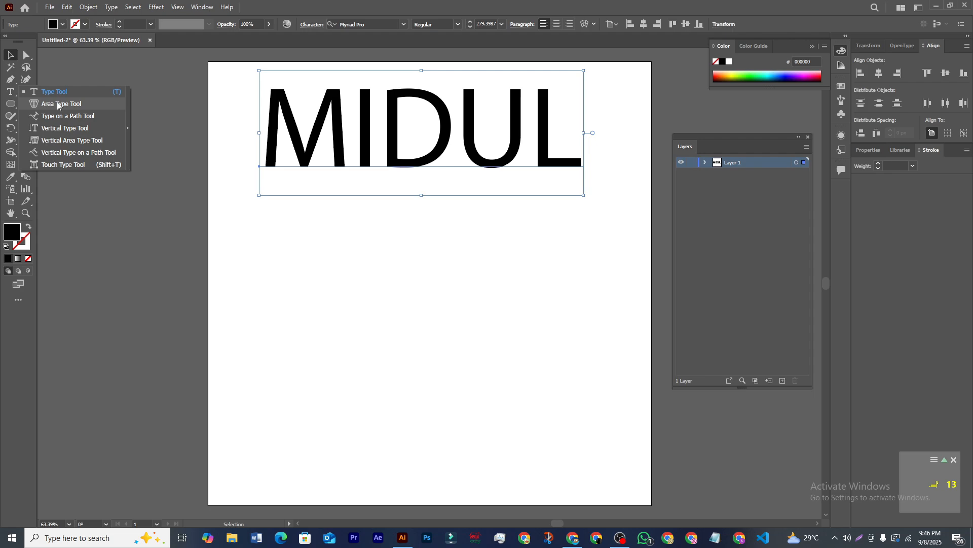
Step: Draw an unfilled 411 × 411 px circle to the left of the artboard
click(15, 107)
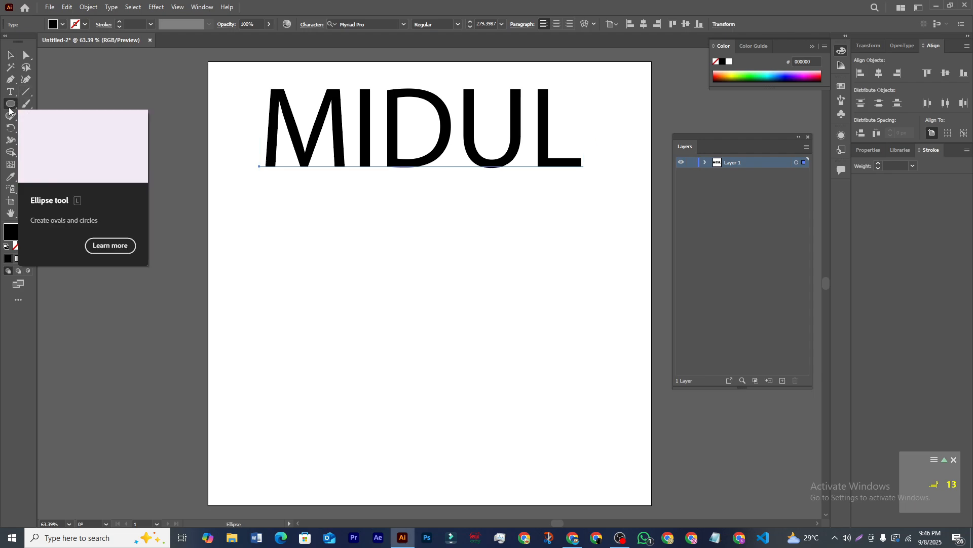
click(62, 24)
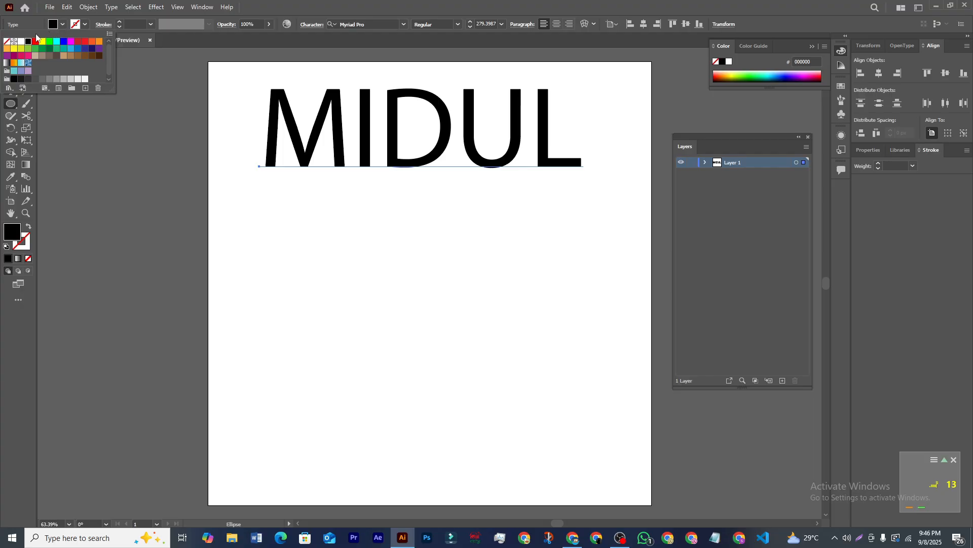
click(6, 42)
key(ctrl+z)
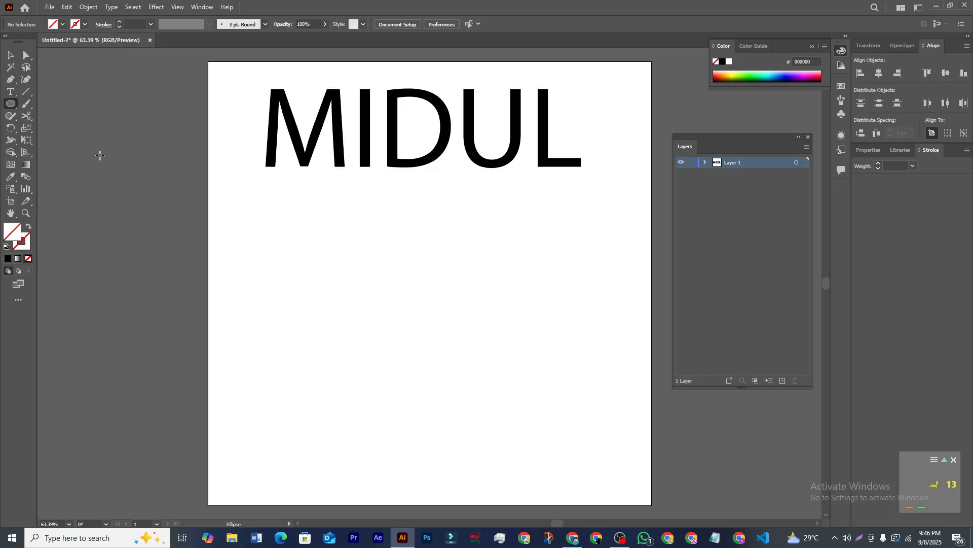
drag(90, 161, 259, 330)
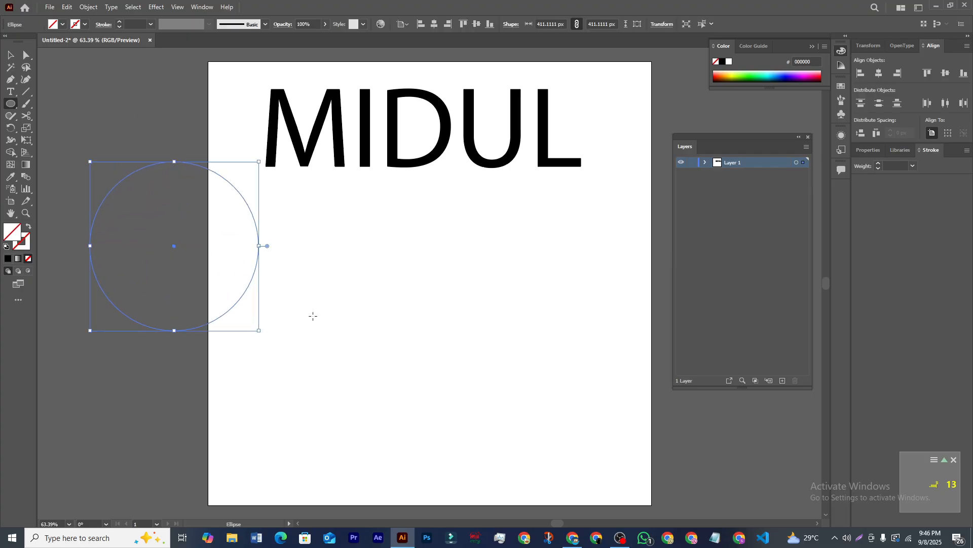
drag(554, 524, 535, 525)
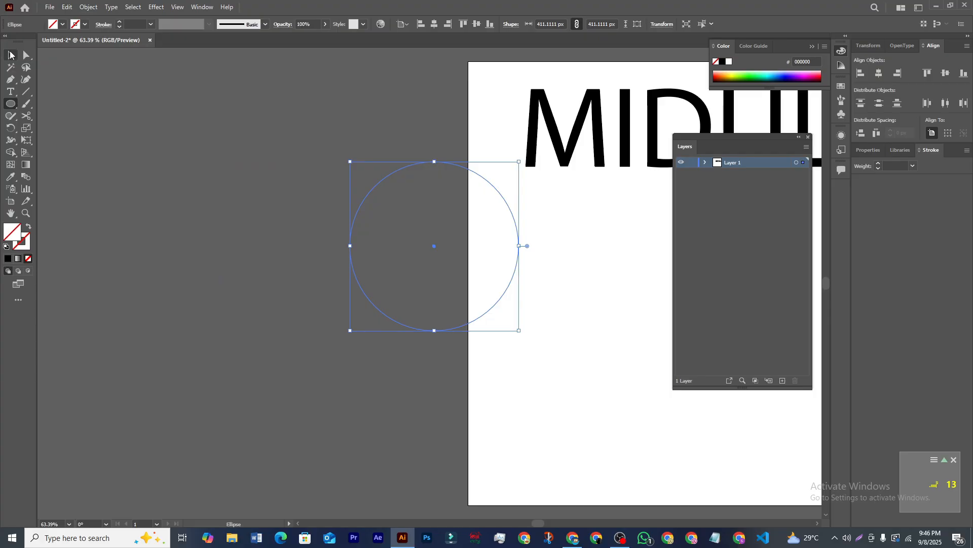
Step: Move the circle further left onto the pasteboard
click(11, 56)
drag(425, 161, 344, 166)
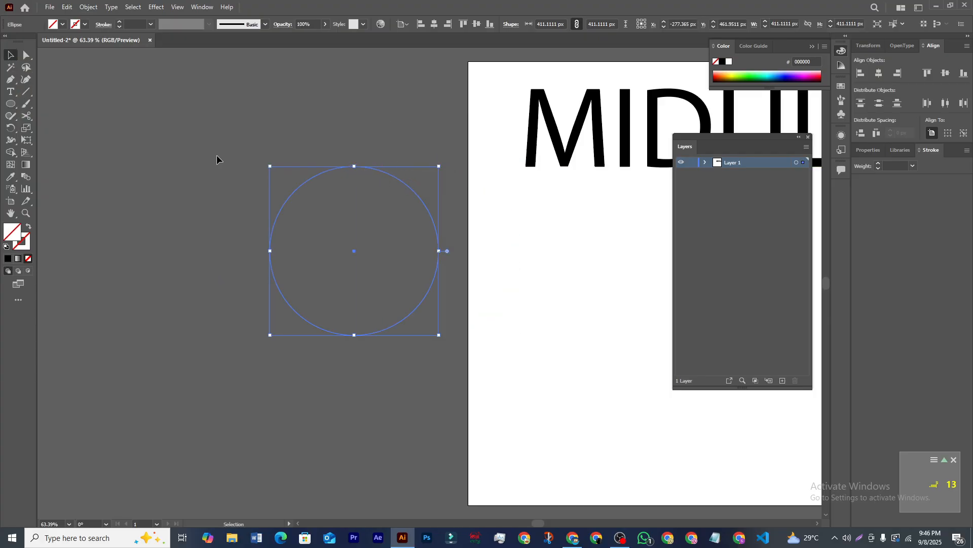
click(10, 94)
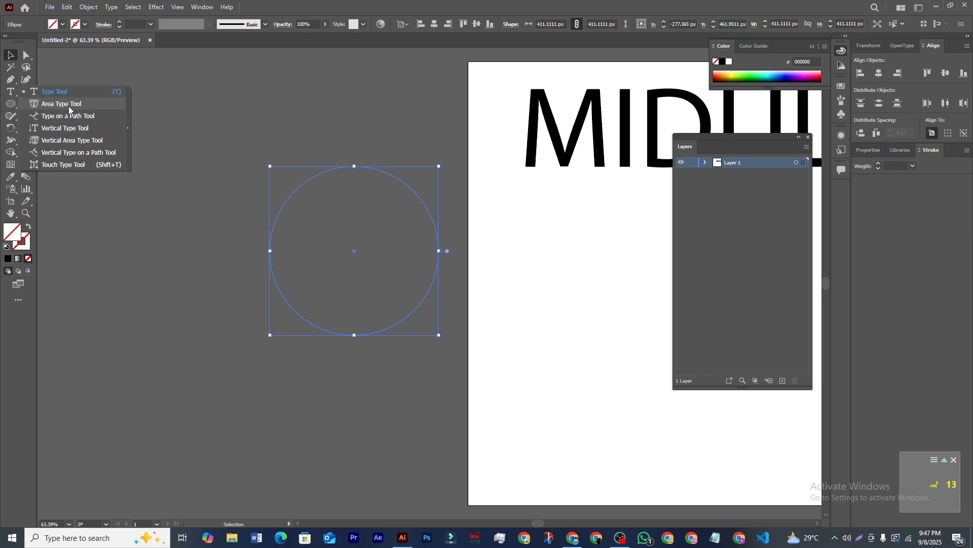
Step: Turn the circle into area type and fill it with typed filler text
click(74, 107)
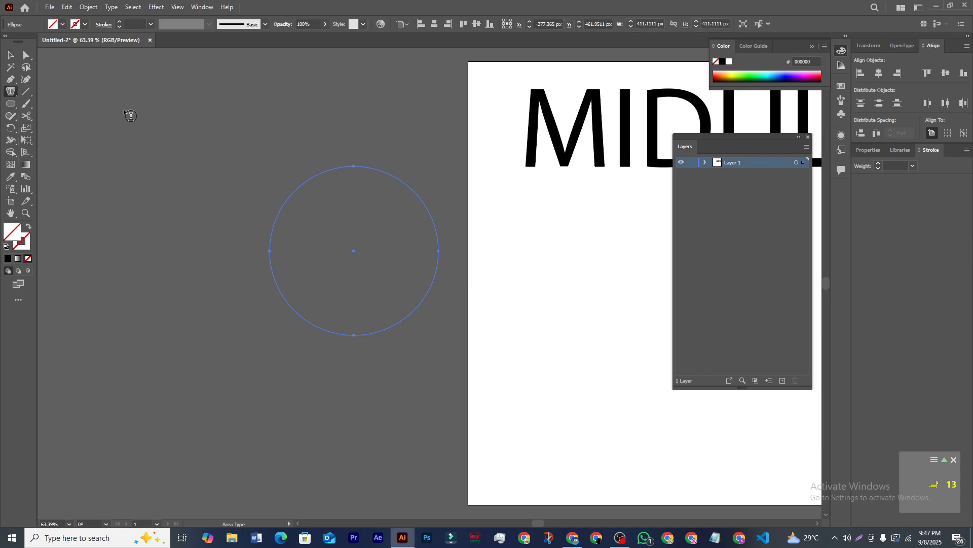
click(322, 175)
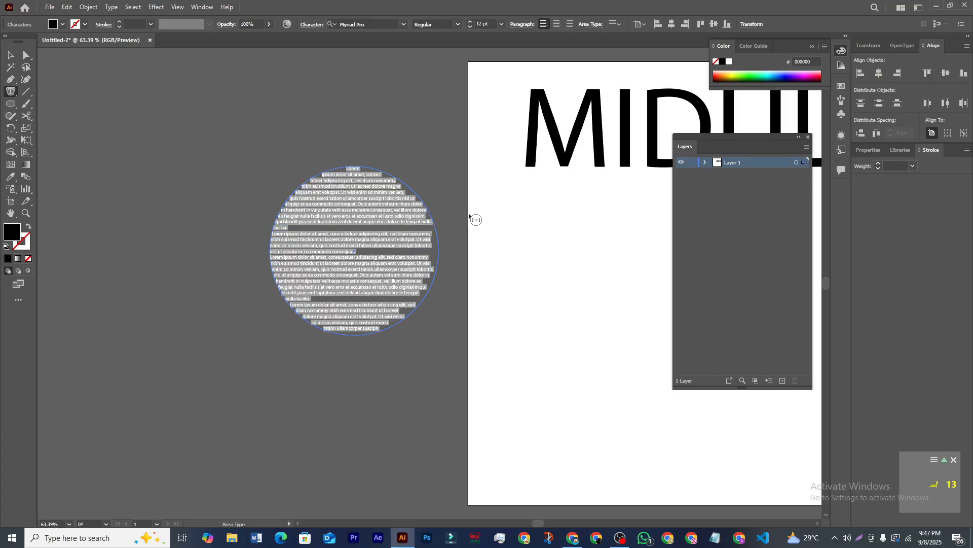
text(Wieuy0drfwe8y)
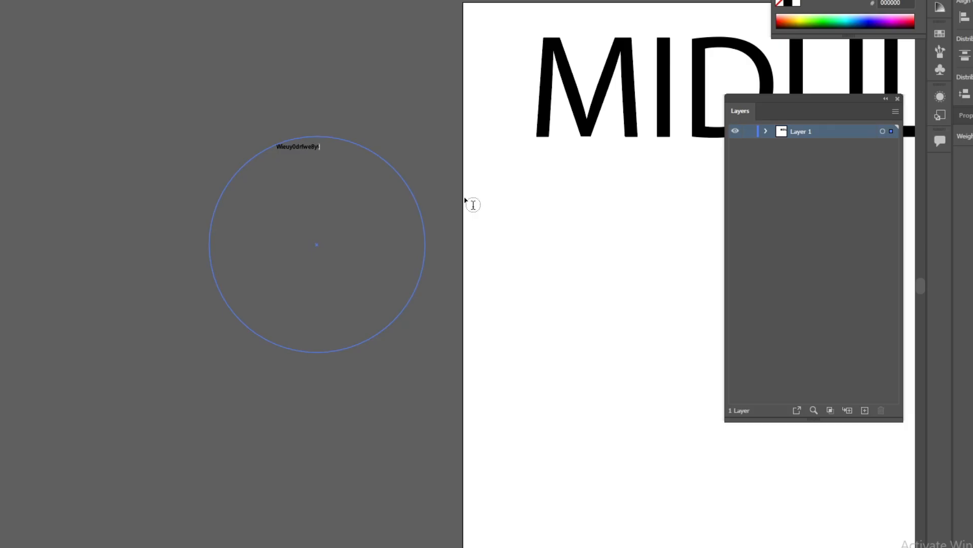
text(teurtyertoeirjtwuioehtuwoiehtgowueihtwoiethweiohtwioethewoihtgigggggggggggggggigigigigigigigigigigigi)
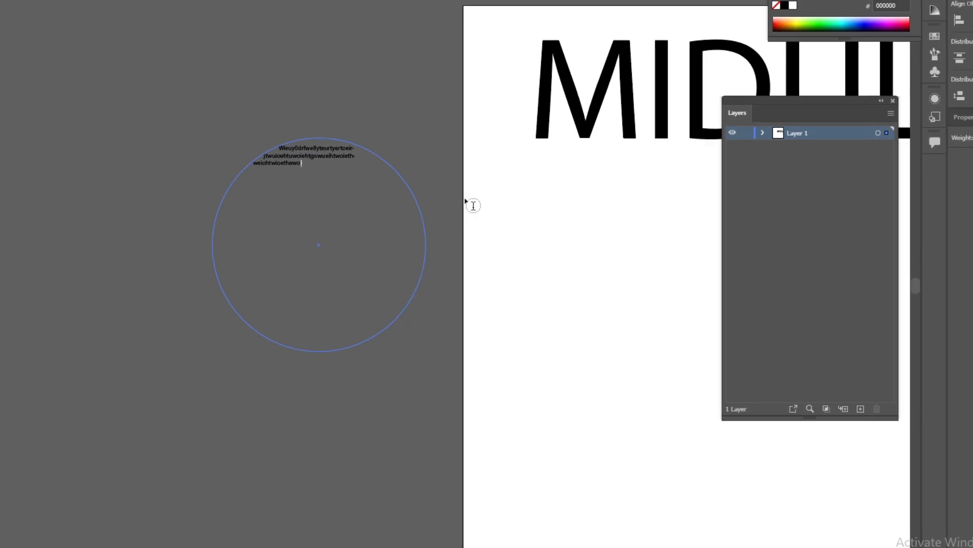
text(gigigigigigigigigigigigihtweiothweiothwei)
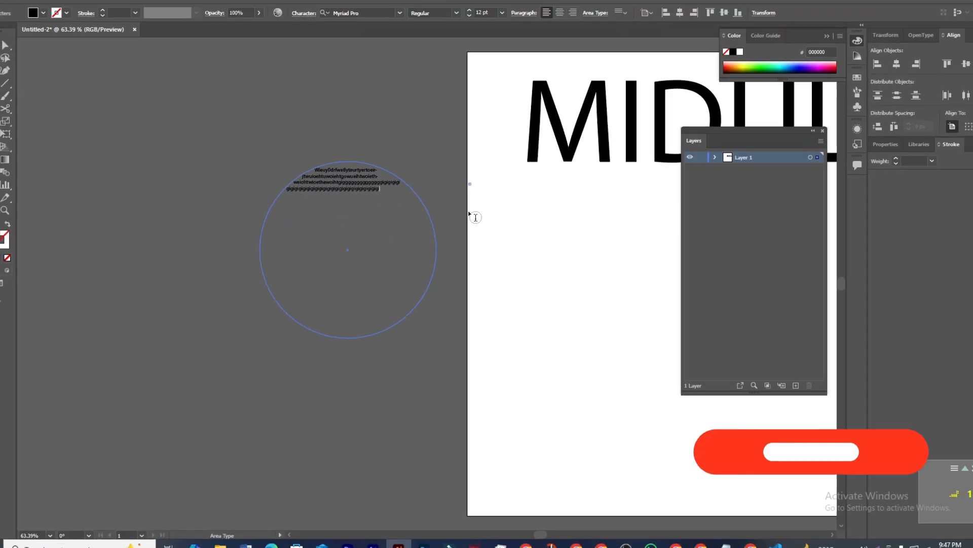
text(ohtewio)
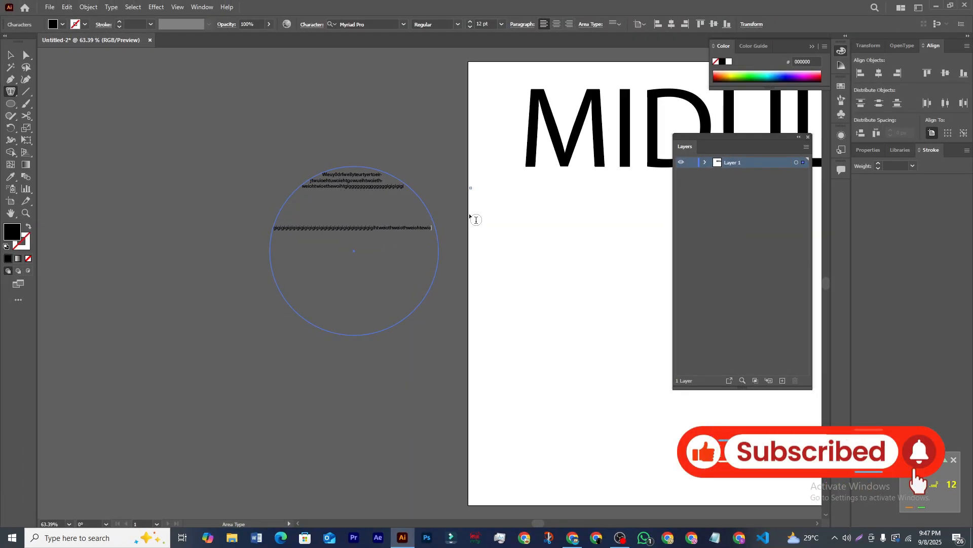
text(htwieotijewiowoeituiertuioewrtuiterwoi)
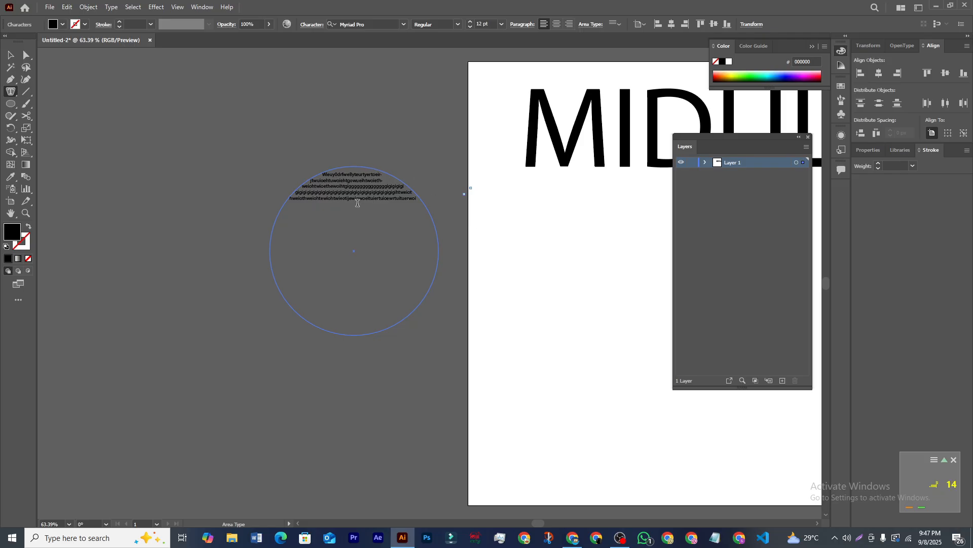
Step: Move the text-filled circle left and up, then delete it
click(10, 56)
drag(377, 193, 261, 177)
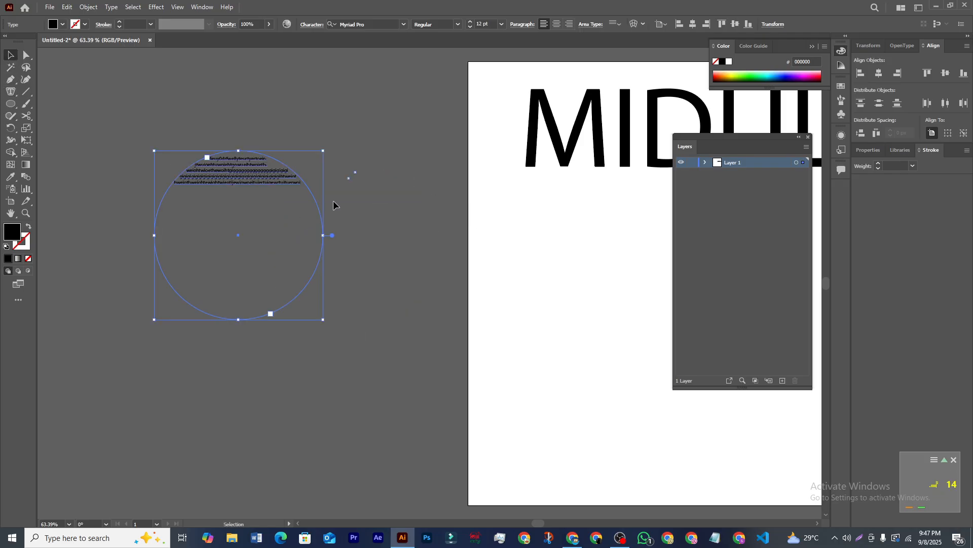
click(394, 214)
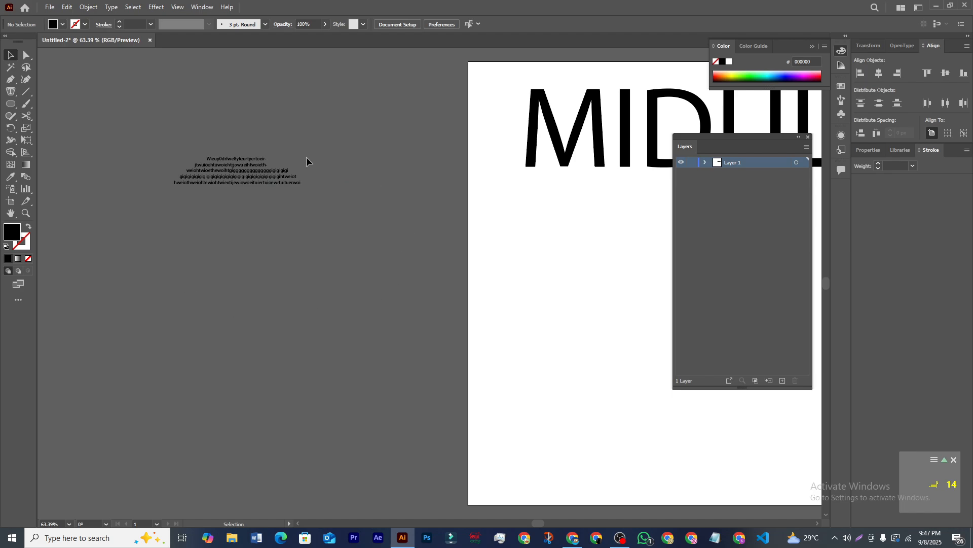
click(245, 192)
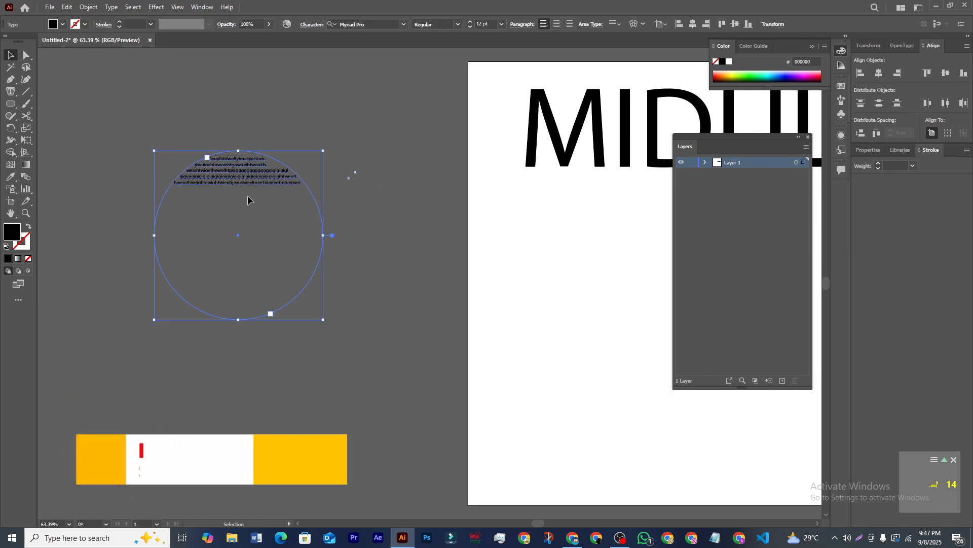
key(Delete)
Step: Draw a large ellipse left of the artboard and remove its fill
click(13, 93)
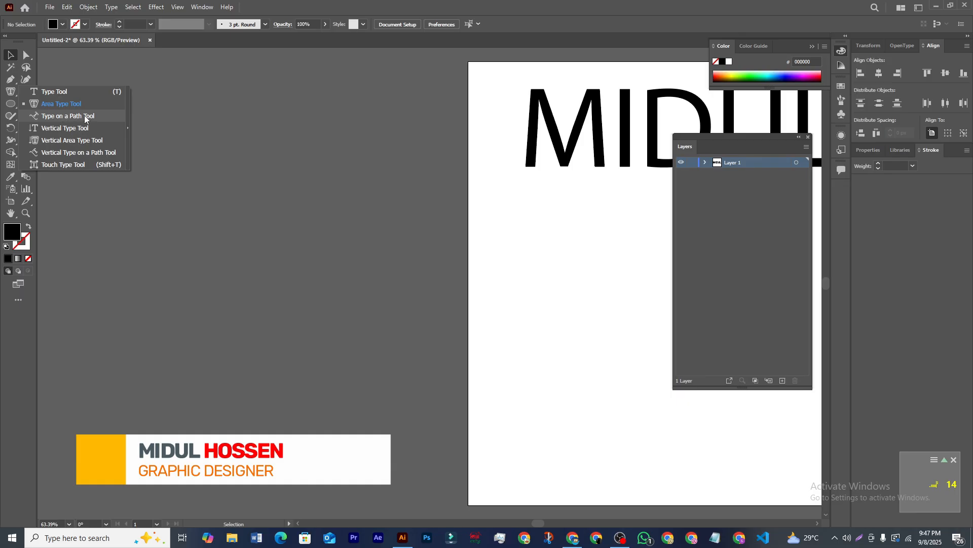
click(10, 105)
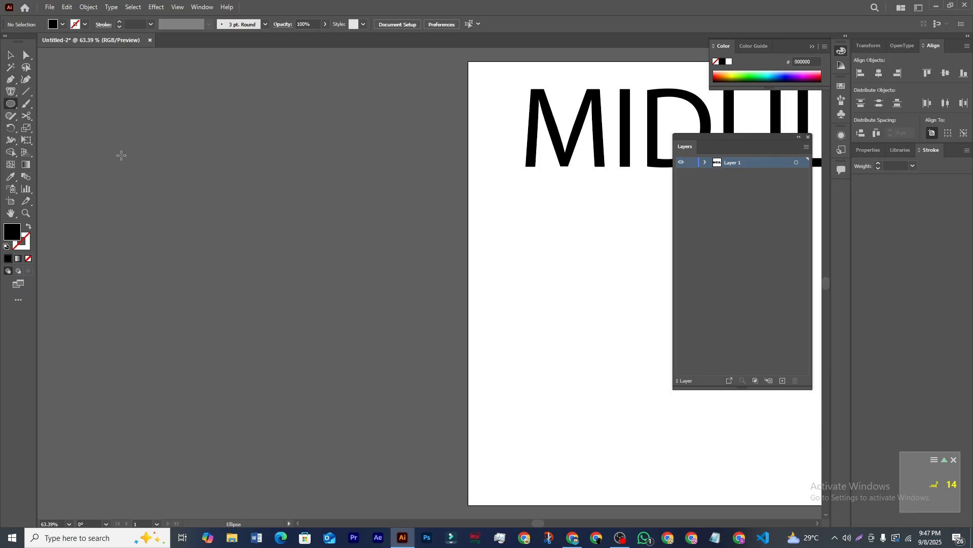
mouse_move(122, 151)
mouse_down()
mouse_move(252, 273)
mouse_move(348, 344)
mouse_move(356, 365)
mouse_up()
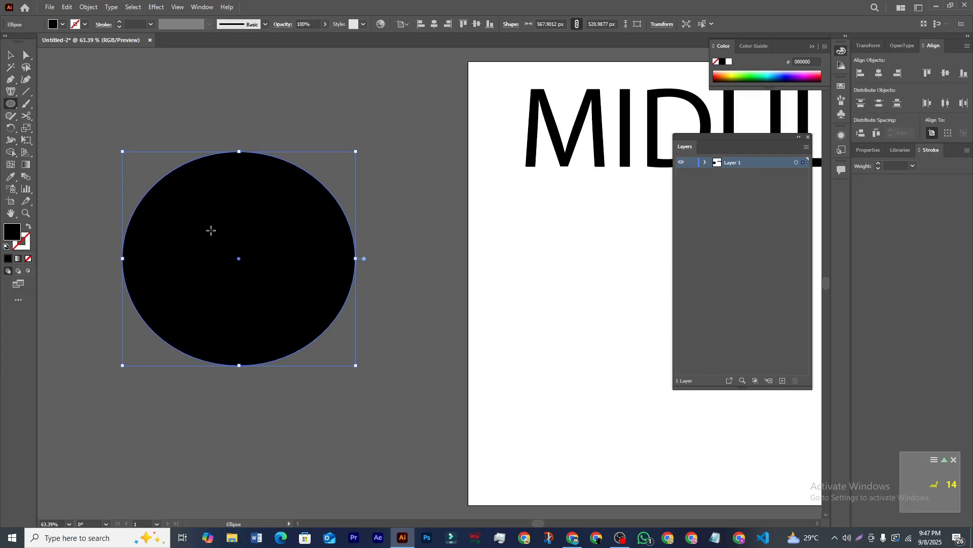
click(63, 24)
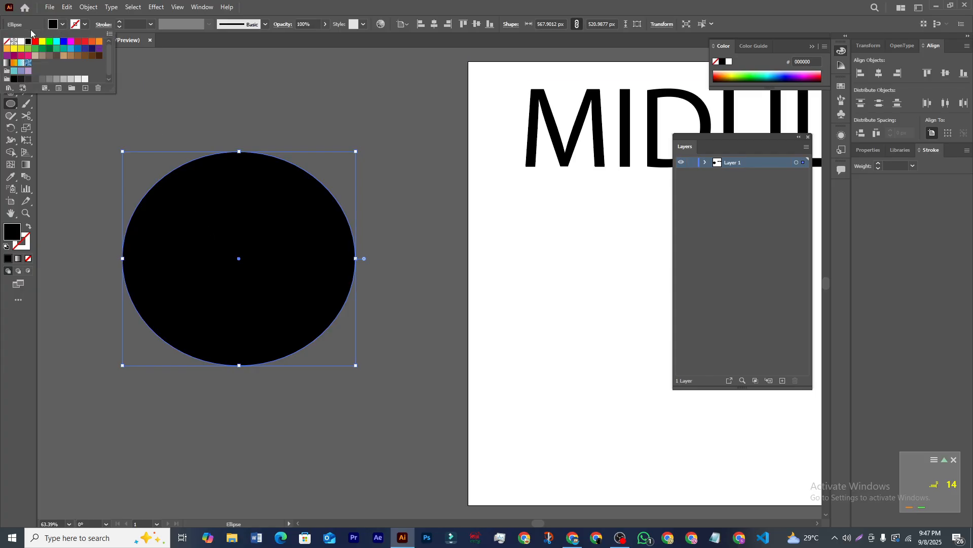
click(8, 43)
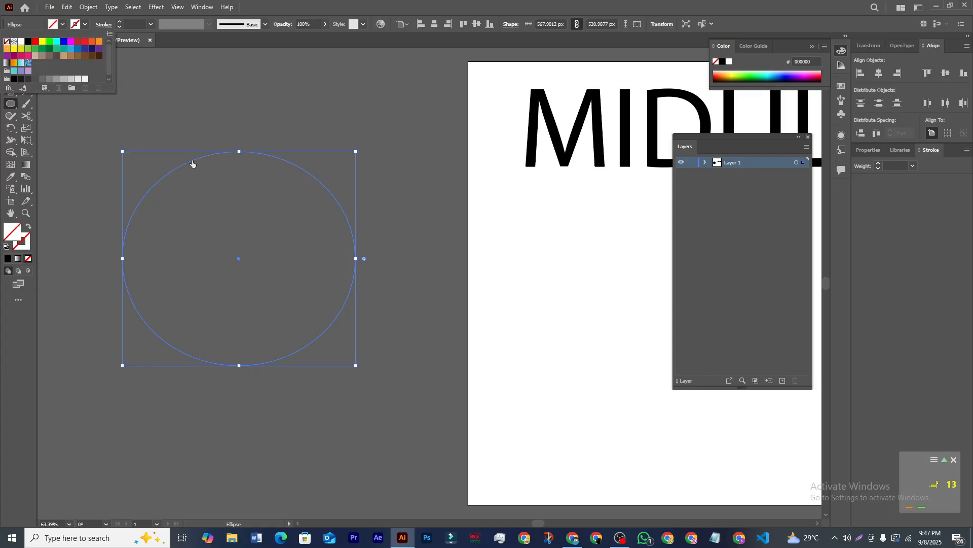
click(12, 99)
Step: Run capital-letter filler text along the ellipse's outline, then delete that text object
click(11, 92)
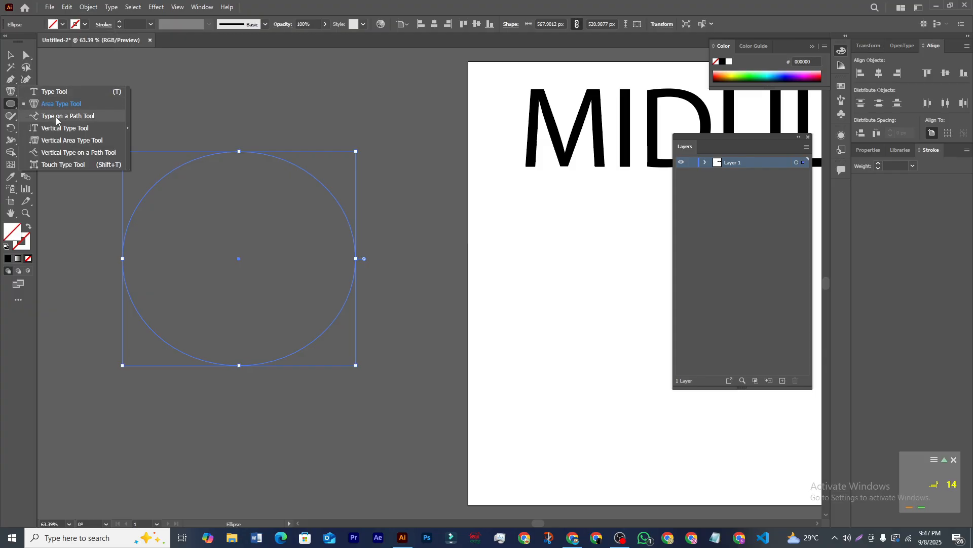
click(79, 117)
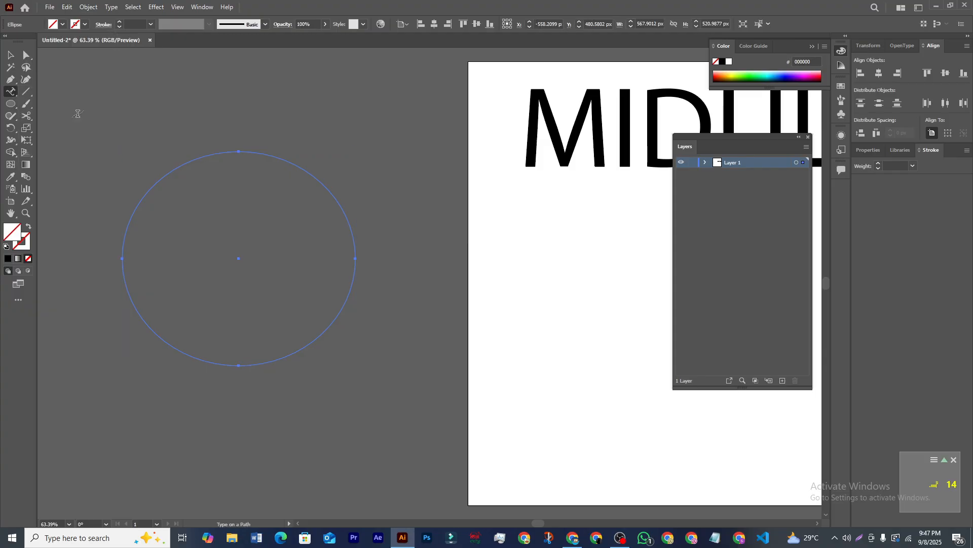
click(203, 156)
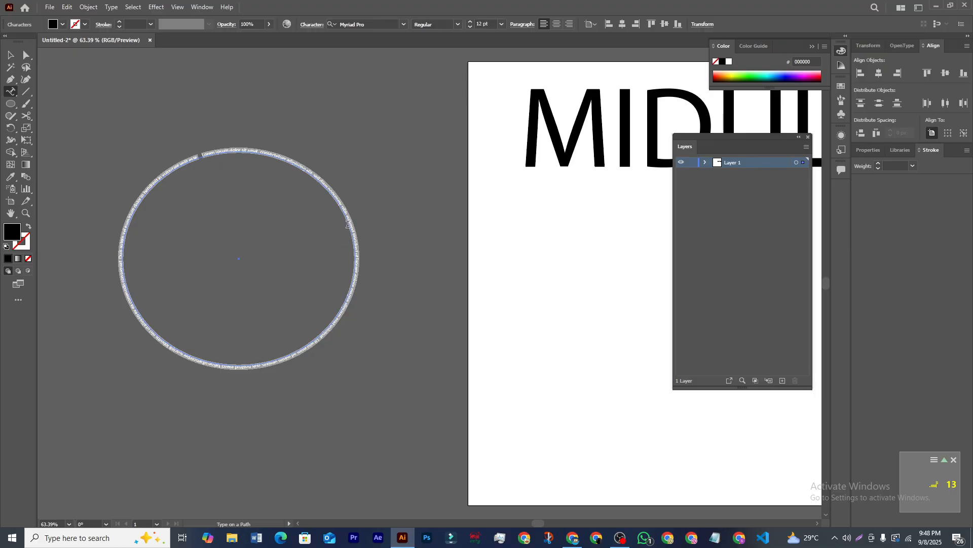
text(DSFHIWEUITRYHUWIEFHYDESFHUWERY)
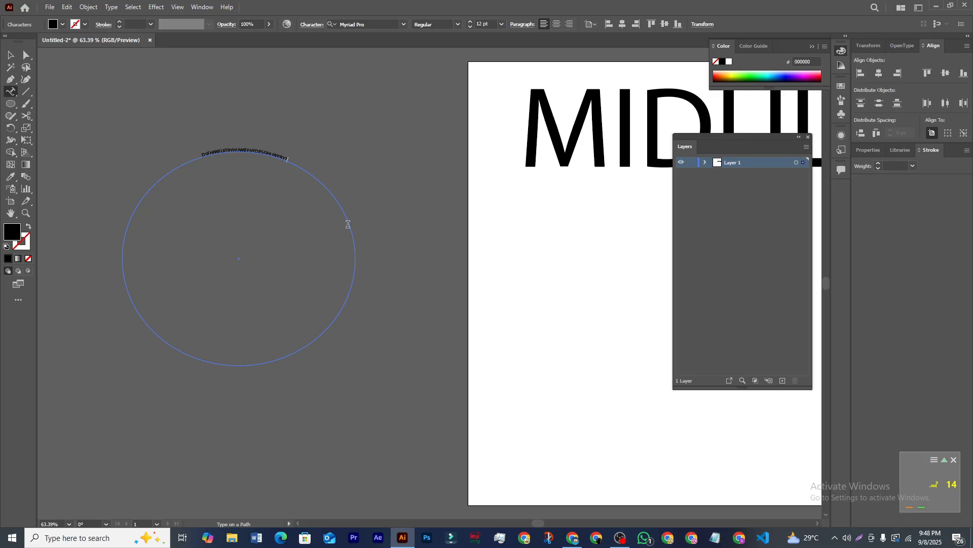
text(TUIRHFUHDFIUHW)
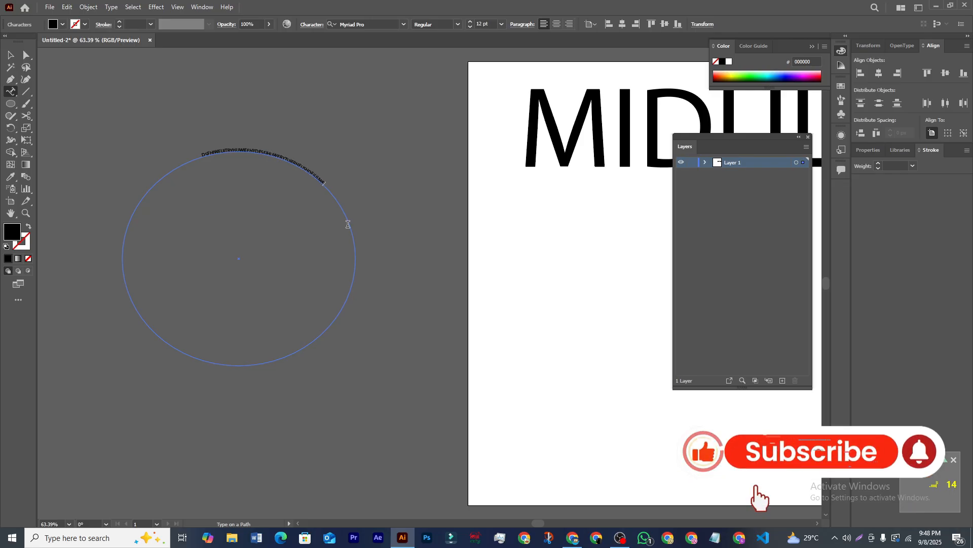
text(EIUHWEFIUHWEFUHWEIUFHWEU)
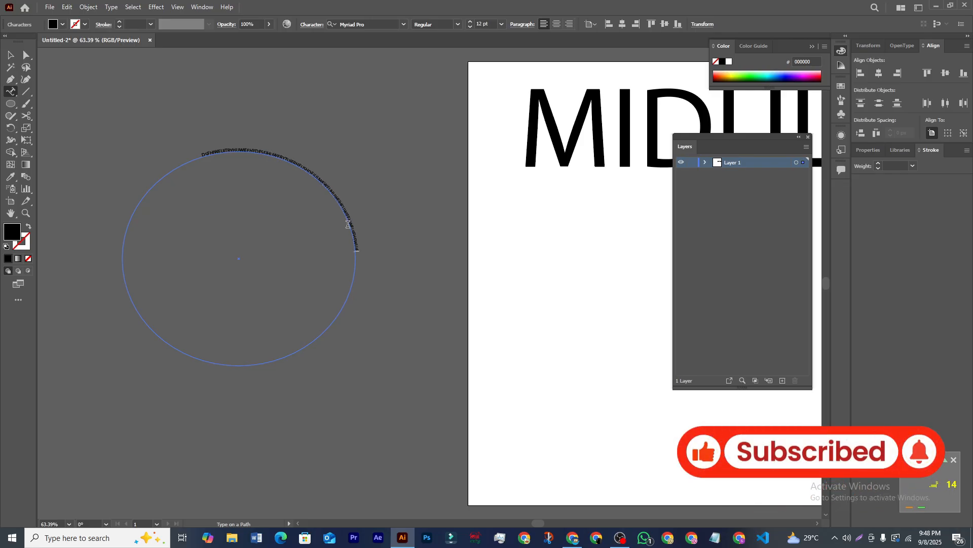
click(12, 57)
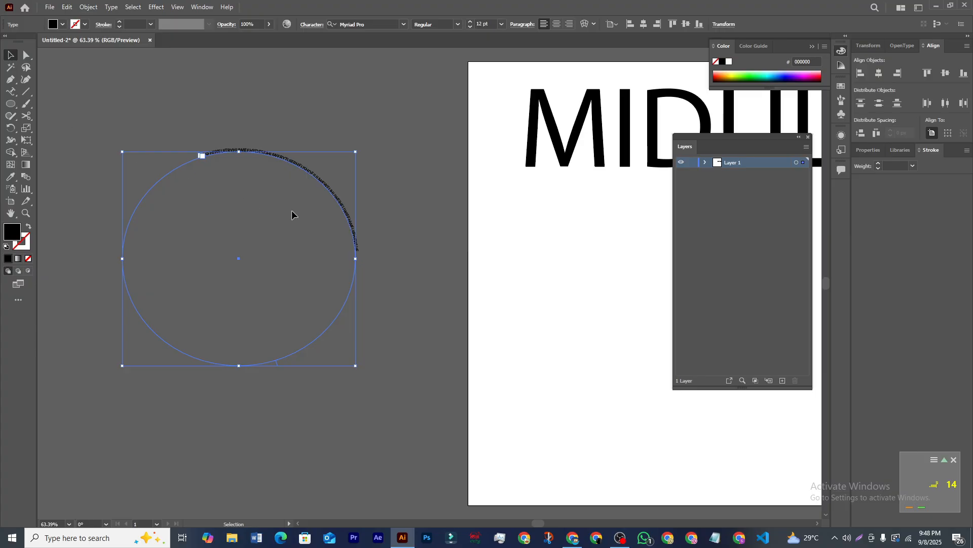
key(Delete)
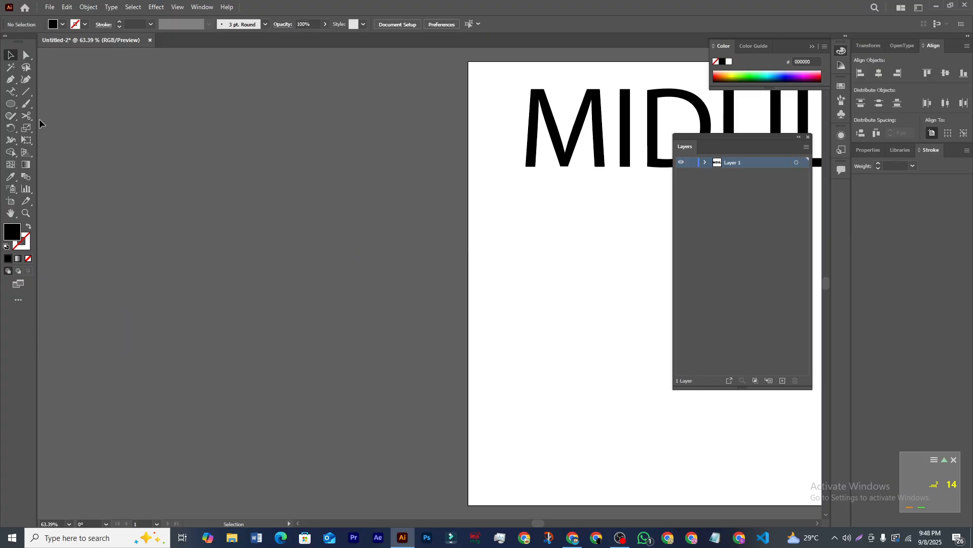
Step: Draw an unfilled three-anchor wavy curve with the Pen tool and nudge it up
click(11, 79)
click(62, 24)
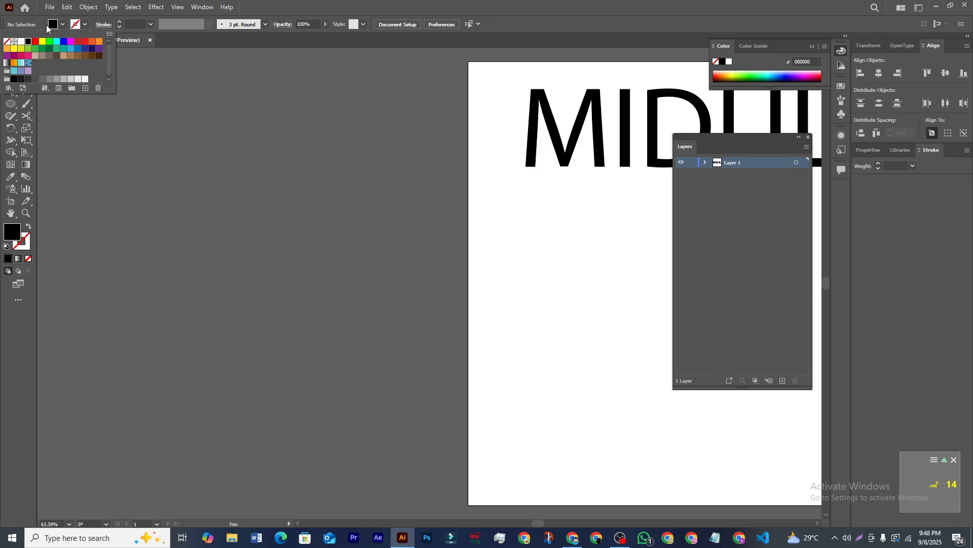
click(8, 43)
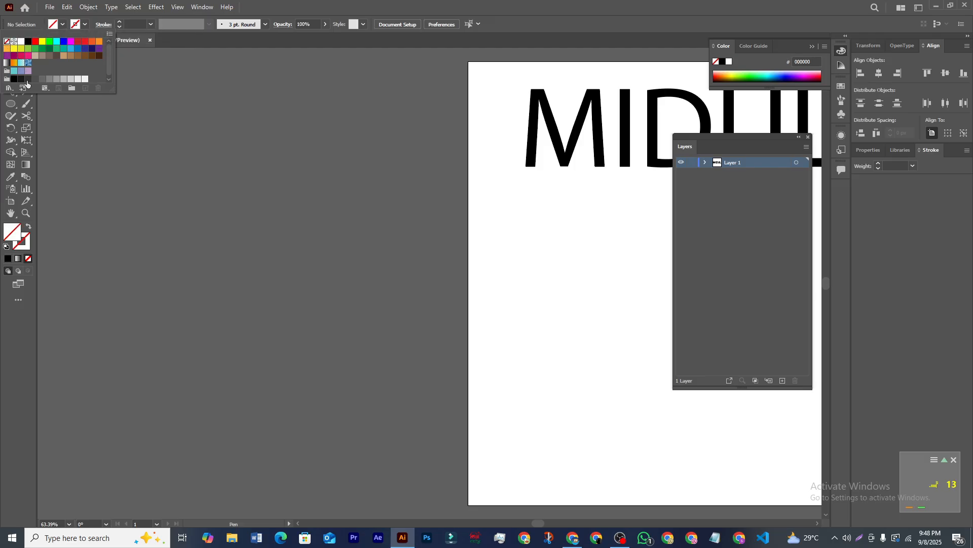
click(146, 247)
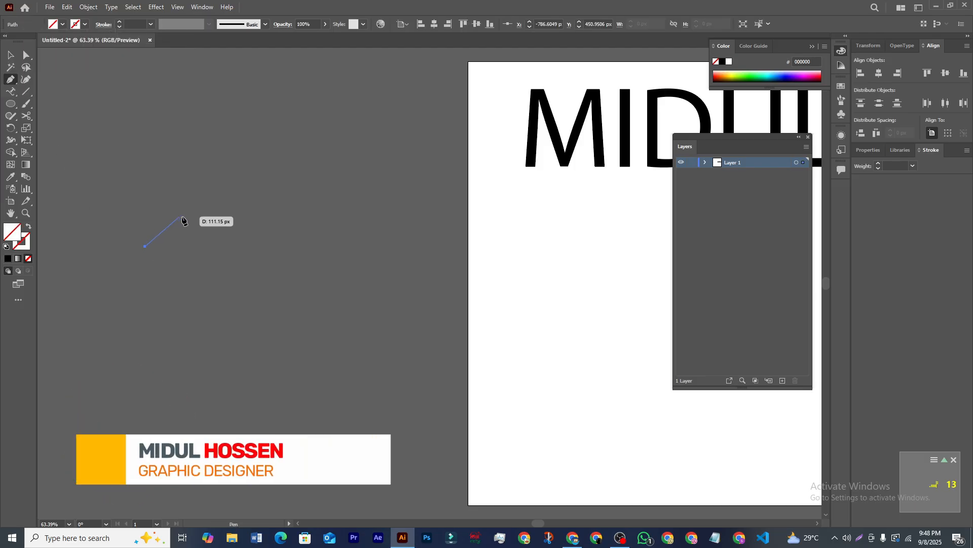
drag(241, 197, 331, 210)
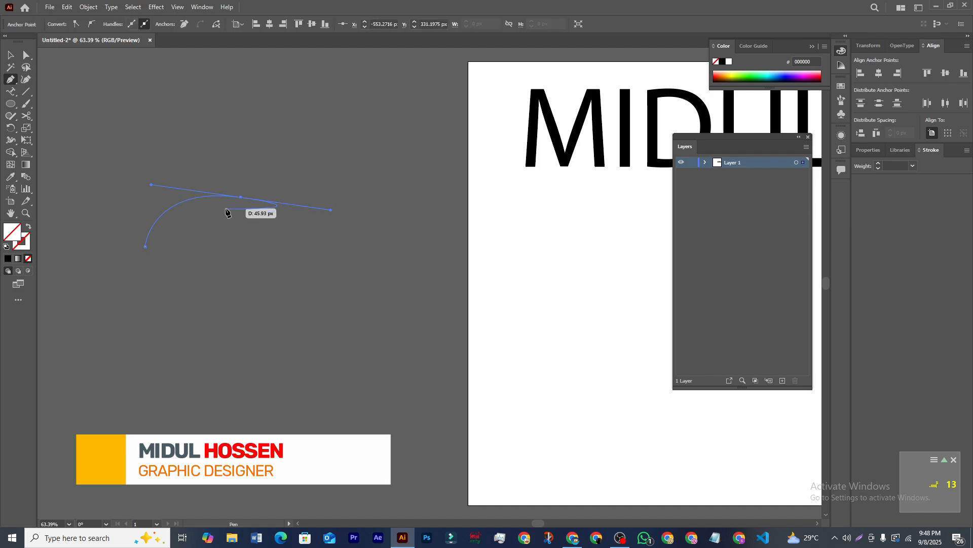
click(241, 197)
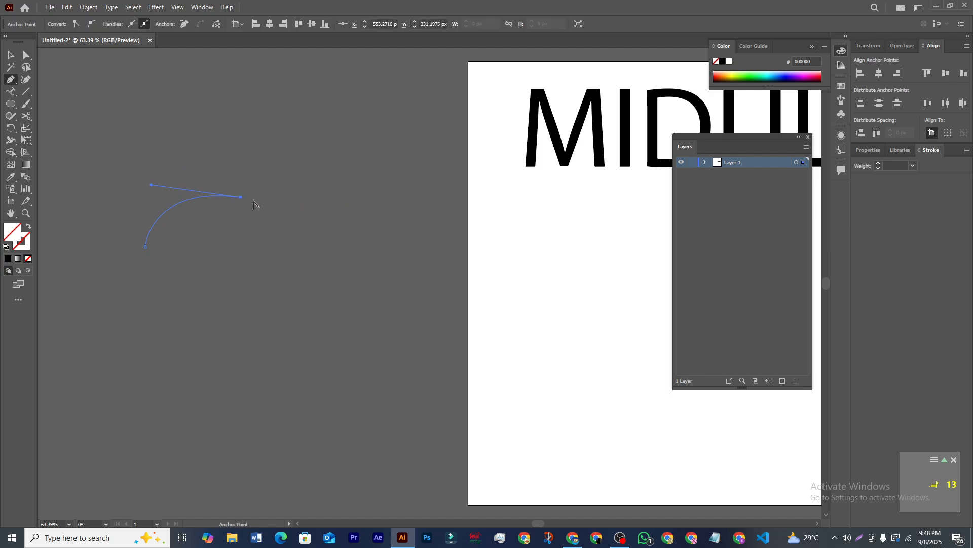
drag(349, 218, 427, 205)
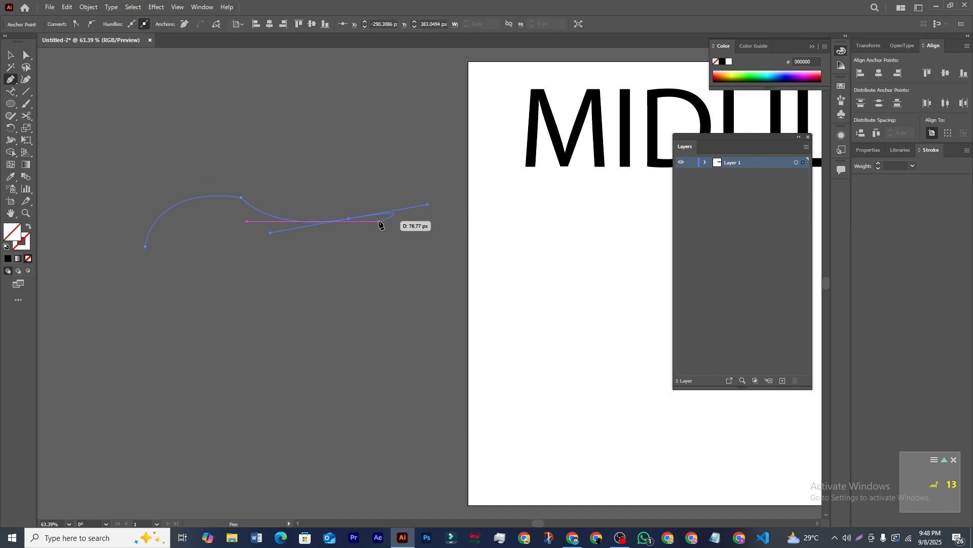
click(349, 219)
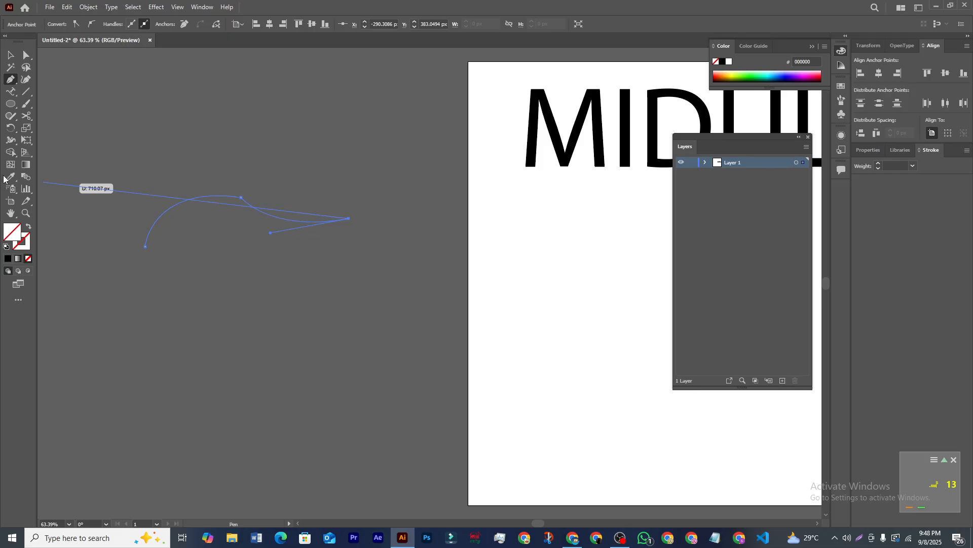
key(v)
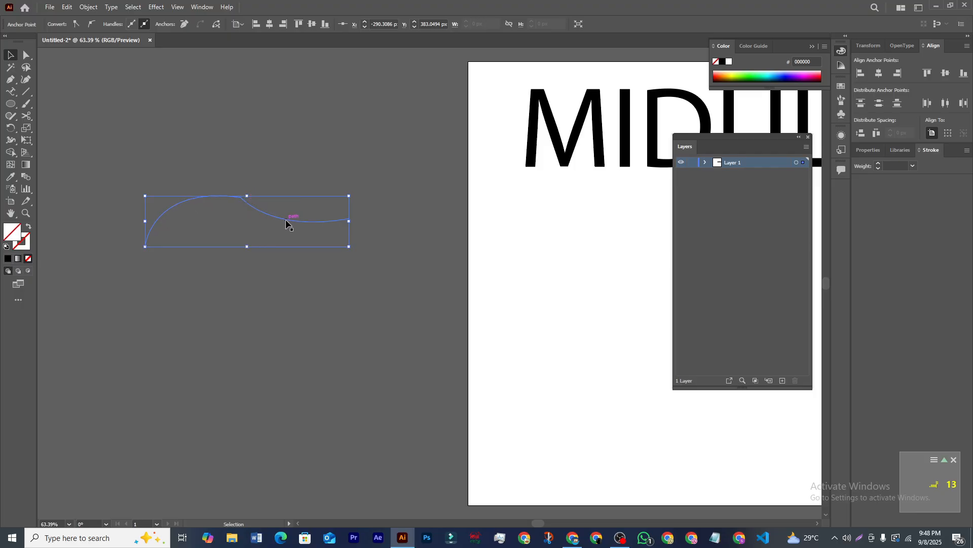
drag(286, 222, 285, 205)
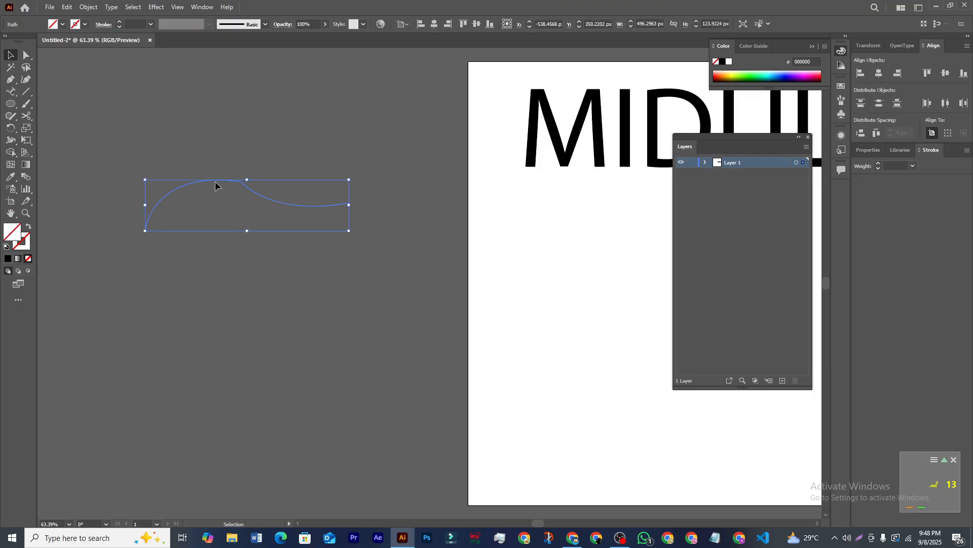
Step: Set 'dnfgsuhwrd' along the curve, then enlarge it and move it left and down
click(10, 92)
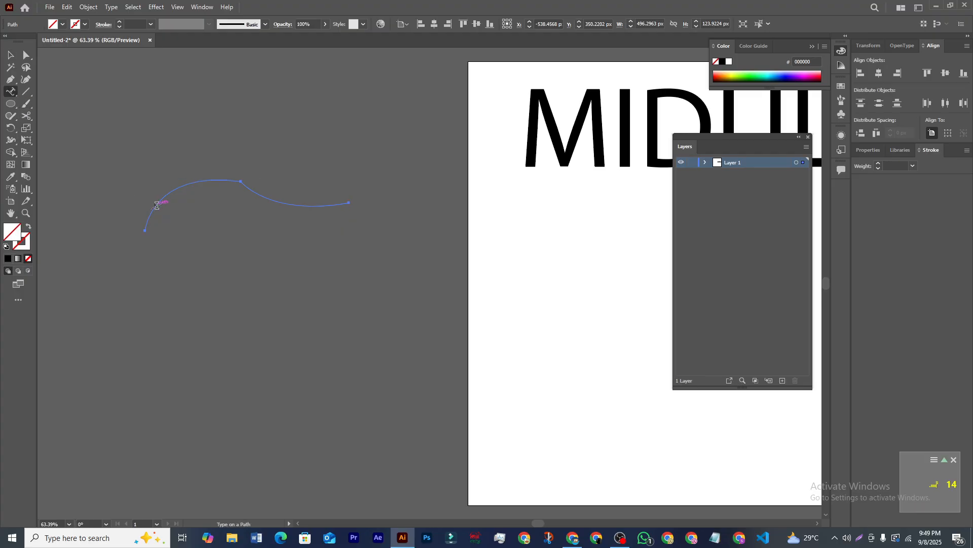
click(156, 204)
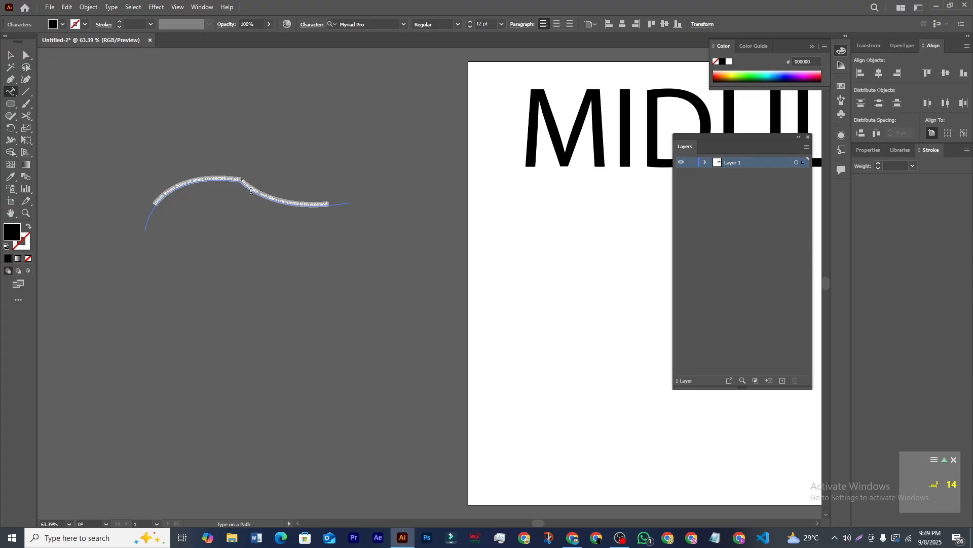
text(dnfgsuhwrd)
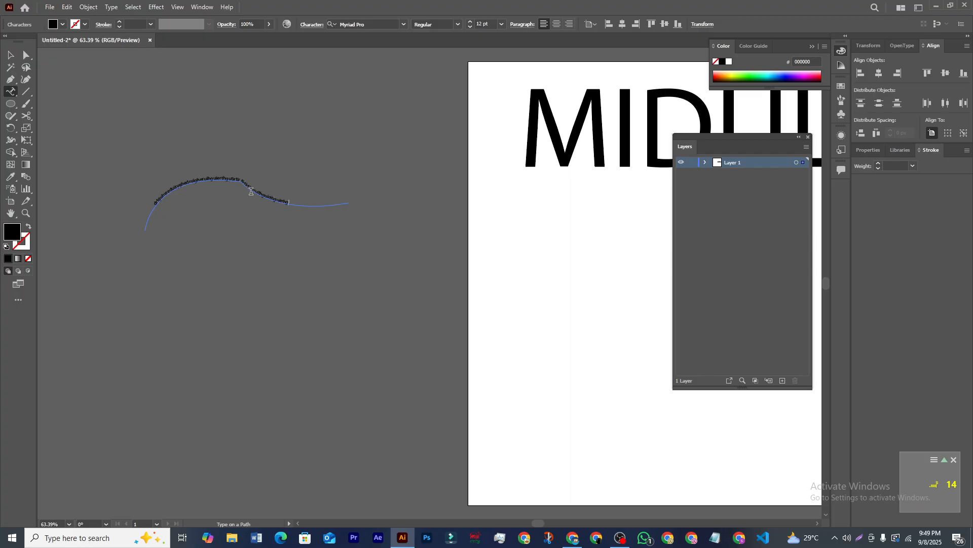
key(Escape)
drag(347, 230, 649, 305)
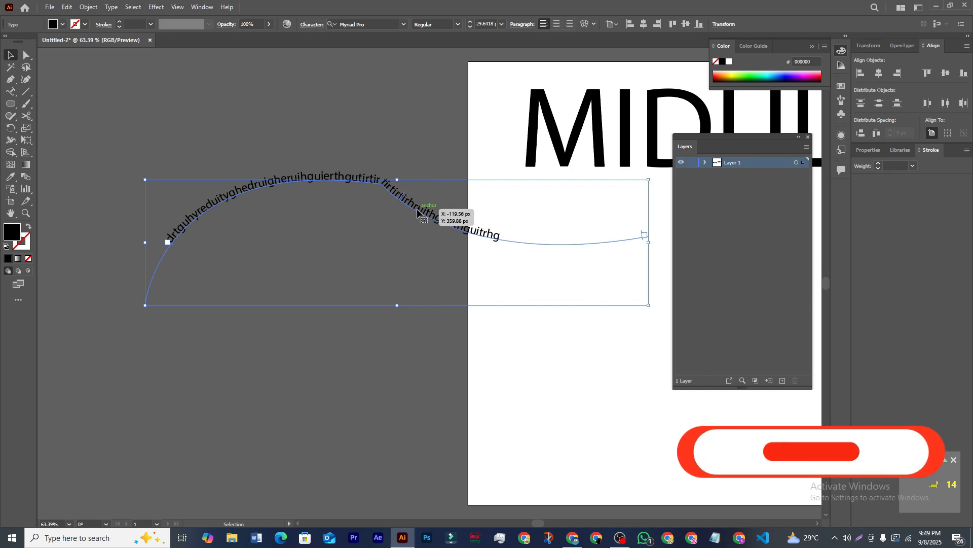
drag(417, 213, 345, 241)
click(332, 107)
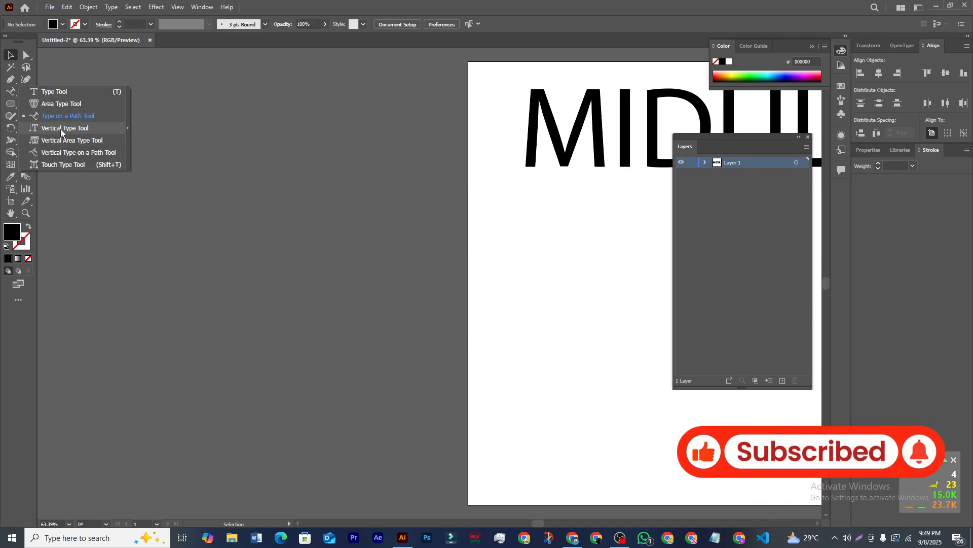
click(59, 127)
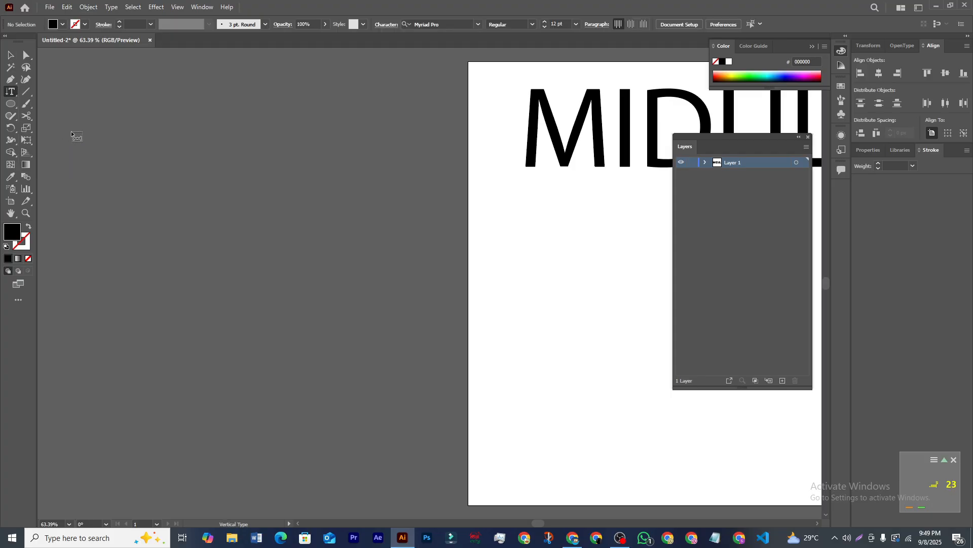
click(215, 238)
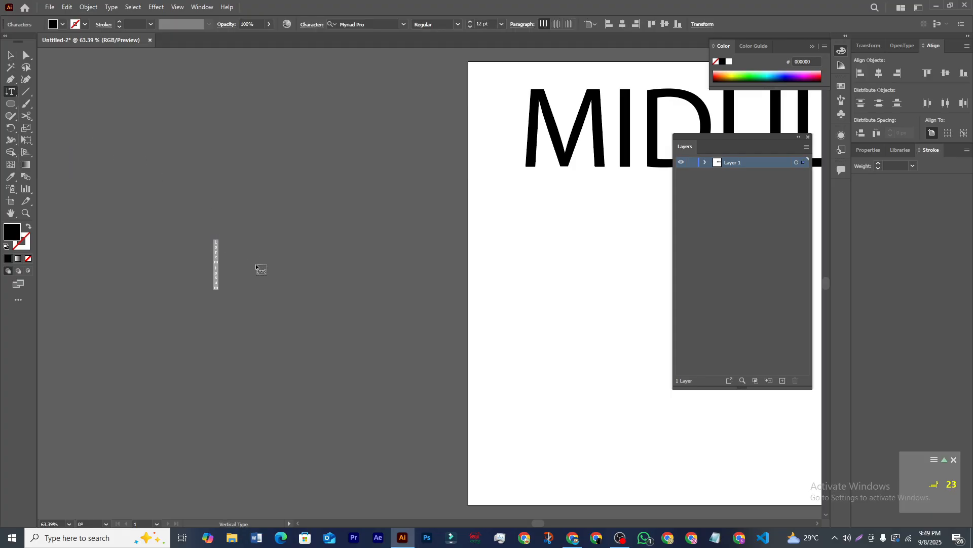
text(rtkgherihteiruht)
click(11, 54)
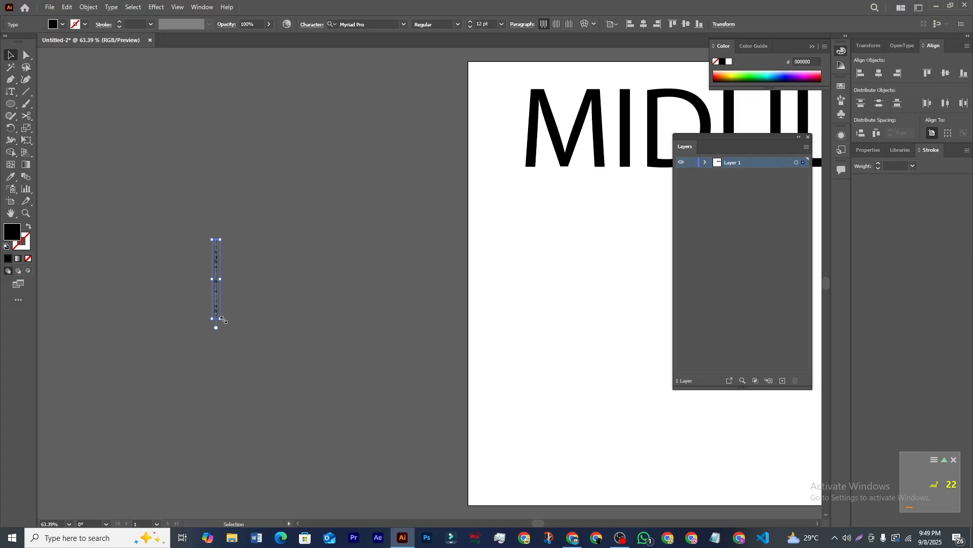
drag(248, 335, 387, 462)
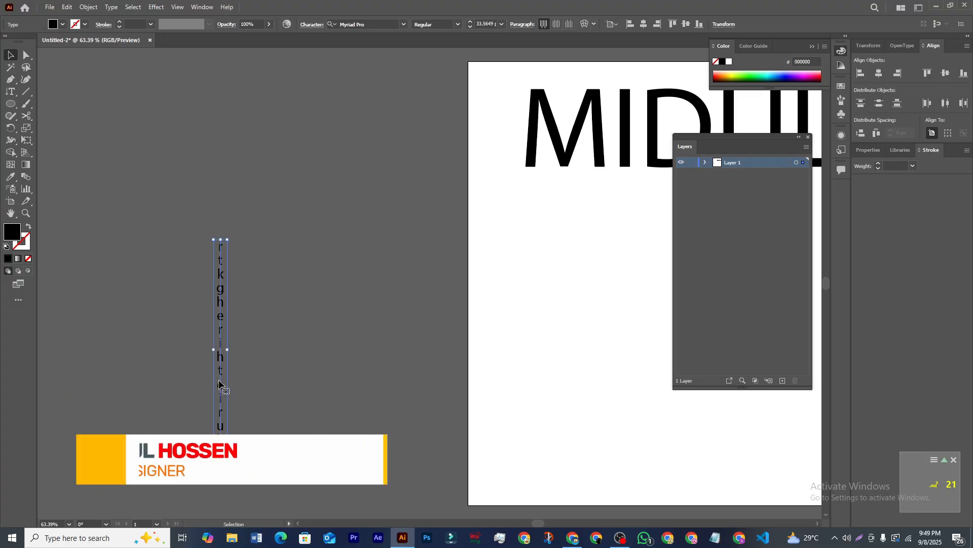
drag(221, 381, 255, 303)
click(369, 325)
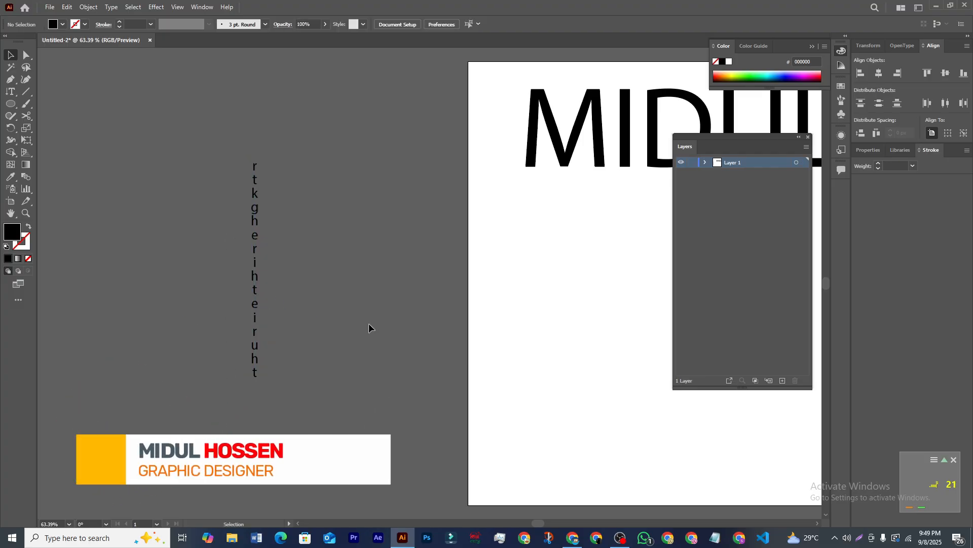
click(254, 303)
key(Delete)
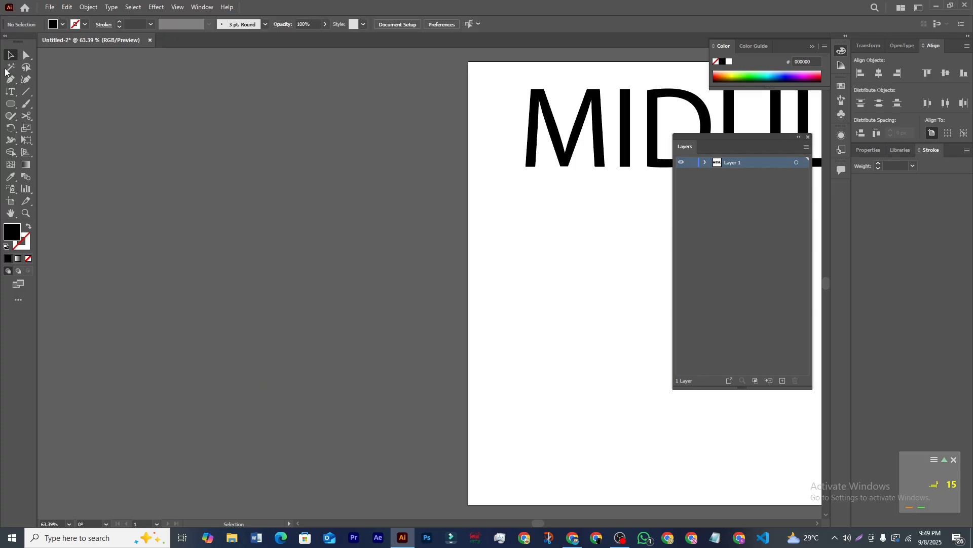
click(10, 91)
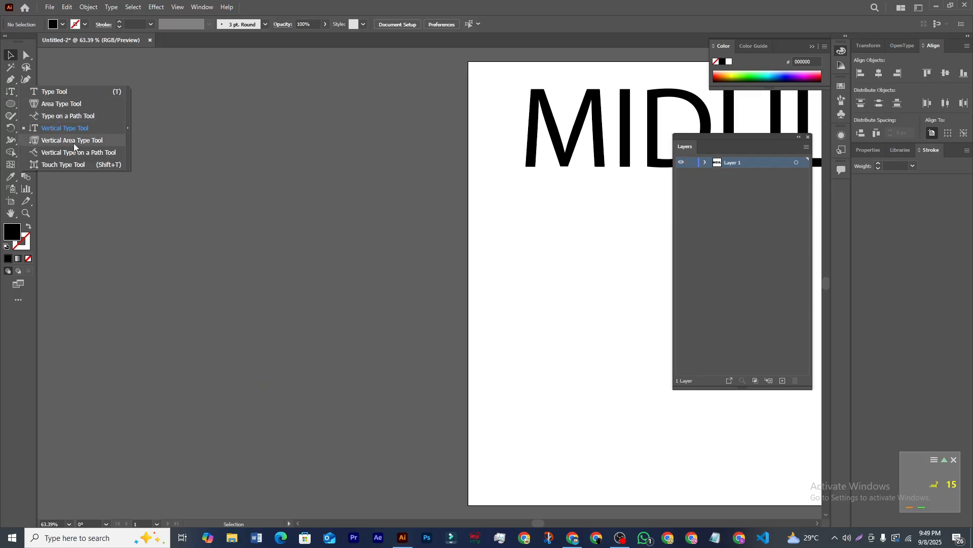
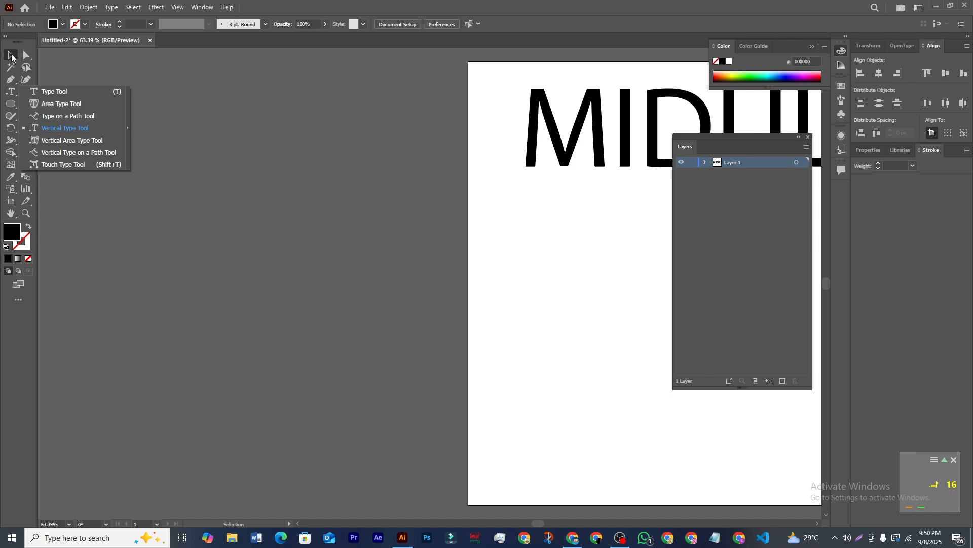
Step: Move the MIDUL text onto the pasteboard left of the artboard and pick the Touch Type Tool
drag(615, 149, 199, 268)
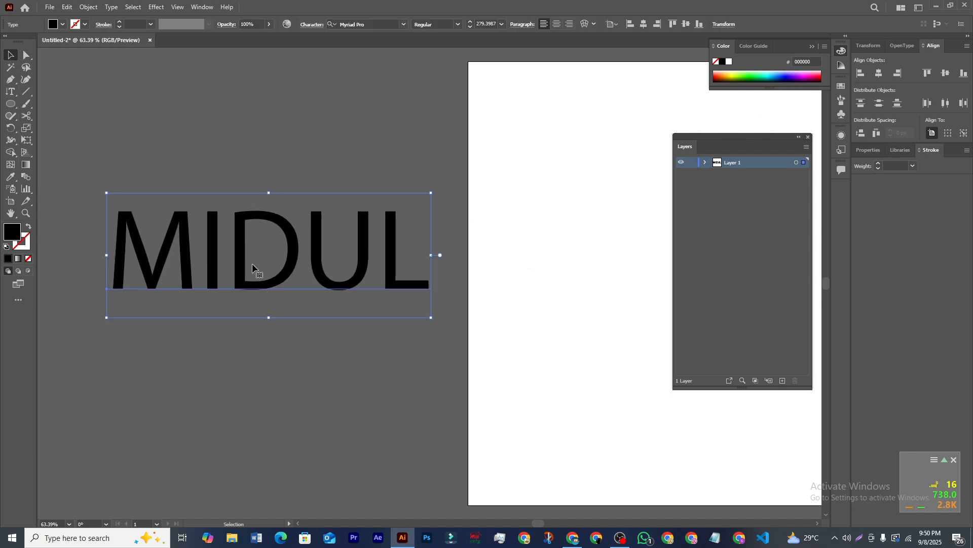
drag(268, 285, 265, 286)
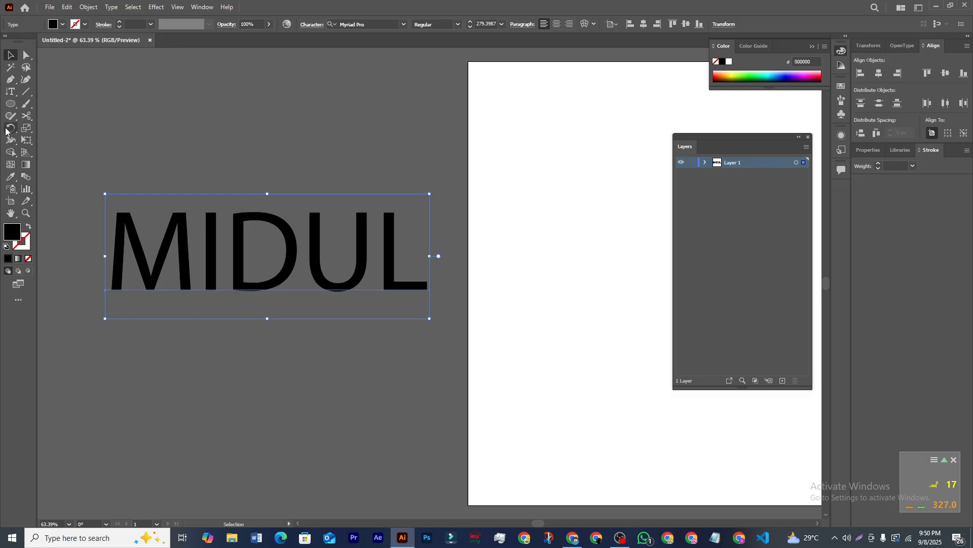
click(11, 92)
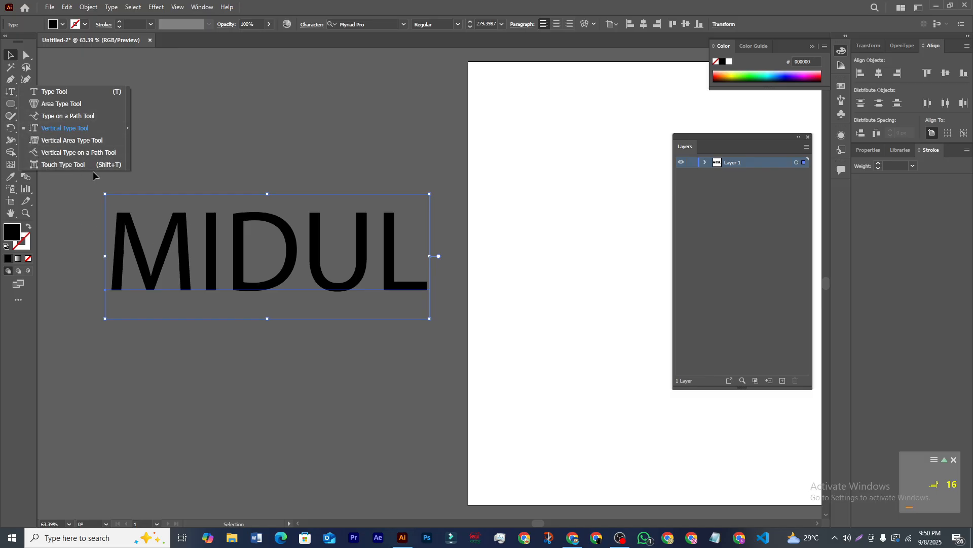
click(72, 164)
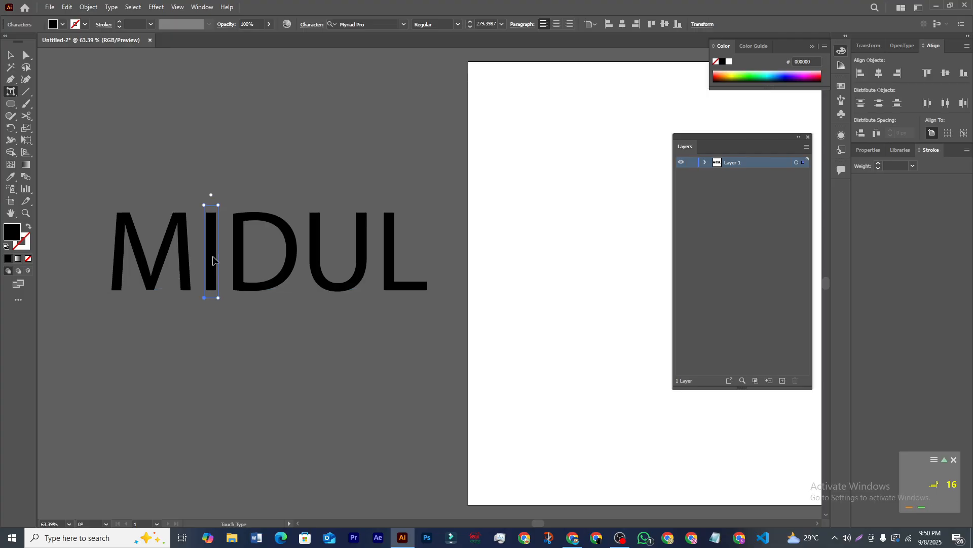
Step: Raise the I and U of MIDUL above the baseline, then reposition the whole text object
drag(213, 260, 214, 150)
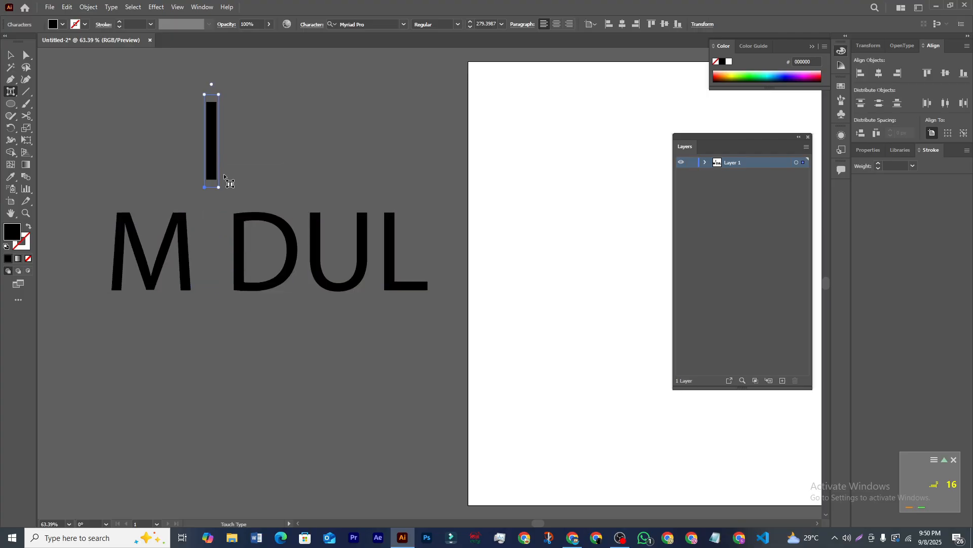
drag(319, 238, 317, 120)
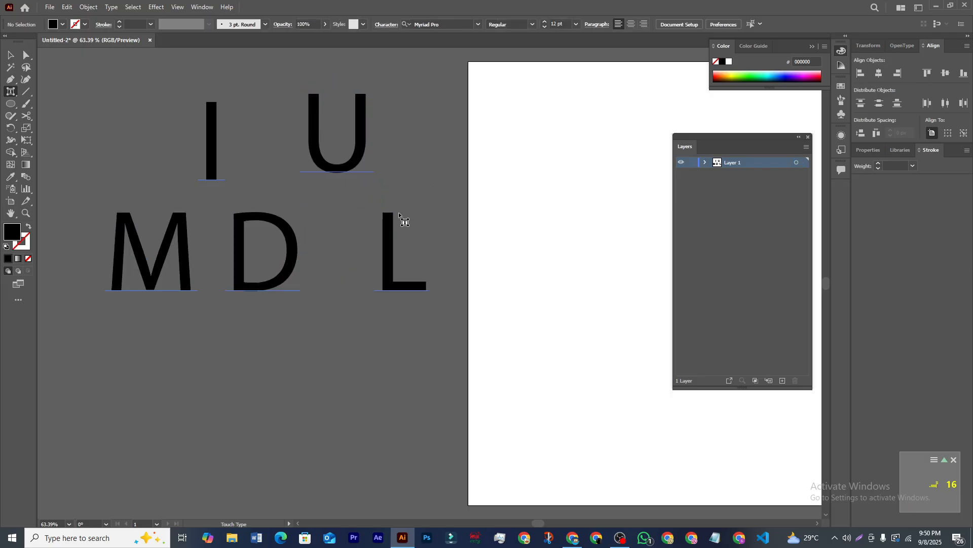
key(v)
drag(241, 289, 278, 387)
drag(274, 353, 240, 340)
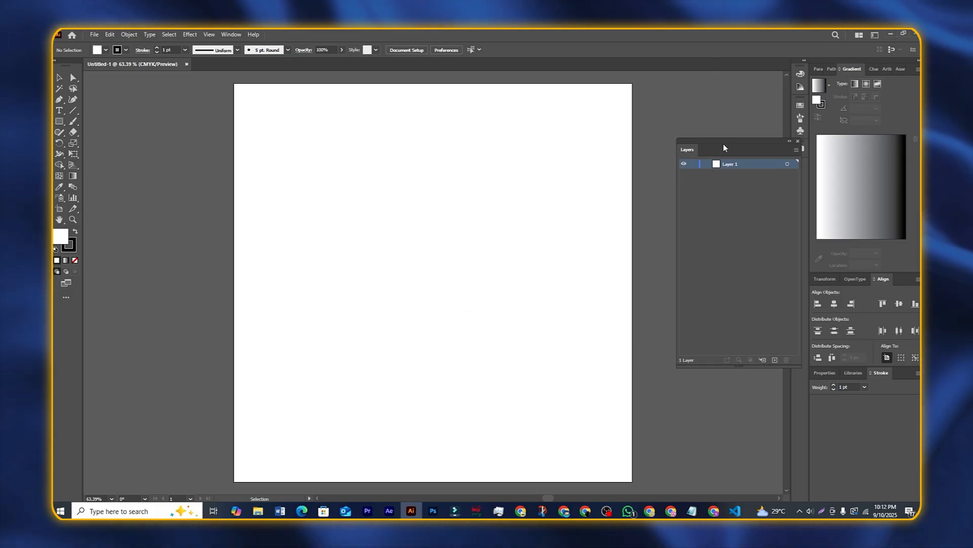
Step: Move the floating Layers panel up and left and drag it taller
drag(724, 147, 708, 110)
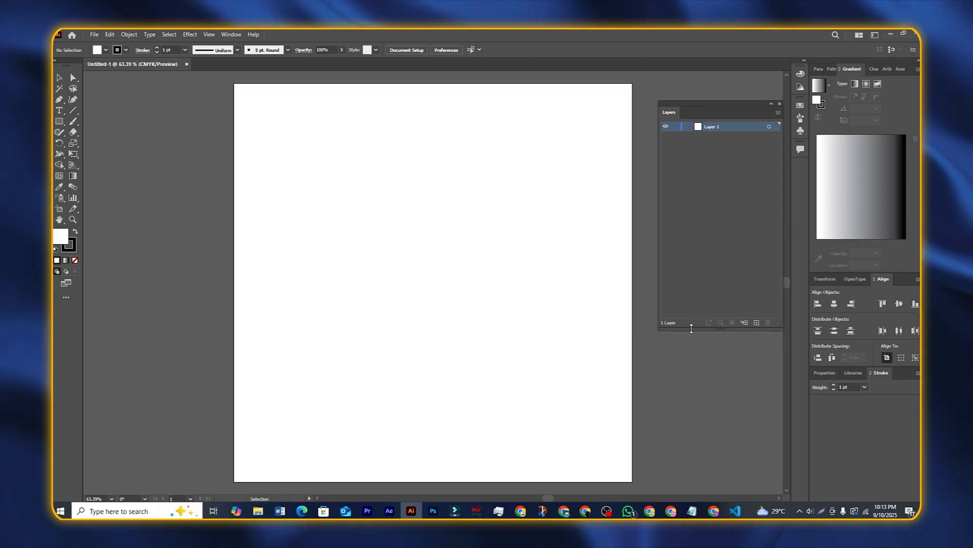
drag(691, 329, 691, 349)
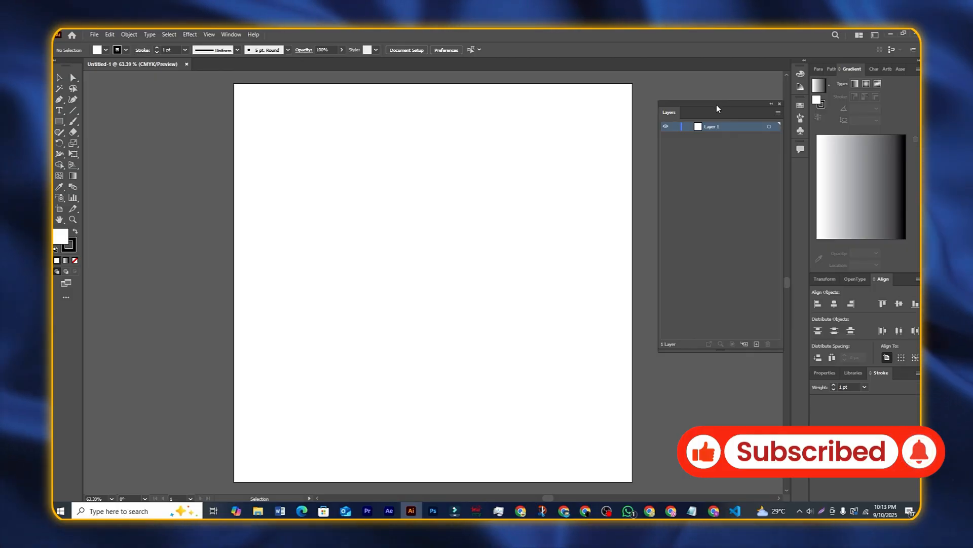
drag(717, 108, 697, 104)
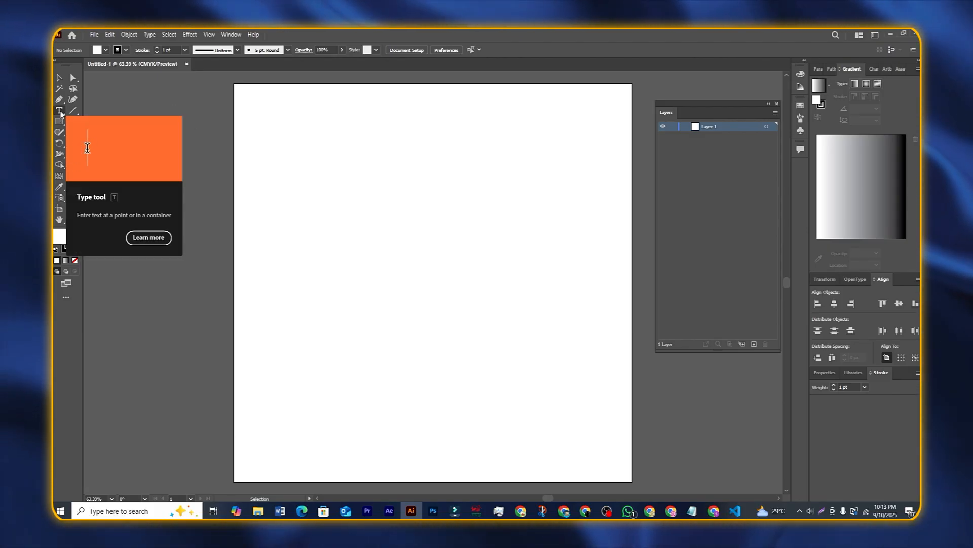
Step: Place Lorem ipsum placeholder text on the artboard and scale it up
click(60, 111)
click(290, 220)
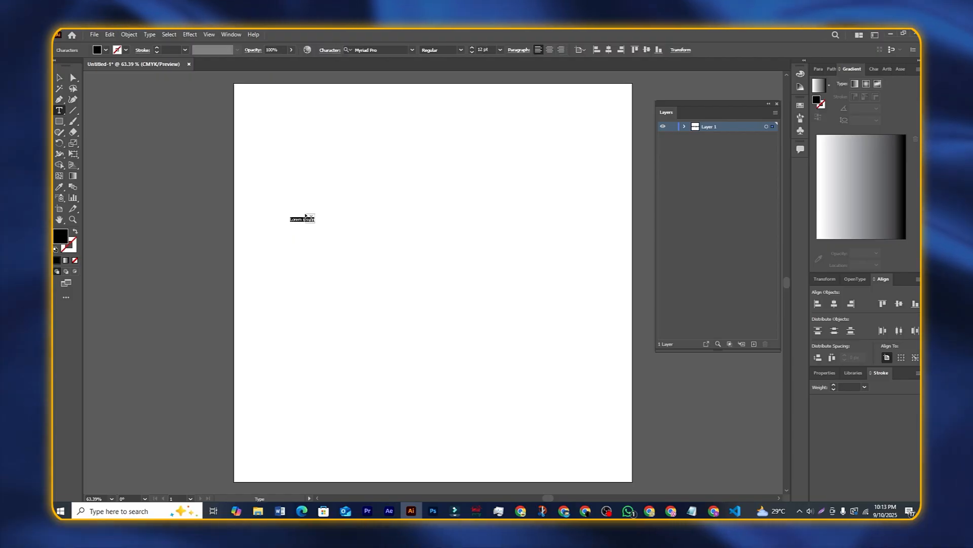
key(Escape)
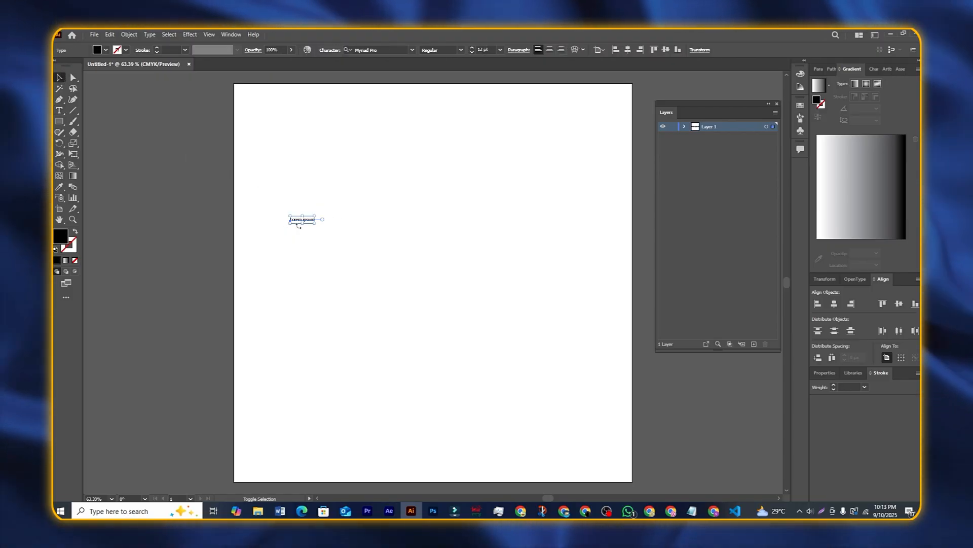
drag(315, 224, 447, 253)
Step: Replace the placeholder with MIDUL, enlarge it to about 287.8 pt and centre it
key(t)
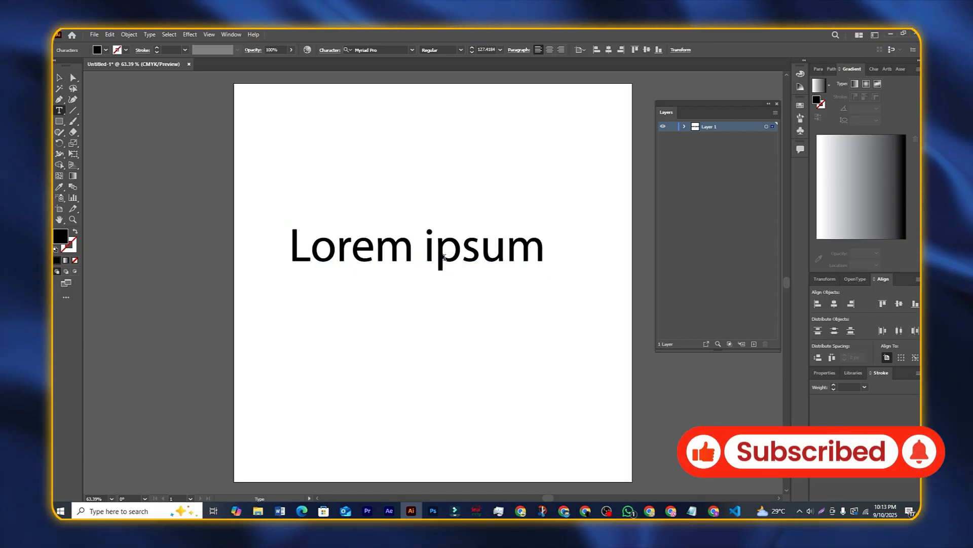
click(435, 248)
key(ctrl+a)
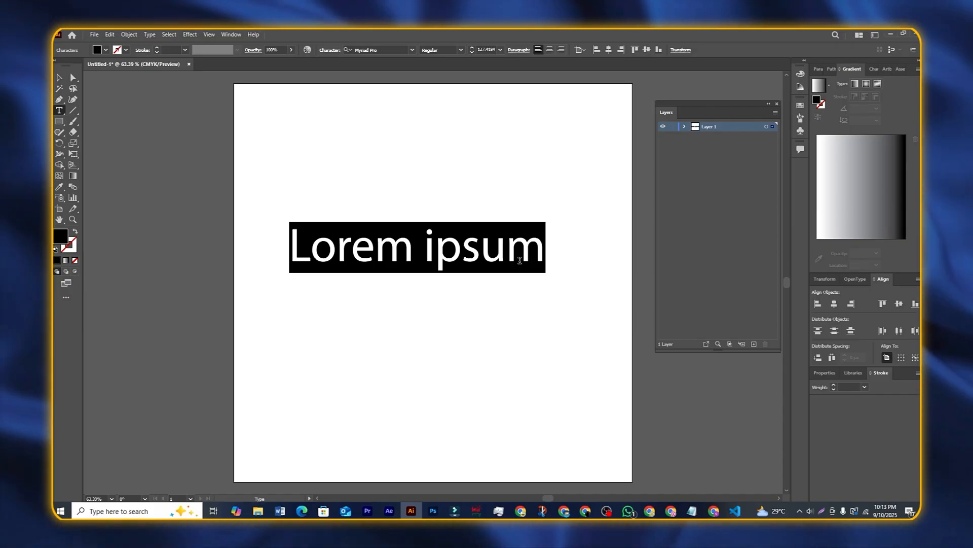
text(MIDUL)
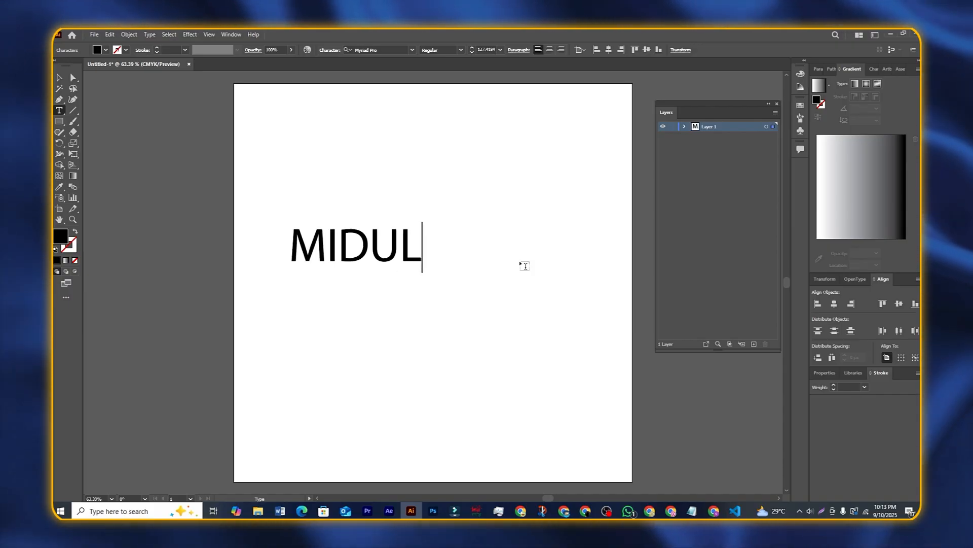
click(60, 79)
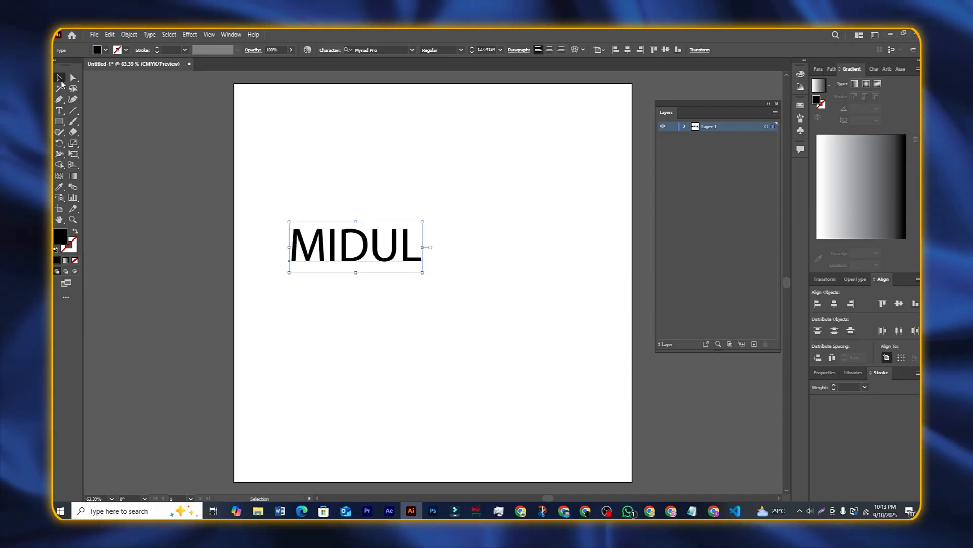
drag(422, 273, 590, 337)
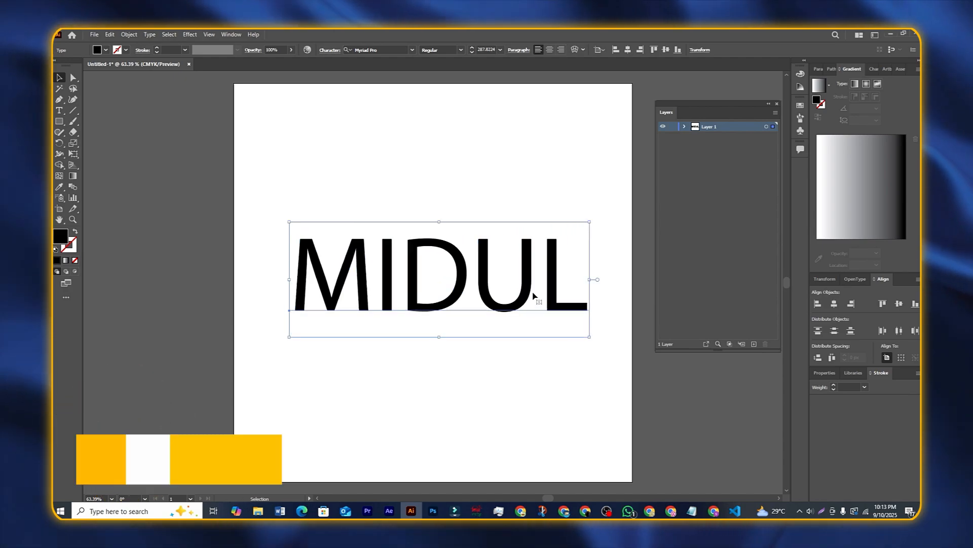
drag(533, 295, 398, 264)
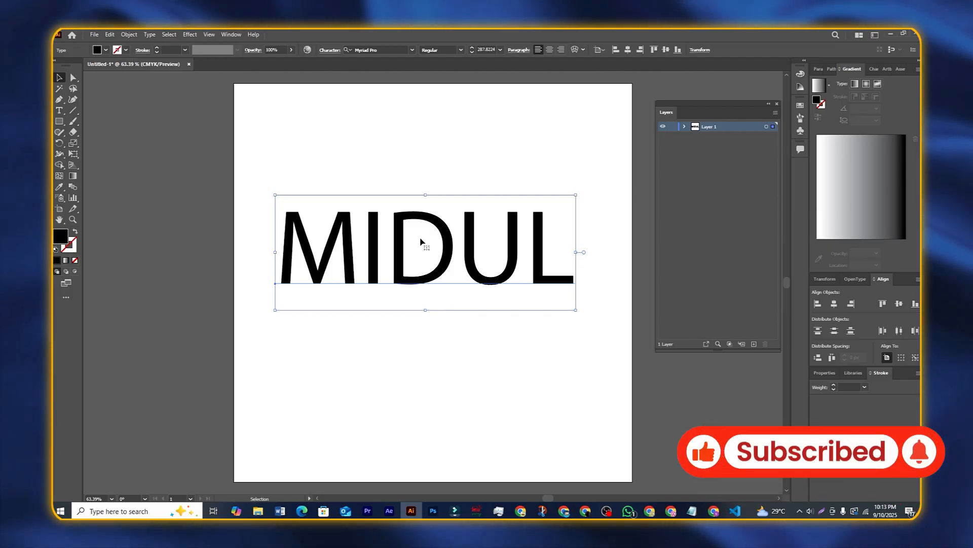
drag(421, 243, 427, 243)
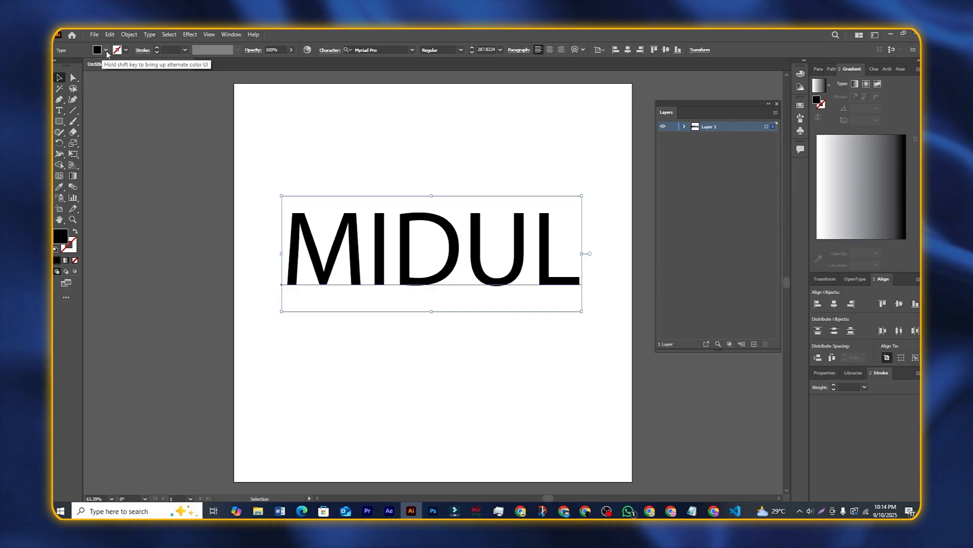
Step: Try dark blue, magenta, red, orange and green swatch fills on MIDUL, ending on darker blue
click(100, 52)
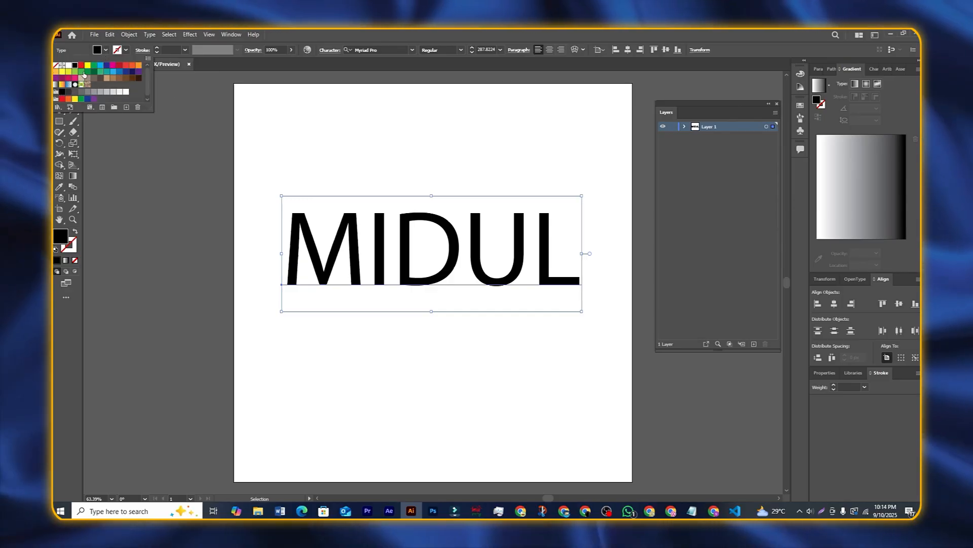
click(108, 66)
click(113, 65)
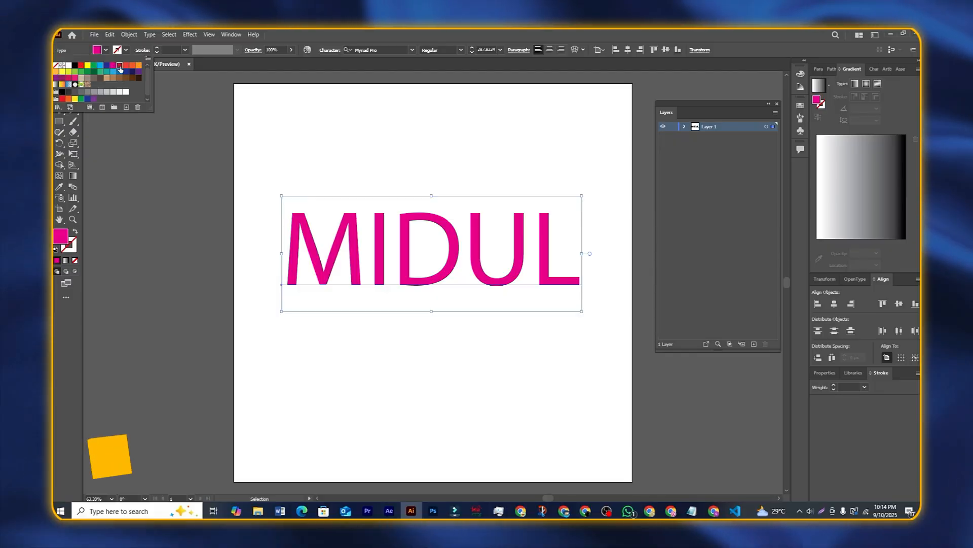
click(126, 66)
click(132, 66)
click(139, 66)
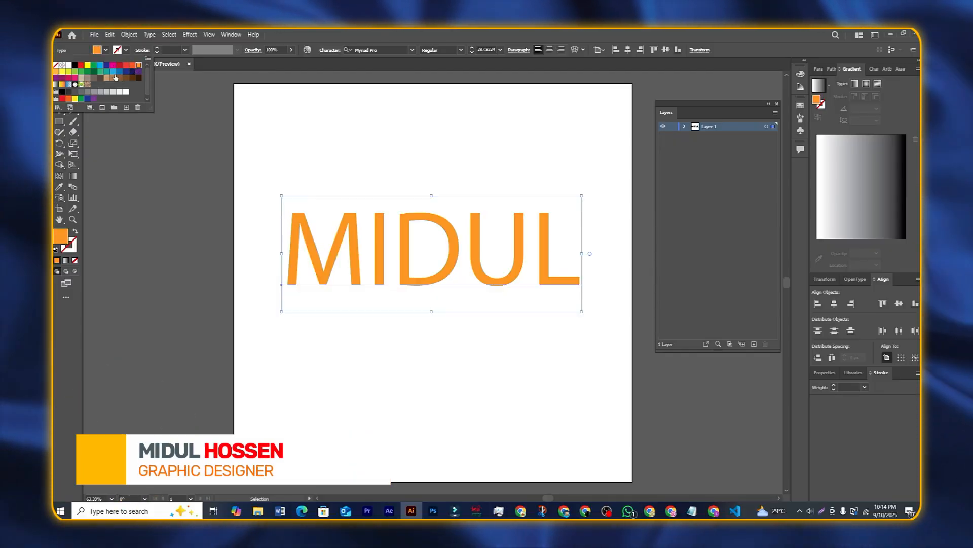
click(101, 72)
click(120, 72)
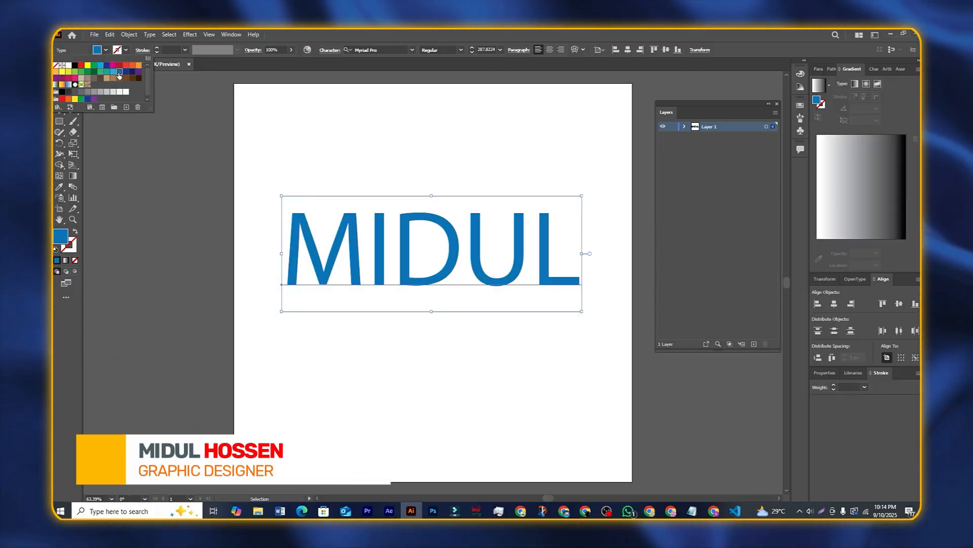
Step: In the fill Color Picker, try purple, pink and green before settling on pure red FF0000
double_click(60, 237)
drag(501, 115, 558, 175)
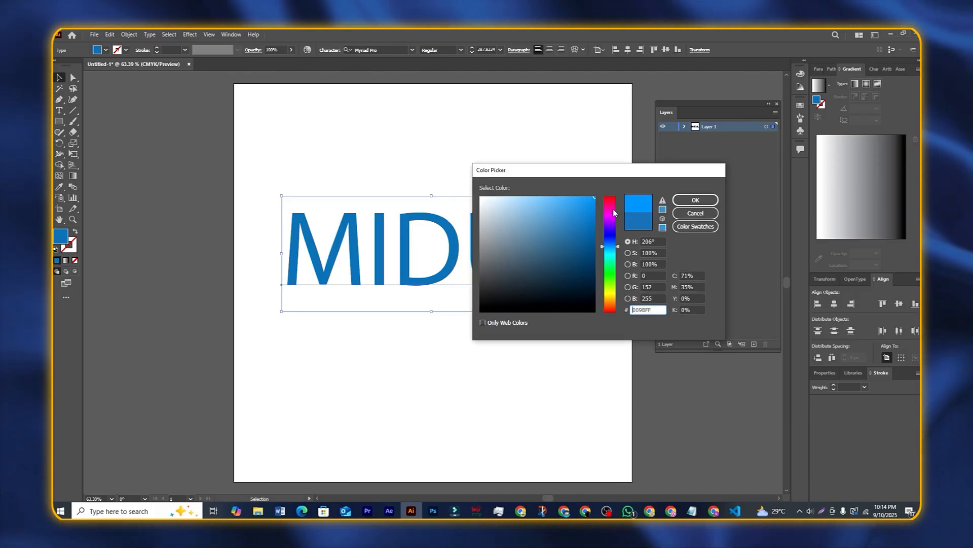
mouse_move(609, 246)
mouse_down()
mouse_move(610, 206)
mouse_move(610, 223)
mouse_move(589, 219)
mouse_move(582, 200)
mouse_move(591, 209)
mouse_move(568, 234)
mouse_up()
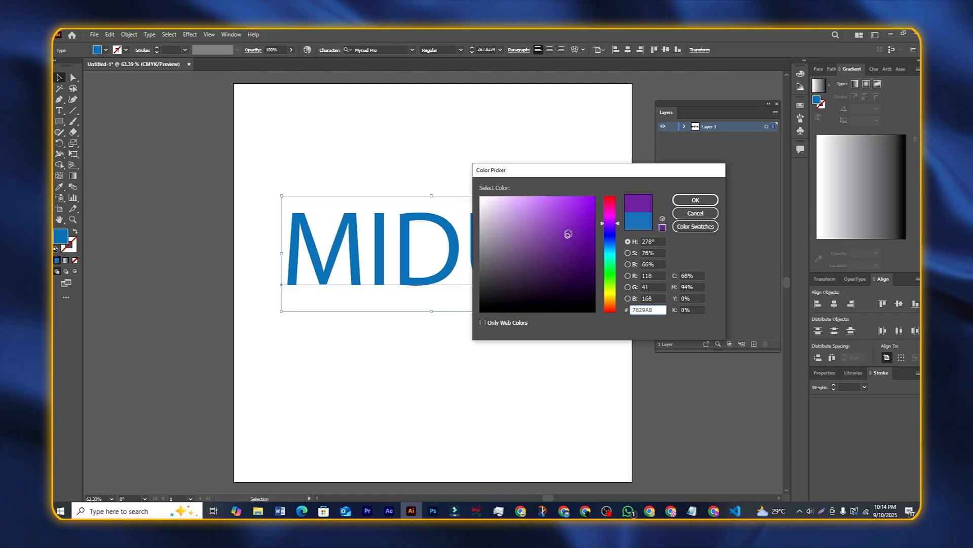
mouse_move(566, 199)
mouse_down()
mouse_move(437, 148)
mouse_move(285, 156)
mouse_move(562, 175)
mouse_up()
click(610, 205)
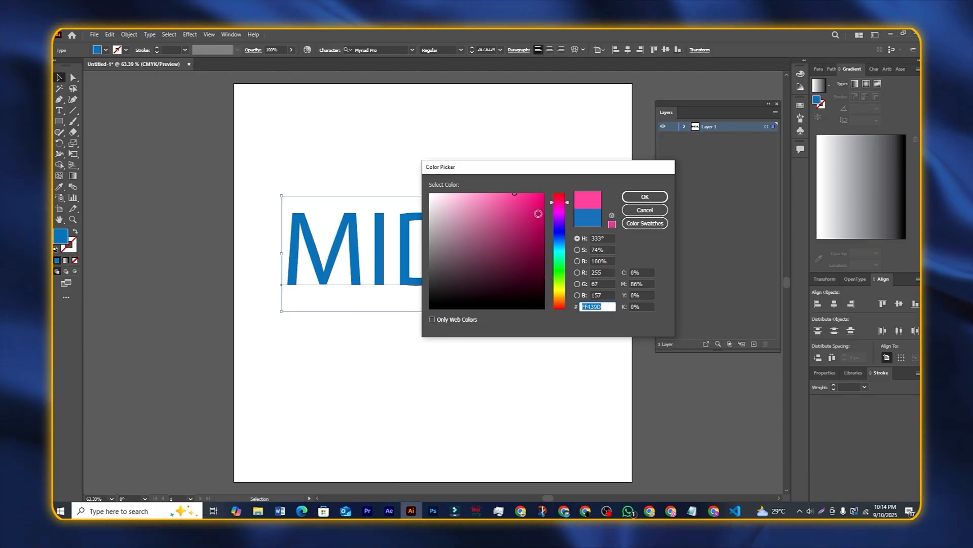
drag(527, 197, 545, 193)
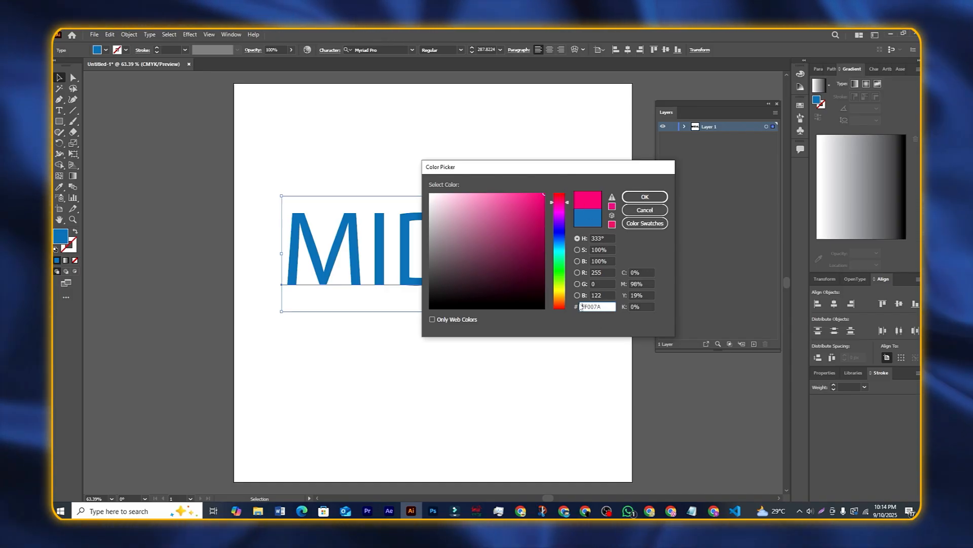
click(563, 276)
drag(564, 277, 565, 271)
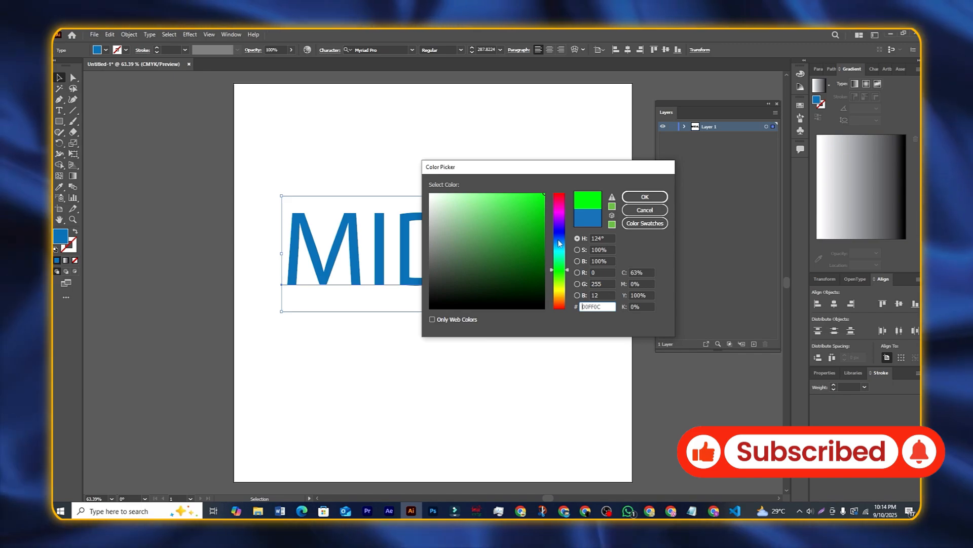
drag(541, 207, 557, 234)
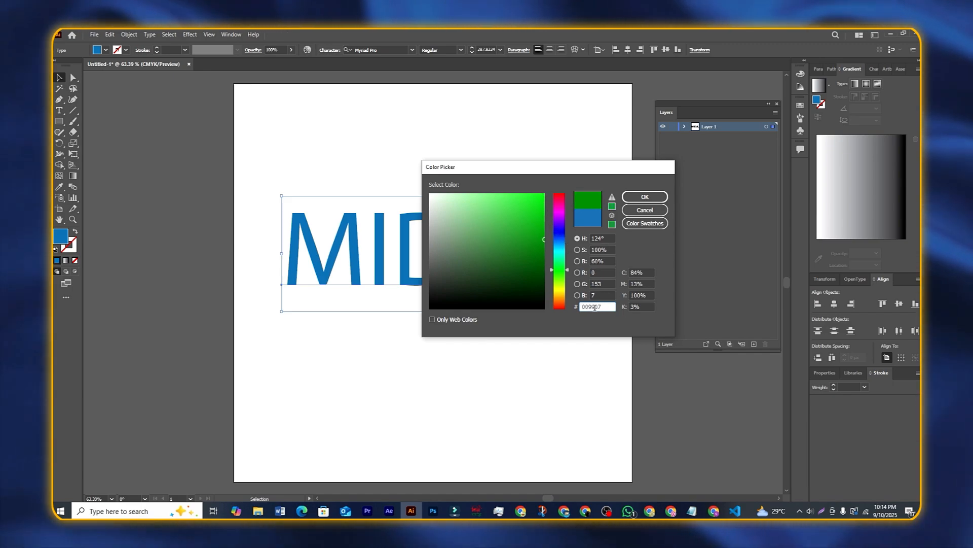
drag(559, 166, 542, 251)
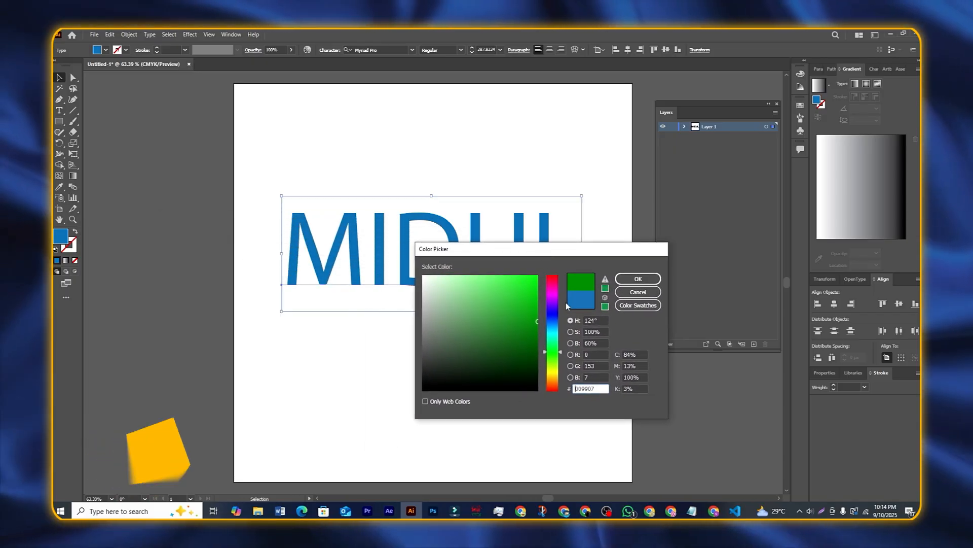
drag(586, 255, 480, 293)
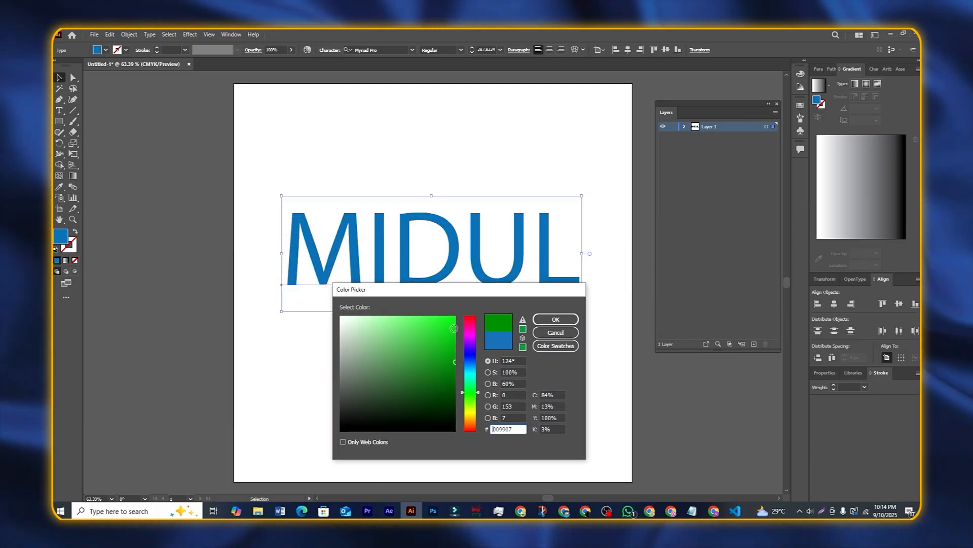
mouse_move(471, 339)
mouse_down()
mouse_move(476, 311)
mouse_move(456, 314)
mouse_move(504, 271)
mouse_move(500, 290)
mouse_up()
Step: Apply the red fill, move MIDUL near the artboard top, and keep Align to Artboard
click(571, 319)
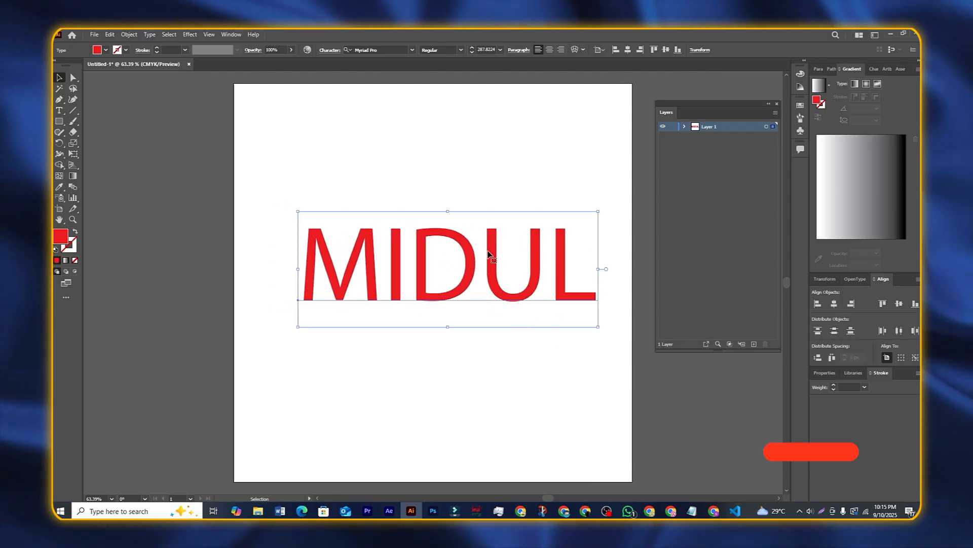
drag(488, 253, 476, 250)
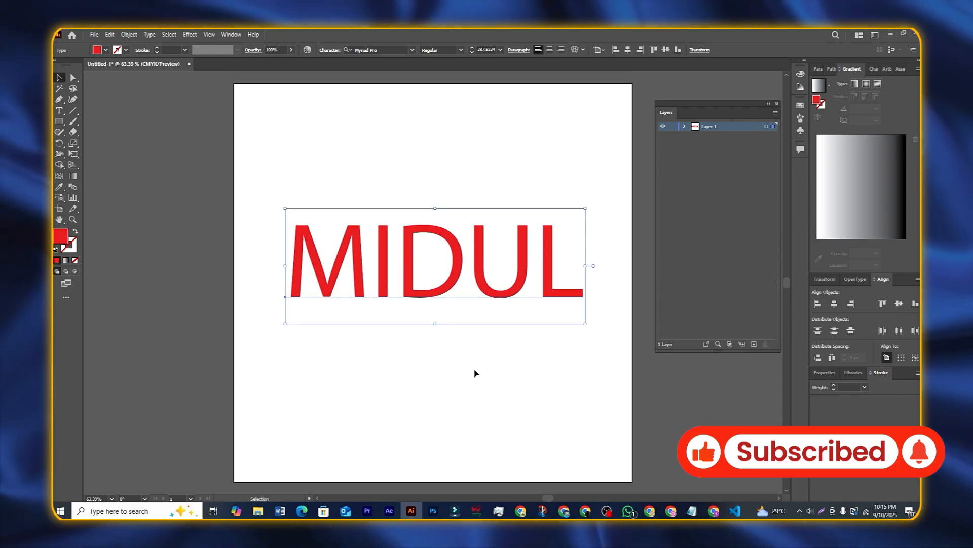
drag(428, 253, 388, 153)
drag(399, 186, 405, 186)
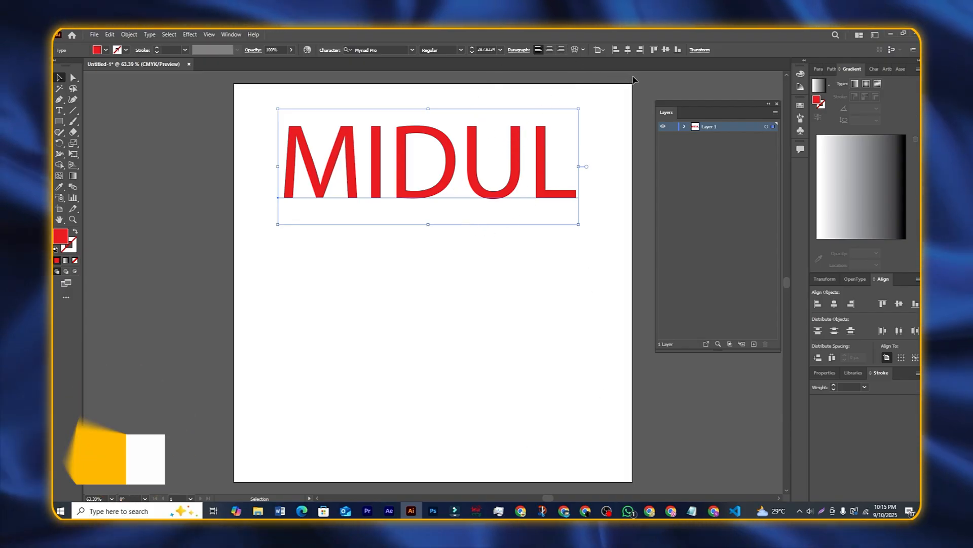
click(603, 50)
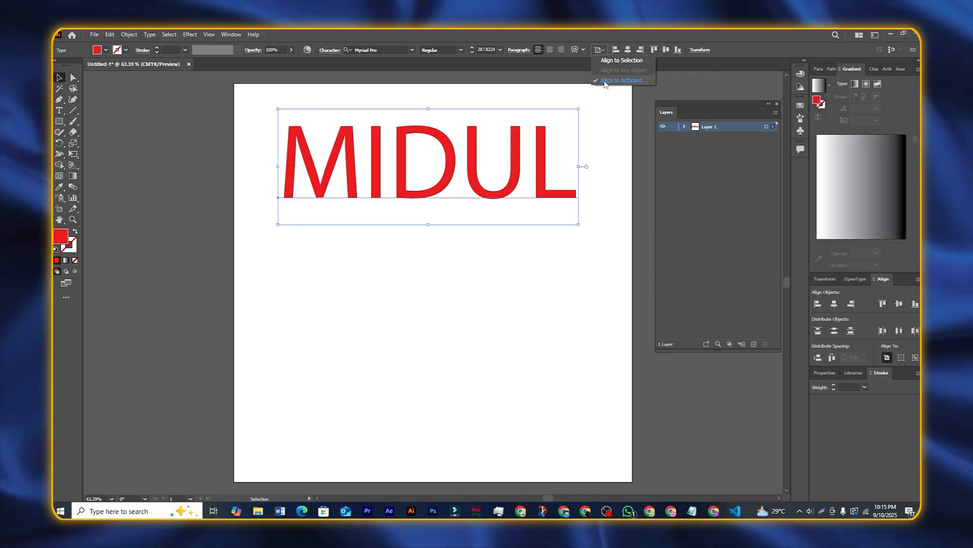
click(619, 81)
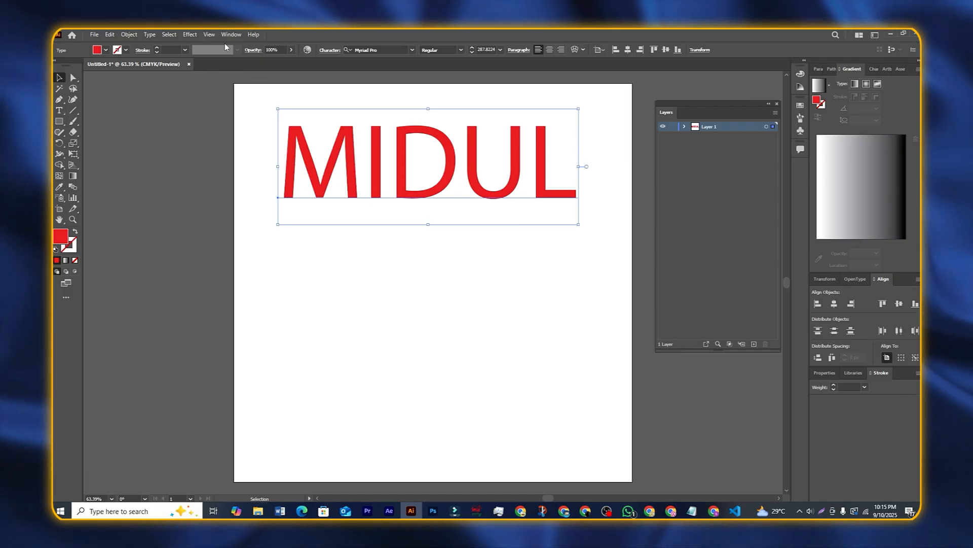
Step: Show the Align panel from the Window menu and float it beside the artboard
click(230, 35)
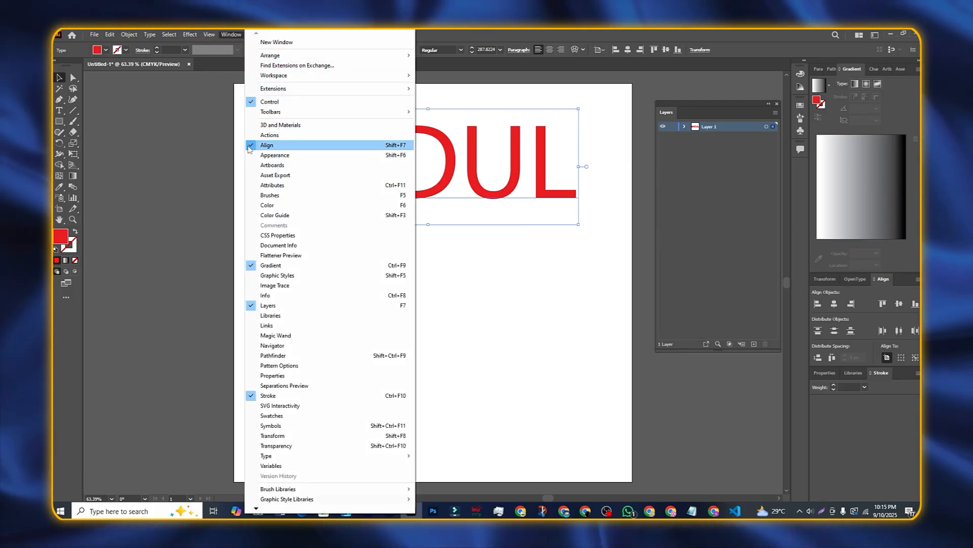
click(248, 145)
click(231, 36)
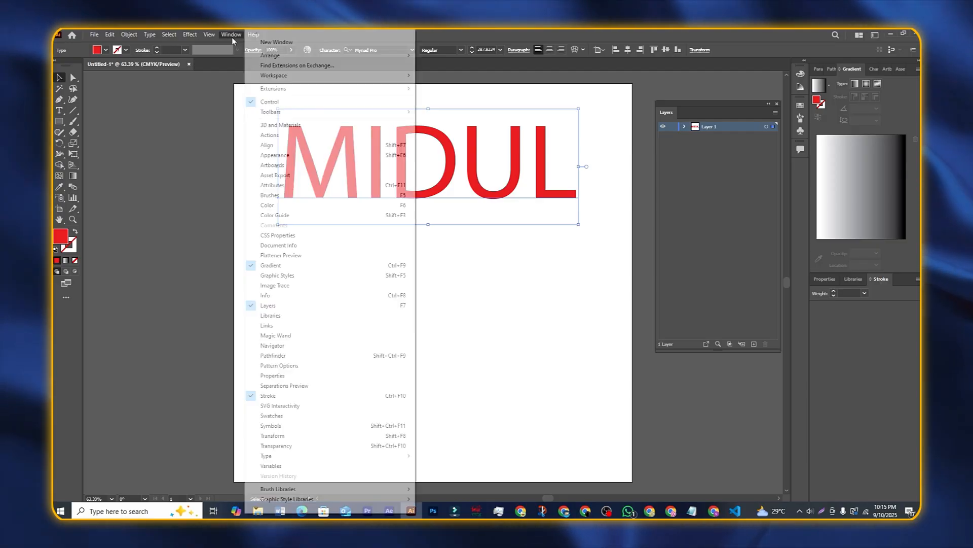
click(264, 145)
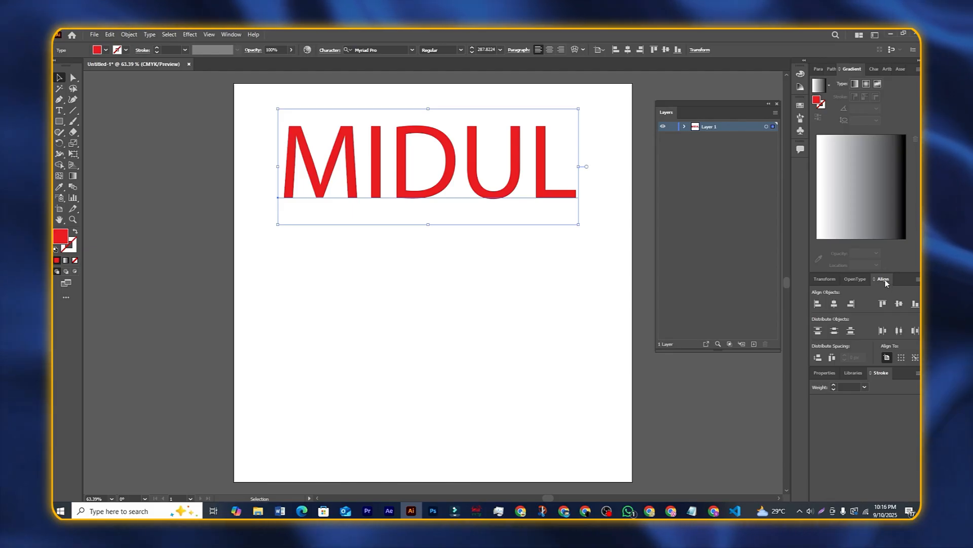
drag(885, 278, 121, 234)
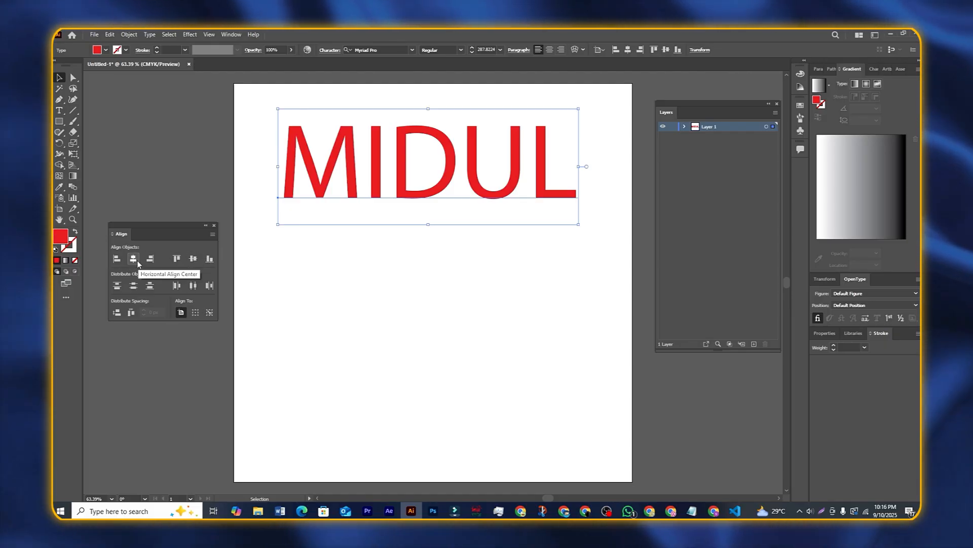
Step: Test left, right and centre horizontal alignment, leaving MIDUL horizontally centred on the artboard
click(133, 259)
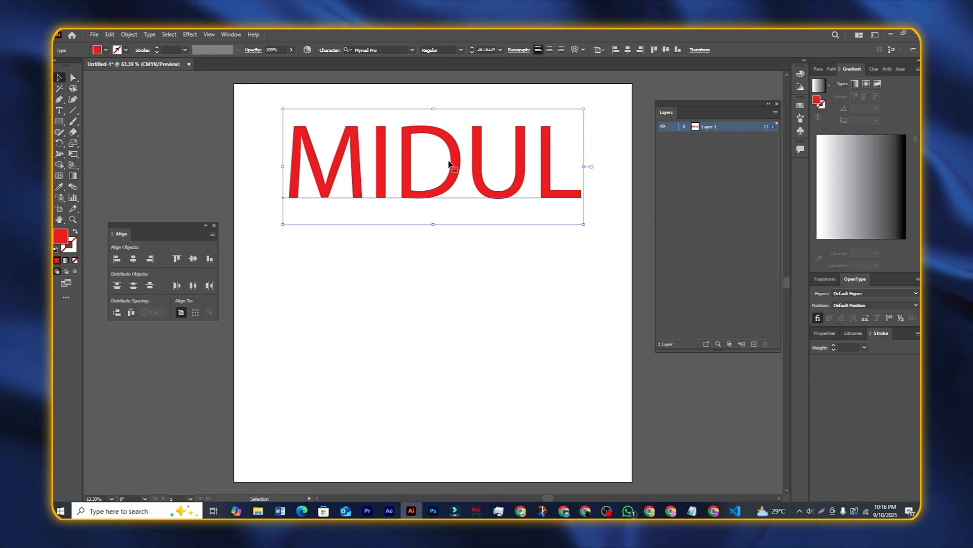
drag(456, 172, 325, 155)
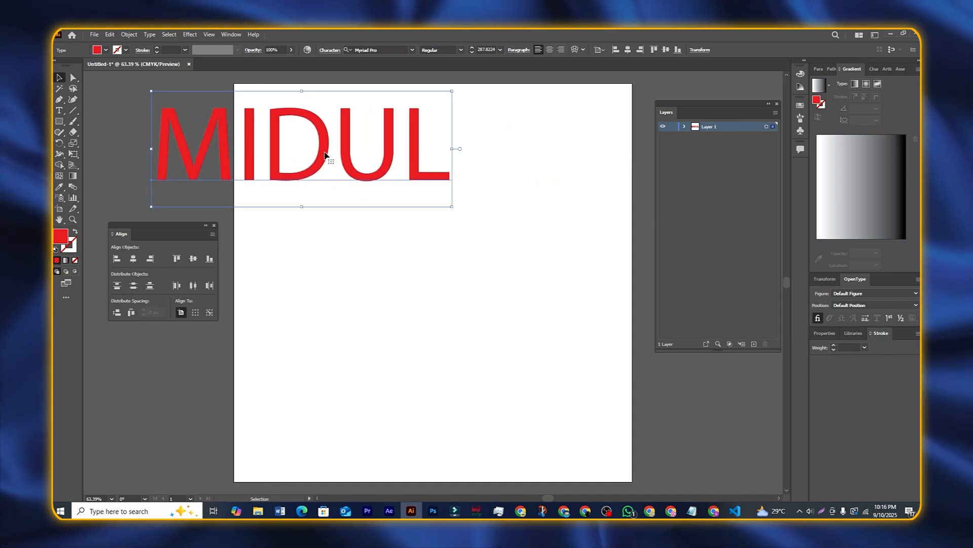
click(133, 260)
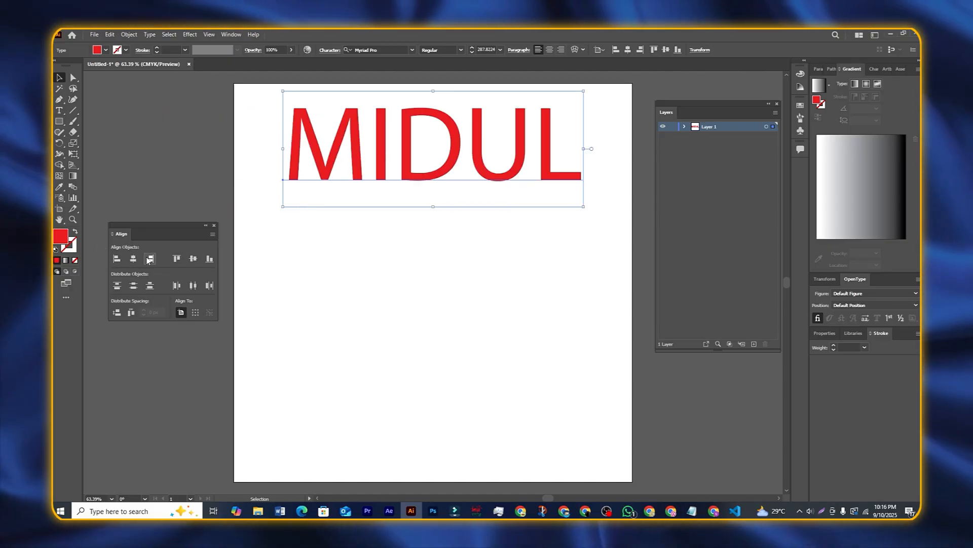
click(150, 259)
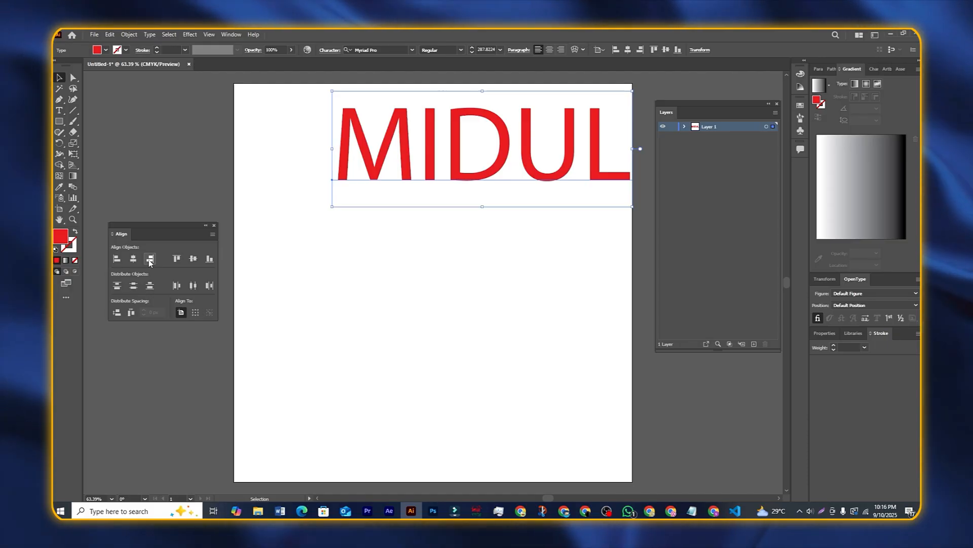
click(118, 259)
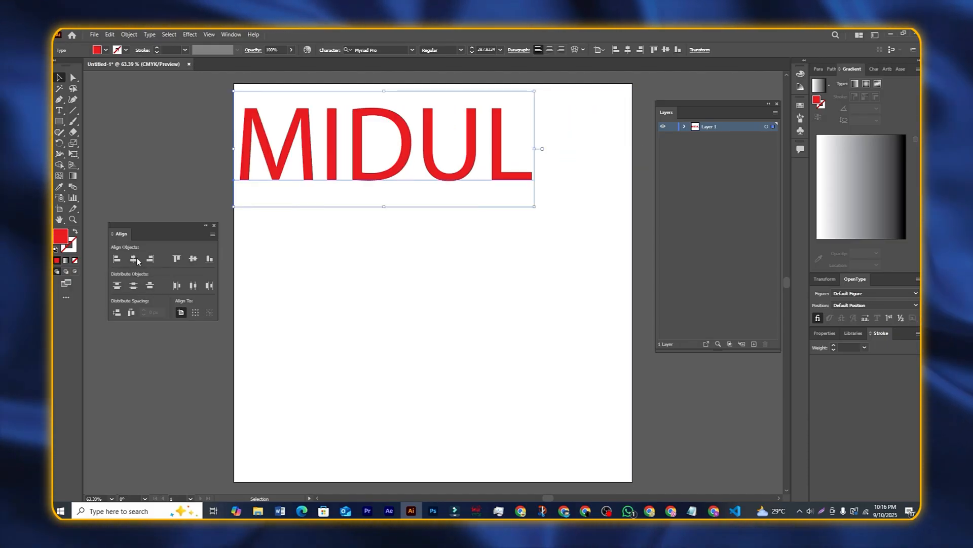
click(135, 261)
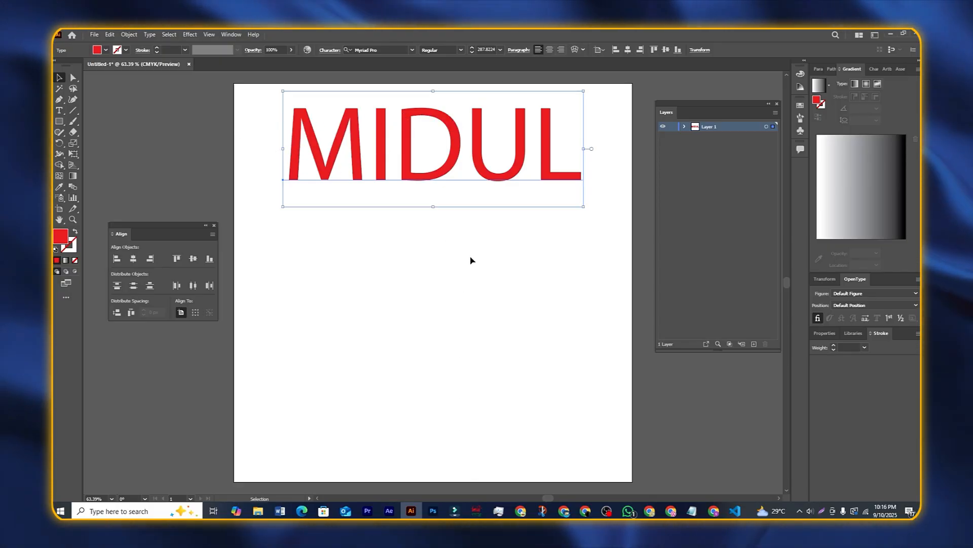
Step: Test vertical centre, top and bottom alignment, leaving MIDUL flush with the artboard's top edge
drag(178, 233, 176, 222)
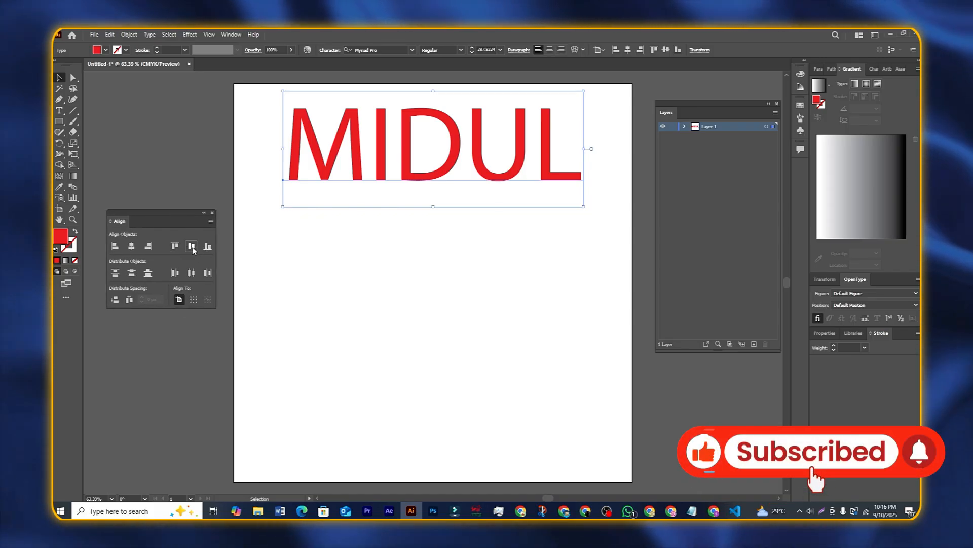
click(192, 247)
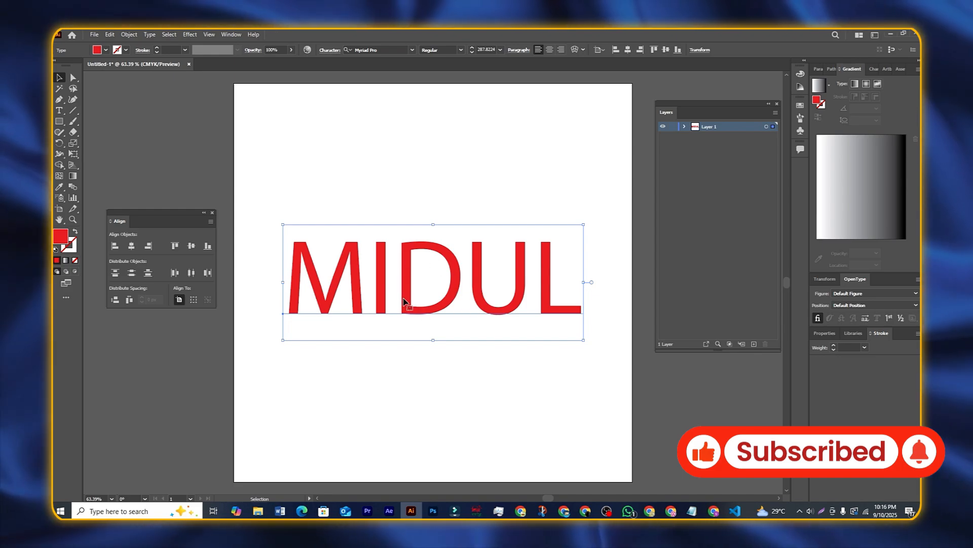
click(174, 246)
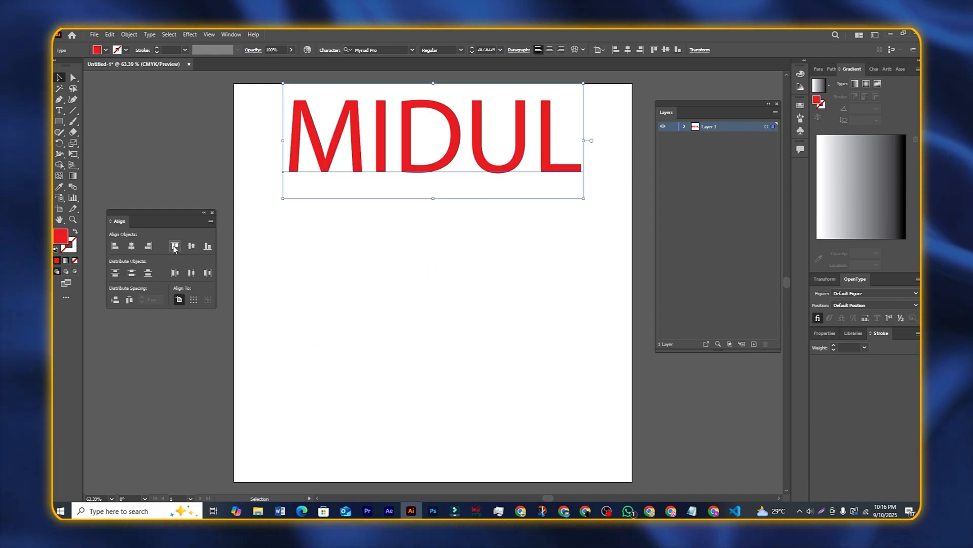
click(207, 247)
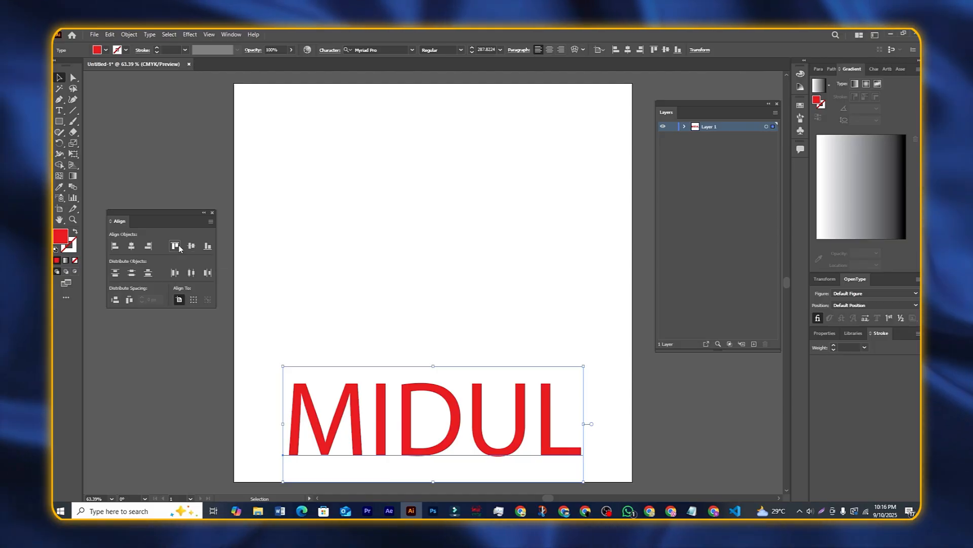
click(178, 246)
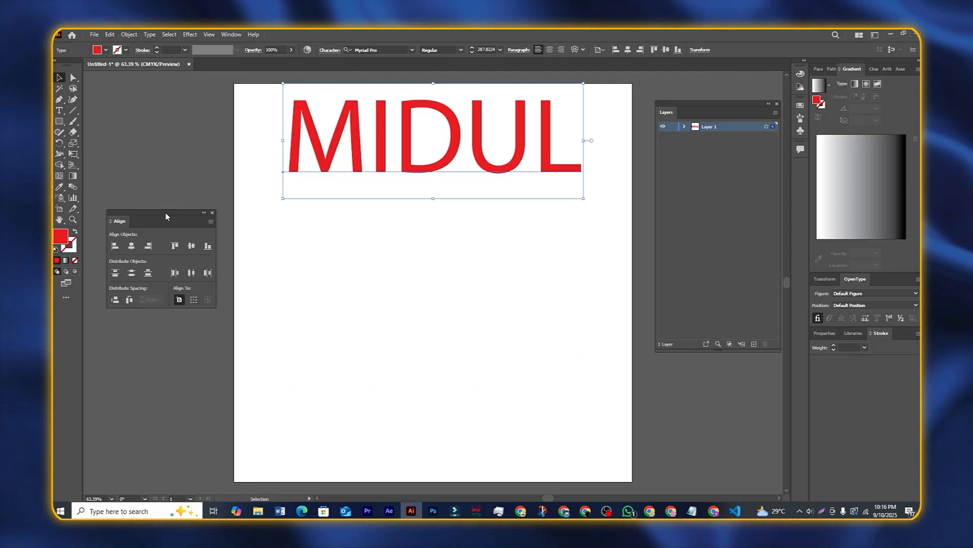
click(170, 194)
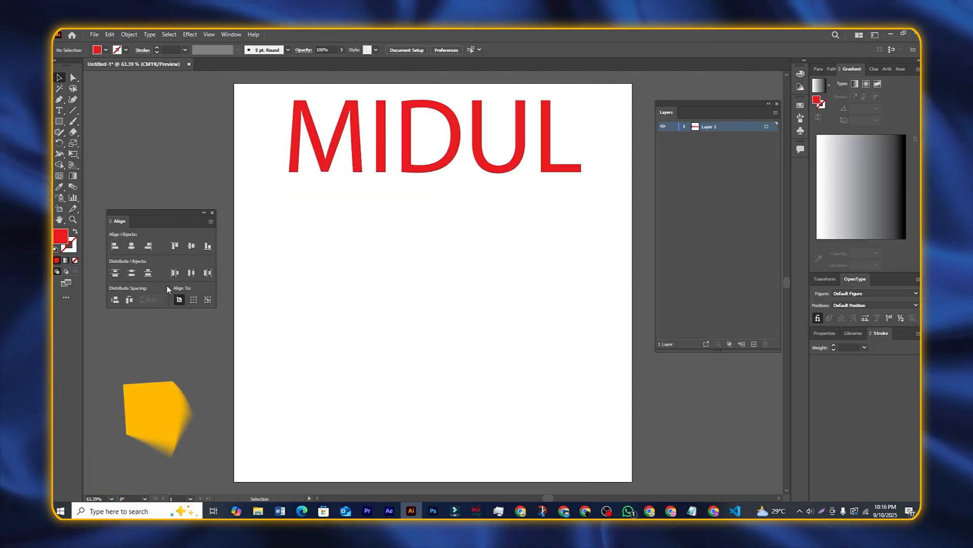
drag(188, 216, 186, 196)
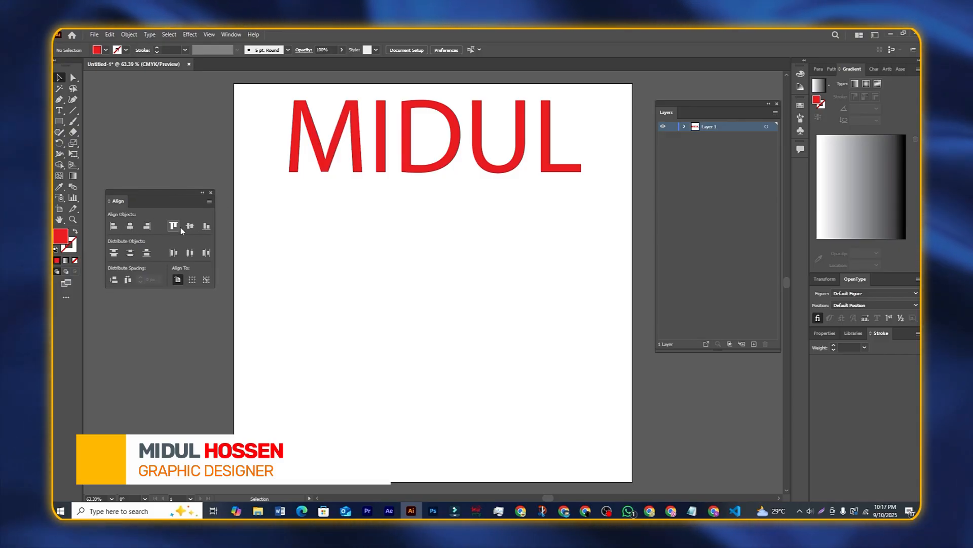
click(294, 167)
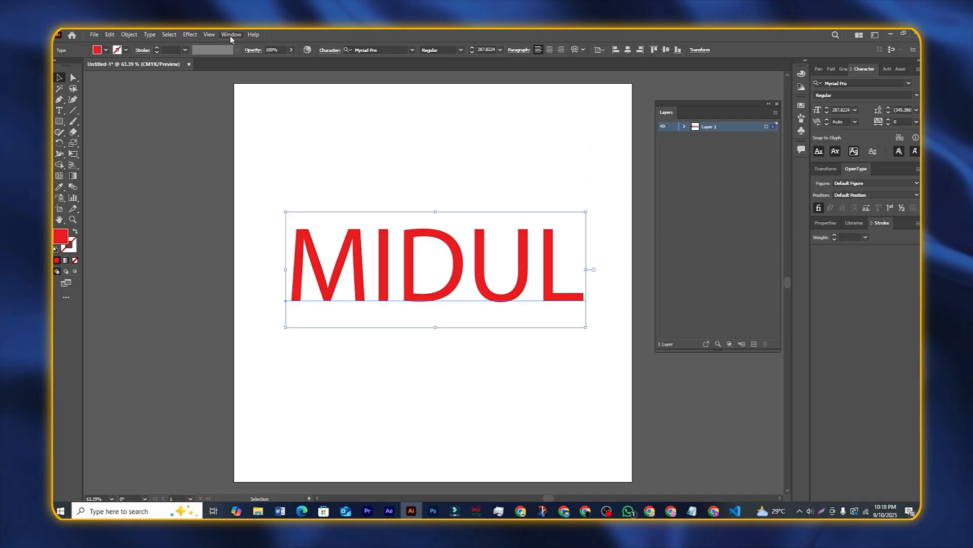
Step: Open the Character panel as a floating panel and nudge MIDUL slightly up
click(231, 35)
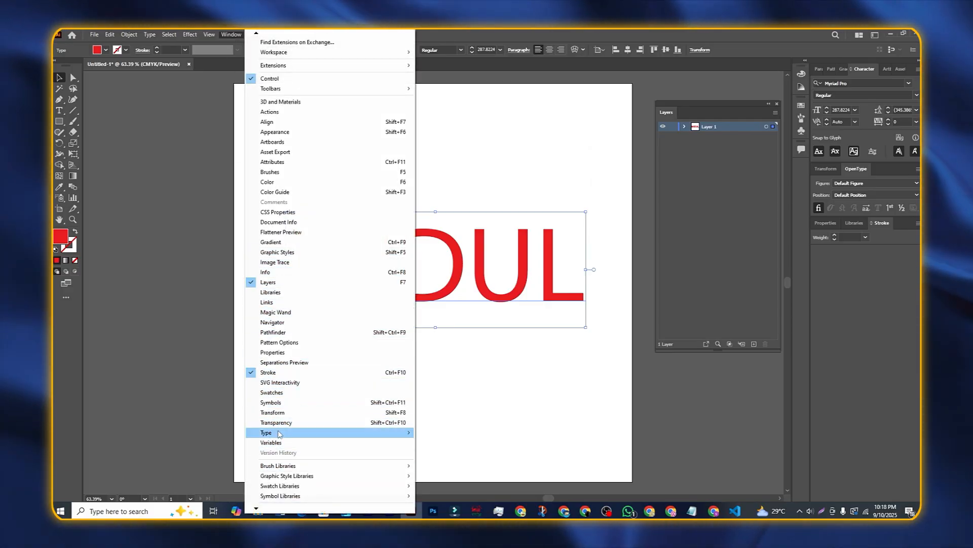
mouse_move(281, 437)
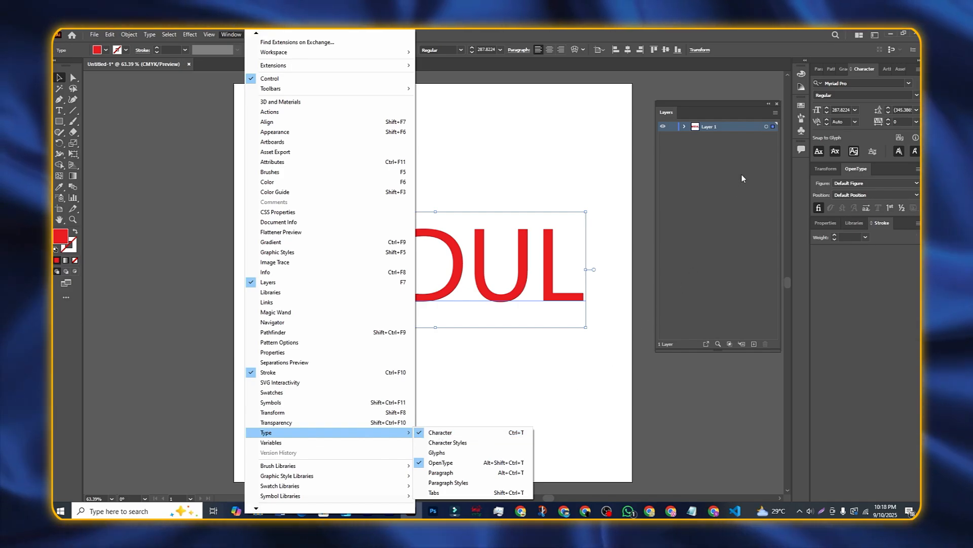
click(707, 104)
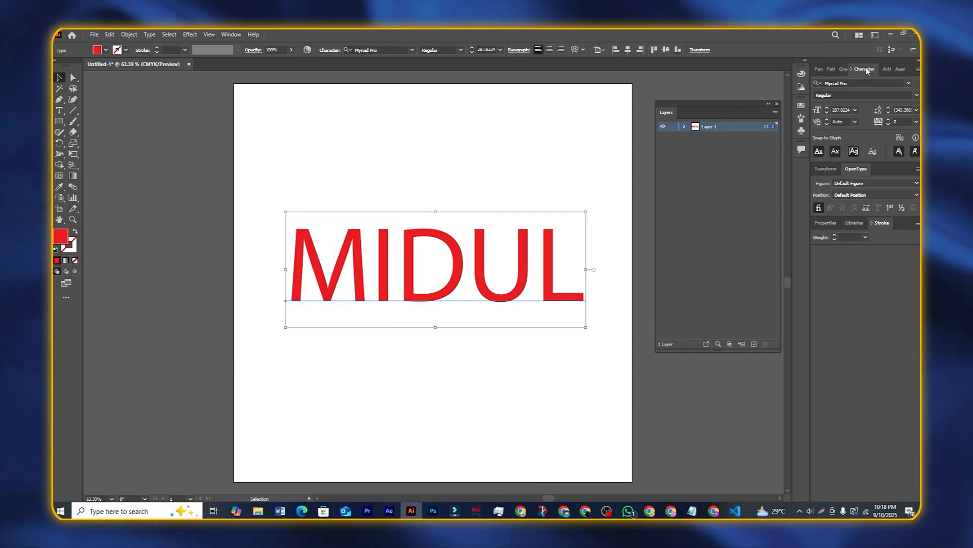
drag(864, 69, 137, 200)
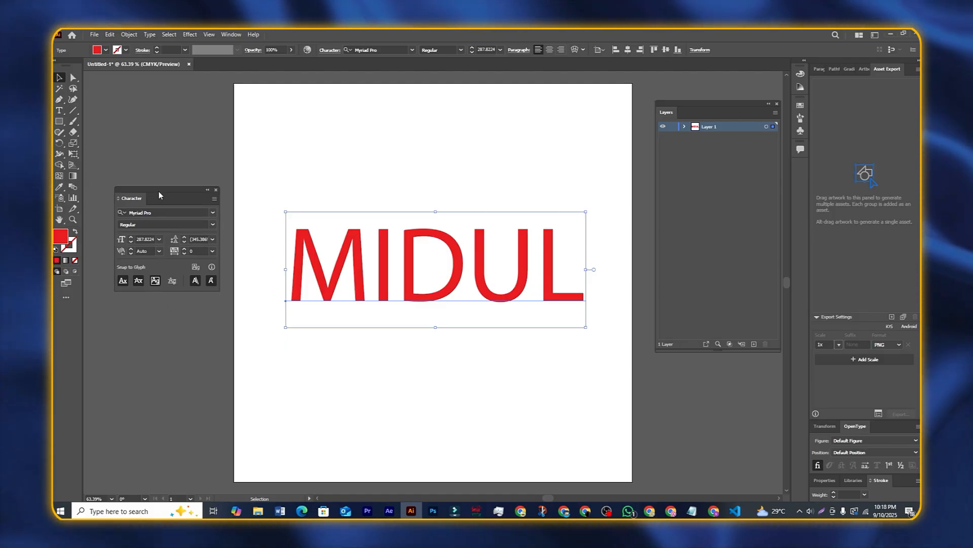
drag(159, 190, 150, 176)
drag(368, 278, 363, 247)
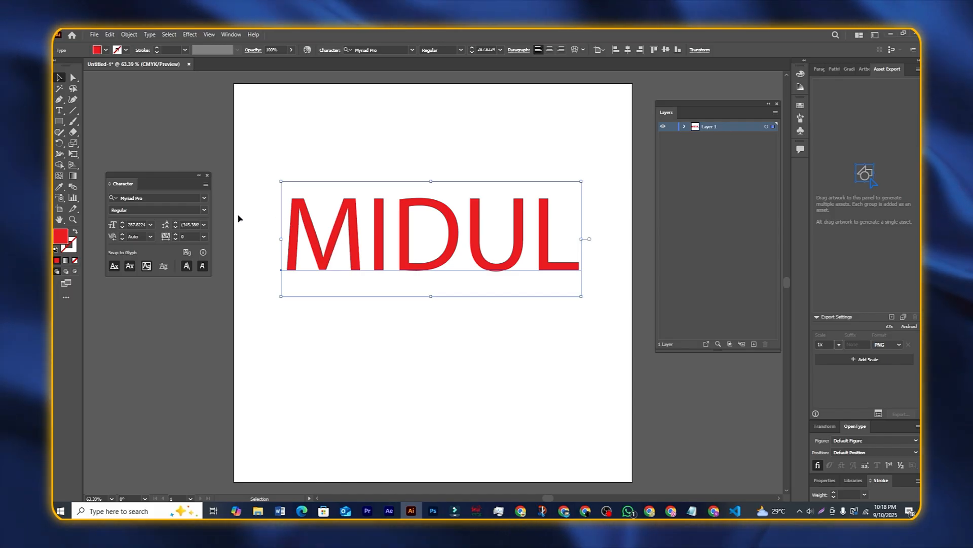
drag(167, 179, 169, 171)
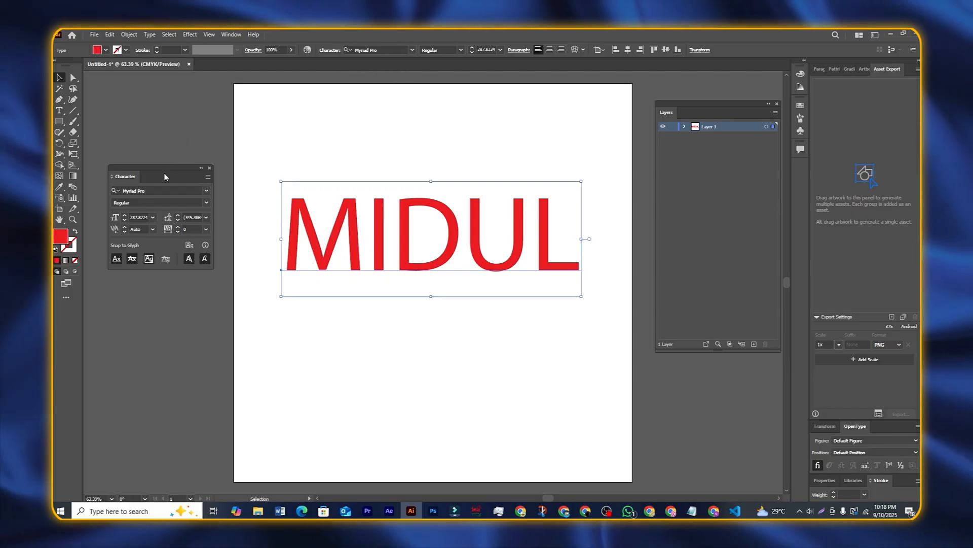
drag(163, 172, 161, 168)
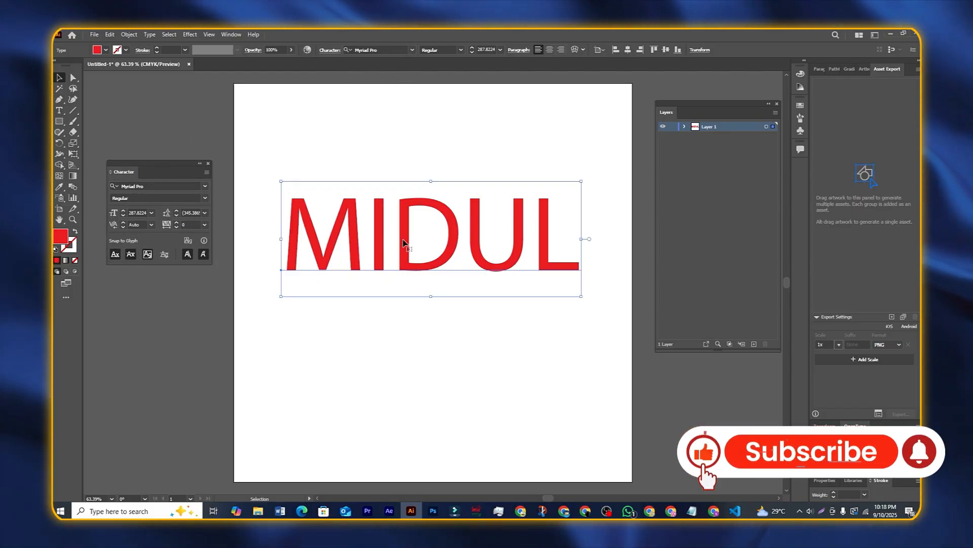
Step: Change MIDUL's font from Myriad Pro to Bambino Black
click(199, 188)
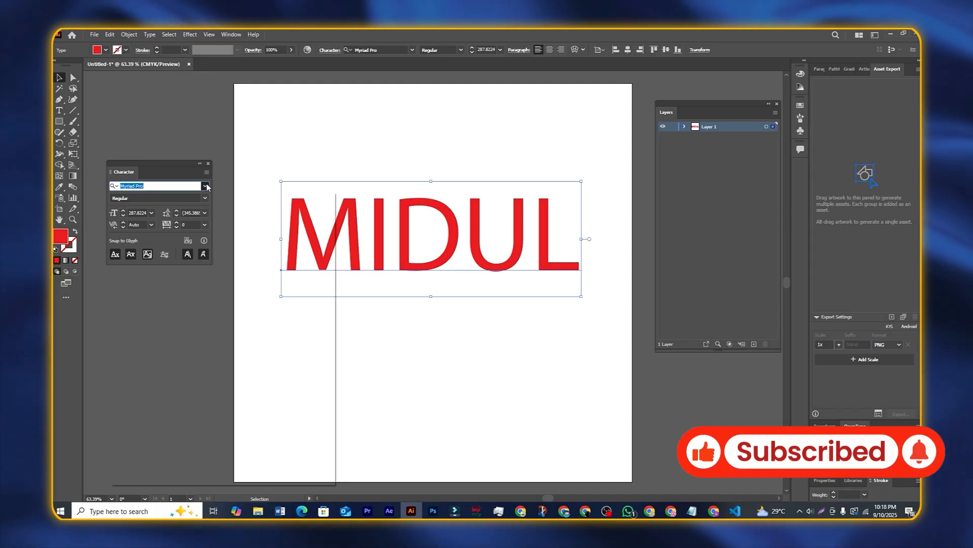
click(205, 186)
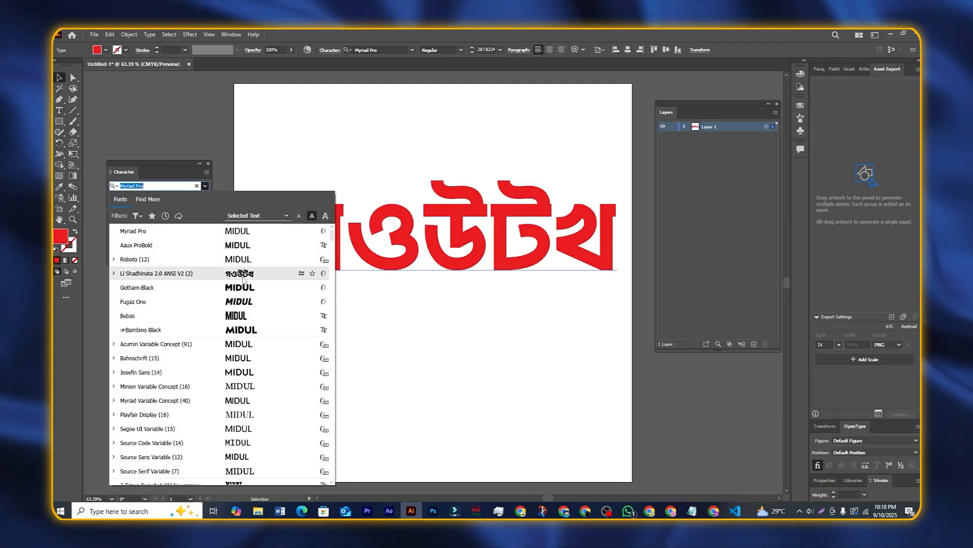
scroll(253, 401, down, 4)
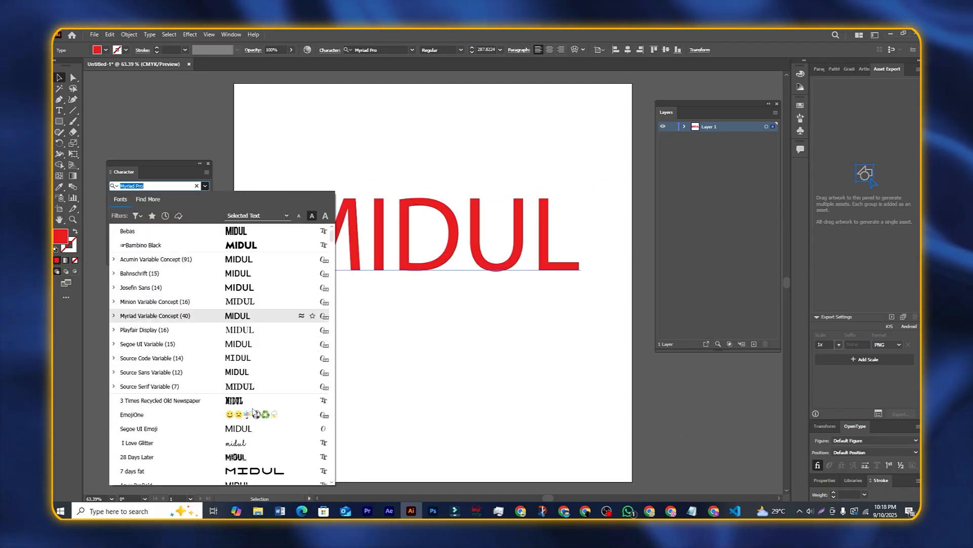
scroll(253, 406, up, 4)
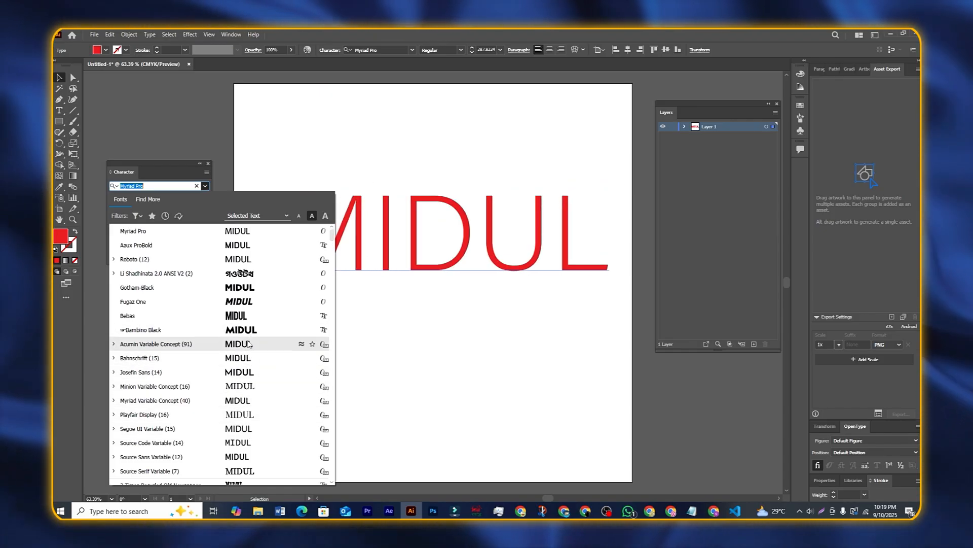
click(248, 334)
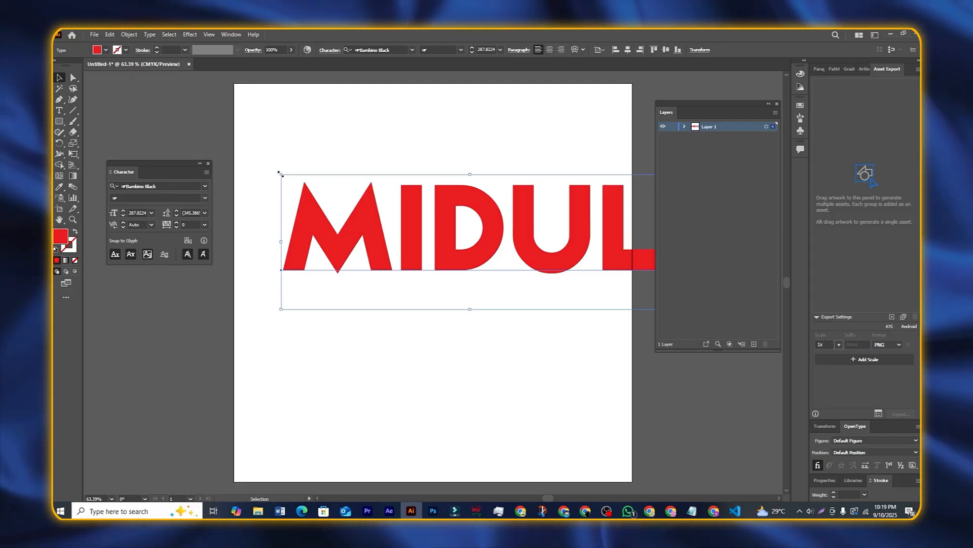
Step: Scale MIDUL down to about 202.5 pt and reposition it within the artboard
drag(281, 175, 362, 208)
drag(514, 264, 438, 249)
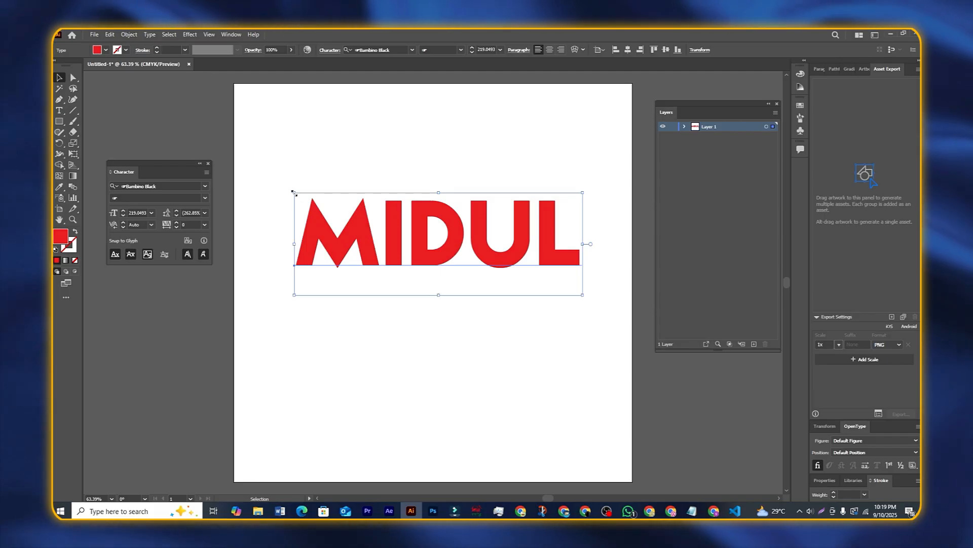
mouse_move(294, 191)
mouse_down()
mouse_move(265, 157)
mouse_move(294, 198)
mouse_move(344, 217)
mouse_move(260, 183)
mouse_move(259, 169)
mouse_move(324, 213)
mouse_move(308, 196)
mouse_up()
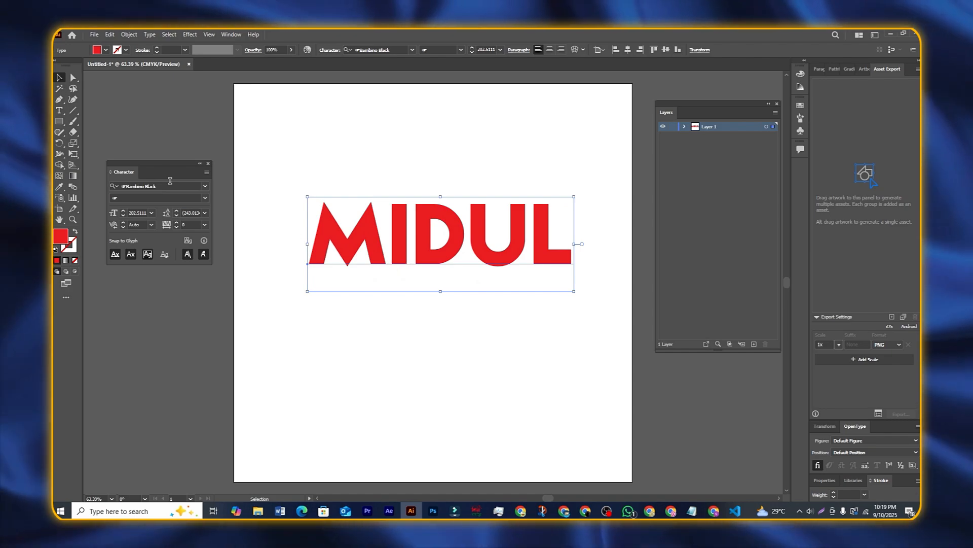
drag(161, 168, 167, 166)
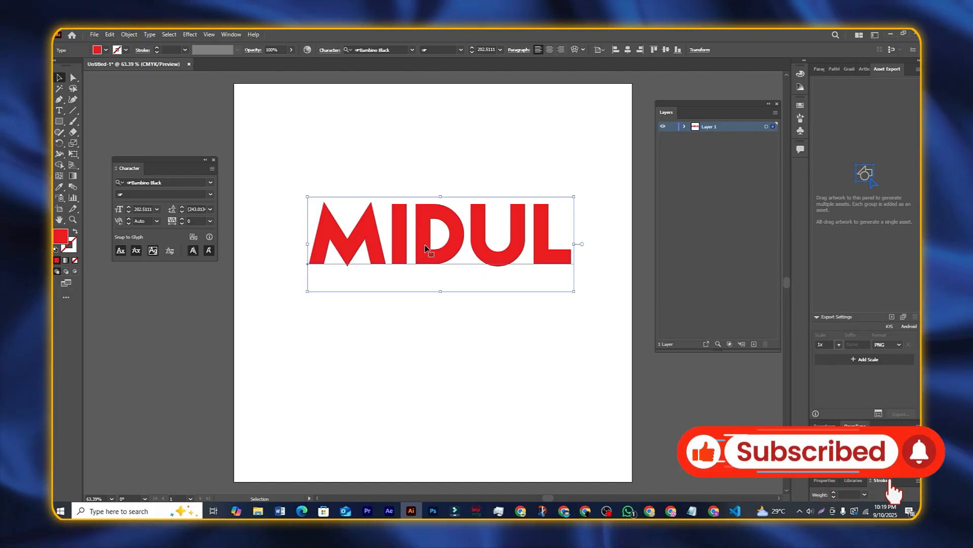
Step: Shift the red headline left and widen its tracking up to 250
drag(426, 249, 414, 240)
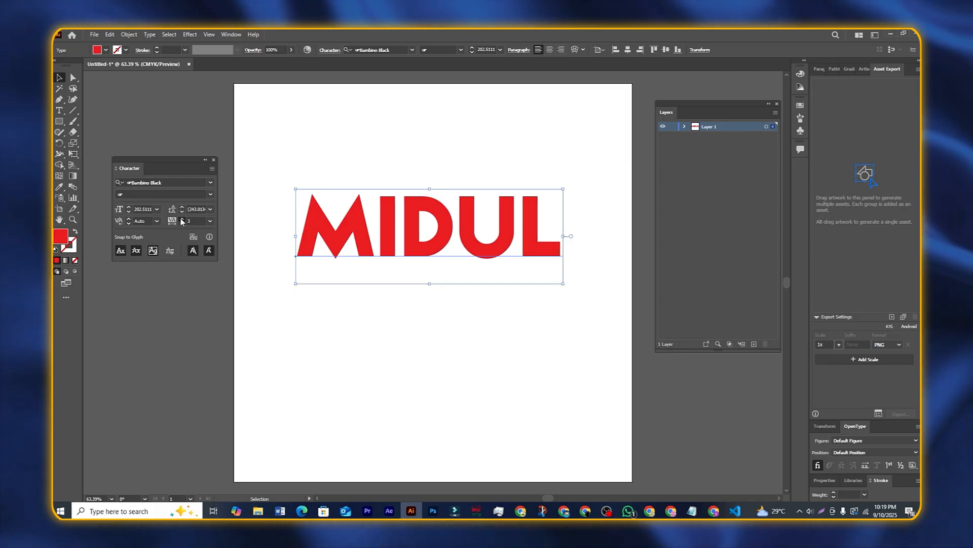
click(182, 218)
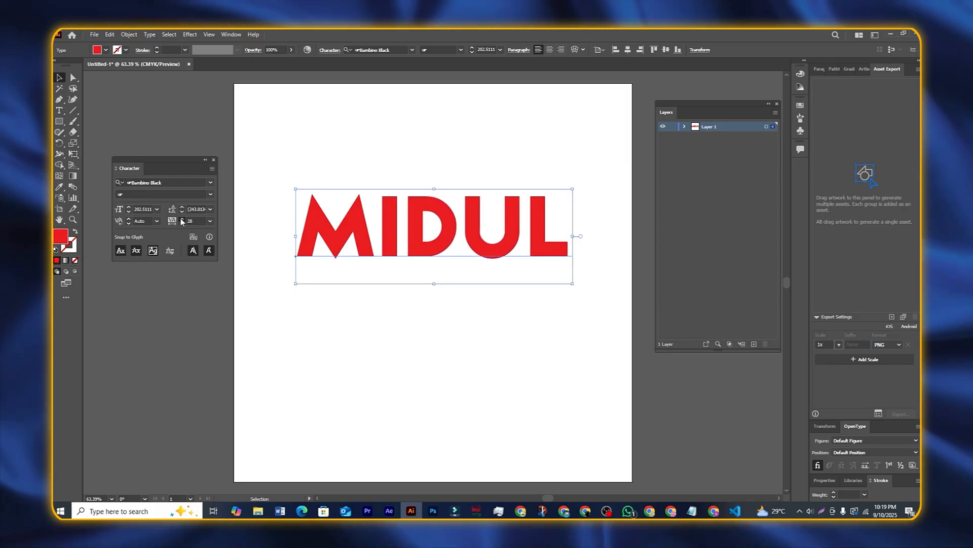
click(182, 219)
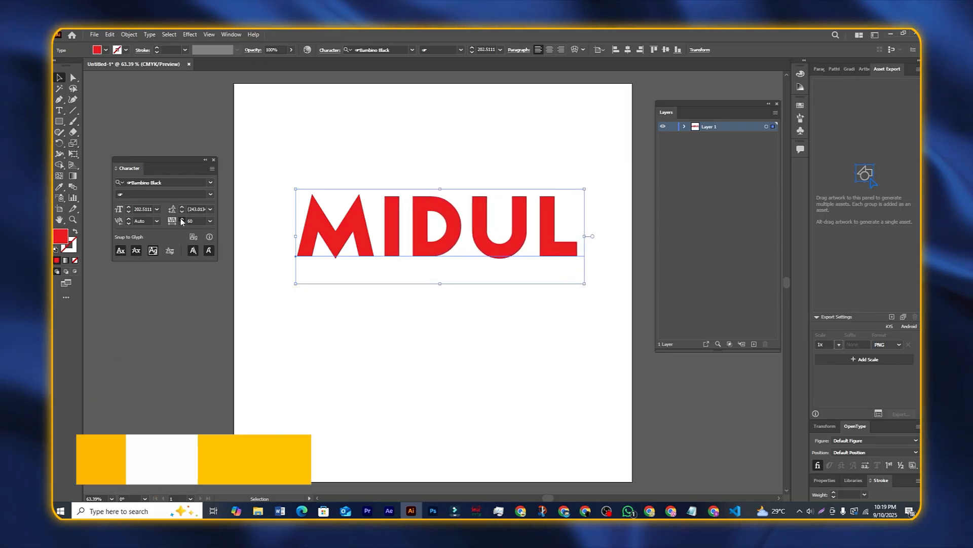
click(182, 218)
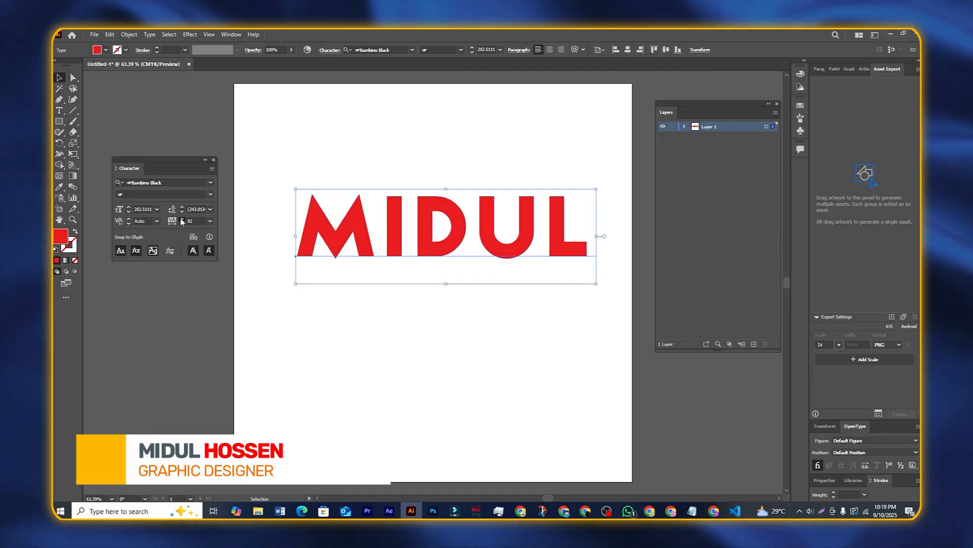
click(182, 219)
click(182, 219)
click(183, 218)
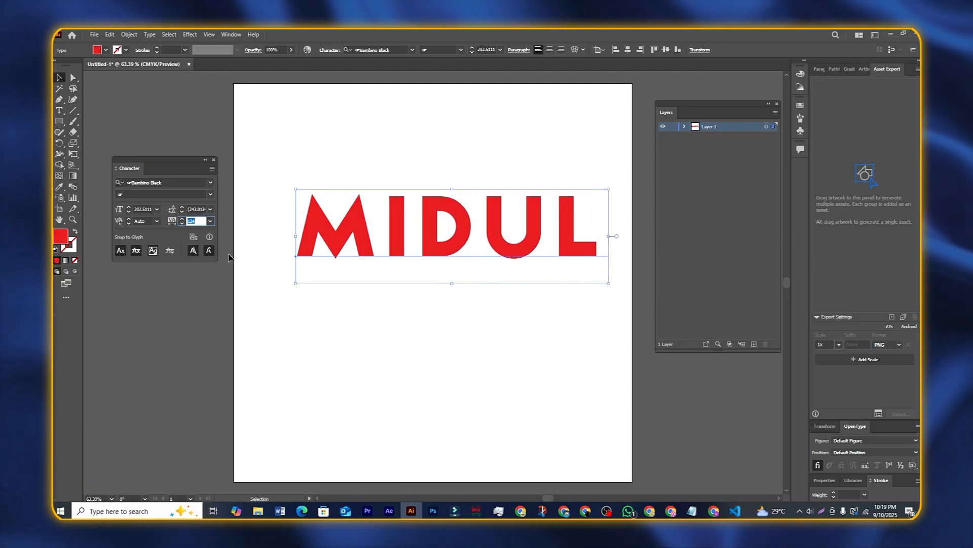
text(1)
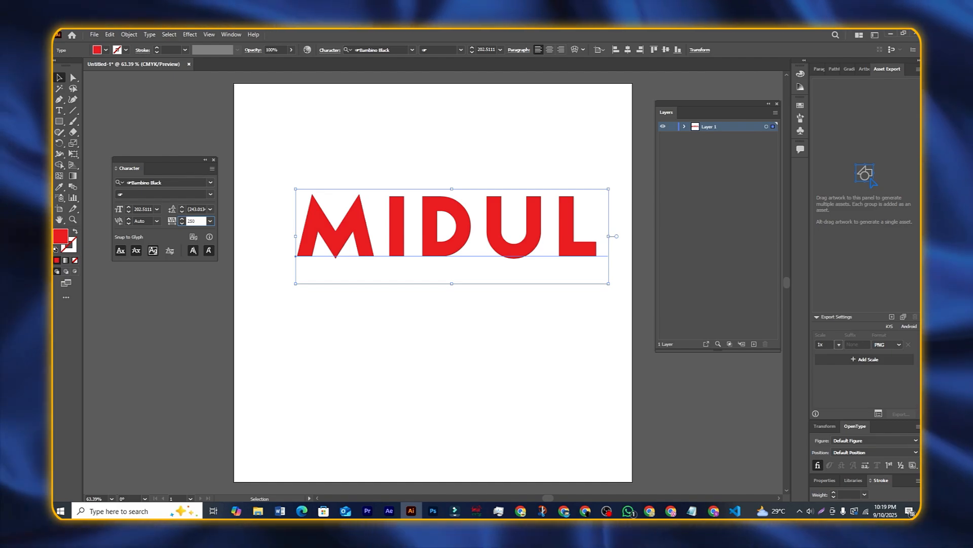
key(Return)
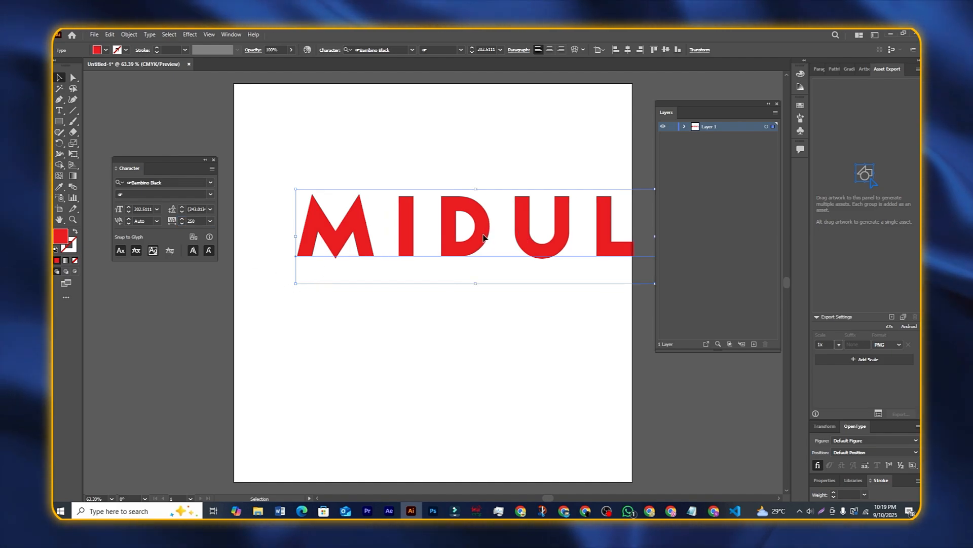
Step: Move the spaced-out headline down and left, then reset tracking to 0
drag(483, 236, 445, 263)
drag(425, 295, 426, 280)
click(190, 221)
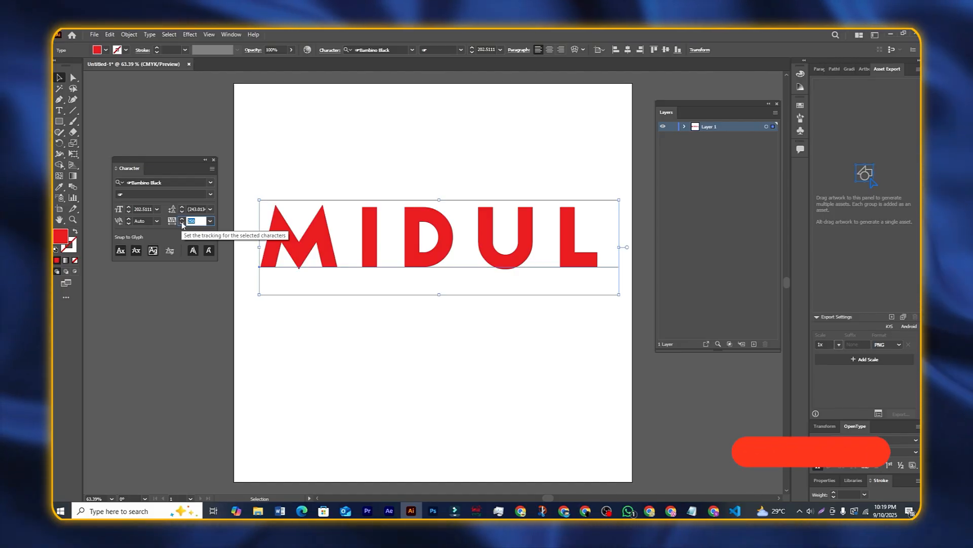
text(0)
key(Return)
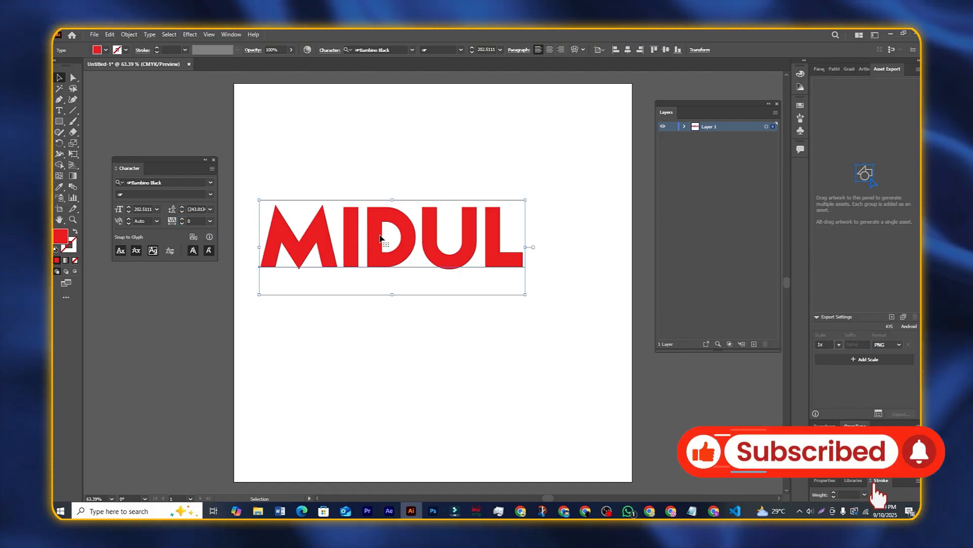
double_click(501, 252)
double_click(507, 252)
click(519, 251)
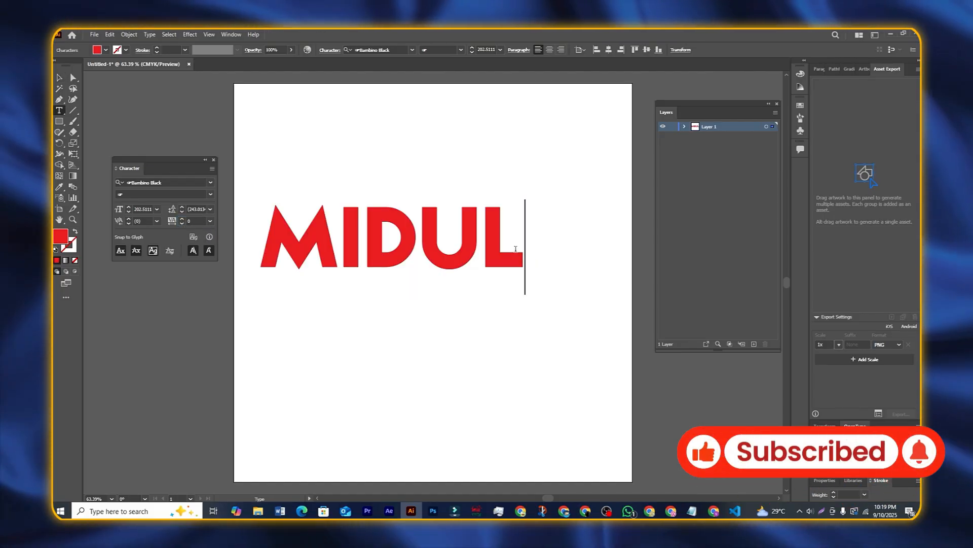
key(Return)
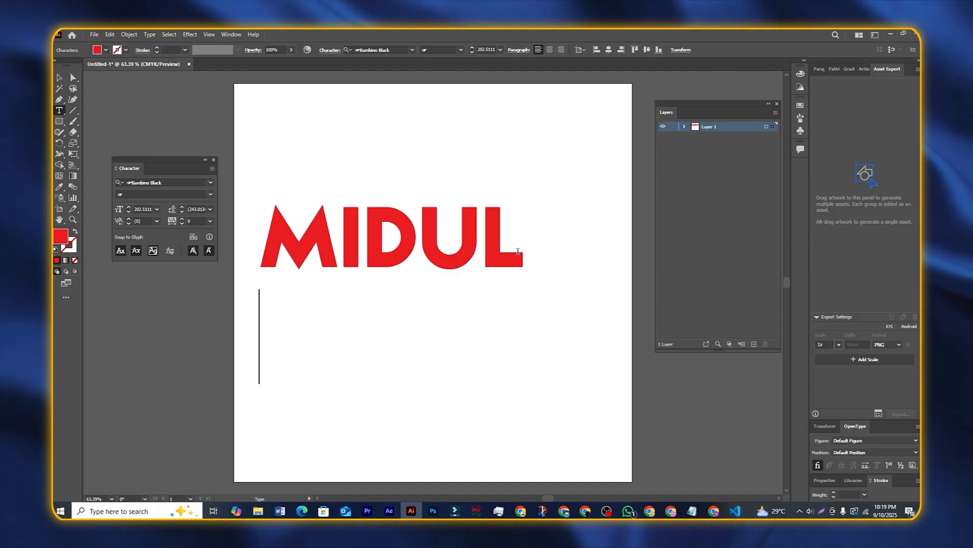
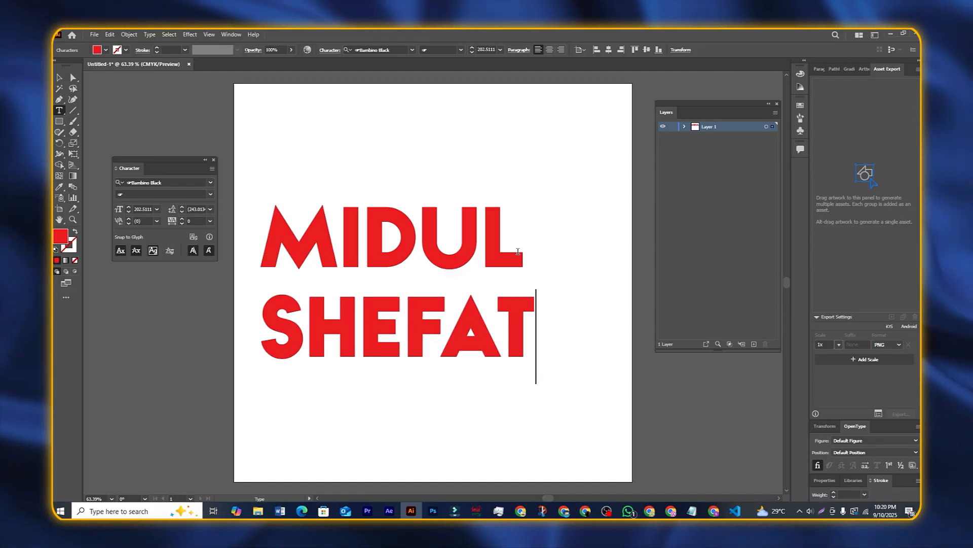
click(59, 77)
drag(408, 226, 431, 206)
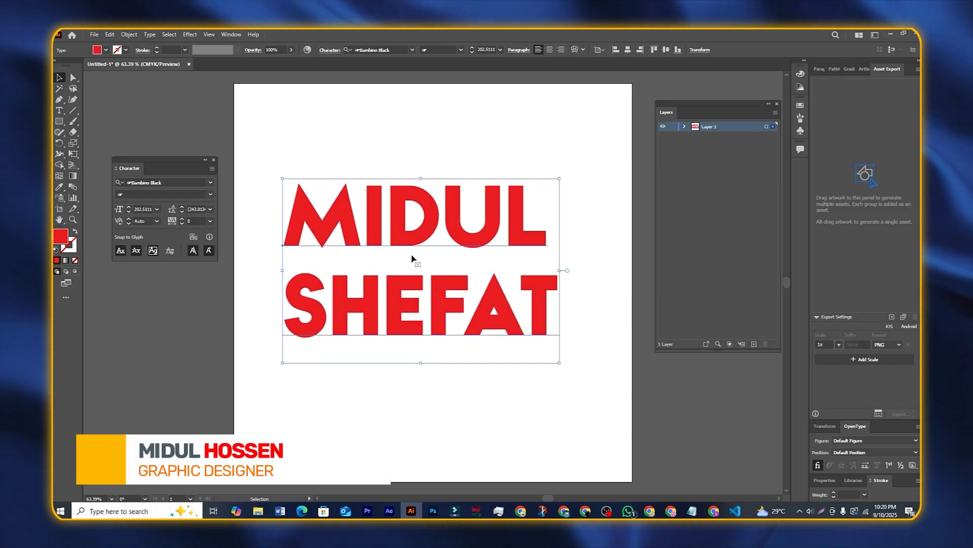
Step: Adjust the leading down and back up so SHEFAT sits closer beneath MIDUL
click(182, 213)
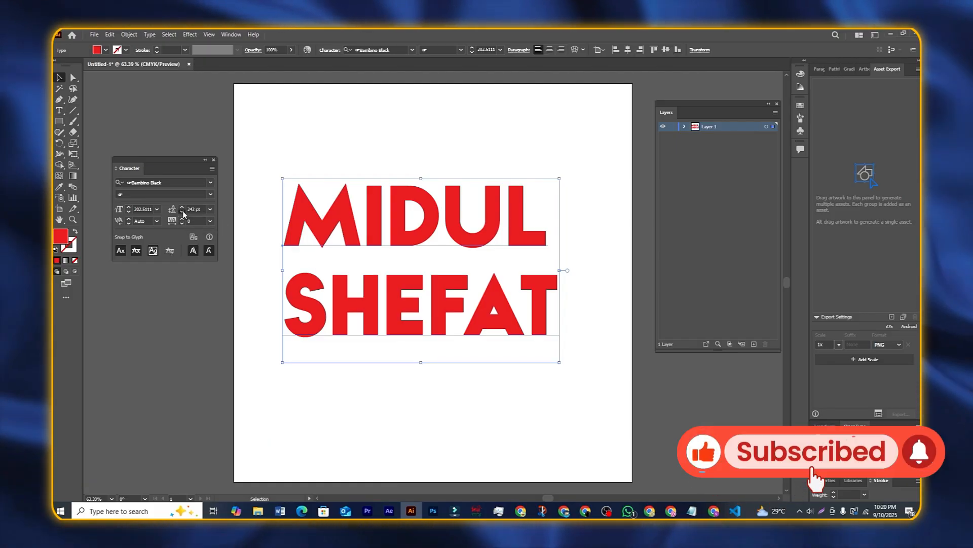
click(182, 213)
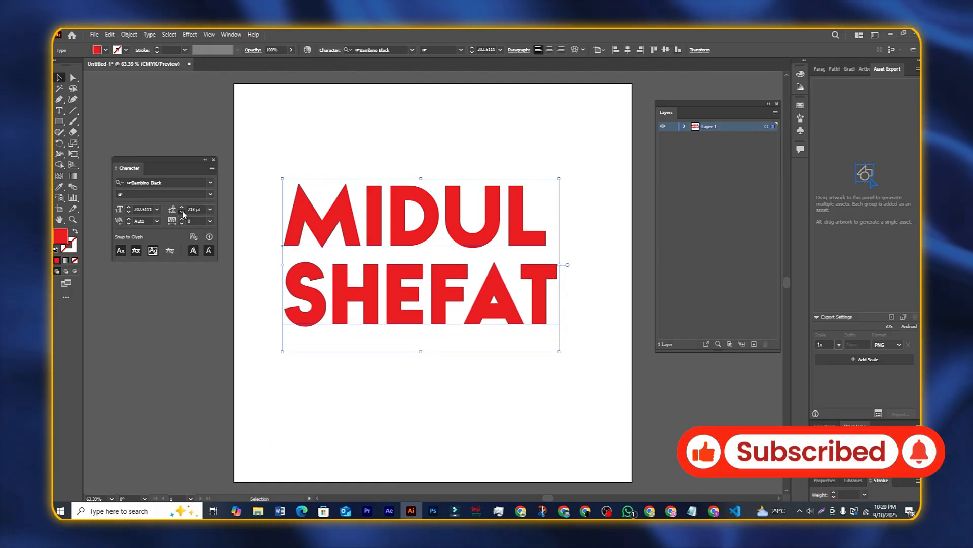
click(182, 213)
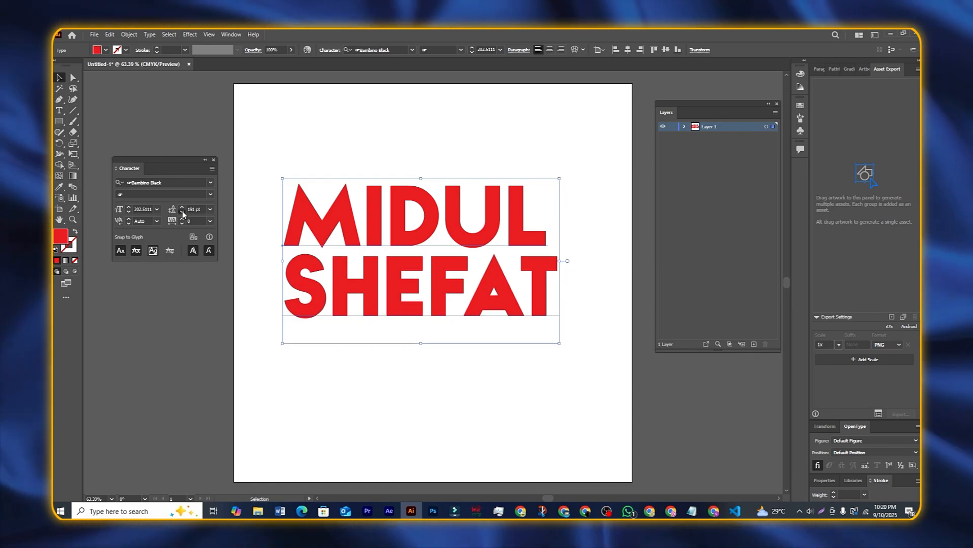
click(182, 213)
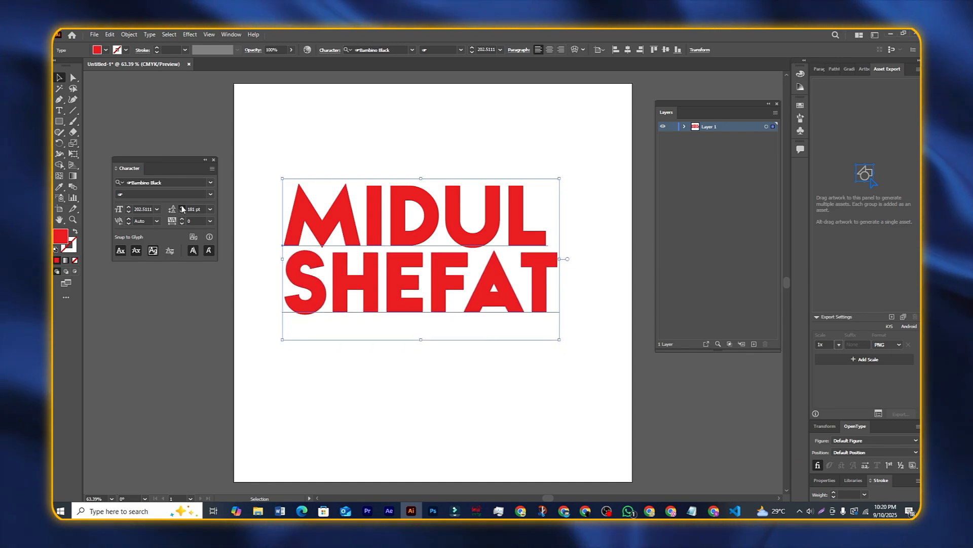
click(181, 207)
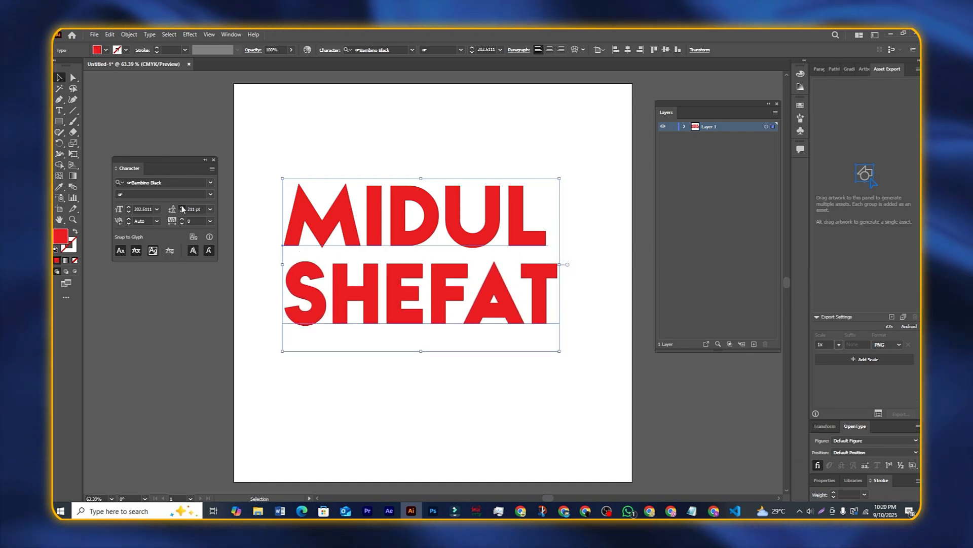
click(182, 206)
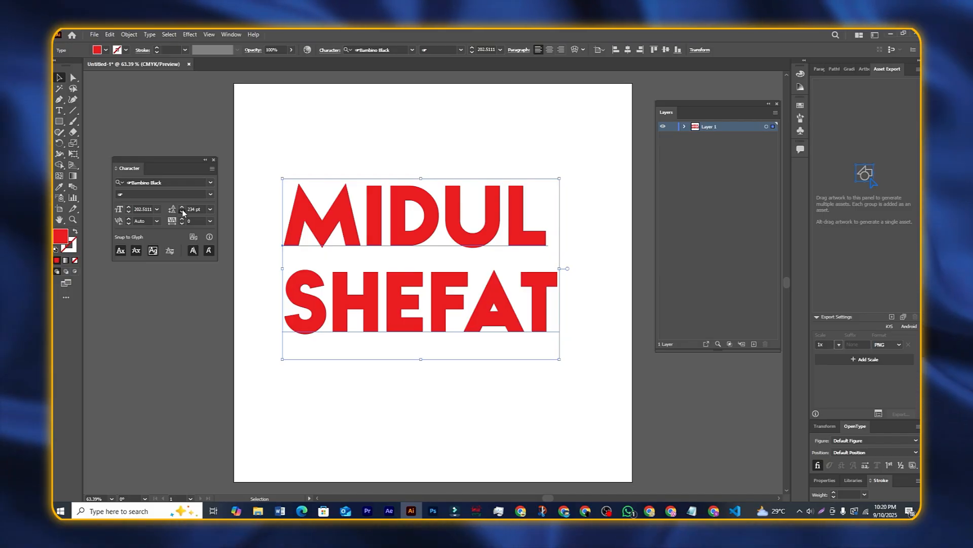
click(182, 213)
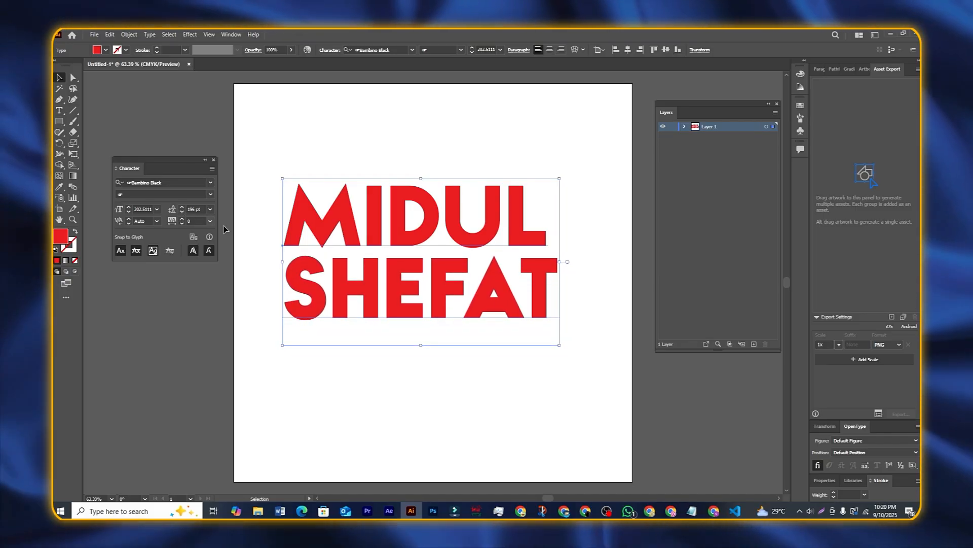
Step: Scale the block slightly smaller, with font size 153 pt and leading 140 pt
drag(384, 236, 395, 237)
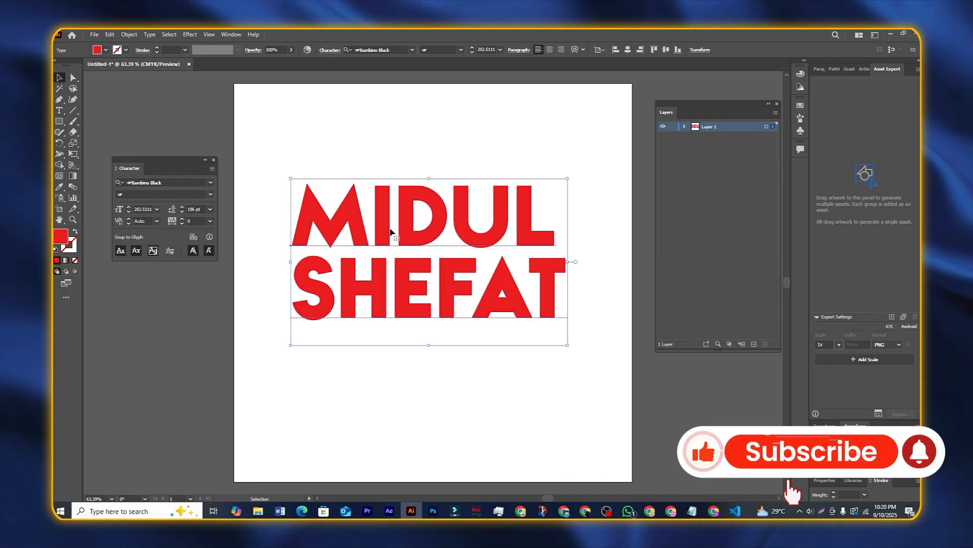
mouse_move(289, 178)
mouse_down()
mouse_move(262, 161)
mouse_move(302, 185)
mouse_up()
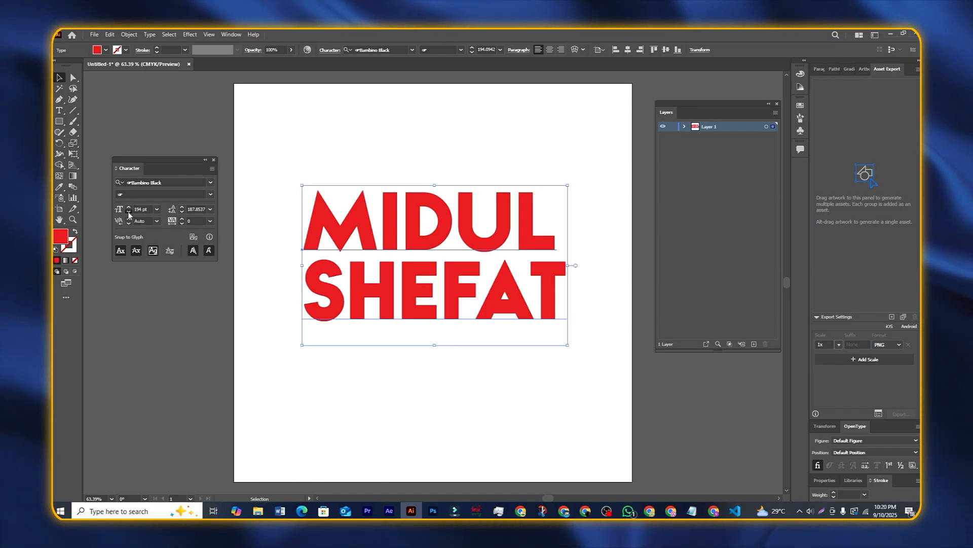
drag(128, 213, 130, 213)
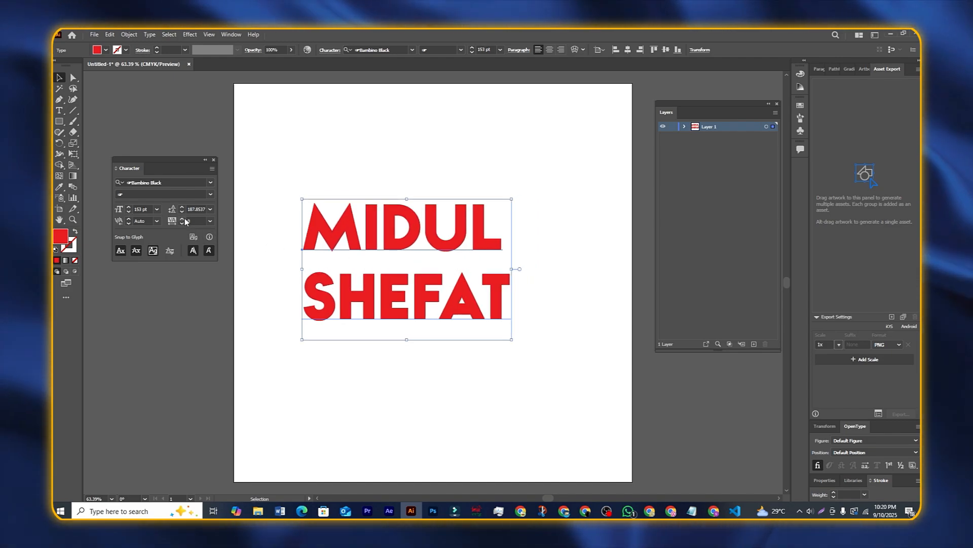
drag(182, 213, 183, 212)
drag(170, 165, 174, 165)
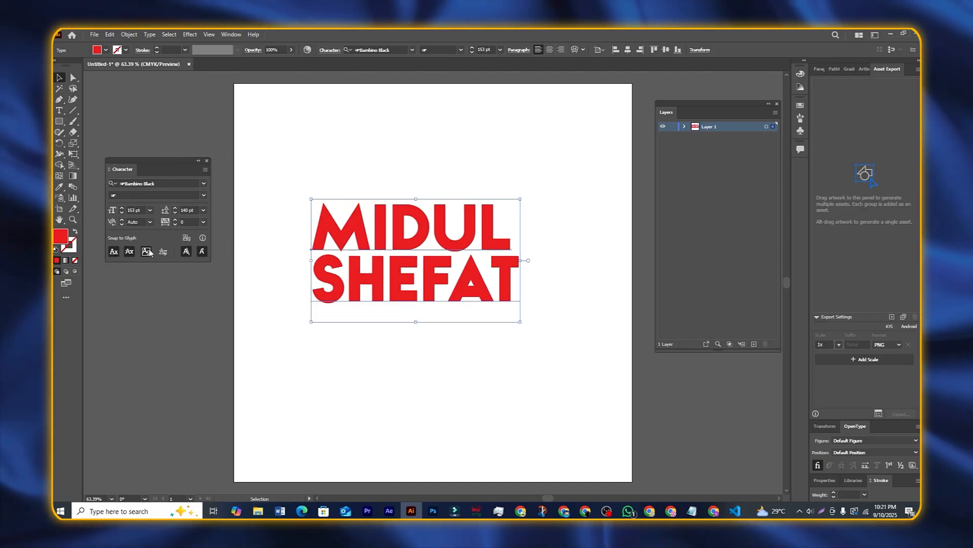
mouse_move(157, 166)
mouse_down()
mouse_move(172, 154)
mouse_move(163, 155)
mouse_up()
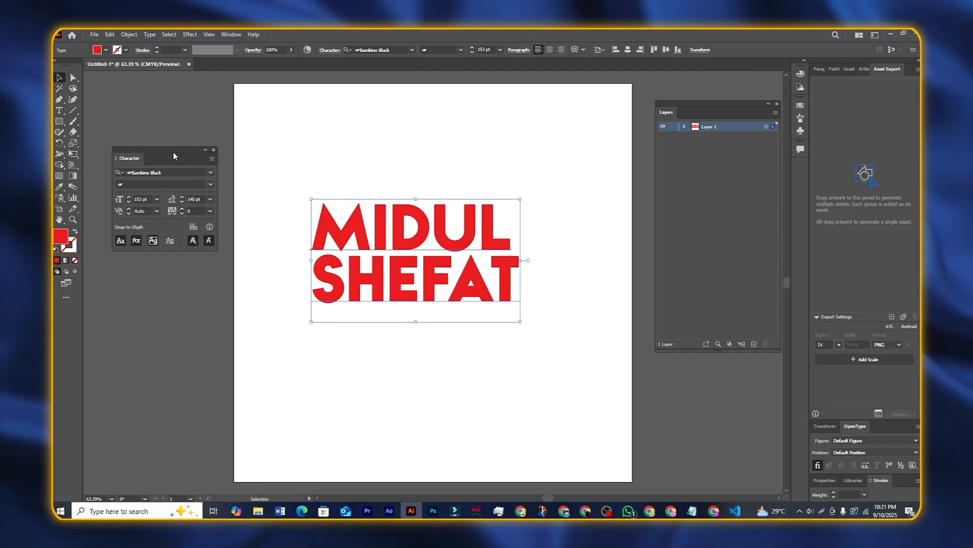
drag(172, 152, 178, 156)
click(220, 154)
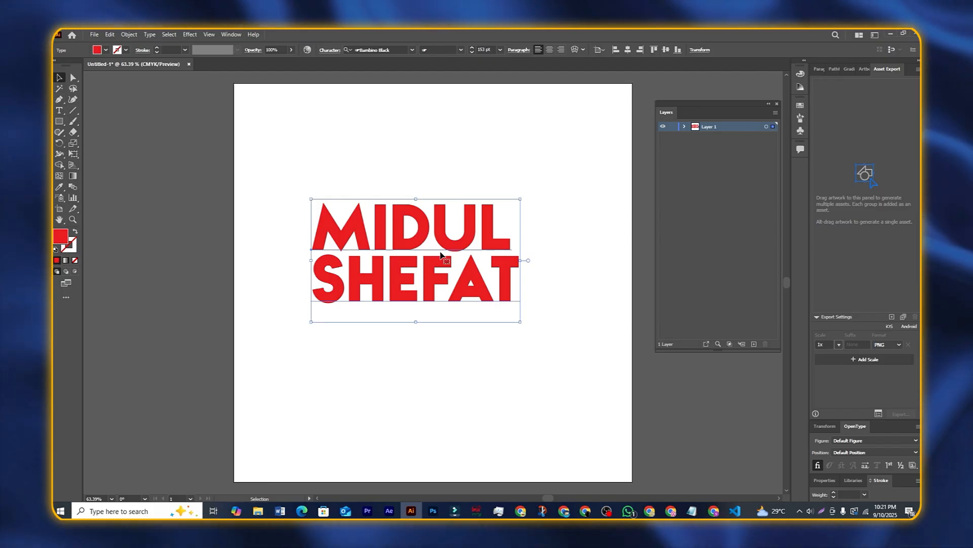
mouse_move(417, 229)
mouse_down()
mouse_move(407, 239)
mouse_move(417, 240)
mouse_up()
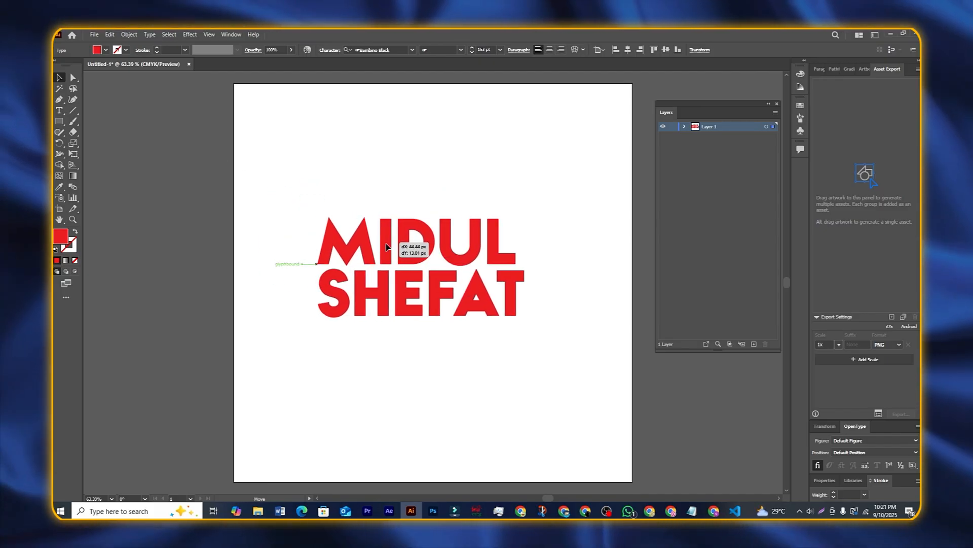
drag(281, 193, 336, 247)
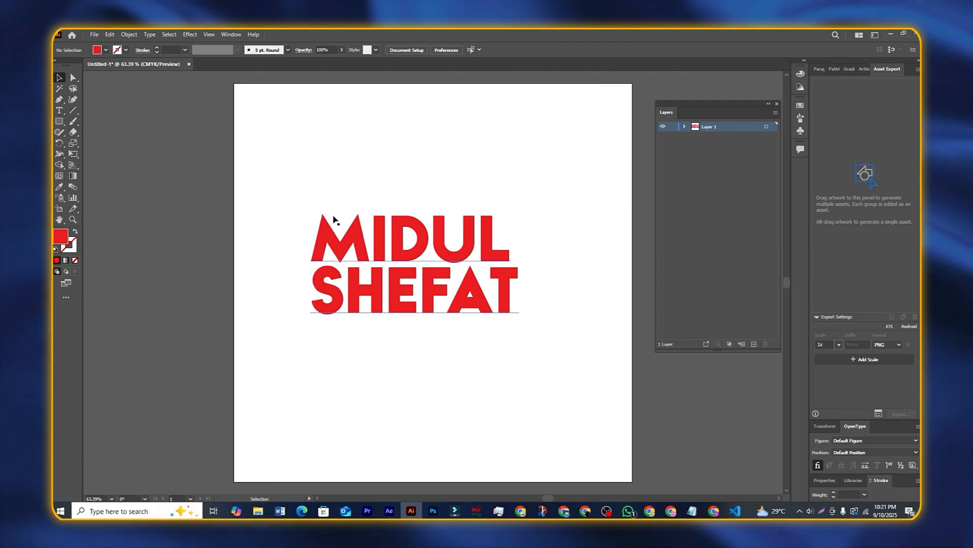
drag(297, 204, 422, 264)
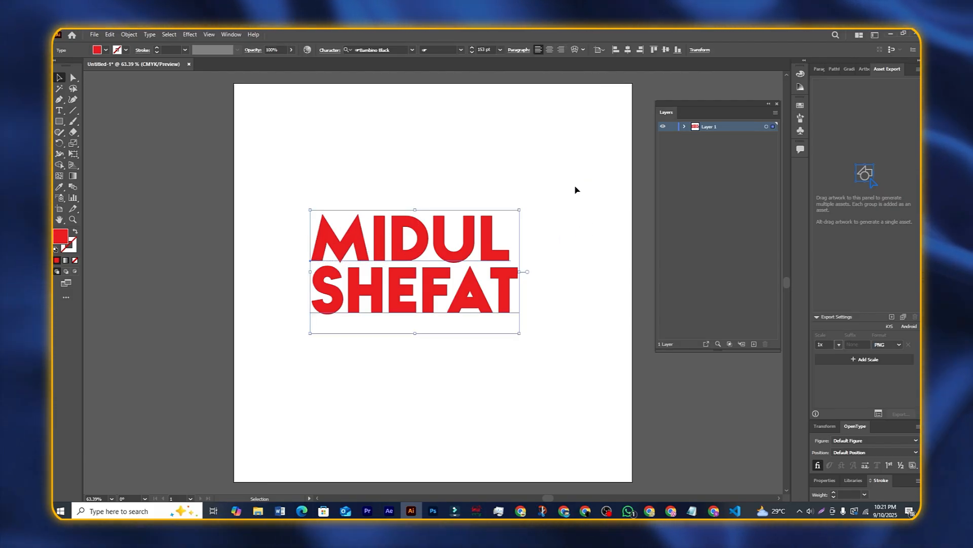
drag(573, 193, 407, 232)
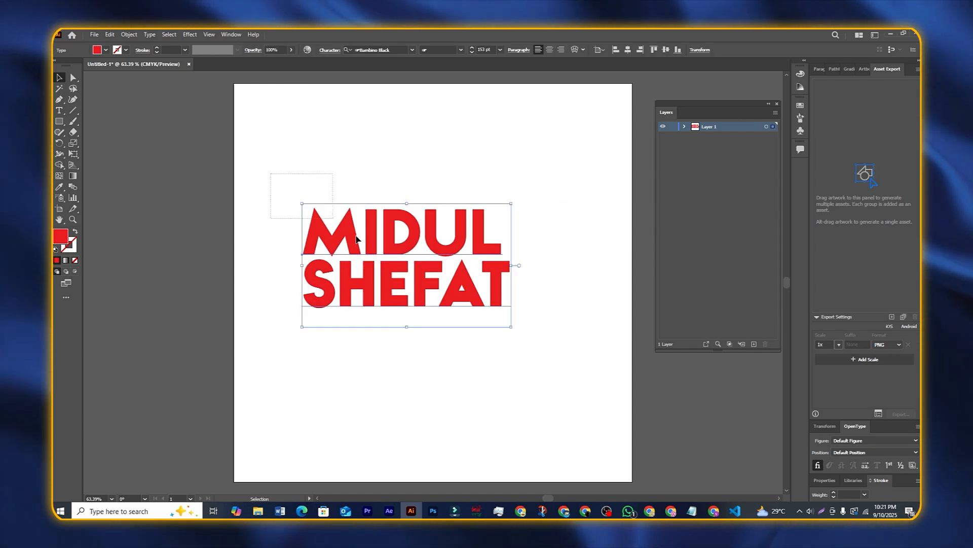
mouse_move(421, 276)
mouse_down()
mouse_move(442, 290)
mouse_move(429, 288)
mouse_up()
click(424, 418)
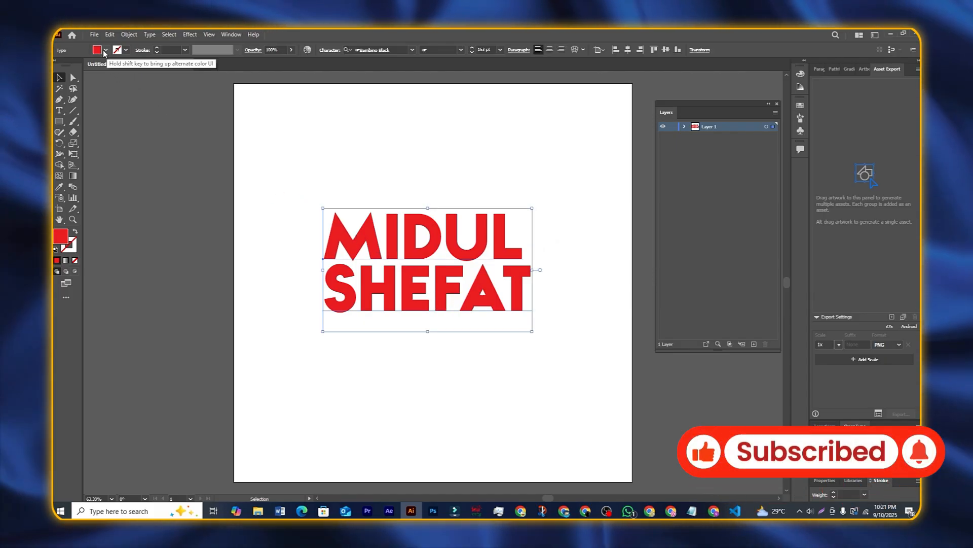
click(105, 49)
Step: Set the text's fill to [None] and show the Appearance panel
click(57, 67)
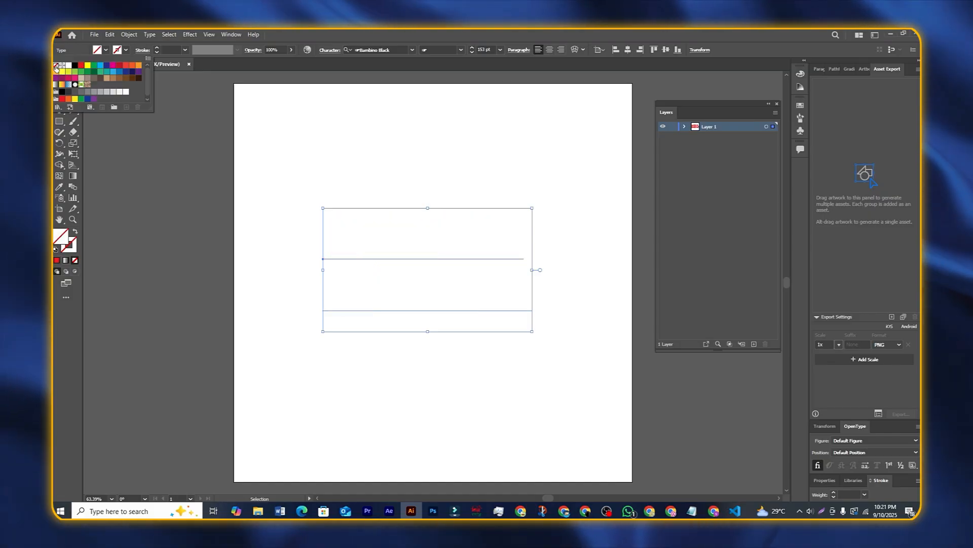
click(421, 246)
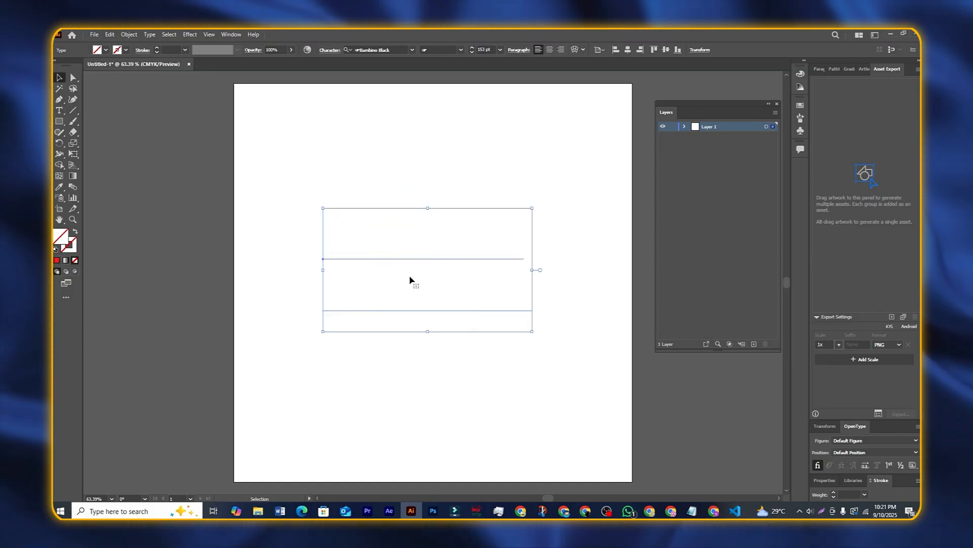
click(229, 35)
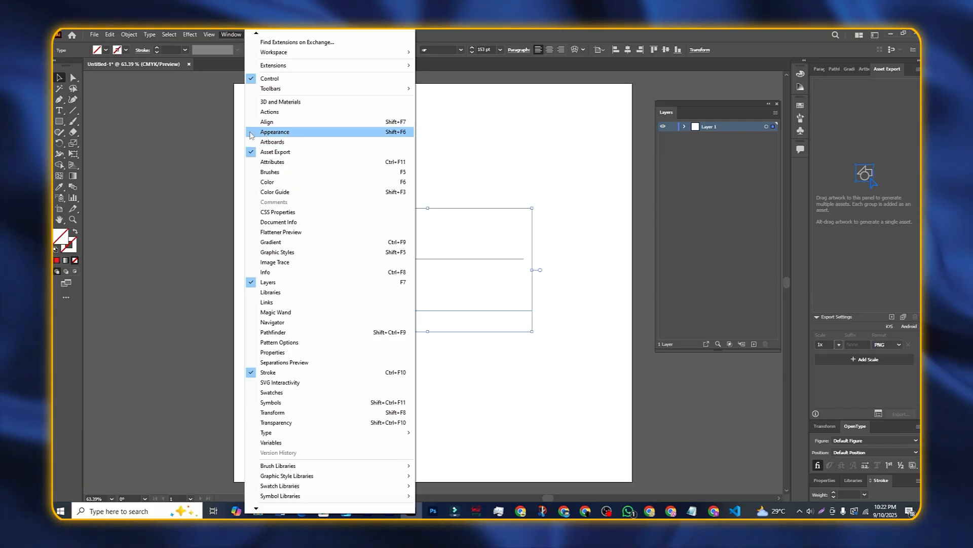
click(261, 132)
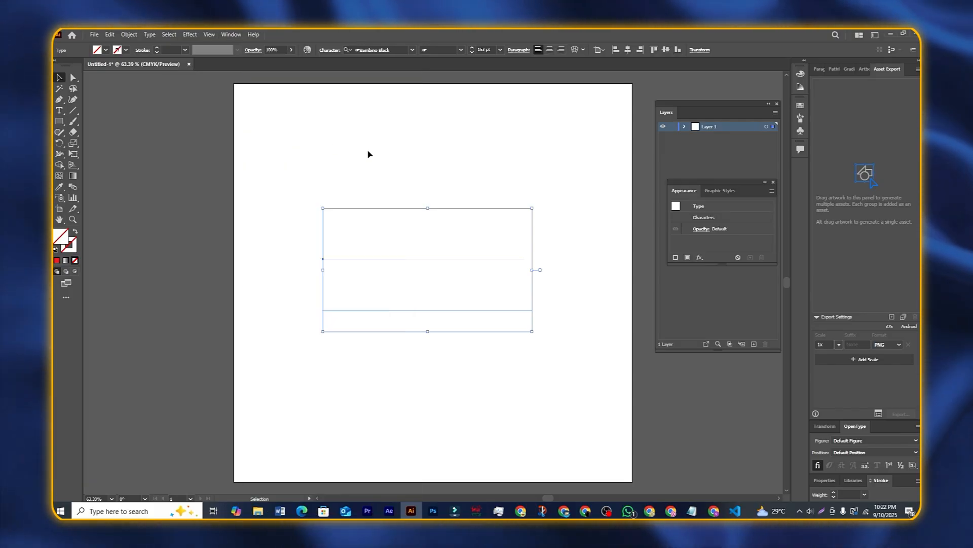
Step: Place the Appearance panel beside the artboard and add a new black fill
drag(723, 181, 170, 178)
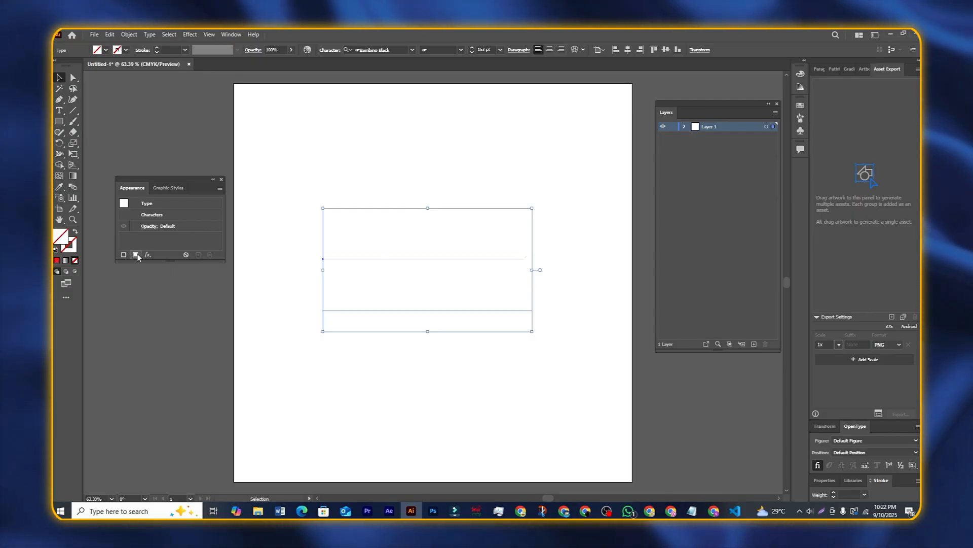
click(136, 255)
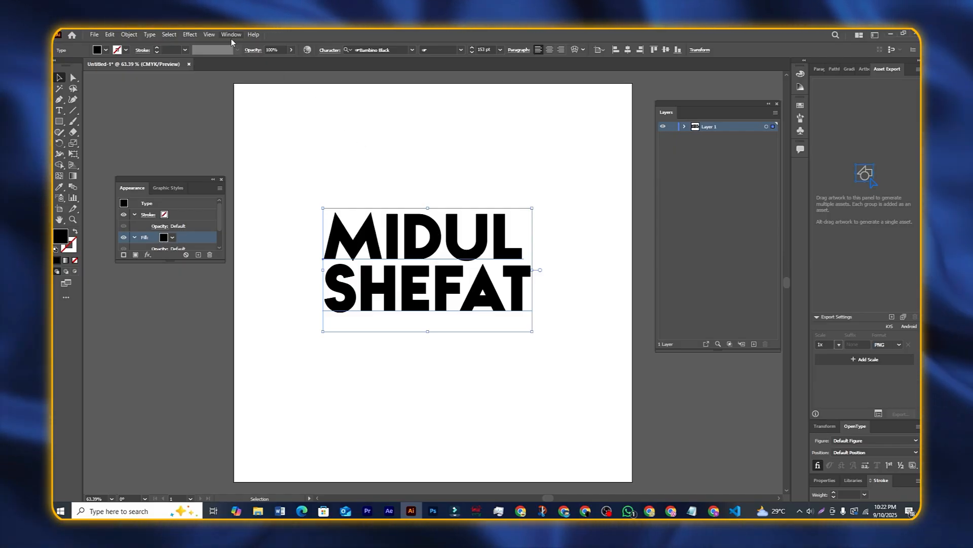
click(232, 37)
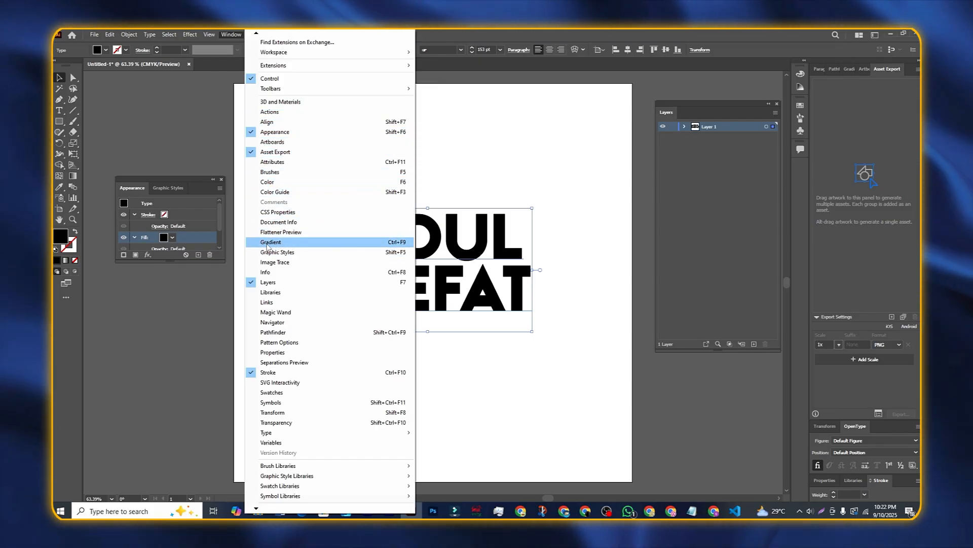
Step: Apply the default white-to-black linear gradient to the text from the Gradient panel
click(267, 246)
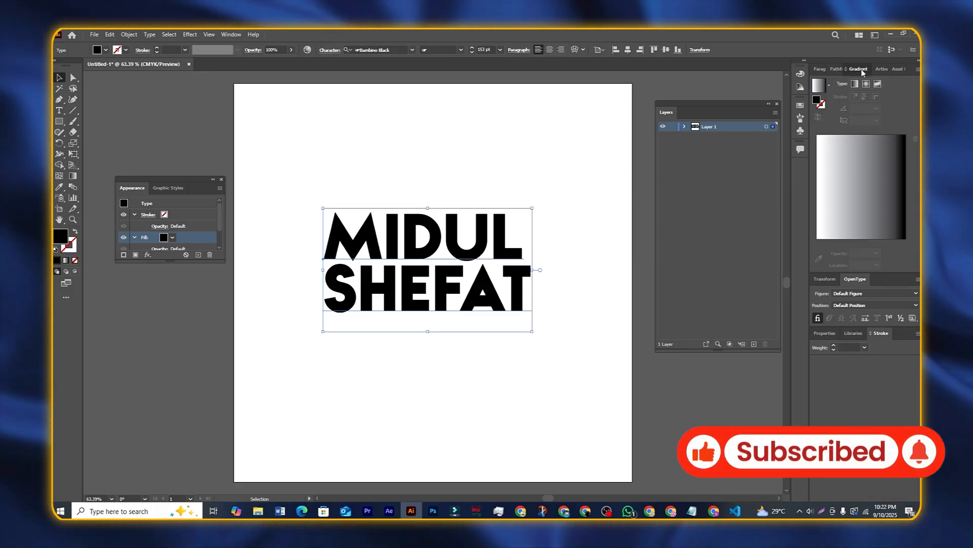
drag(862, 69, 183, 275)
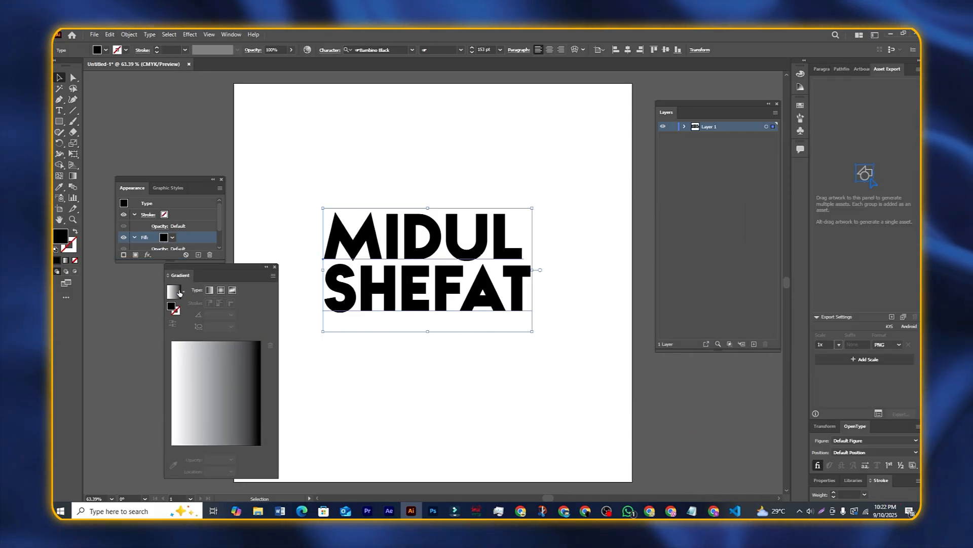
click(173, 292)
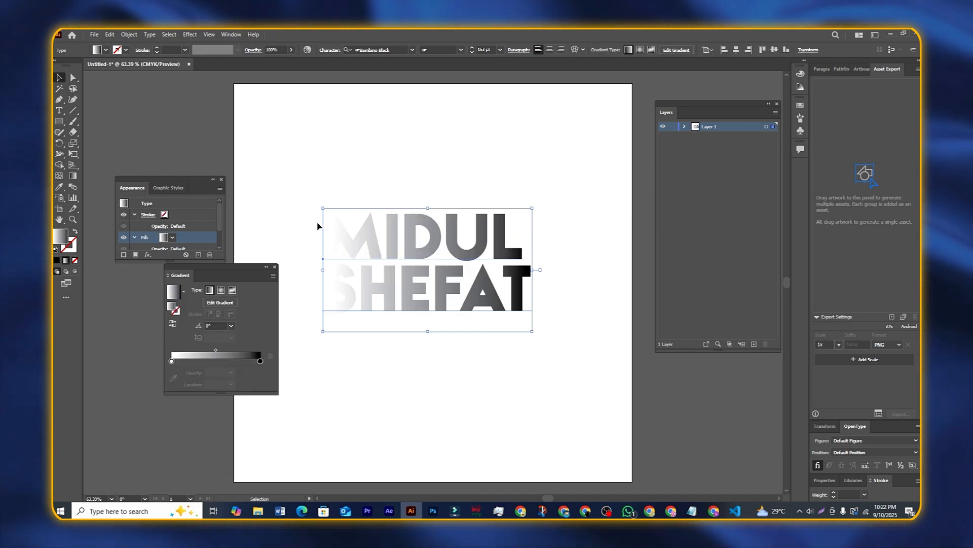
drag(238, 267, 227, 269)
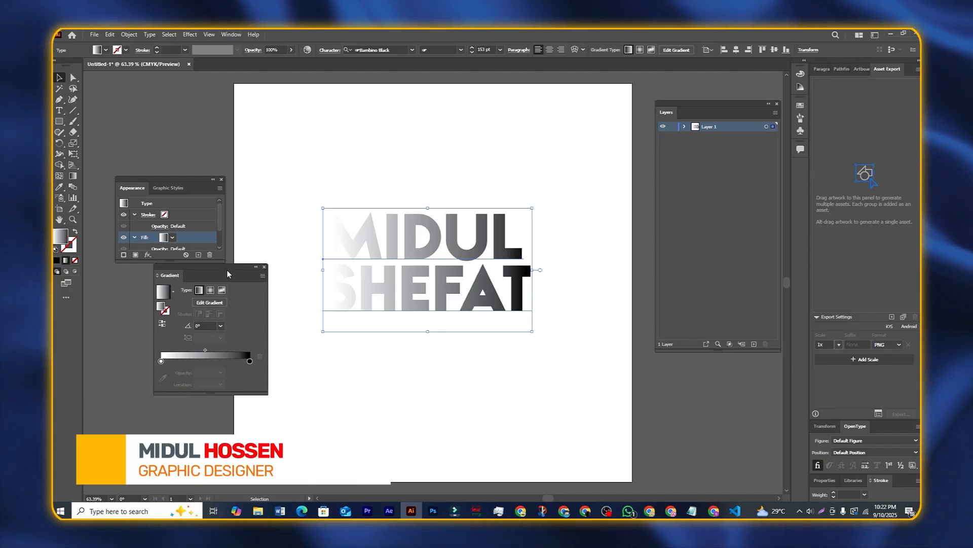
Step: Recolour the gradient stops red and orange and dock the Gradient panel under Appearance
double_click(250, 362)
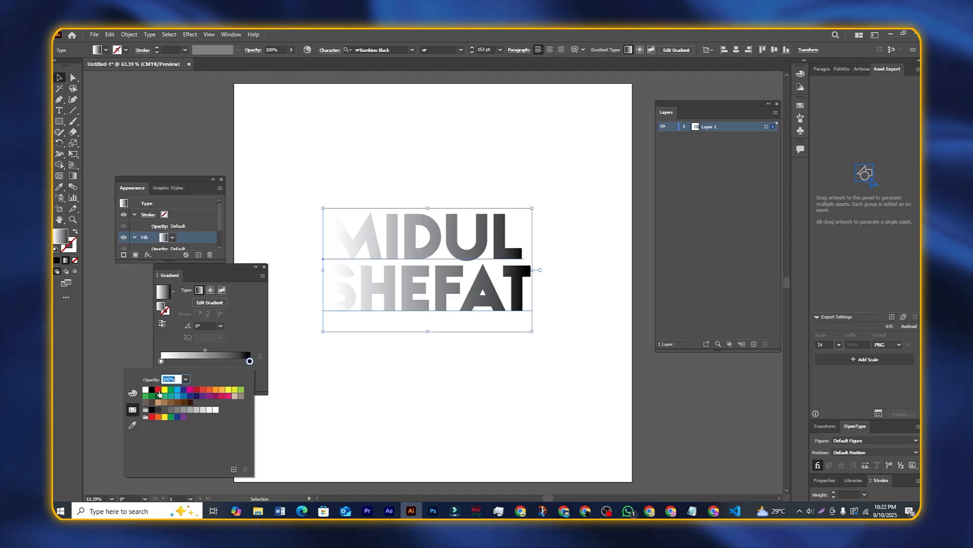
click(158, 390)
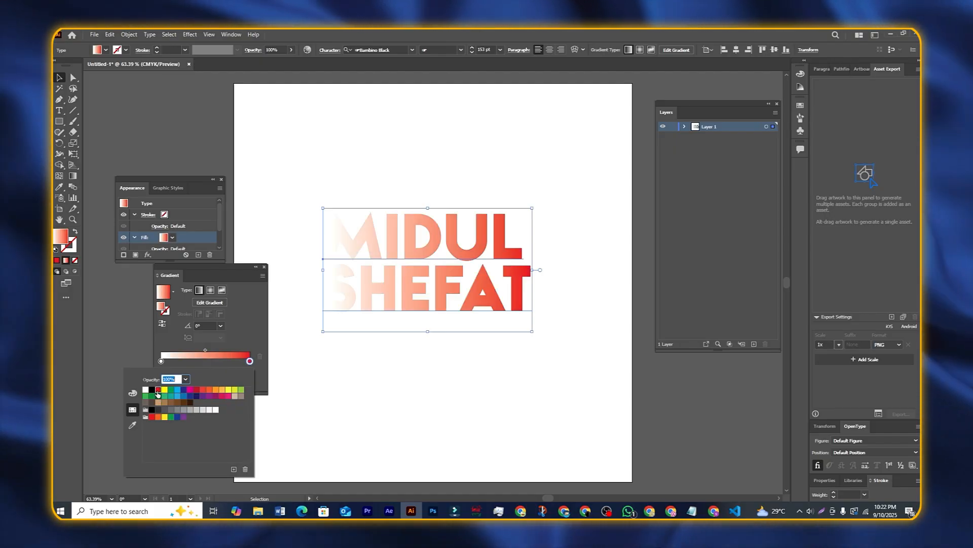
click(161, 362)
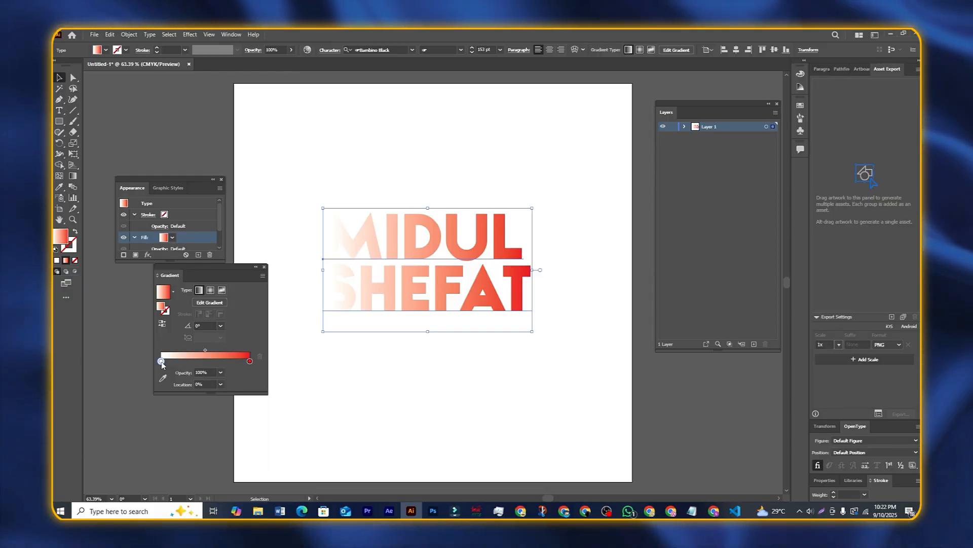
double_click(161, 362)
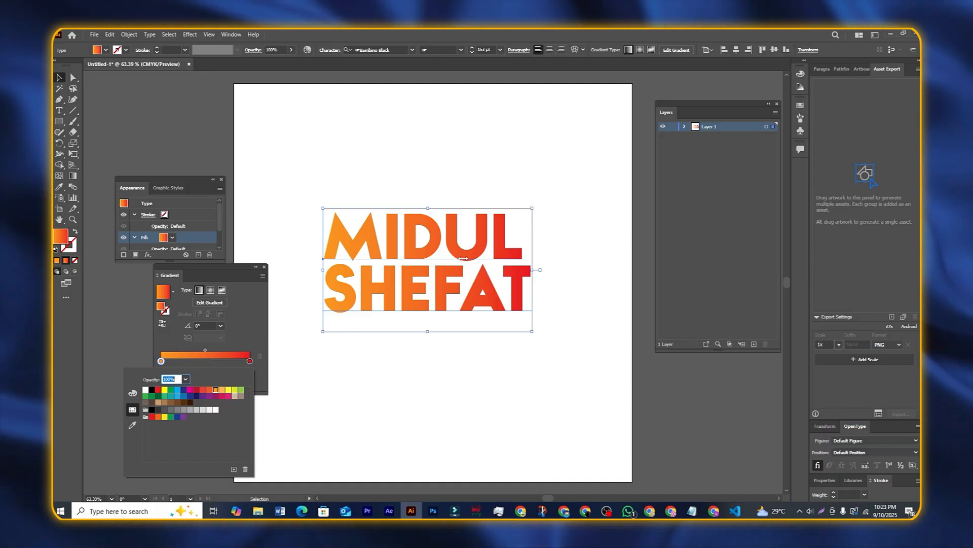
click(219, 267)
drag(218, 268, 181, 271)
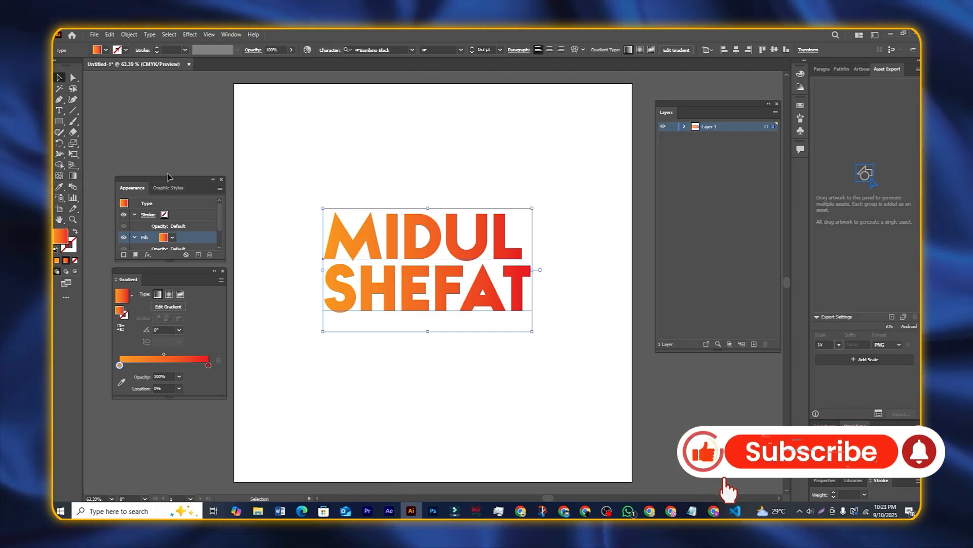
Step: Redraw the gradient with the Gradient tool until it runs vertically, orange at bottom, red on top
click(72, 177)
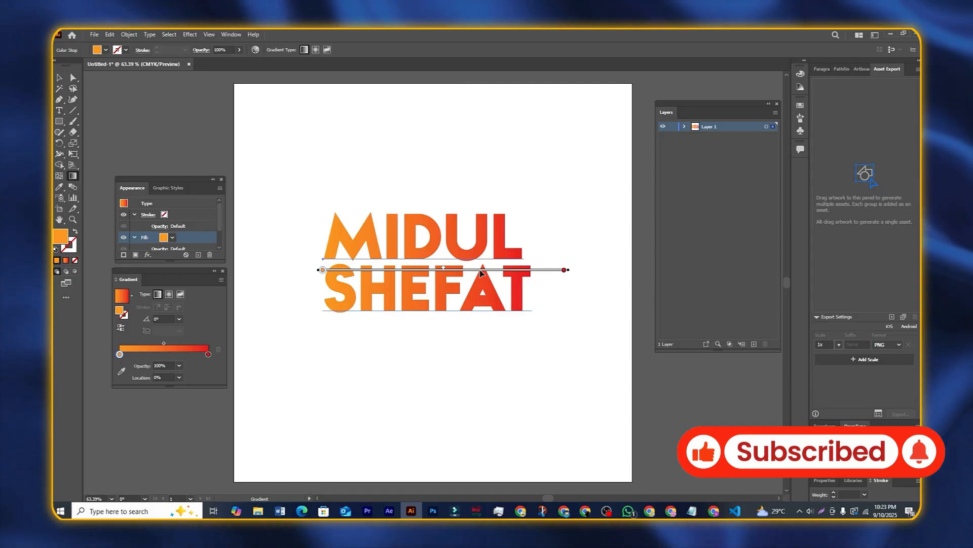
mouse_move(333, 184)
mouse_down()
mouse_move(424, 261)
mouse_move(507, 355)
mouse_move(516, 329)
mouse_move(500, 283)
mouse_move(337, 184)
mouse_move(321, 156)
mouse_move(316, 164)
mouse_up()
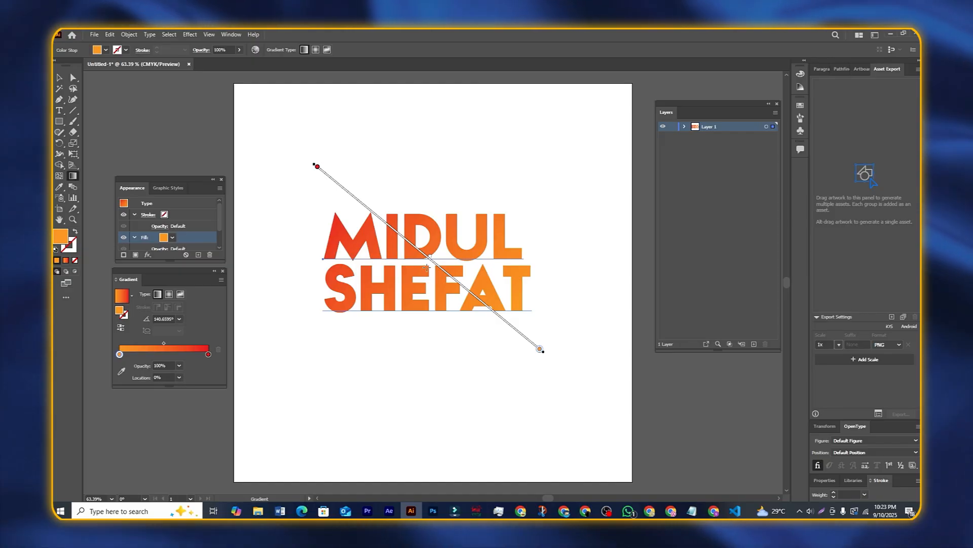
mouse_move(559, 357)
mouse_down()
mouse_move(554, 317)
mouse_move(360, 181)
mouse_move(299, 153)
mouse_up()
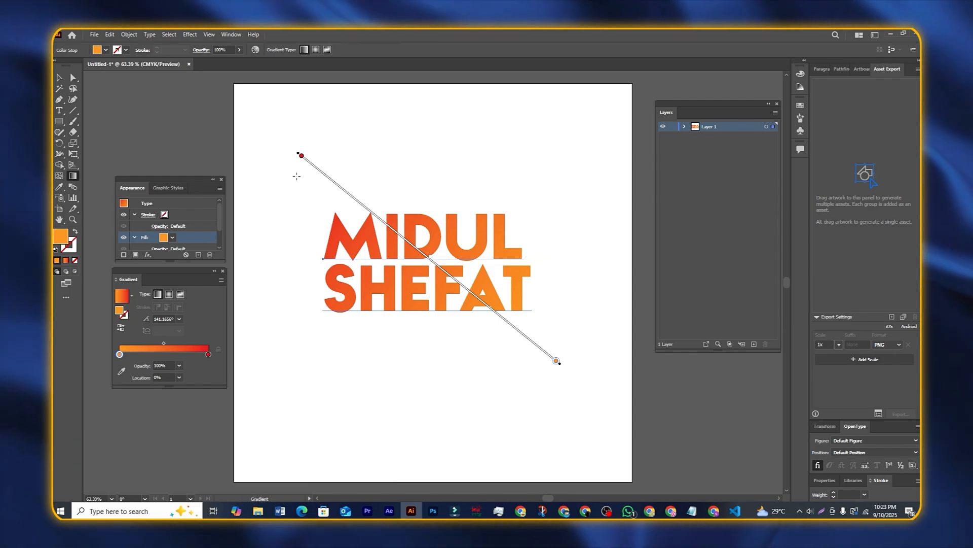
drag(305, 162, 562, 363)
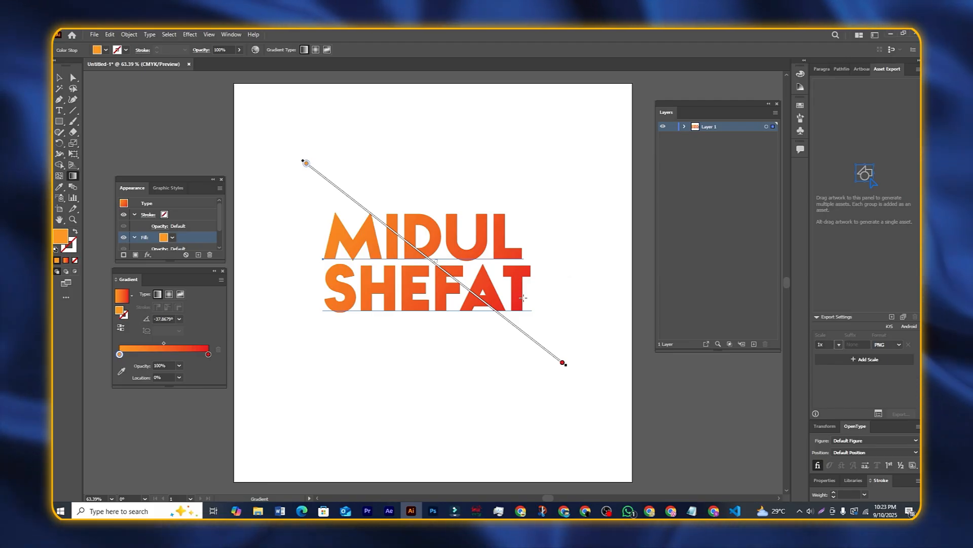
drag(300, 369, 580, 173)
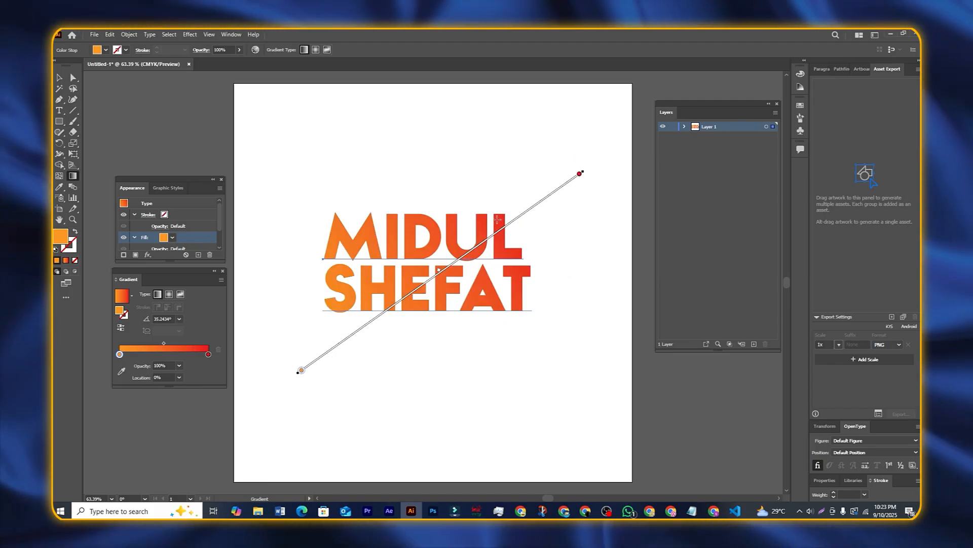
drag(540, 172, 282, 352)
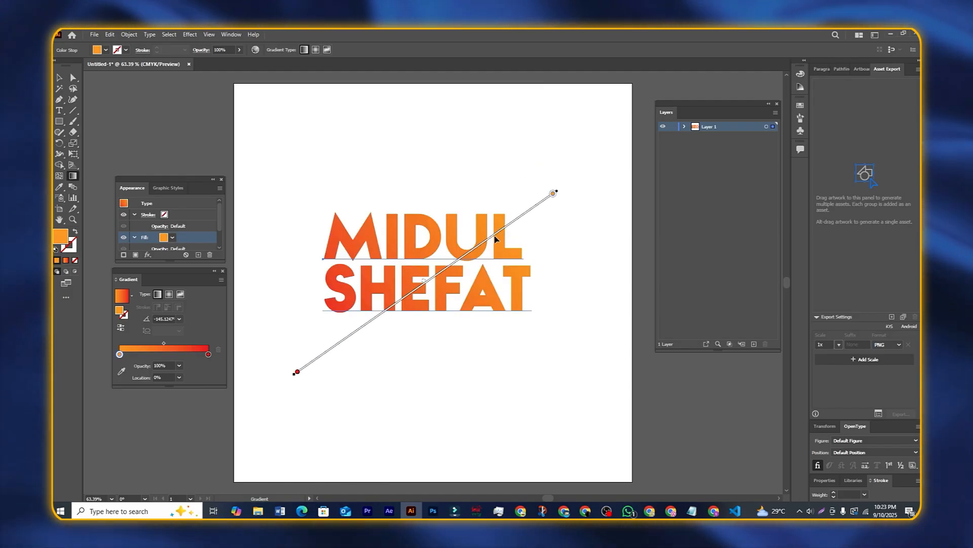
drag(441, 148, 445, 387)
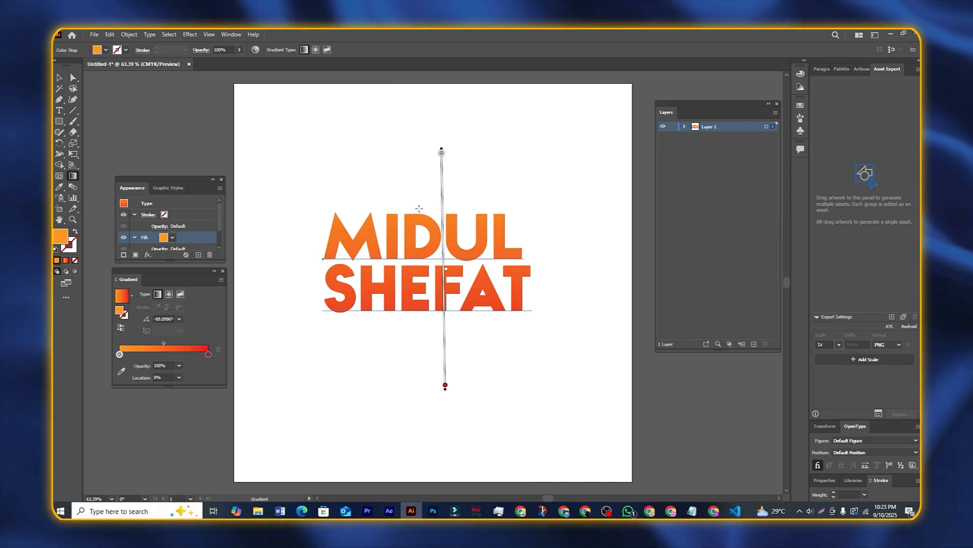
drag(445, 381, 440, 134)
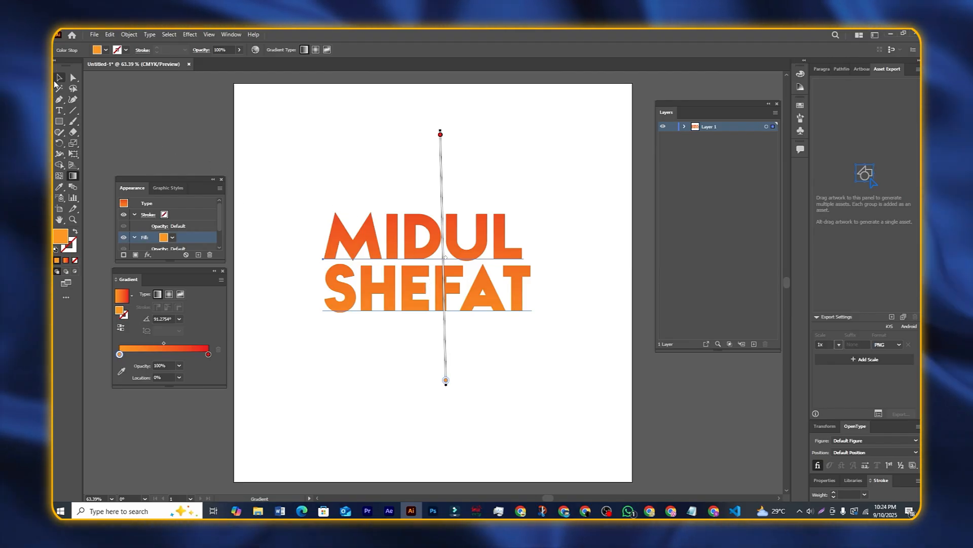
key(t)
click(432, 294)
drag(333, 292, 349, 293)
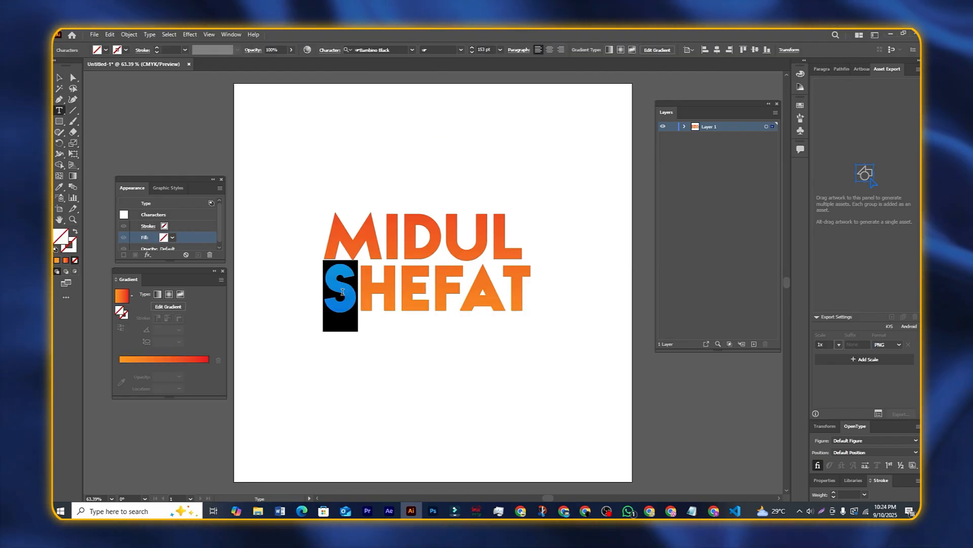
click(331, 295)
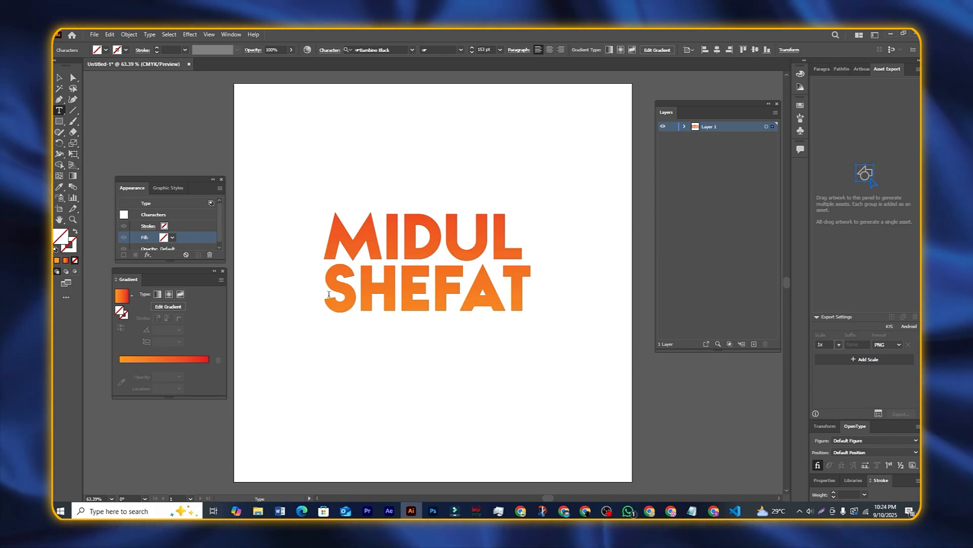
key(BackSpace)
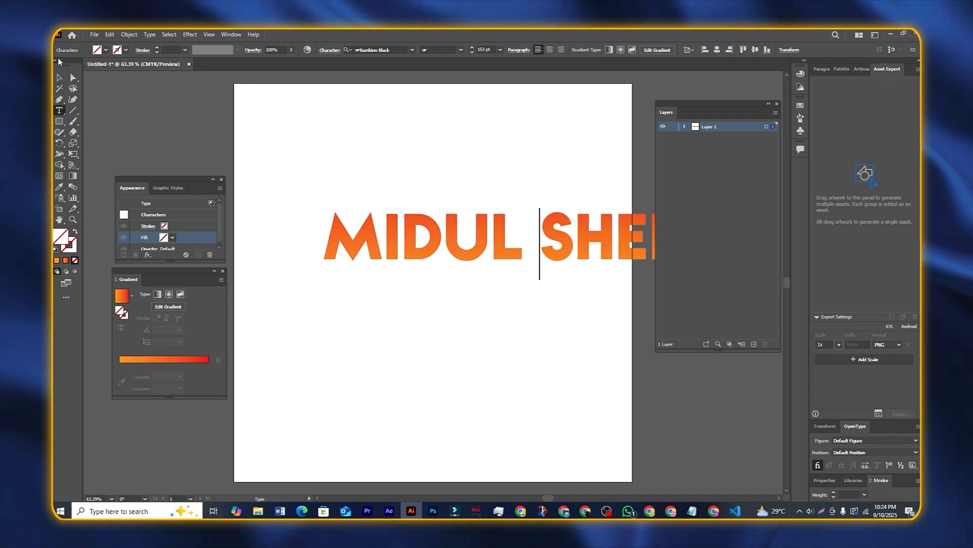
click(59, 77)
drag(537, 248, 451, 248)
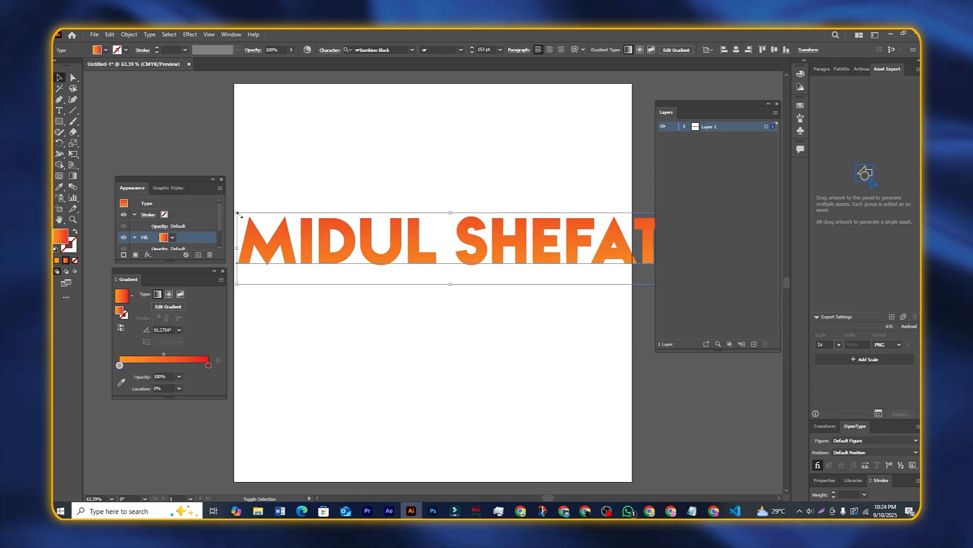
drag(240, 215, 419, 237)
drag(556, 271, 603, 303)
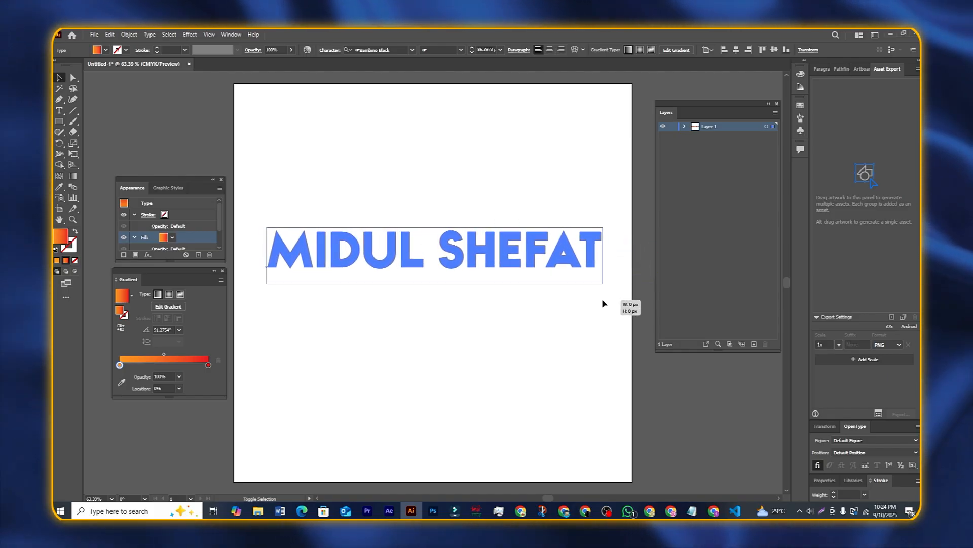
drag(501, 250, 495, 261)
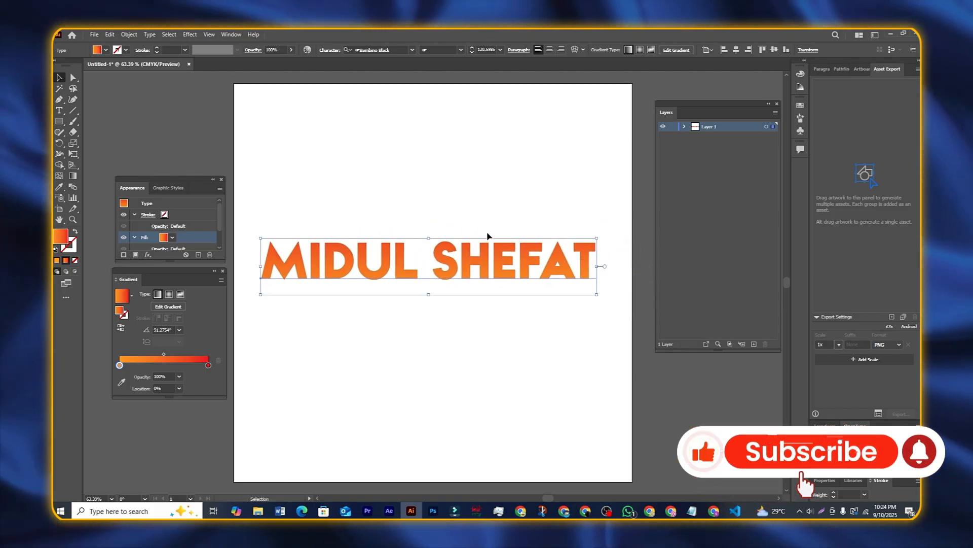
click(191, 35)
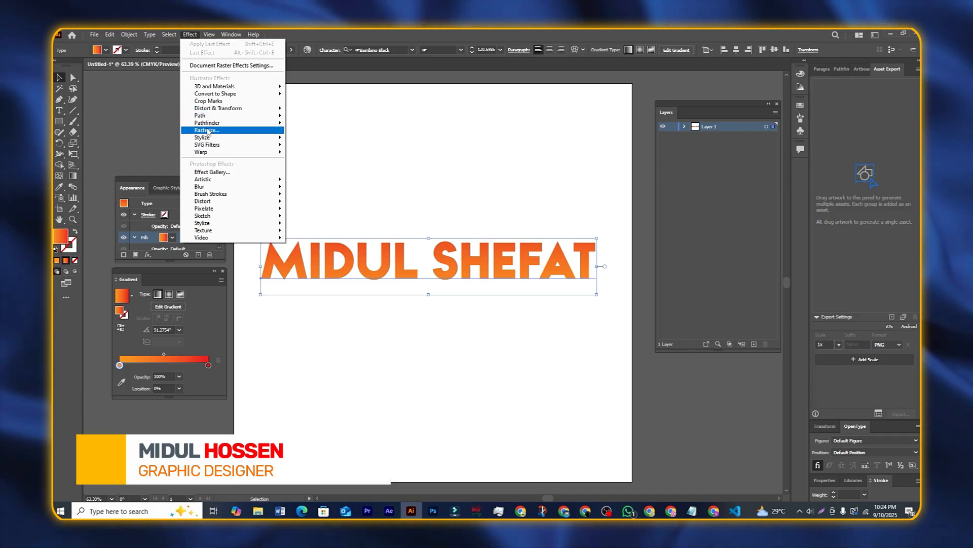
Step: Add a Stylize Drop Shadow to the text with blend mode Normal
mouse_move(219, 154)
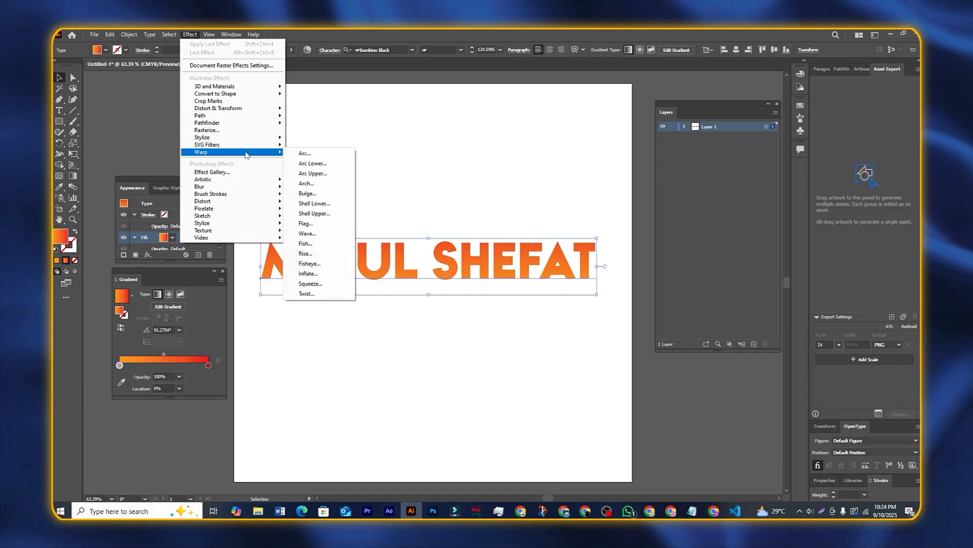
mouse_move(226, 138)
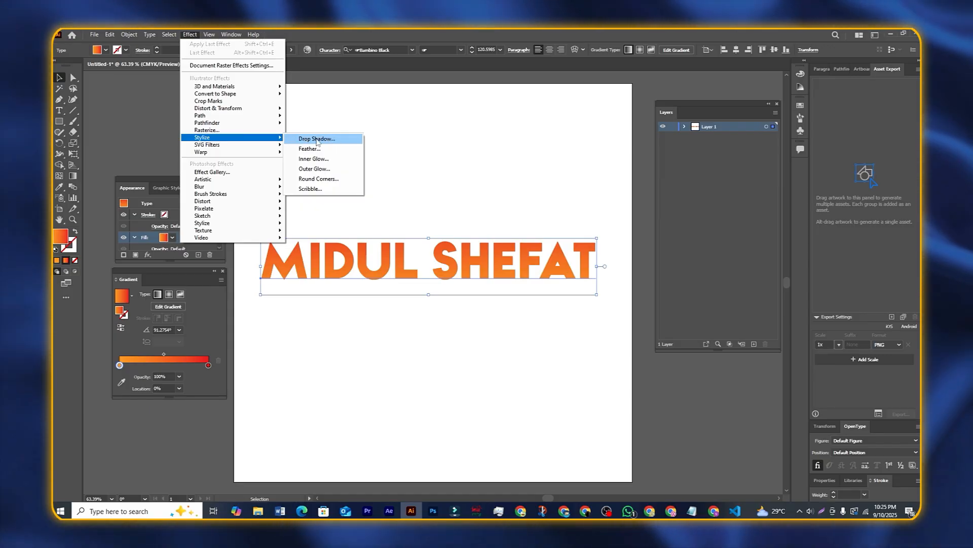
click(318, 143)
drag(621, 239, 644, 219)
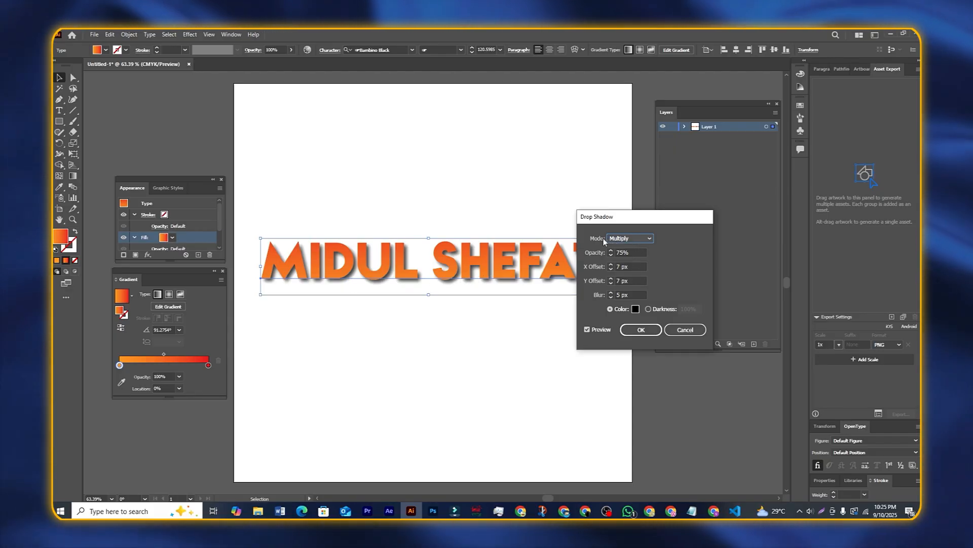
drag(603, 217, 635, 214)
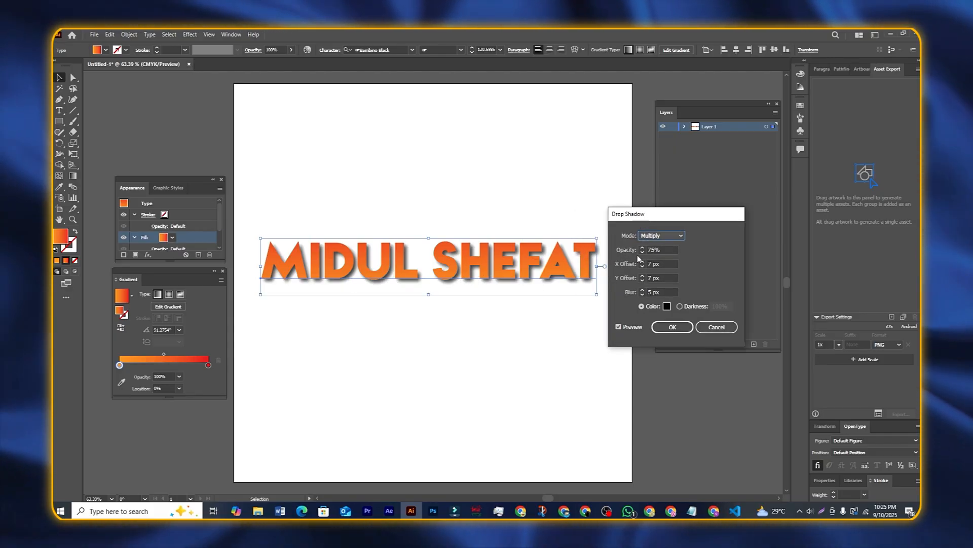
click(673, 236)
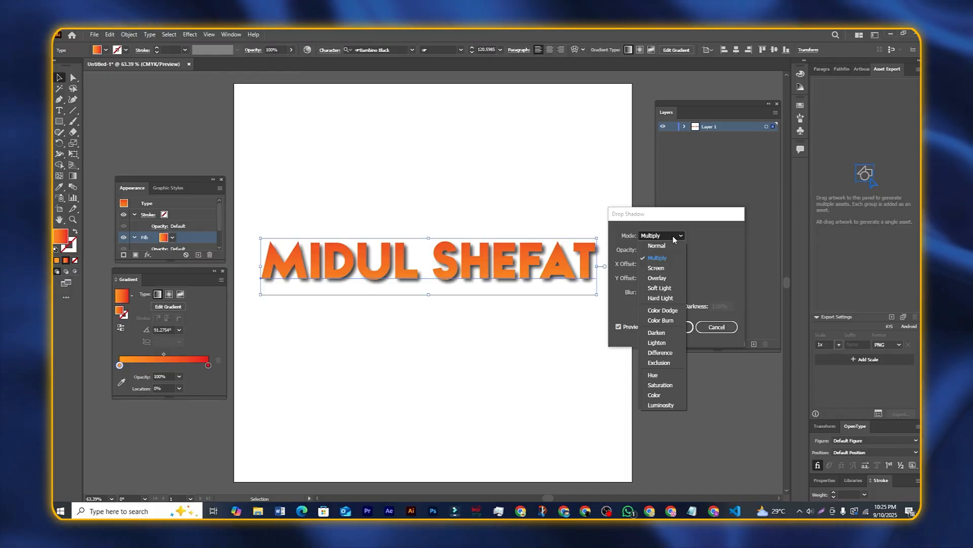
click(657, 246)
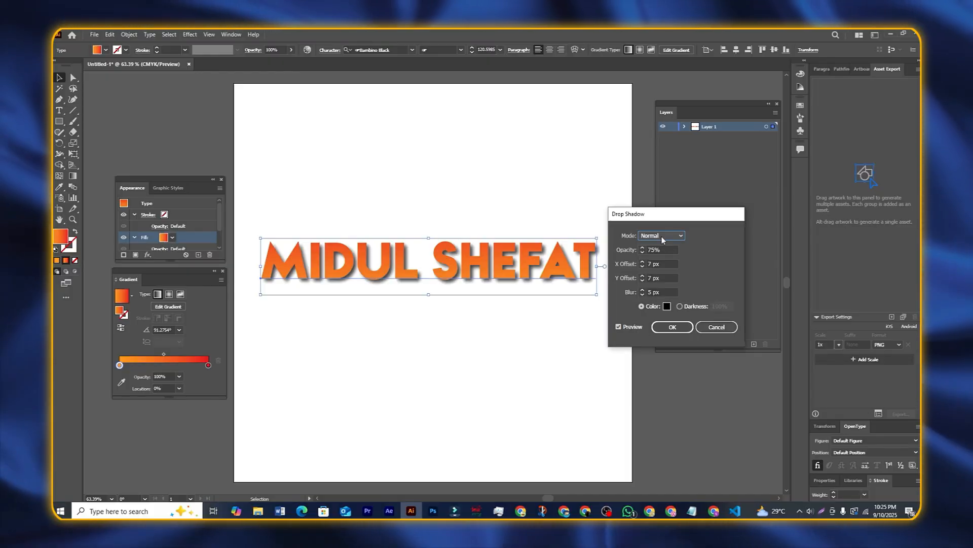
click(662, 235)
click(661, 248)
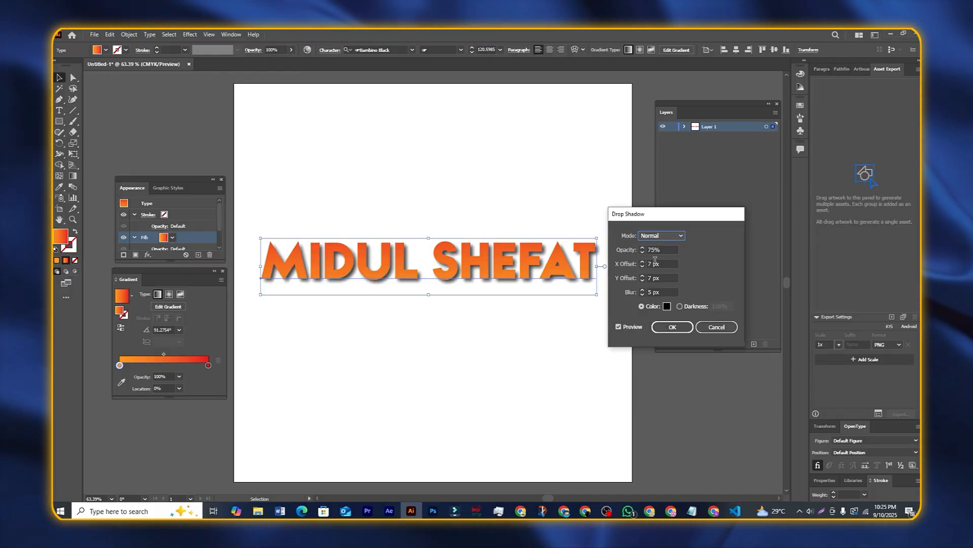
Step: Set the shadow opacity to 75% and its colour to bright blue
click(642, 248)
click(643, 248)
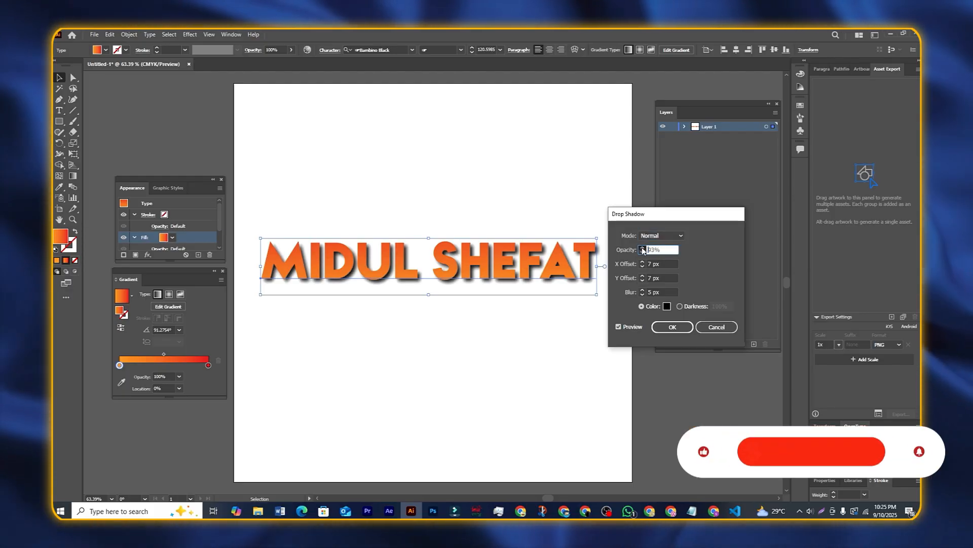
click(642, 248)
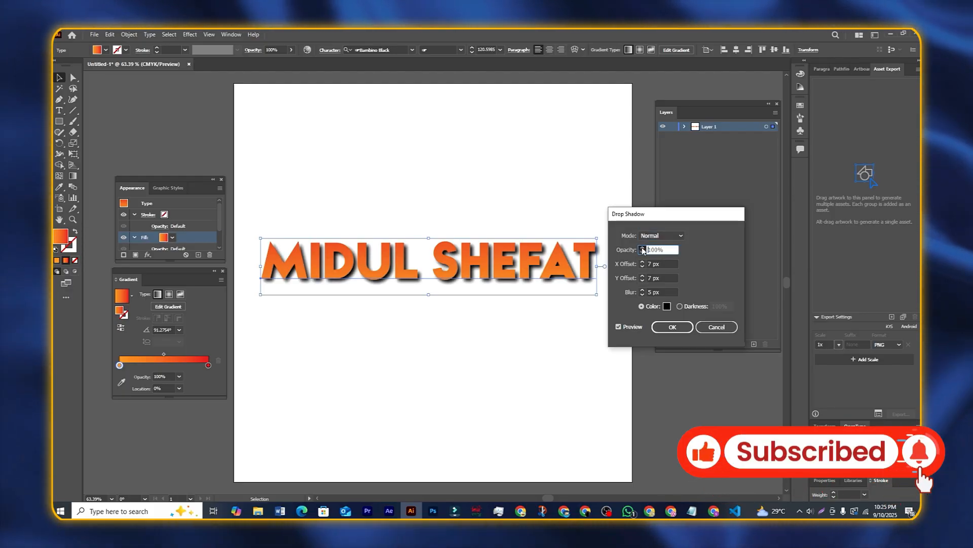
drag(664, 250, 643, 247)
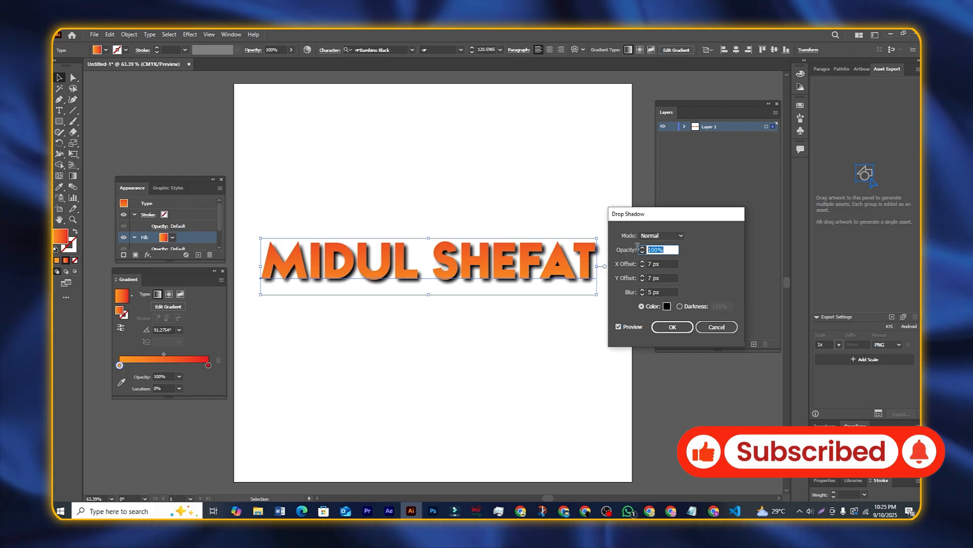
text(75)
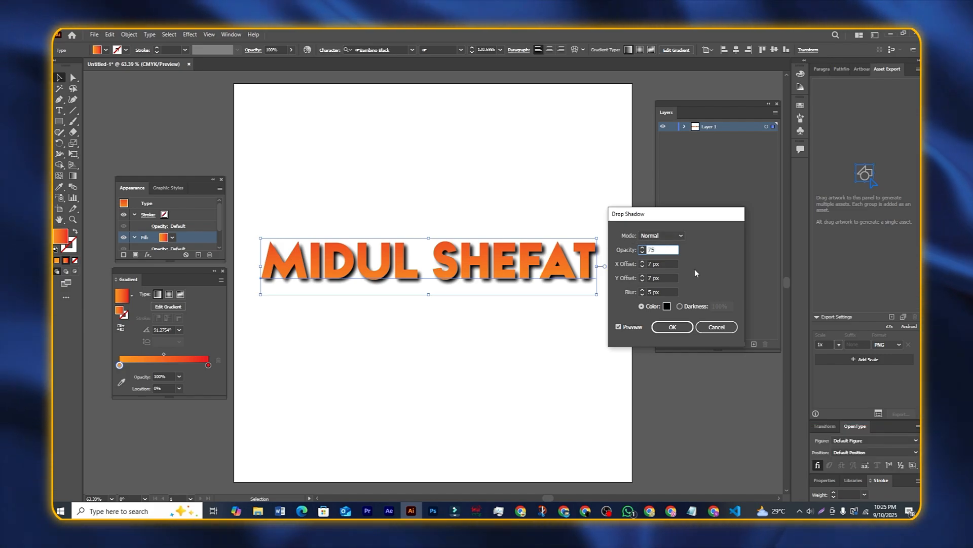
click(619, 327)
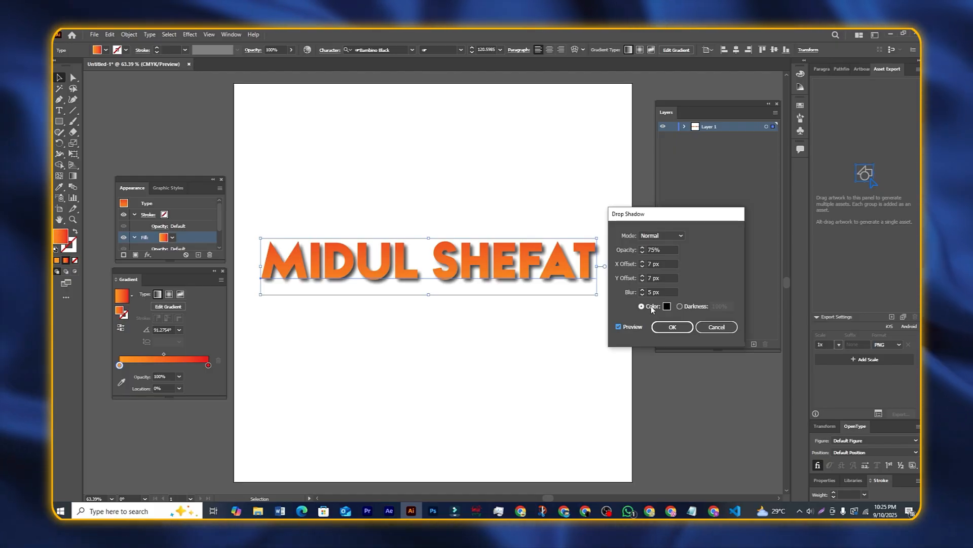
click(667, 307)
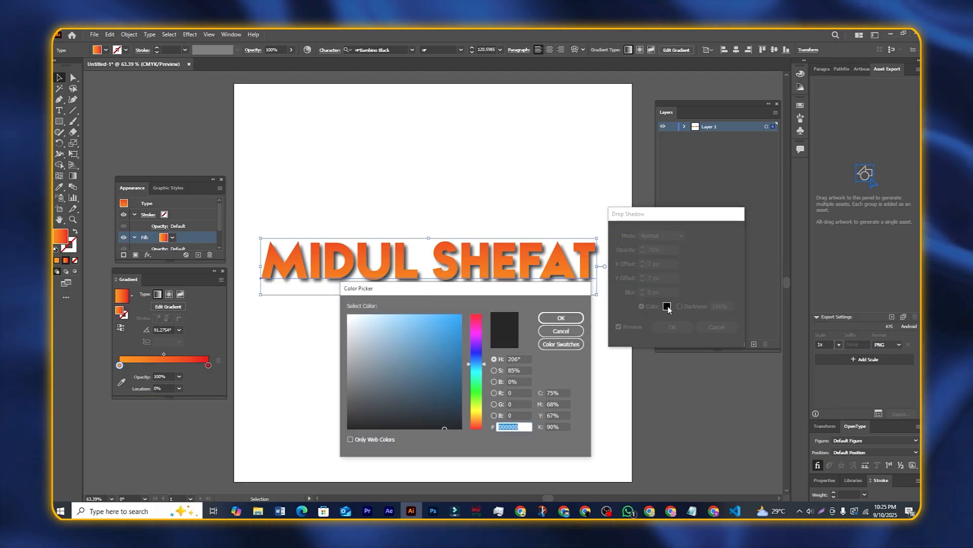
drag(480, 291, 574, 291)
drag(545, 324, 562, 315)
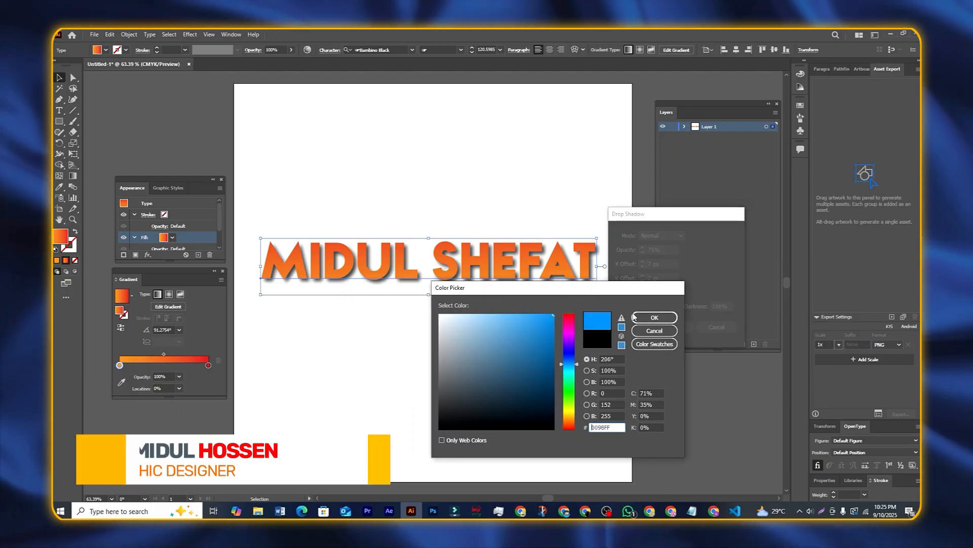
click(654, 318)
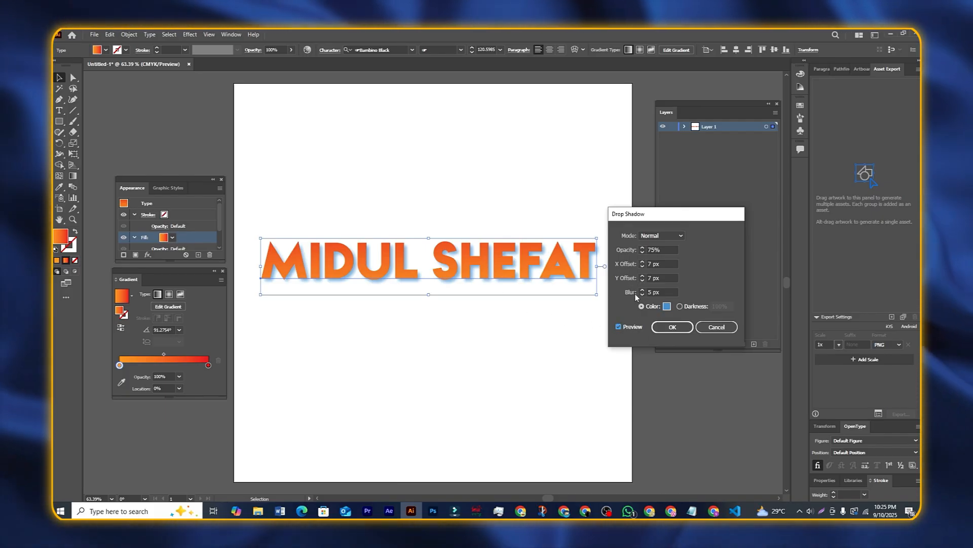
Step: Set the shadow's X and Y offsets to 8 px
click(643, 262)
click(642, 262)
click(642, 262)
click(643, 263)
click(643, 262)
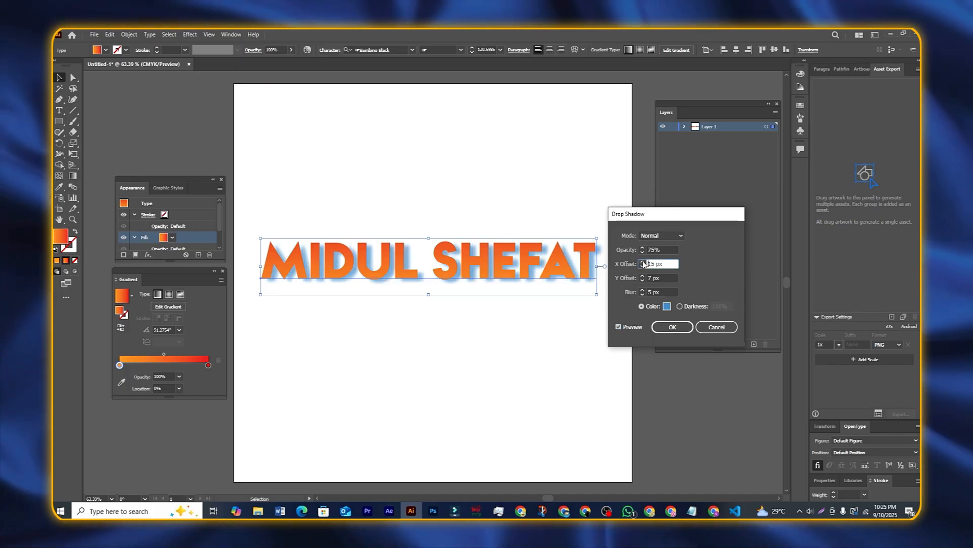
click(643, 262)
click(643, 262)
click(643, 262)
click(643, 262)
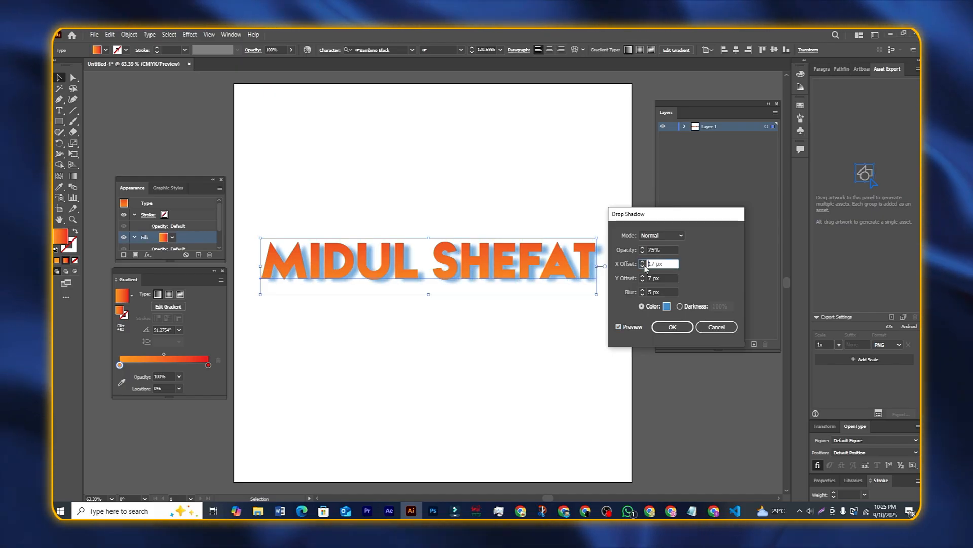
click(643, 266)
click(643, 266)
click(643, 266)
click(643, 266)
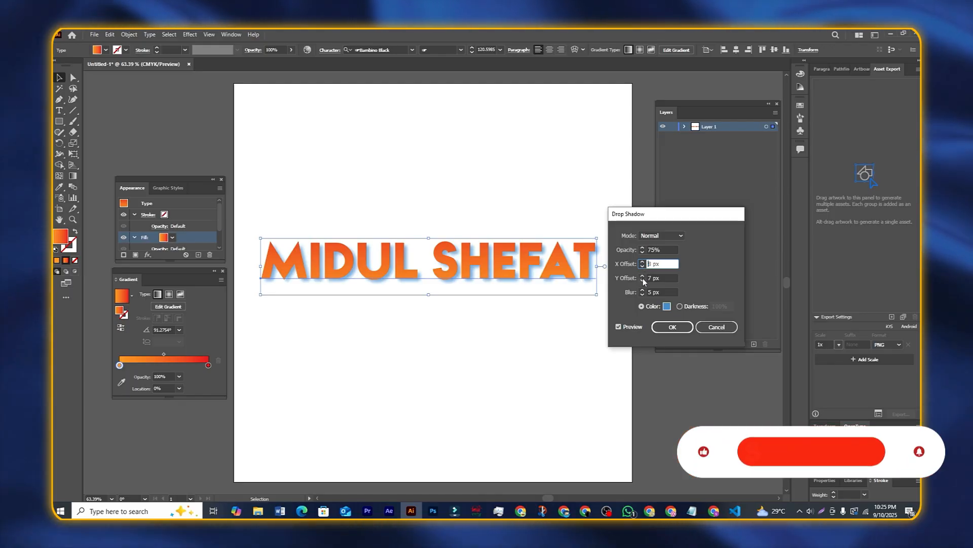
click(643, 276)
click(643, 276)
click(643, 275)
click(643, 276)
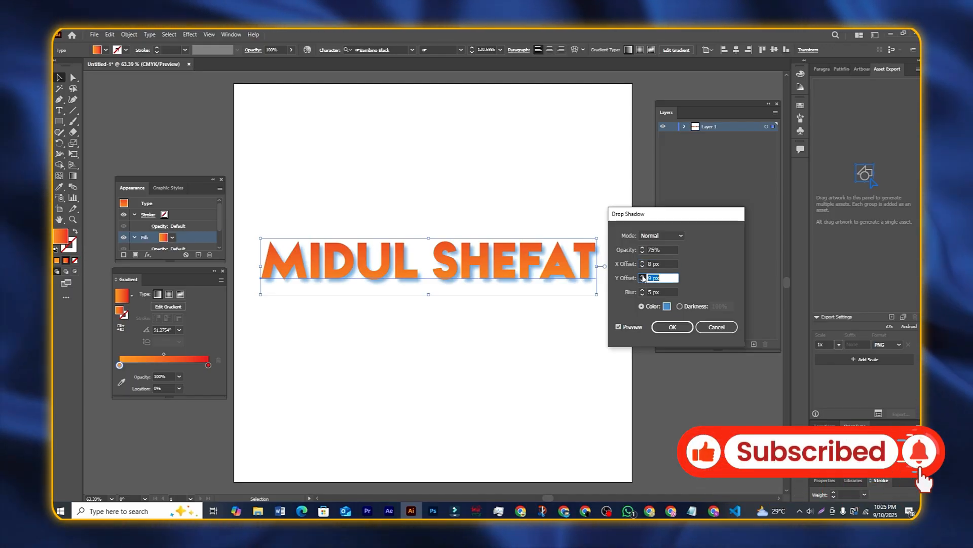
click(643, 276)
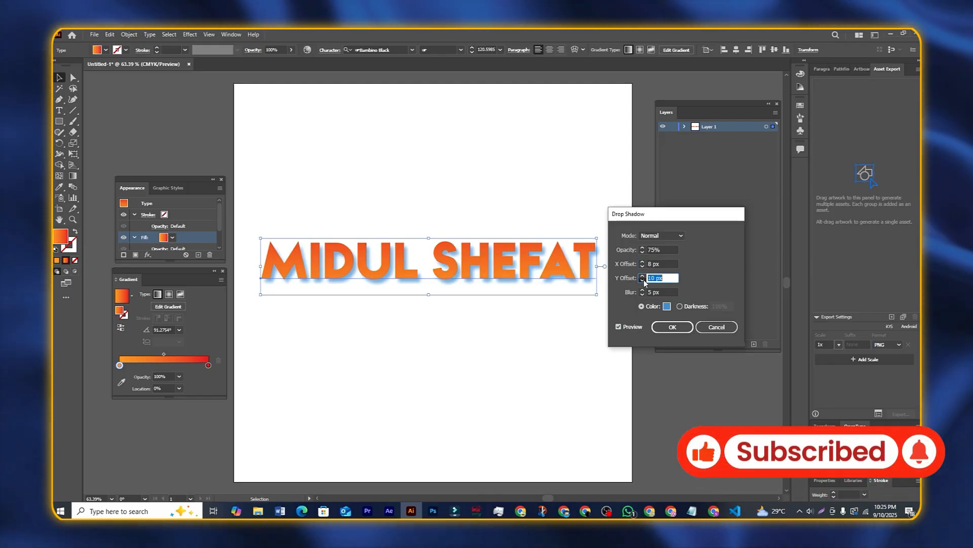
click(643, 281)
click(643, 280)
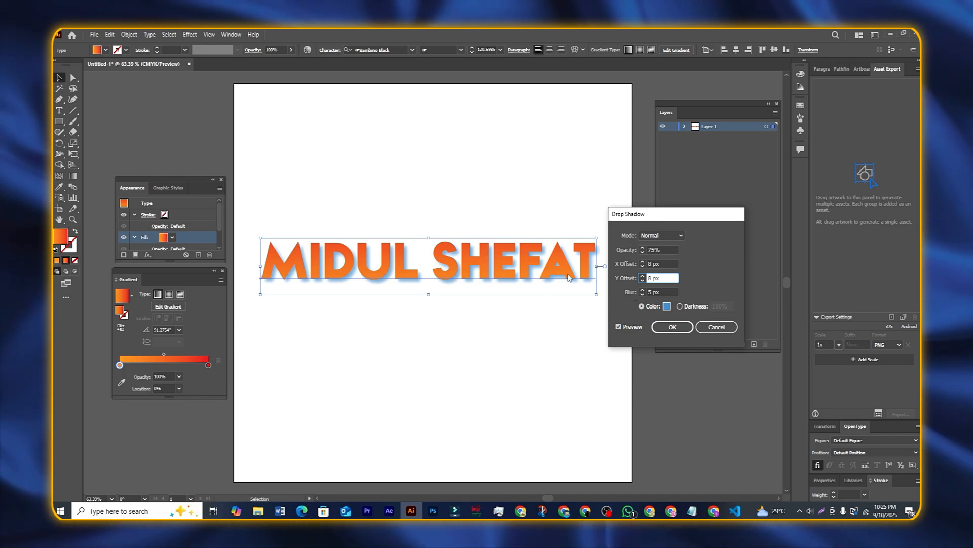
drag(674, 225, 685, 224)
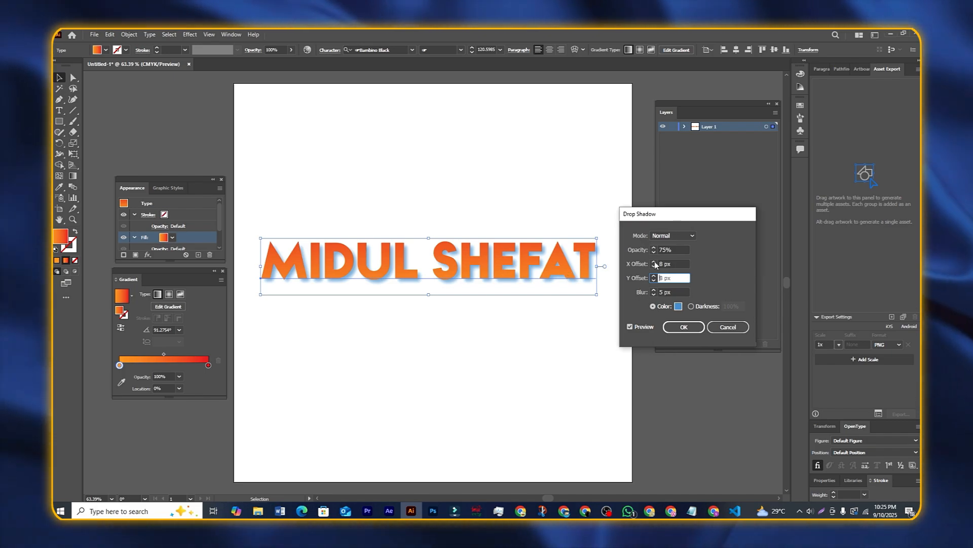
Step: Set the shadow blur to 4 px
click(654, 290)
click(654, 290)
click(654, 290)
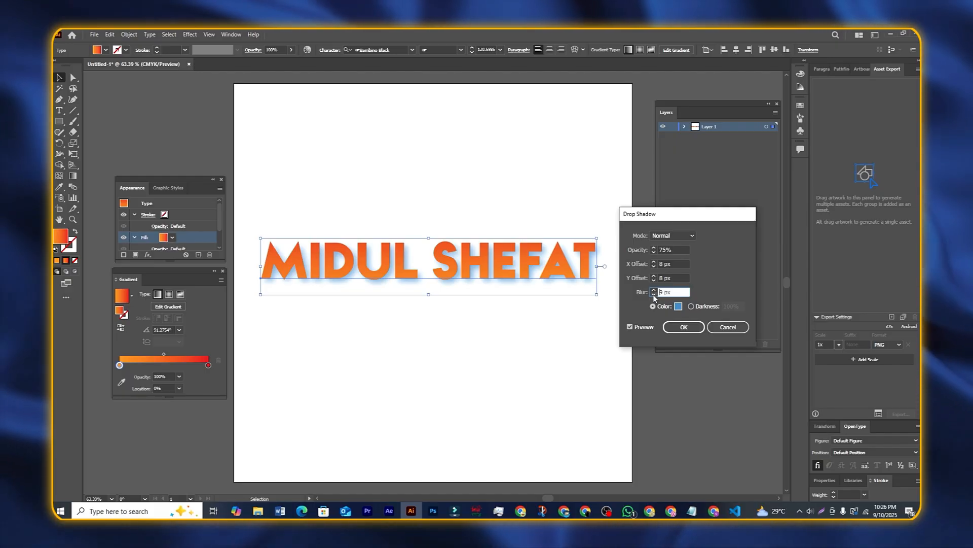
click(654, 295)
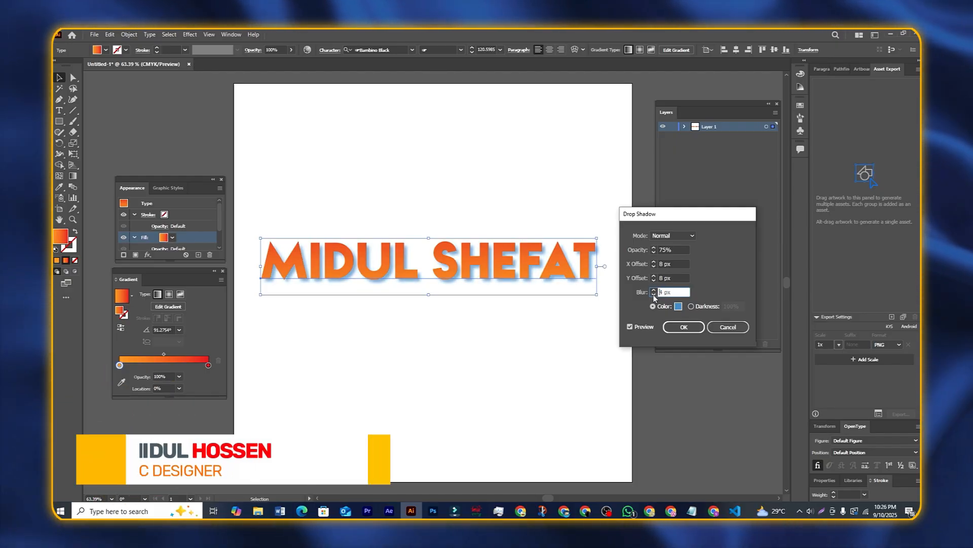
drag(687, 213, 666, 212)
Step: Apply the drop shadow and reposition the shadowed text on the artboard
click(665, 327)
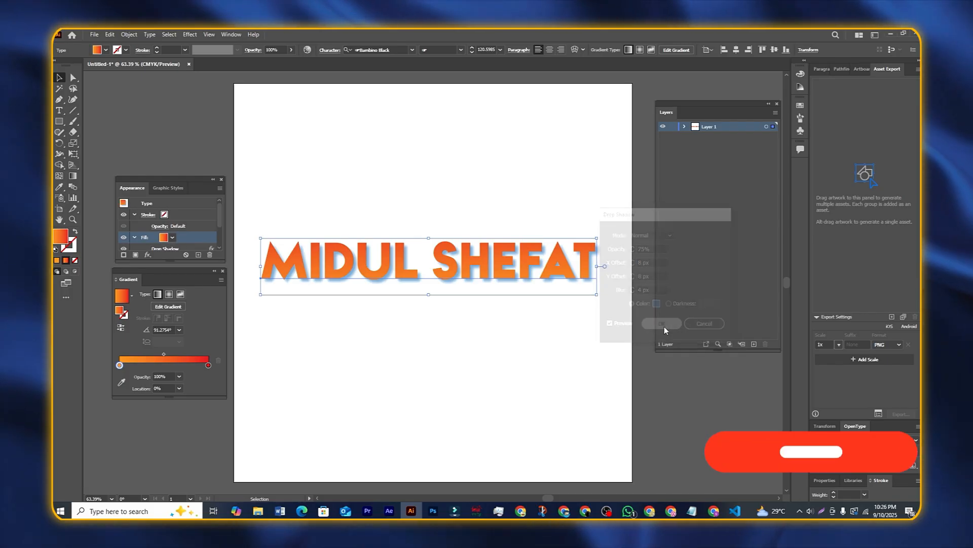
drag(496, 260, 501, 222)
click(256, 185)
drag(256, 189, 595, 328)
mouse_move(550, 207)
mouse_down()
mouse_move(571, 220)
mouse_move(556, 223)
mouse_up()
click(456, 278)
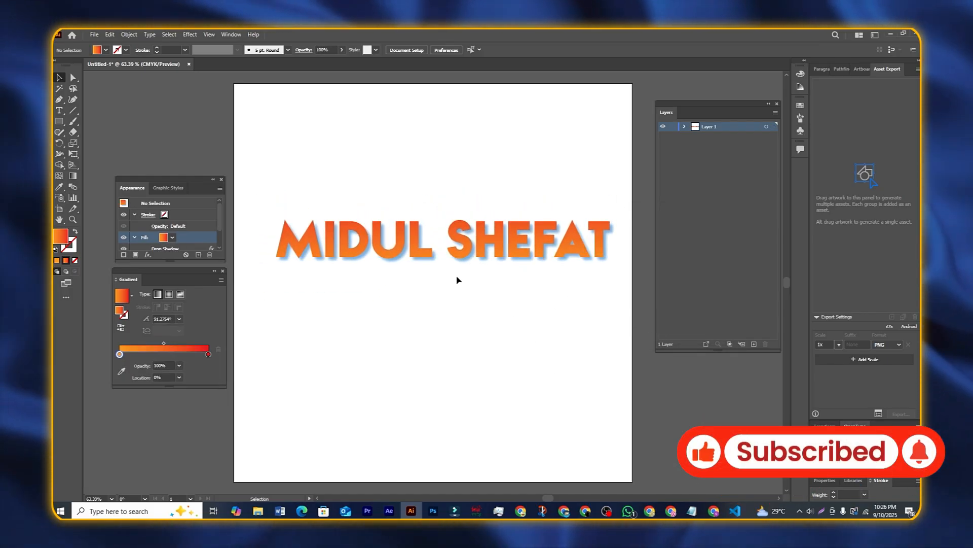
drag(420, 245, 395, 284)
click(298, 200)
drag(297, 197, 666, 391)
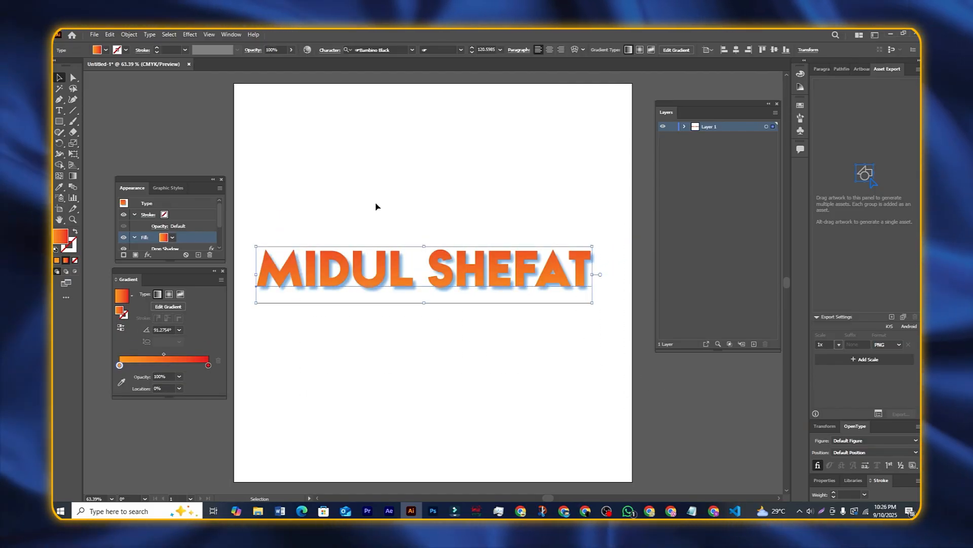
Step: Dock the Appearance panel directly beneath the Gradient panel and realign both
drag(333, 196, 501, 360)
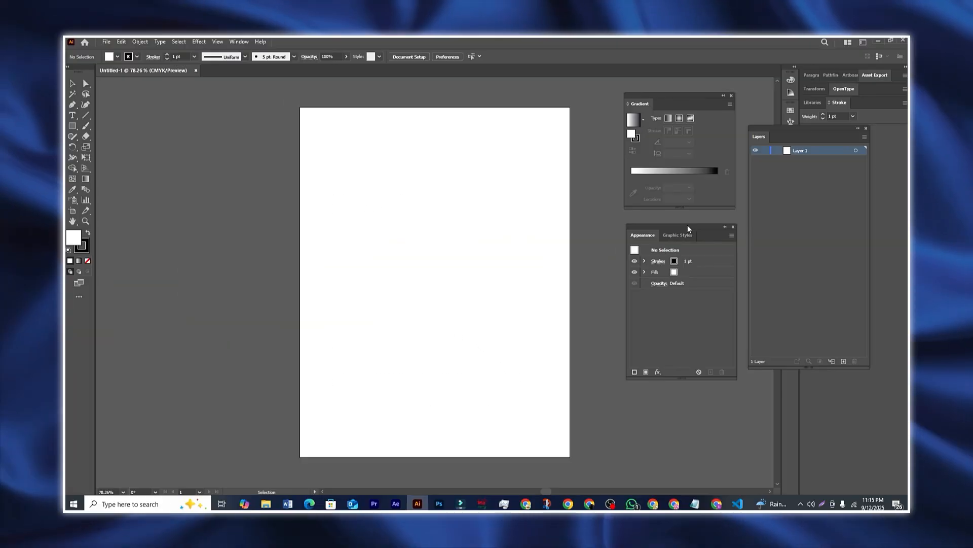
drag(689, 229, 687, 220)
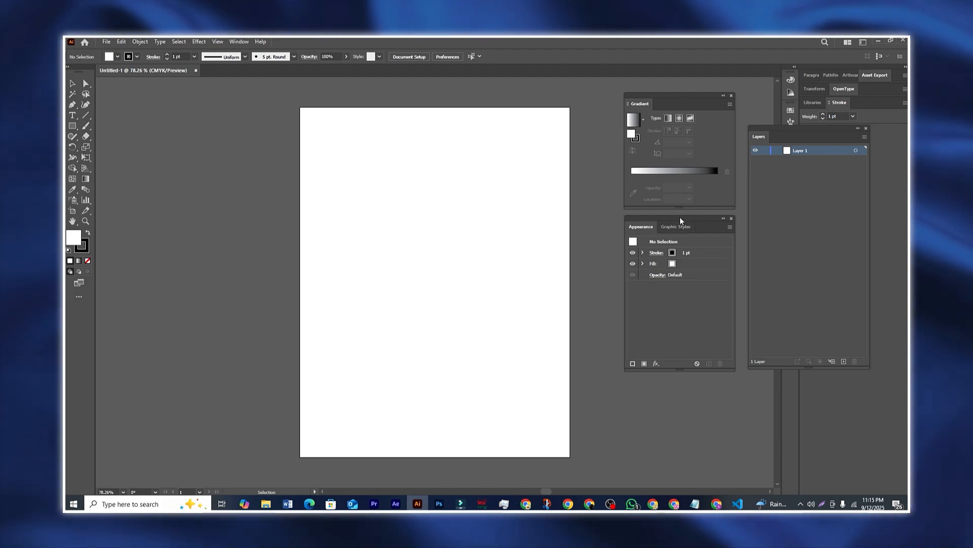
drag(681, 220, 684, 228)
mouse_move(683, 95)
mouse_down()
mouse_move(693, 105)
mouse_move(686, 91)
mouse_up()
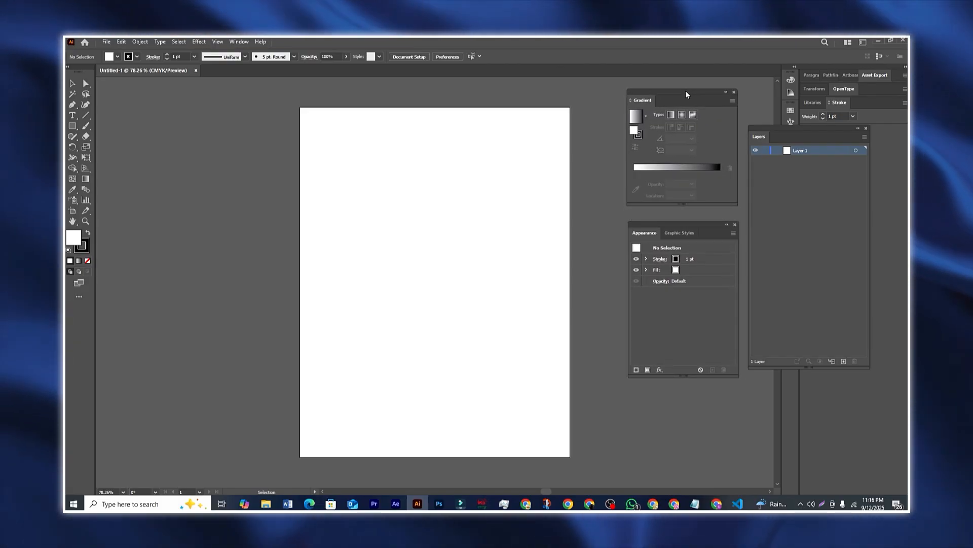
drag(683, 225, 680, 211)
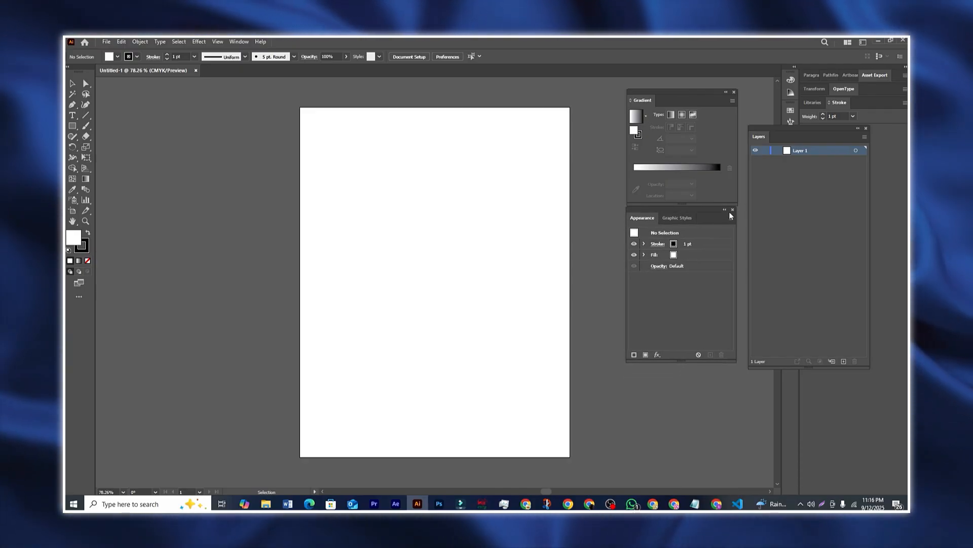
Step: Type the word MIDUL and enlarge it to about 204.7 pt
click(72, 116)
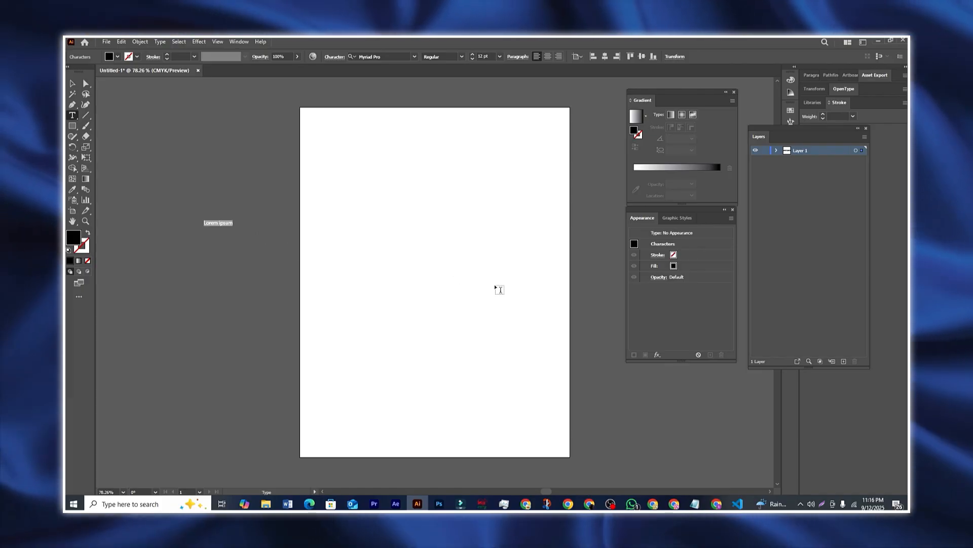
text(MIDUL)
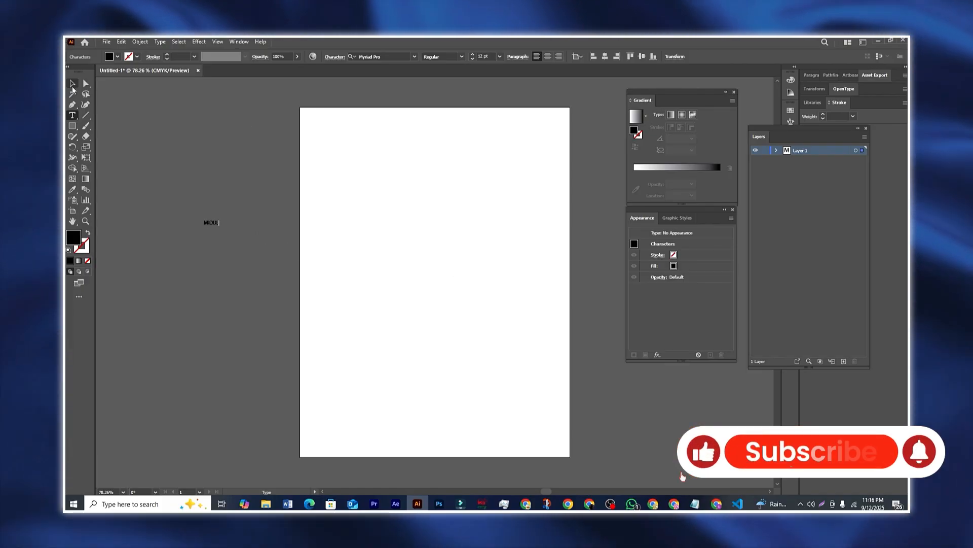
click(73, 83)
drag(219, 226, 459, 320)
mouse_move(355, 280)
mouse_down()
mouse_move(453, 273)
mouse_move(353, 296)
mouse_up()
Step: Move the MIDUL text left onto the pasteboard beside the artboard
drag(546, 492, 534, 492)
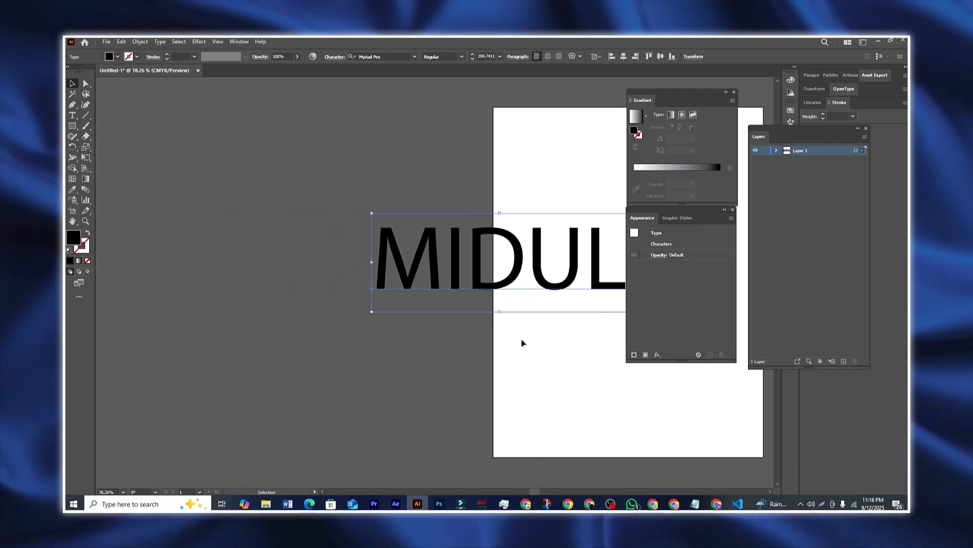
drag(517, 278, 362, 277)
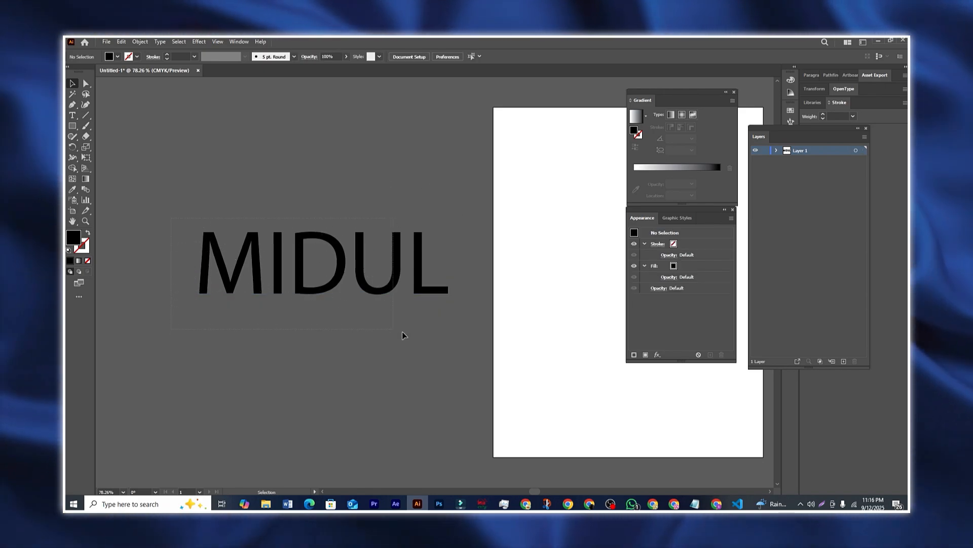
click(454, 317)
drag(410, 288, 393, 285)
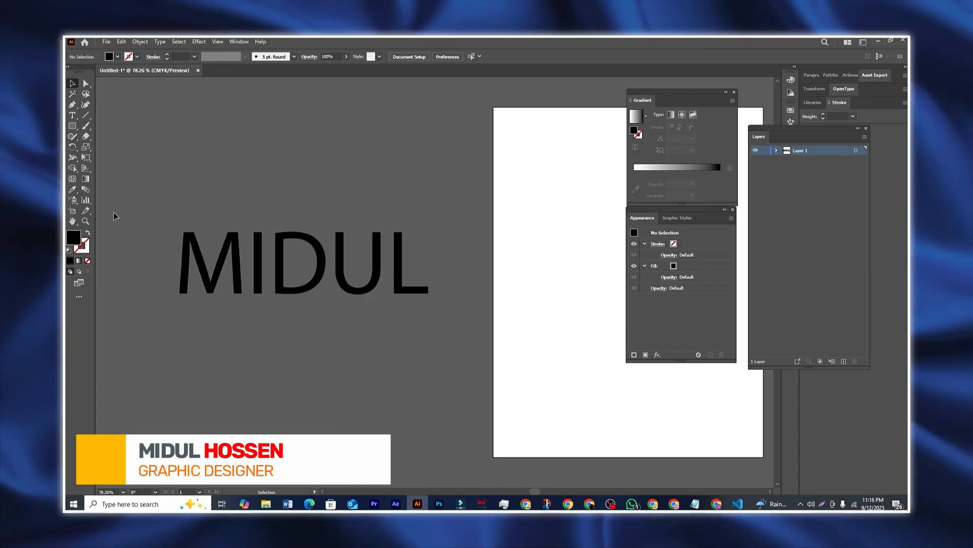
drag(124, 197, 366, 319)
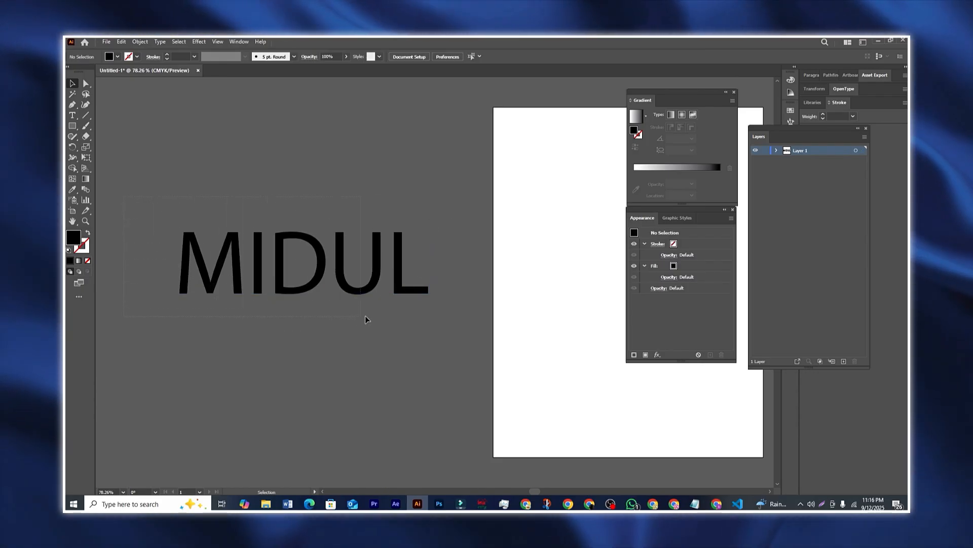
drag(376, 278, 367, 278)
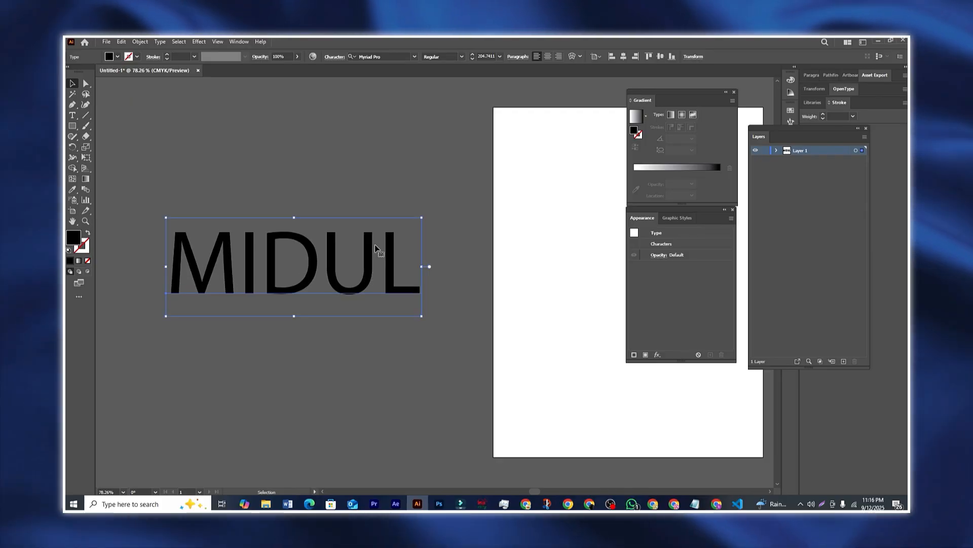
click(335, 198)
click(229, 272)
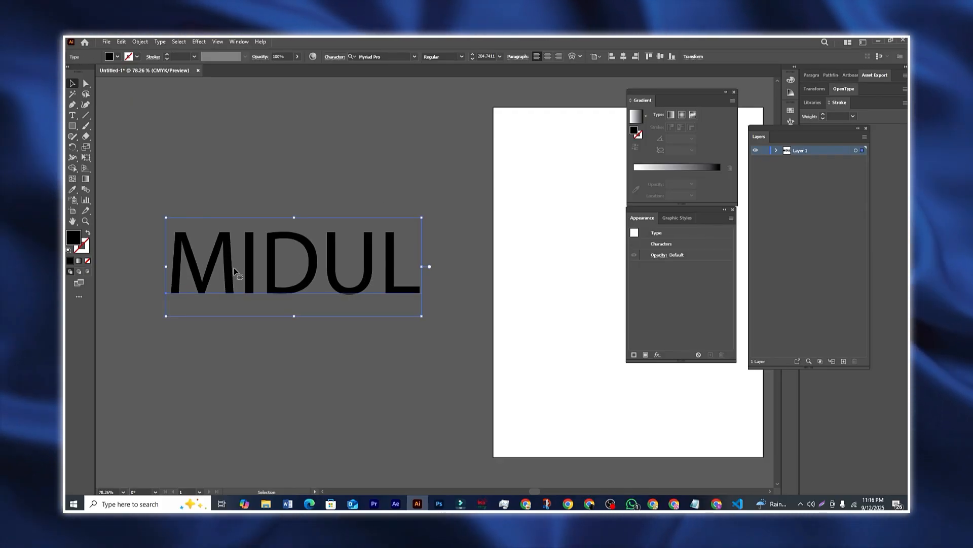
Step: Open the Stylize Feather effect for the MIDUL text
click(199, 42)
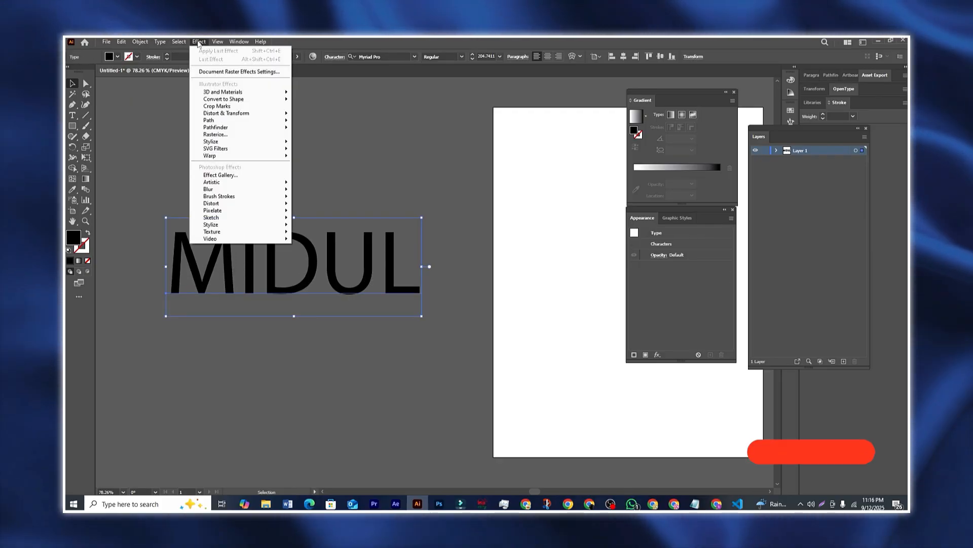
mouse_move(222, 143)
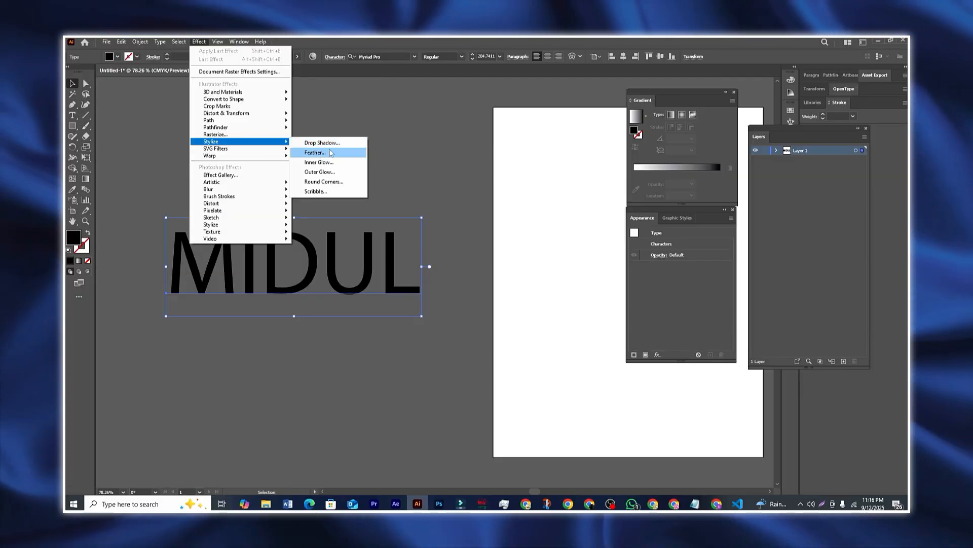
click(323, 154)
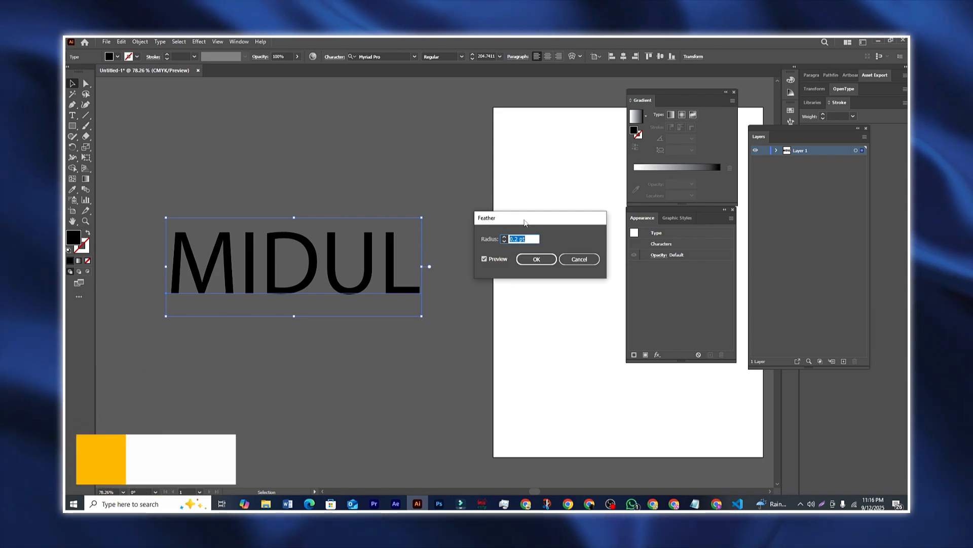
drag(525, 223, 515, 218)
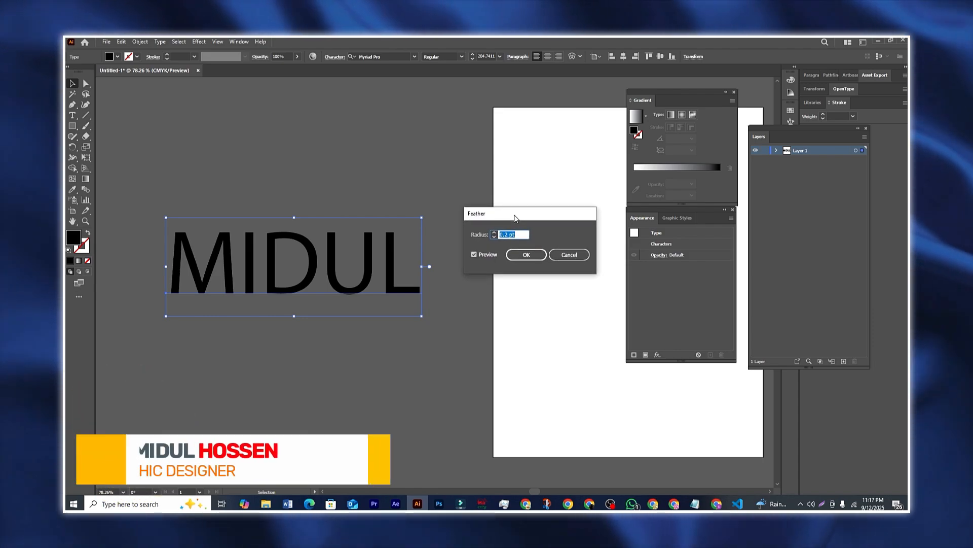
click(475, 255)
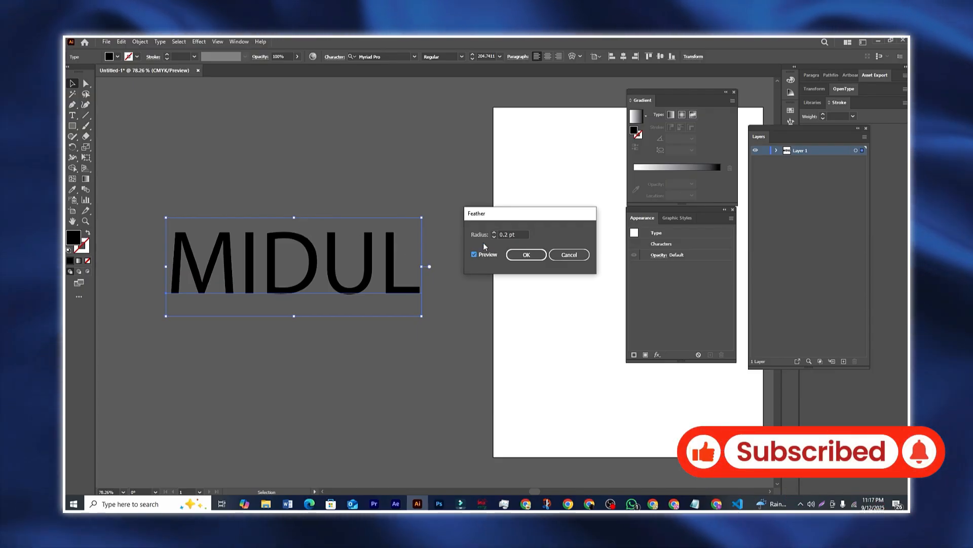
Step: Adjust the feather radius to 10 pt and apply it
click(495, 234)
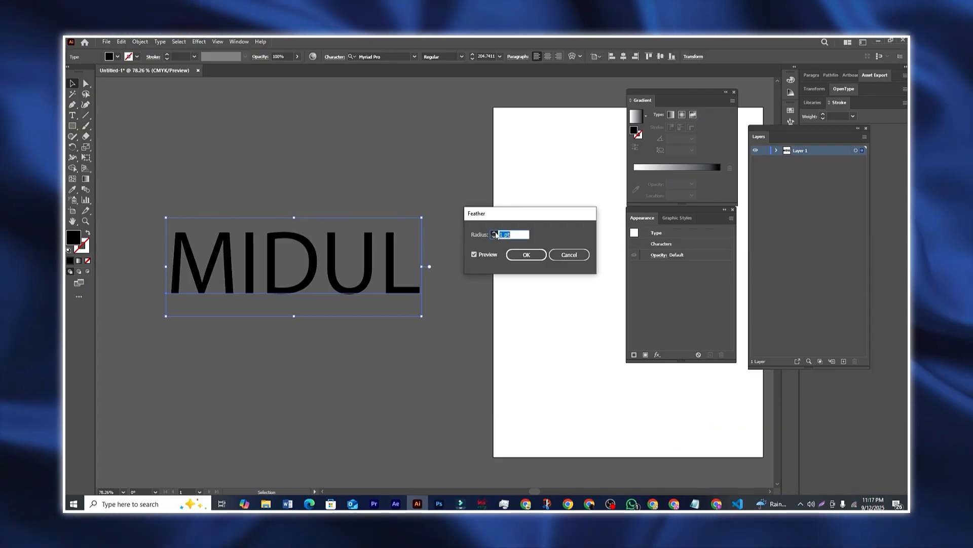
click(495, 233)
click(495, 232)
click(495, 233)
click(495, 232)
click(495, 232)
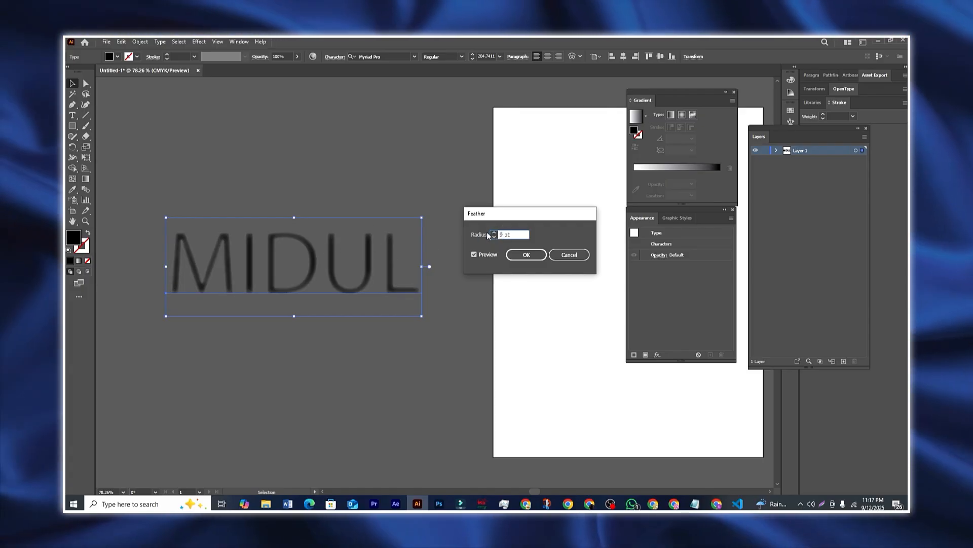
click(494, 233)
click(494, 233)
click(494, 236)
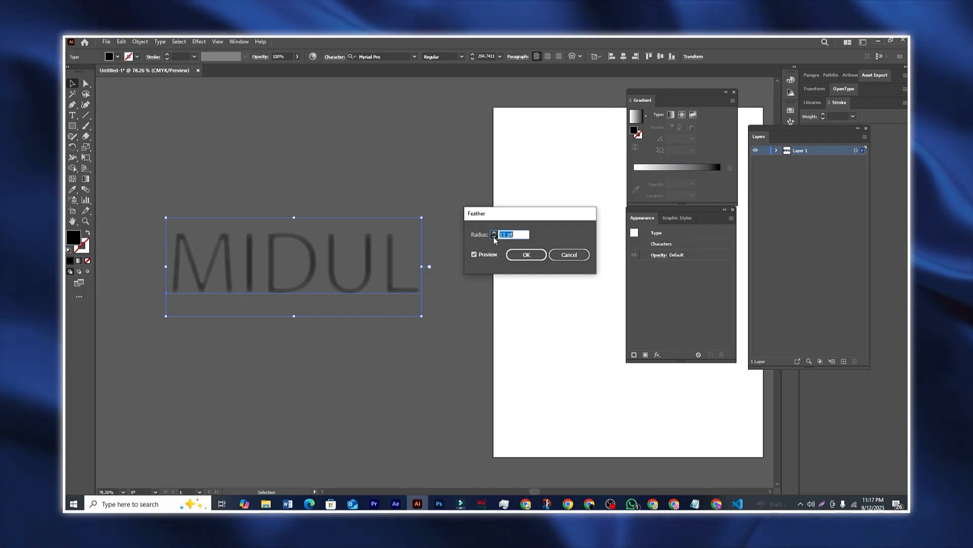
click(494, 236)
click(494, 236)
click(494, 236)
click(494, 236)
click(494, 237)
click(493, 236)
click(494, 237)
click(494, 236)
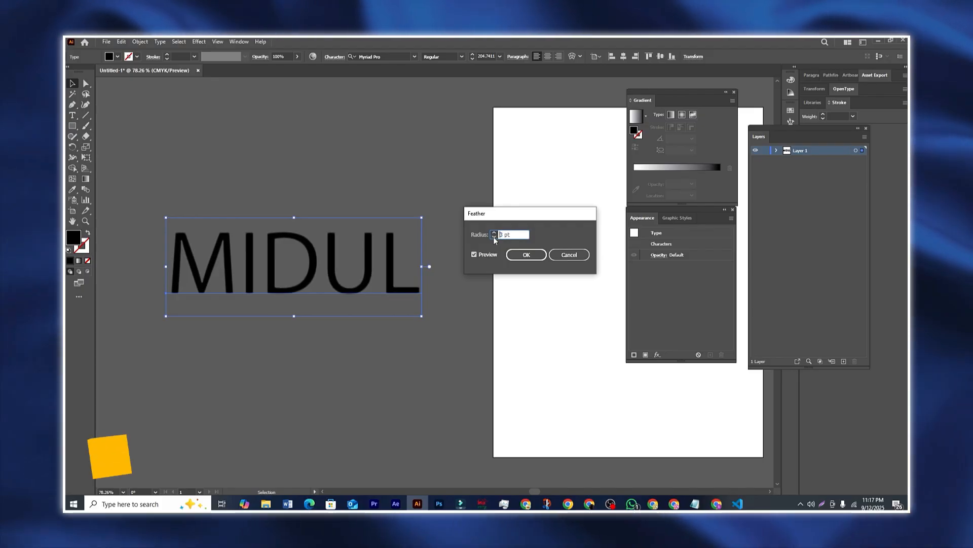
click(494, 236)
drag(513, 215, 499, 205)
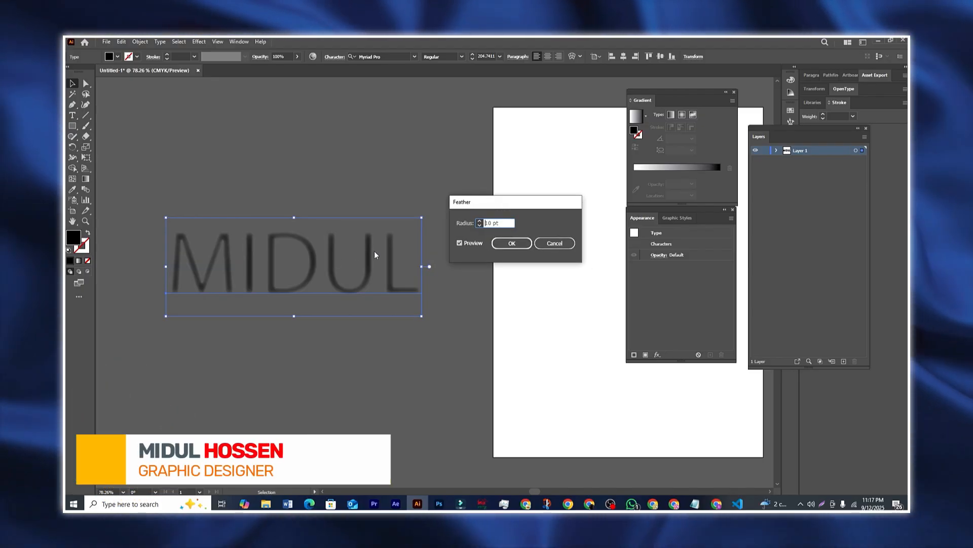
click(512, 244)
Step: Shift the feathered MIDUL slightly, toggling its selection to compare the softened edges
drag(345, 287, 358, 245)
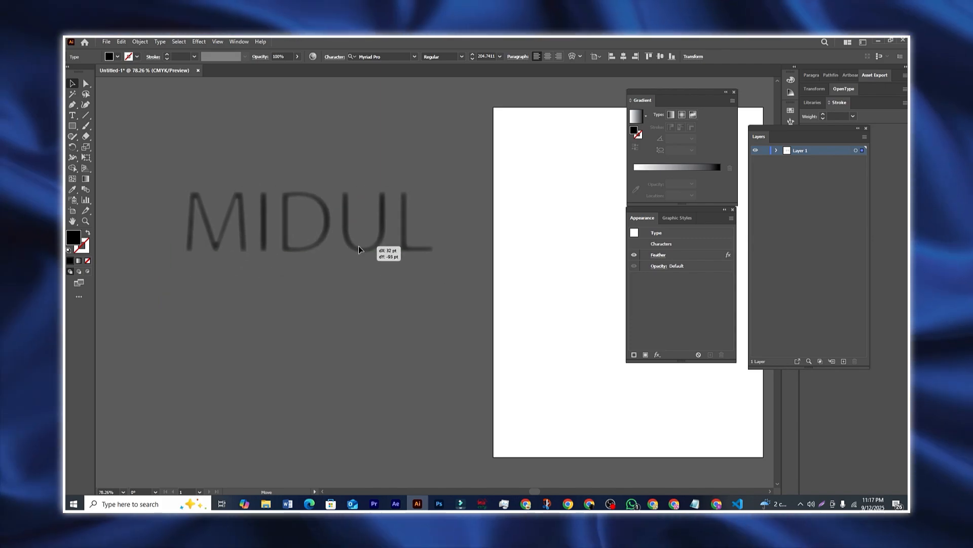
click(359, 339)
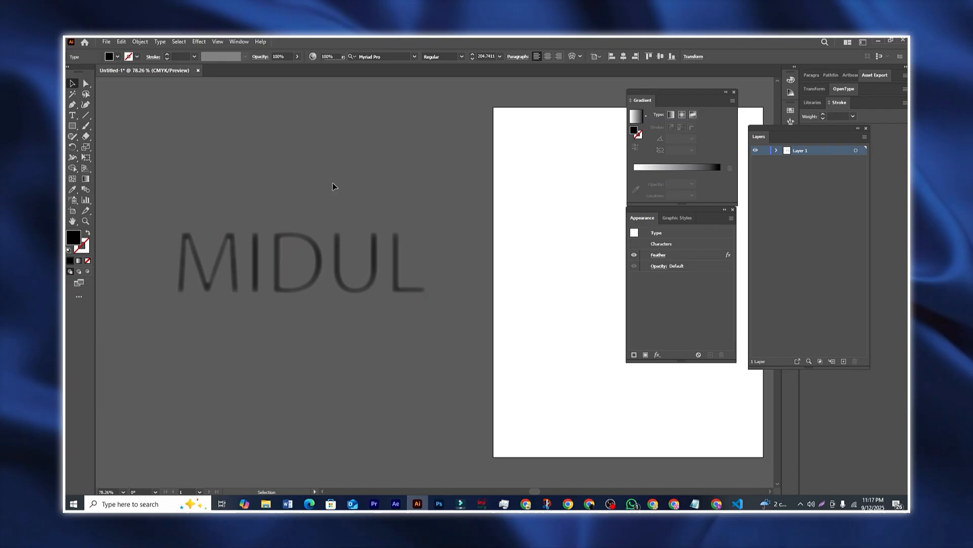
click(333, 187)
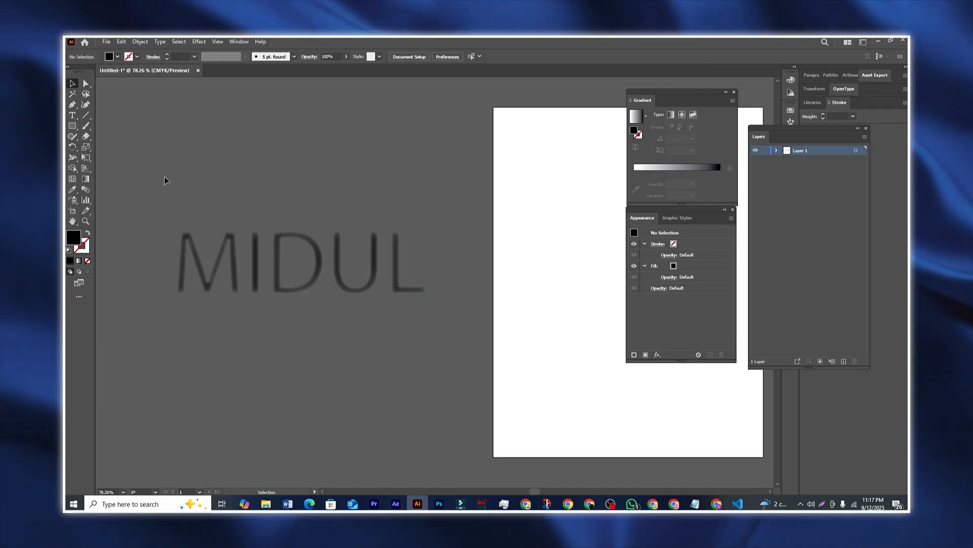
drag(306, 325, 418, 329)
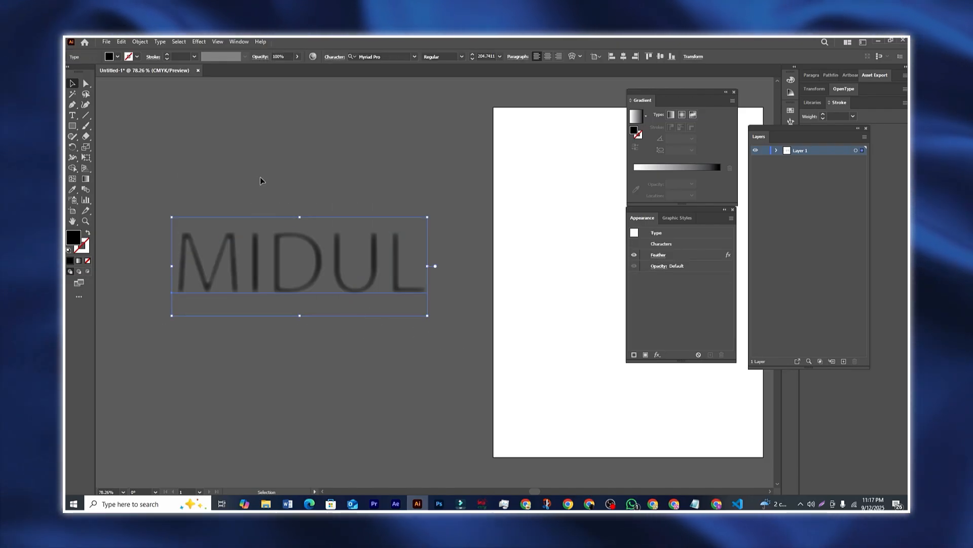
click(243, 177)
drag(171, 206, 446, 333)
click(464, 341)
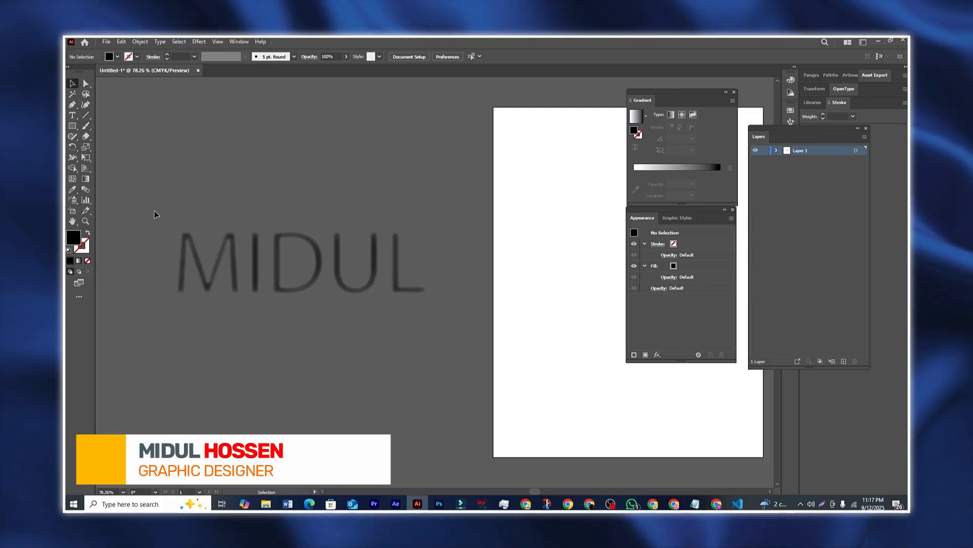
drag(153, 210, 371, 273)
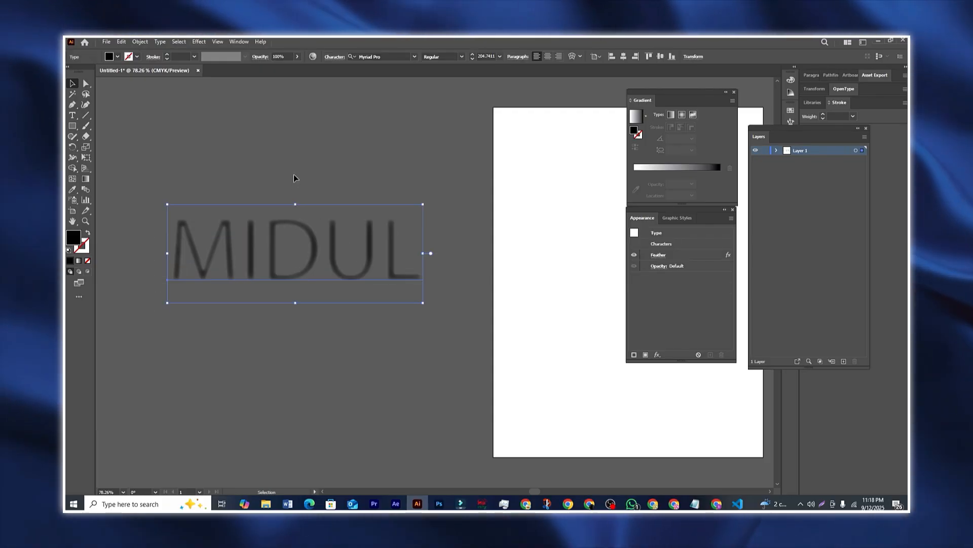
click(294, 175)
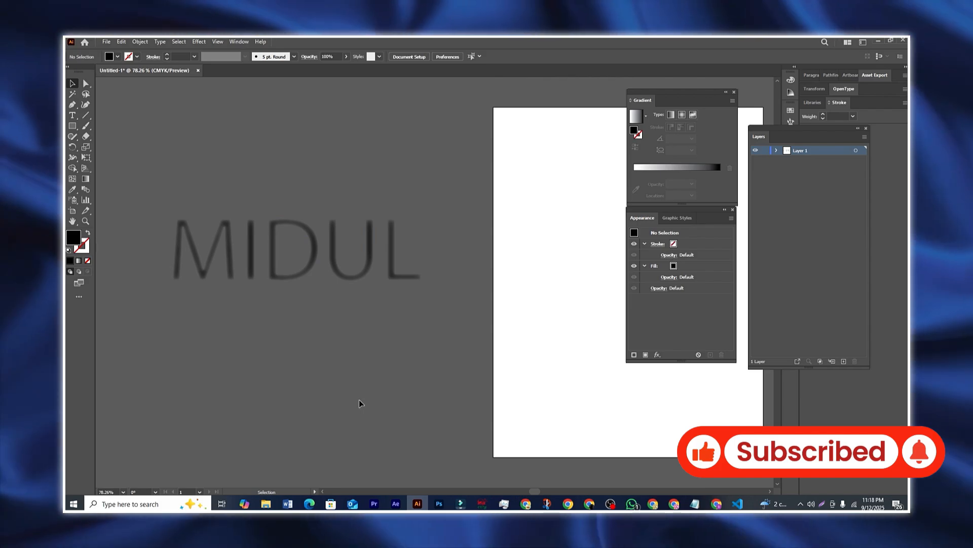
Step: Select MIDUL and open the Properties panel from the Window menu
click(306, 271)
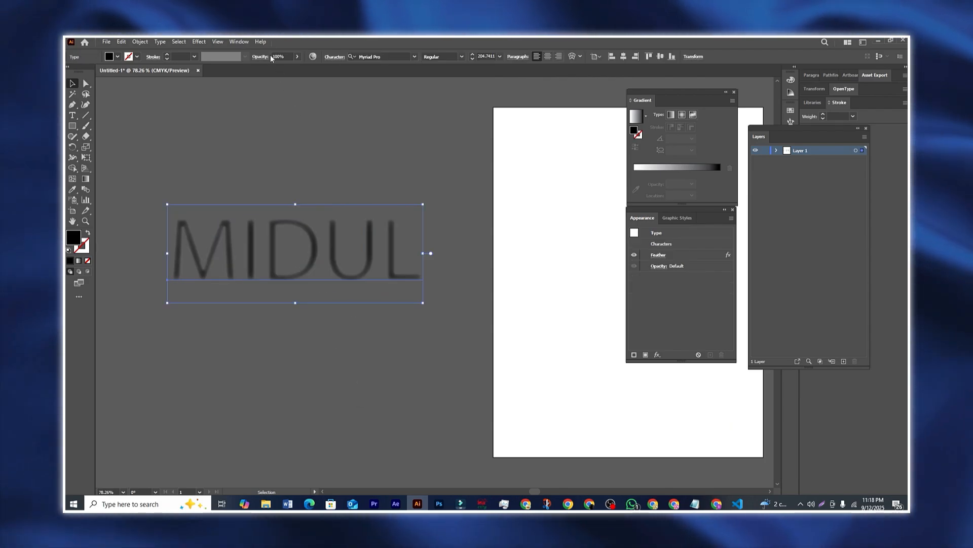
click(240, 42)
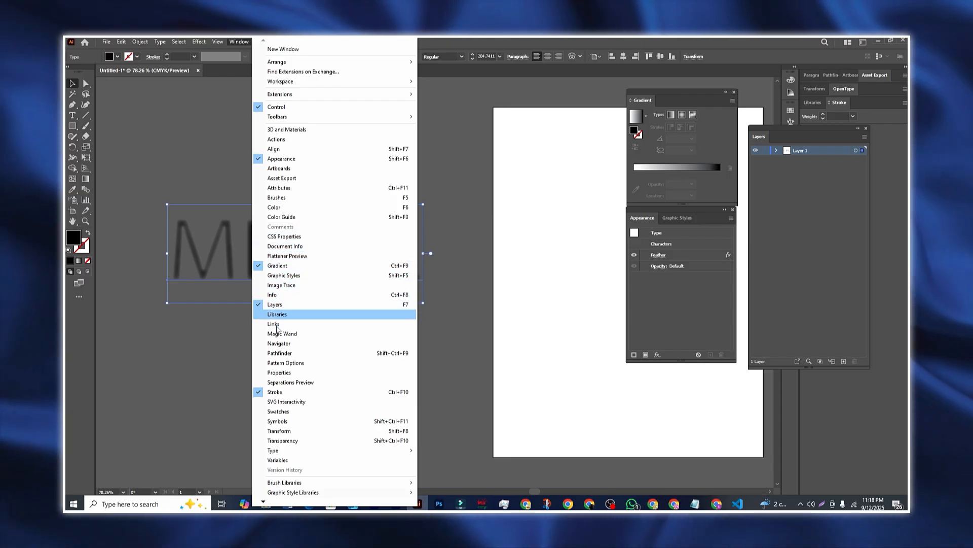
click(279, 373)
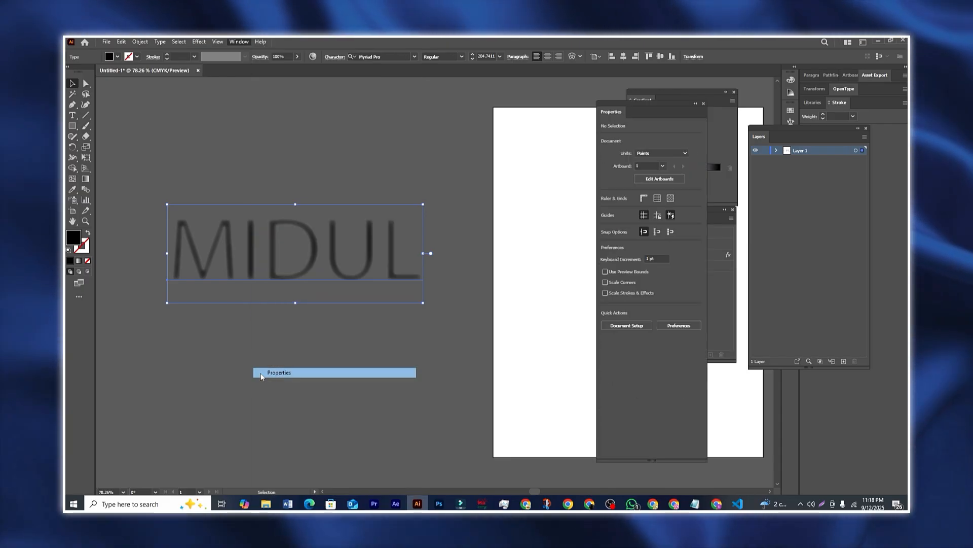
drag(643, 114, 538, 115)
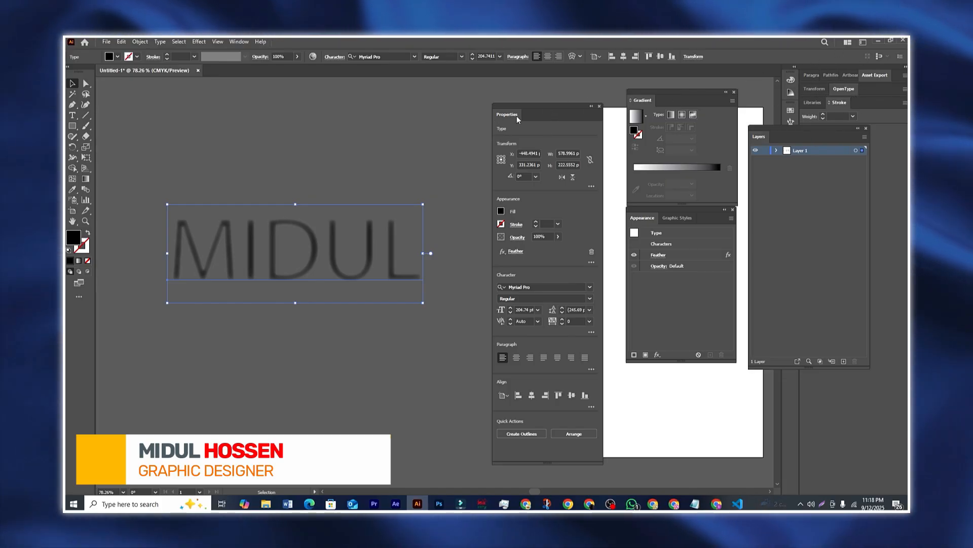
drag(545, 113, 553, 105)
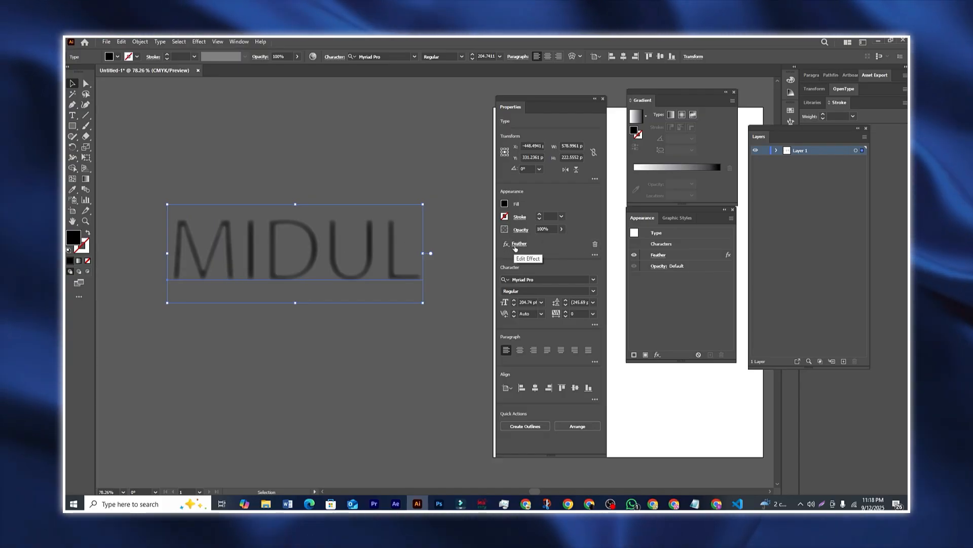
Step: Lower MIDUL's feather radius so its edges are only lightly softened
click(519, 244)
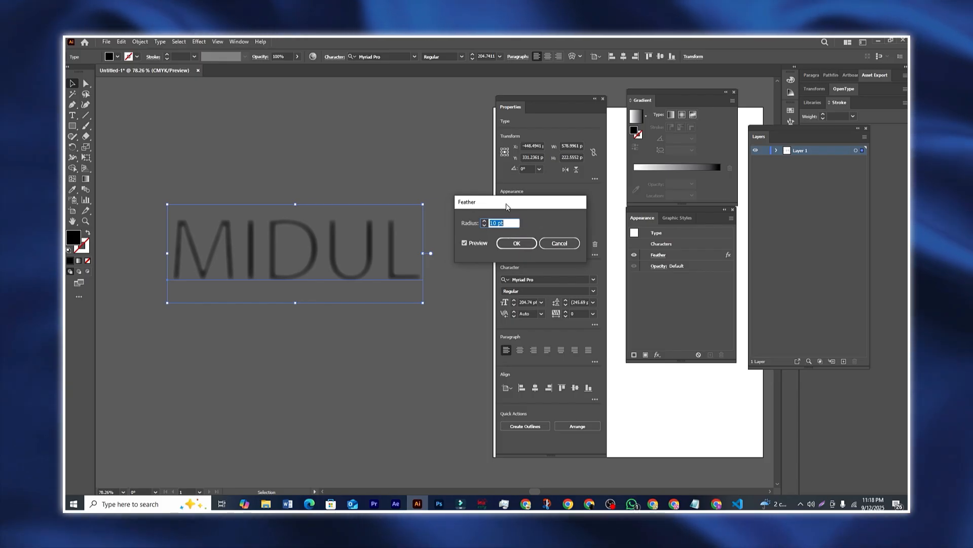
click(497, 227)
click(497, 227)
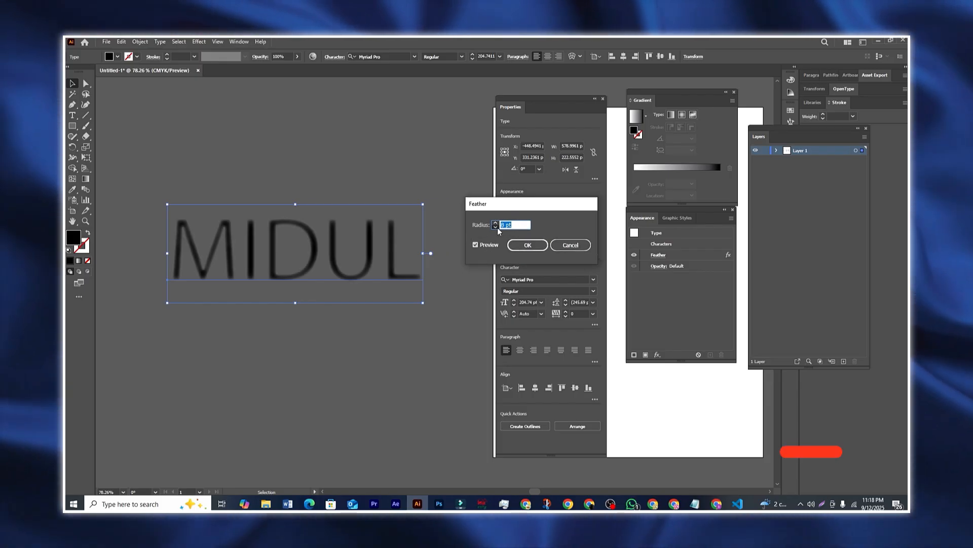
click(497, 228)
click(496, 227)
click(497, 227)
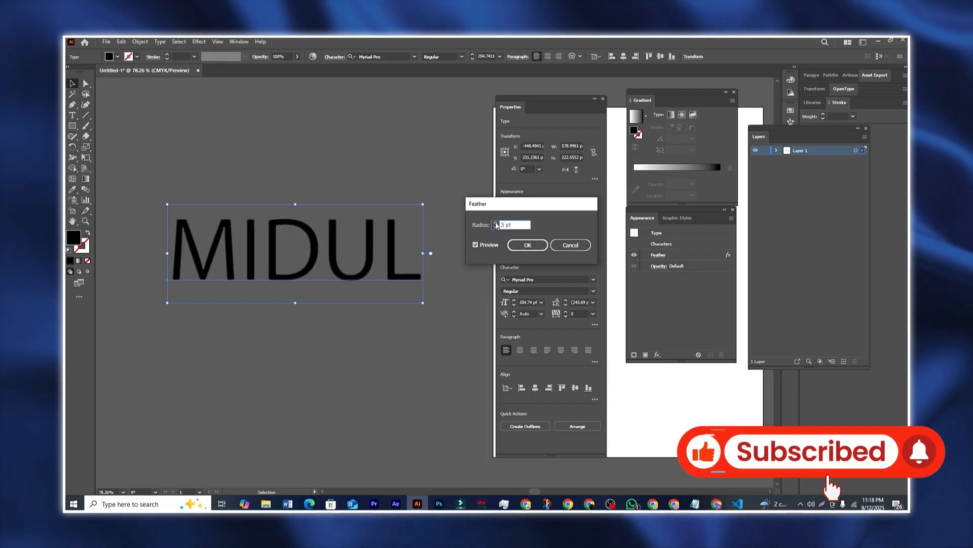
click(527, 245)
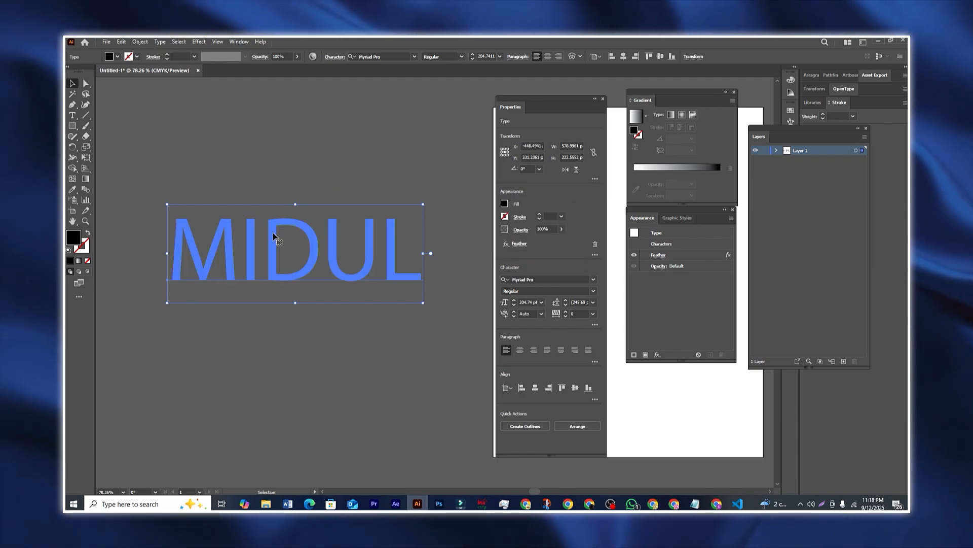
Step: Delete the Feather effect from MIDUL and shift the text slightly left
click(596, 247)
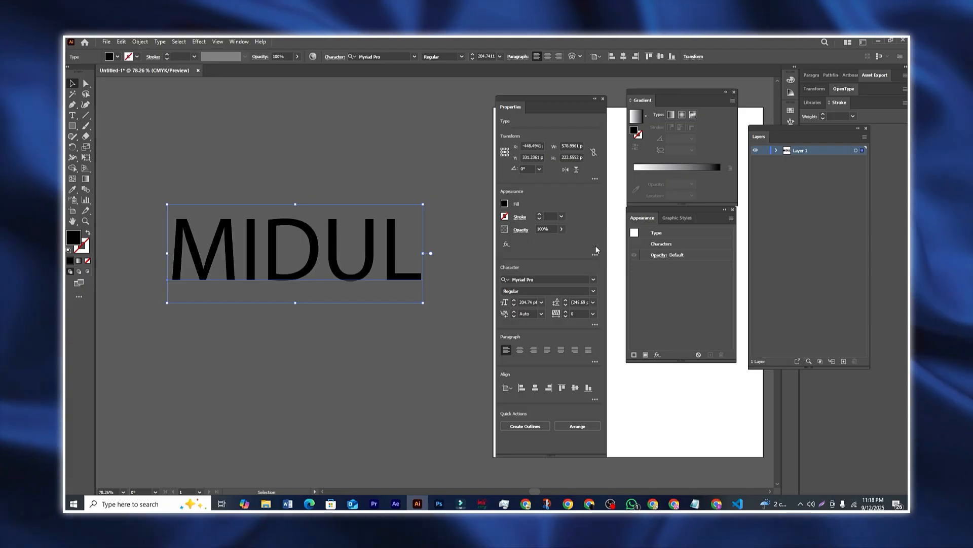
drag(311, 283, 279, 263)
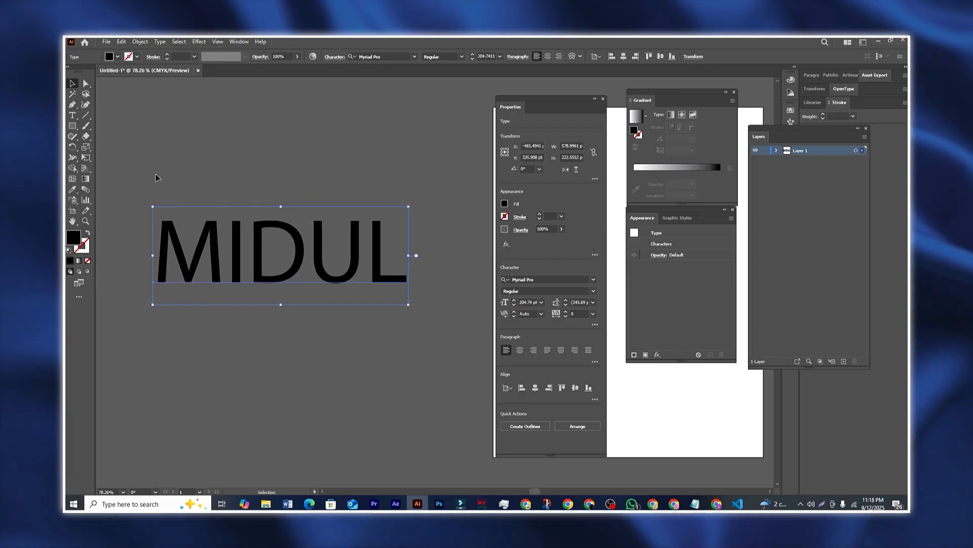
click(138, 185)
Step: Fine-tune MIDUL's position with small nudges, then bring up the Effect menu
drag(400, 318, 437, 326)
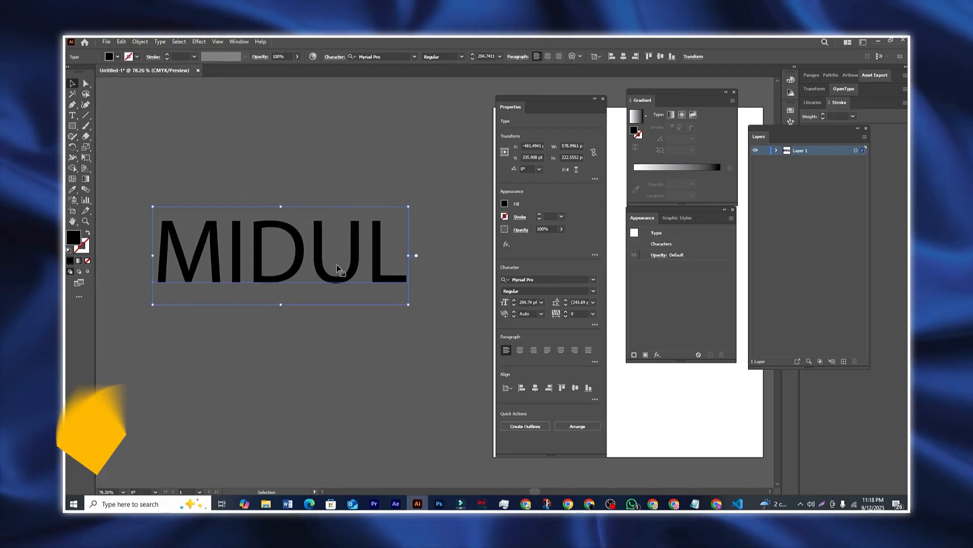
drag(345, 277, 355, 274)
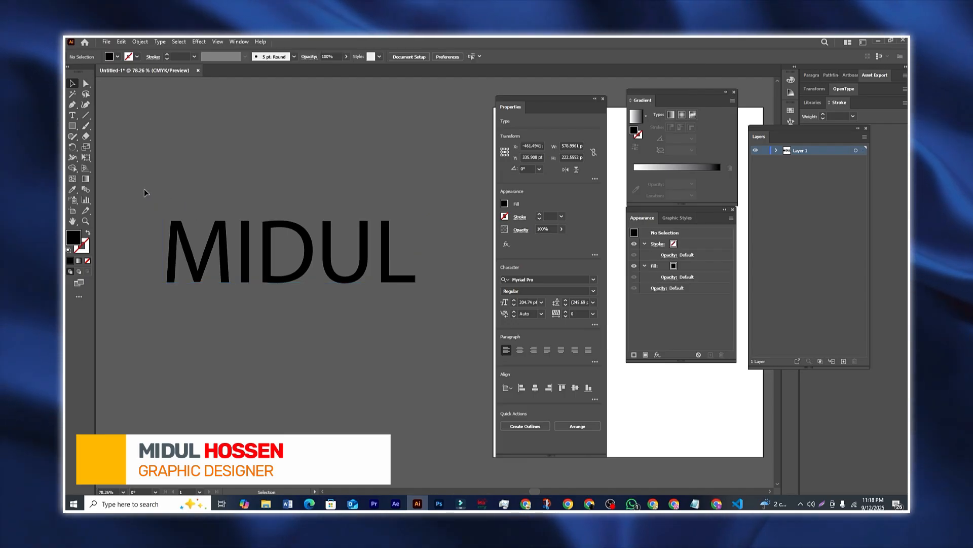
drag(144, 192, 343, 305)
drag(408, 276, 401, 275)
click(430, 339)
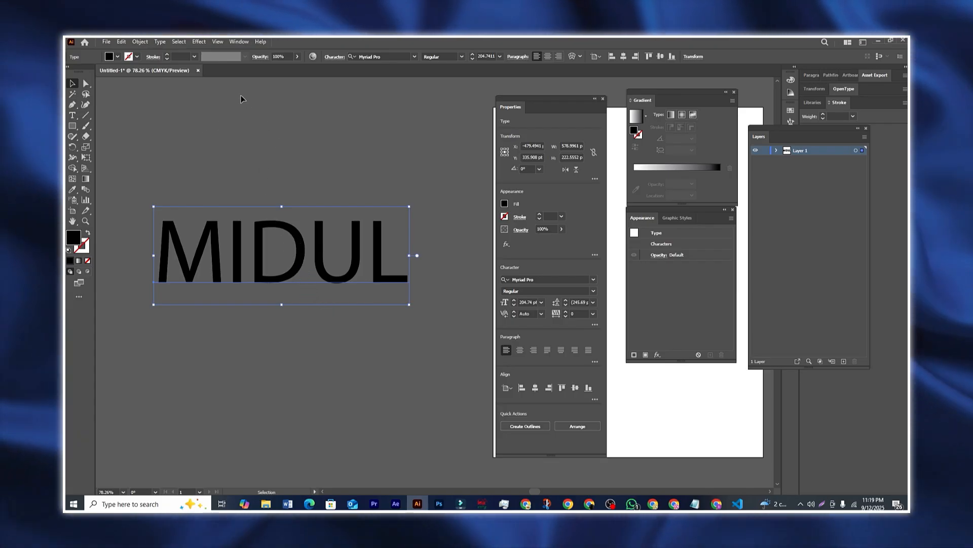
click(198, 42)
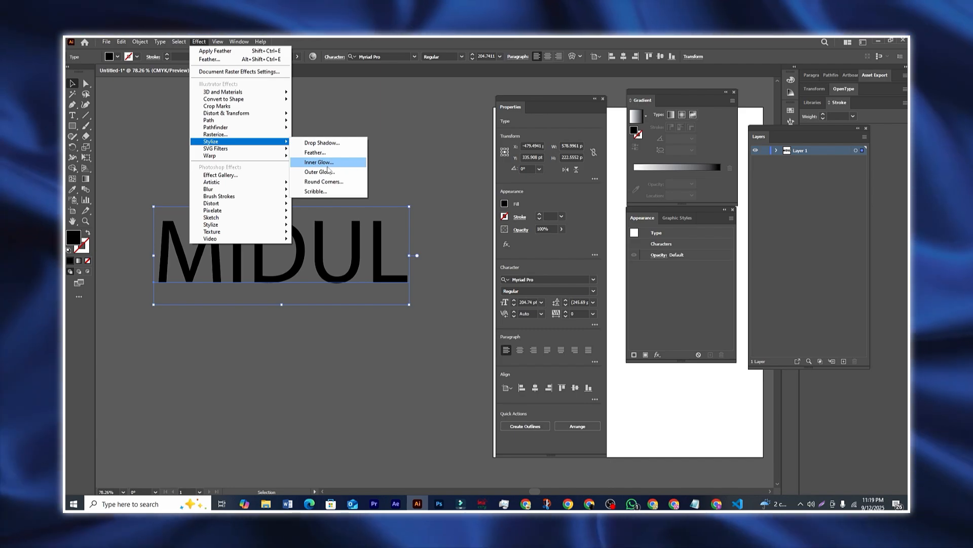
Step: Add an Inner Glow to MIDUL with red colour and Normal blend mode
click(348, 165)
drag(504, 188, 603, 205)
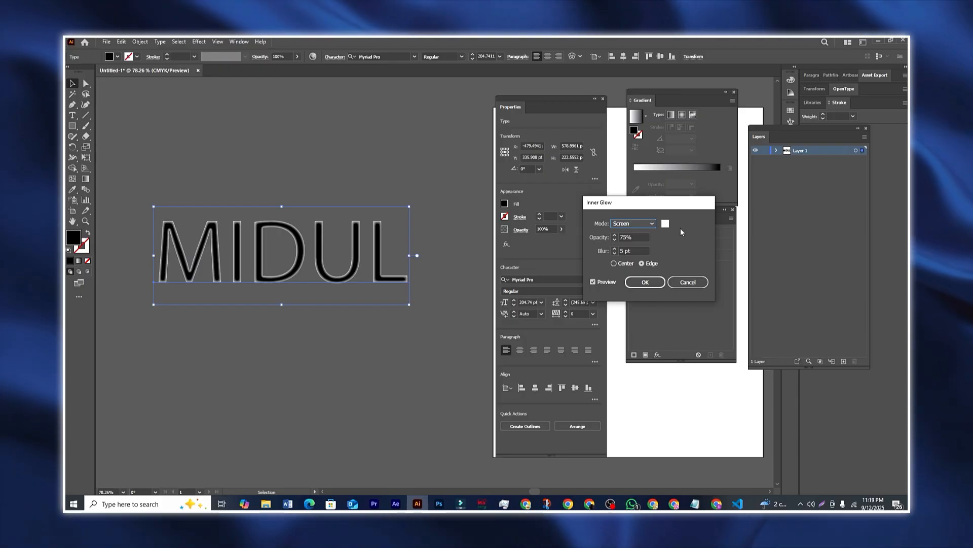
click(665, 224)
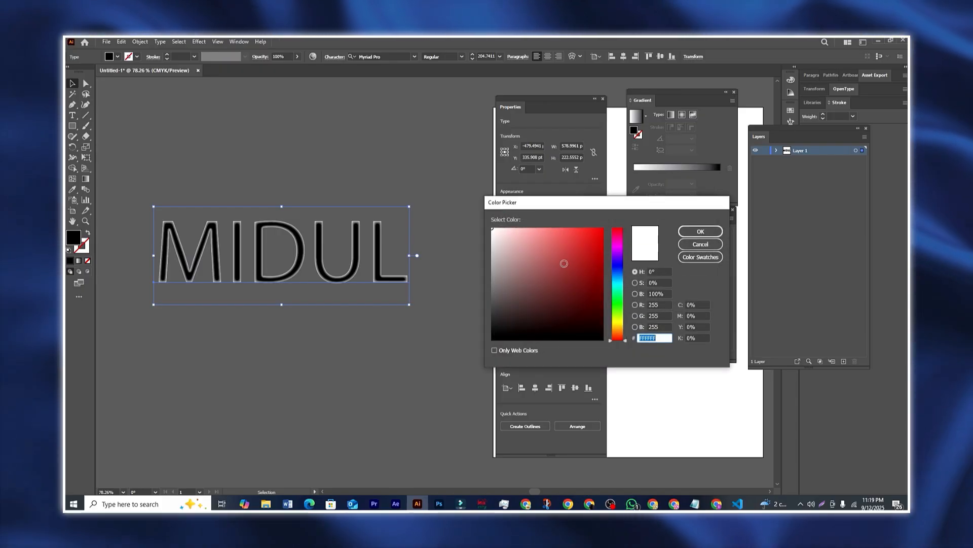
click(699, 232)
drag(662, 209, 649, 204)
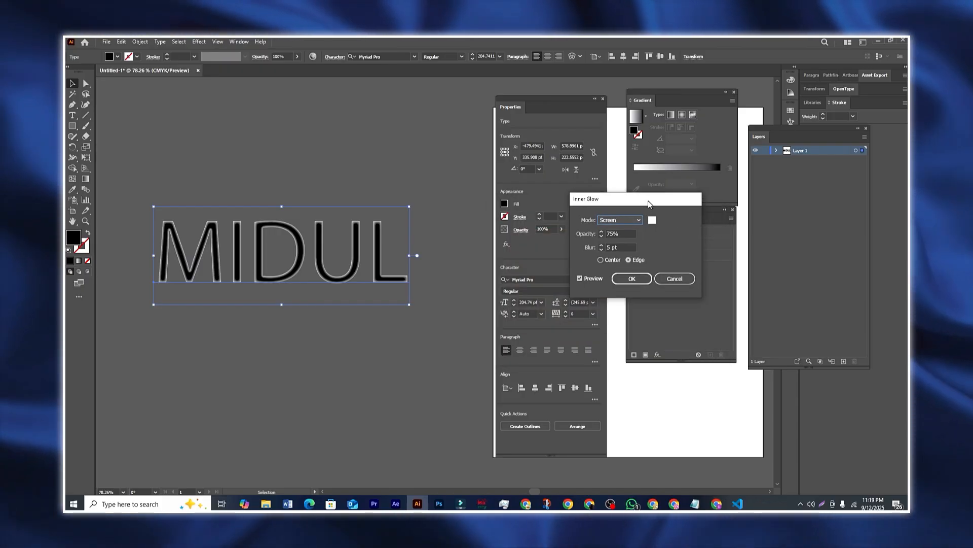
click(652, 219)
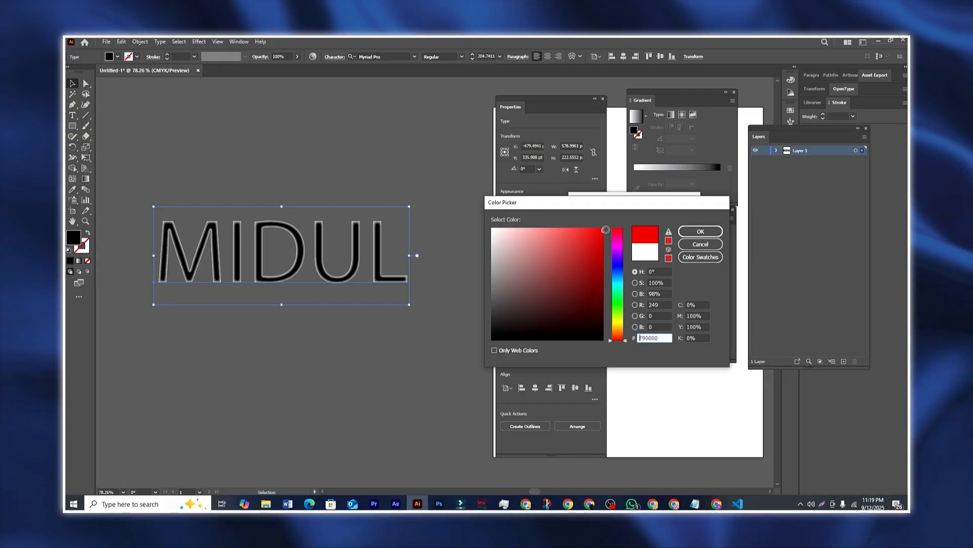
click(699, 234)
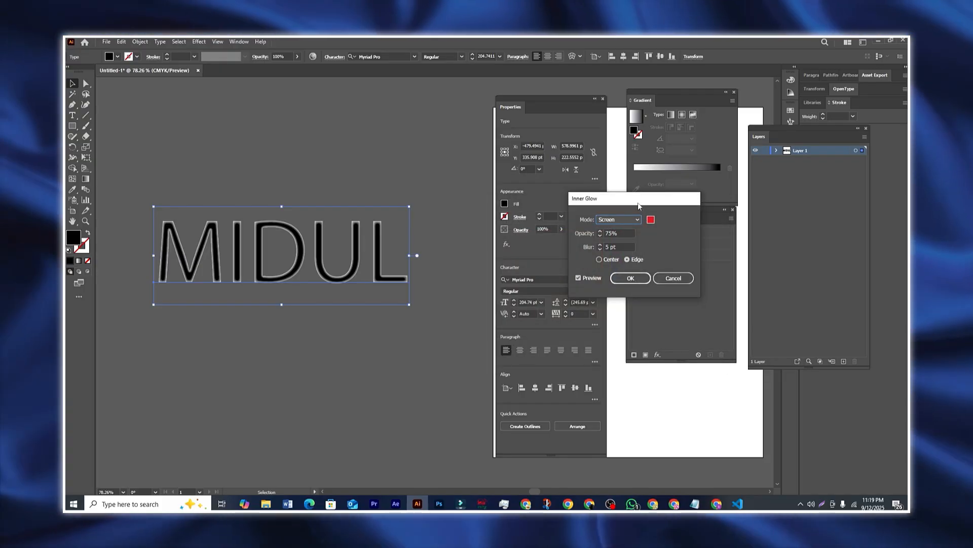
click(610, 221)
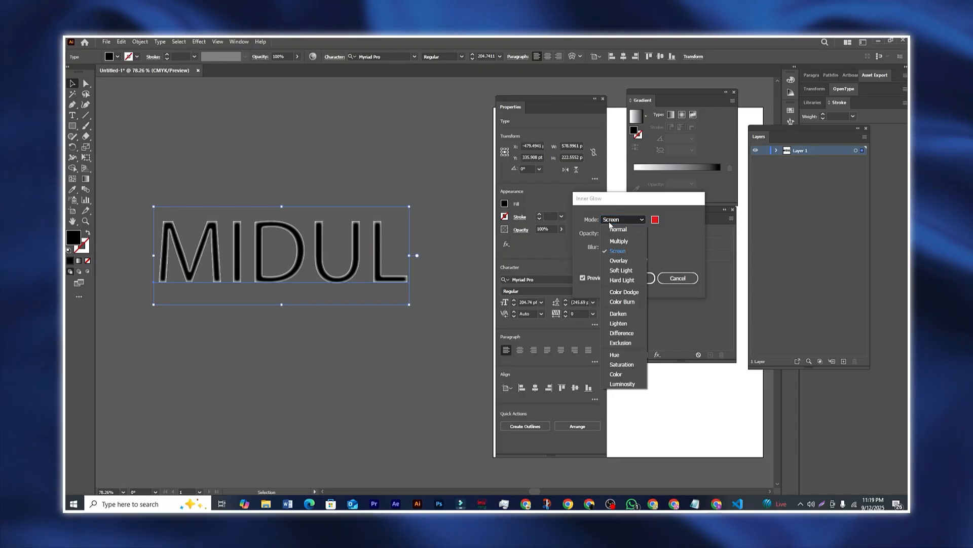
click(619, 229)
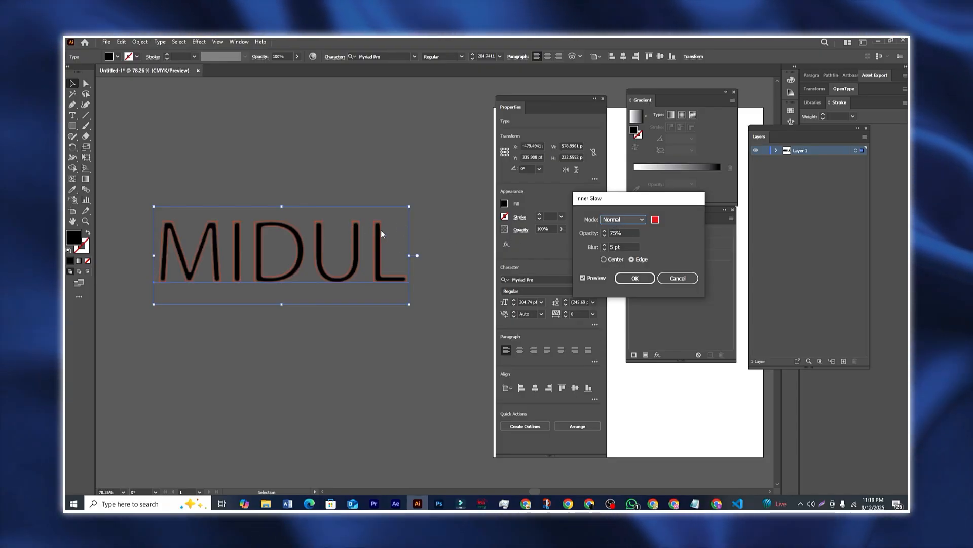
Step: Raise the inner glow opacity to 94% and apply it
drag(623, 199, 604, 198)
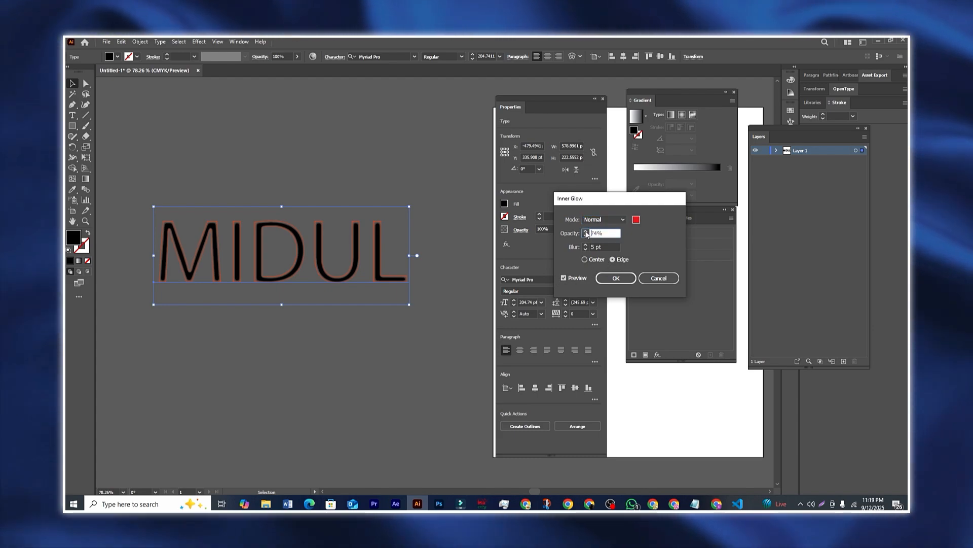
click(585, 231)
click(585, 232)
drag(607, 207, 597, 206)
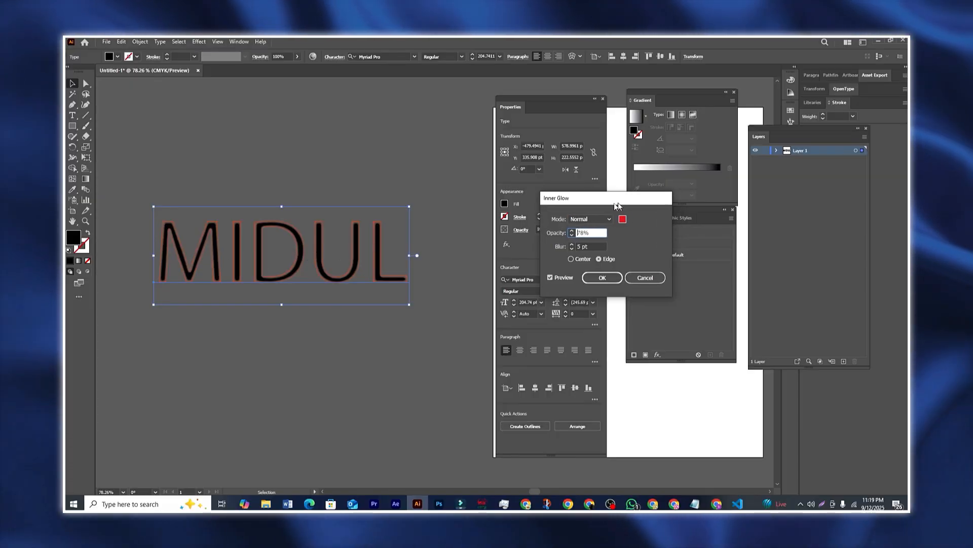
drag(615, 202, 597, 205)
click(554, 235)
click(554, 235)
click(554, 235)
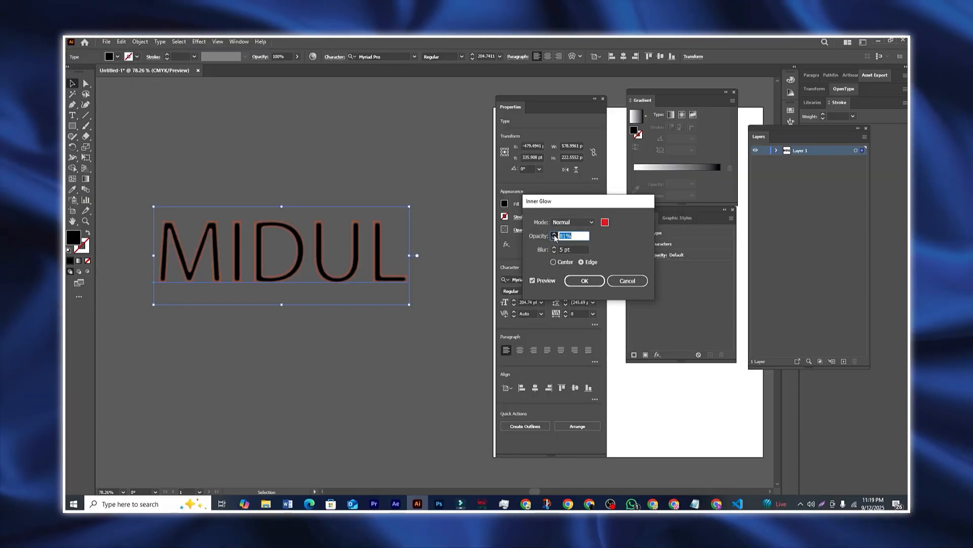
click(554, 234)
click(554, 235)
click(555, 235)
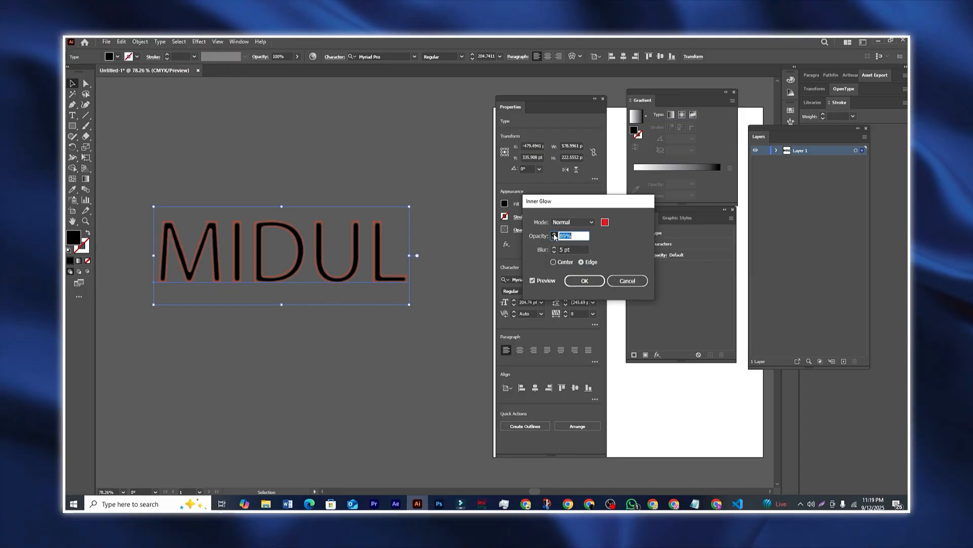
drag(603, 200, 677, 211)
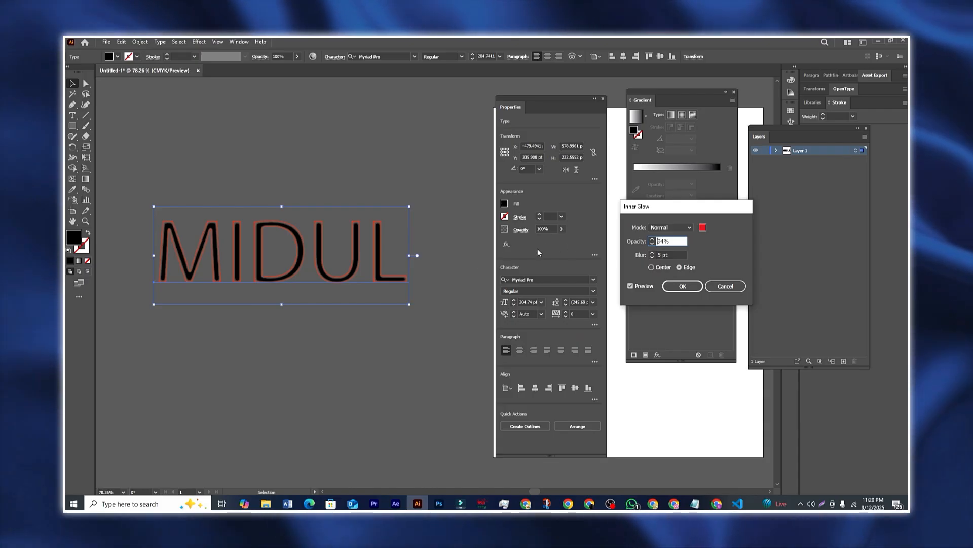
click(683, 287)
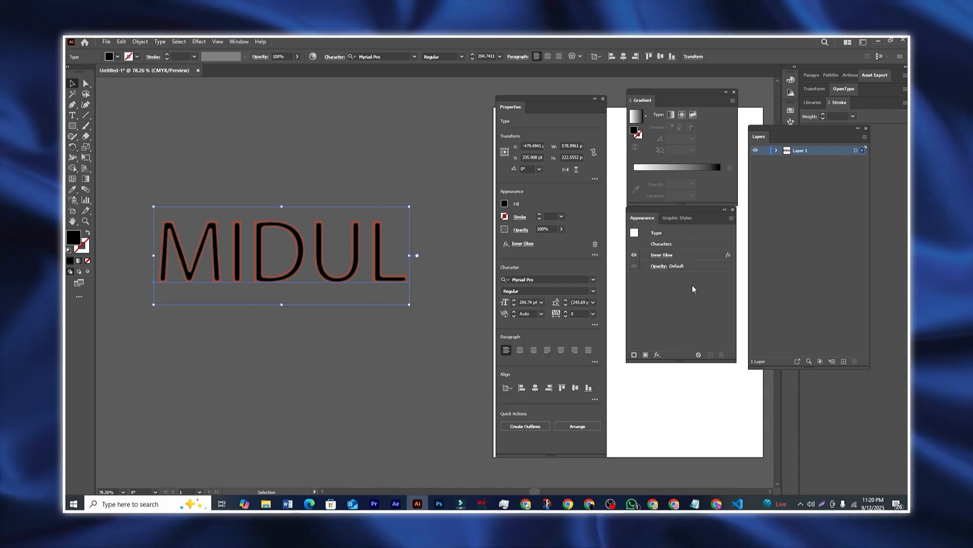
click(523, 244)
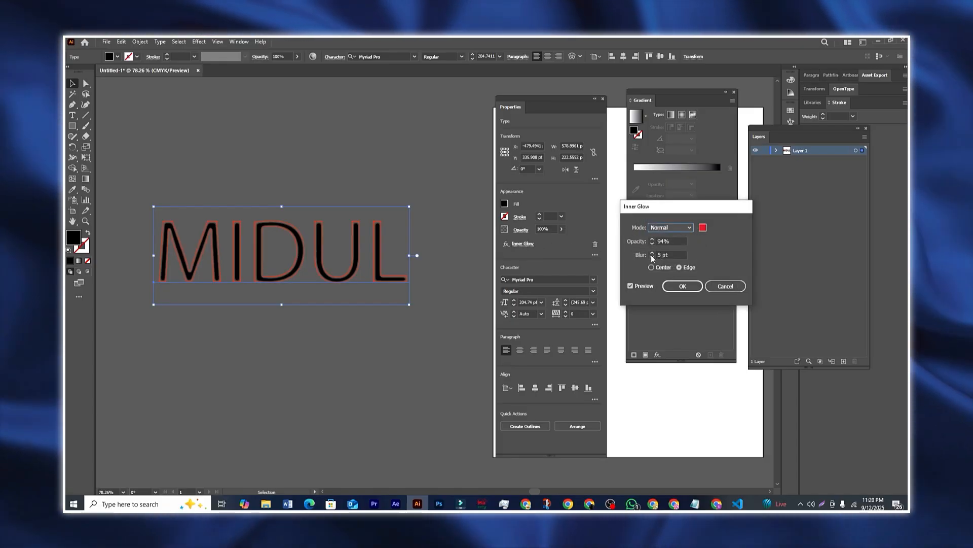
click(683, 286)
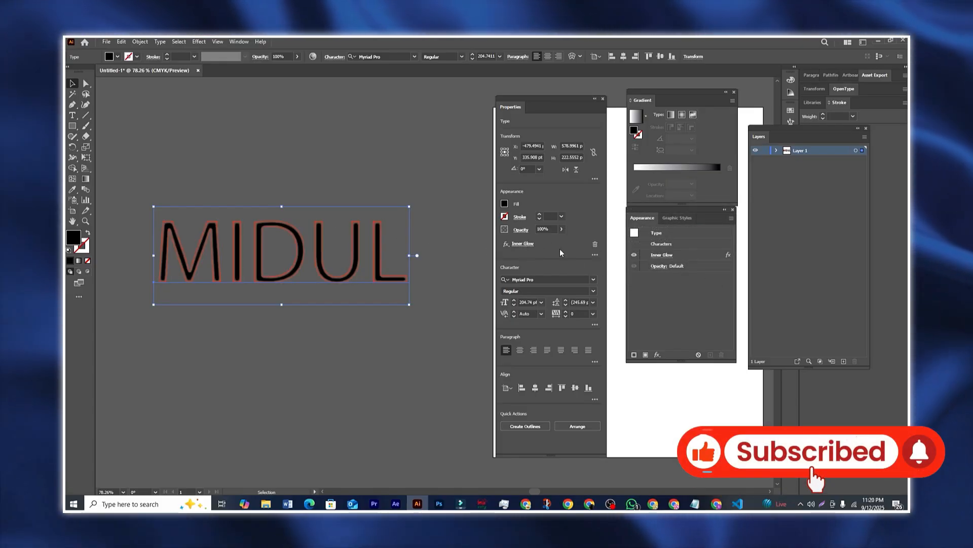
Step: Replace the Inner Glow with an Outer Glow coloured bright red
click(596, 244)
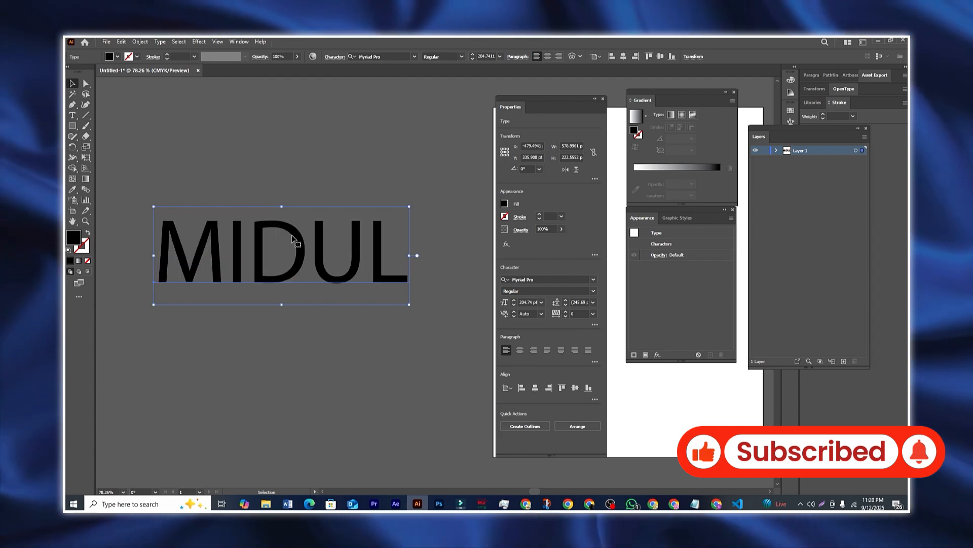
click(199, 42)
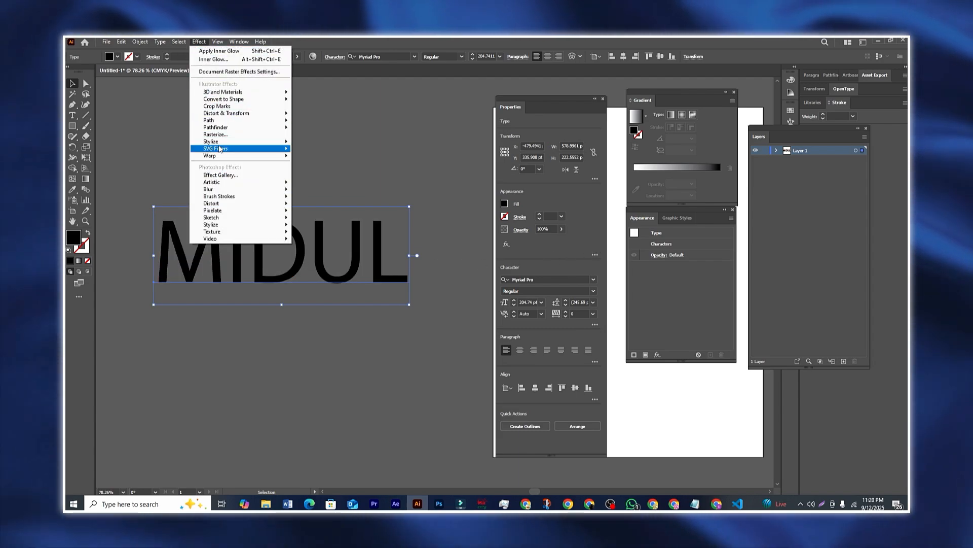
mouse_move(218, 142)
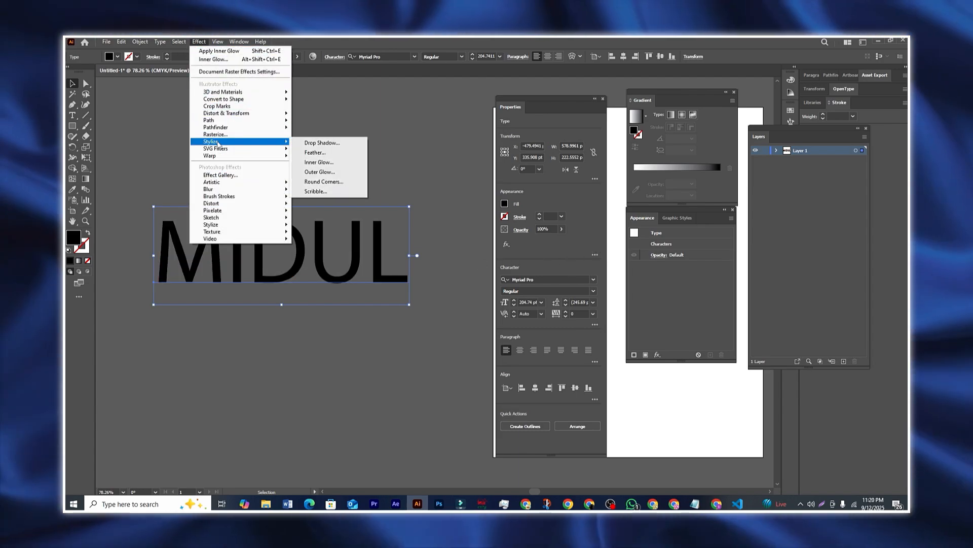
click(329, 176)
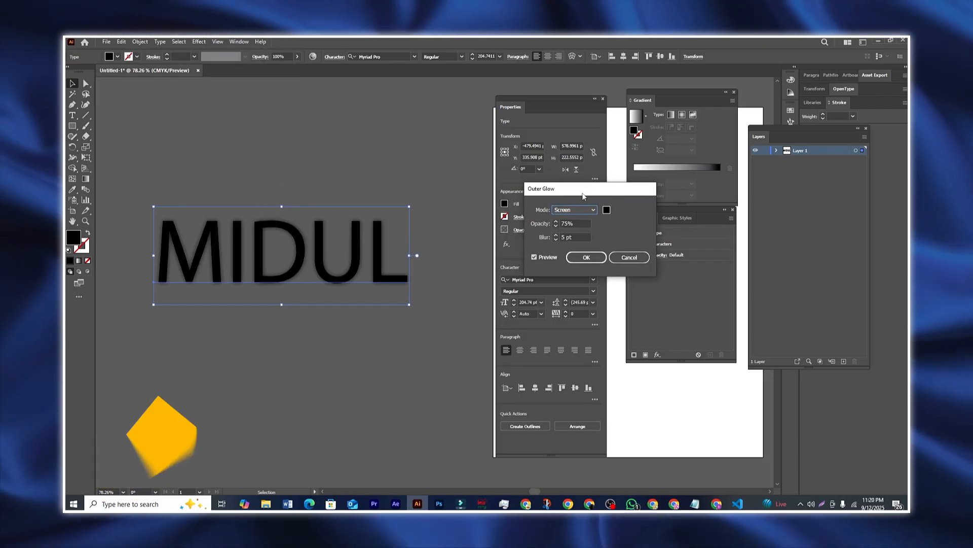
drag(583, 188, 604, 195)
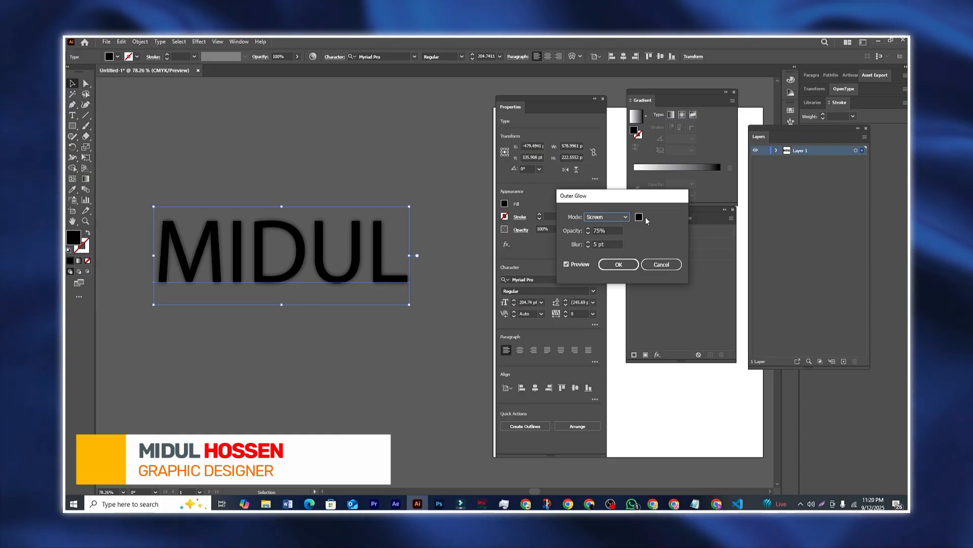
click(640, 217)
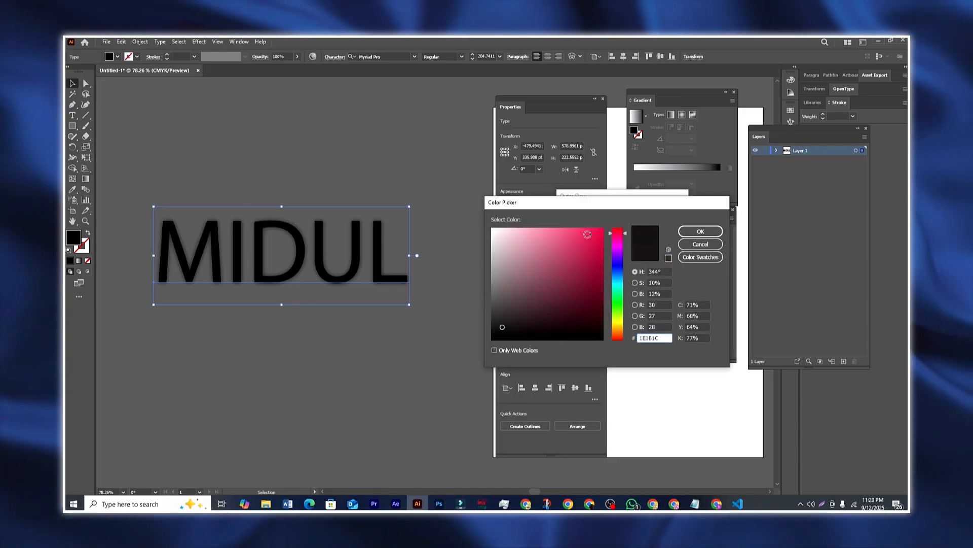
drag(588, 235, 641, 226)
click(701, 232)
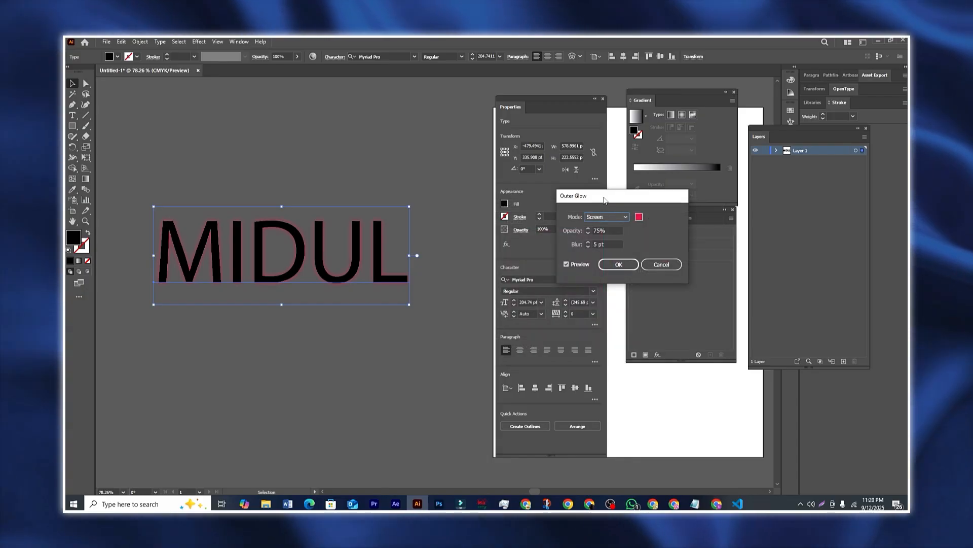
Step: Set the Outer Glow mode to Normal, apply it, then delete it from MIDUL
click(610, 218)
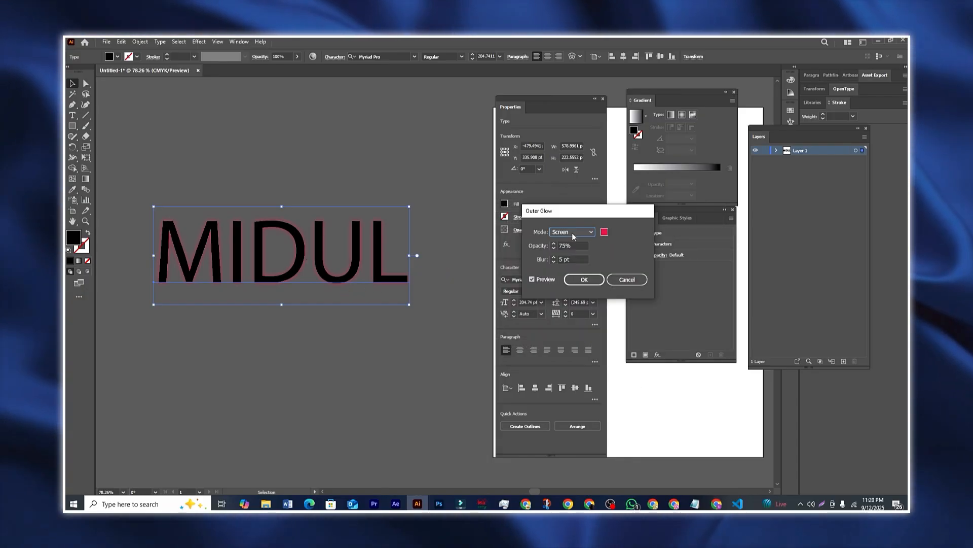
click(573, 233)
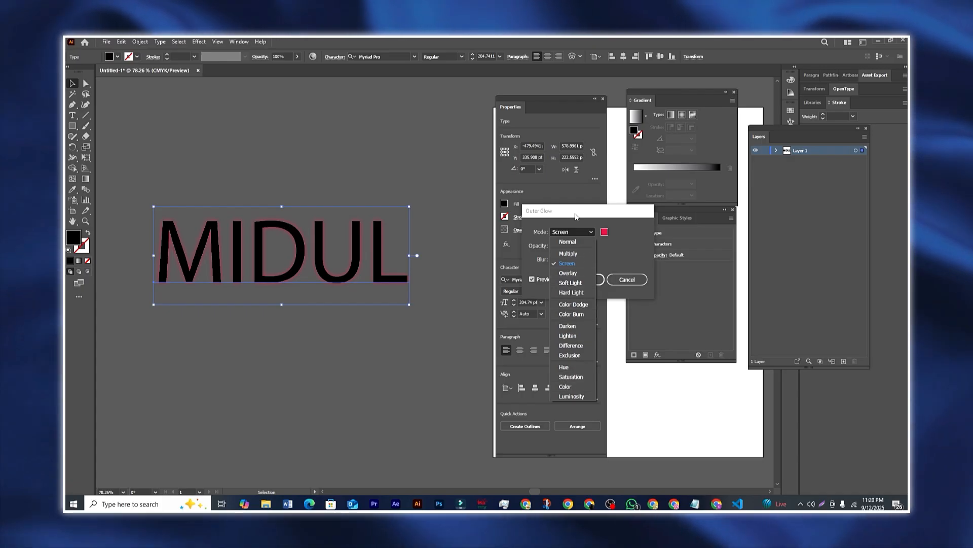
mouse_move(575, 217)
mouse_down()
mouse_move(591, 216)
mouse_move(573, 209)
mouse_up()
click(583, 232)
click(584, 242)
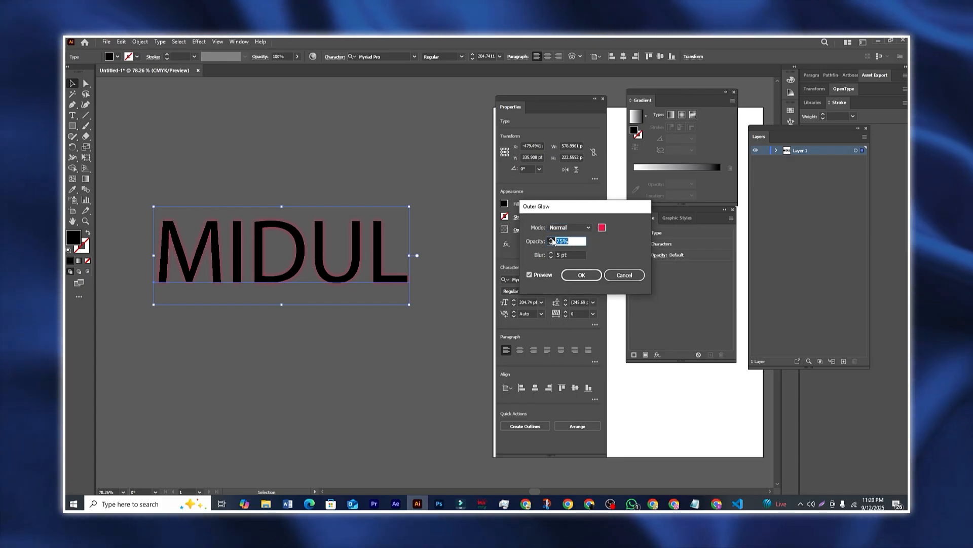
click(578, 275)
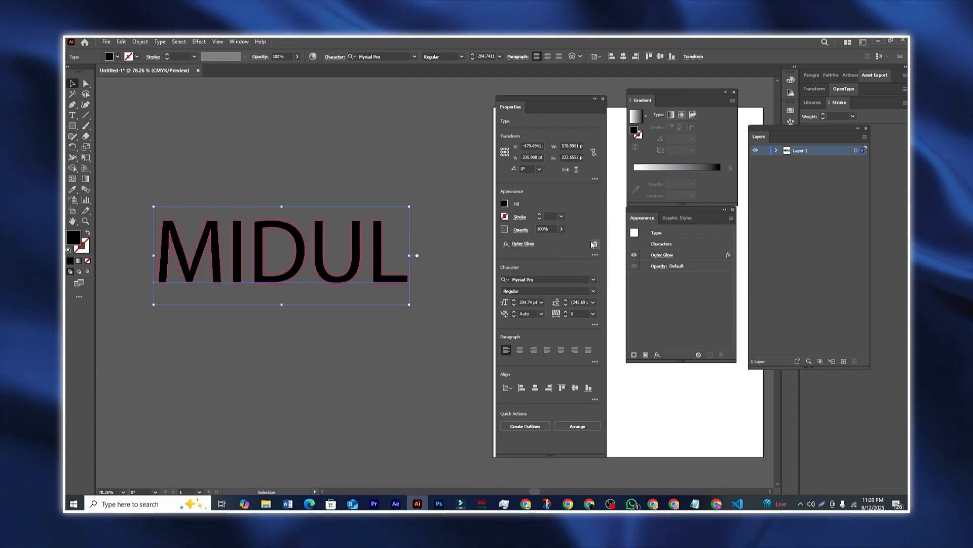
click(595, 245)
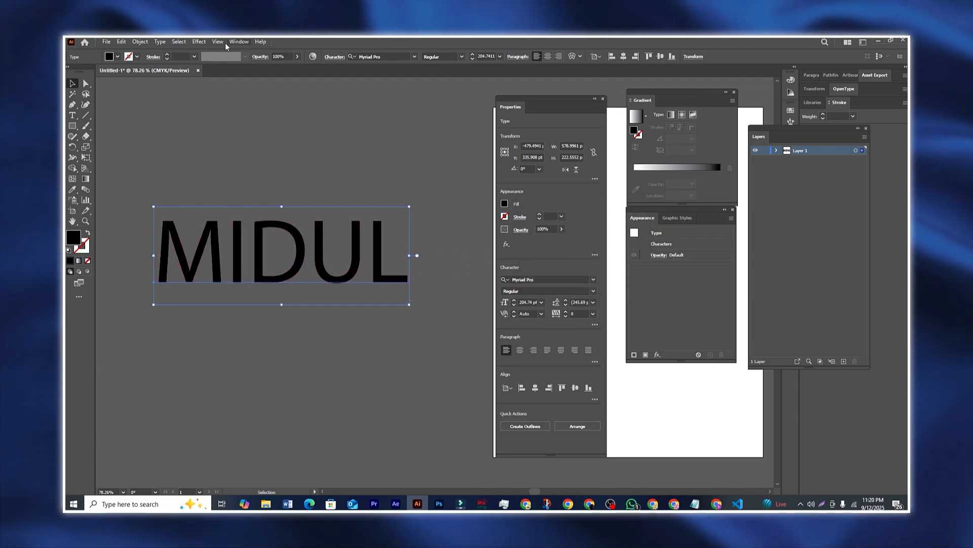
click(199, 43)
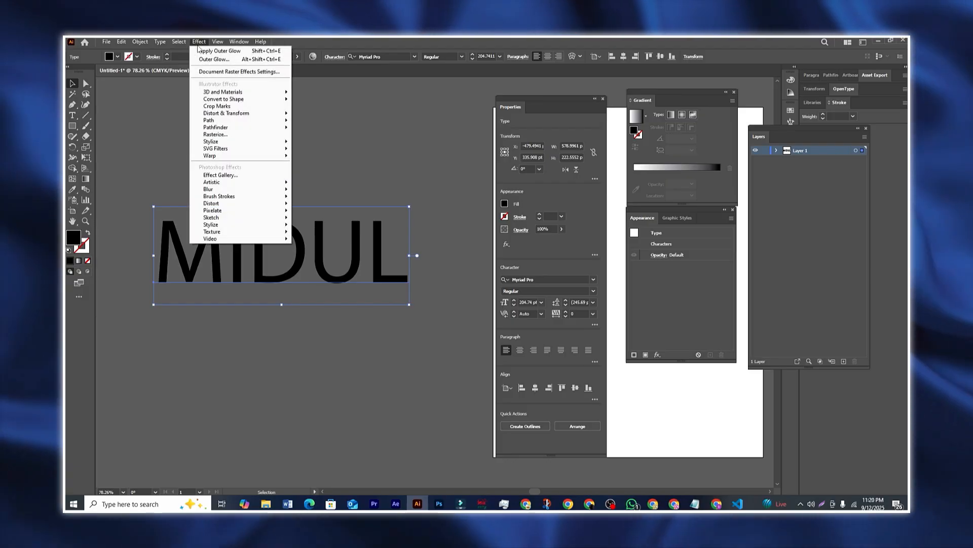
mouse_move(240, 145)
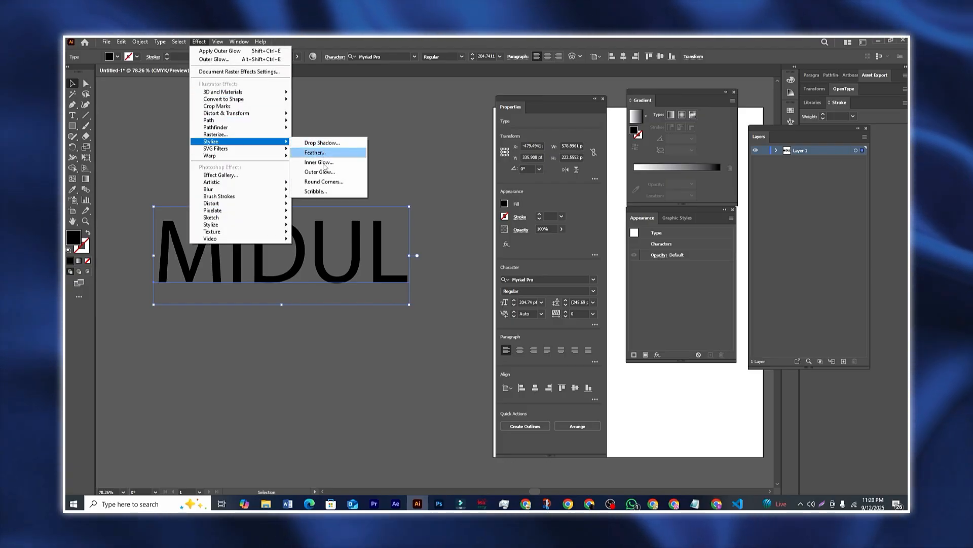
click(323, 181)
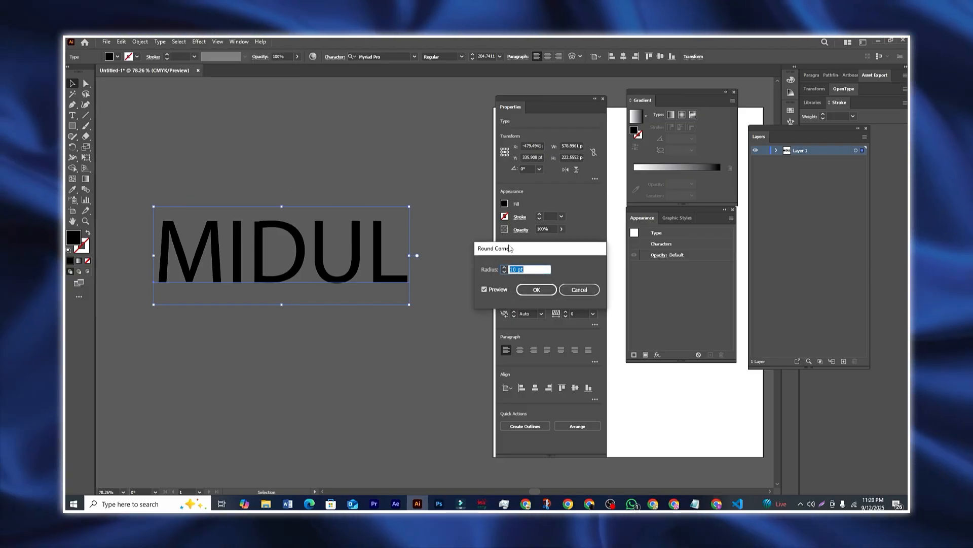
drag(511, 248, 533, 252)
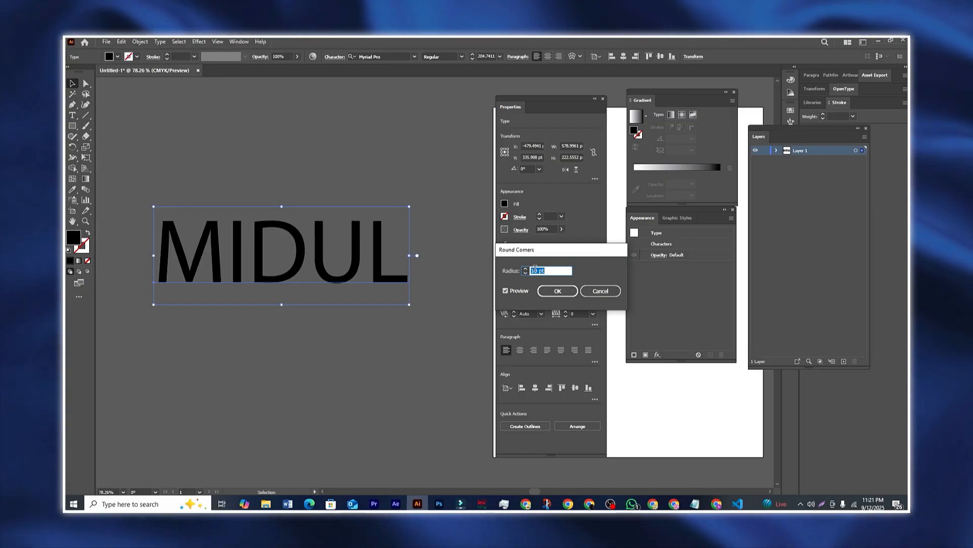
click(527, 270)
click(527, 270)
click(527, 270)
click(527, 269)
click(527, 270)
click(527, 270)
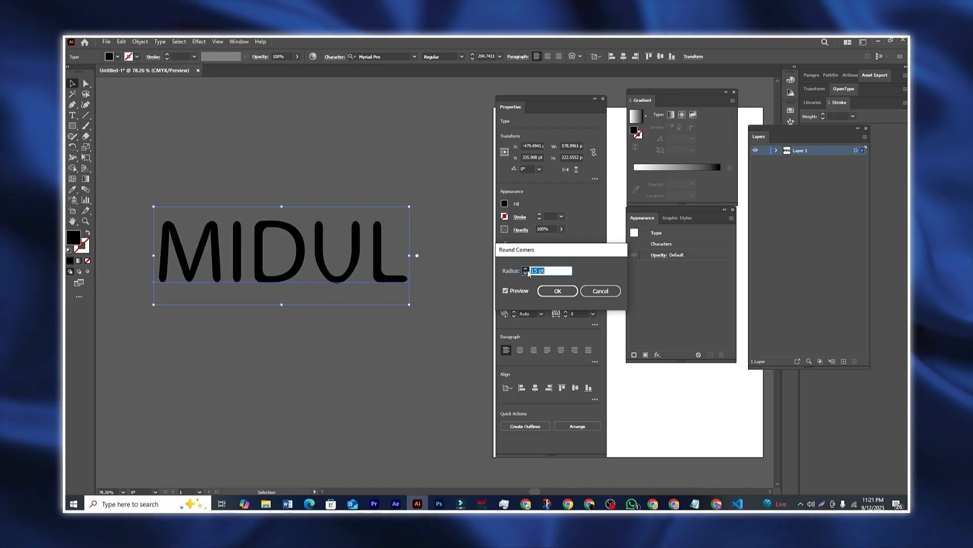
click(526, 269)
click(527, 269)
click(527, 270)
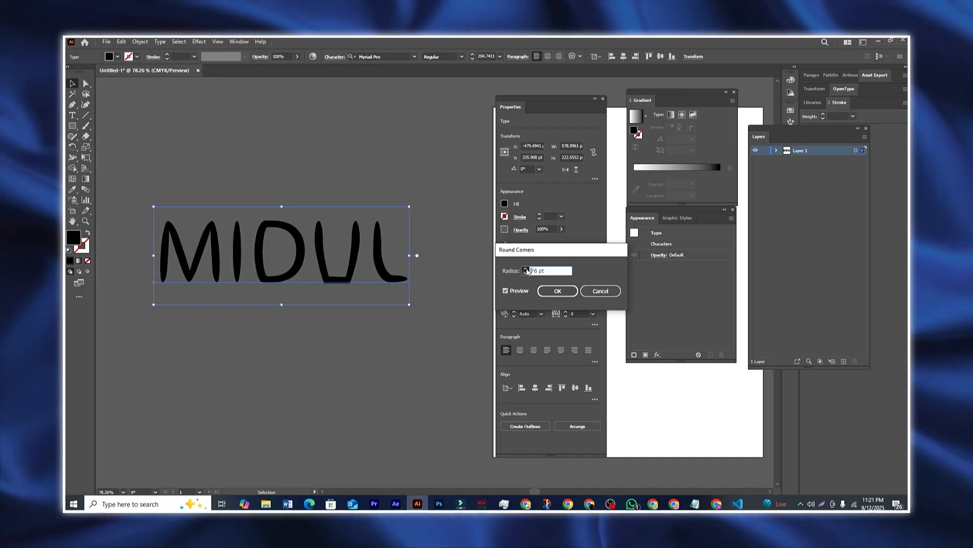
click(567, 292)
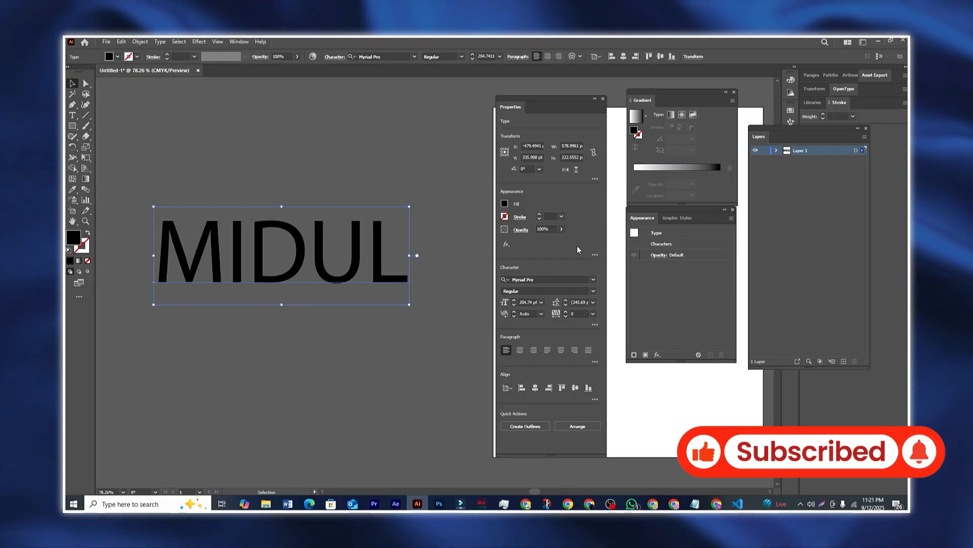
Step: Open Scribble for MIDUL and preview the Childlike and Moiré presets before returning to Default
click(200, 42)
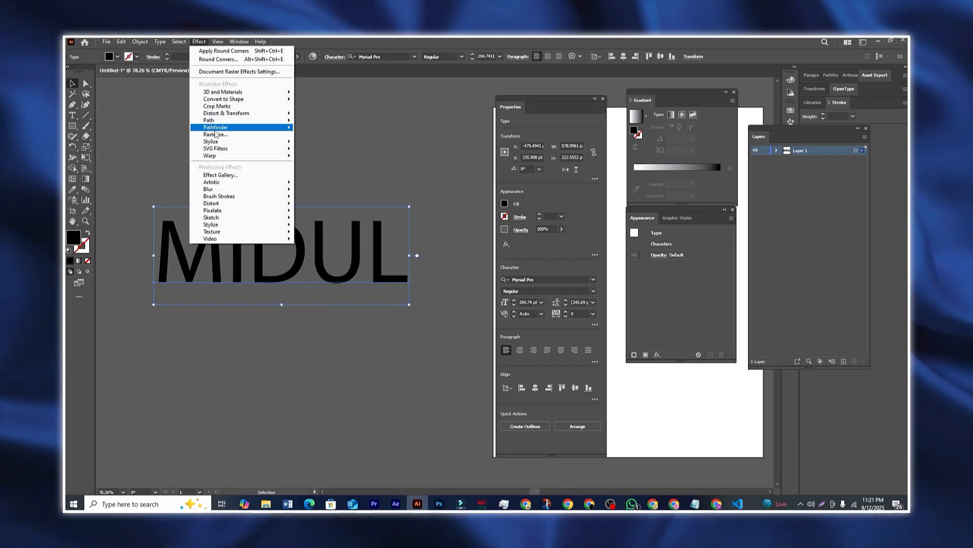
mouse_move(218, 144)
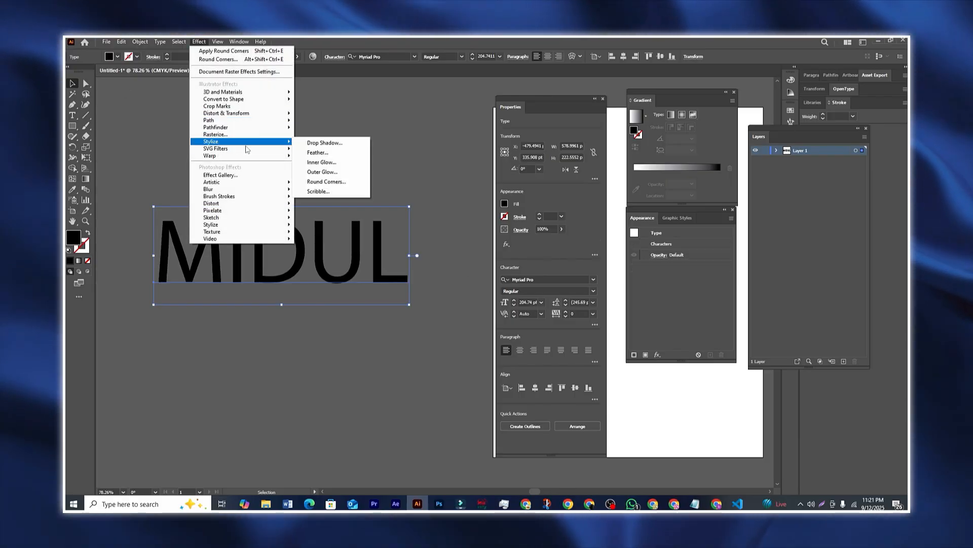
click(318, 191)
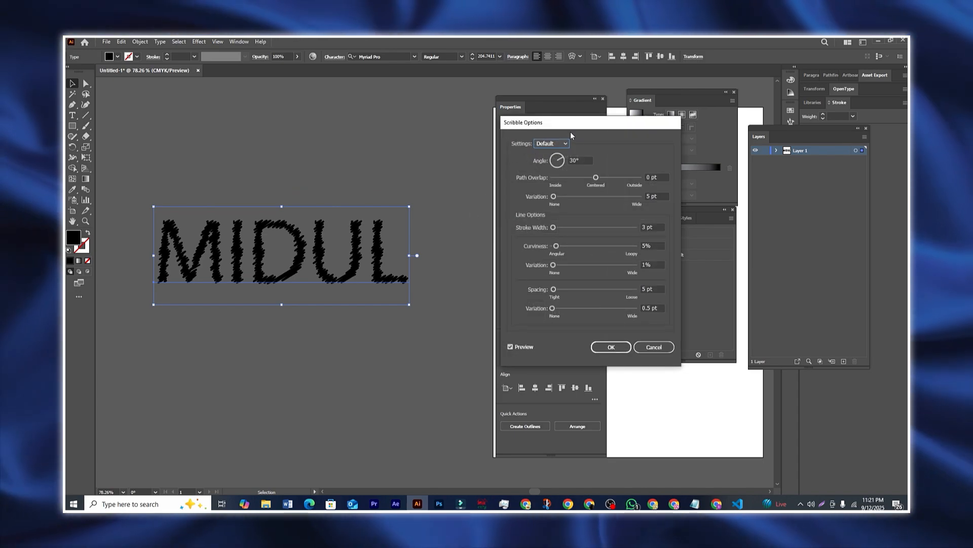
drag(570, 131, 512, 141)
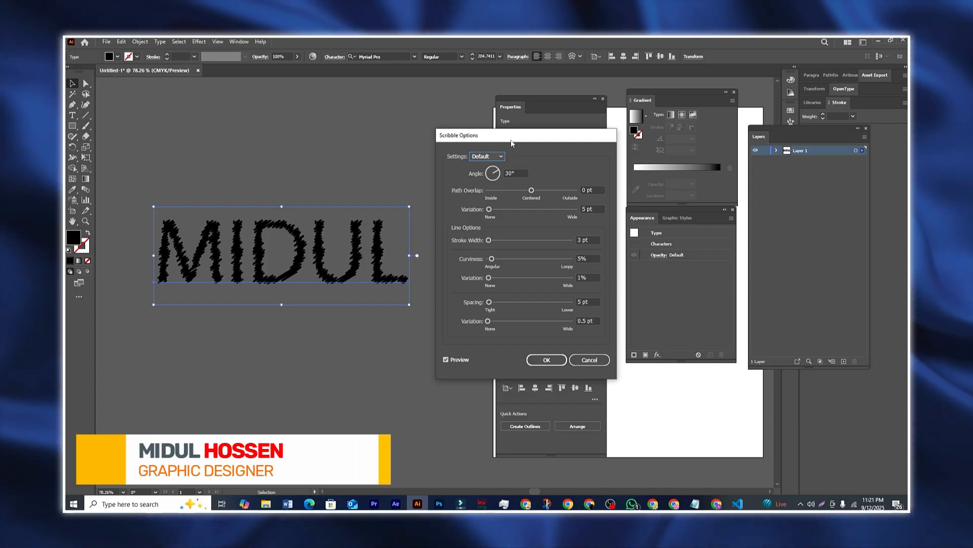
click(497, 157)
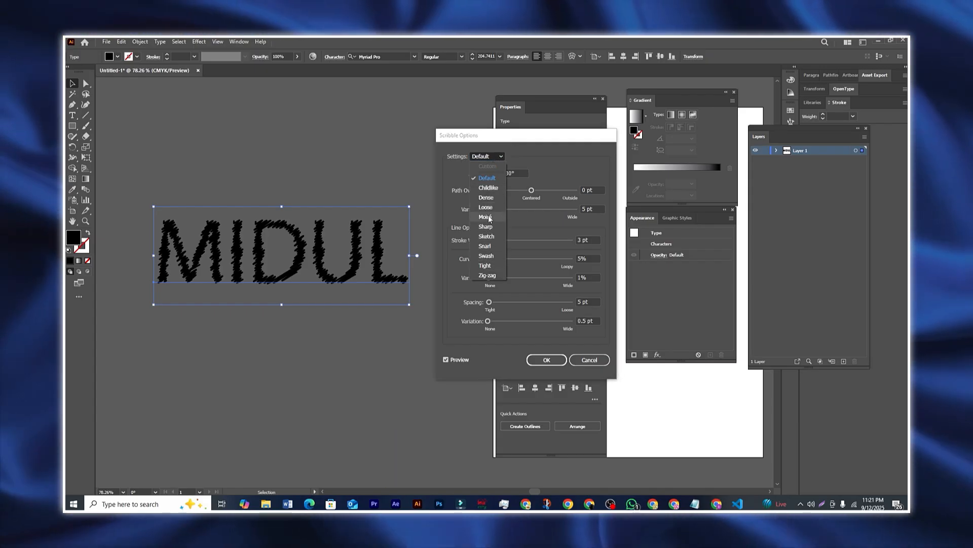
click(488, 190)
click(487, 156)
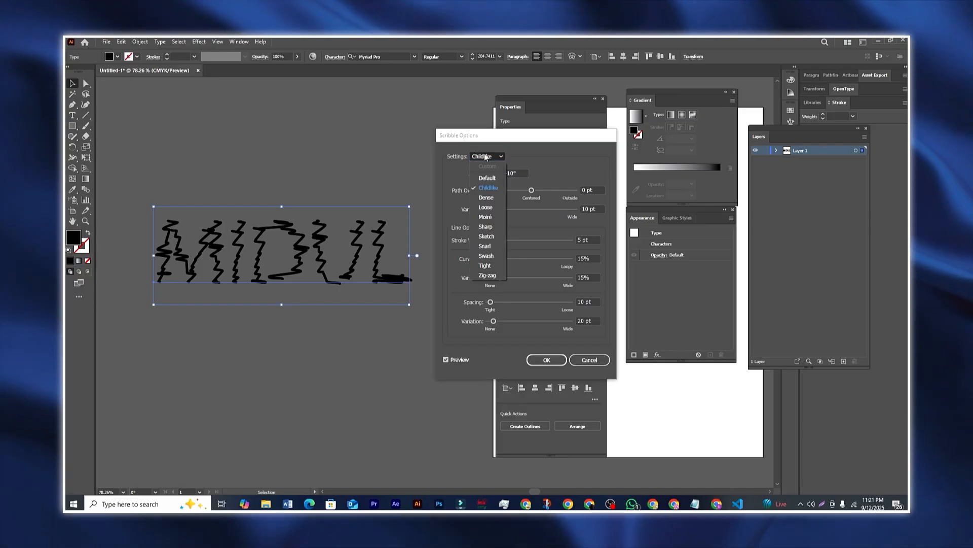
click(485, 215)
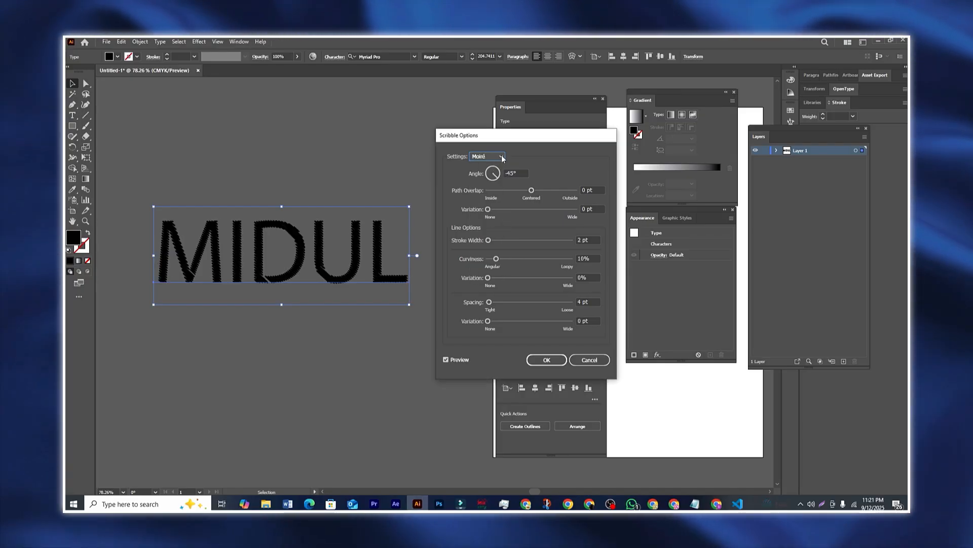
click(500, 157)
click(485, 181)
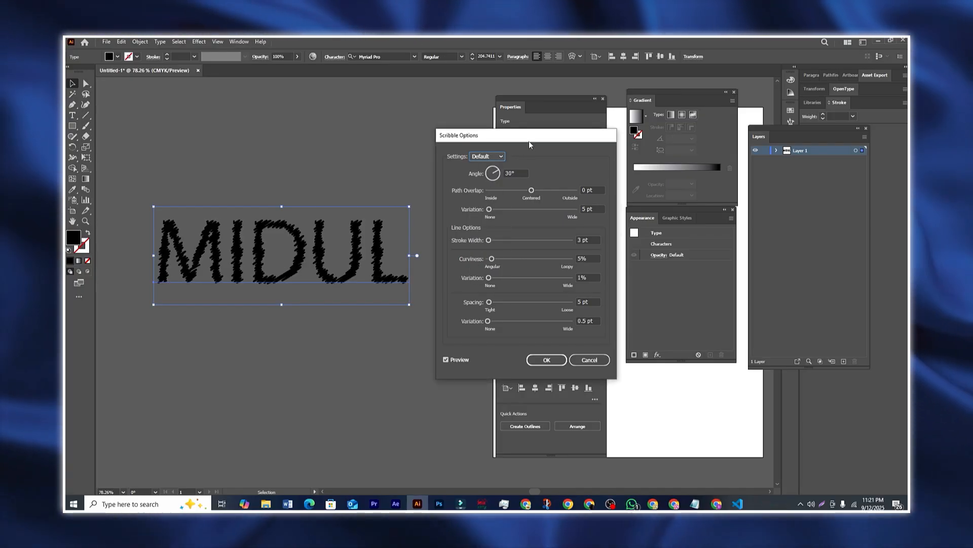
Step: Set path overlap 18.94 pt and variation 22 pt, apply, and move MIDUL up-right
mouse_move(535, 190)
mouse_down()
mouse_move(526, 190)
mouse_move(534, 193)
mouse_up()
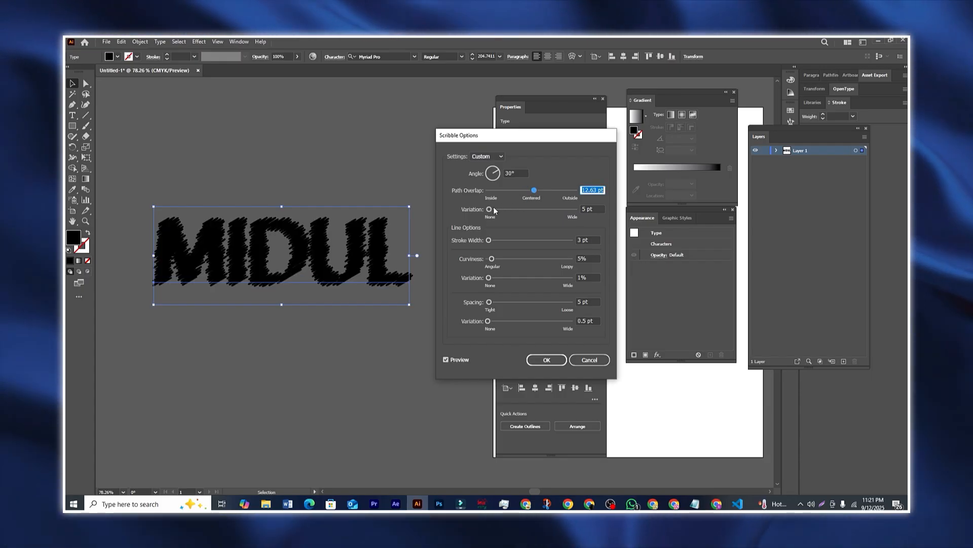
drag(490, 209, 494, 207)
click(452, 361)
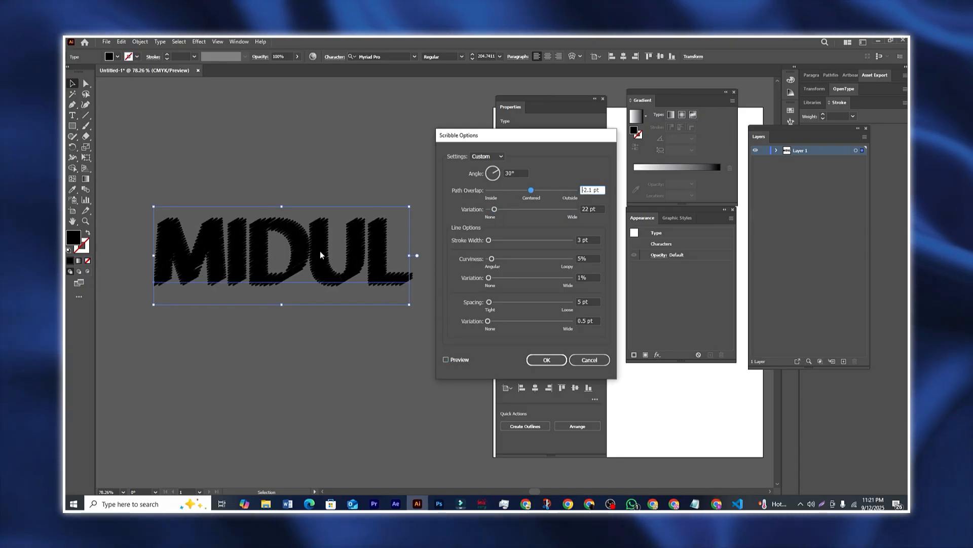
click(455, 358)
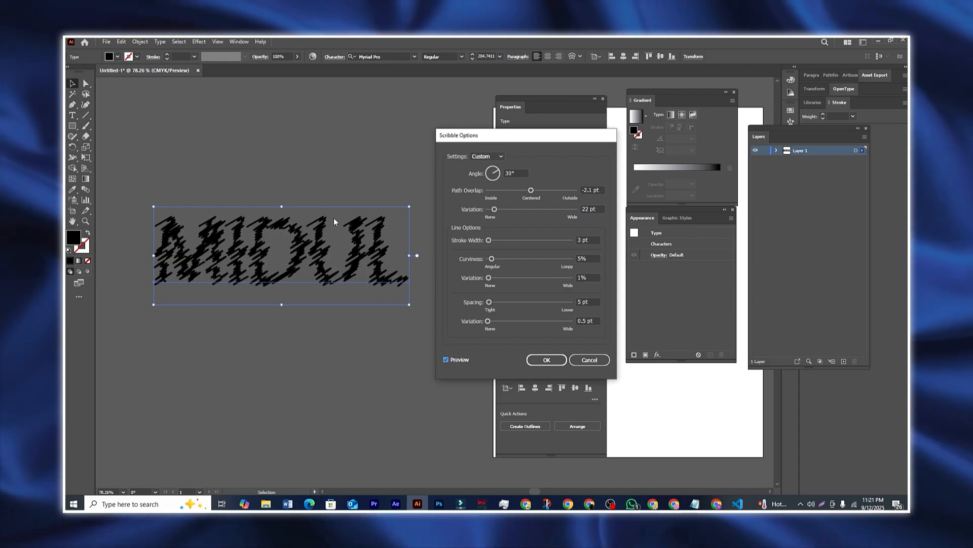
drag(531, 191, 536, 191)
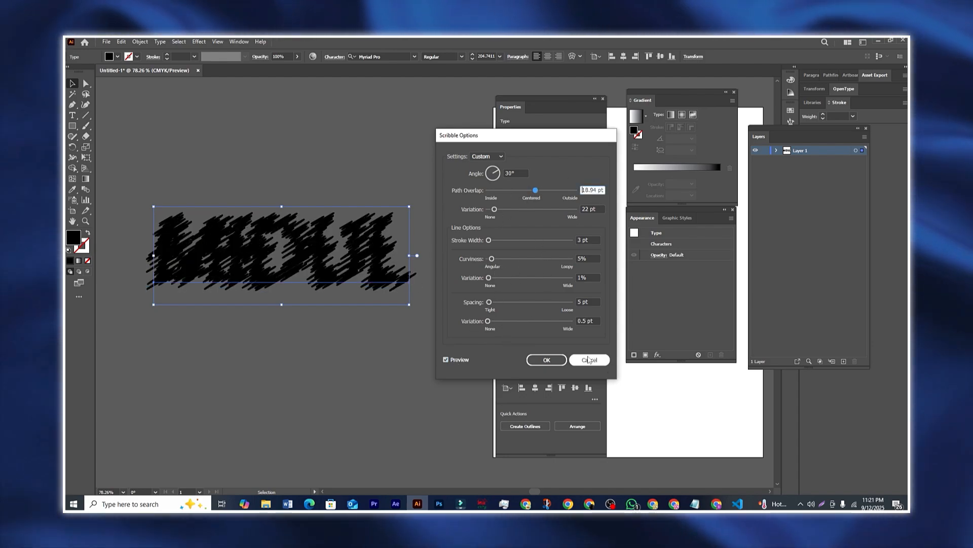
click(546, 359)
mouse_move(329, 234)
mouse_down()
mouse_move(378, 204)
mouse_move(343, 217)
mouse_up()
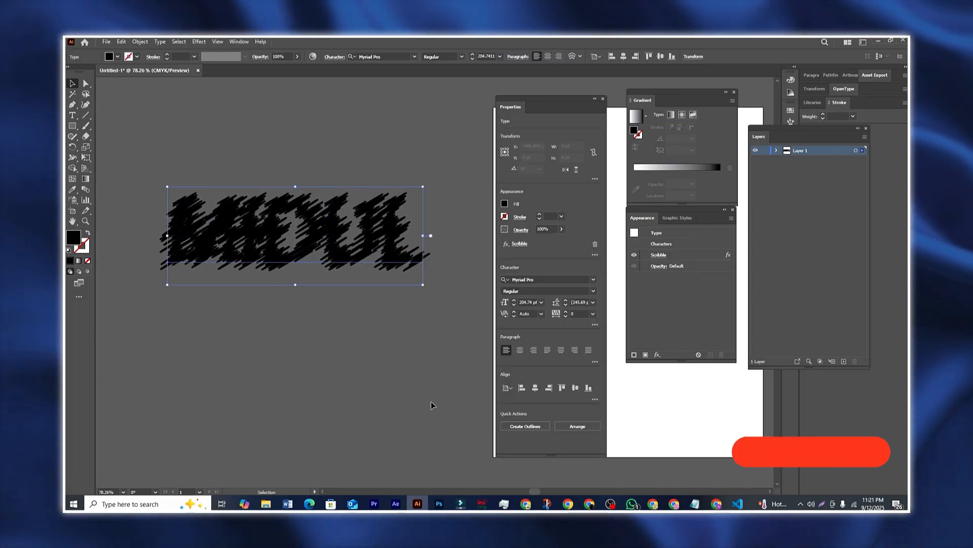
Step: Remove the Scribble effect and open Warp options on MIDUL with the Arc style
click(595, 244)
click(379, 336)
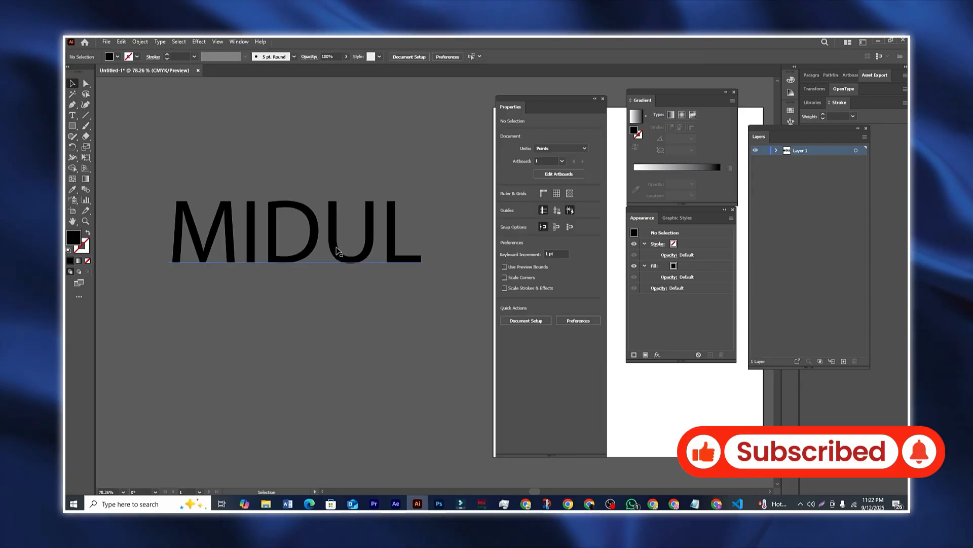
drag(338, 251, 344, 267)
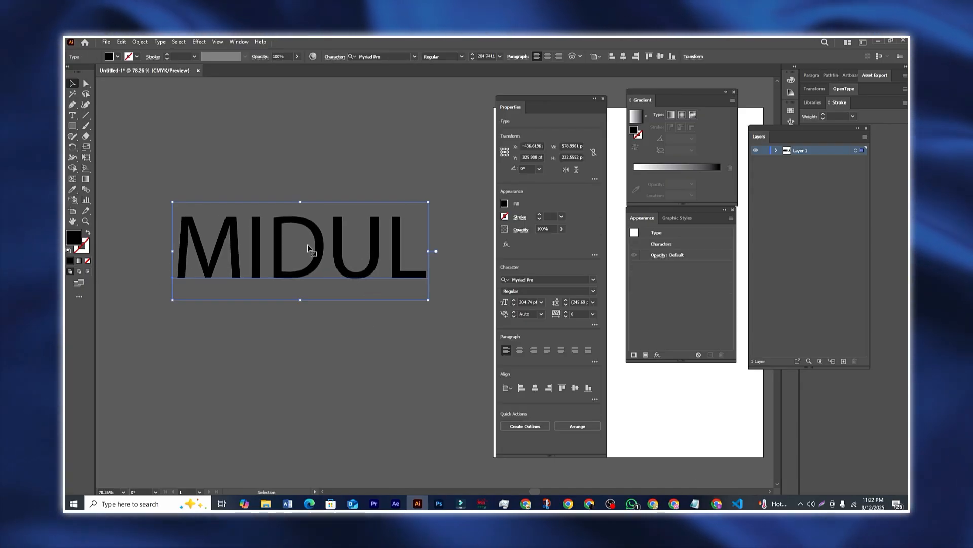
click(199, 41)
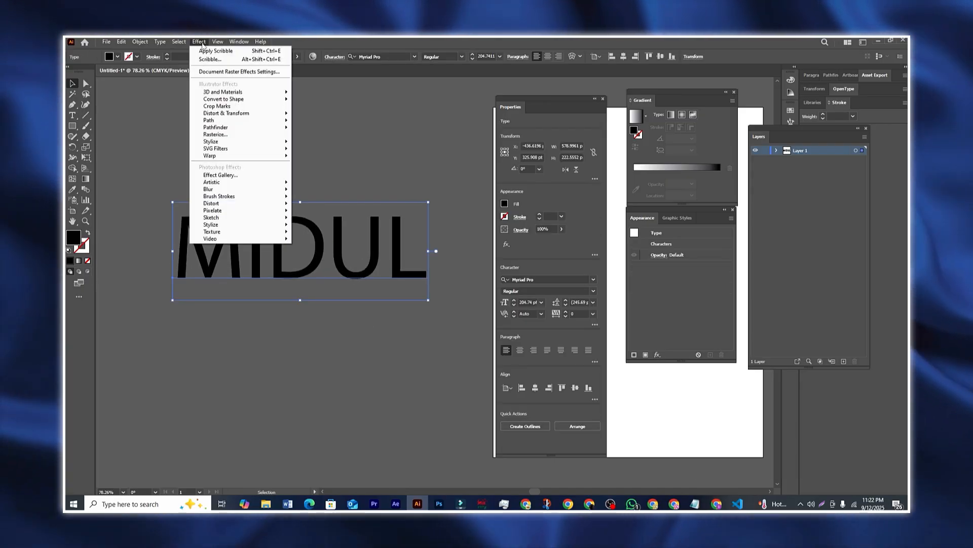
mouse_move(217, 157)
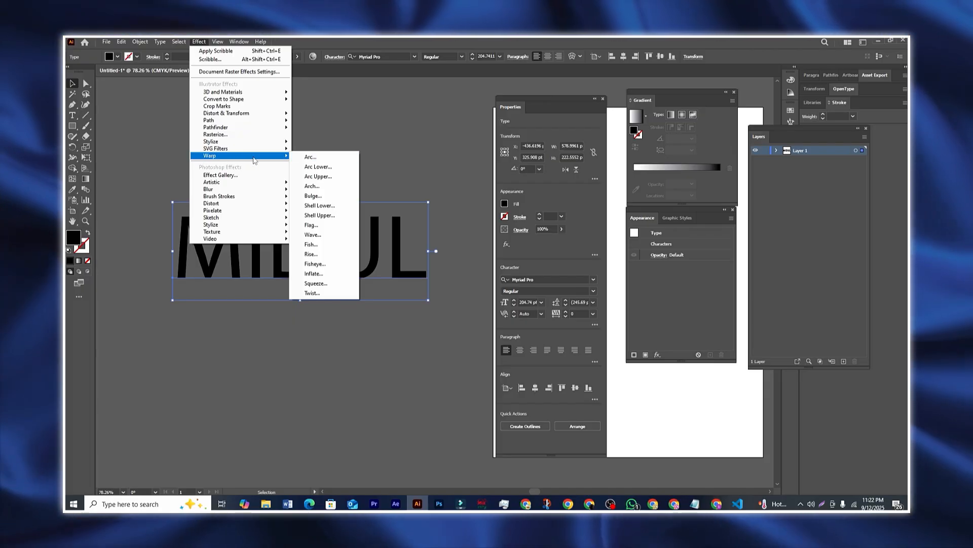
click(321, 161)
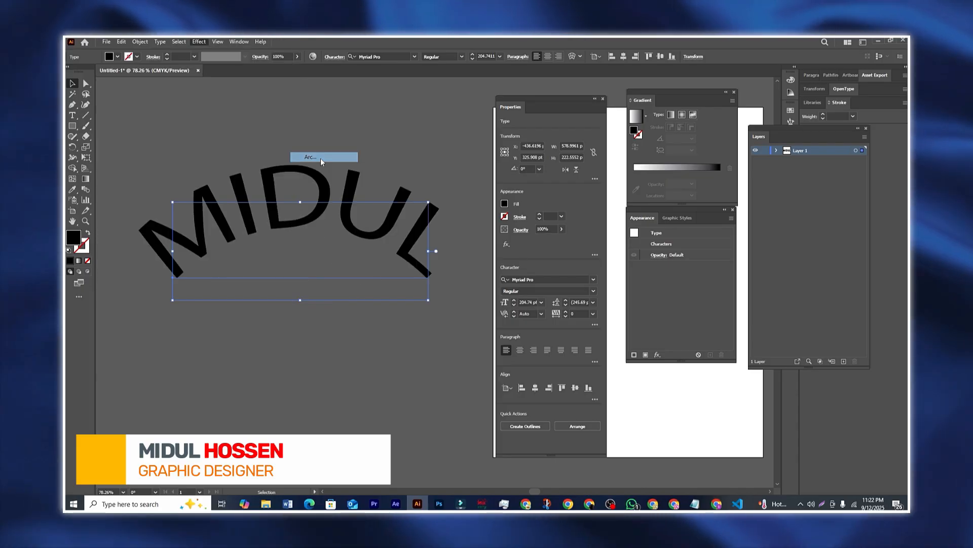
drag(558, 155, 501, 202)
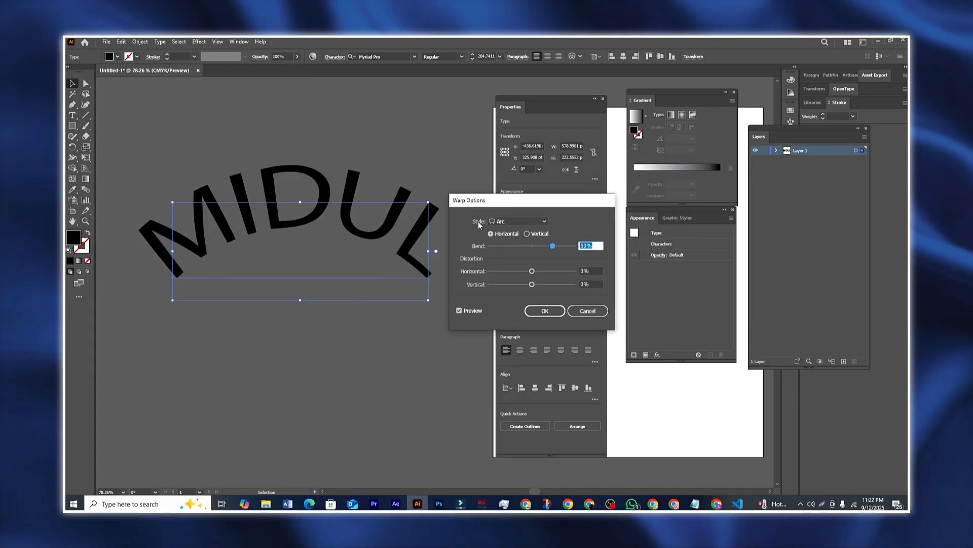
click(517, 222)
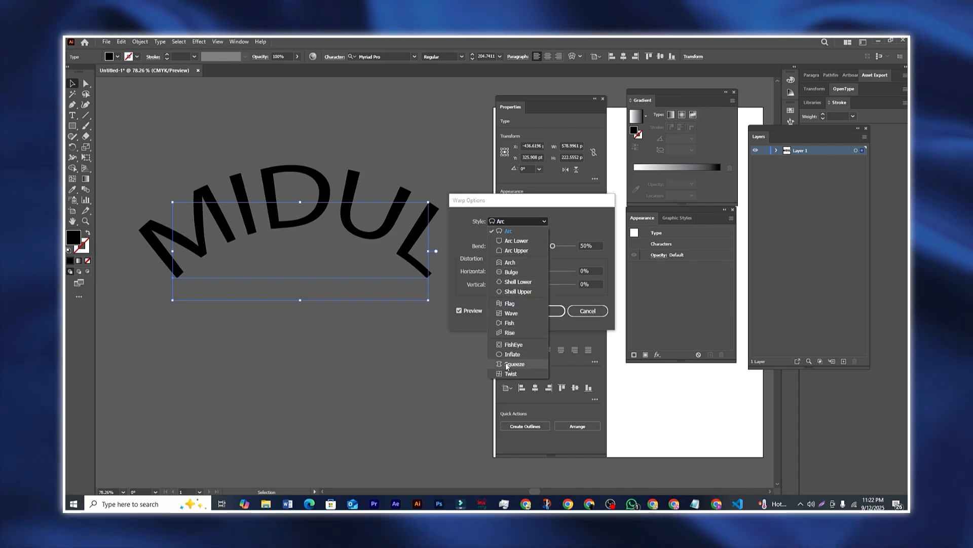
click(520, 230)
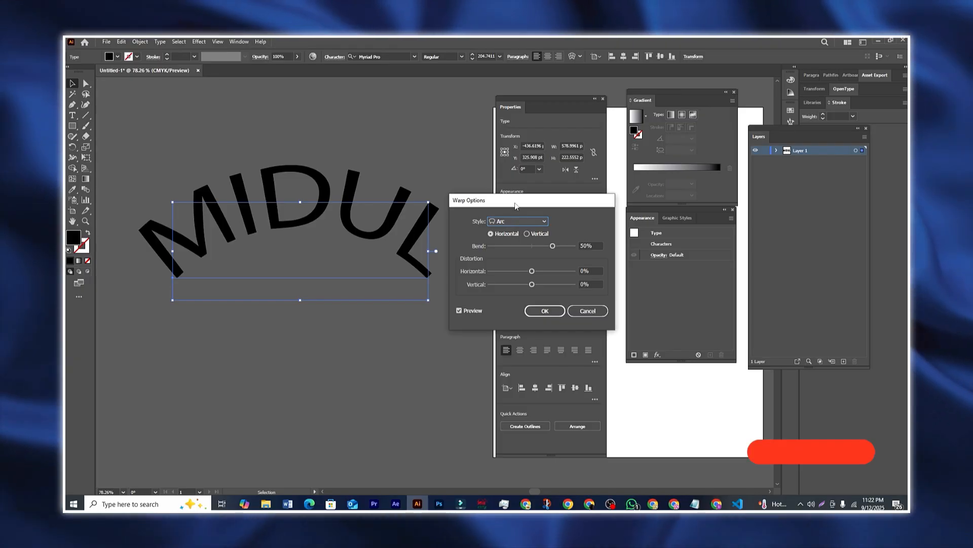
drag(515, 205, 519, 192)
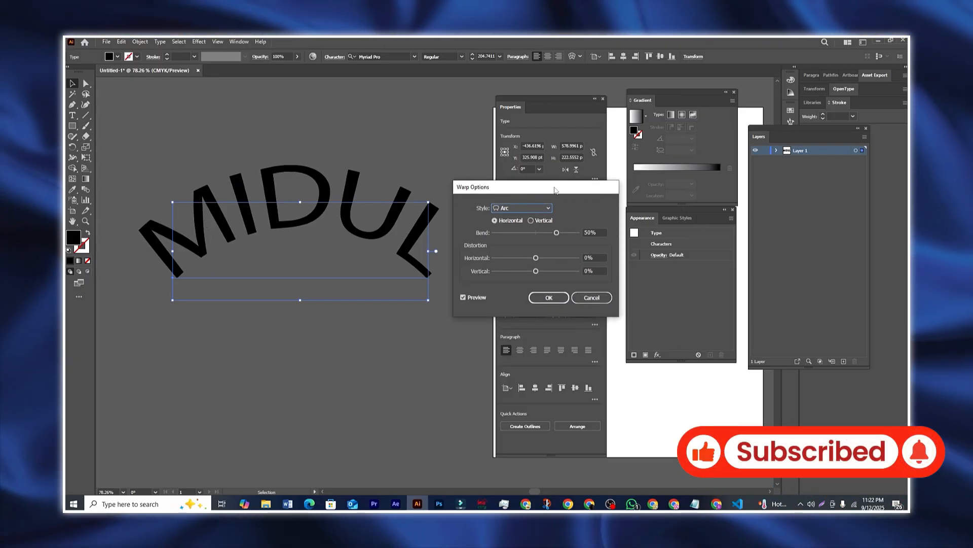
drag(470, 189, 459, 191)
Step: Set the Arc warp to Vertical with 12% bend, -13% horizontal and 19% vertical distortion
mouse_move(537, 235)
mouse_down()
mouse_move(498, 236)
mouse_move(553, 235)
mouse_up()
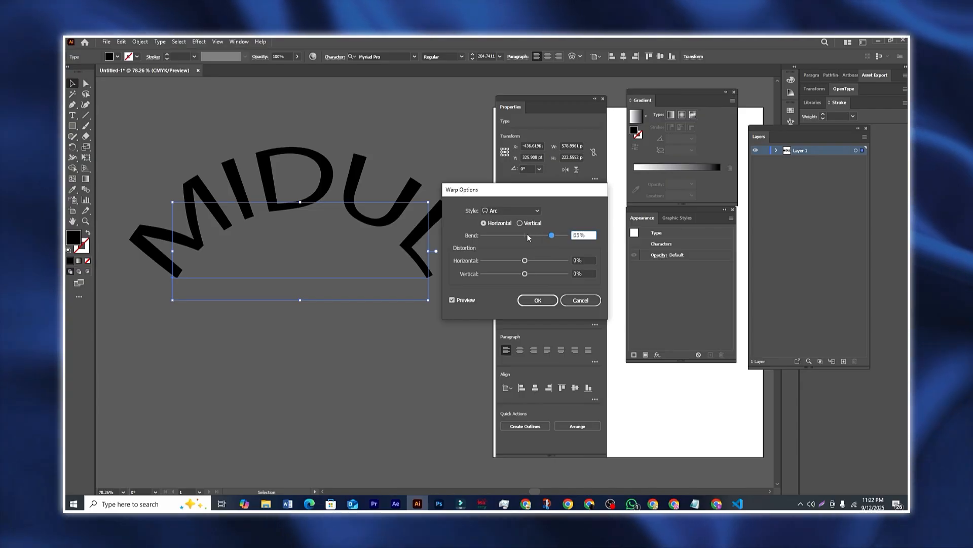
click(524, 236)
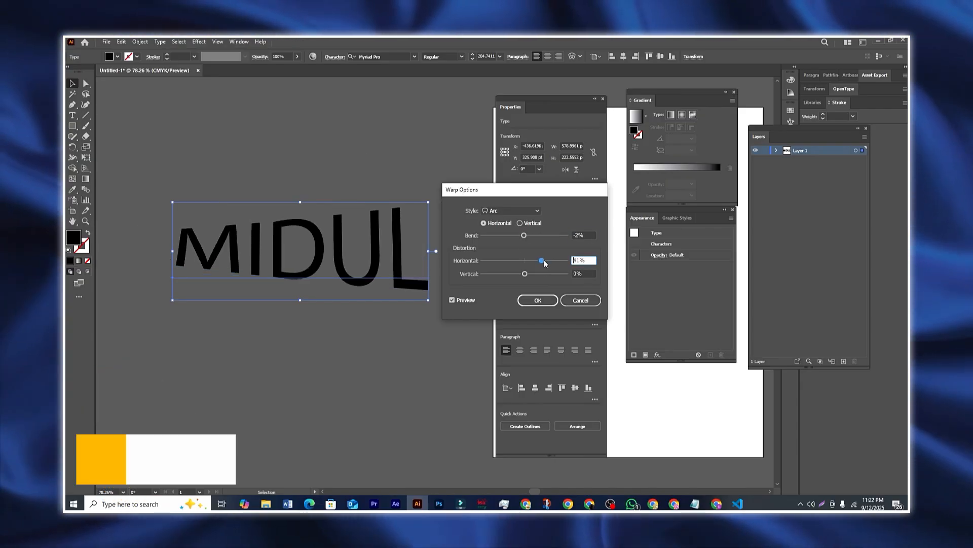
drag(538, 260, 512, 260)
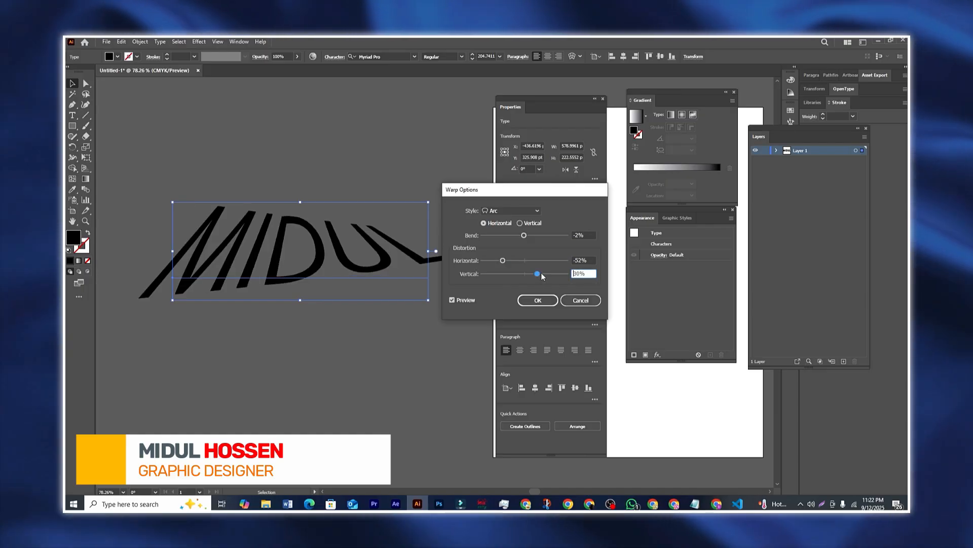
mouse_move(525, 274)
mouse_down()
mouse_move(503, 273)
mouse_move(537, 272)
mouse_up()
drag(537, 198, 566, 207)
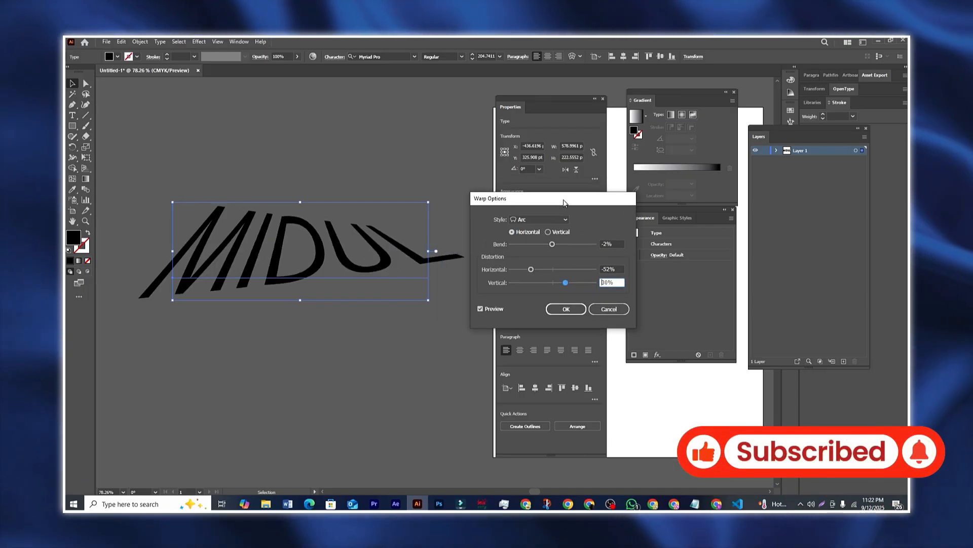
mouse_move(565, 284)
mouse_down()
mouse_move(536, 270)
mouse_move(572, 272)
mouse_up()
click(559, 245)
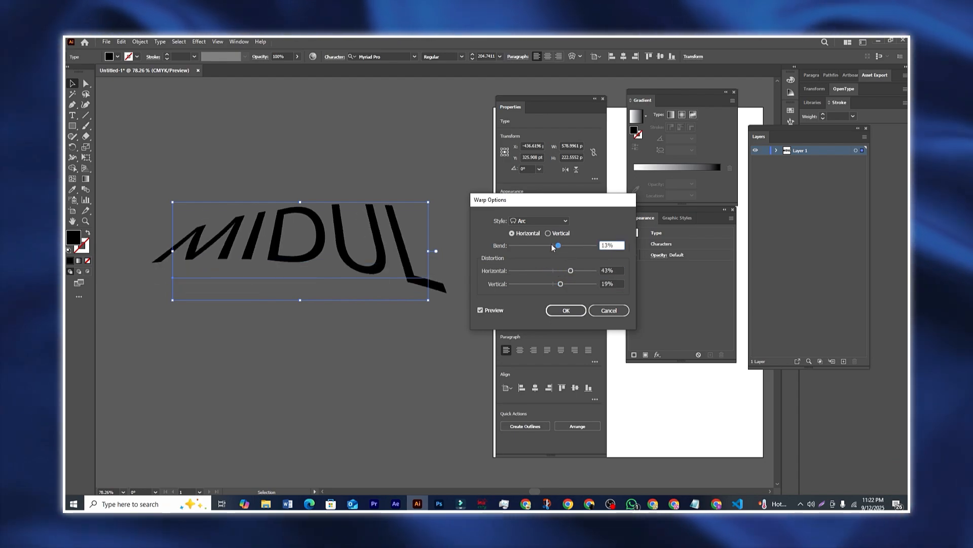
click(549, 233)
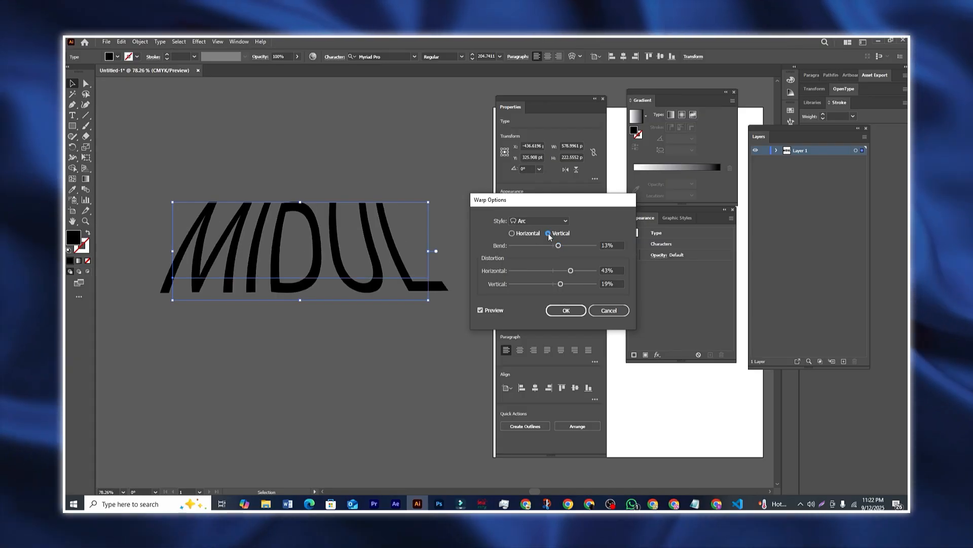
drag(543, 245, 568, 251)
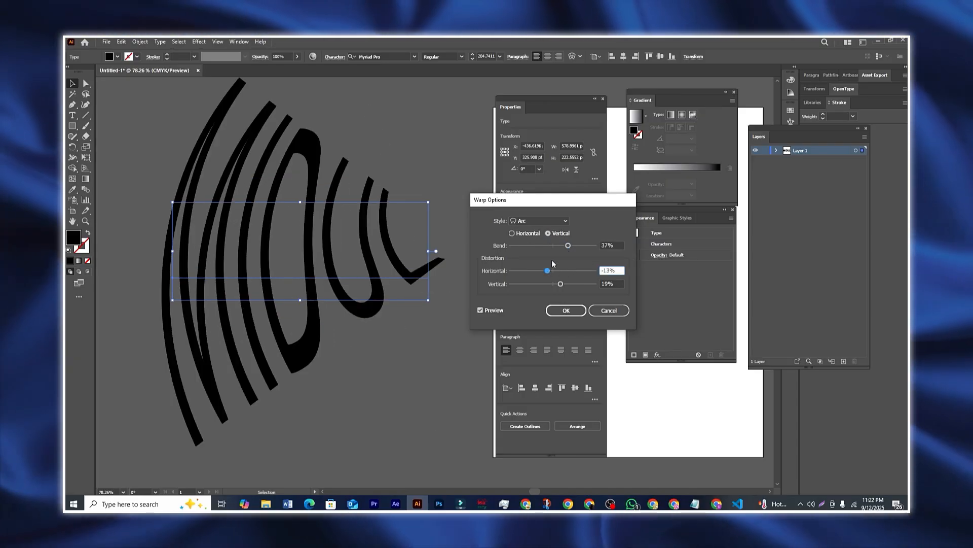
click(558, 245)
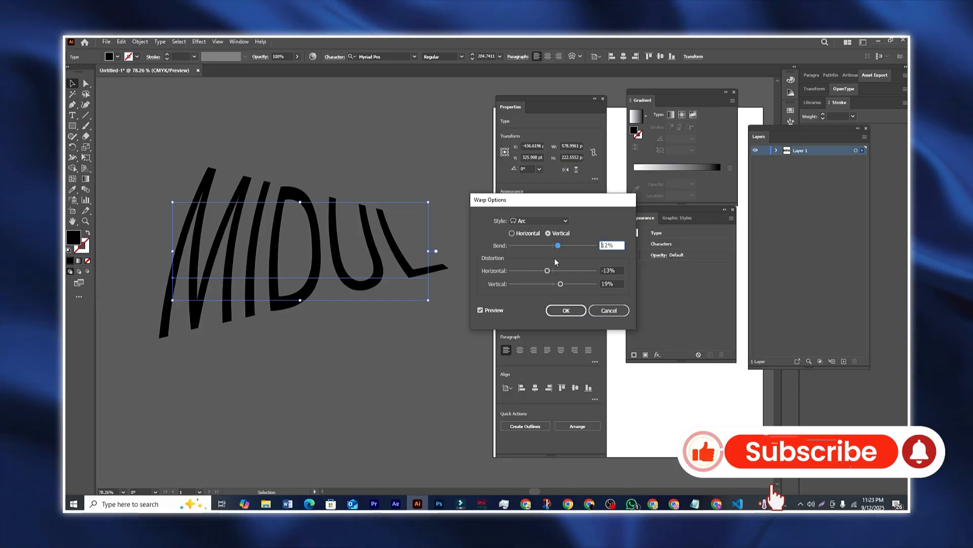
click(546, 221)
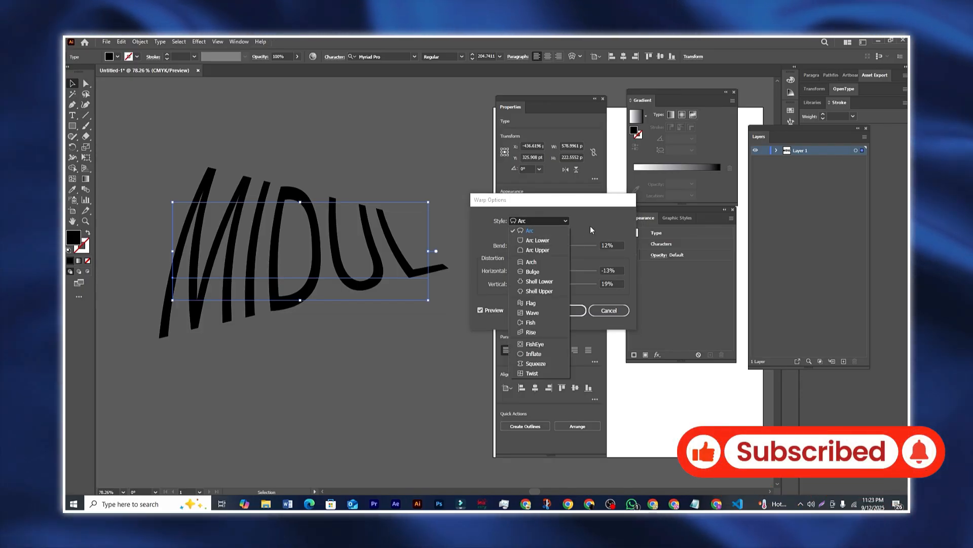
Step: Try an Arc Lower warp on MIDUL with a -23% bend and adjusted horizontal distortion
drag(557, 246, 552, 284)
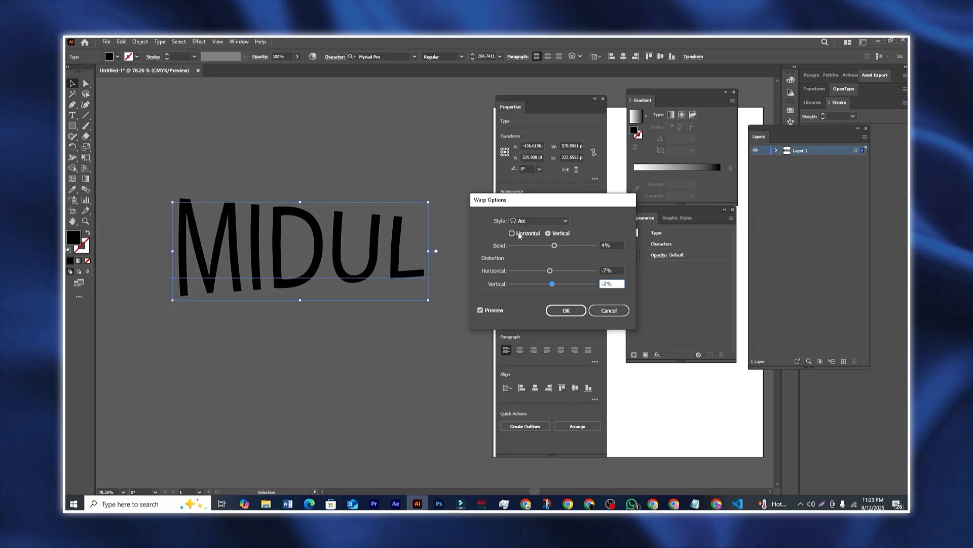
click(513, 234)
click(532, 221)
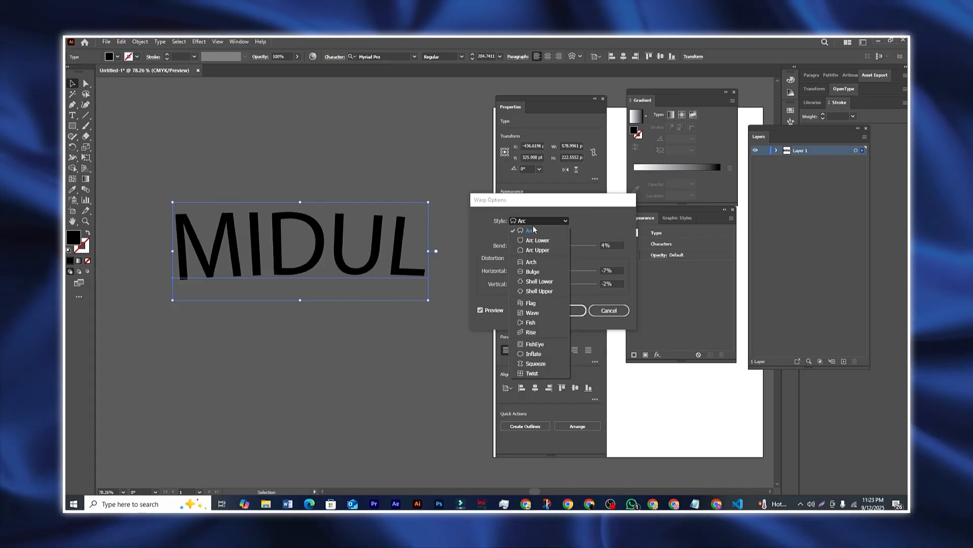
drag(554, 245, 574, 246)
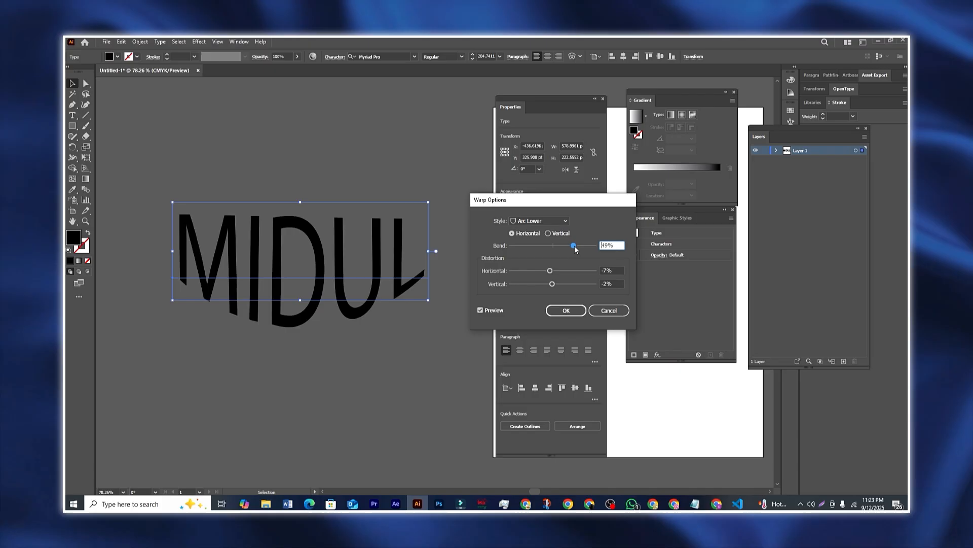
click(540, 245)
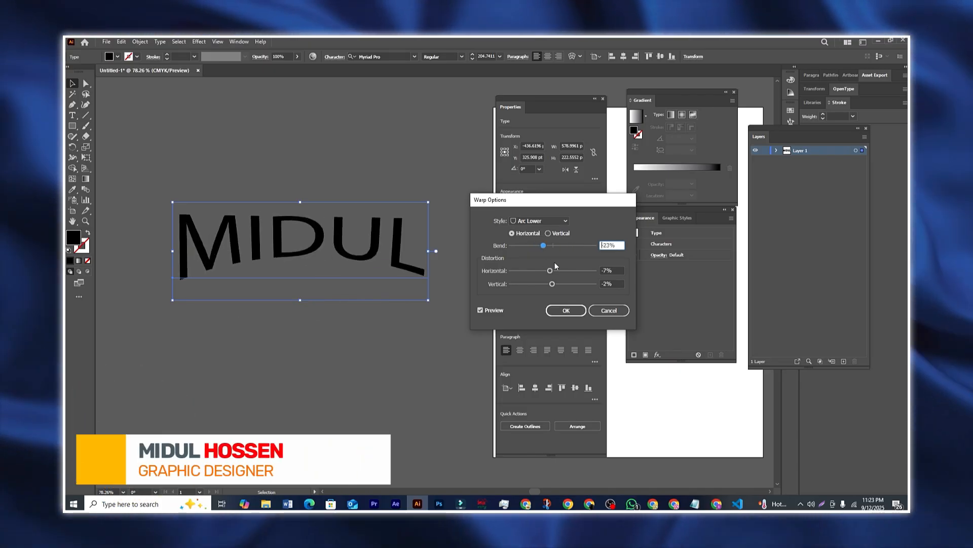
mouse_move(550, 270)
mouse_down()
mouse_move(570, 272)
mouse_move(519, 274)
mouse_move(541, 271)
mouse_up()
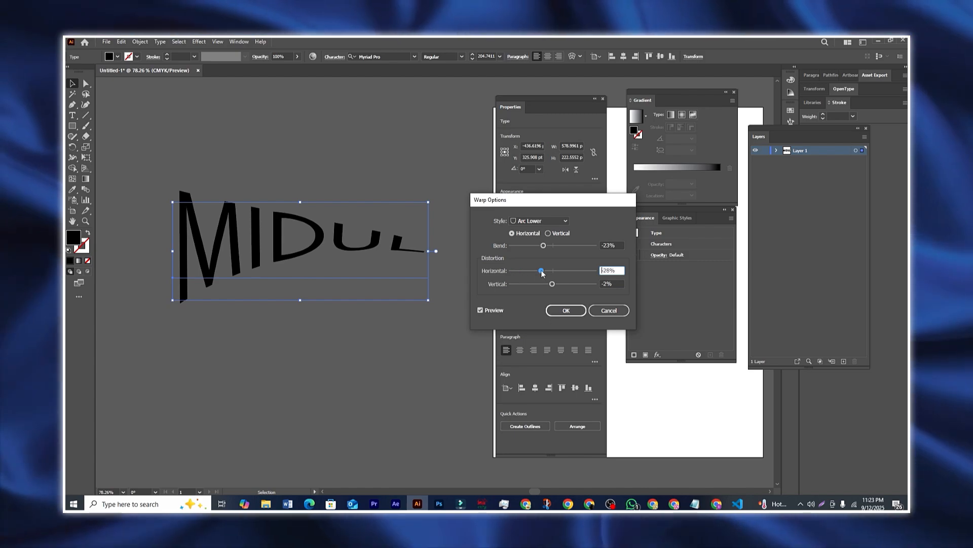
Step: Try Arc Upper with a -61% bend, then Flag with -33% horizontal distortion
click(549, 222)
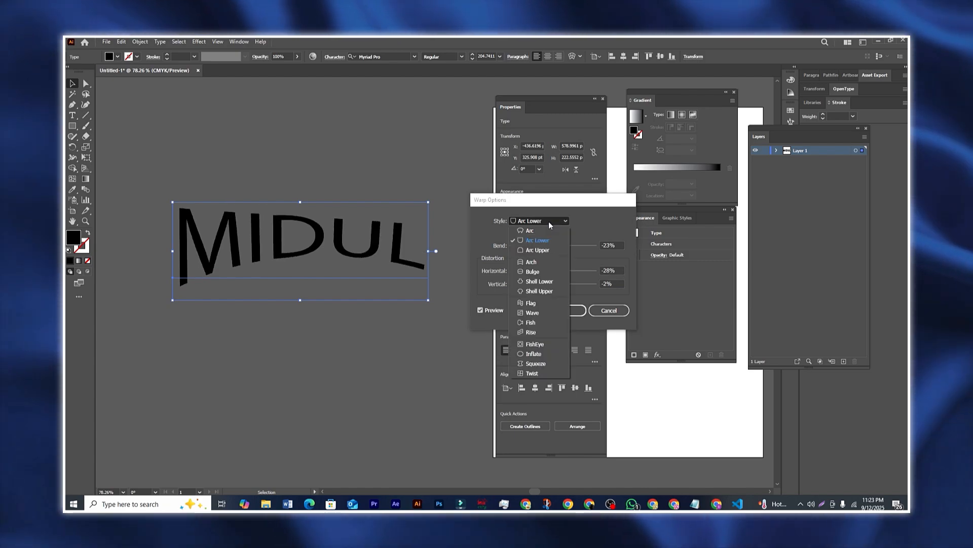
click(537, 251)
drag(556, 250, 527, 245)
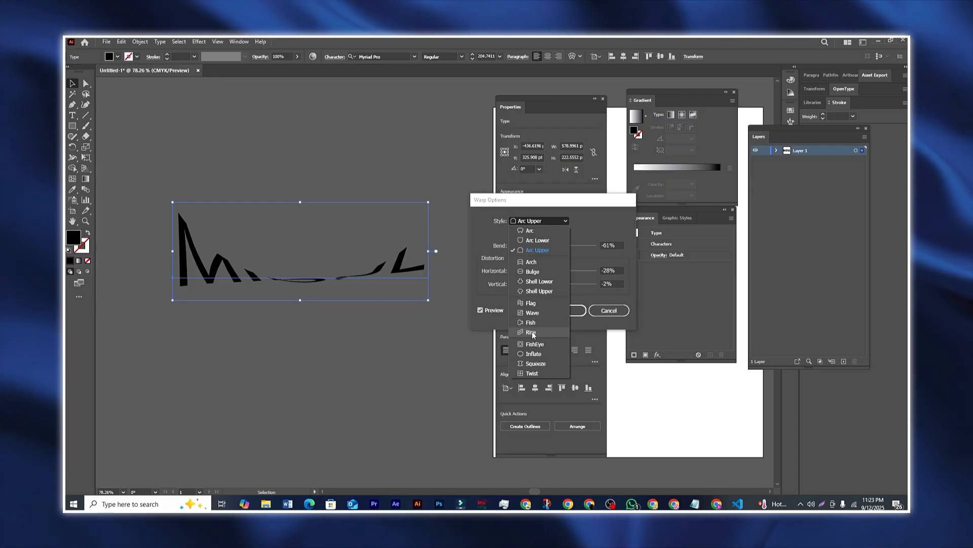
click(535, 304)
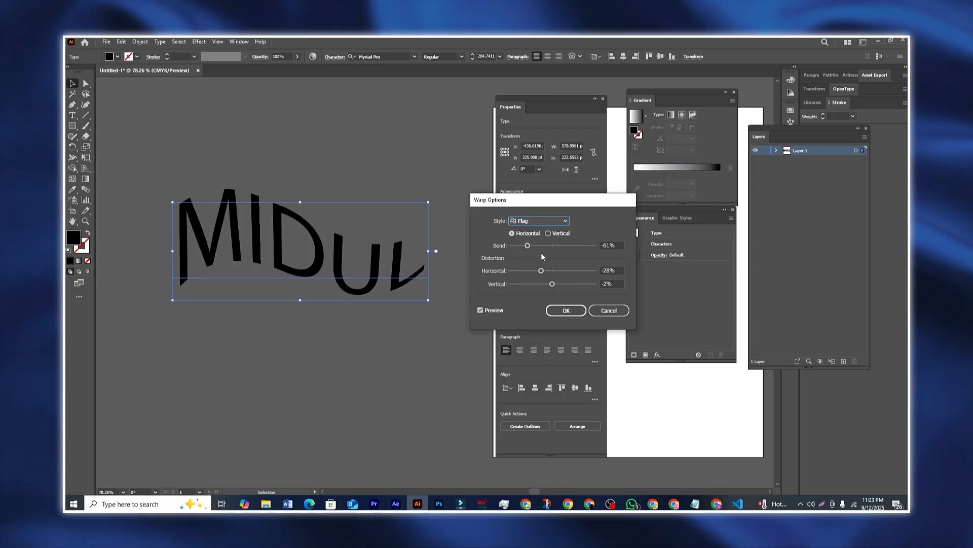
drag(538, 246, 535, 272)
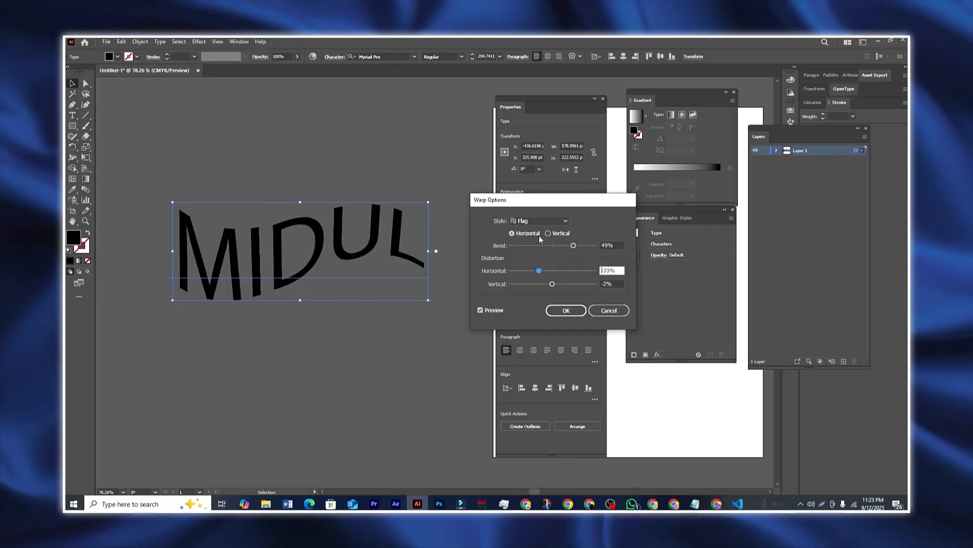
click(540, 221)
Step: Apply a Twist warp to MIDUL and shift the text slightly up and left
click(537, 373)
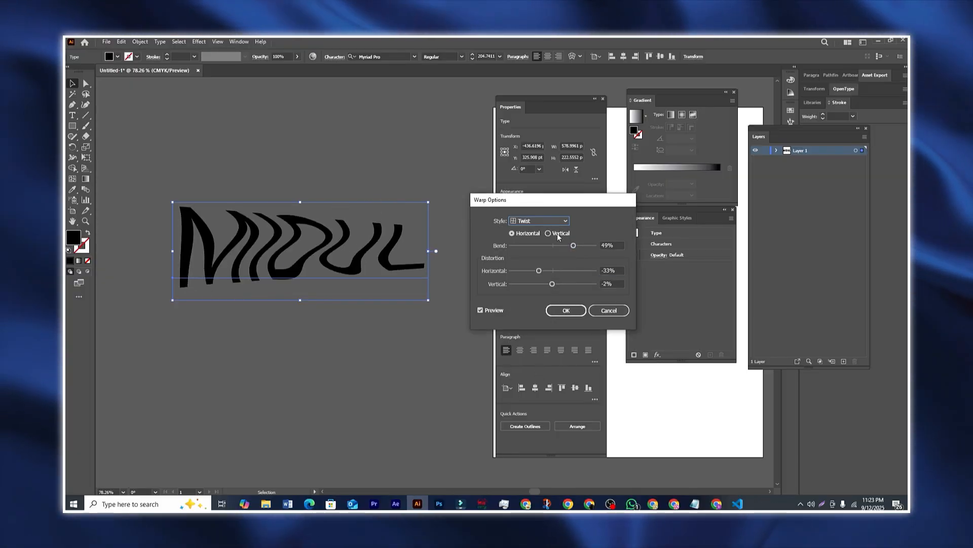
drag(538, 248, 559, 247)
drag(553, 206, 548, 202)
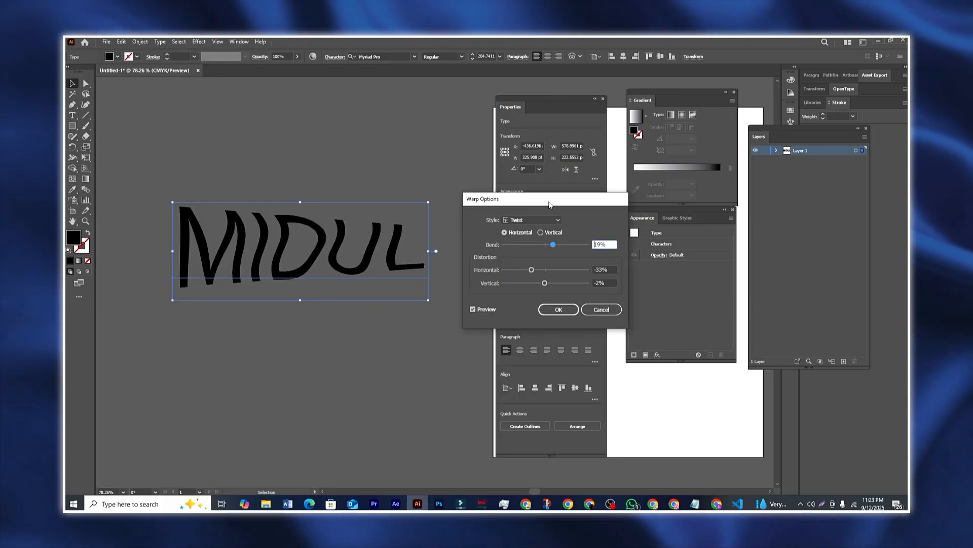
click(561, 311)
drag(324, 266, 315, 242)
click(352, 342)
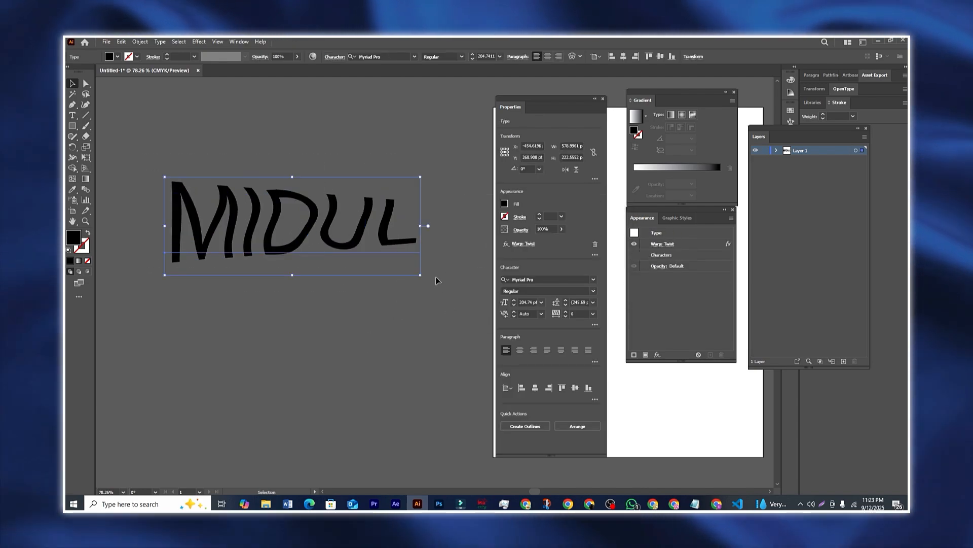
Step: Review the Twist warp settings, then delete the Twist warp from MIDUL
click(529, 244)
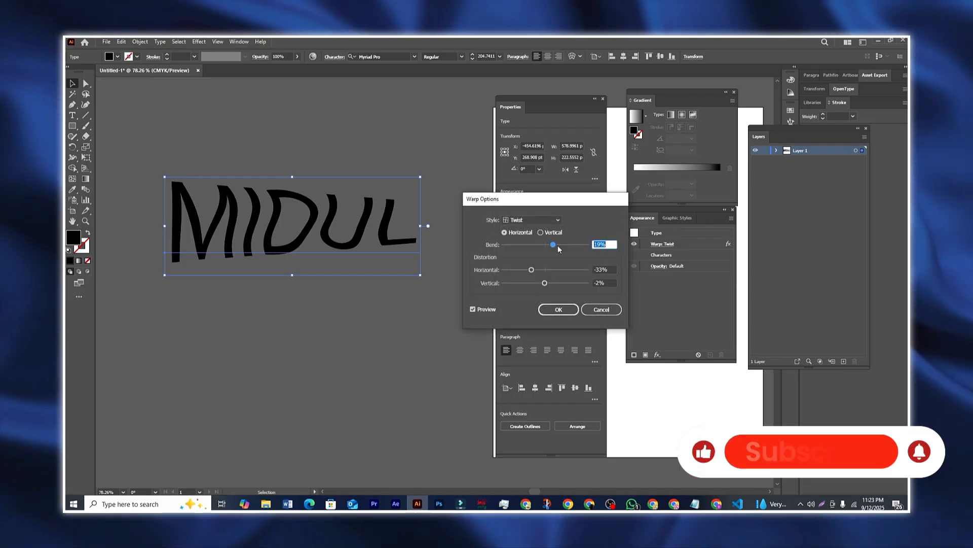
click(563, 310)
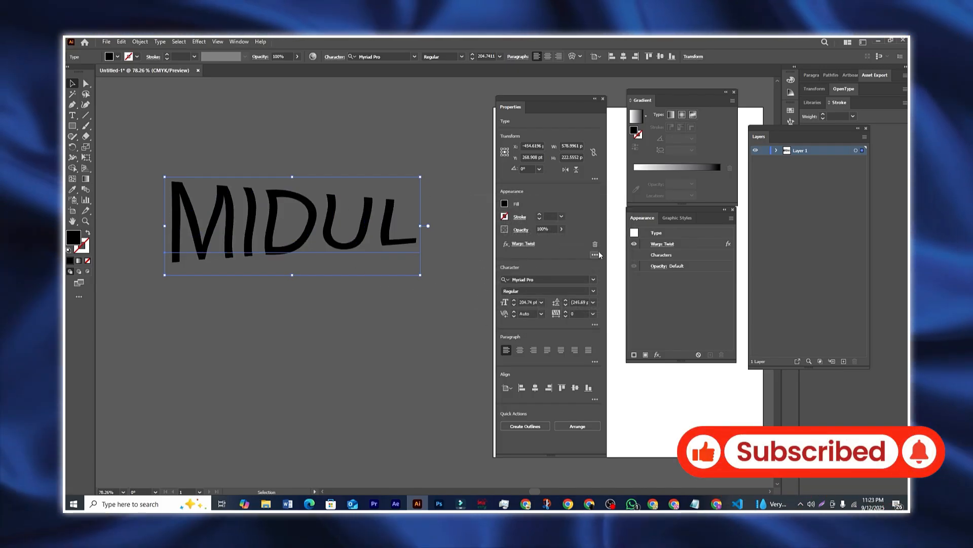
click(594, 246)
Step: Apply a Gaussian Blur of radius about 47.7 to MIDUL, then delete the blur
click(199, 42)
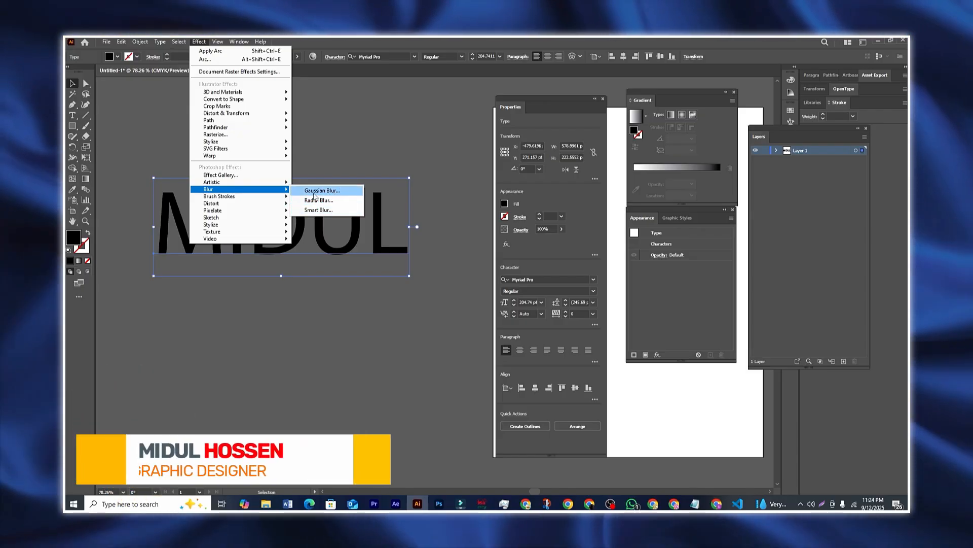
click(322, 191)
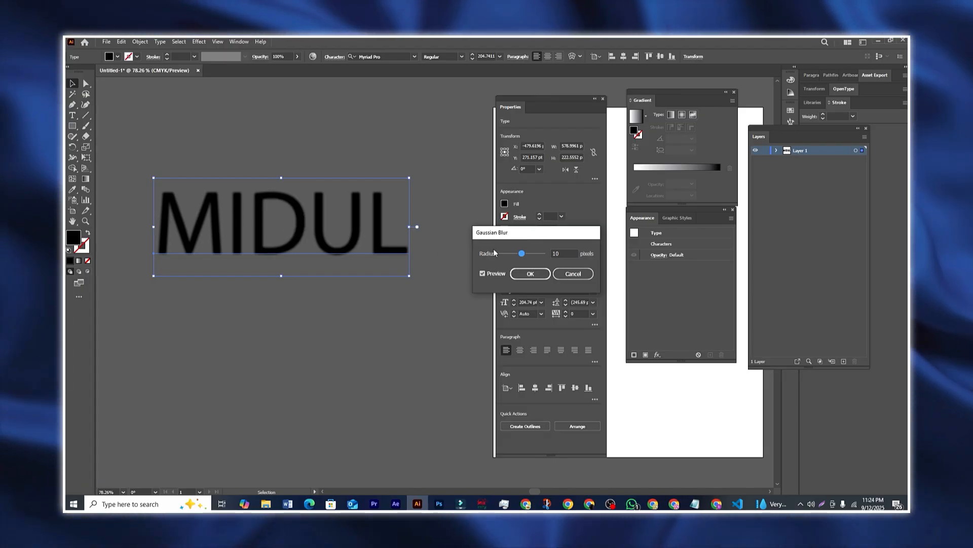
drag(521, 253, 532, 256)
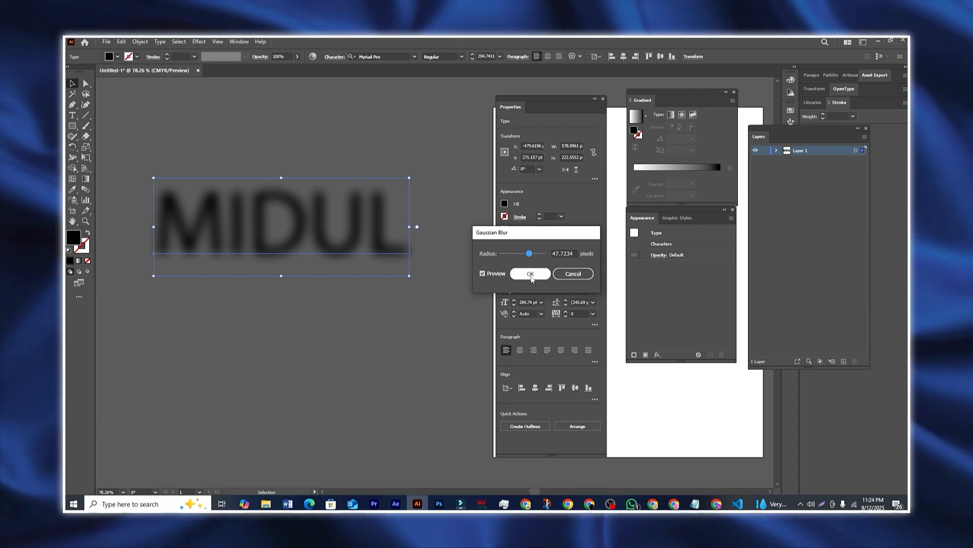
click(528, 273)
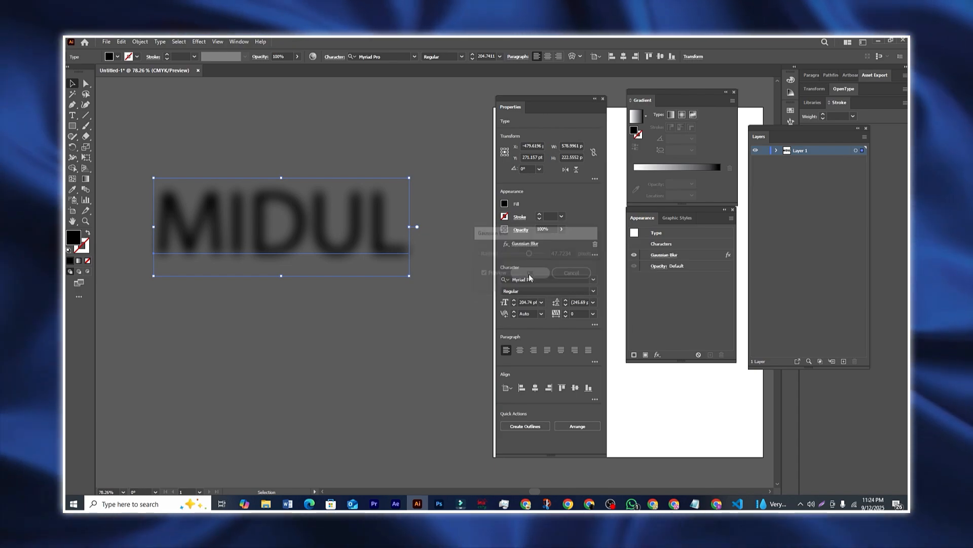
click(595, 245)
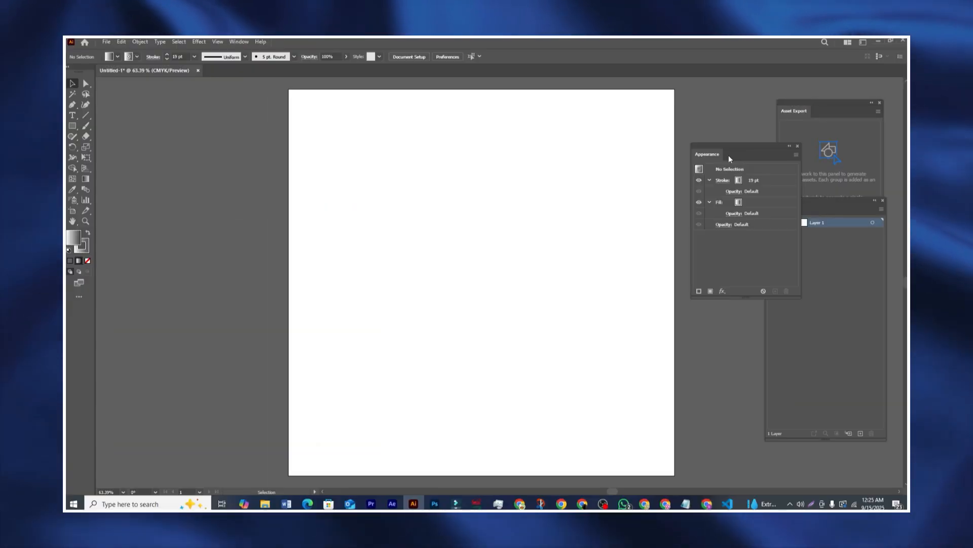
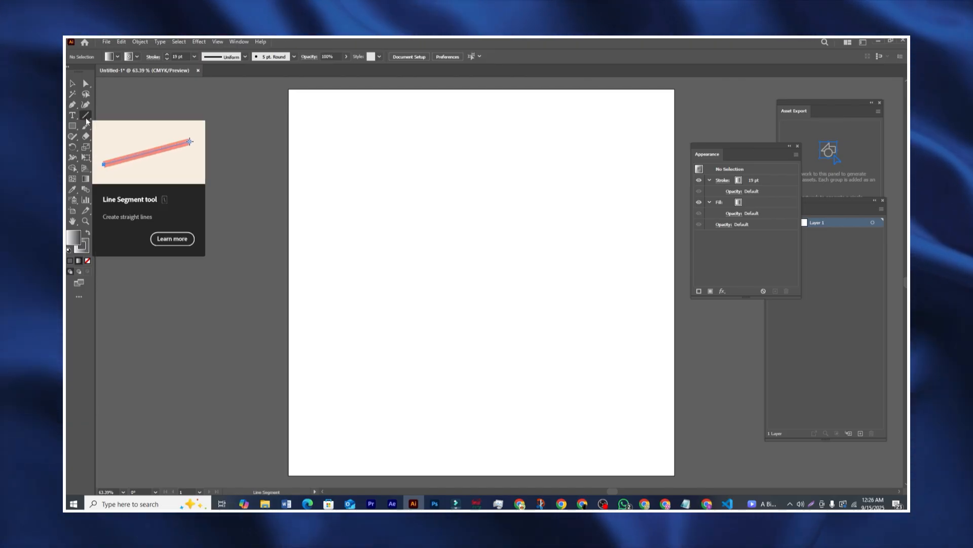
Step: Choose the Line Segment tool with no fill and a red 10 pt stroke
click(87, 117)
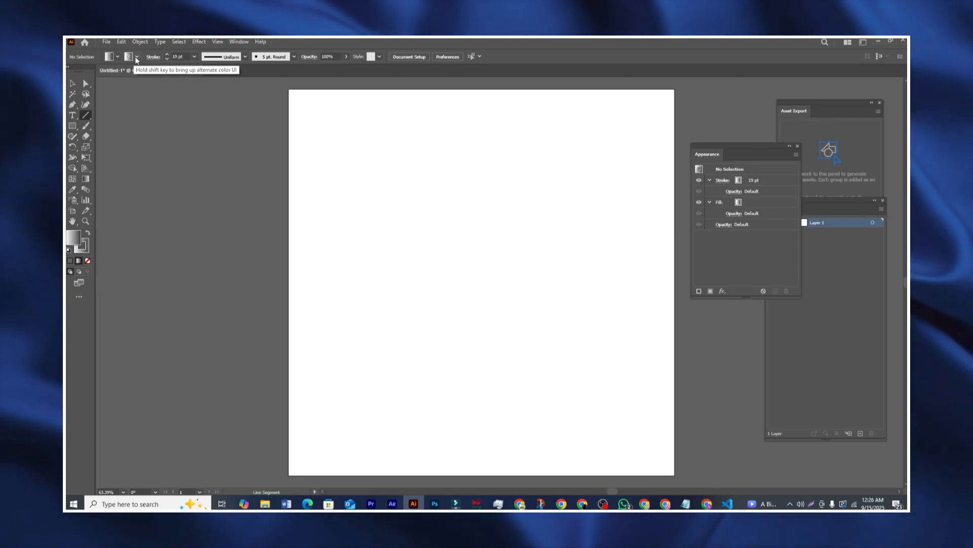
click(117, 58)
click(69, 71)
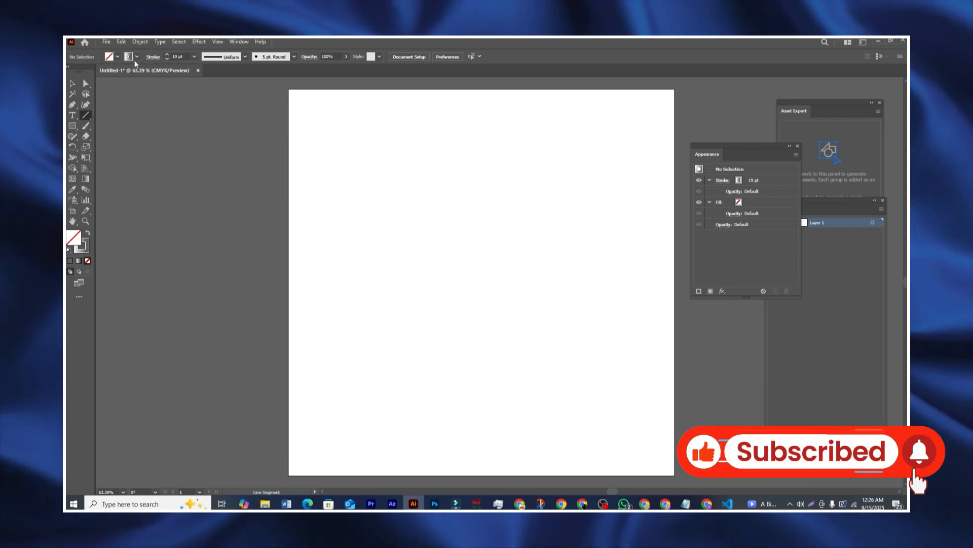
click(137, 58)
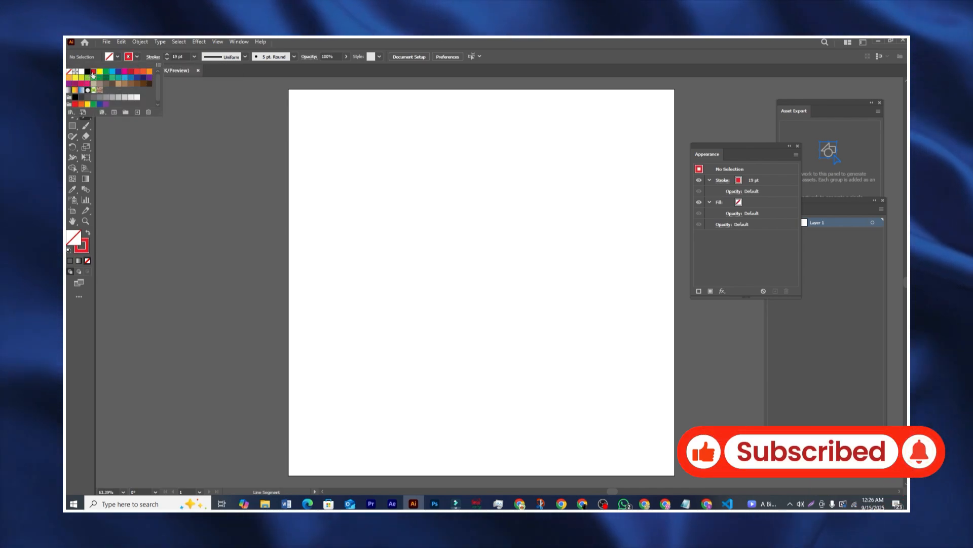
click(167, 59)
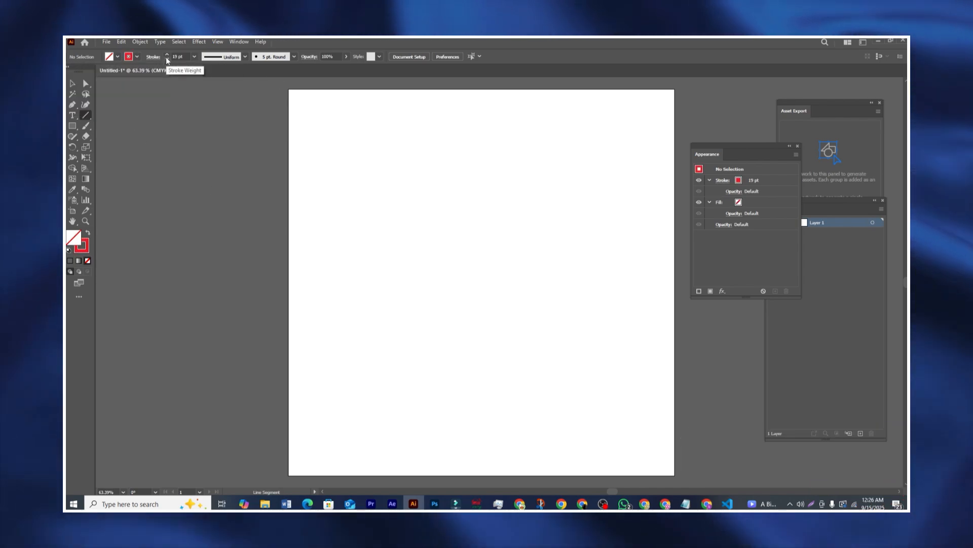
click(167, 59)
click(167, 59)
click(167, 59)
click(168, 59)
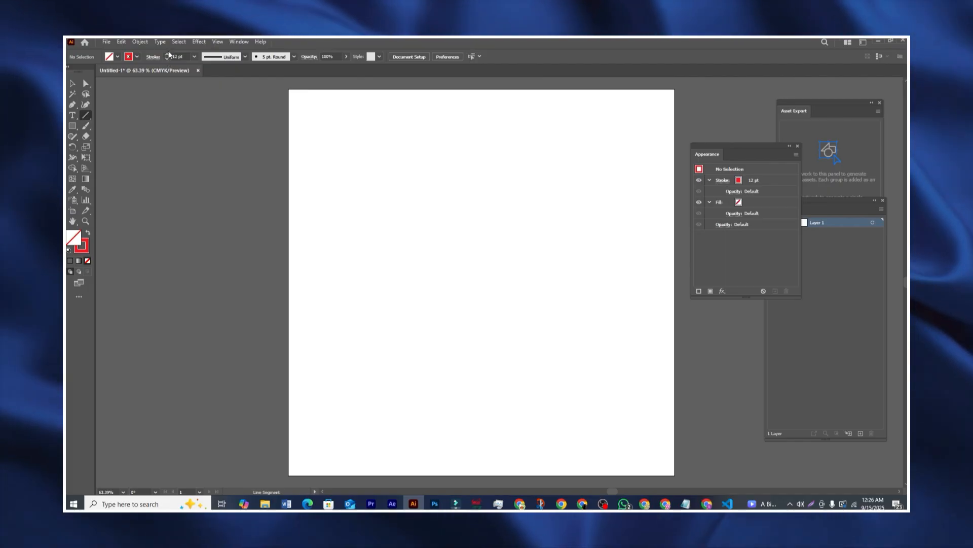
click(168, 59)
click(168, 59)
click(168, 59)
click(168, 58)
click(167, 58)
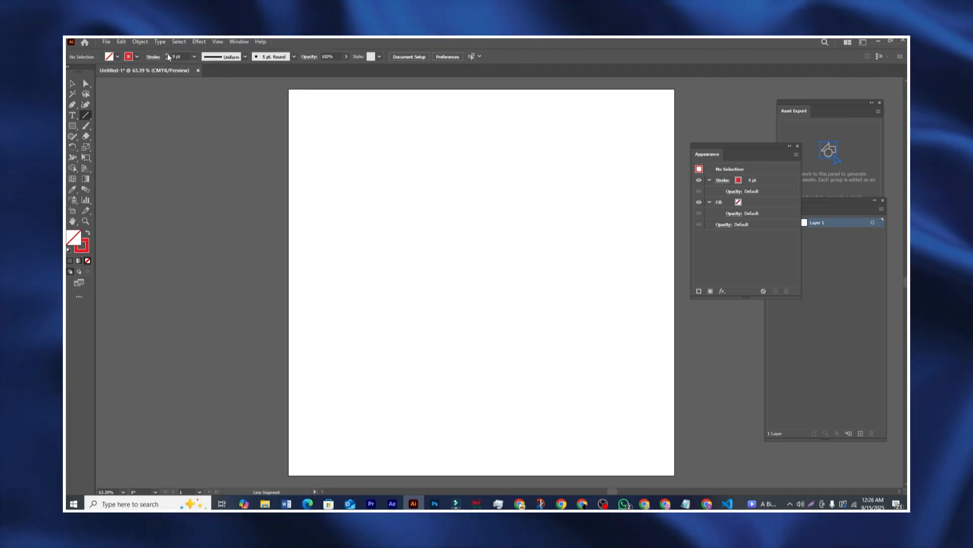
click(168, 55)
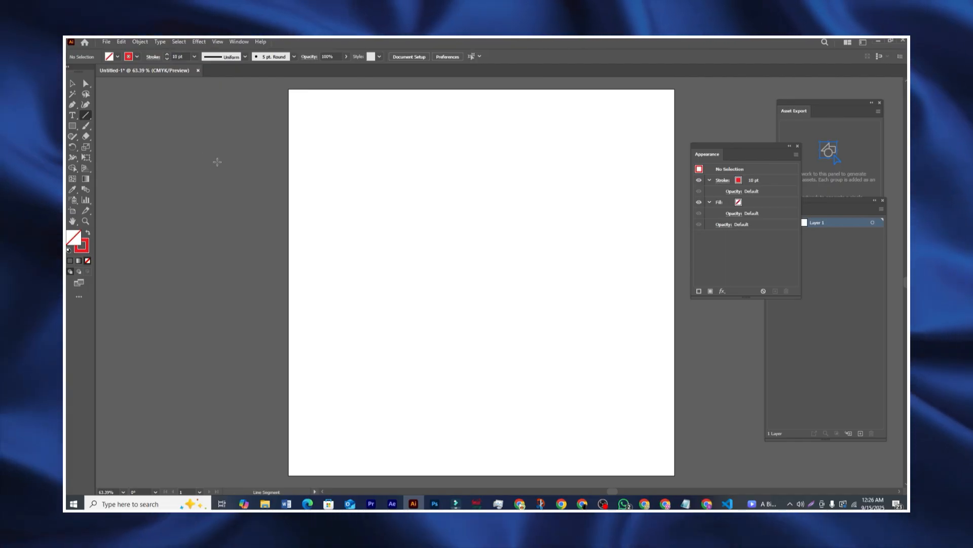
Step: Sketch three vertical and several diagonal red lines around the artboard
drag(226, 138, 222, 386)
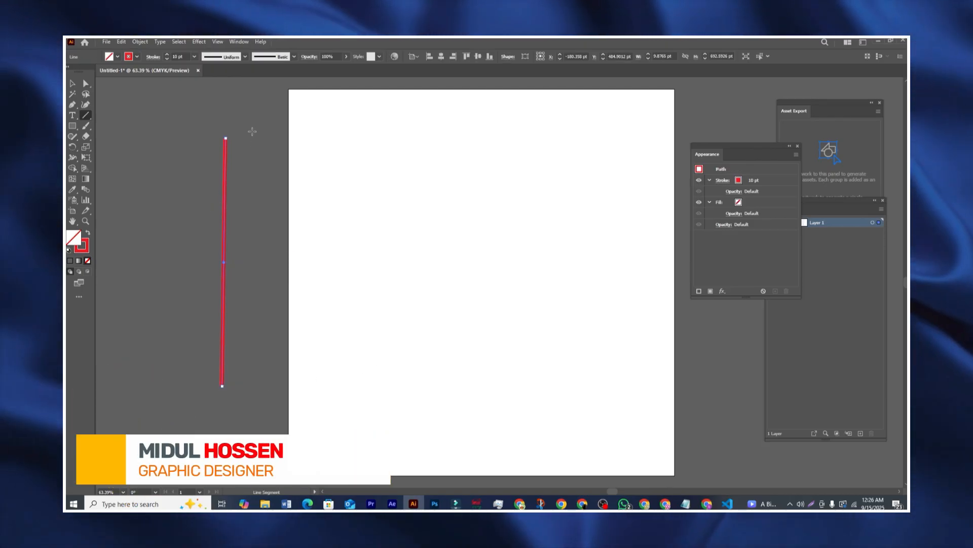
drag(253, 132, 253, 132)
drag(248, 174, 253, 387)
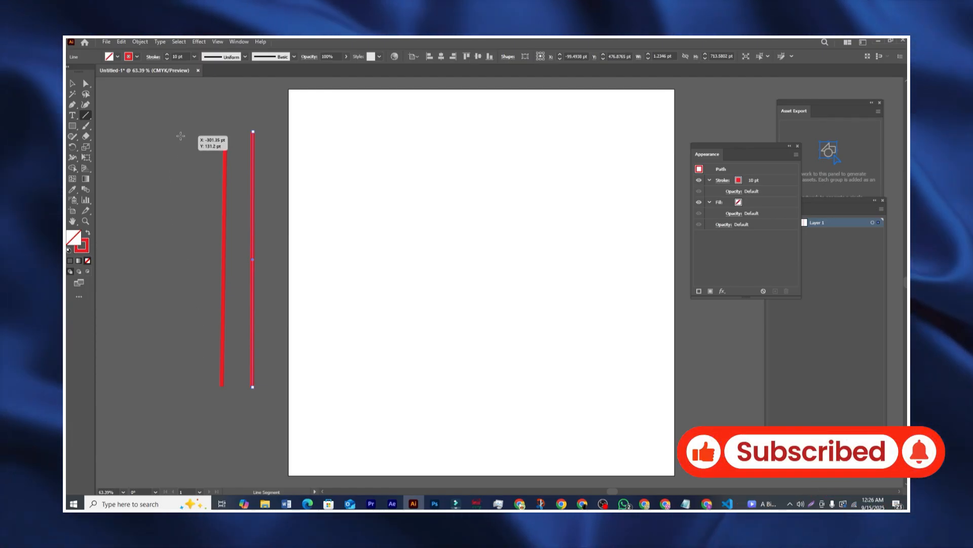
drag(173, 285, 156, 416)
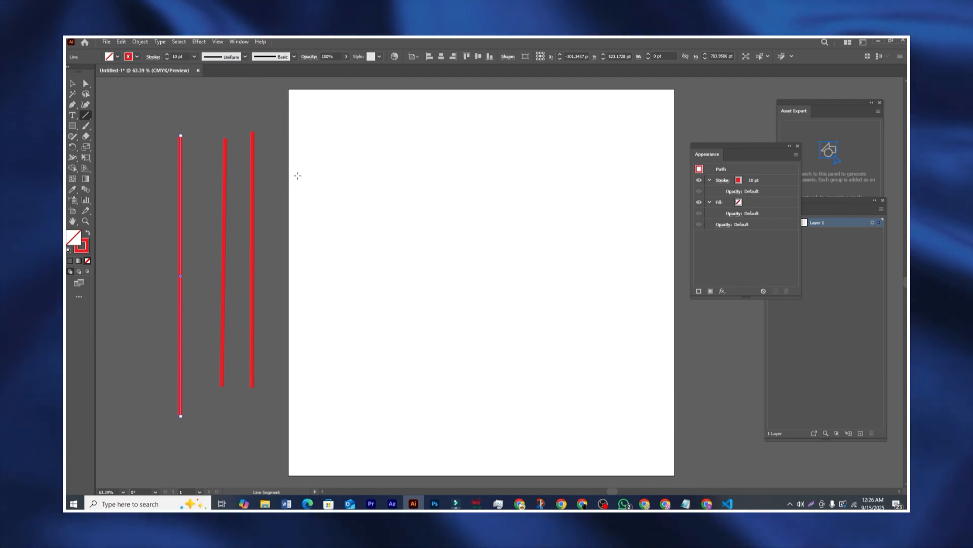
drag(303, 177, 573, 379)
drag(338, 125, 638, 334)
mouse_move(401, 138)
mouse_down()
mouse_move(499, 174)
mouse_move(685, 279)
mouse_up()
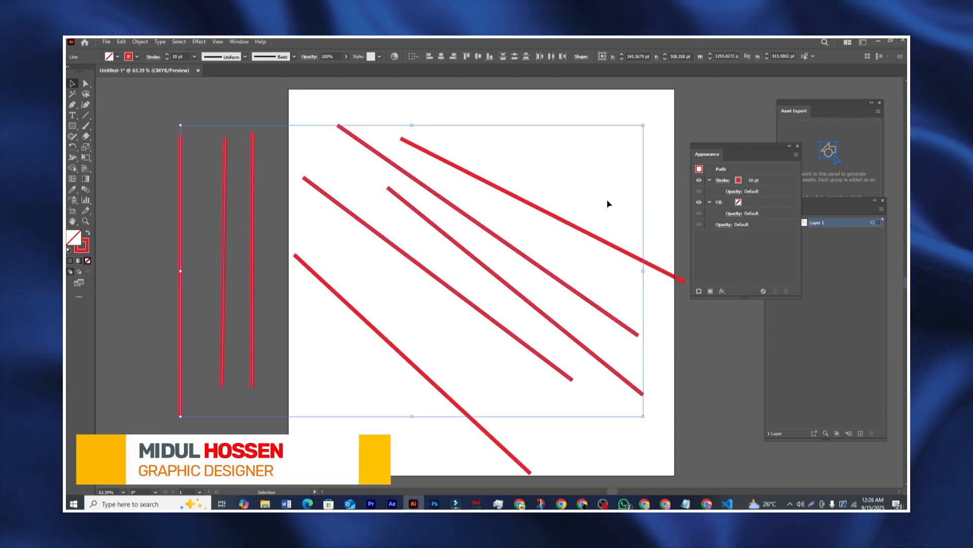
Step: Delete all the trial red lines
key(Delete)
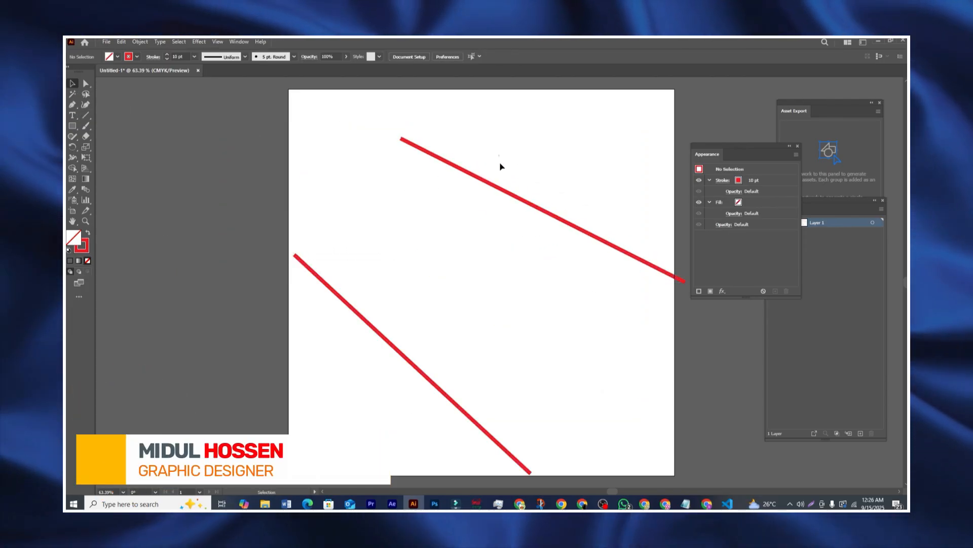
drag(500, 165, 387, 370)
key(Delete)
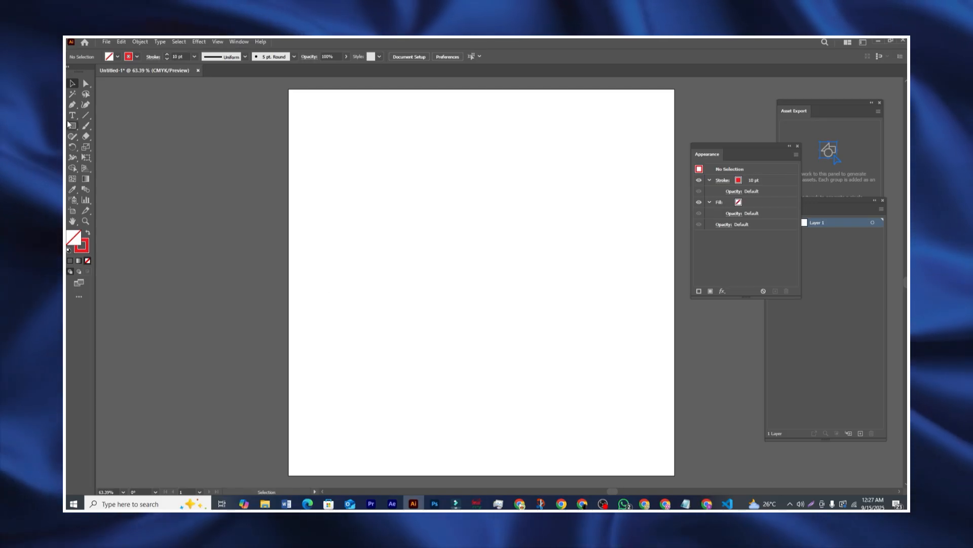
Step: Draw a rectangle left of the artboard with black fill and no stroke
click(73, 126)
drag(143, 156, 266, 235)
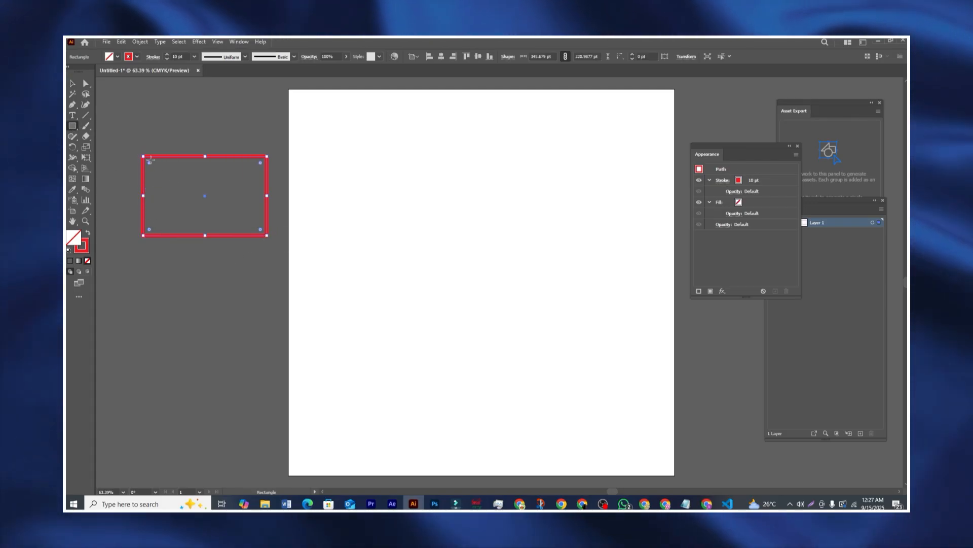
click(118, 56)
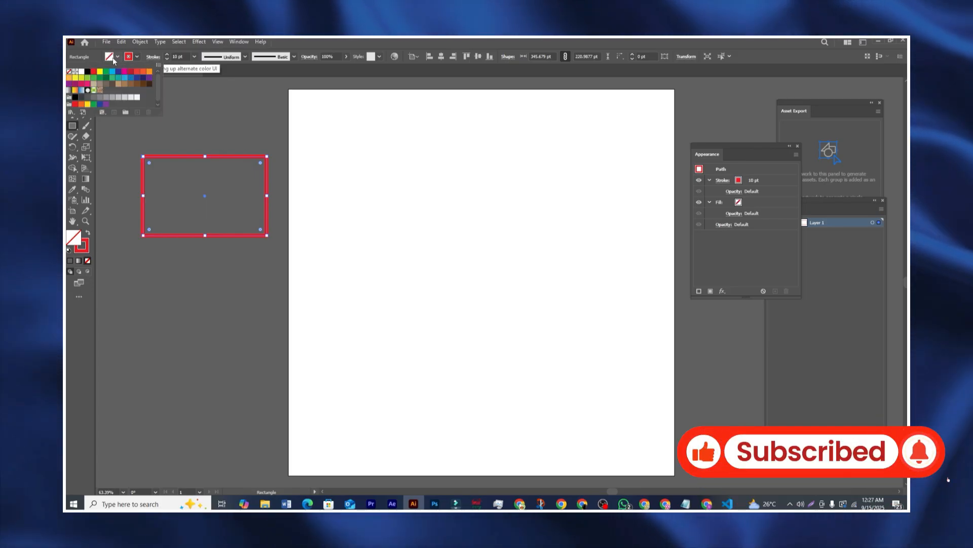
click(87, 71)
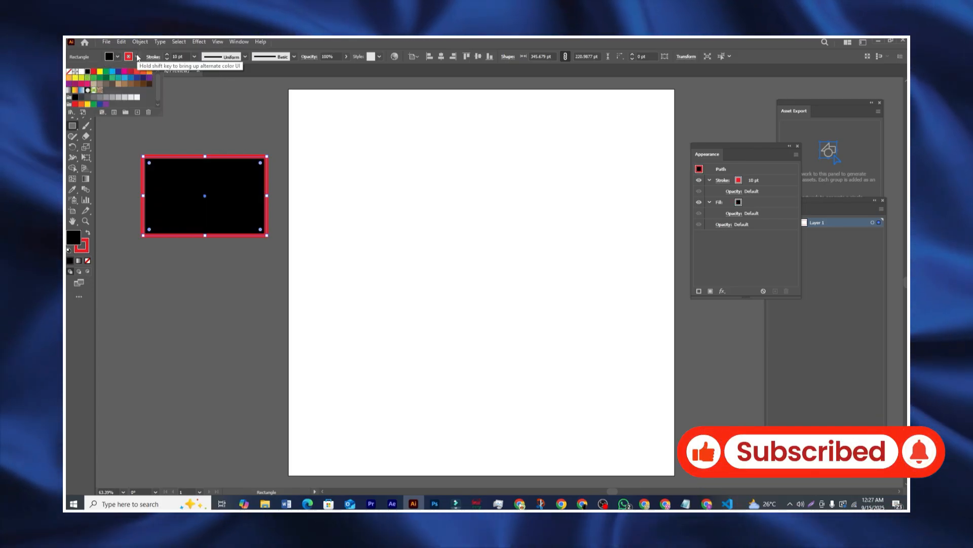
click(137, 57)
click(137, 57)
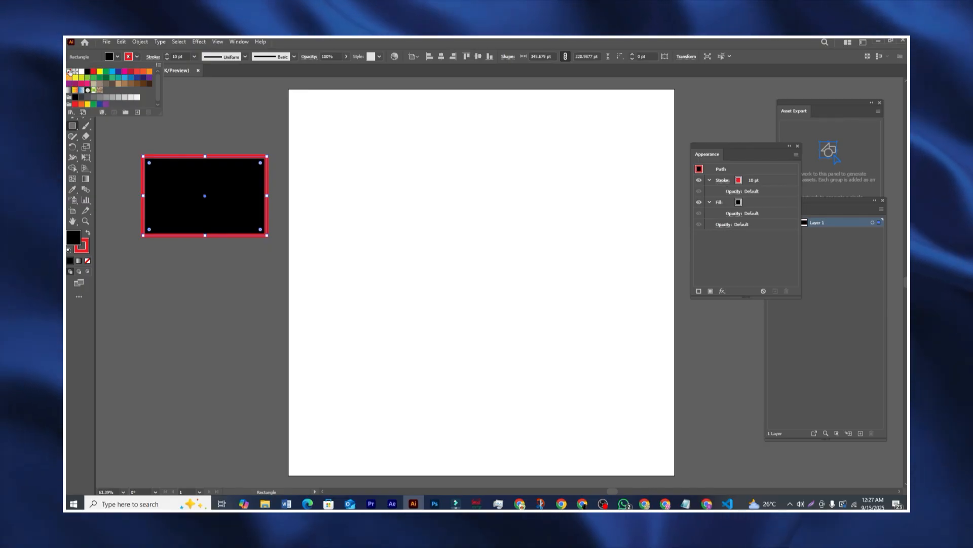
click(189, 184)
Step: Draw six more black rectangles around the artboard and reposition several of them
drag(211, 174, 160, 105)
key(v)
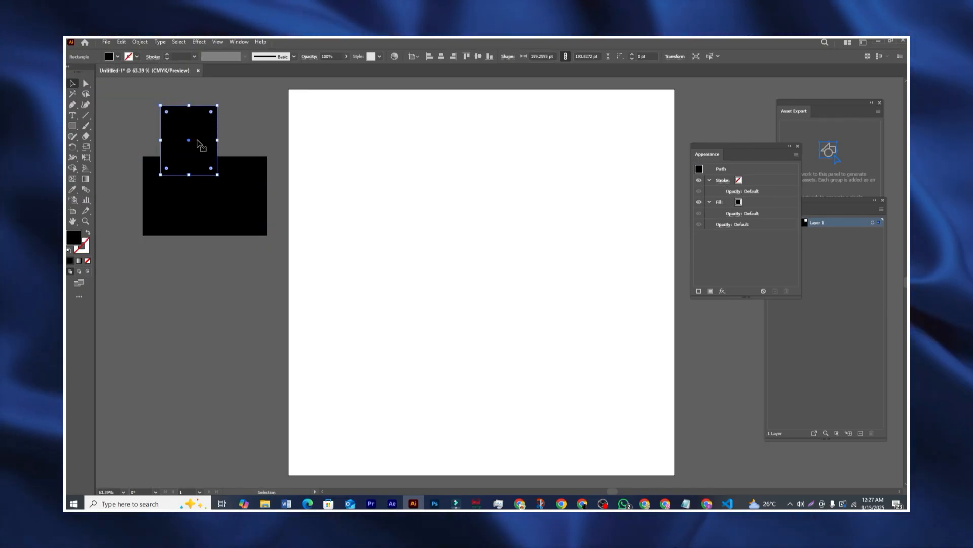
drag(197, 140, 175, 303)
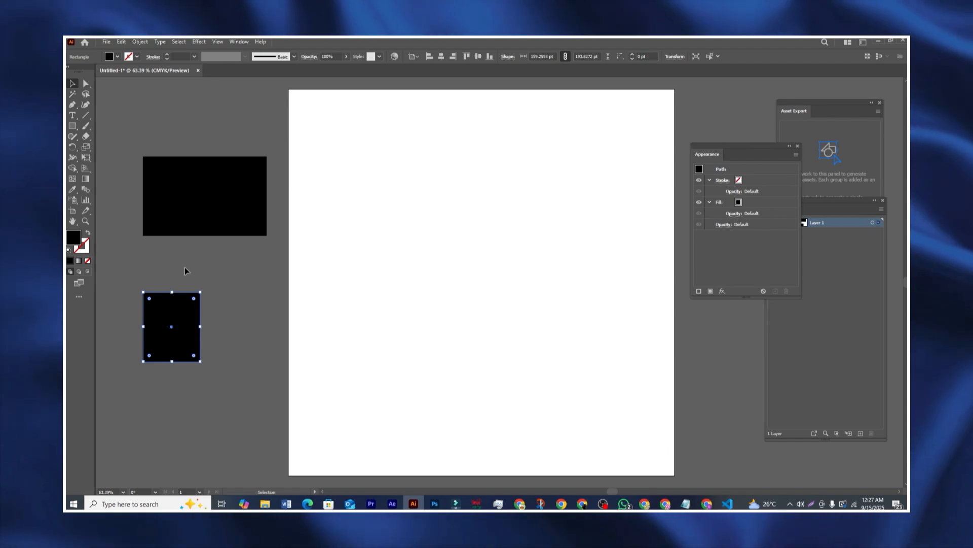
click(71, 125)
drag(234, 295, 326, 384)
drag(306, 215, 435, 308)
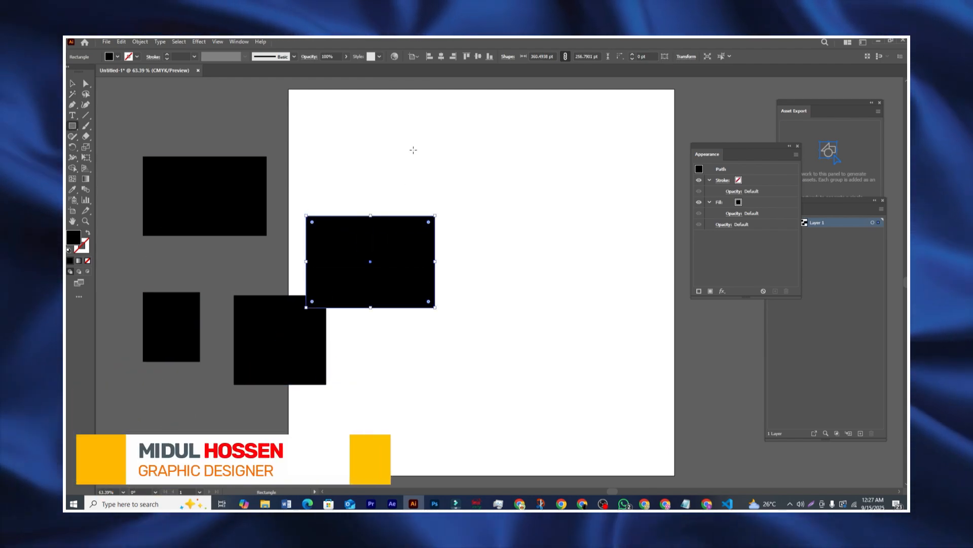
drag(420, 148, 564, 235)
drag(481, 290, 654, 420)
drag(370, 351, 464, 420)
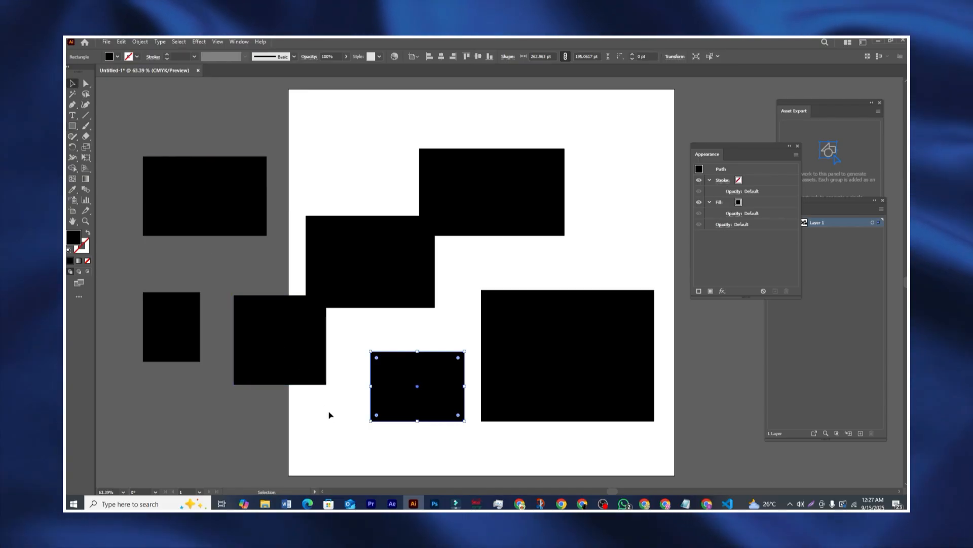
drag(287, 372, 260, 393)
drag(445, 196, 464, 161)
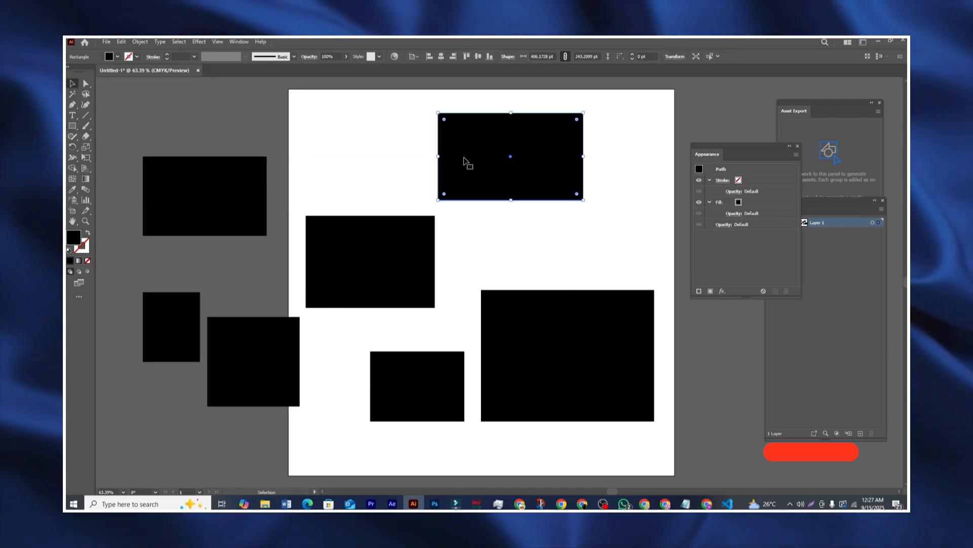
Step: Fill the top rectangle and the small left rectangle with red
click(369, 186)
click(478, 153)
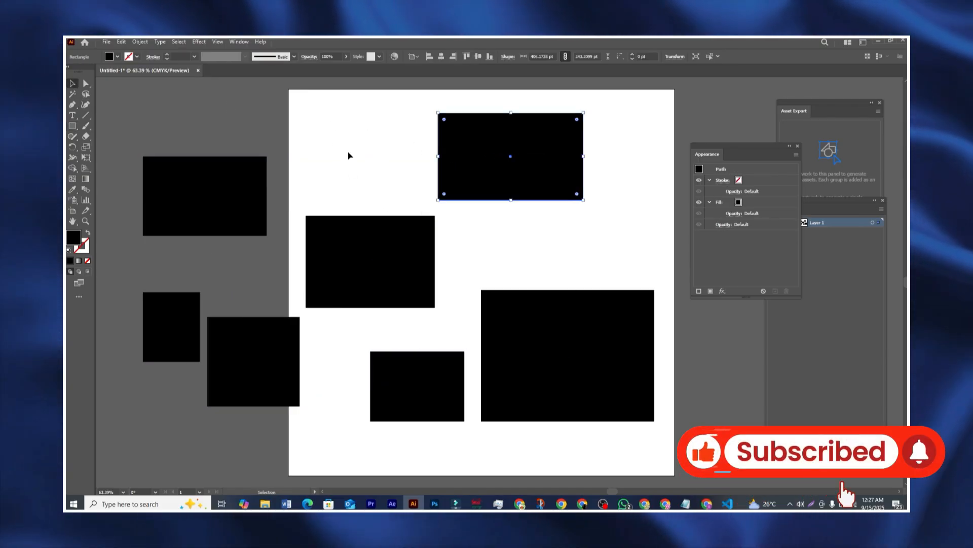
click(347, 153)
click(470, 155)
click(117, 56)
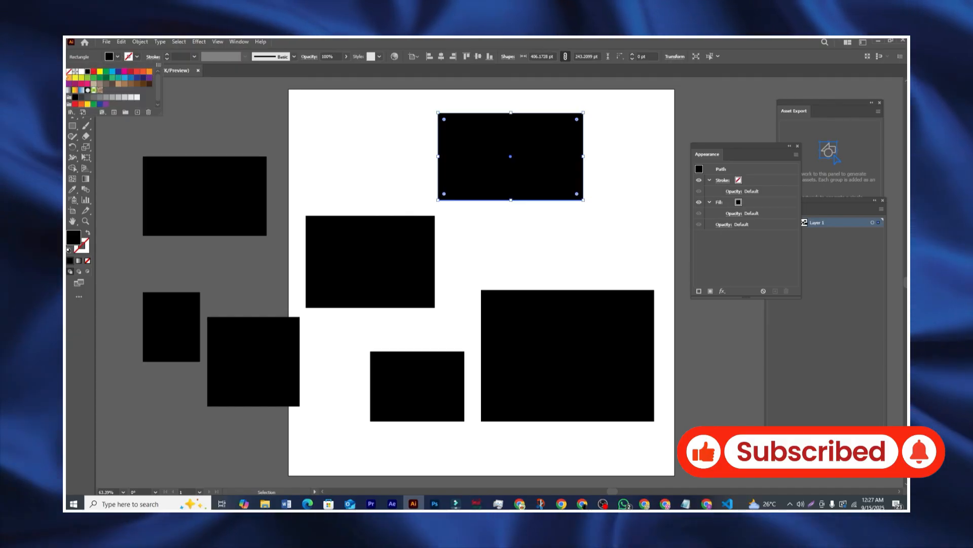
click(95, 72)
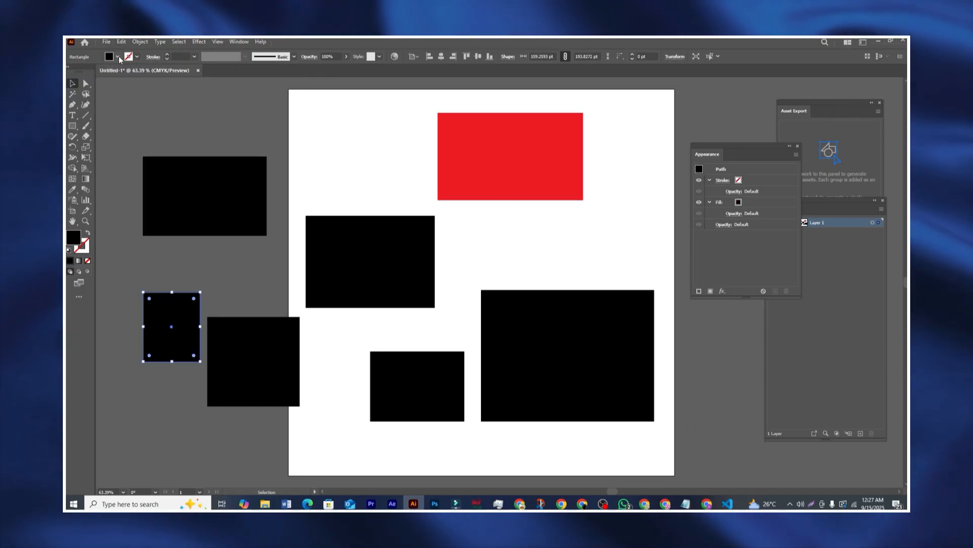
click(118, 57)
click(94, 72)
Step: Fill the large lower-right and top-left rectangles orange, nudging the large one up
click(578, 385)
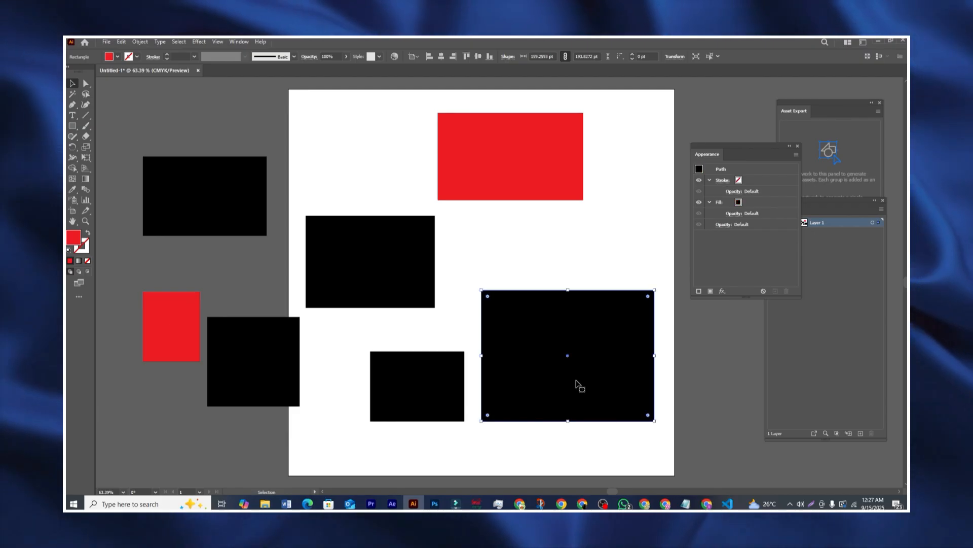
click(119, 57)
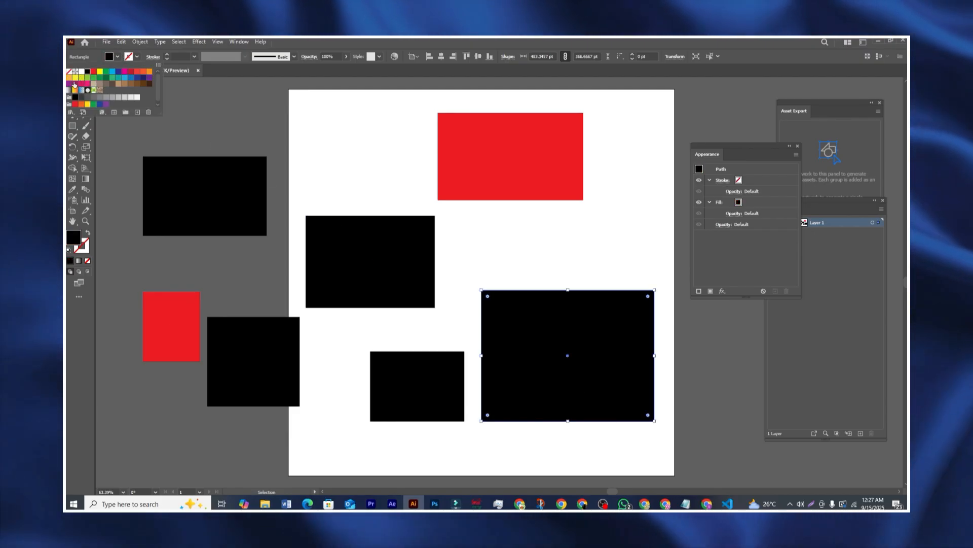
click(75, 90)
key(Escape)
click(207, 211)
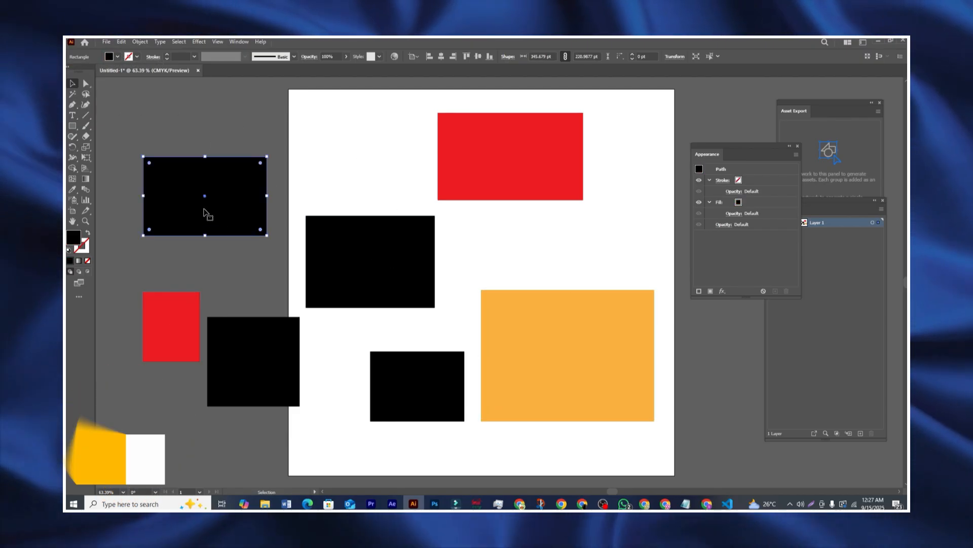
click(118, 57)
click(75, 90)
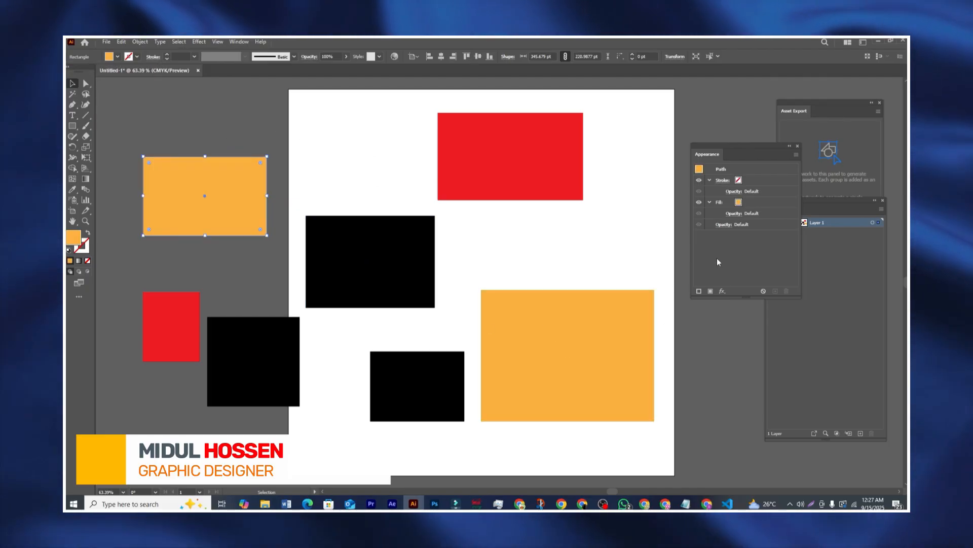
drag(569, 340, 569, 302)
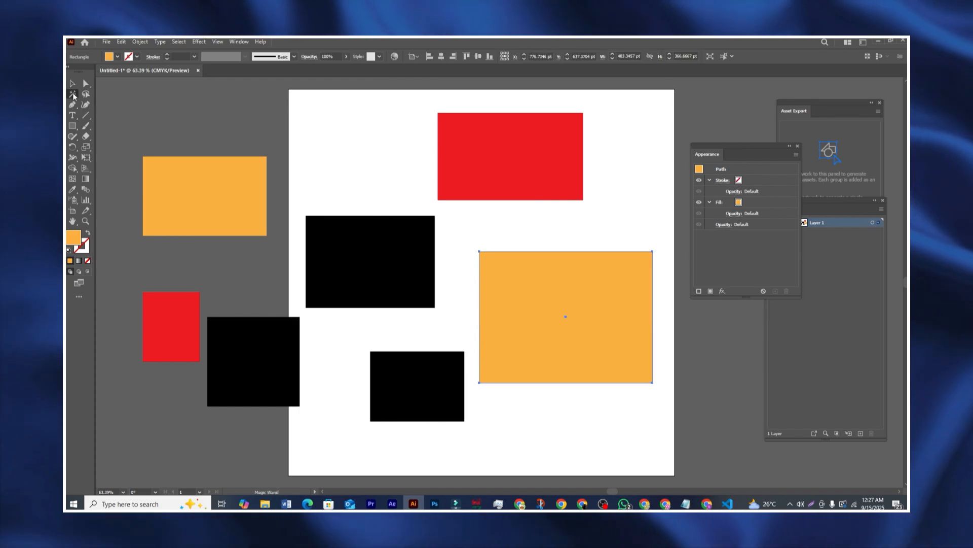
Step: Select rectangles by shared colour with the Magic Wand: orange, then black
click(184, 184)
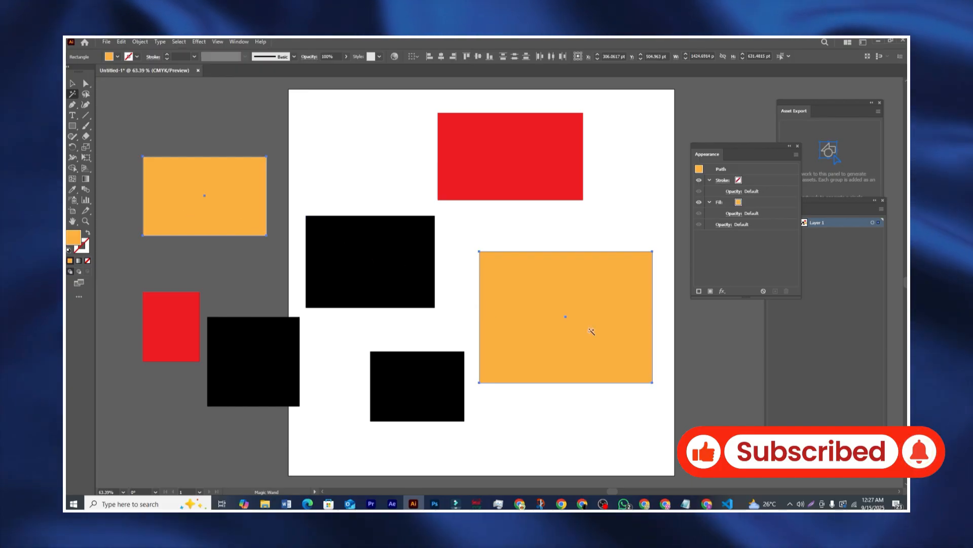
shift+click(376, 272)
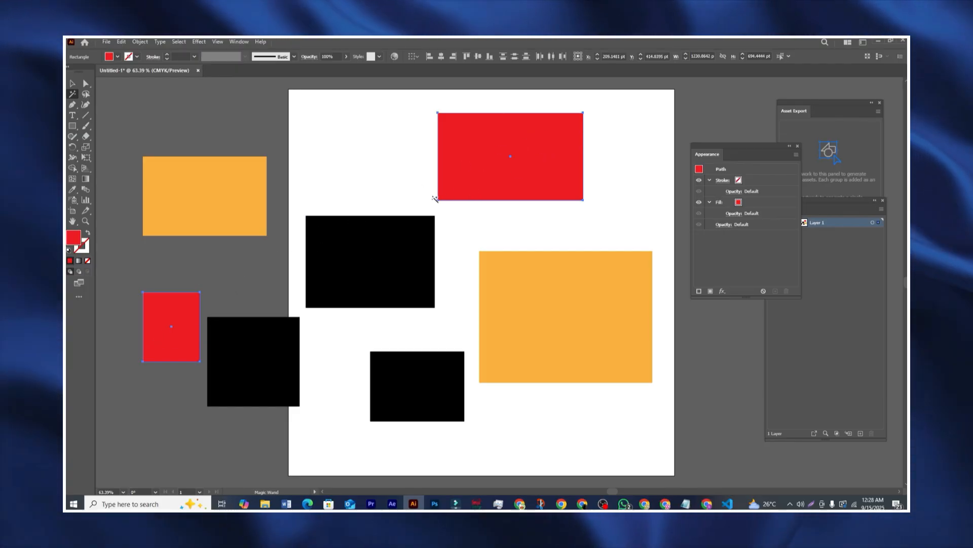
click(353, 247)
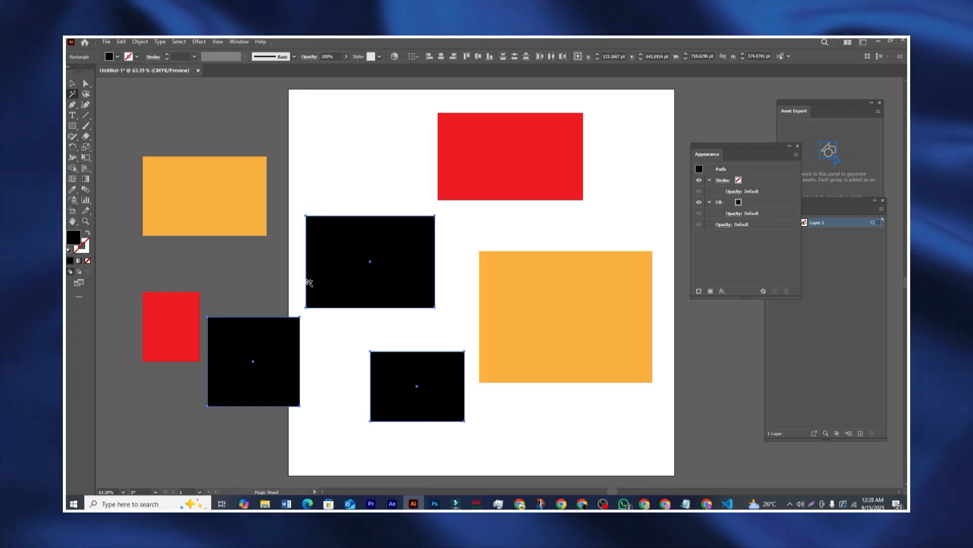
Step: Select all seven rectangles, shrink them, and move them to the artboard centre
key(v)
click(168, 115)
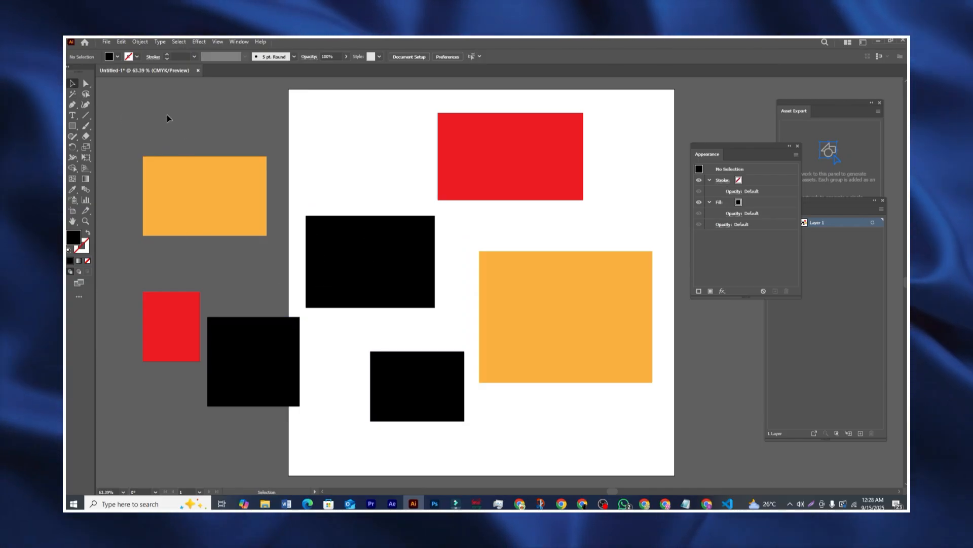
drag(167, 116, 547, 400)
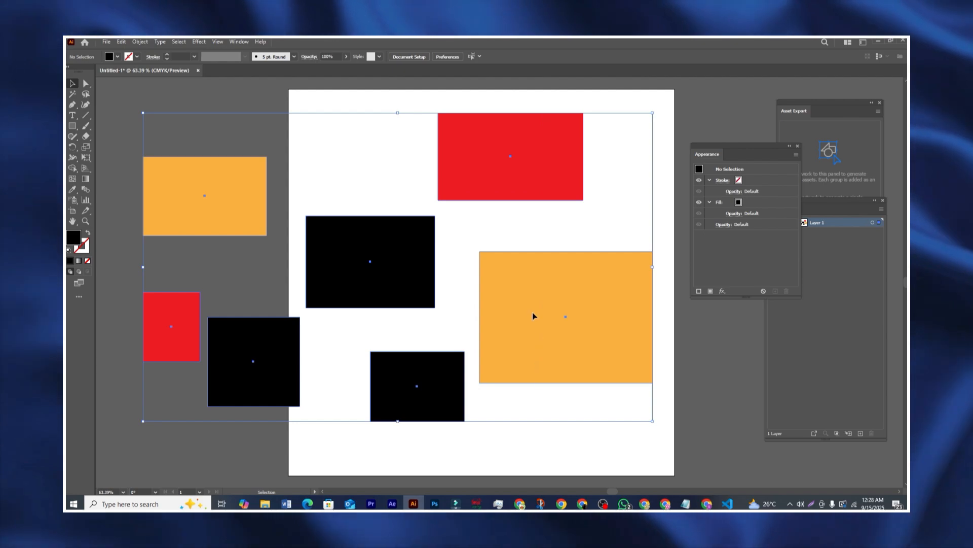
drag(654, 421, 419, 276)
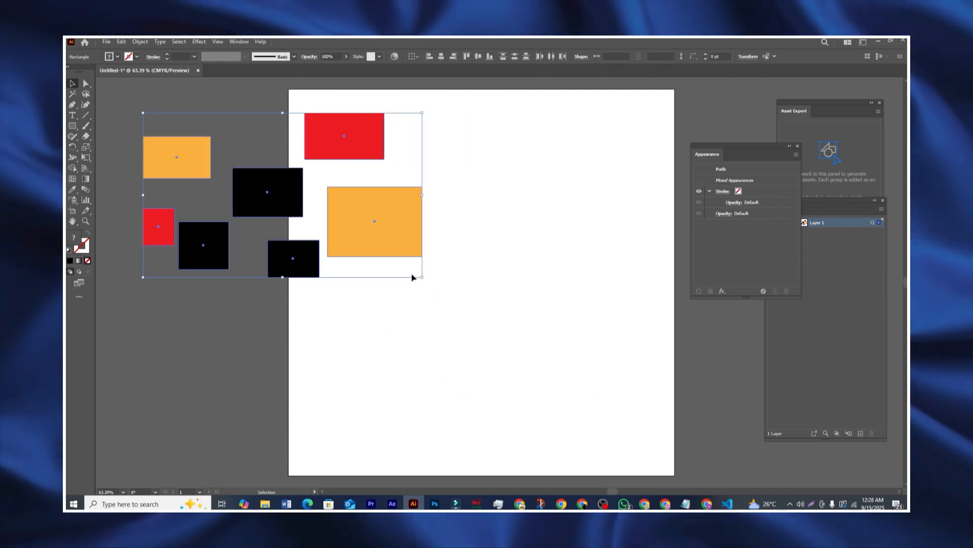
drag(343, 216, 543, 300)
Step: Select individual rectangles one by one: reds, oranges, and a black one
click(450, 165)
click(555, 230)
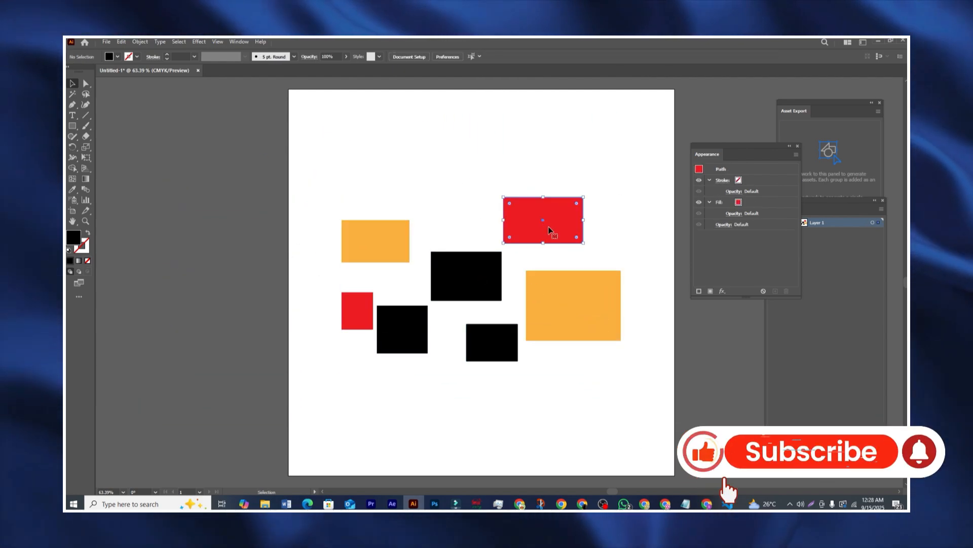
click(543, 309)
click(372, 252)
click(363, 311)
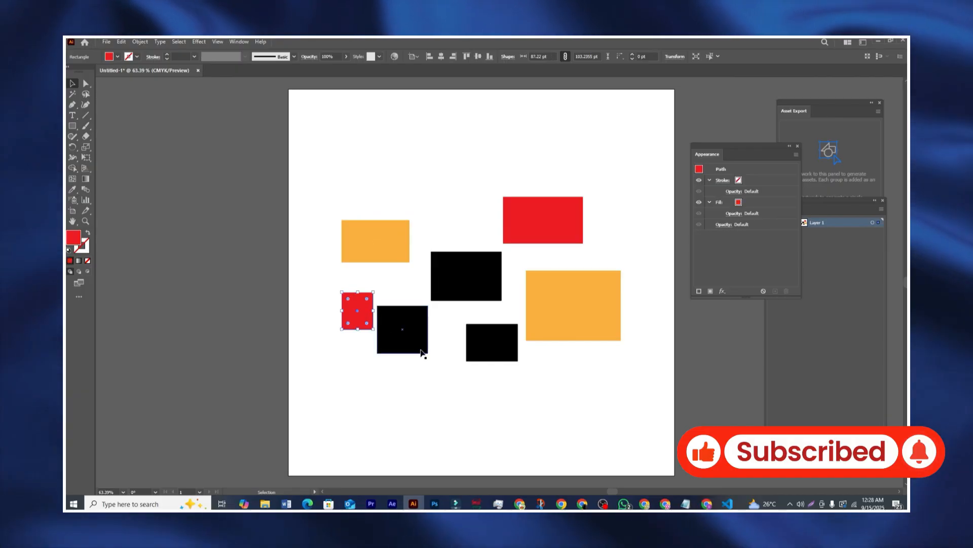
click(419, 348)
click(414, 198)
Step: Use the Magic Wand to select the red, orange, then black rectangle groups
click(73, 94)
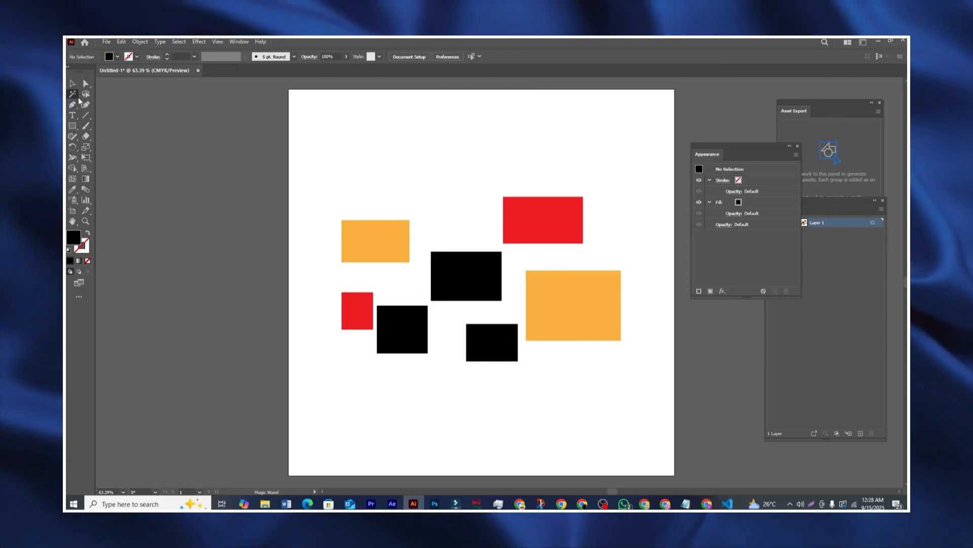
click(542, 219)
click(401, 253)
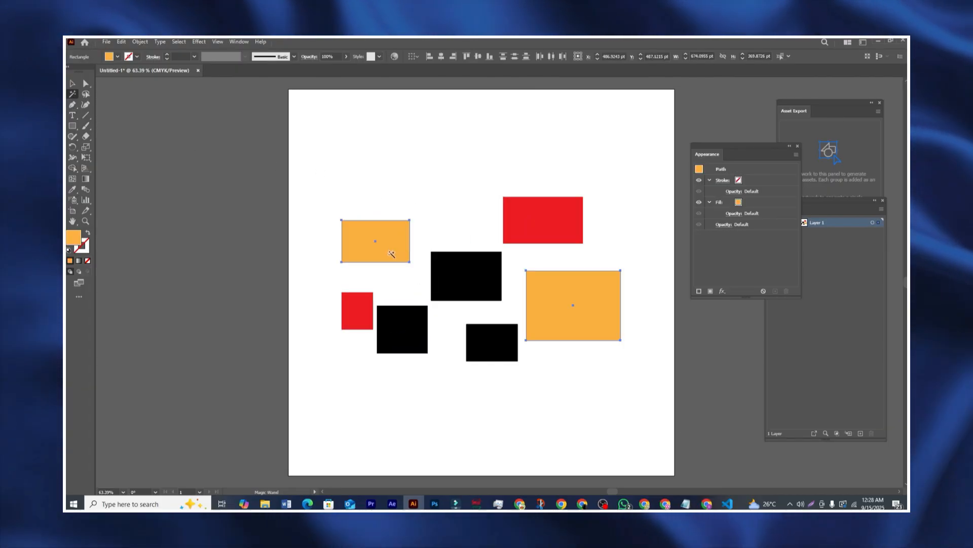
click(477, 295)
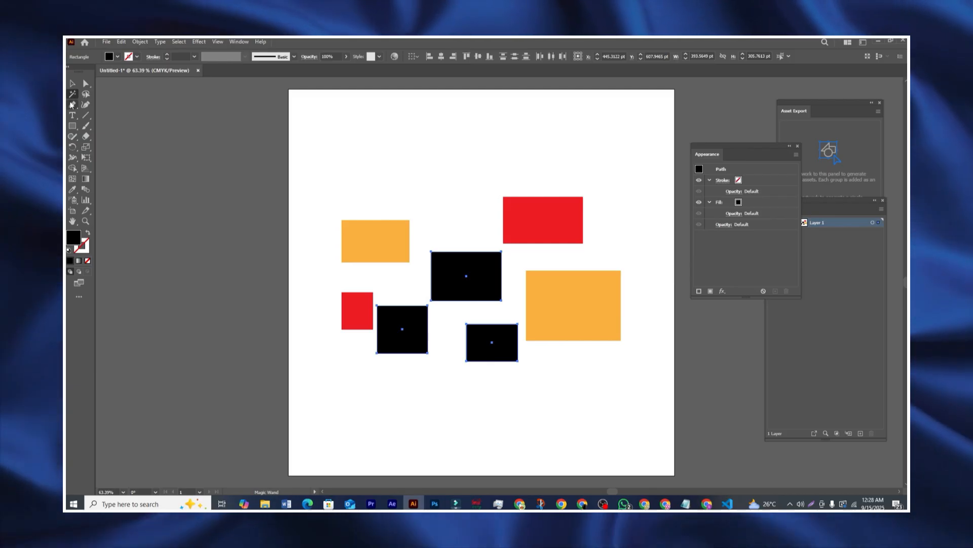
Step: Marquee-select every rectangle and delete them all
click(72, 84)
click(362, 168)
drag(362, 170, 590, 392)
key(Delete)
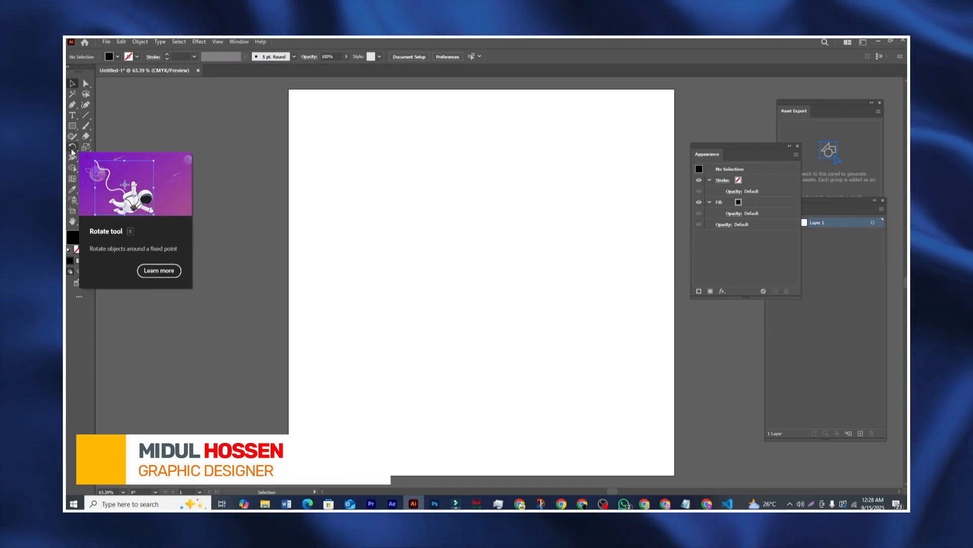
Step: Choose the Line Segment tool with a red 15 pt stroke and no fill
click(85, 116)
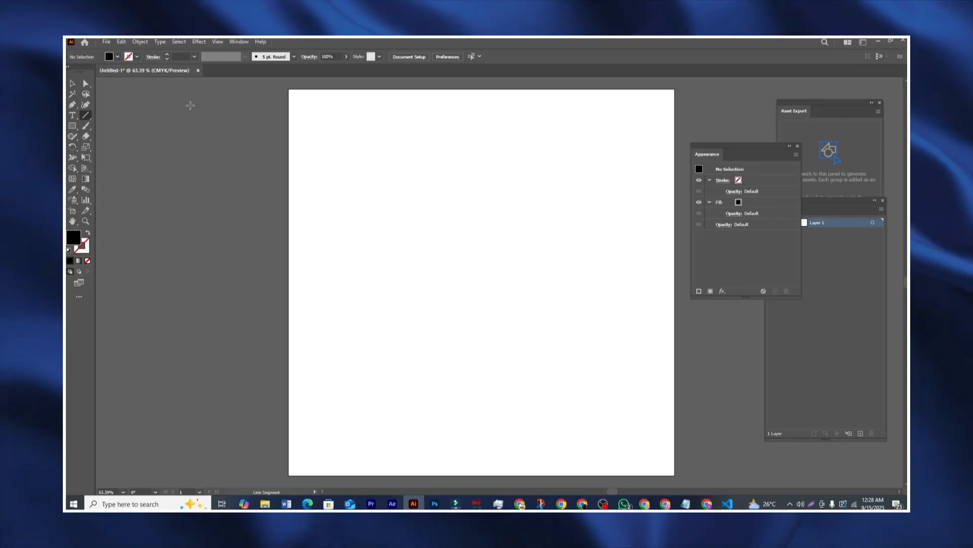
click(136, 56)
click(108, 61)
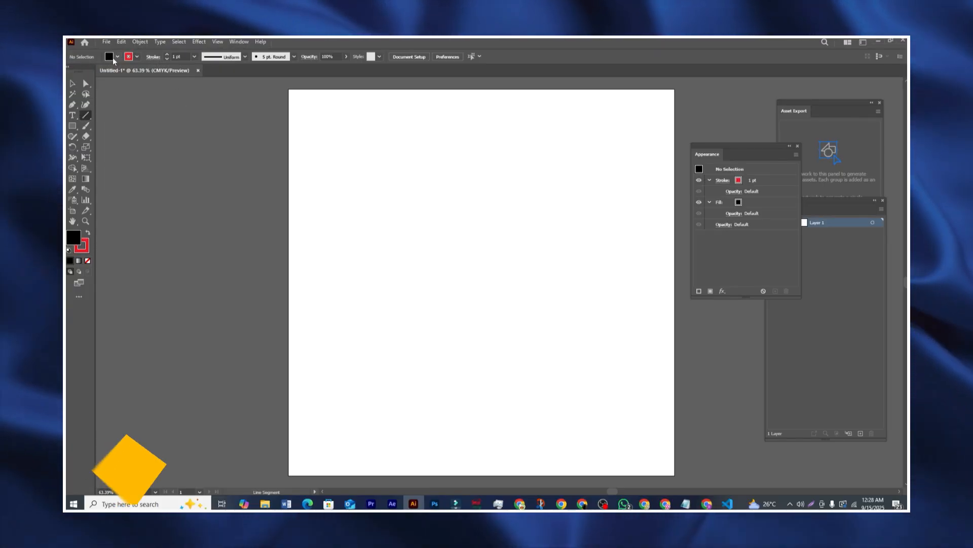
click(117, 57)
click(69, 72)
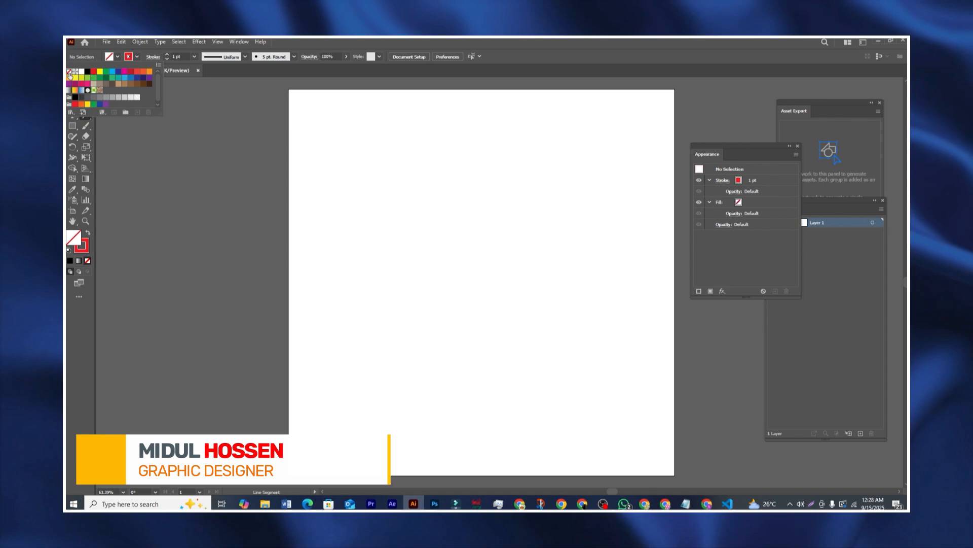
click(168, 55)
click(168, 54)
click(168, 54)
click(167, 54)
click(168, 54)
click(167, 54)
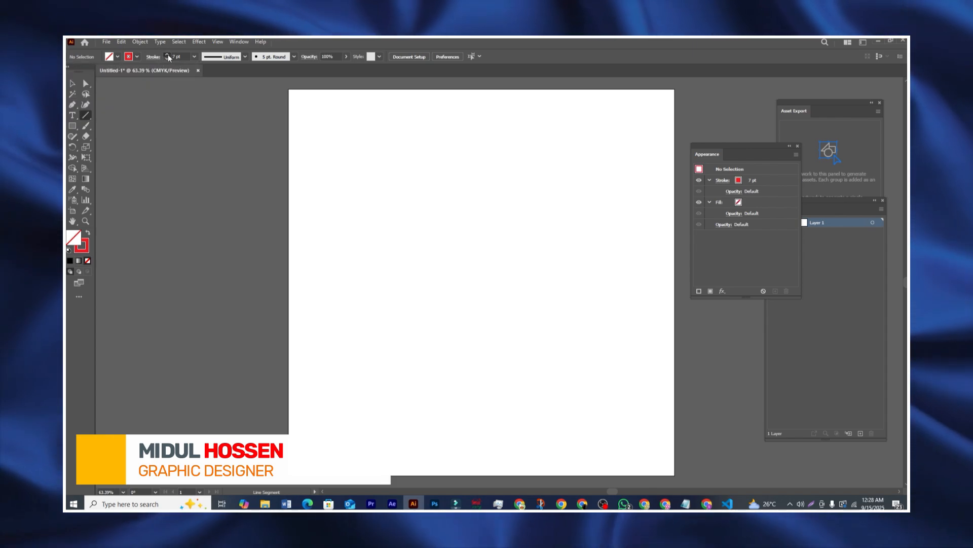
double_click(168, 54)
double_click(168, 54)
double_click(168, 55)
double_click(168, 54)
Step: Draw a vertical red line and move it onto the upper middle of the artboard
drag(222, 125, 223, 237)
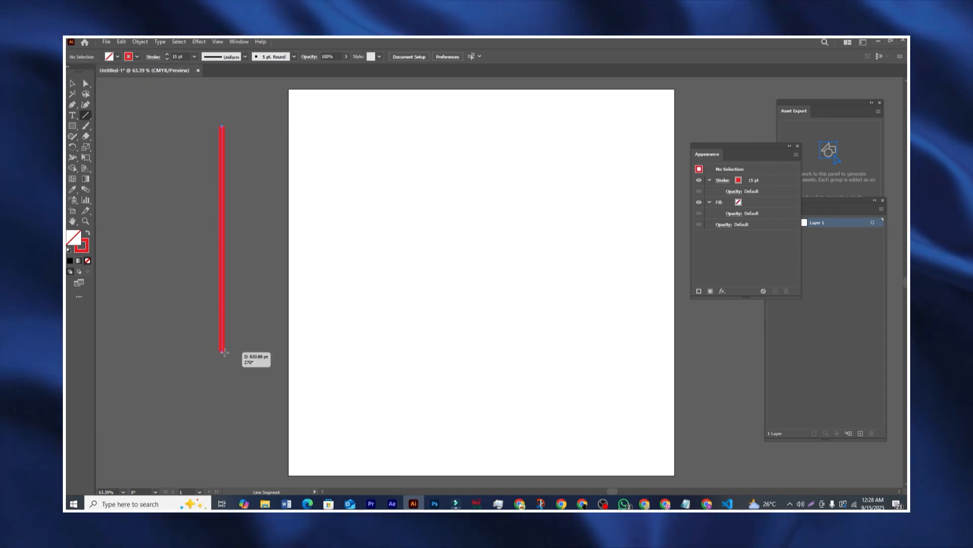
drag(224, 352, 222, 351)
click(72, 84)
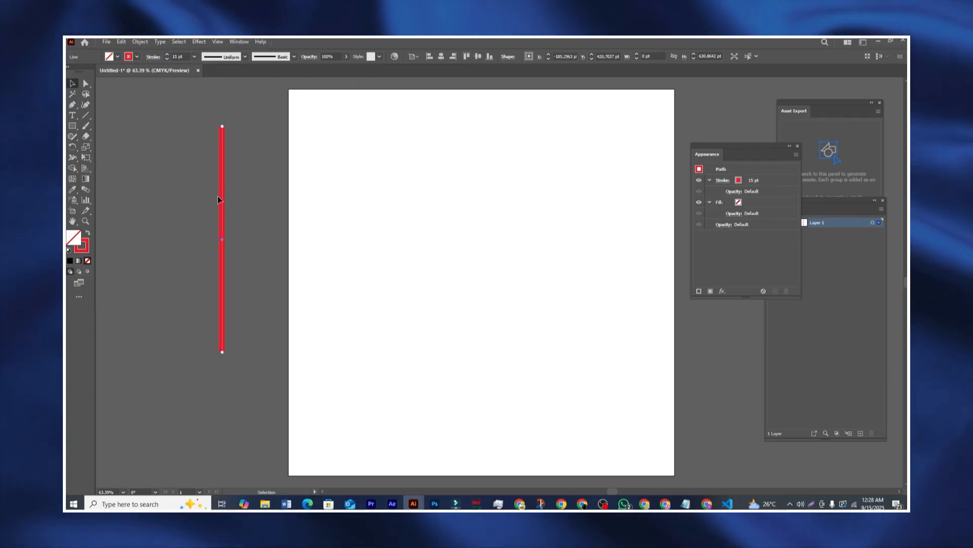
drag(220, 198, 379, 203)
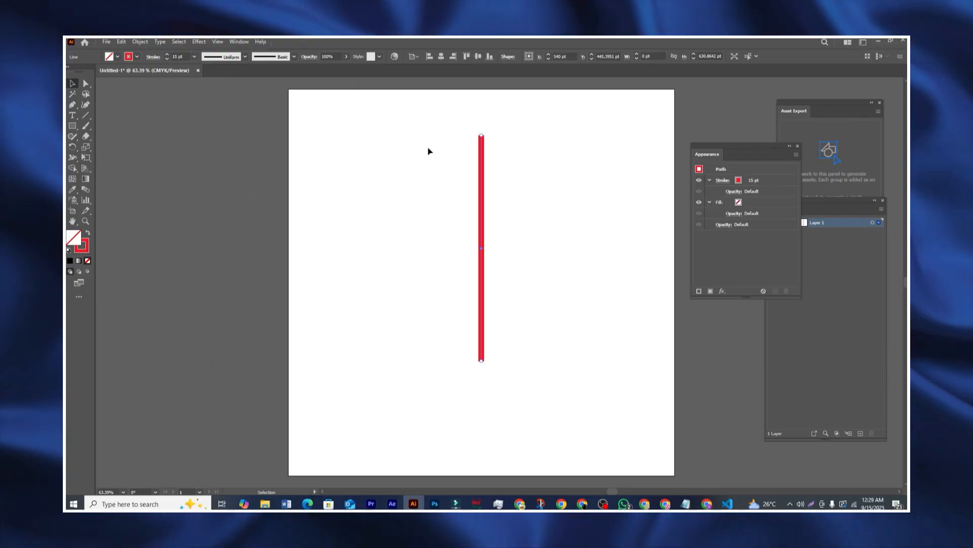
drag(417, 149, 530, 267)
click(531, 232)
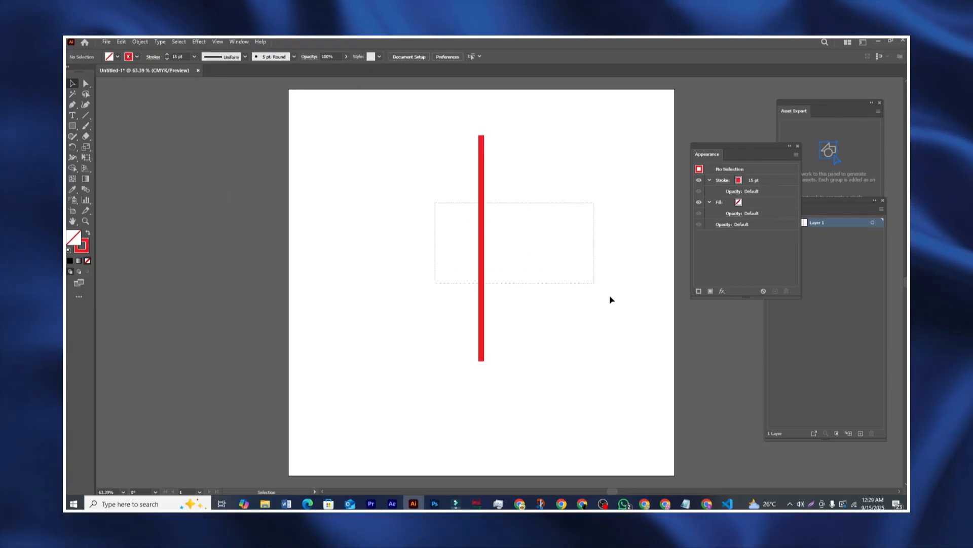
drag(611, 300, 583, 289)
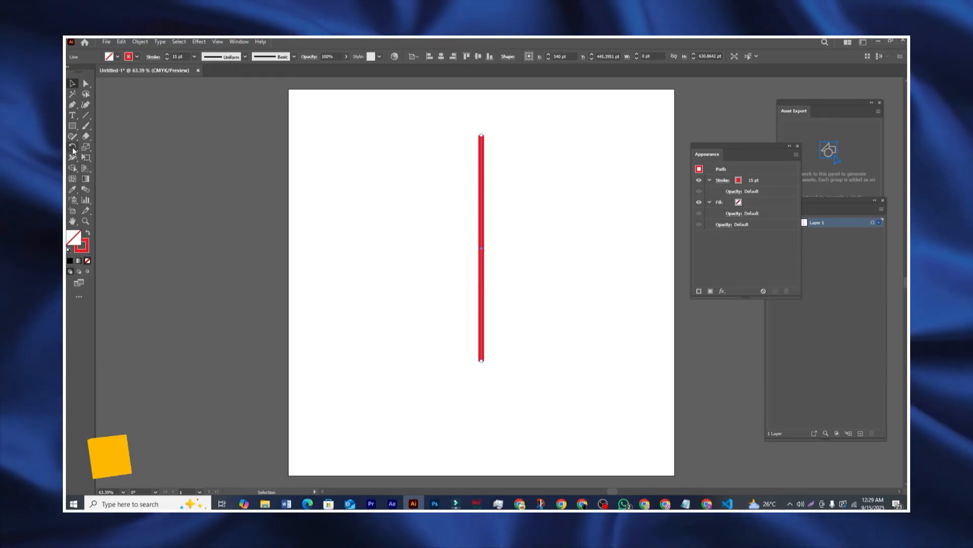
Step: Rotate the red line 30° with the Rotate dialog, then undo the rotation
click(73, 148)
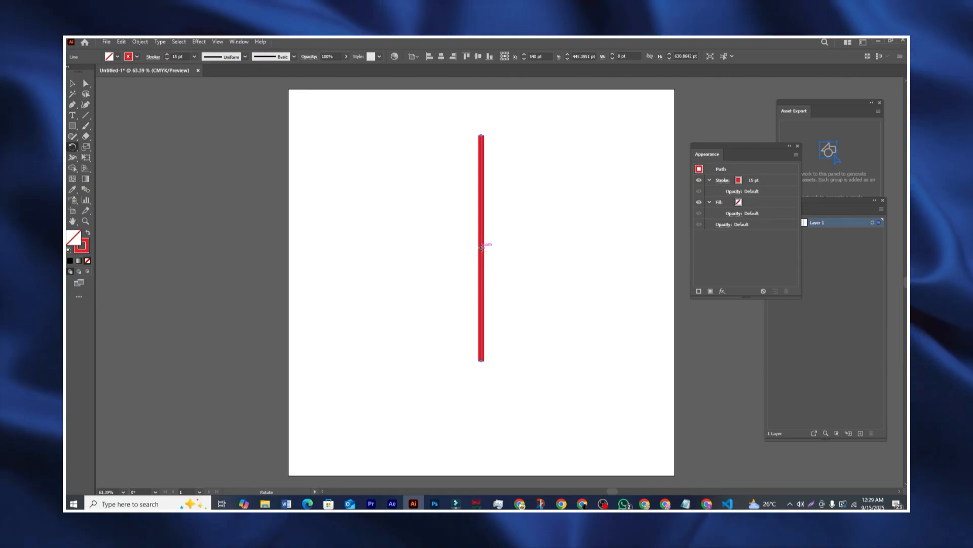
alt+click(482, 247)
drag(505, 165, 321, 162)
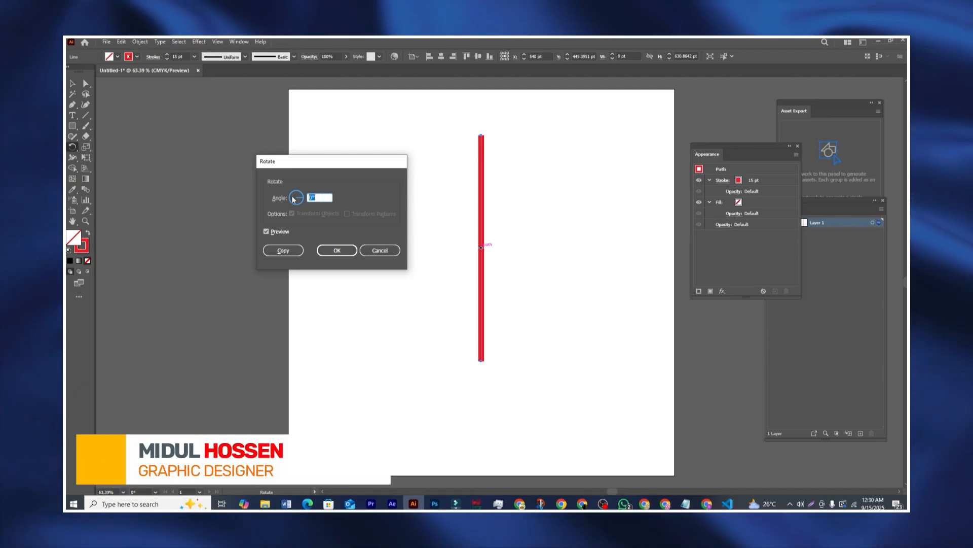
text(30)
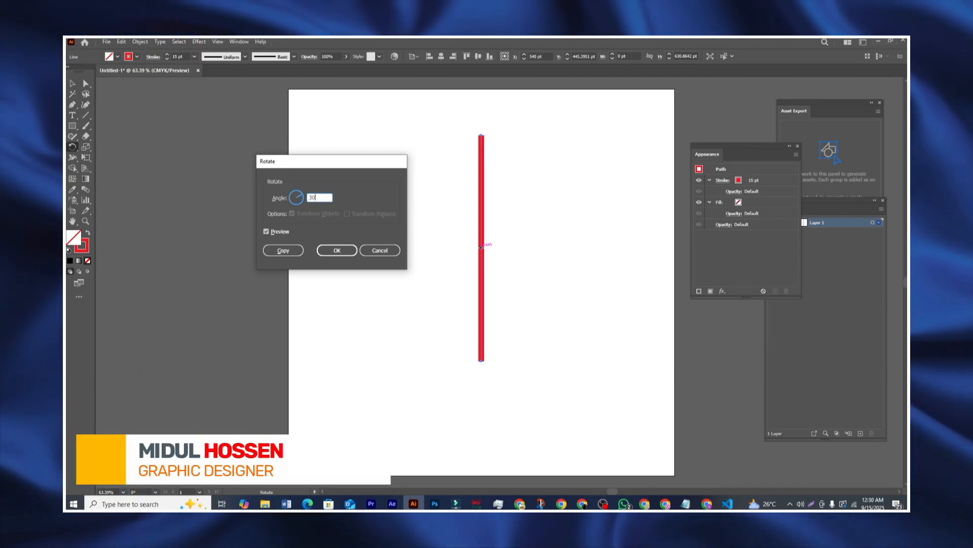
click(280, 232)
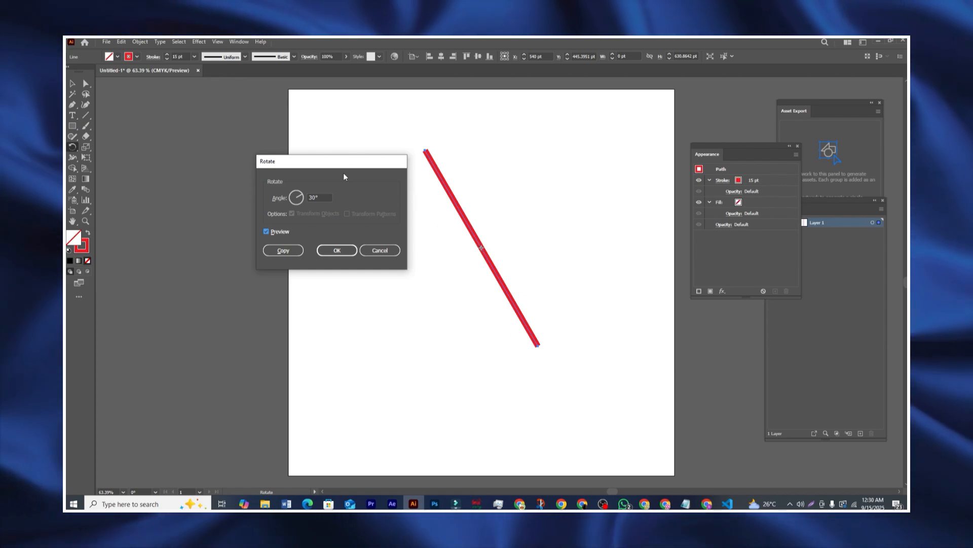
drag(343, 162, 374, 166)
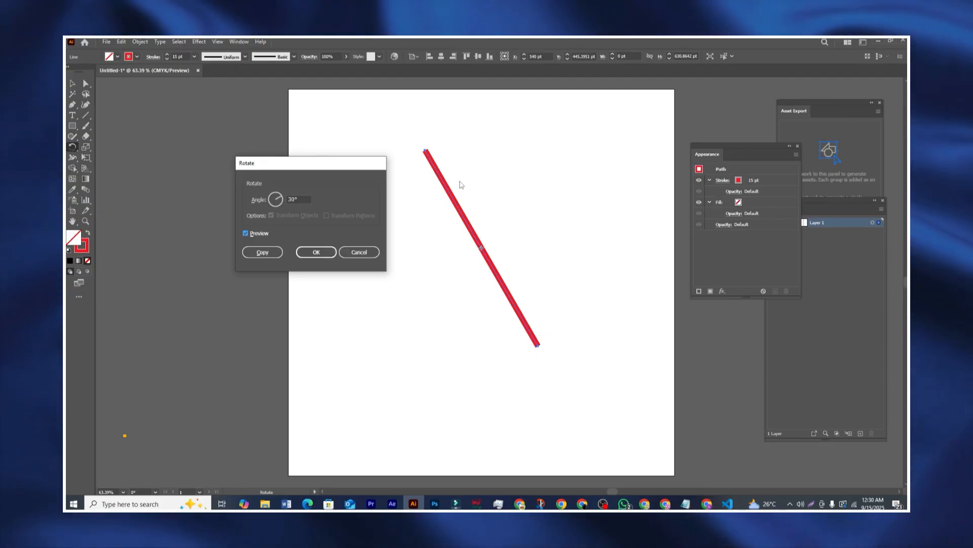
click(334, 252)
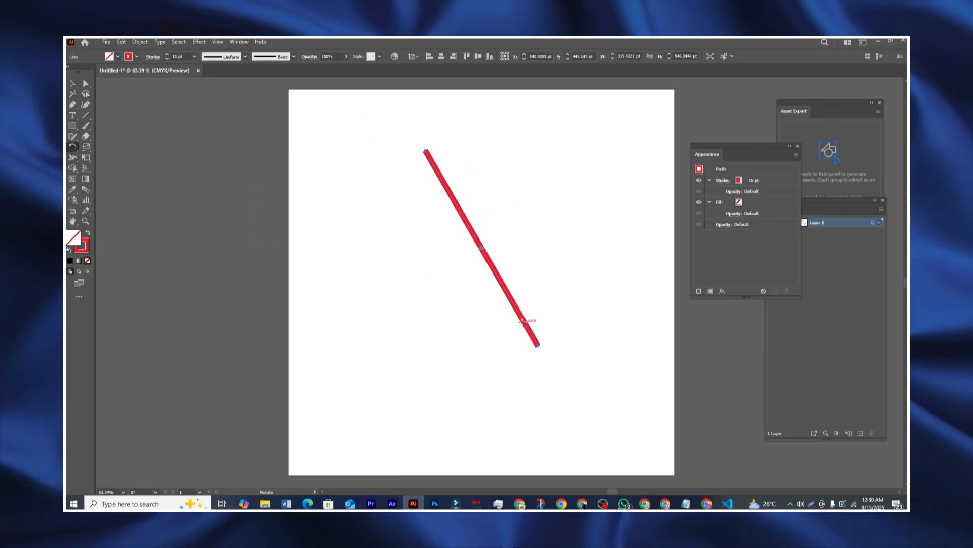
key(ctrl+z)
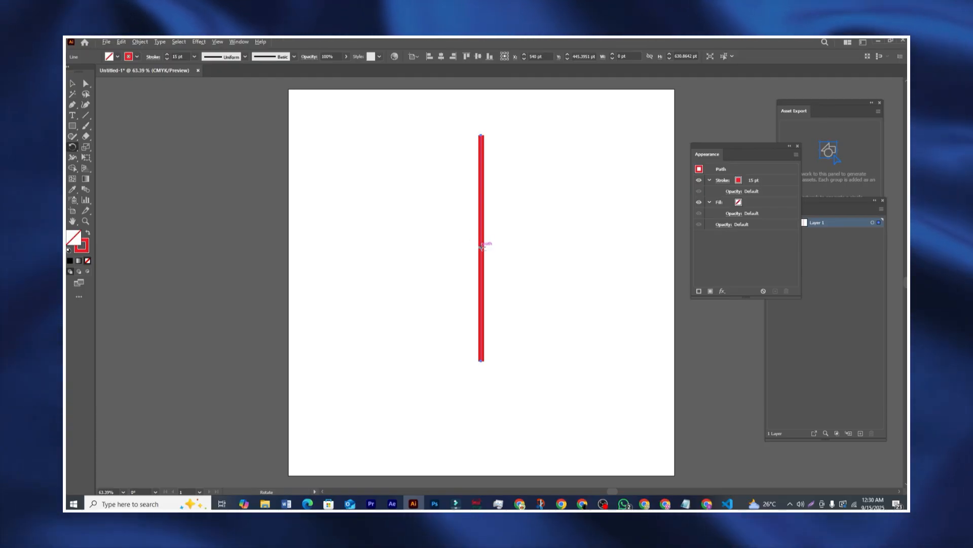
Step: Make a 30° rotated copy of the line, then delete that diagonal copy
alt+click(481, 247)
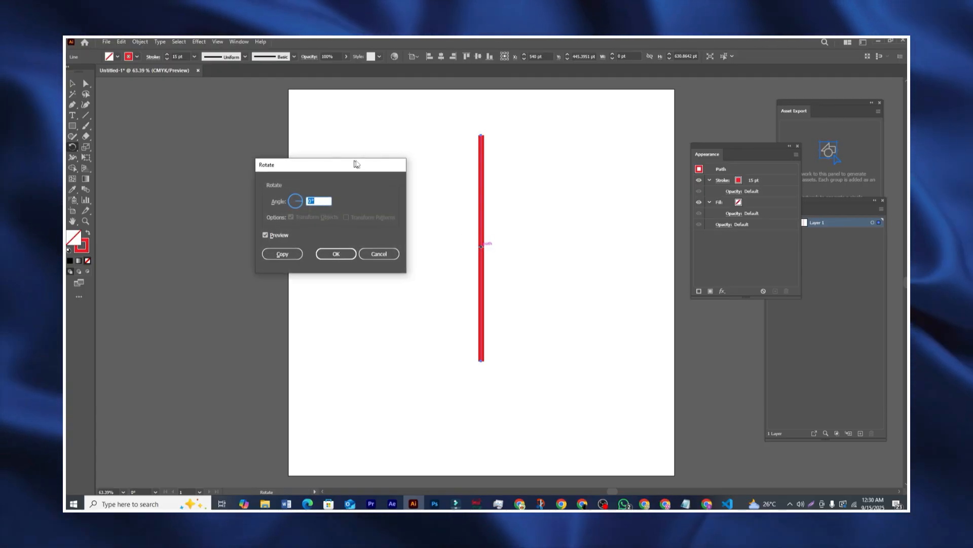
drag(354, 163, 359, 162)
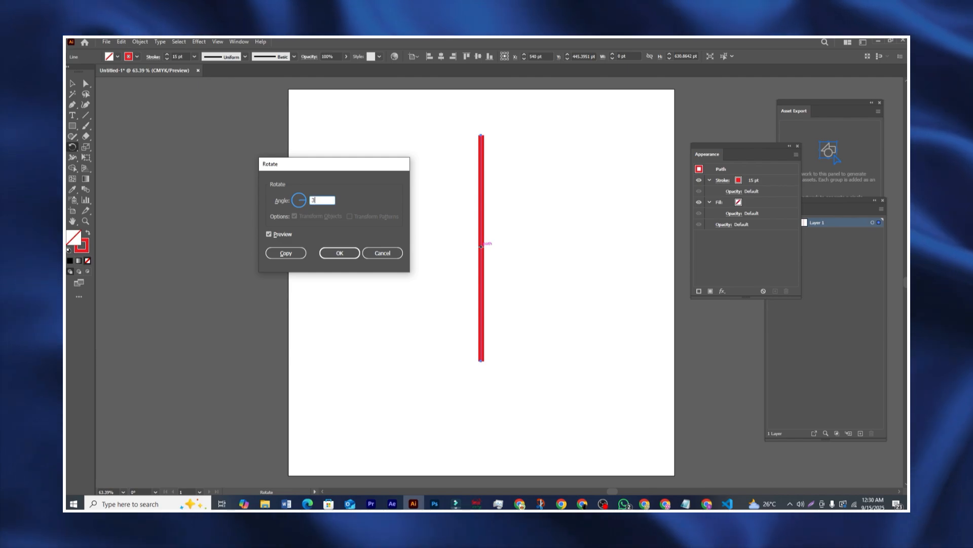
click(286, 252)
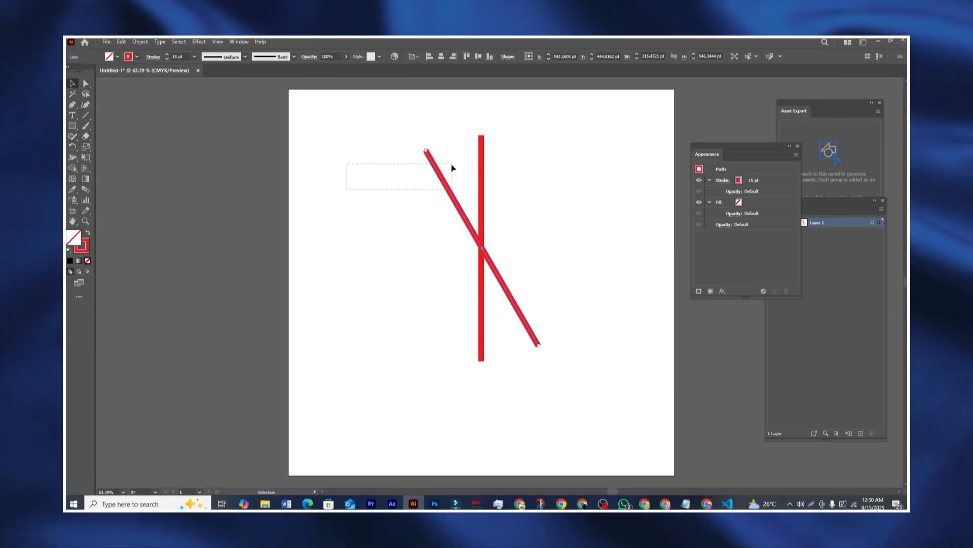
drag(453, 168, 450, 163)
key(Delete)
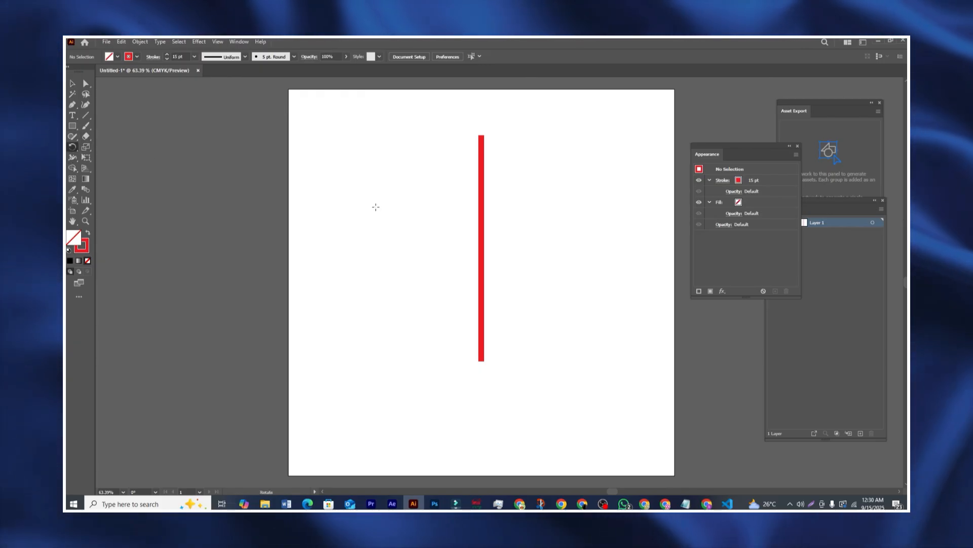
Step: Make a 30° rotated copy of the red line pivoting on its bottom end
click(72, 85)
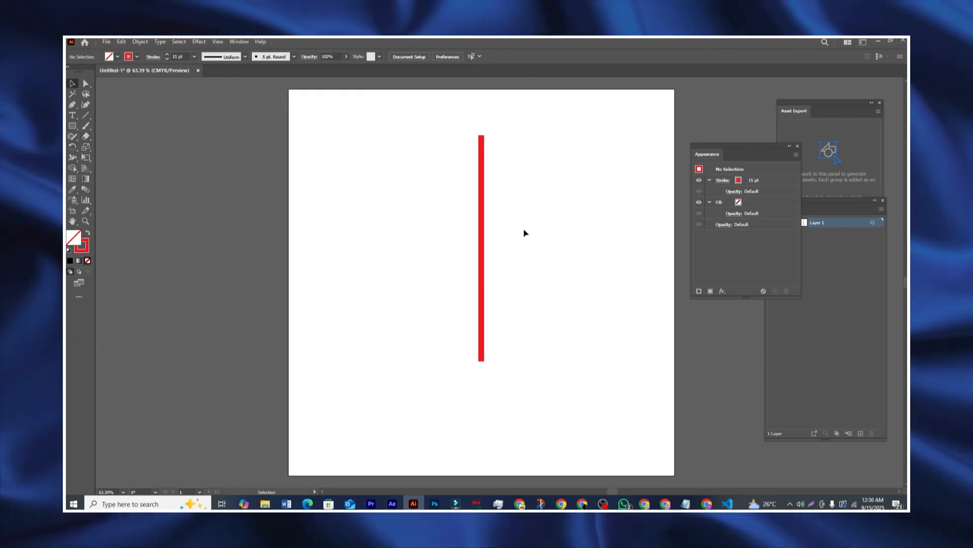
click(483, 226)
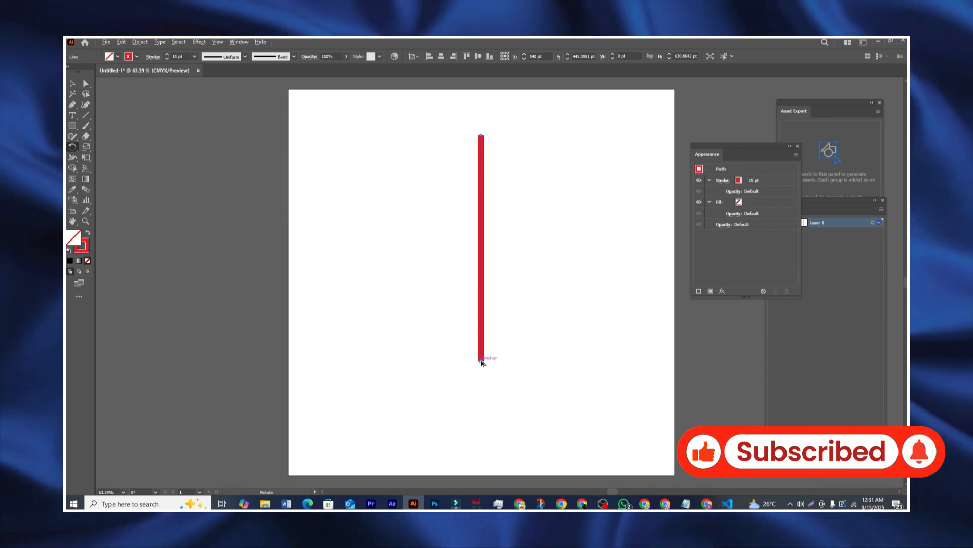
alt+click(481, 361)
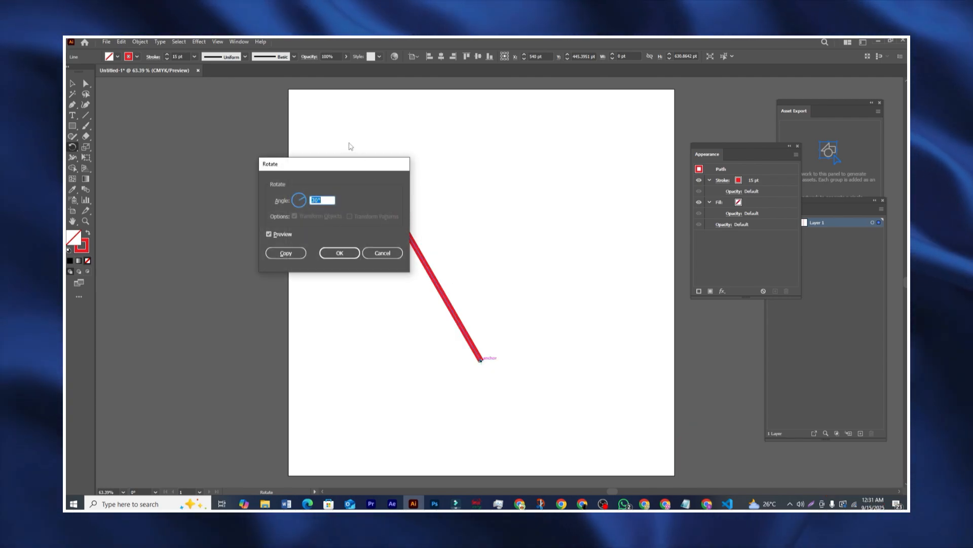
drag(330, 164, 602, 159)
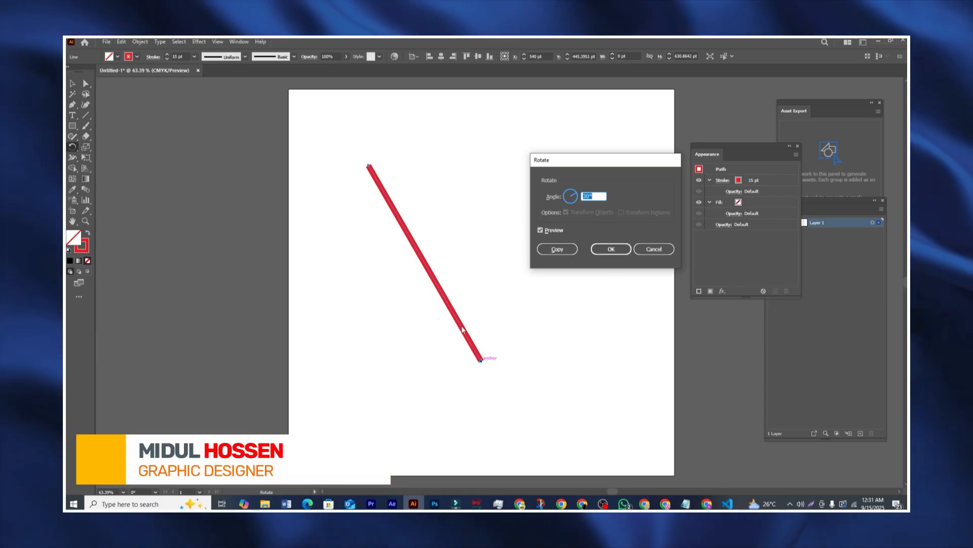
click(562, 250)
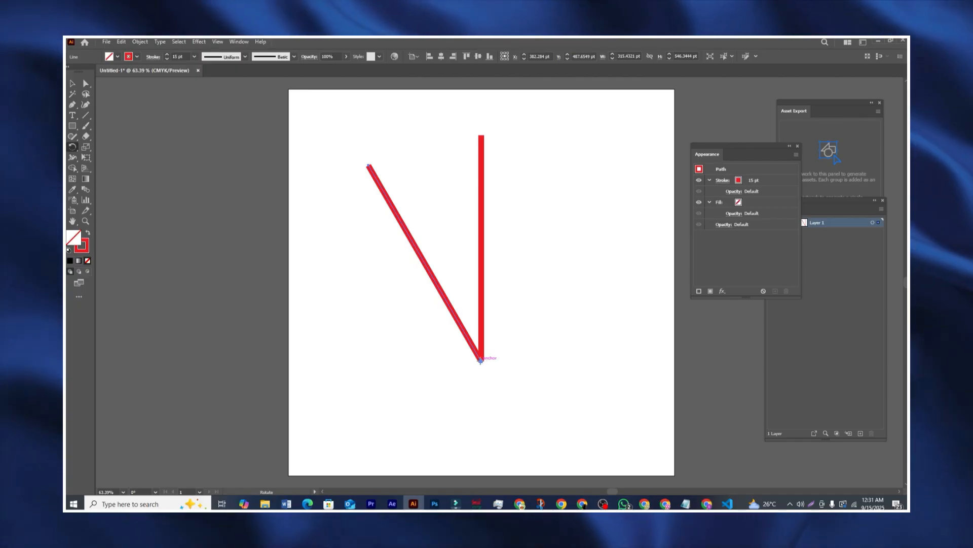
Step: Rotate the diagonal copy -30° about its base so it stands upright again
alt+click(481, 361)
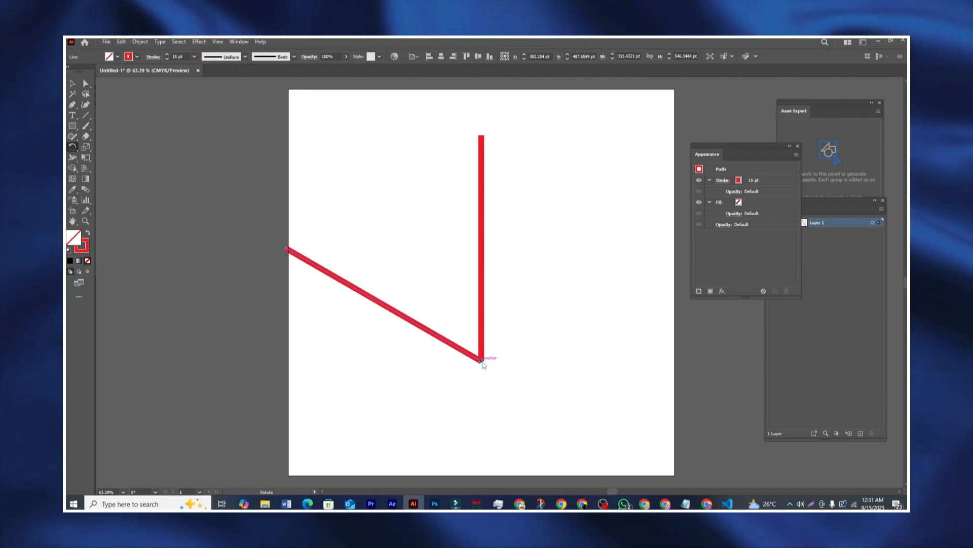
drag(577, 161, 560, 152)
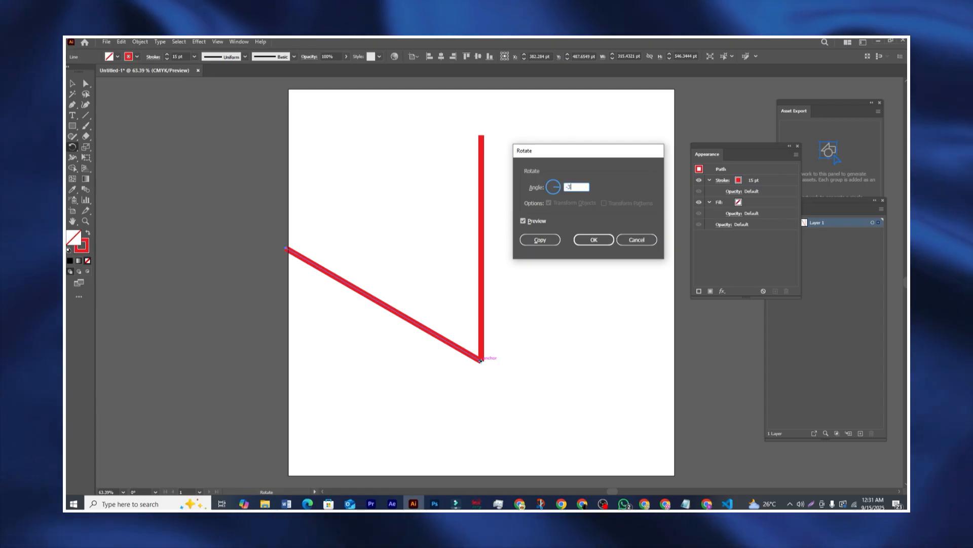
text(0)
drag(579, 156, 566, 156)
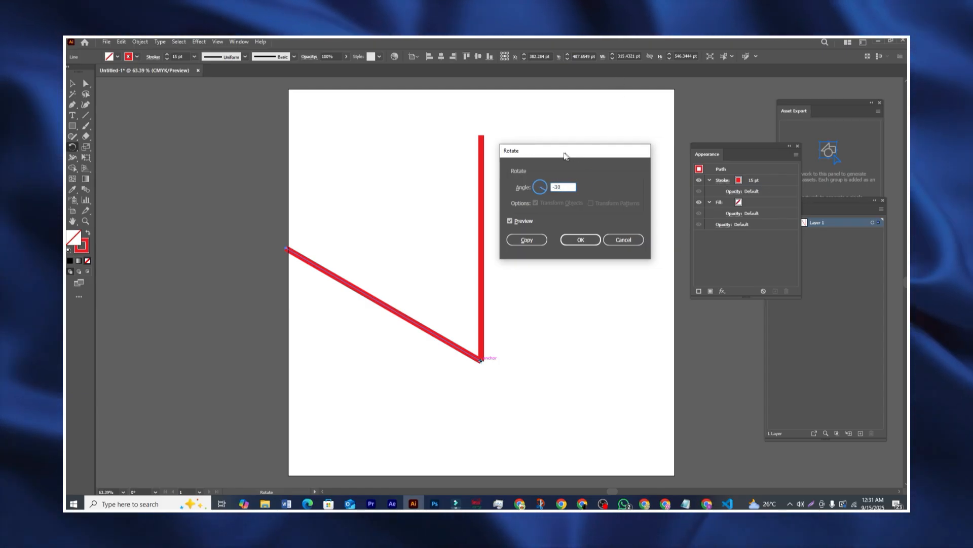
click(580, 240)
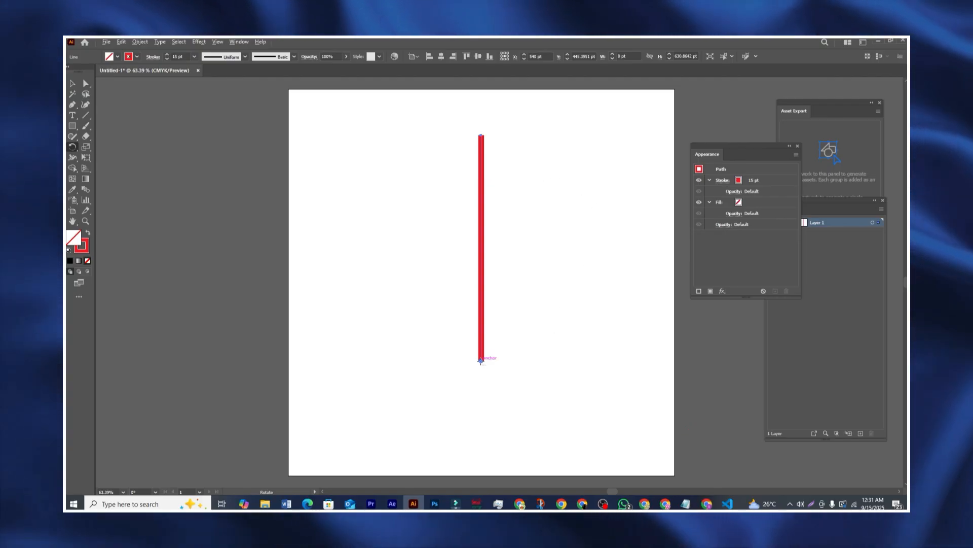
Step: Rotate the copied line -30° about its base, then drag it to point upper-right
alt+click(481, 361)
drag(554, 148, 292, 160)
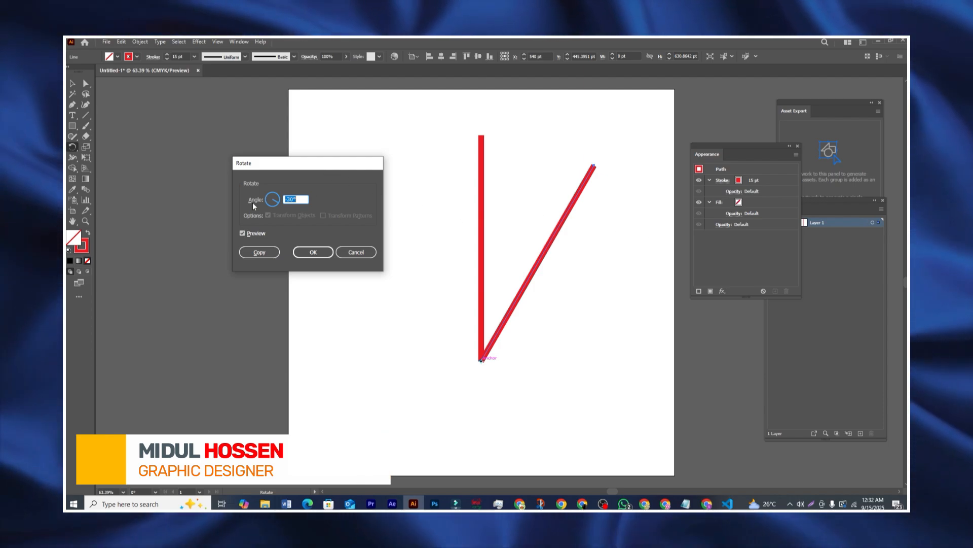
key(Return)
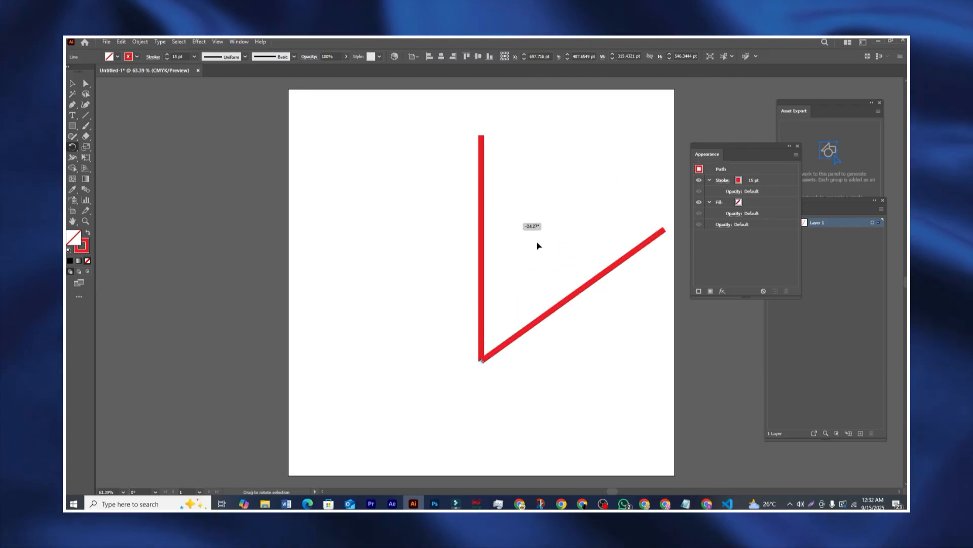
drag(538, 246, 329, 167)
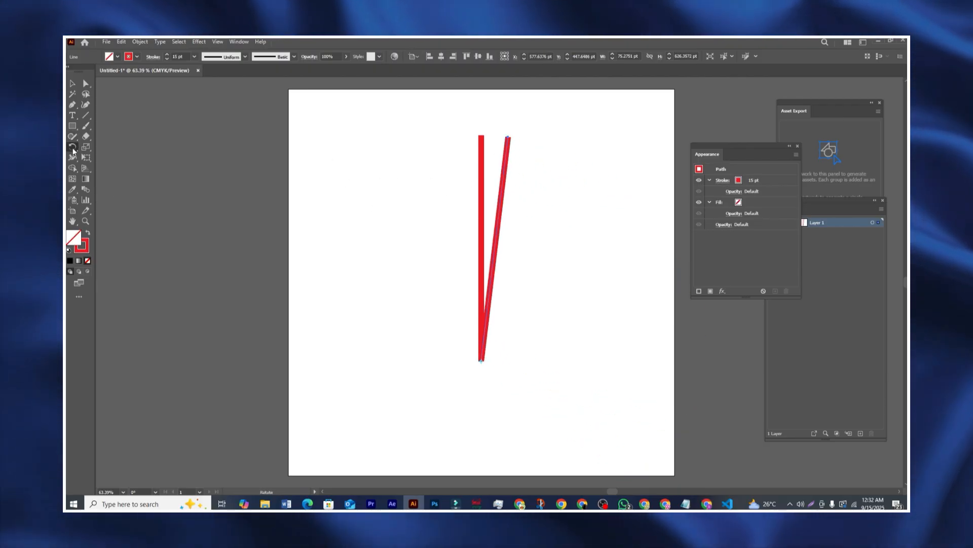
drag(507, 200, 623, 252)
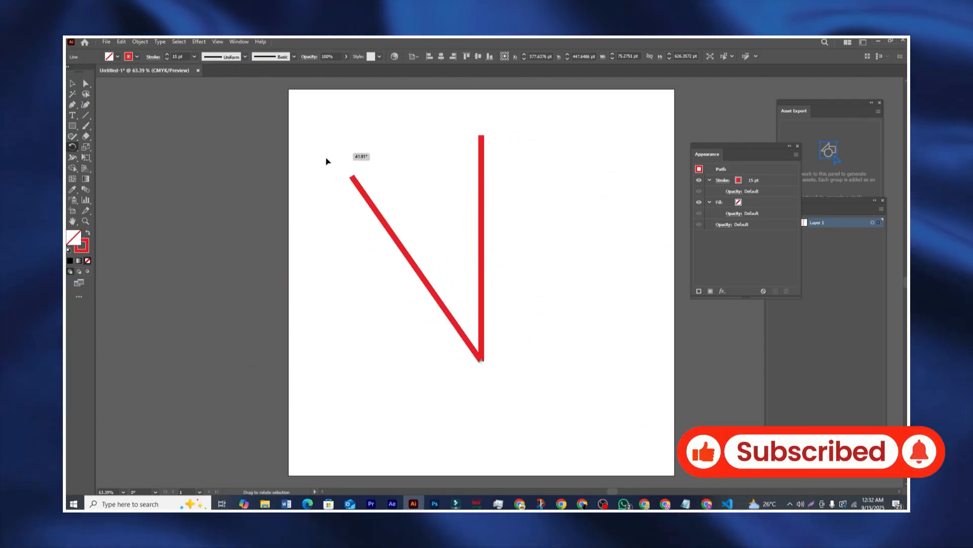
drag(326, 161, 578, 239)
Step: Select both red lines and delete them
key(v)
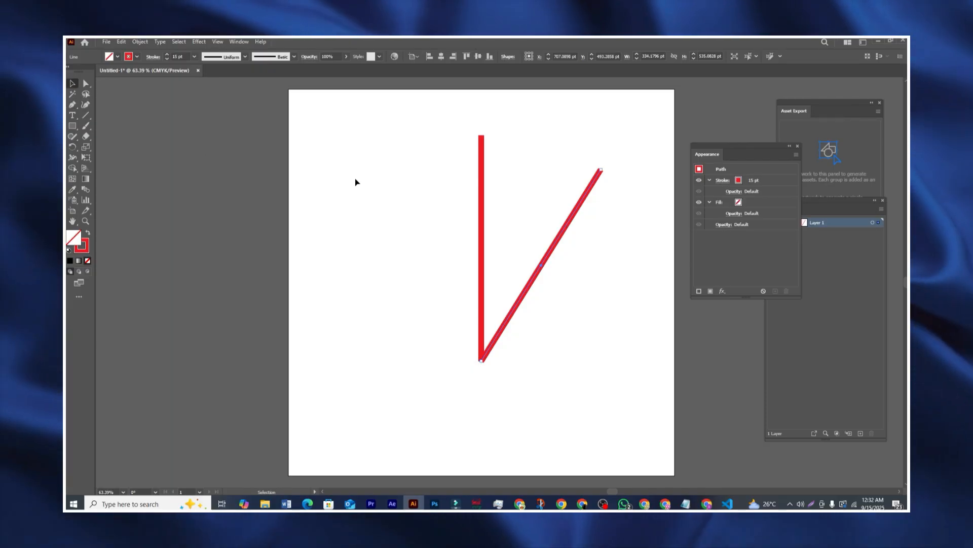
drag(385, 177, 629, 358)
key(Delete)
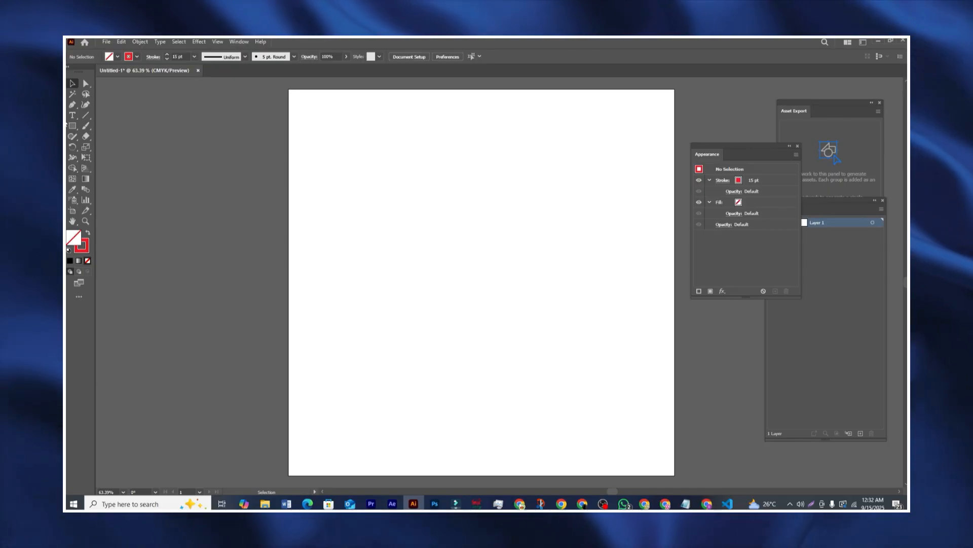
Step: Set stroke to None and fill to the White, Black gradient, then draw a rectangle upper-left
click(112, 58)
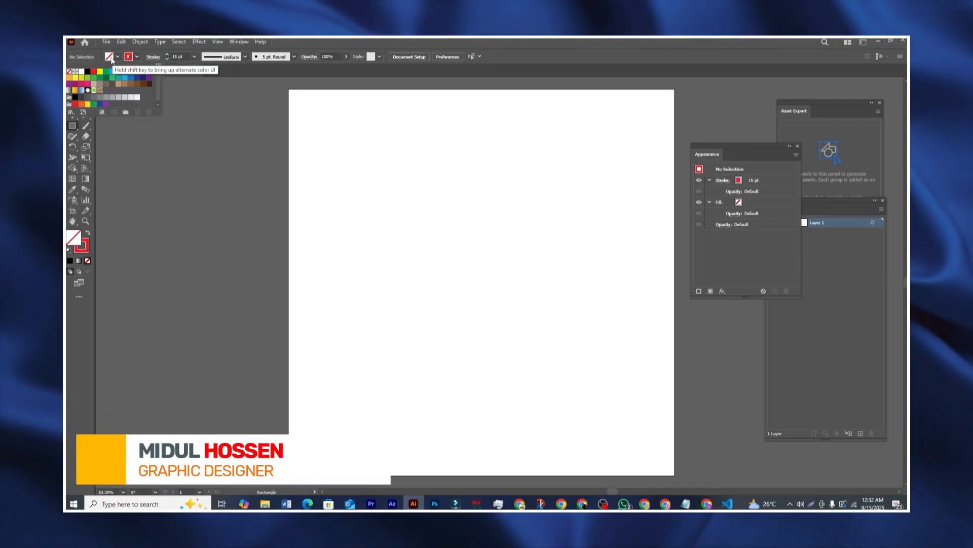
click(137, 59)
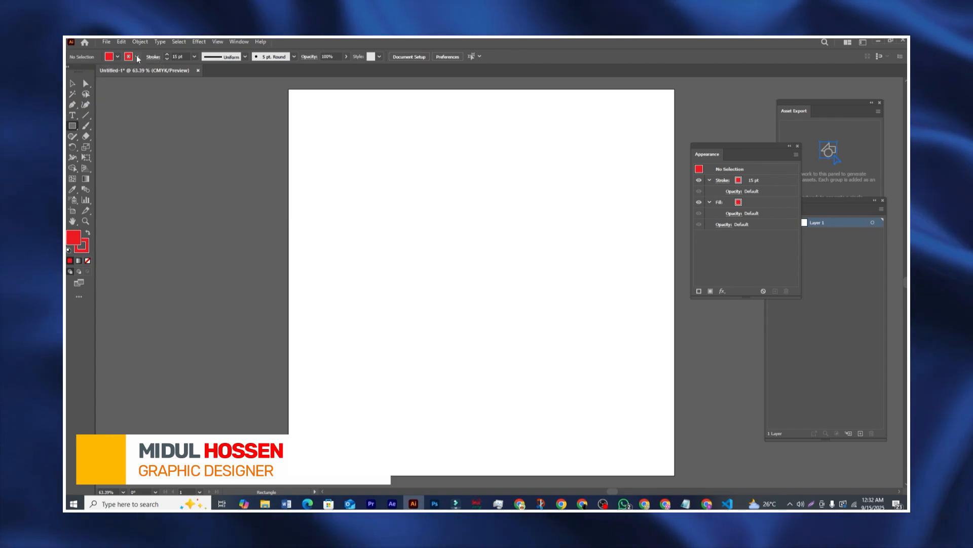
click(136, 58)
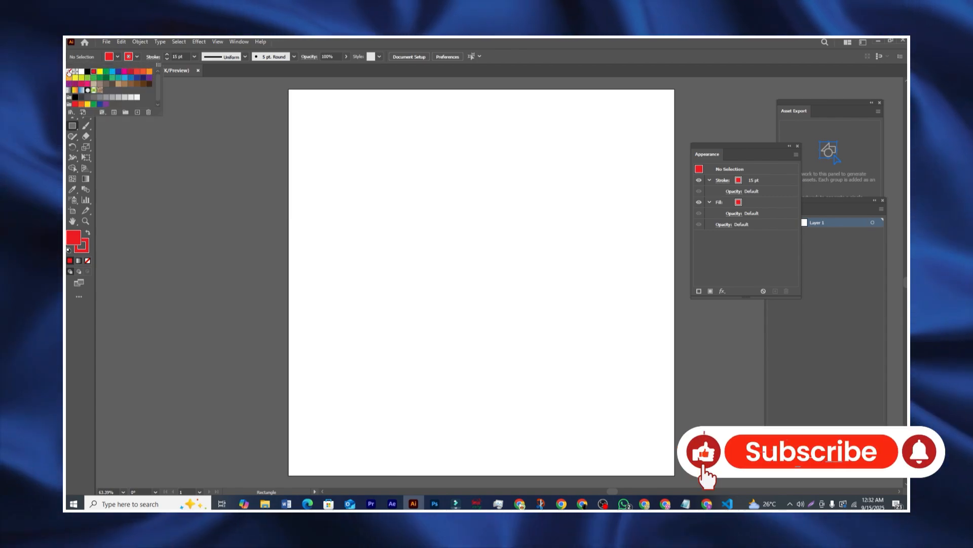
click(69, 72)
click(118, 59)
click(118, 58)
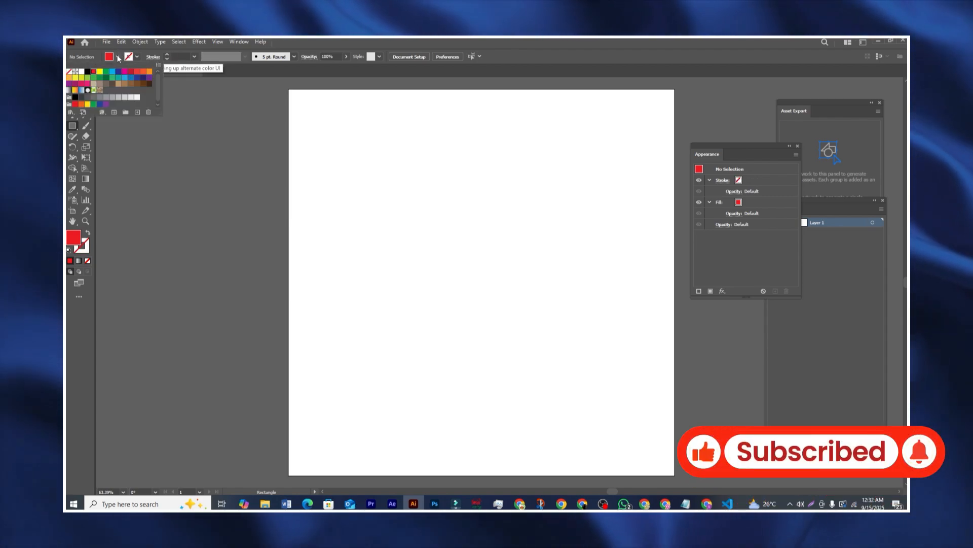
click(69, 91)
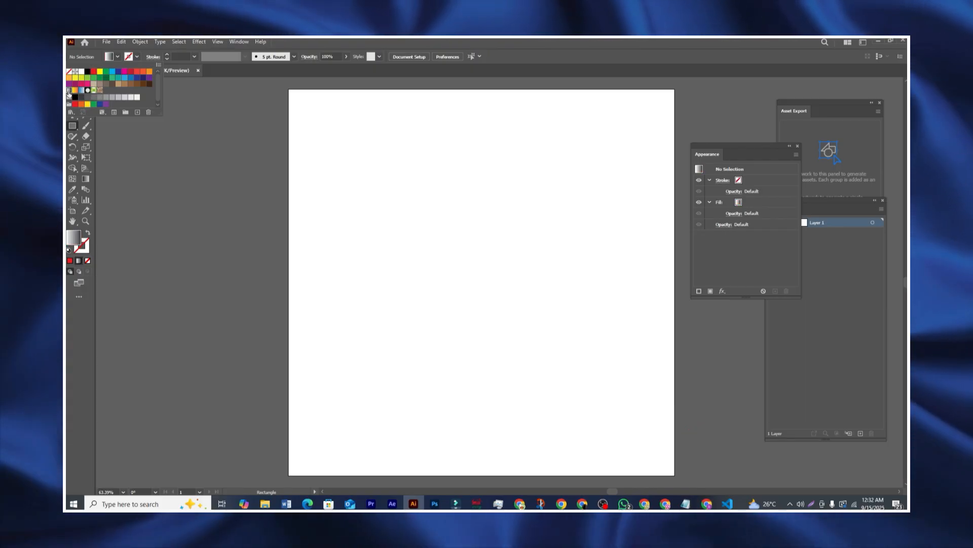
click(329, 201)
drag(306, 186, 545, 354)
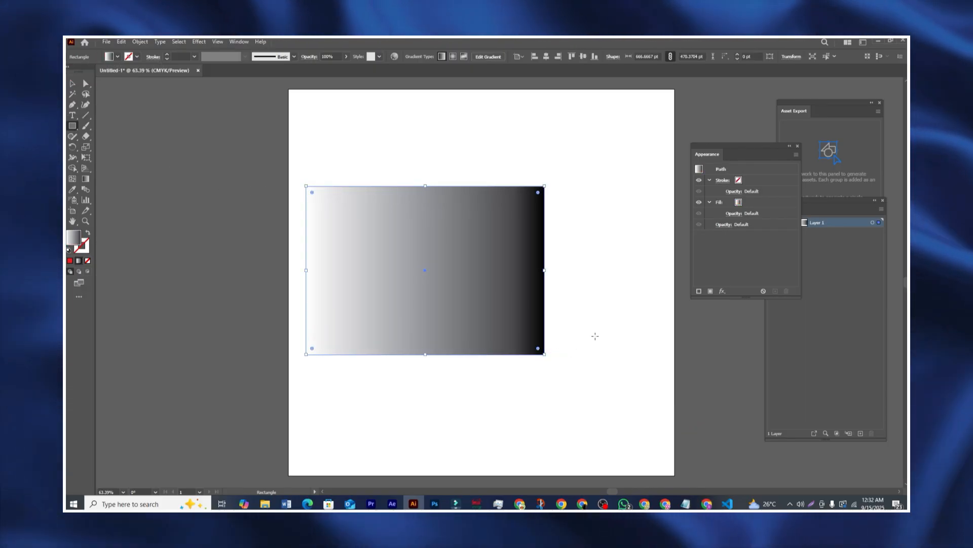
Step: Move the gradient rectangle off to the left of the artboard
click(72, 82)
drag(375, 244, 194, 231)
drag(613, 494, 584, 492)
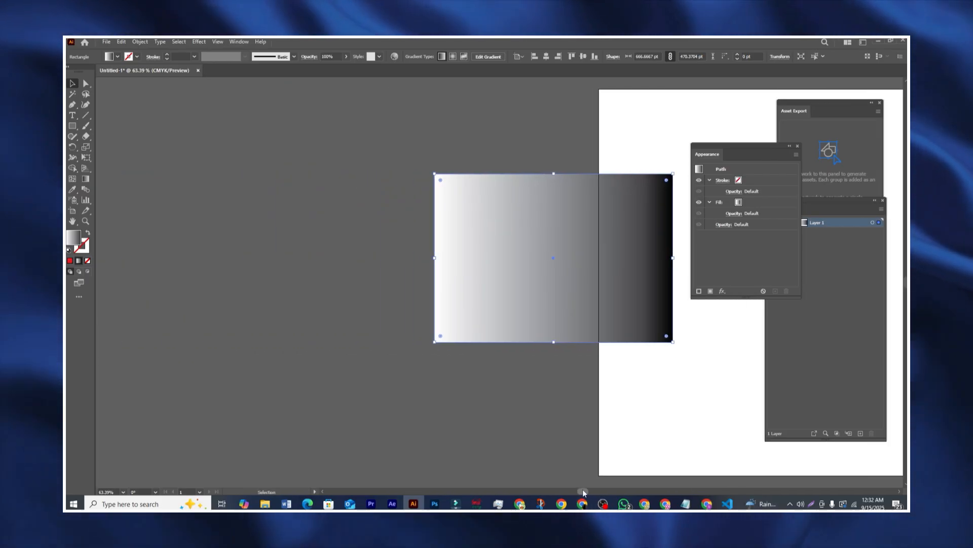
drag(533, 260, 410, 264)
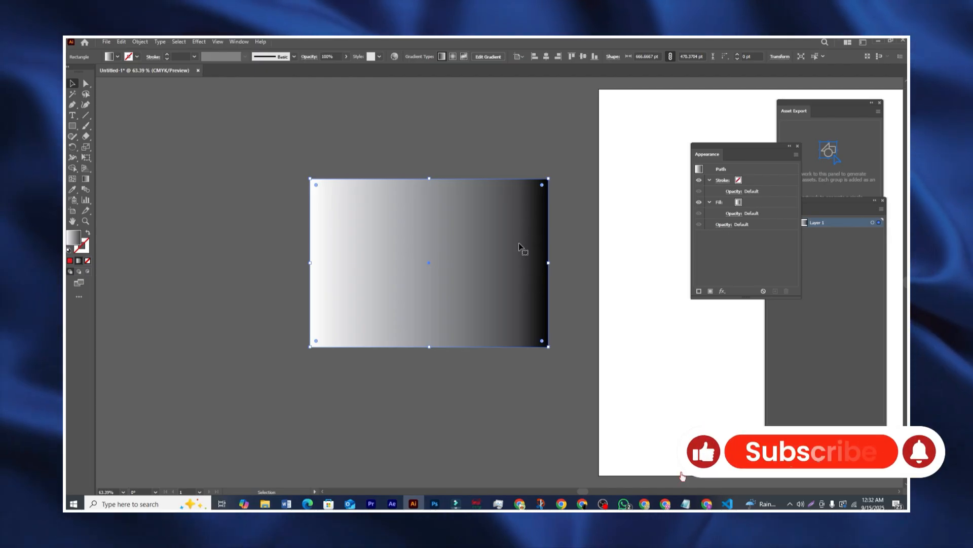
click(343, 150)
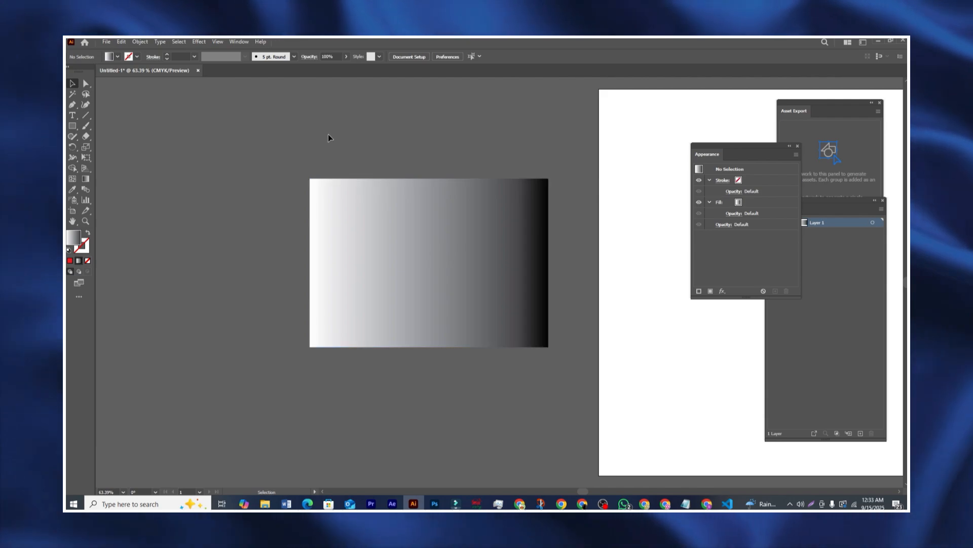
Step: Select the rectangle and show the Gradient panel beside it via the Window menu
drag(285, 130, 570, 338)
click(294, 193)
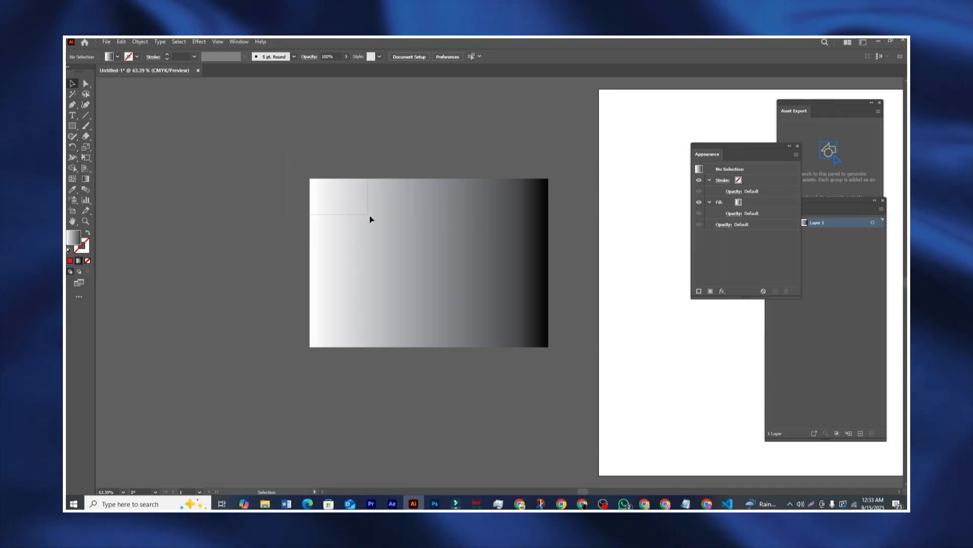
click(416, 250)
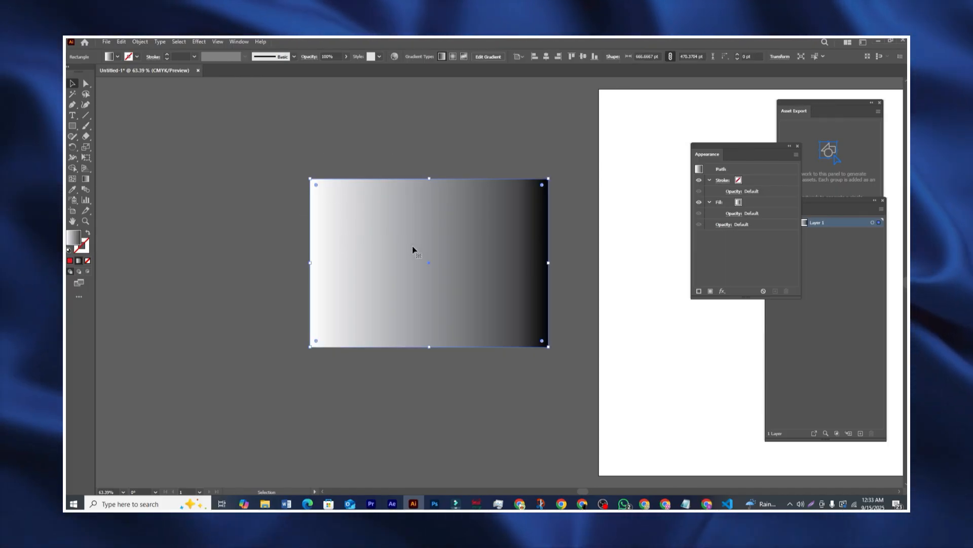
click(241, 42)
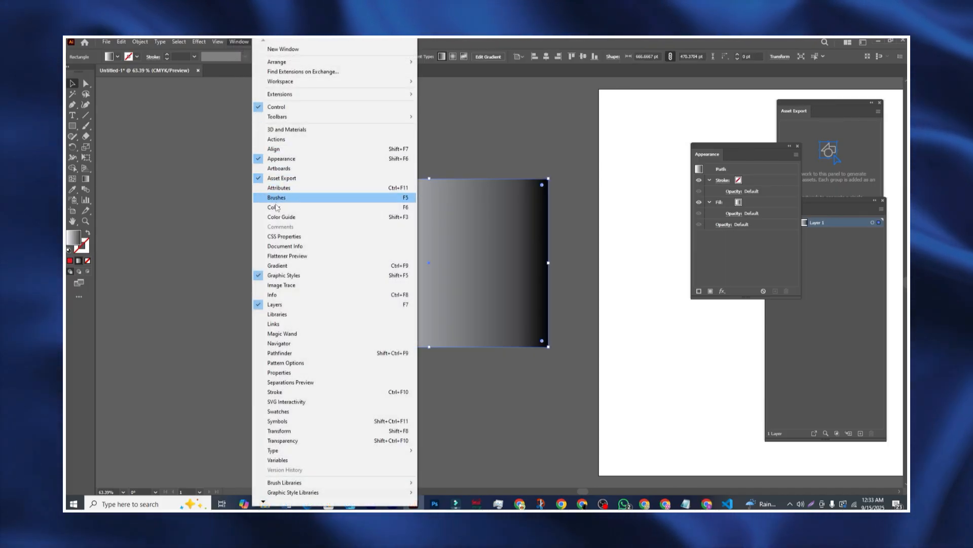
click(278, 265)
drag(473, 217, 626, 250)
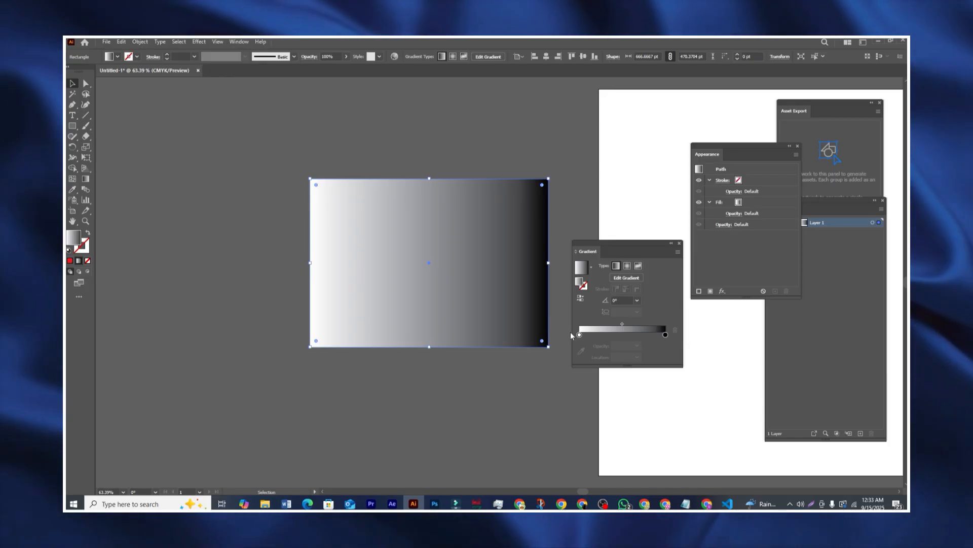
Step: Recolour the gradient stops: magenta for the right end, orange for the left end
double_click(665, 336)
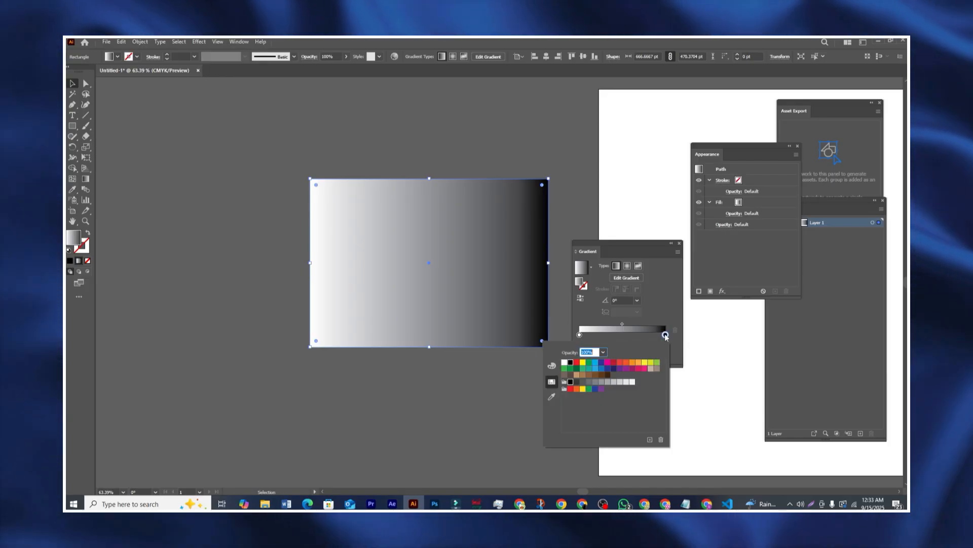
click(607, 362)
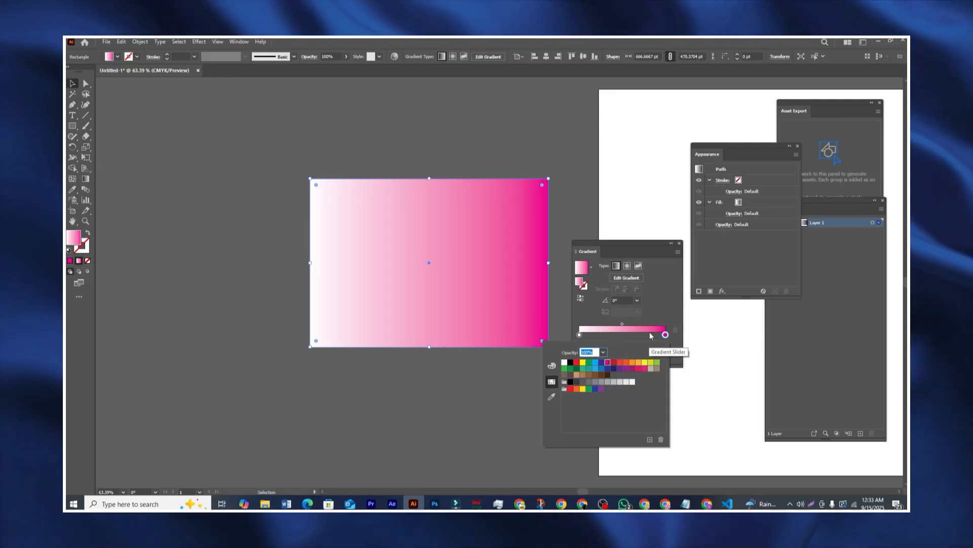
click(579, 334)
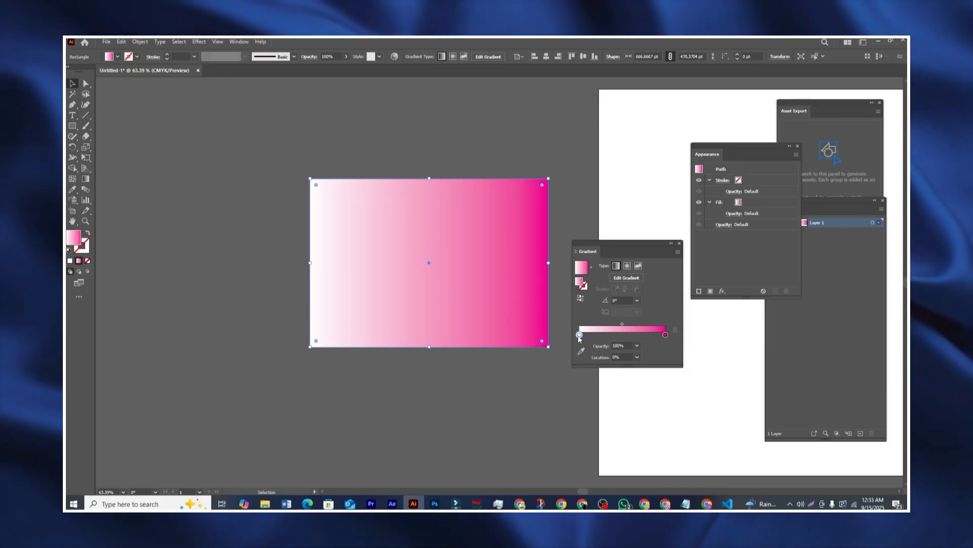
double_click(580, 334)
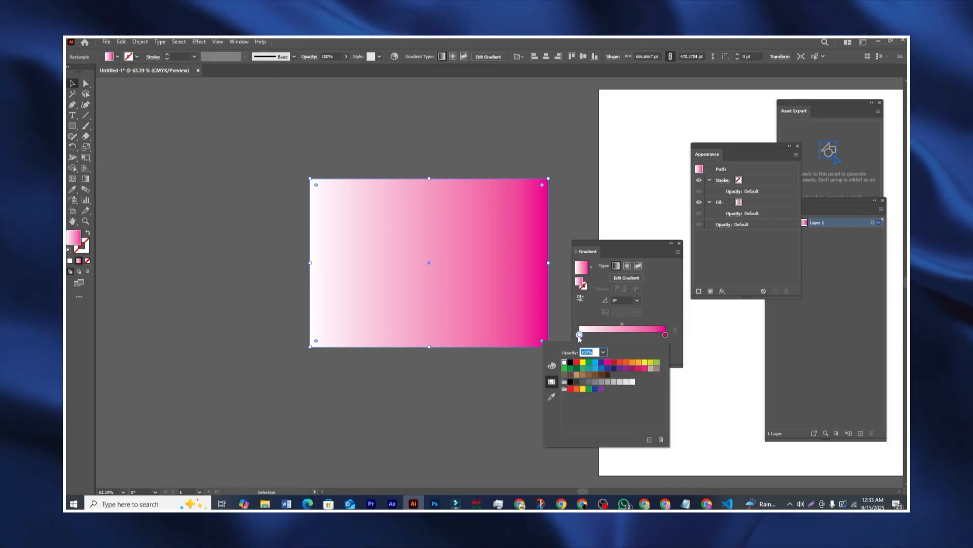
click(632, 363)
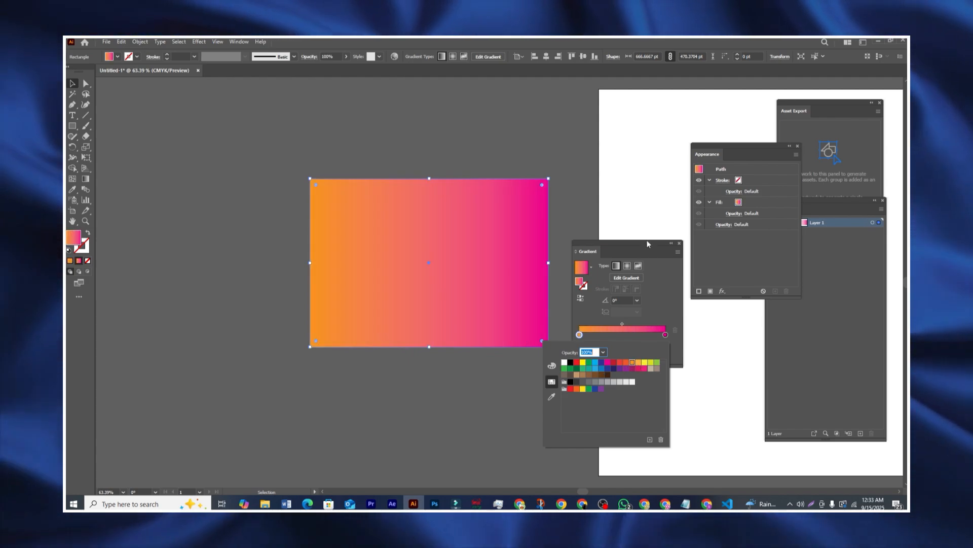
click(648, 243)
drag(641, 245, 635, 225)
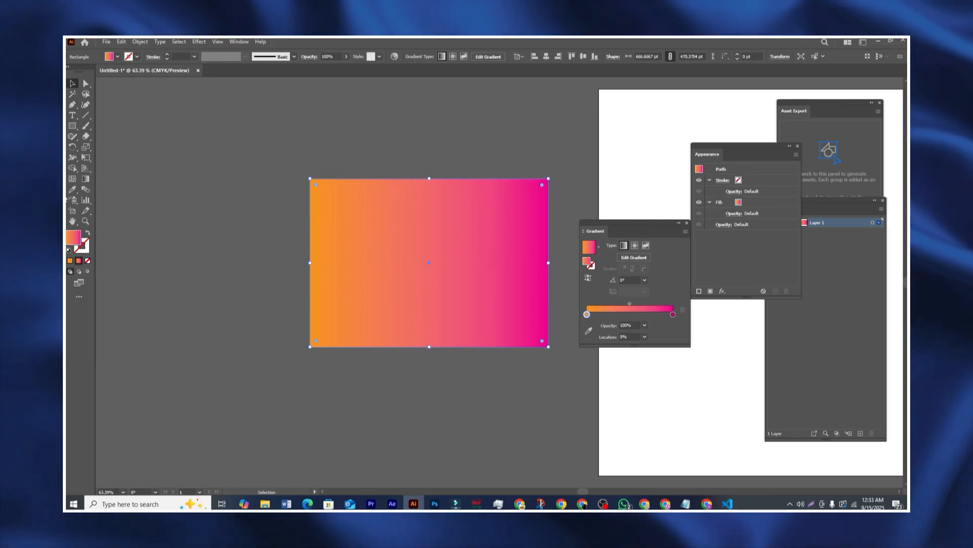
Step: Drag the gradient straight down with the Gradient tool: orange at the top, magenta at the bottom
click(85, 179)
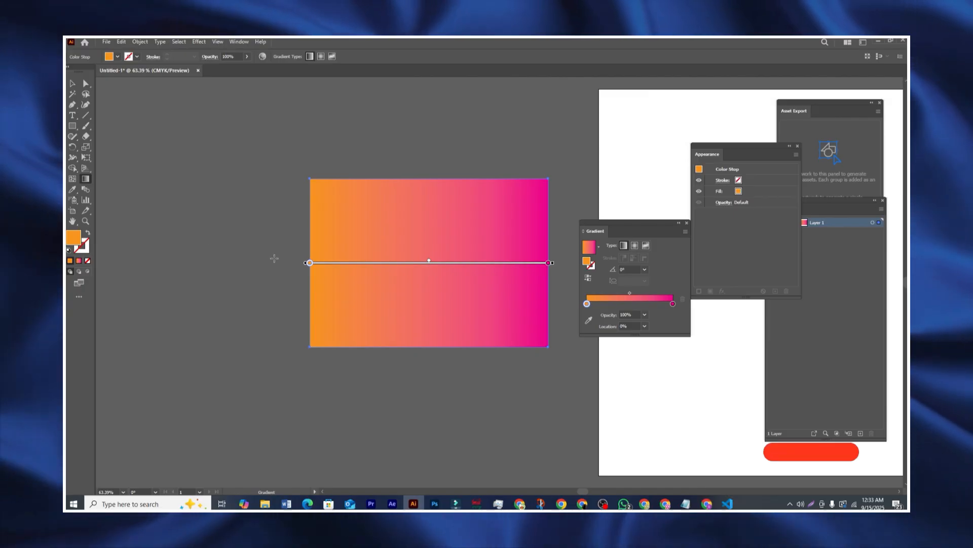
mouse_move(256, 220)
mouse_down()
mouse_move(507, 285)
mouse_move(659, 375)
mouse_up()
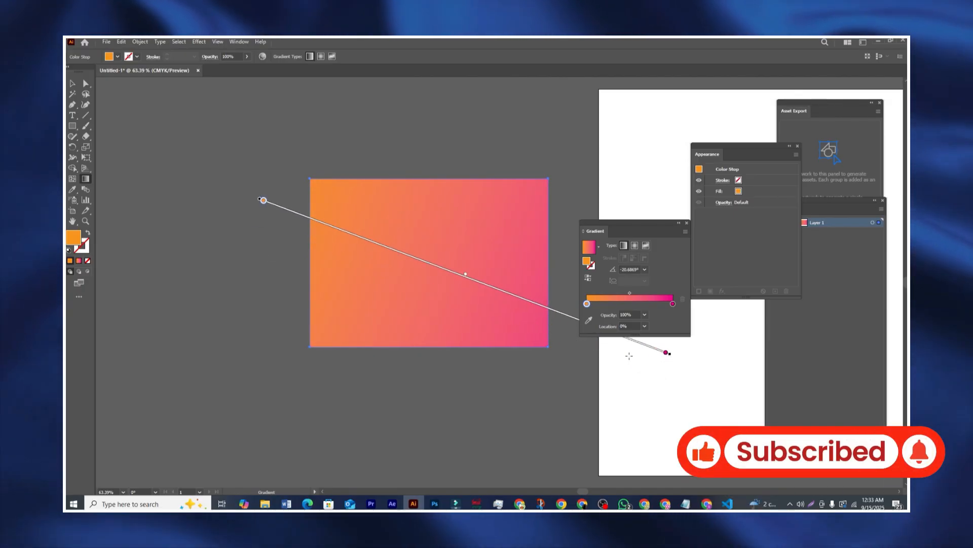
drag(348, 150, 442, 398)
mouse_move(177, 269)
mouse_down()
mouse_move(708, 279)
mouse_move(707, 266)
mouse_up()
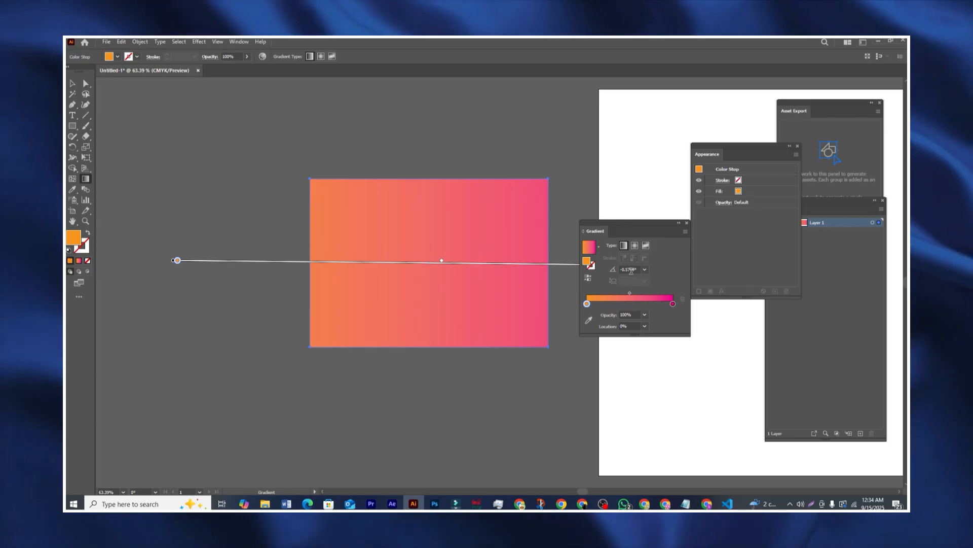
mouse_move(445, 110)
mouse_down()
mouse_move(434, 365)
mouse_move(444, 391)
mouse_up()
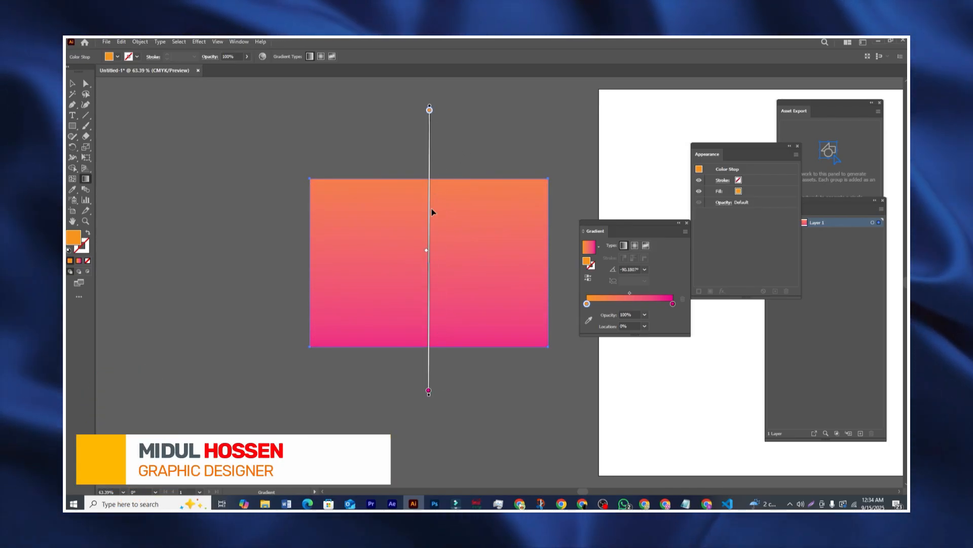
drag(608, 231, 584, 231)
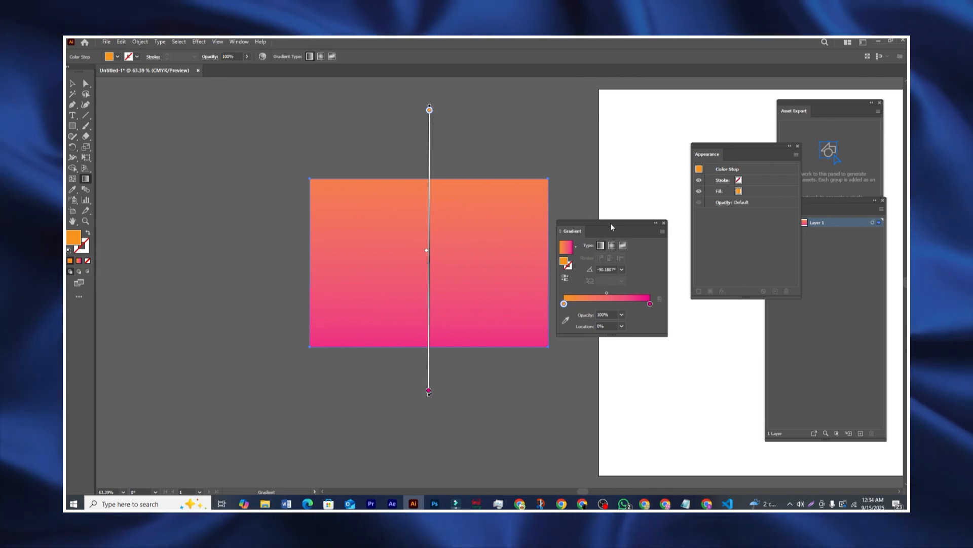
drag(609, 228, 604, 226)
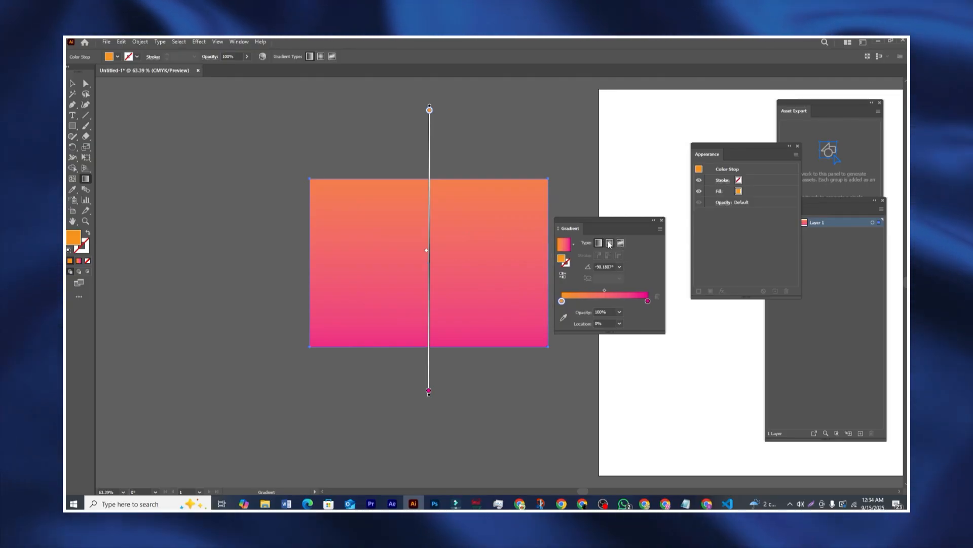
Step: Switch the fill to Radial and drag it so the orange centre sits near the upper-left
click(610, 243)
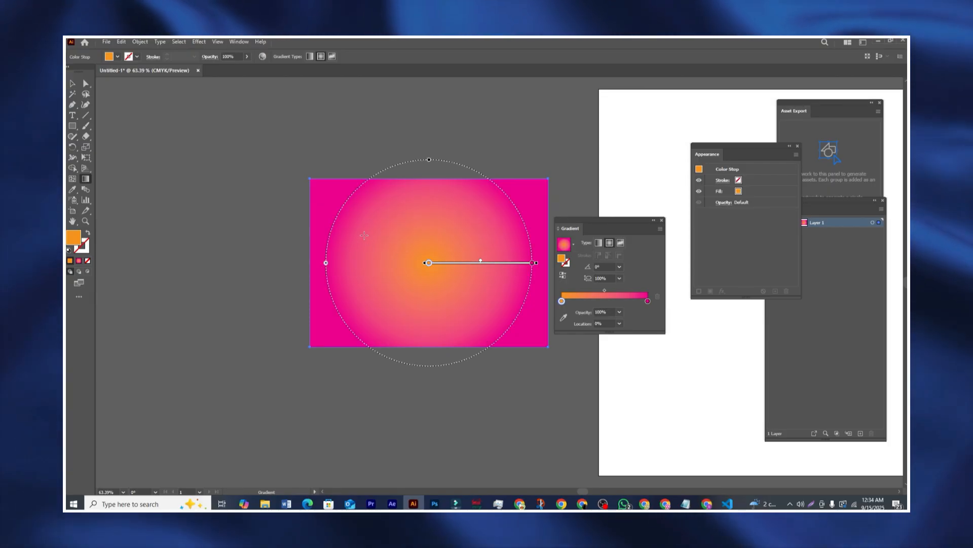
drag(364, 234, 588, 351)
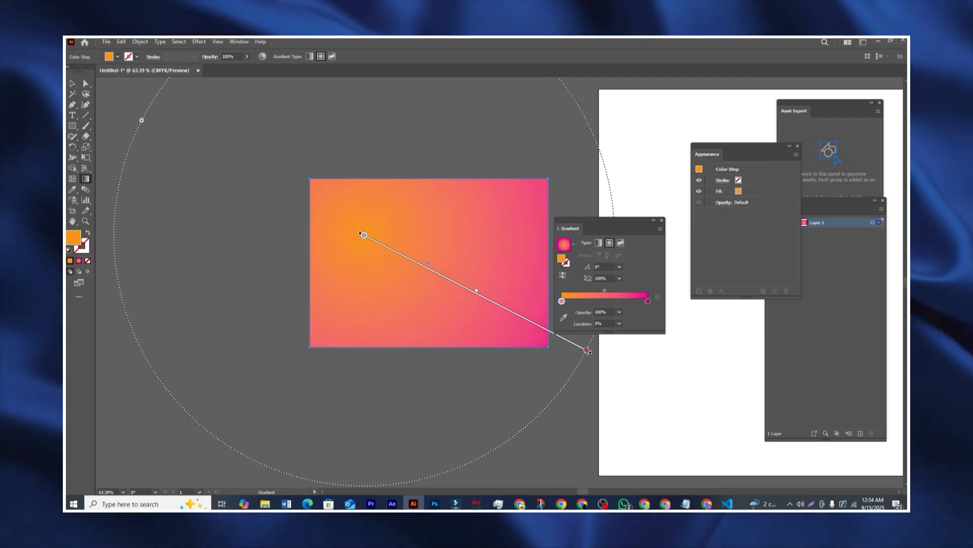
drag(520, 214, 363, 319)
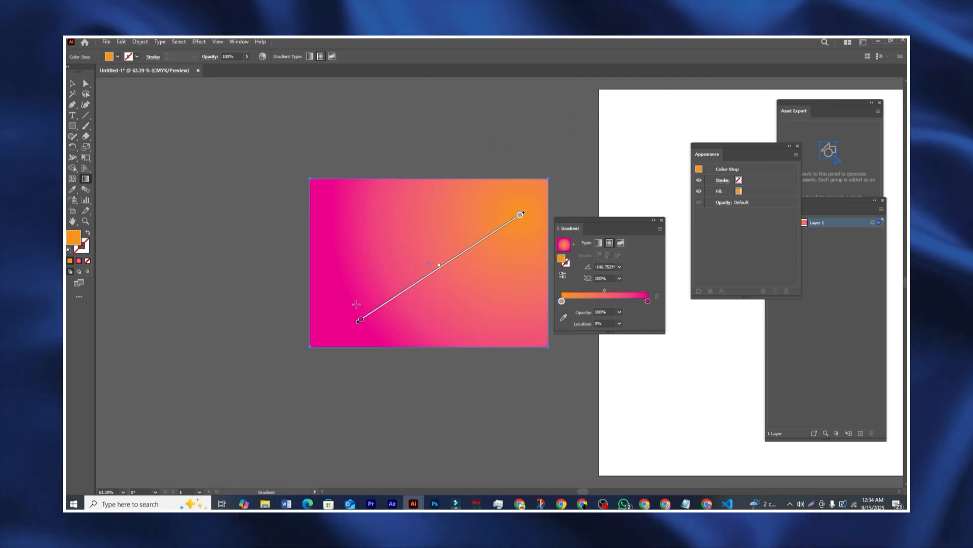
drag(285, 178, 483, 307)
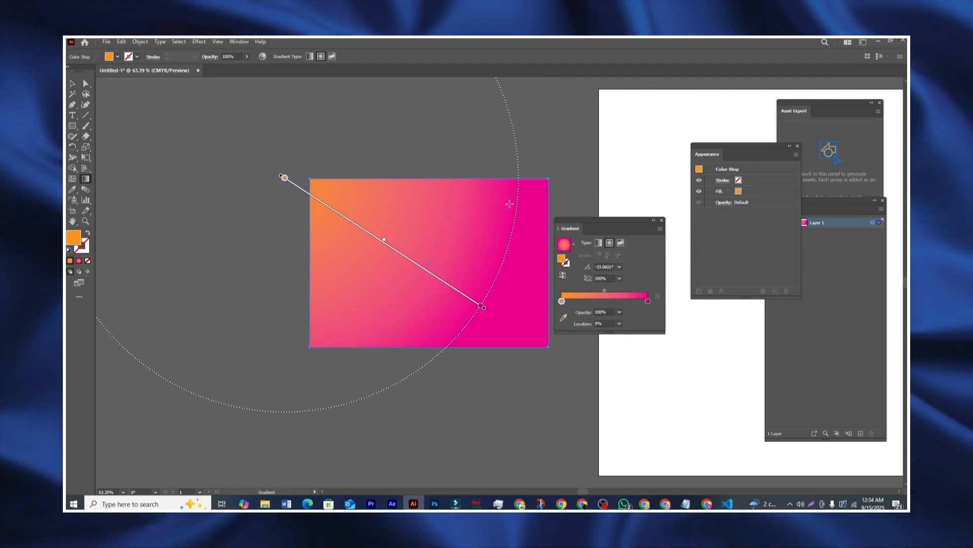
drag(507, 203, 350, 340)
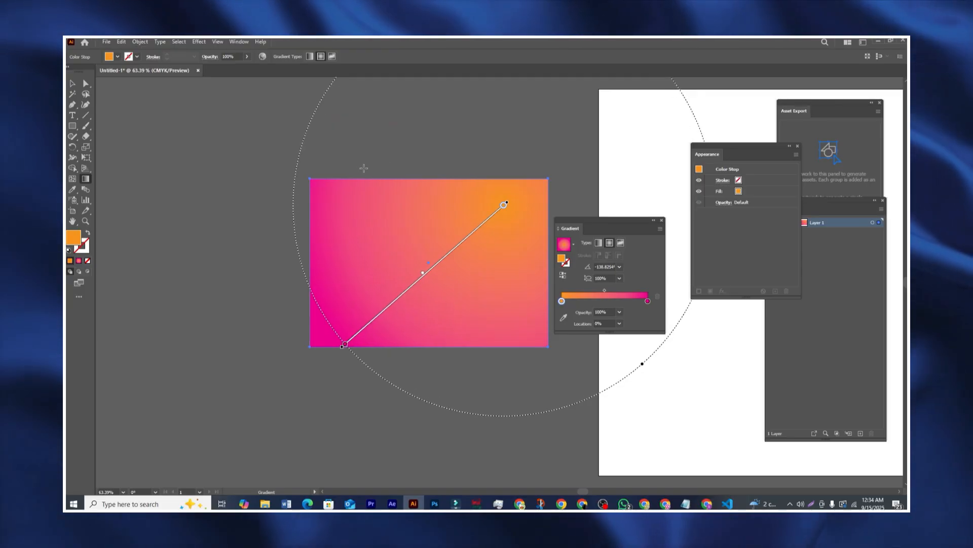
drag(349, 151, 547, 398)
drag(610, 235, 627, 235)
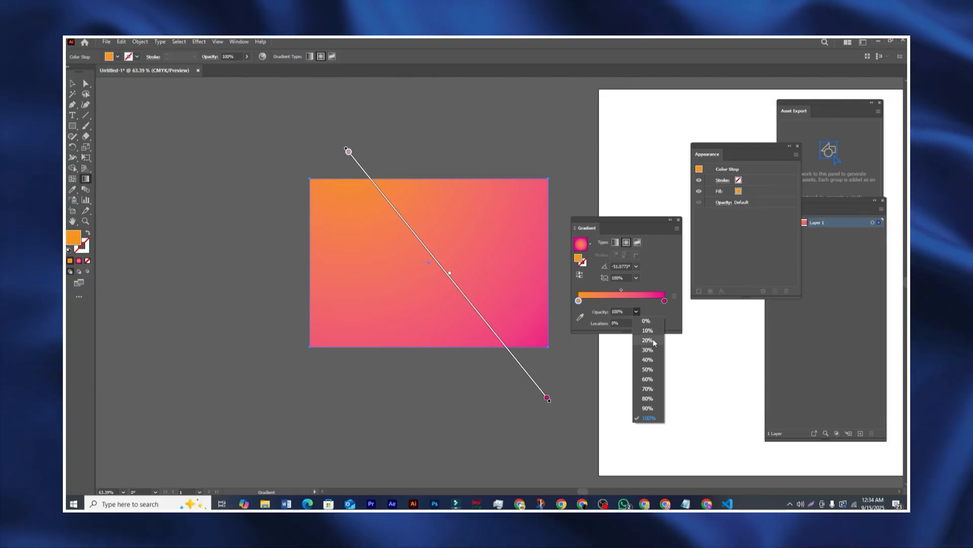
Step: Set the orange stop's opacity to 20% and the radial aspect ratio to 300%
click(648, 340)
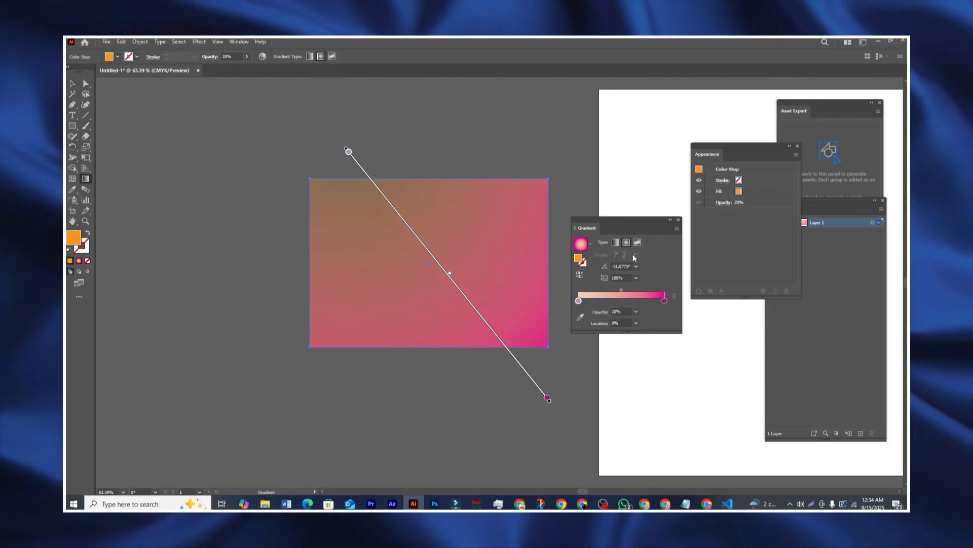
click(636, 278)
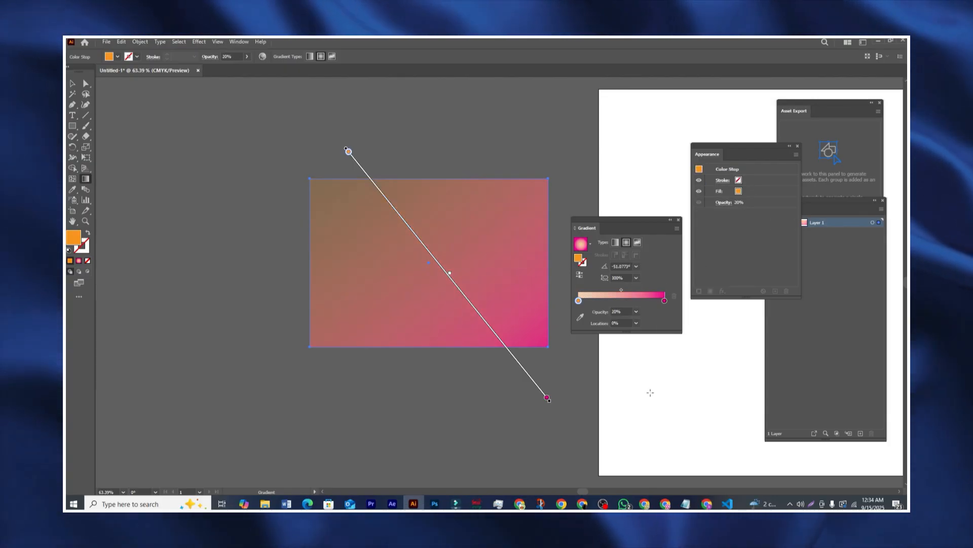
drag(642, 227, 619, 224)
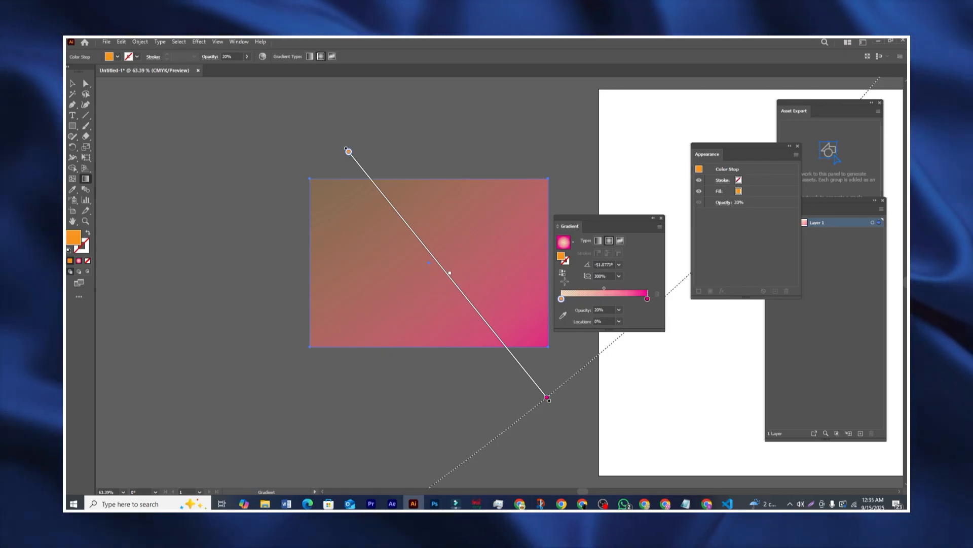
drag(620, 224, 586, 202)
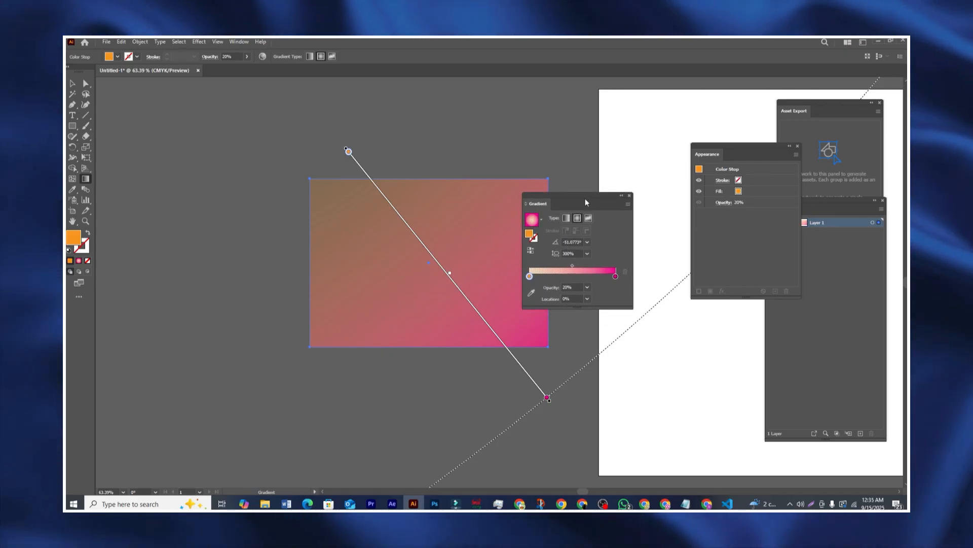
drag(585, 201, 611, 200)
mouse_move(547, 398)
mouse_down()
mouse_move(434, 250)
mouse_move(545, 403)
mouse_up()
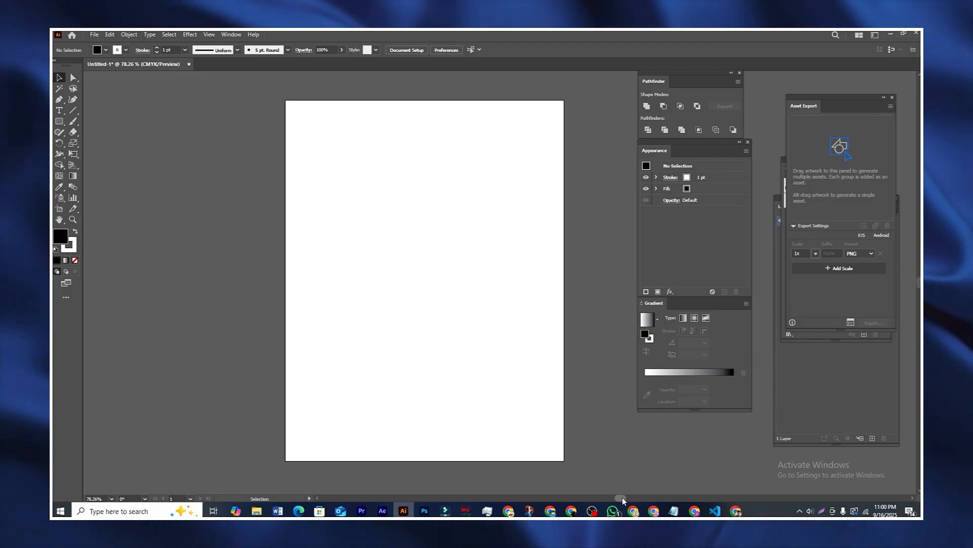
drag(622, 497, 620, 498)
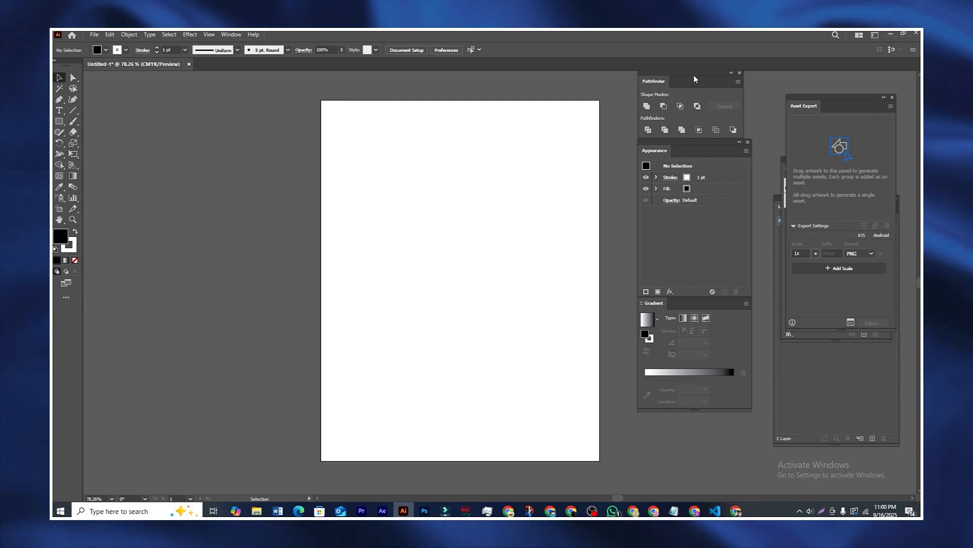
Step: Pull the Pathfinder panel out of its dock, then close it
mouse_move(694, 73)
mouse_down()
mouse_move(689, 94)
mouse_move(676, 77)
mouse_move(692, 92)
mouse_move(692, 75)
mouse_move(701, 75)
mouse_move(689, 74)
mouse_move(716, 72)
mouse_move(698, 68)
mouse_move(702, 74)
mouse_up()
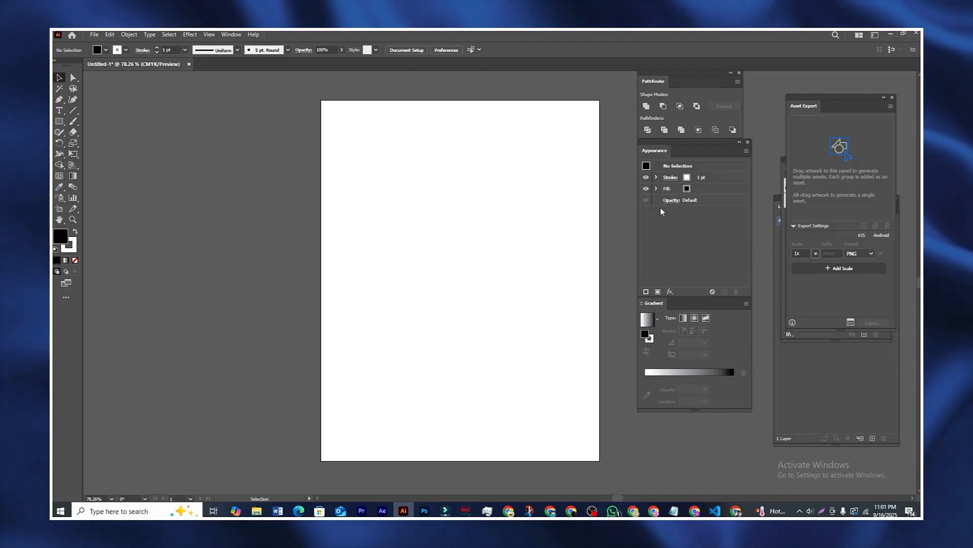
drag(619, 498, 637, 504)
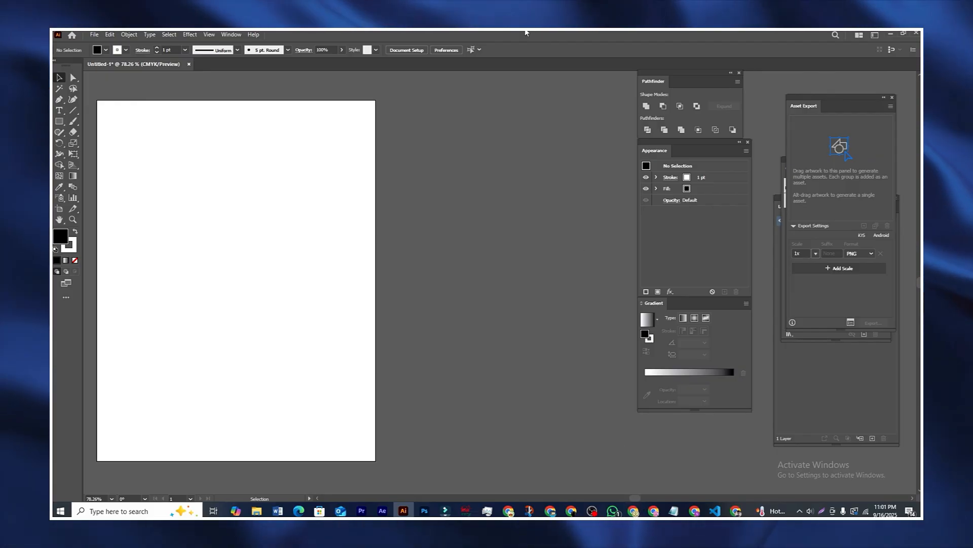
drag(691, 82, 531, 201)
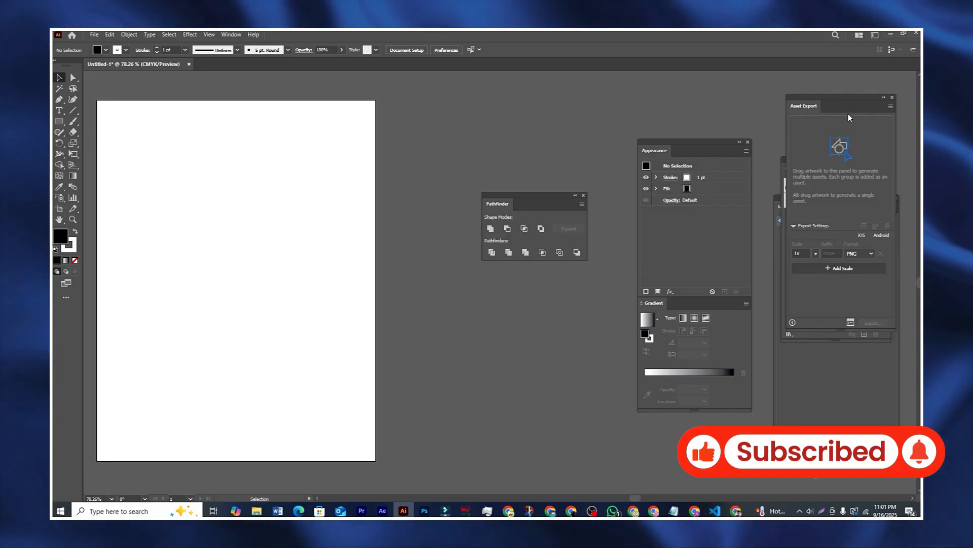
drag(848, 114, 825, 92)
click(583, 194)
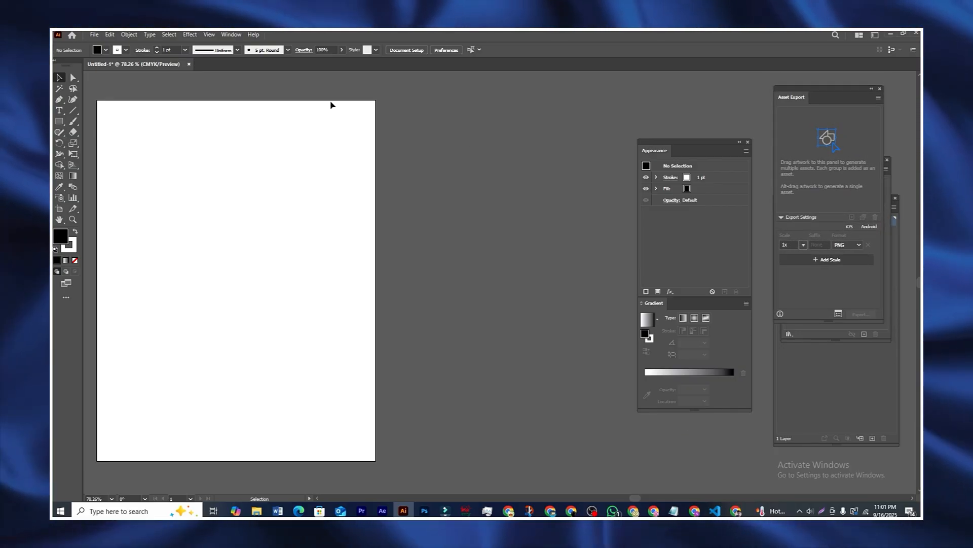
Step: Reopen Pathfinder from the Window menu and leave it floating beside the Appearance panel
click(233, 34)
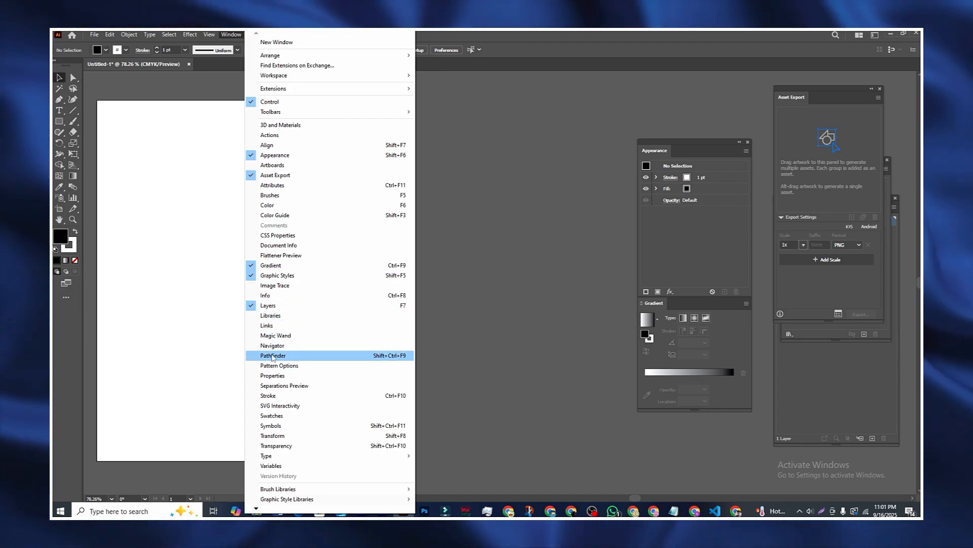
click(283, 357)
drag(545, 203, 542, 189)
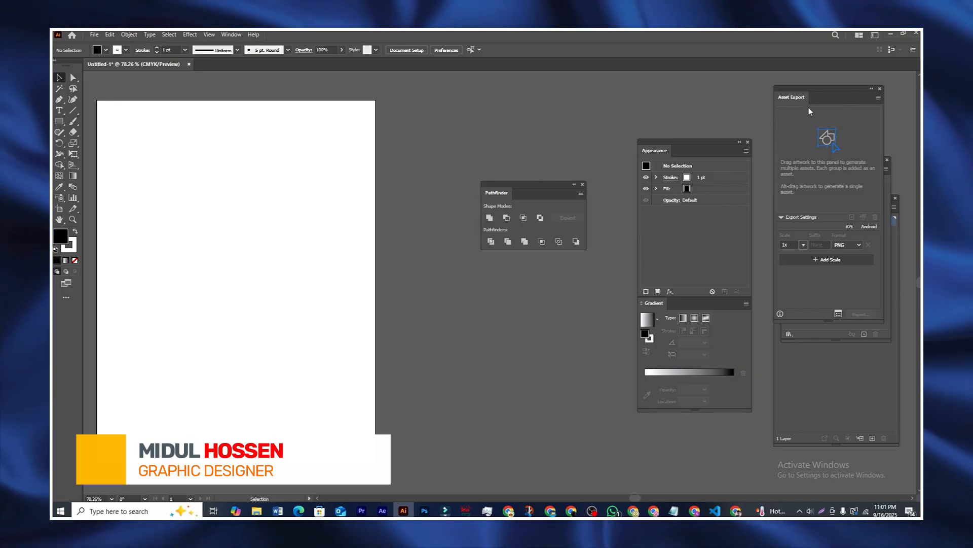
drag(851, 98, 831, 242)
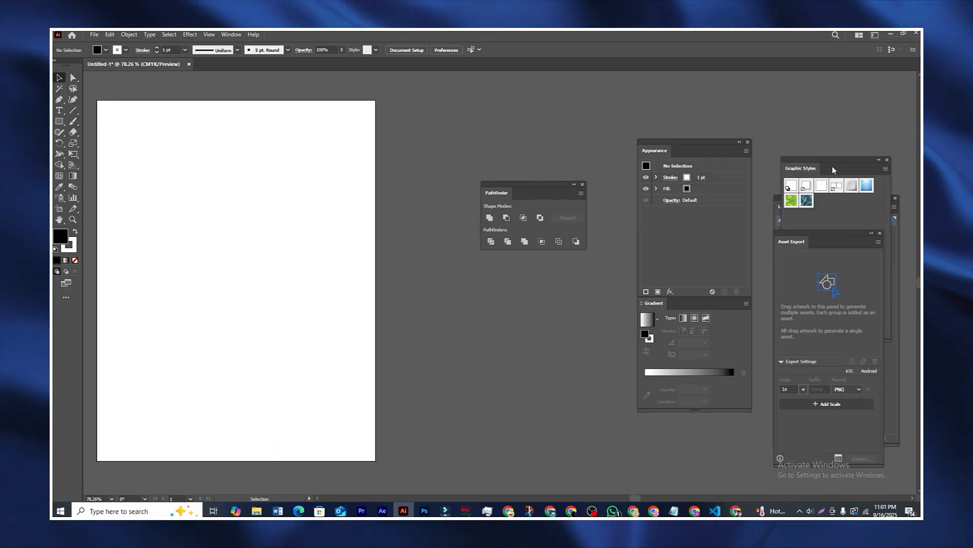
drag(832, 166, 816, 137)
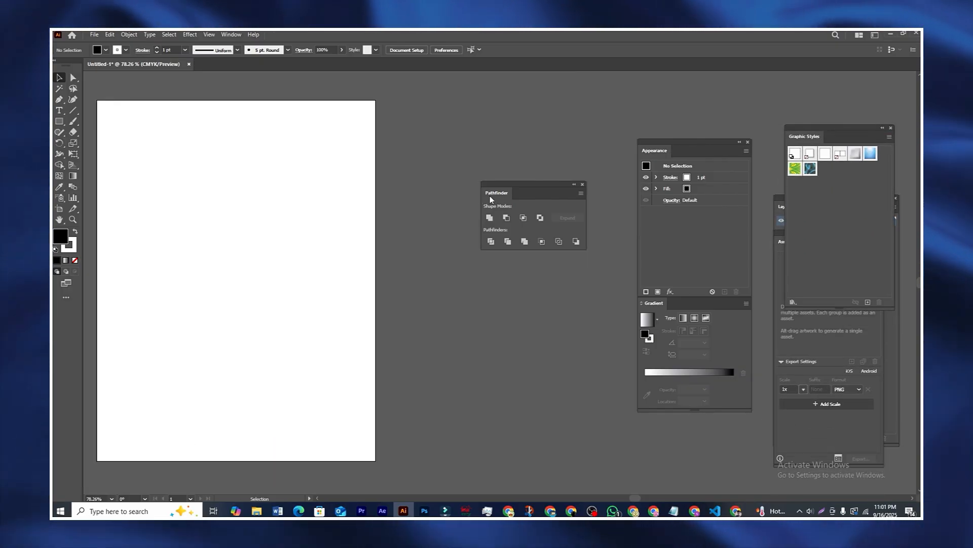
drag(530, 191, 706, 193)
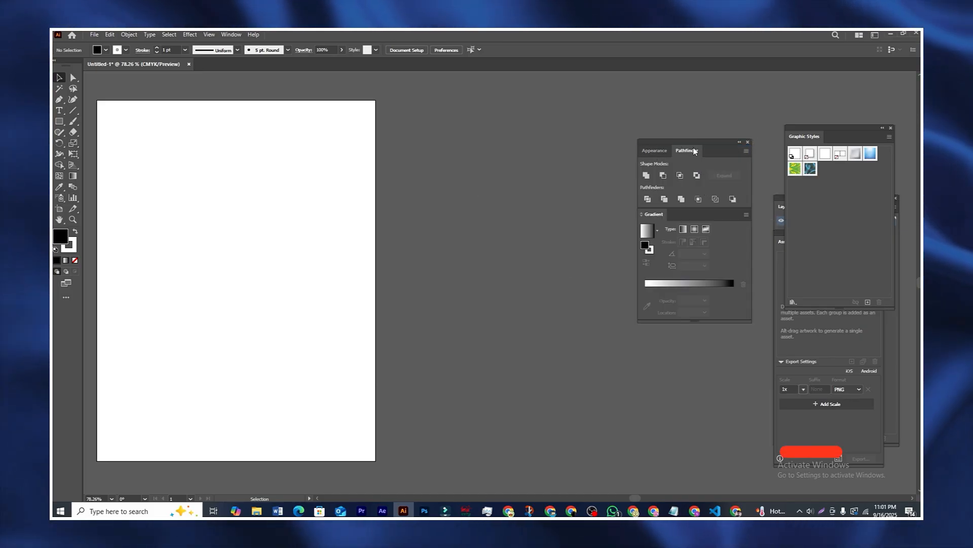
drag(695, 151, 552, 171)
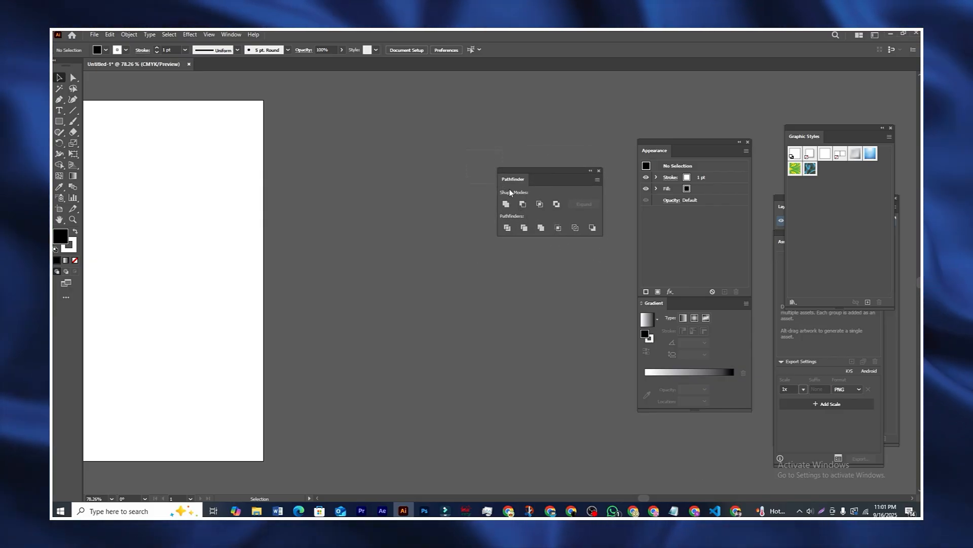
drag(510, 189, 608, 254)
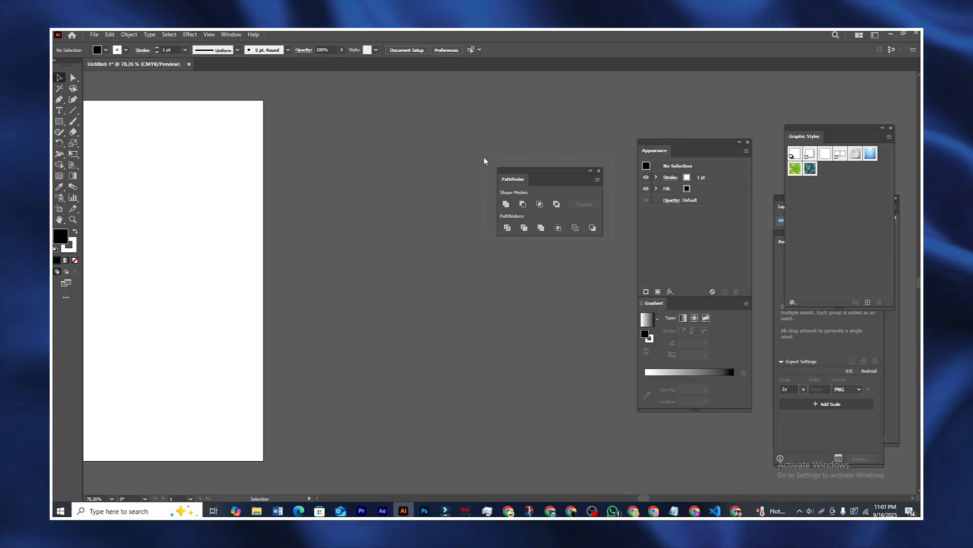
drag(542, 179, 566, 163)
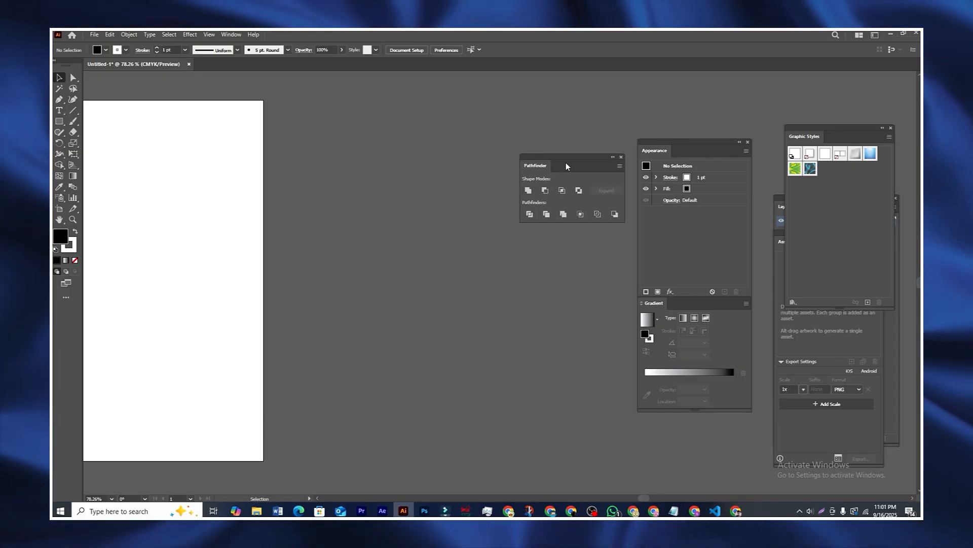
Step: Draw a black square with no stroke beside the artboard
click(59, 122)
click(117, 50)
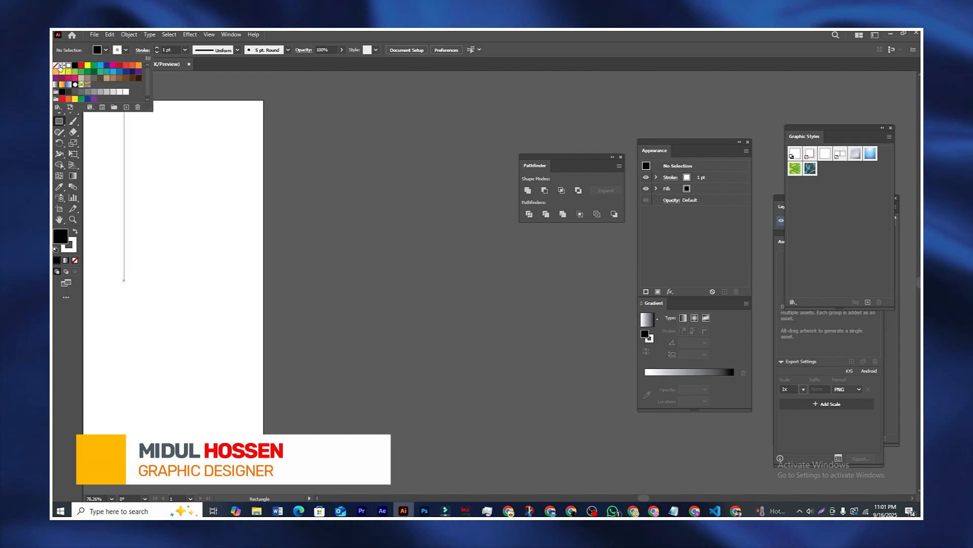
click(56, 66)
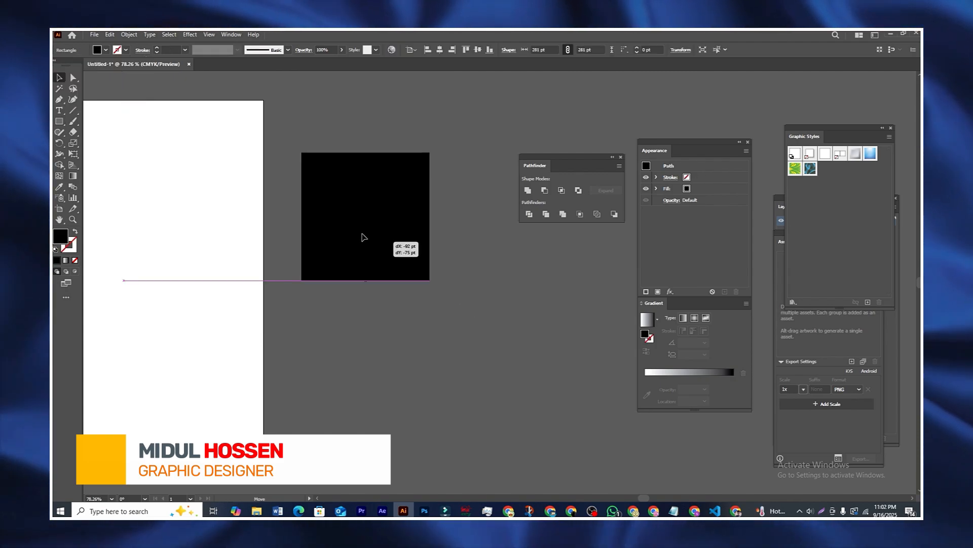
mouse_move(362, 234)
mouse_down()
mouse_move(359, 224)
mouse_move(464, 354)
mouse_move(485, 326)
mouse_move(503, 324)
mouse_up()
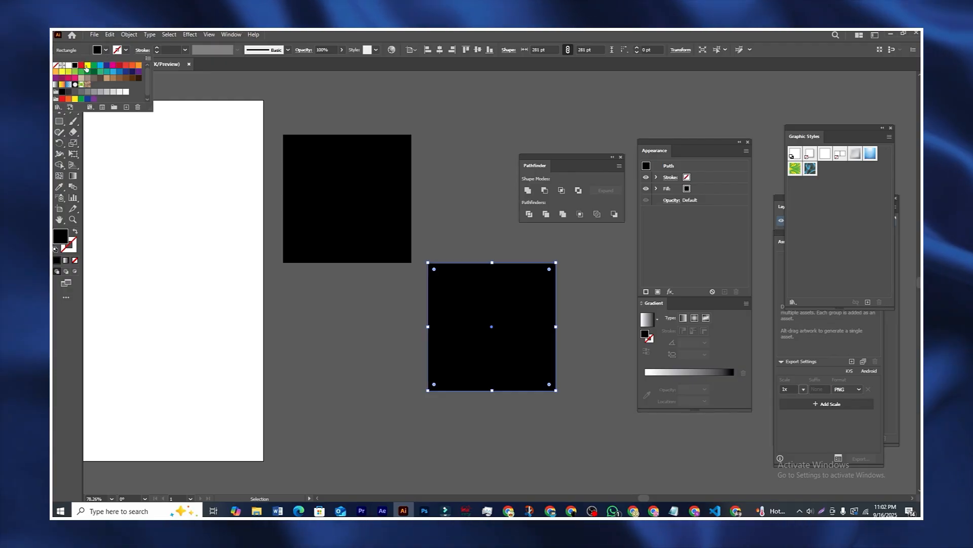
Step: Fill the copied square yellow and overlap it below-right of the black one
click(87, 66)
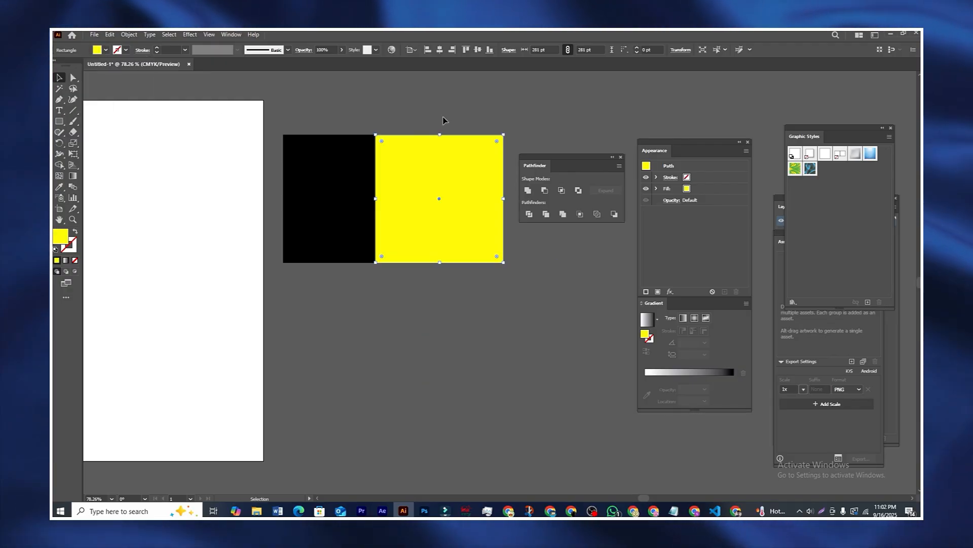
click(444, 117)
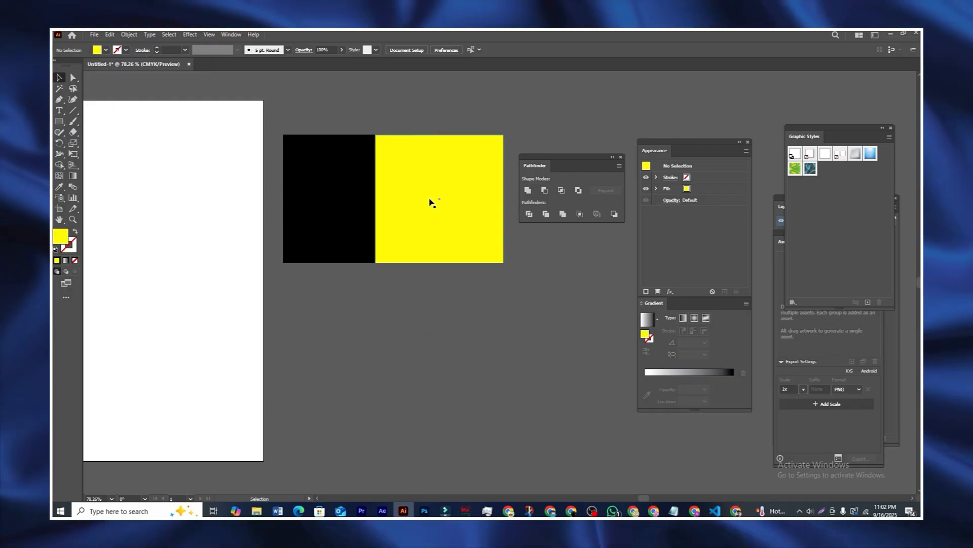
mouse_move(431, 200)
mouse_down()
mouse_move(439, 372)
mouse_move(437, 206)
mouse_up()
mouse_move(299, 182)
mouse_down()
mouse_move(311, 171)
mouse_move(299, 186)
mouse_up()
drag(449, 171, 444, 254)
Step: Unite both squares, then undo twice to restore the two separate squares
click(453, 179)
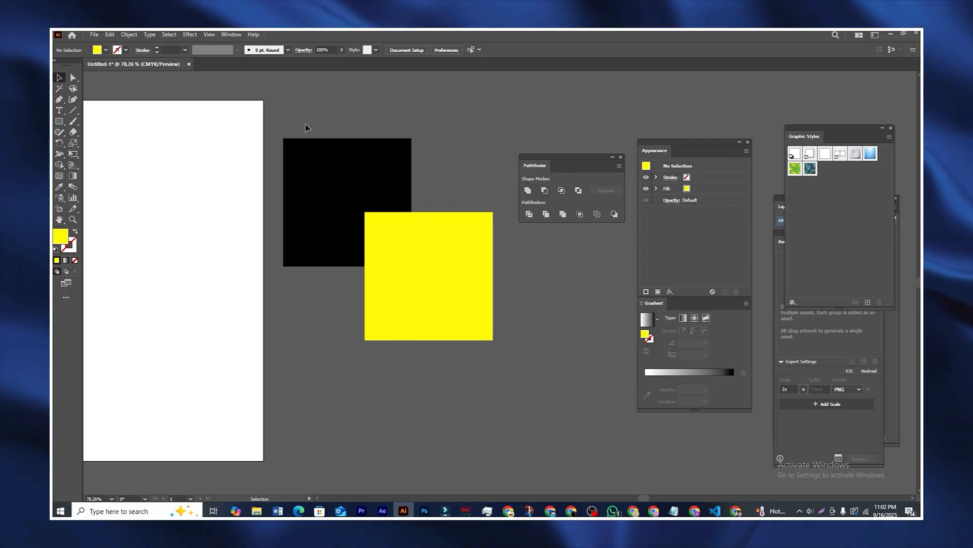
drag(439, 284, 452, 298)
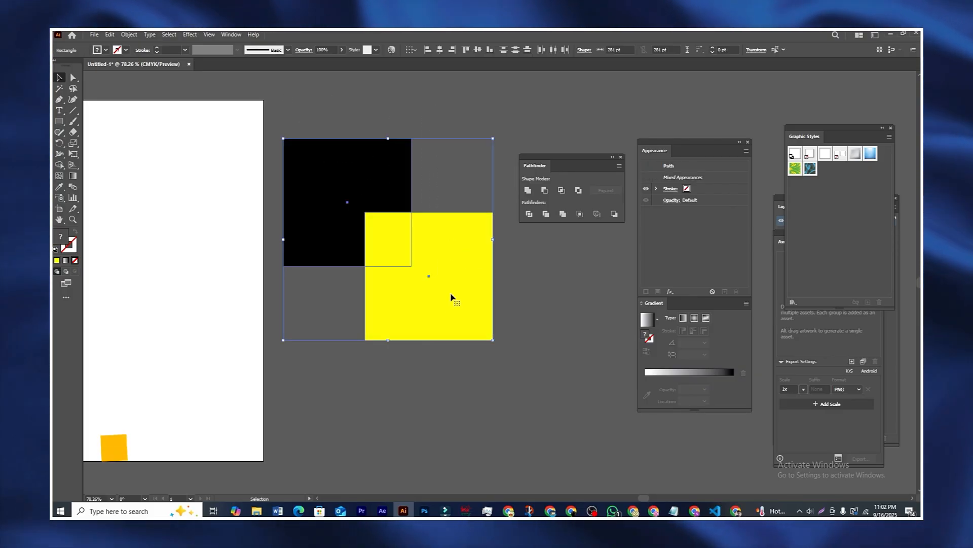
drag(567, 167, 575, 167)
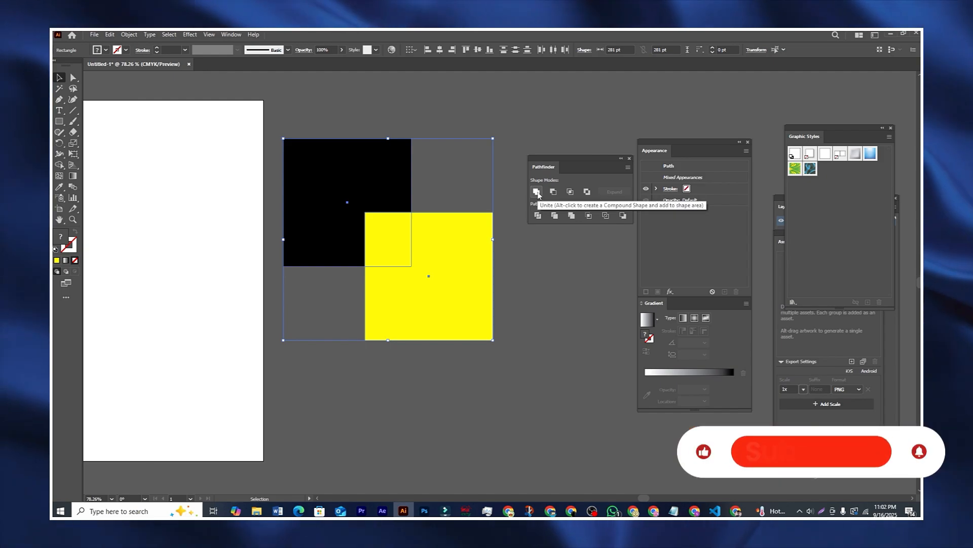
click(537, 192)
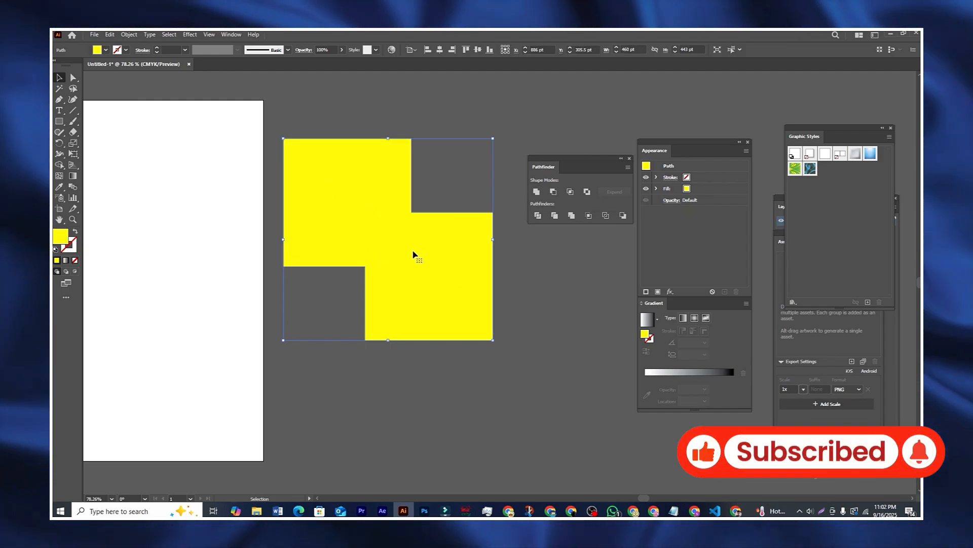
mouse_move(444, 276)
mouse_down()
mouse_move(447, 284)
mouse_move(452, 257)
mouse_move(445, 290)
mouse_up()
click(580, 313)
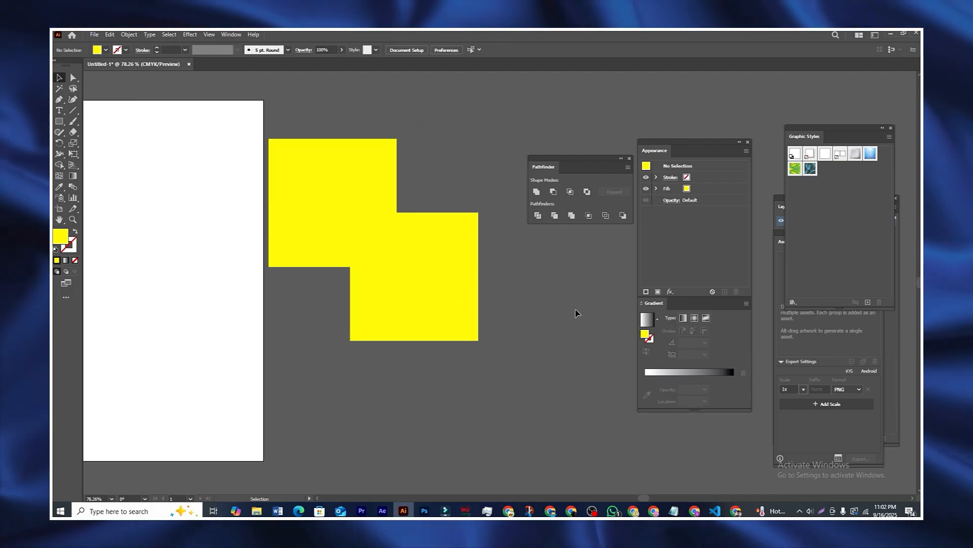
key(ctrl+z)
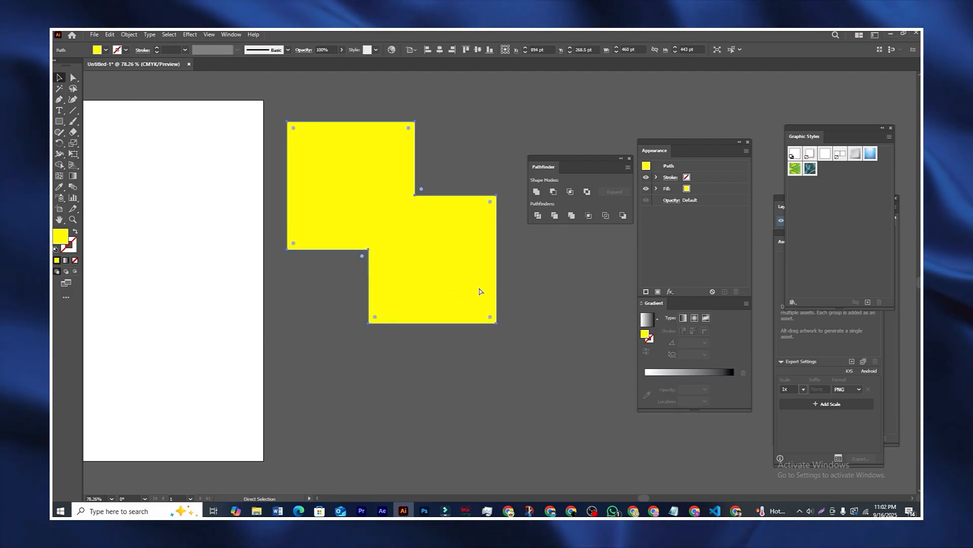
key(ctrl+z)
key(ctrl+z)
Step: Select and deselect the yellow and black squares in turn to check them
click(447, 108)
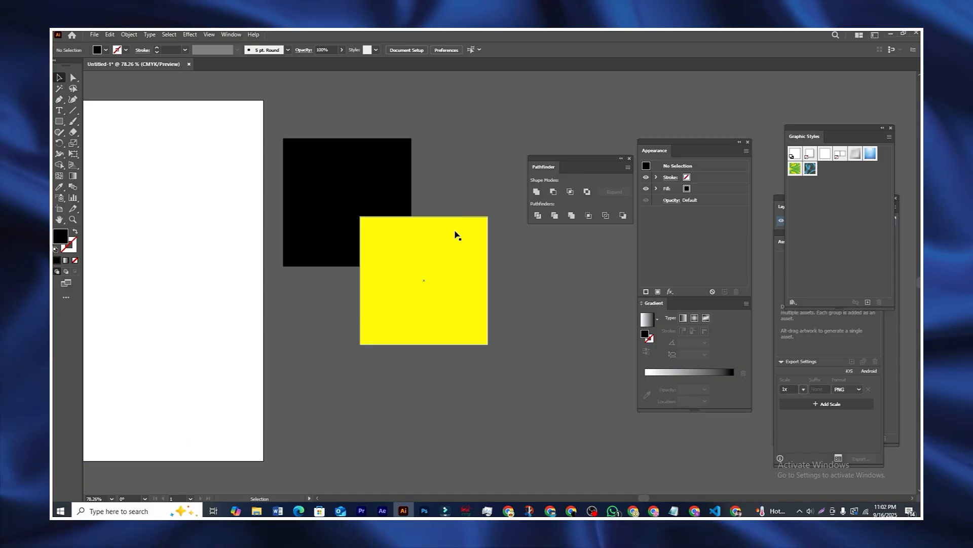
click(430, 252)
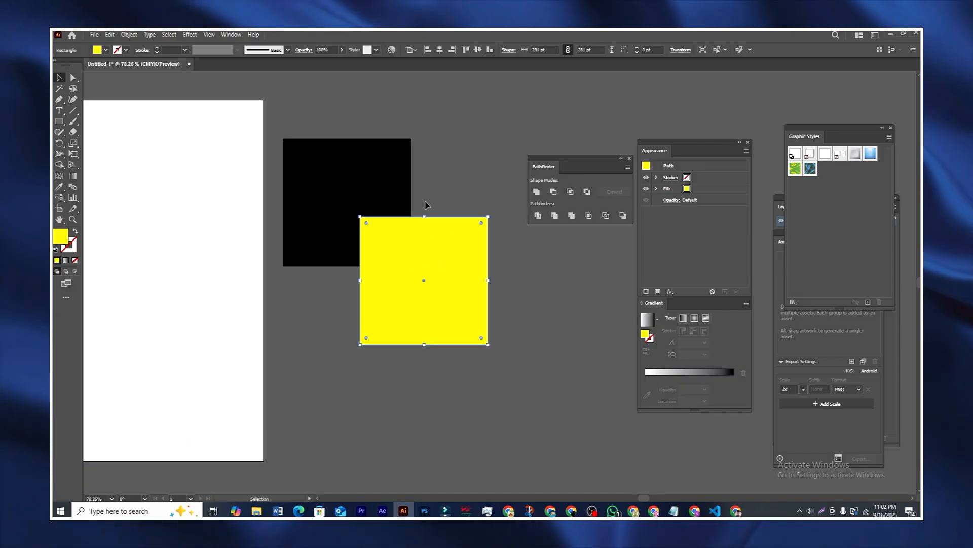
click(440, 148)
click(377, 177)
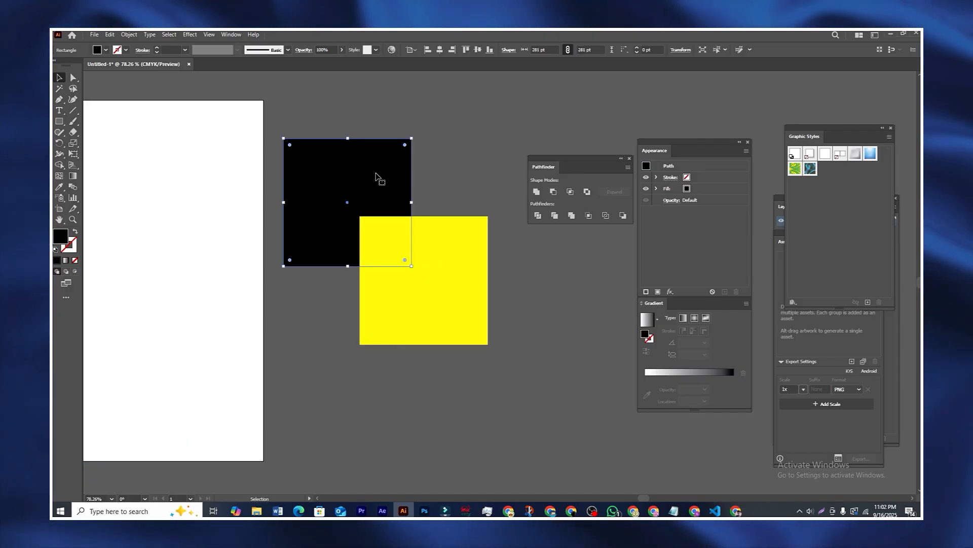
click(458, 150)
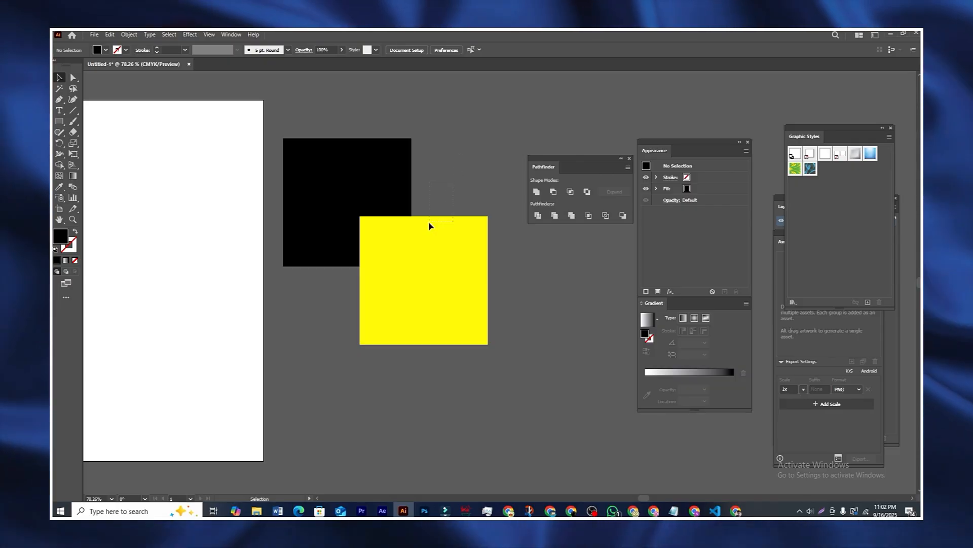
Step: Arrange the yellow square with Send to Back so the black square covers the overlap
click(428, 262)
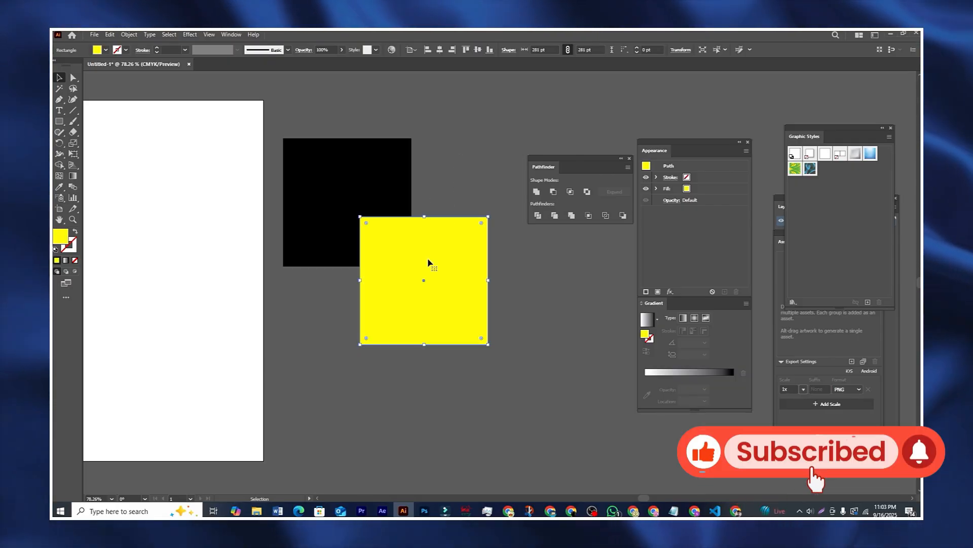
right_click(424, 250)
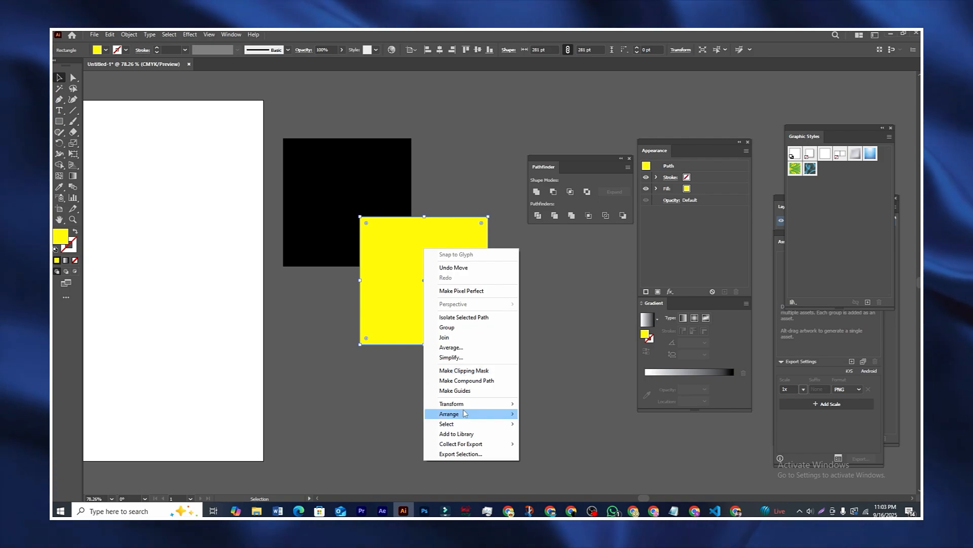
mouse_move(473, 416)
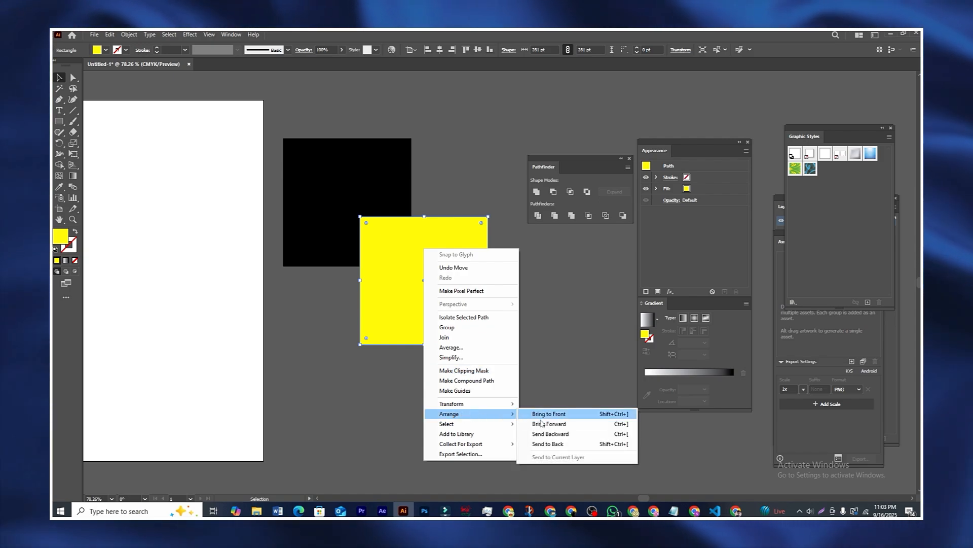
click(558, 444)
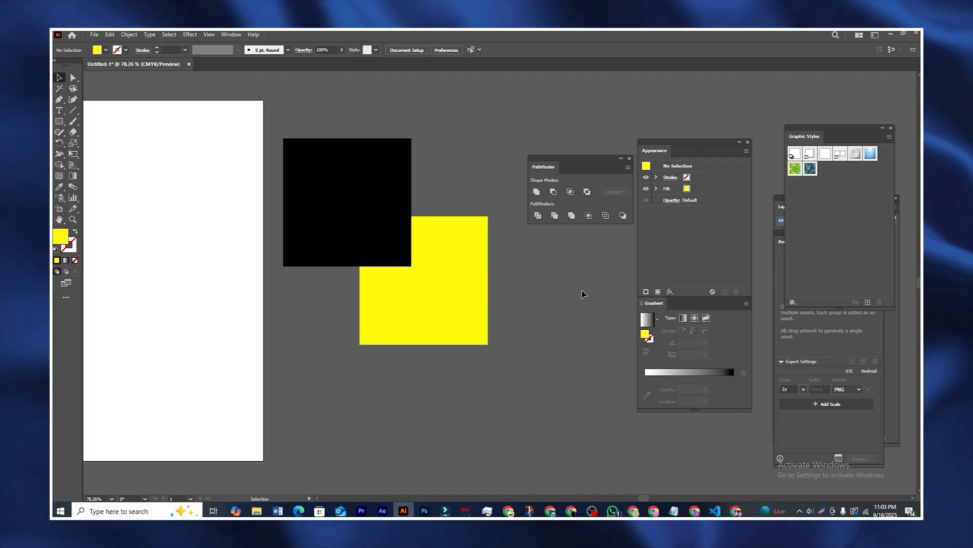
drag(479, 283, 405, 145)
click(376, 118)
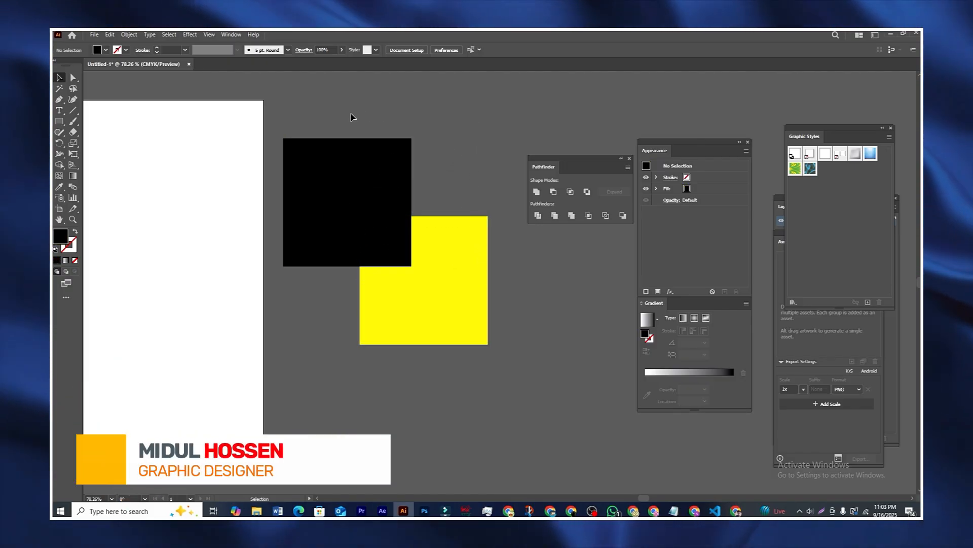
drag(350, 112, 423, 104)
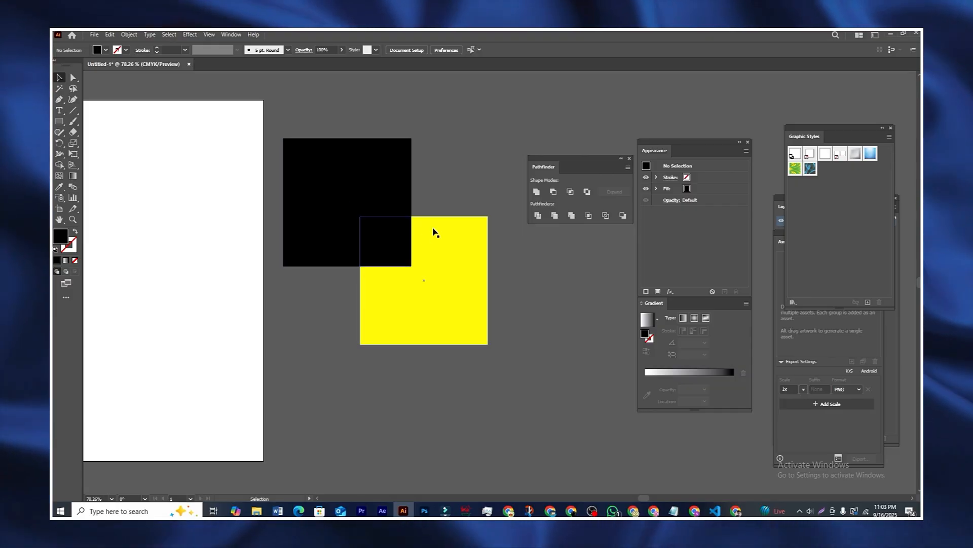
click(456, 255)
click(471, 158)
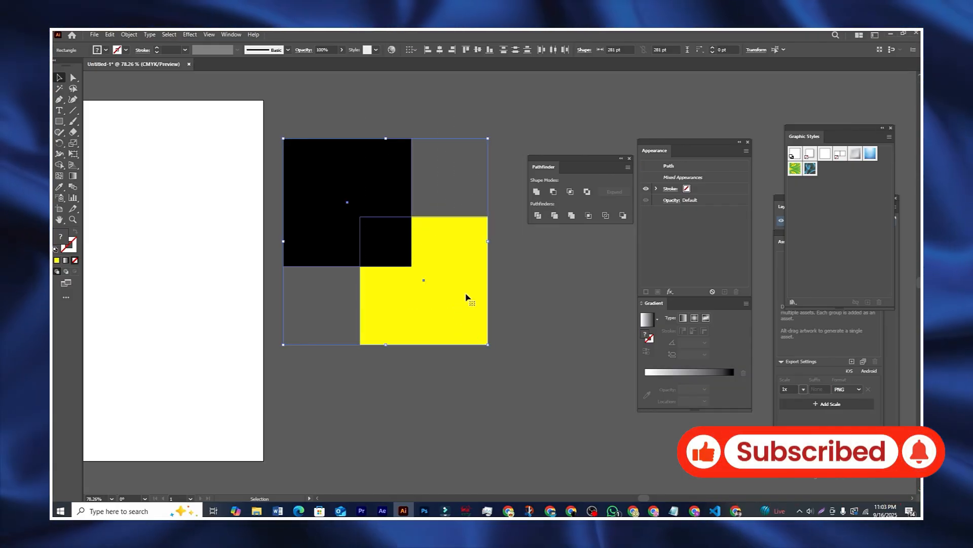
click(537, 192)
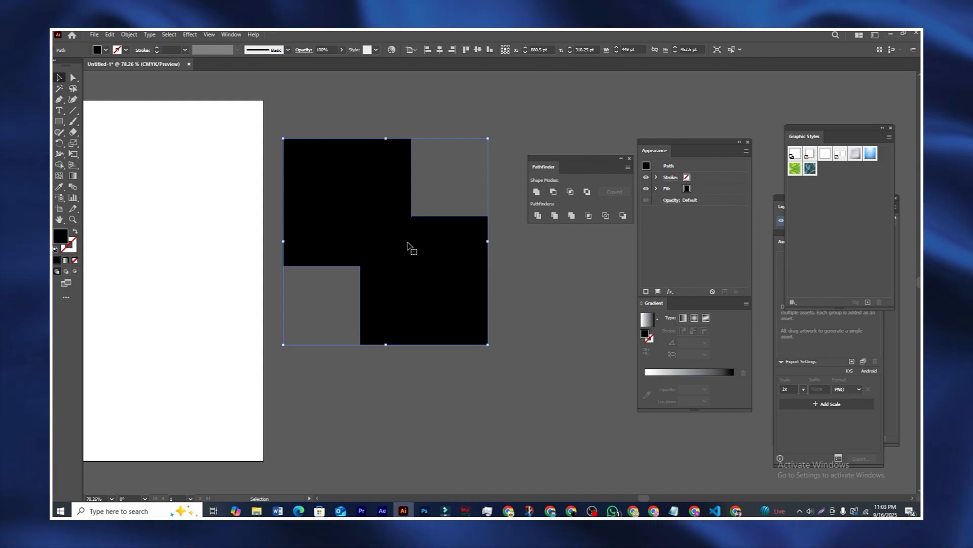
drag(406, 243, 441, 304)
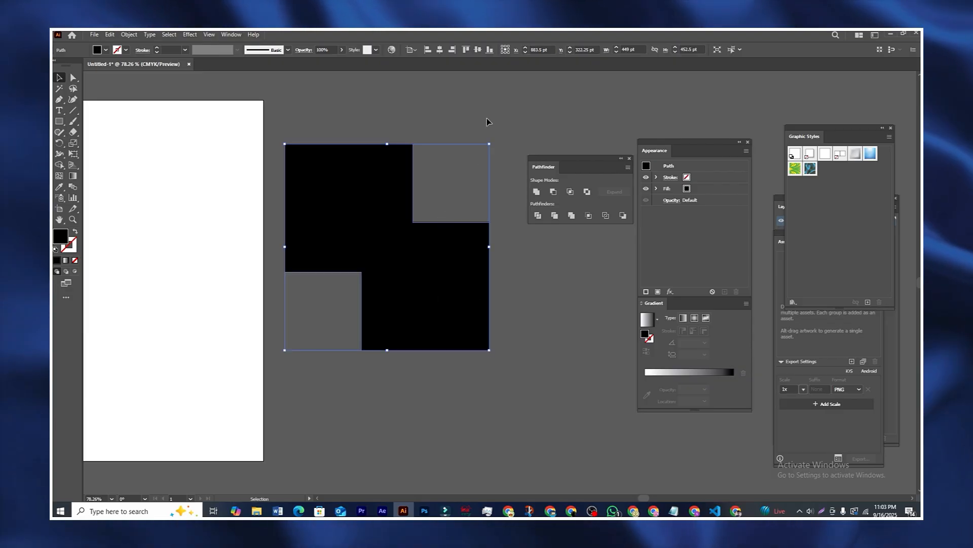
click(487, 122)
mouse_move(408, 277)
mouse_down()
mouse_move(390, 284)
mouse_move(415, 289)
mouse_up()
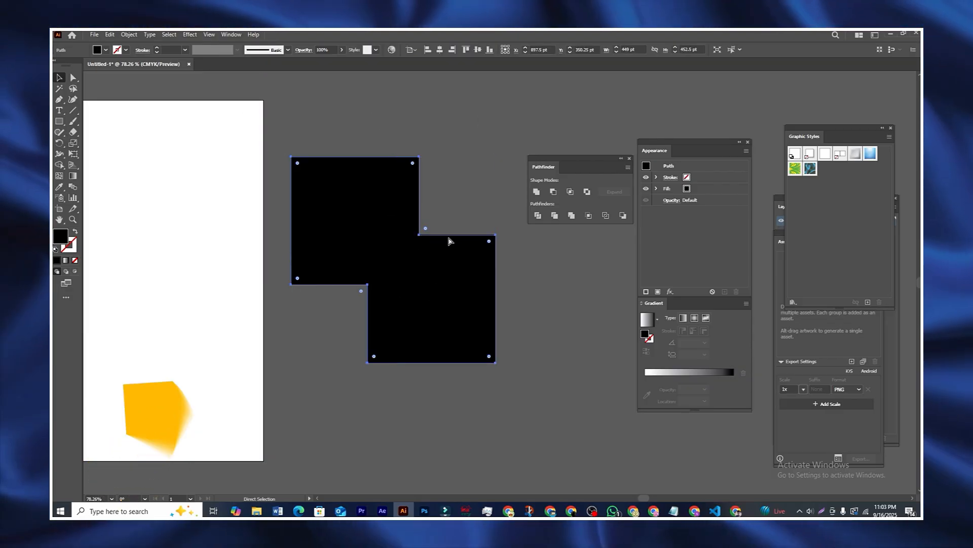
key(ctrl+z)
key(ctrl+z)
drag(340, 117, 365, 158)
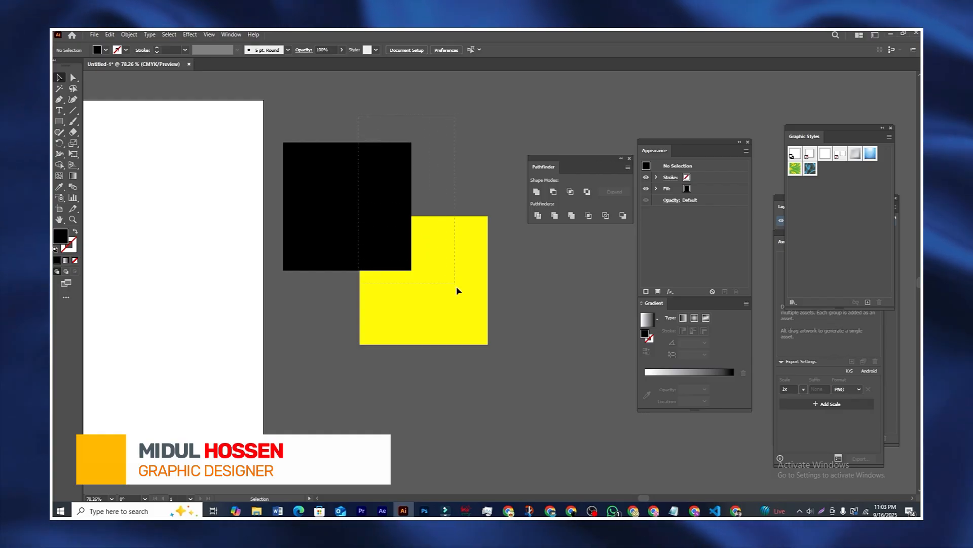
drag(457, 291, 430, 268)
click(366, 171)
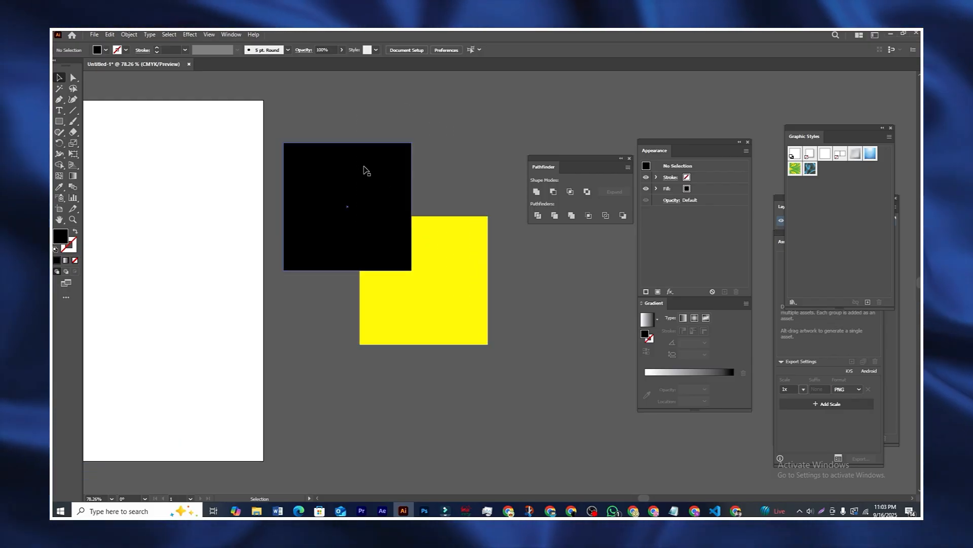
click(434, 322)
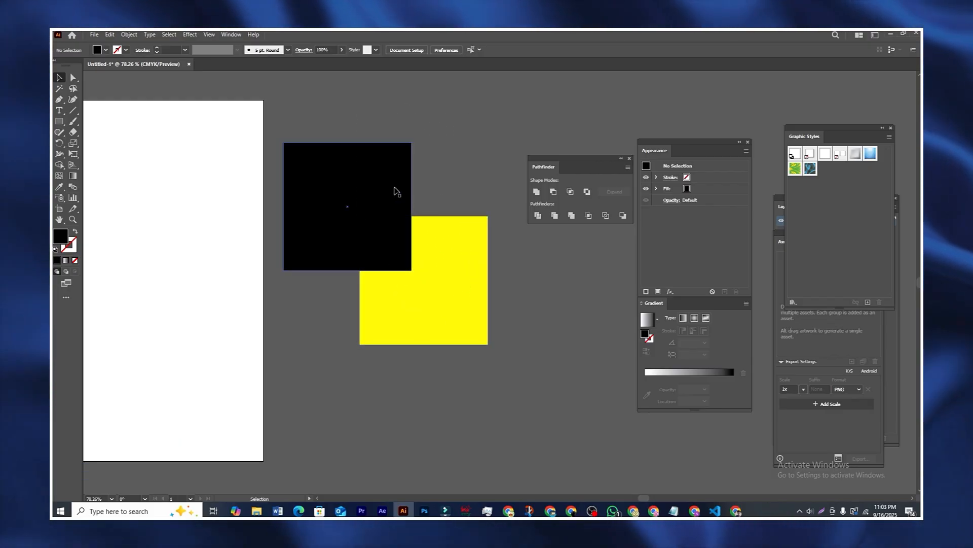
click(369, 144)
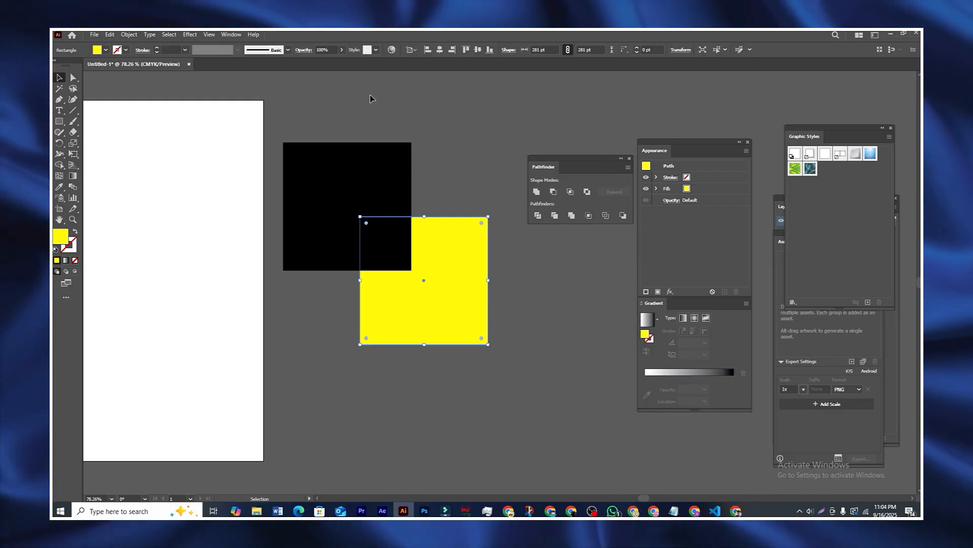
shift+click(405, 194)
click(536, 192)
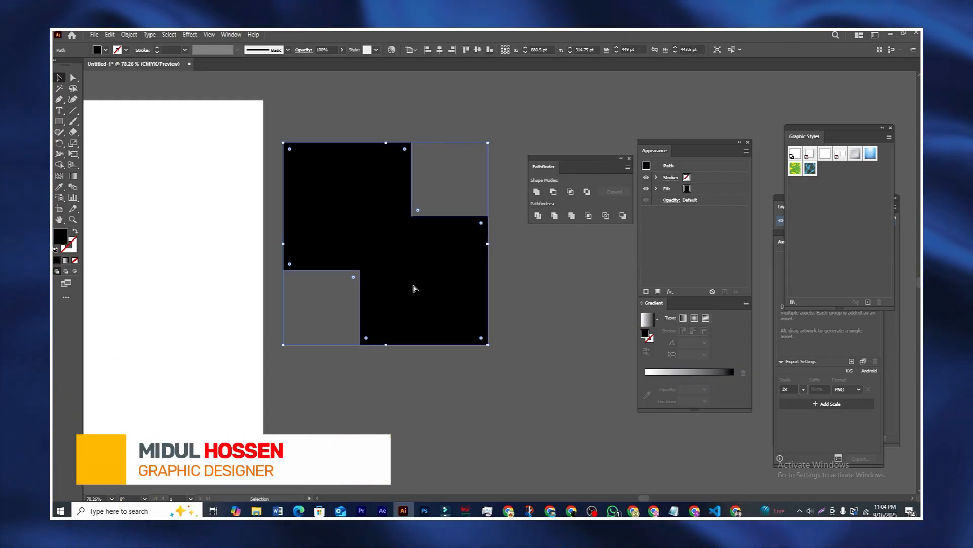
key(ctrl+z)
drag(333, 114, 437, 457)
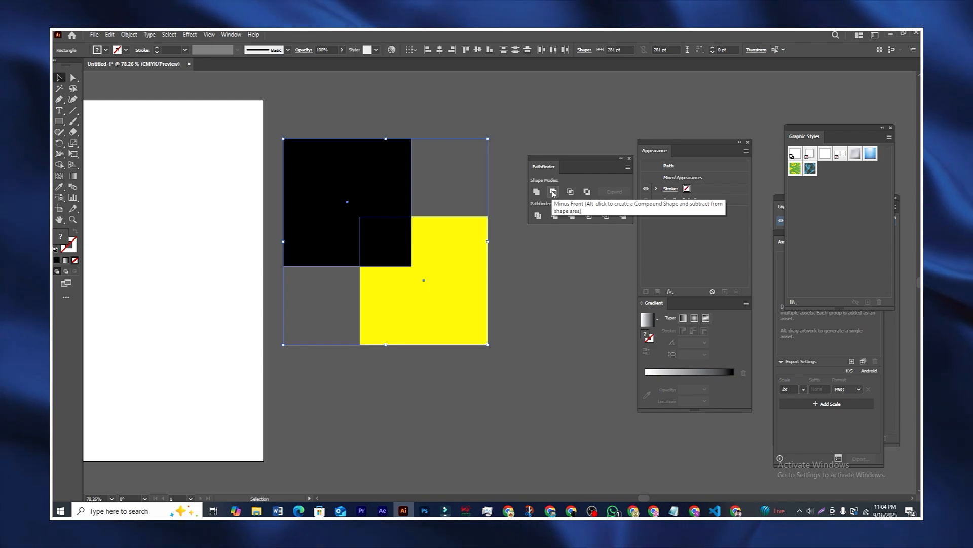
click(553, 192)
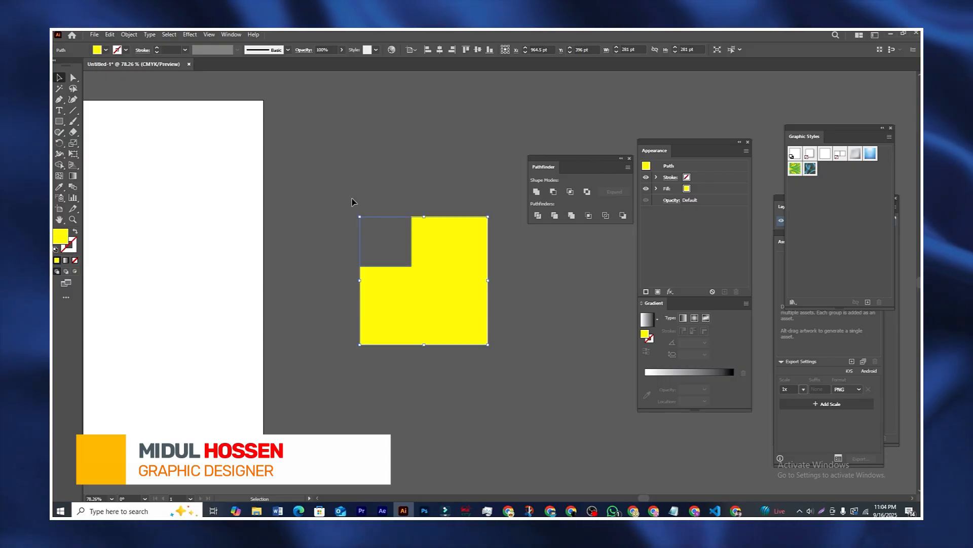
key(ctrl+z)
click(492, 169)
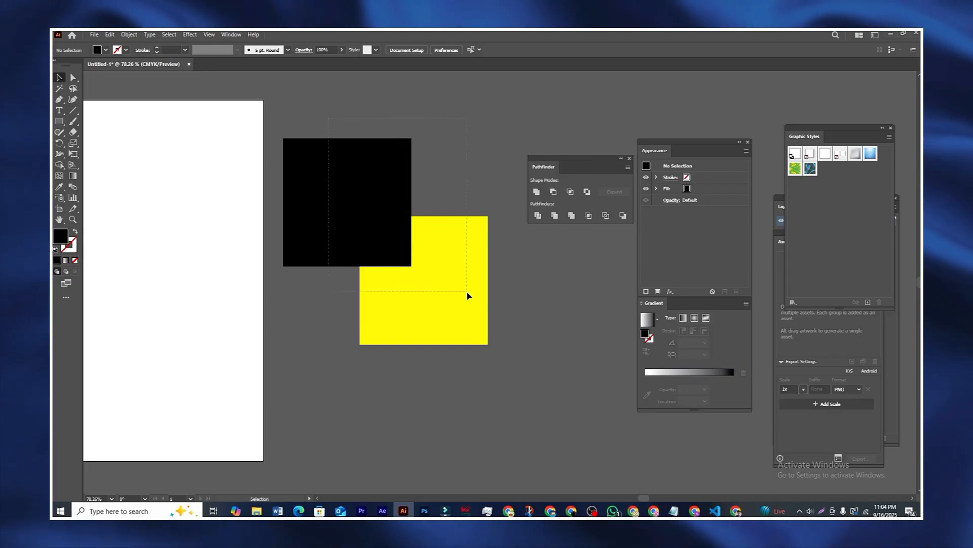
drag(467, 296, 467, 293)
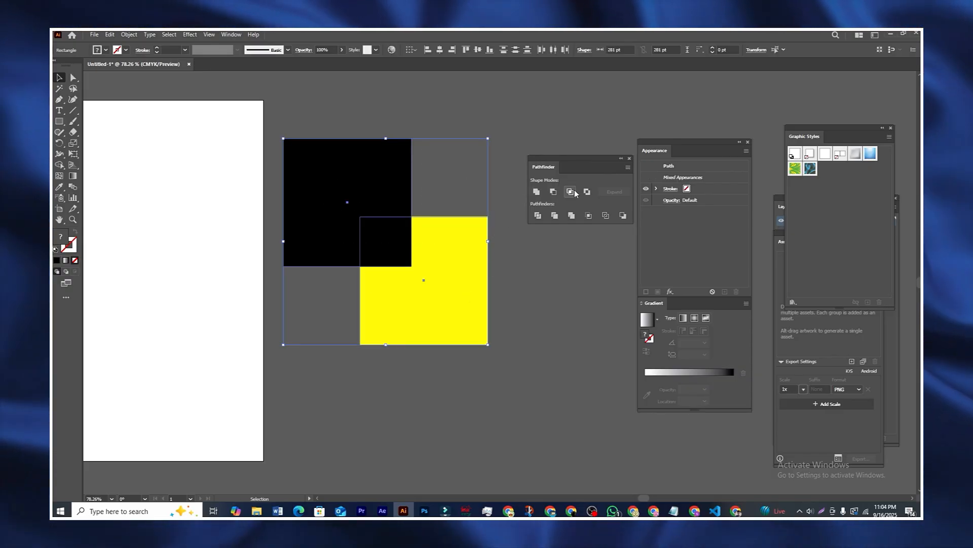
click(574, 191)
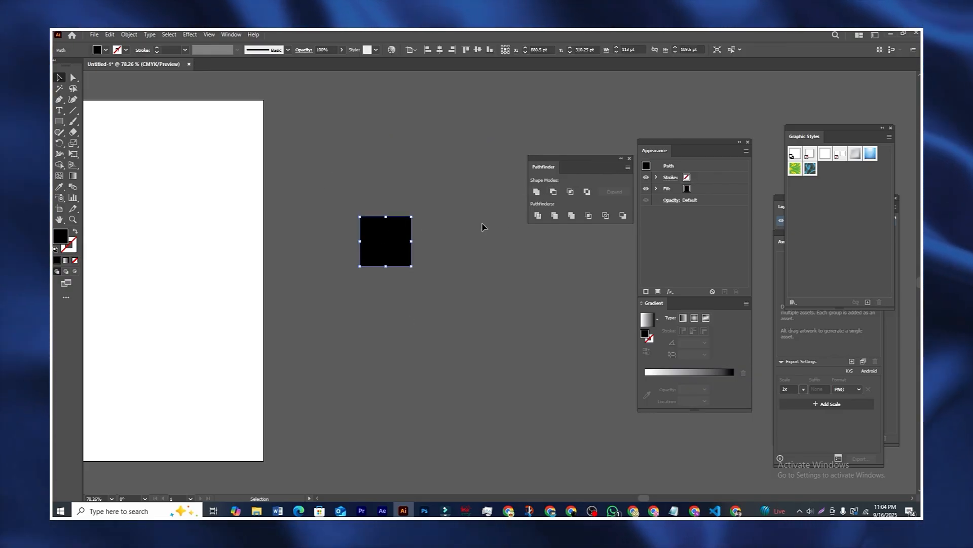
key(ctrl+z)
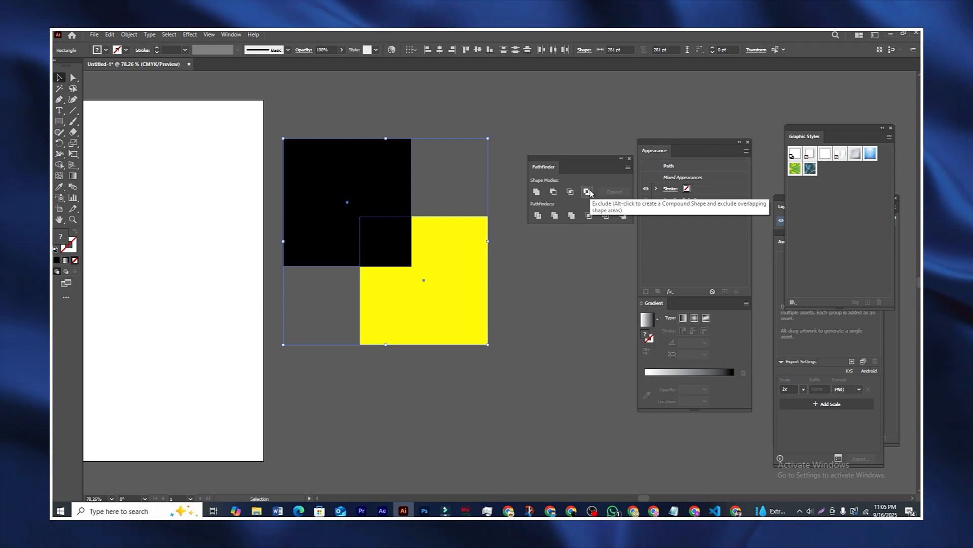
click(588, 191)
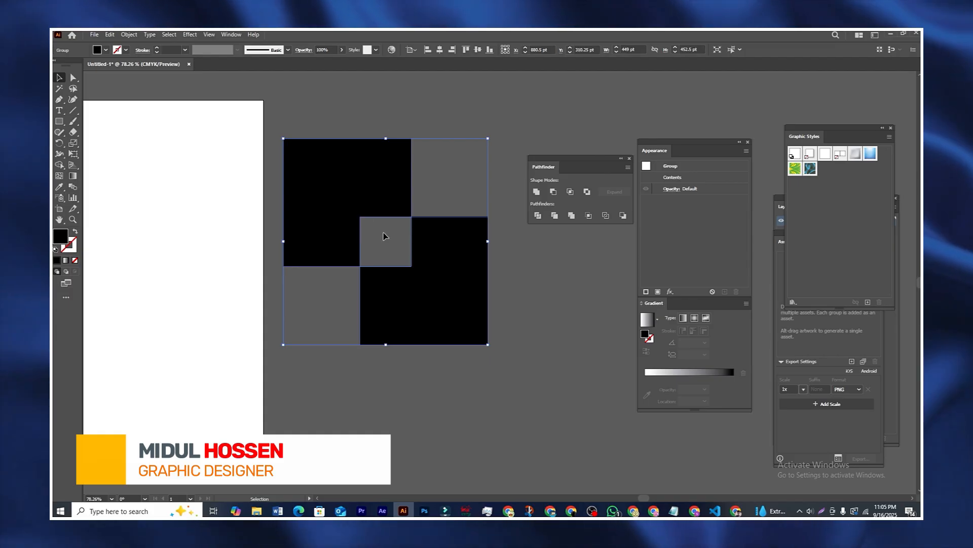
key(ctrl+z)
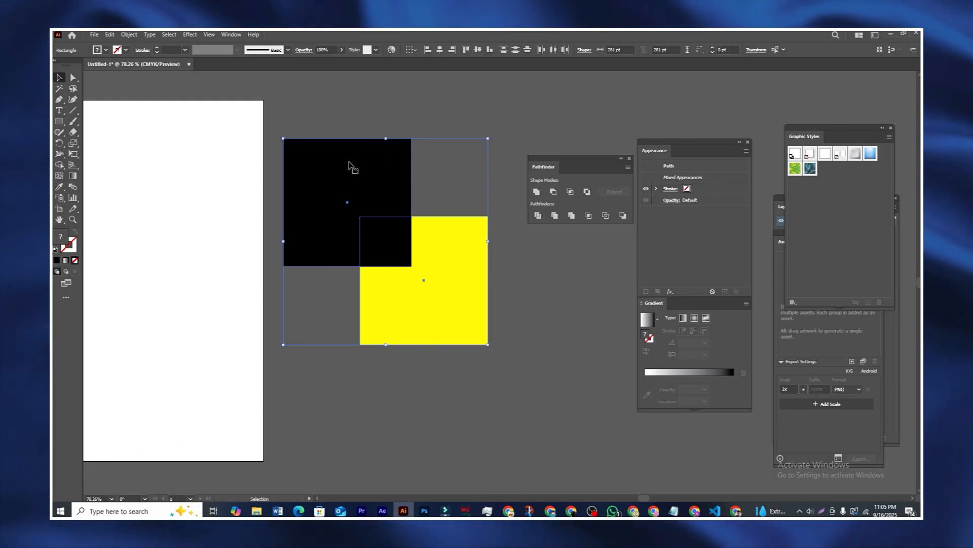
Step: Apply Pathfinder Divide to the overlapping squares and ungroup the pieces
click(539, 217)
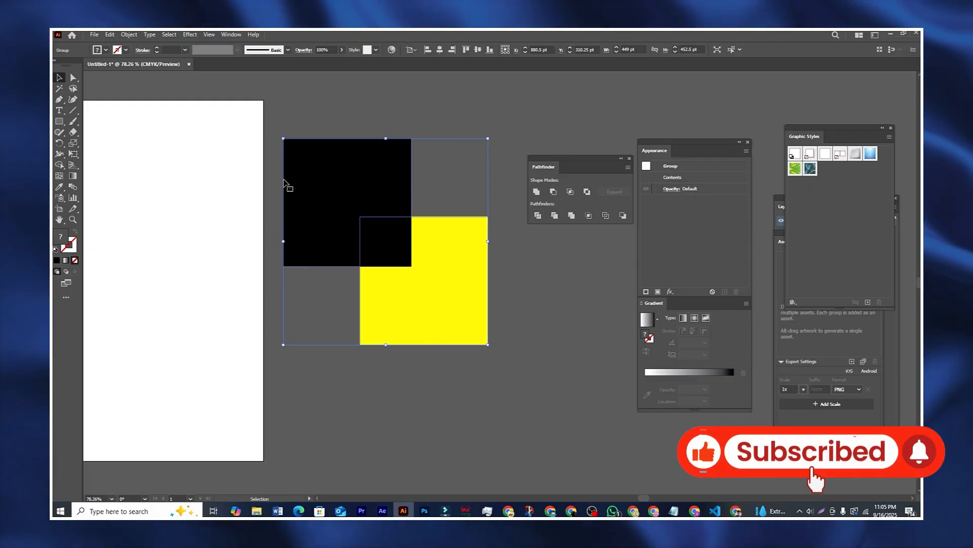
mouse_move(352, 209)
mouse_down()
mouse_move(326, 211)
mouse_move(354, 232)
mouse_move(365, 215)
mouse_move(354, 181)
mouse_move(358, 202)
mouse_move(350, 204)
mouse_move(361, 206)
mouse_up()
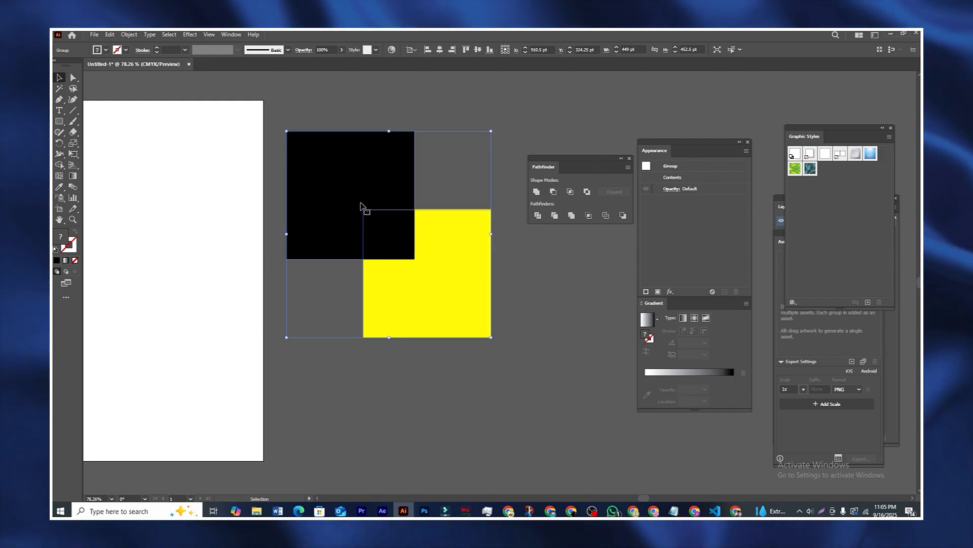
right_click(359, 176)
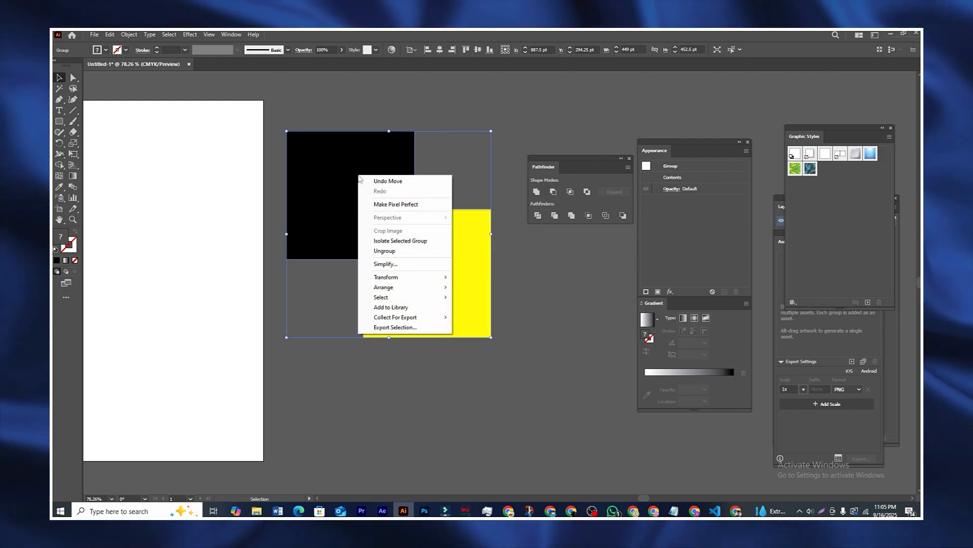
click(394, 252)
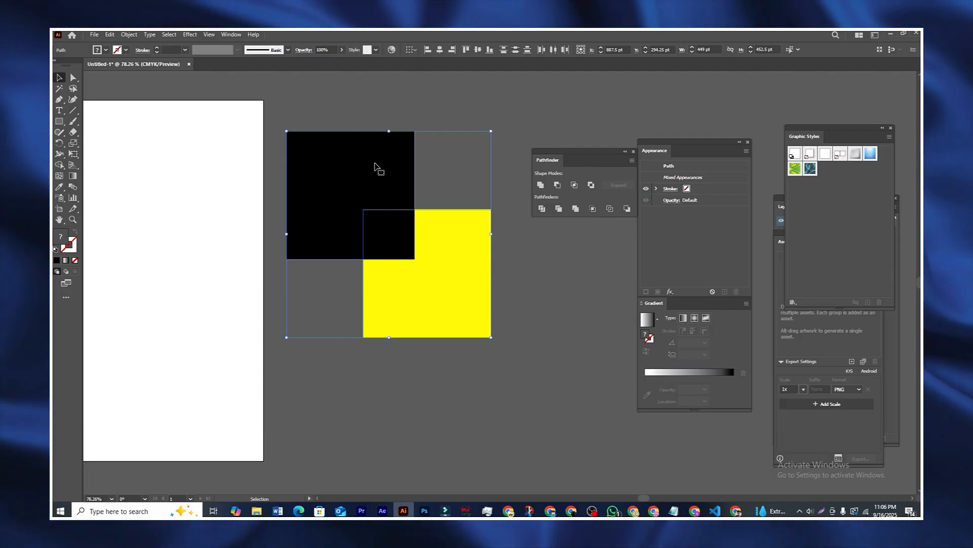
Step: Drag the two L-shaped pieces and the small black square apart, then undo the moves
click(370, 94)
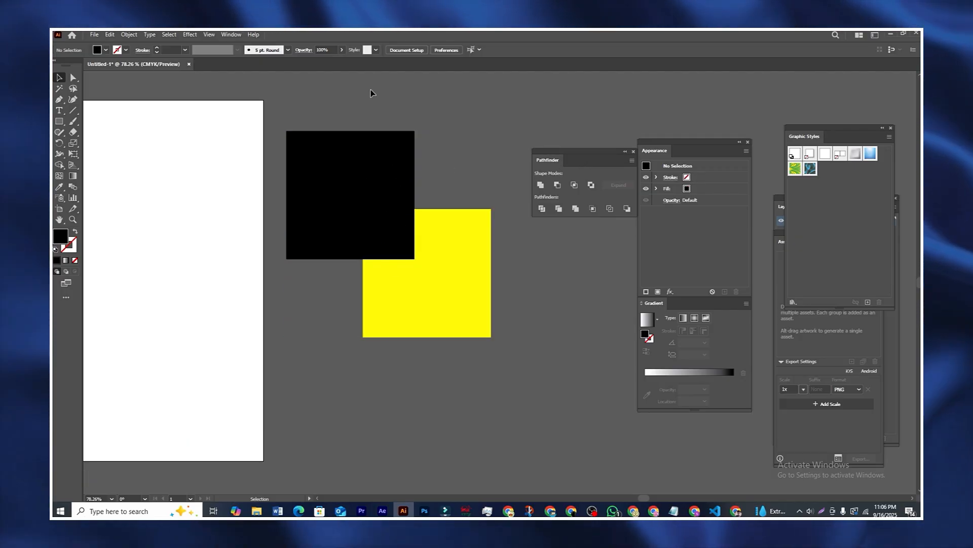
drag(367, 175, 361, 143)
drag(439, 264, 499, 316)
drag(393, 246, 373, 321)
click(405, 251)
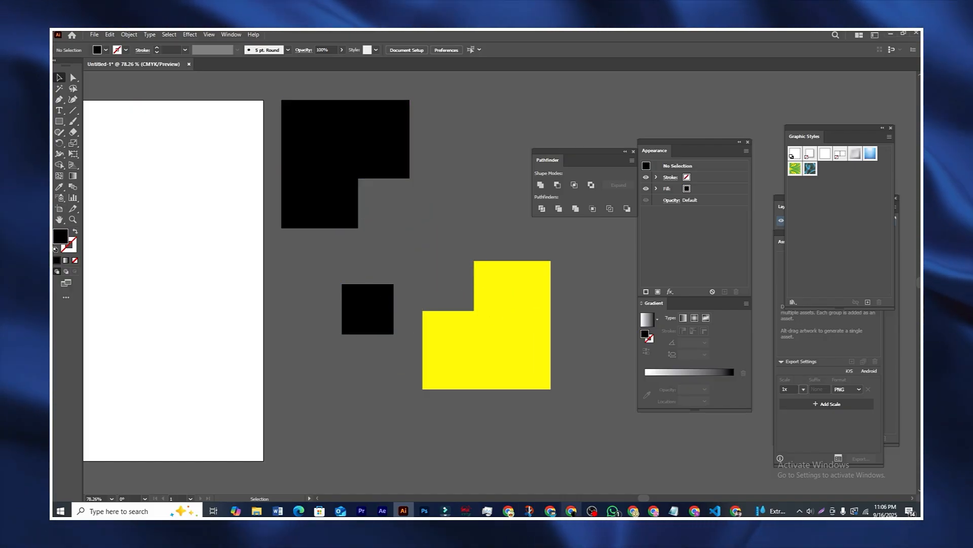
key(ctrl+z)
key(ctrl+z)
key(ctrl+z)
key(a)
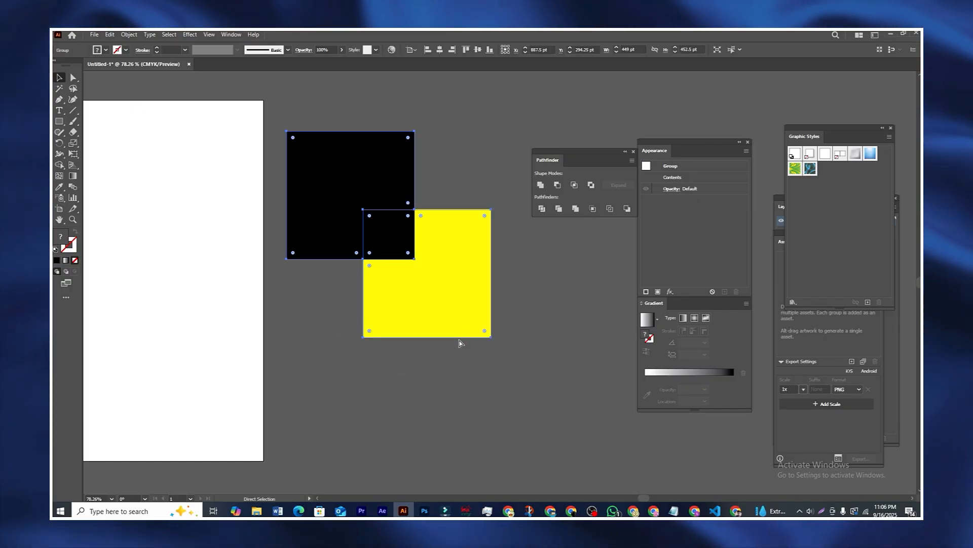
Step: Delete the divided squares with the Selection tool active
click(481, 393)
drag(454, 293, 449, 326)
key(v)
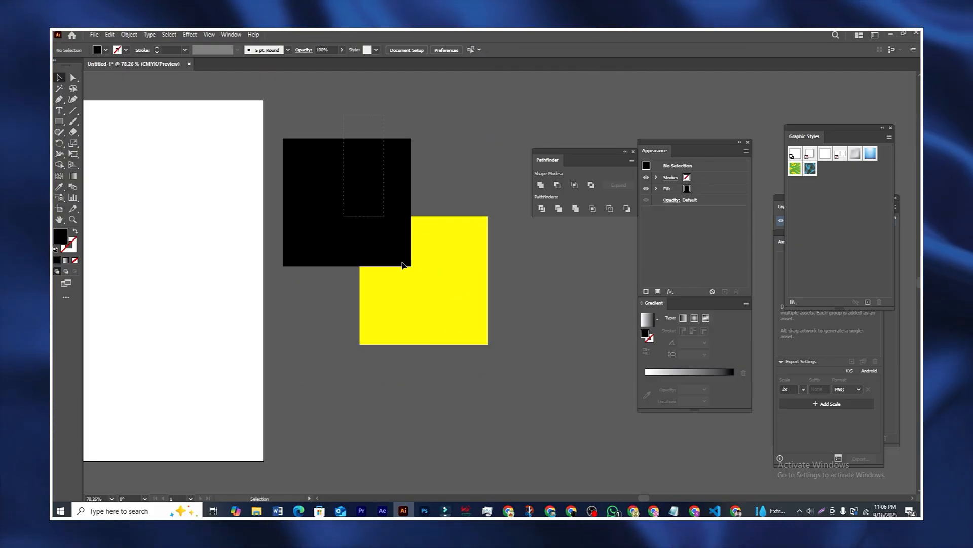
key(Delete)
Step: Draw a black square and an overlapping 436 pt yellow square beside the artboard
key(m)
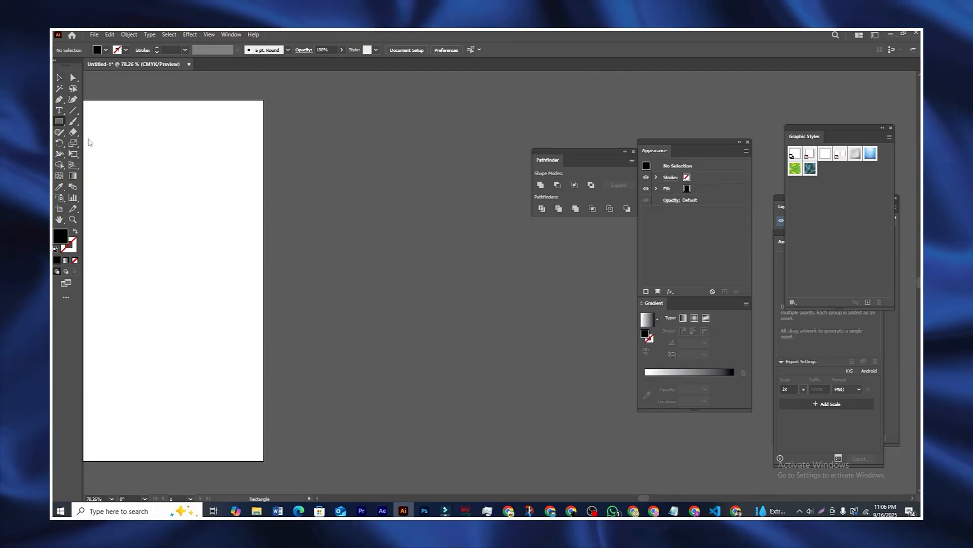
mouse_move(285, 178)
mouse_down()
mouse_move(350, 274)
mouse_move(417, 317)
mouse_up()
drag(453, 240, 493, 280)
drag(455, 316, 295, 438)
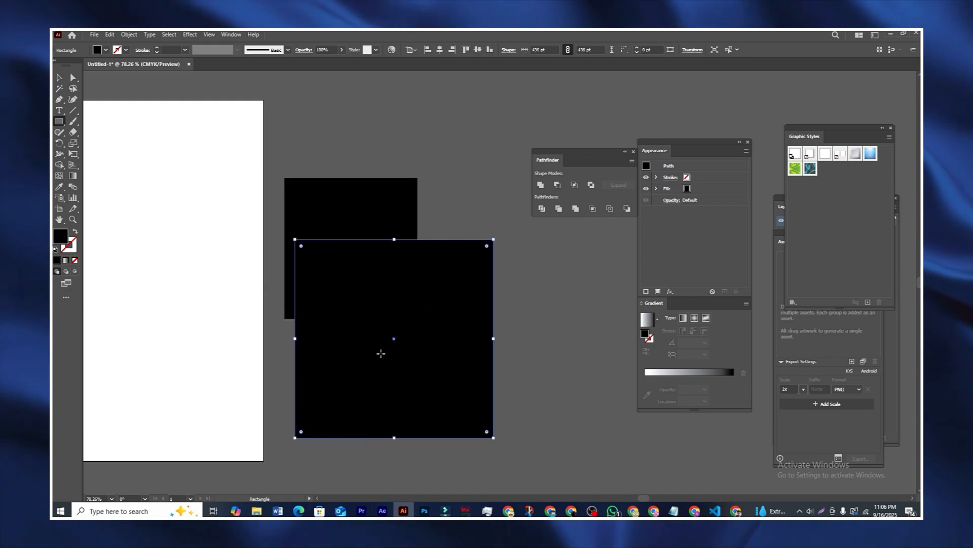
click(106, 49)
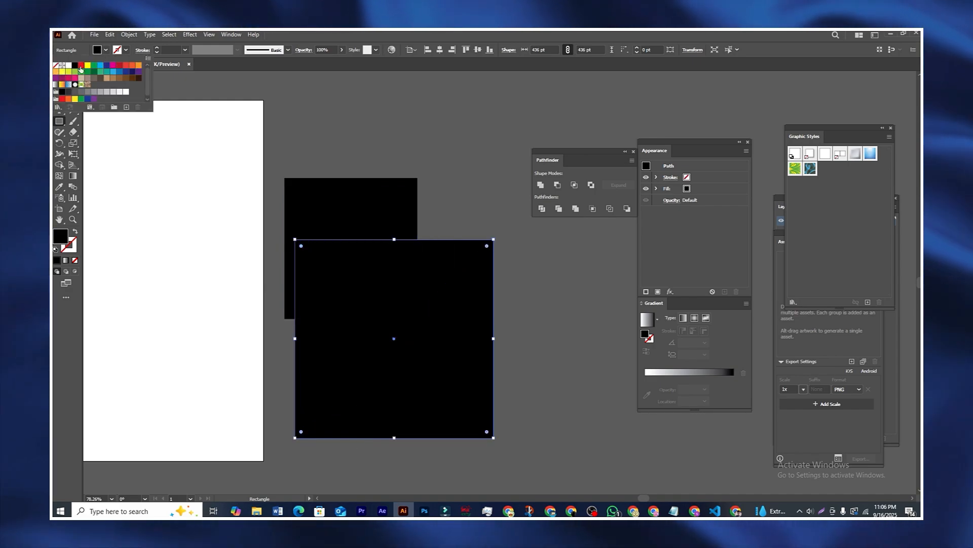
click(88, 66)
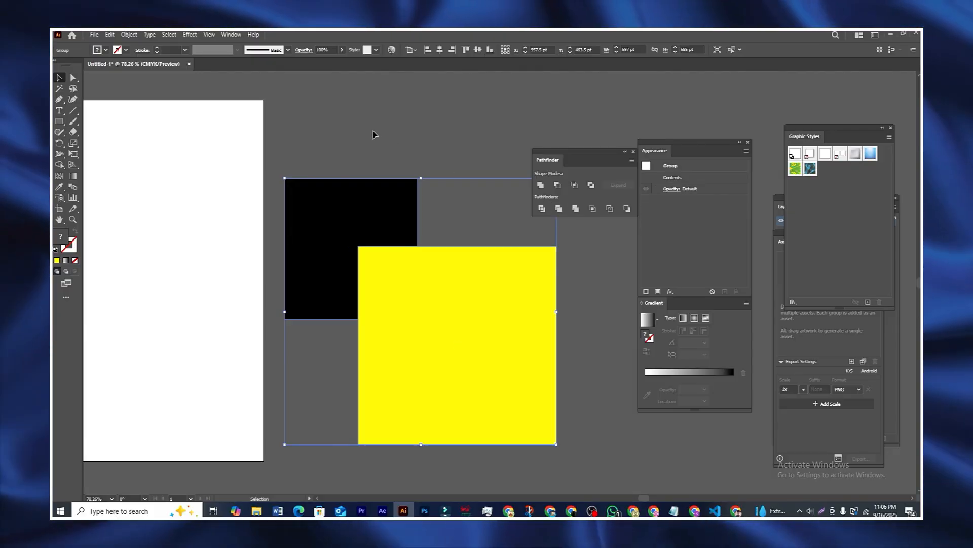
Step: Ungroup the shapes, pull the yellow square and black L-shape apart, then undo
right_click(408, 280)
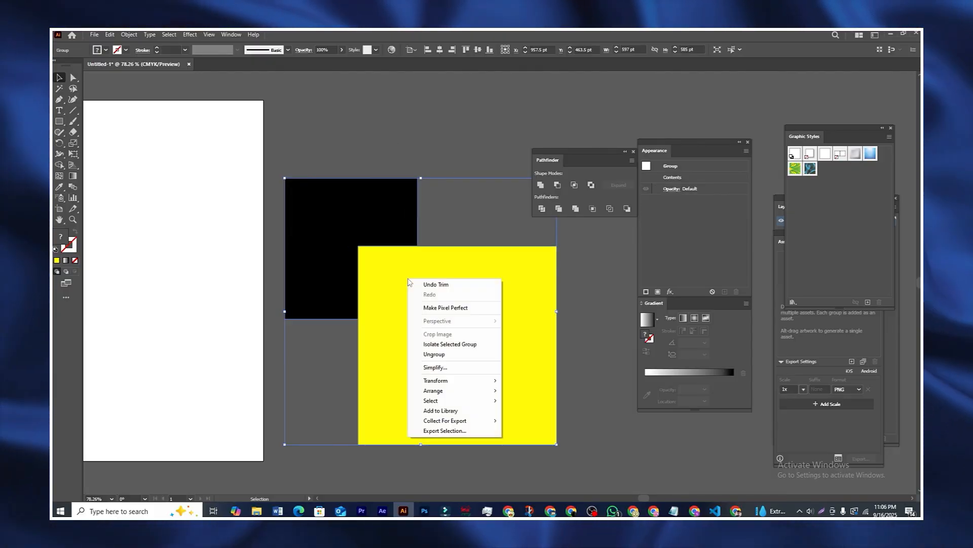
click(435, 354)
click(411, 149)
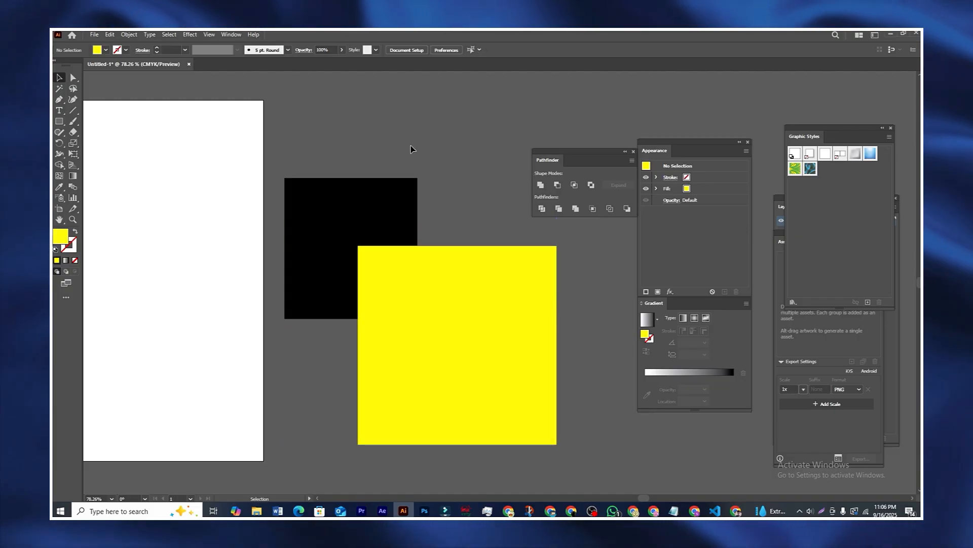
drag(419, 288, 482, 341)
drag(361, 202, 367, 160)
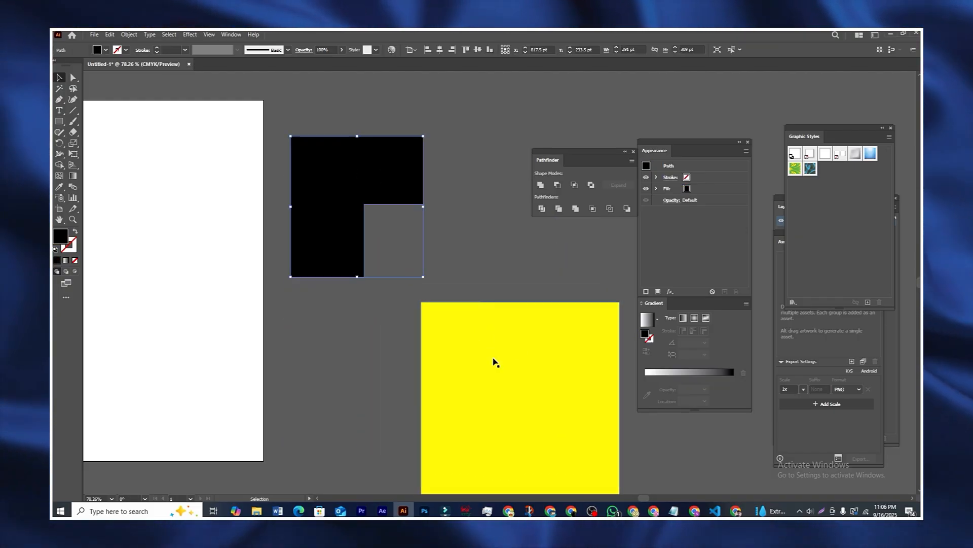
drag(499, 366, 488, 326)
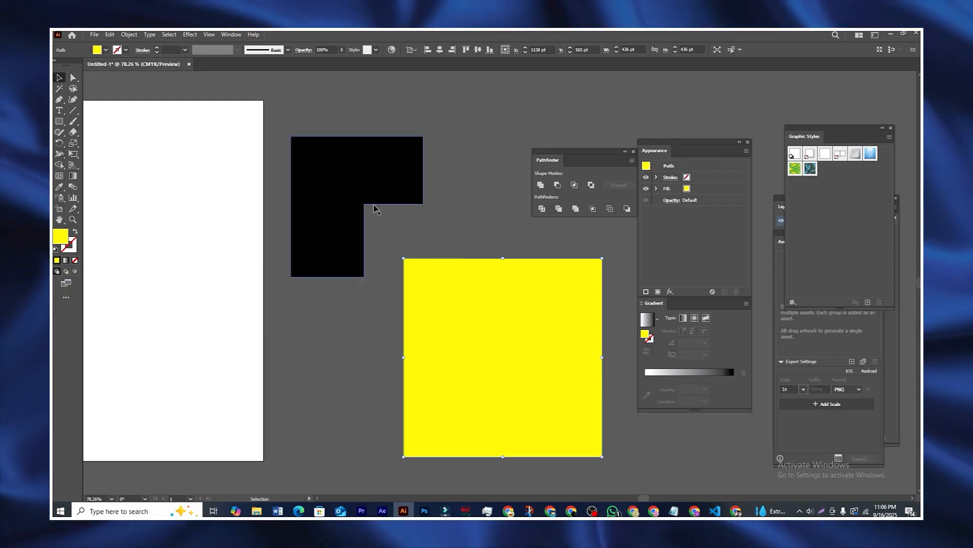
drag(341, 214, 342, 182)
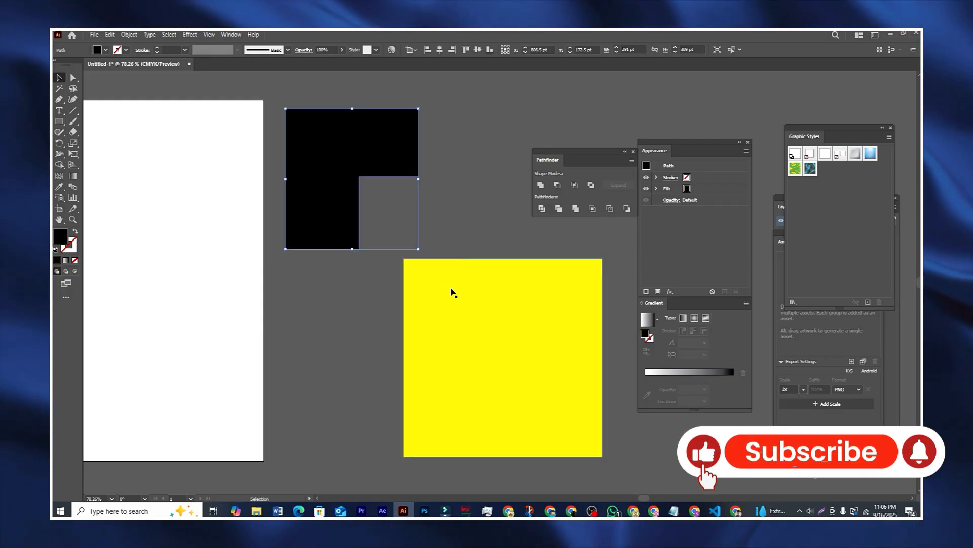
drag(452, 289, 445, 274)
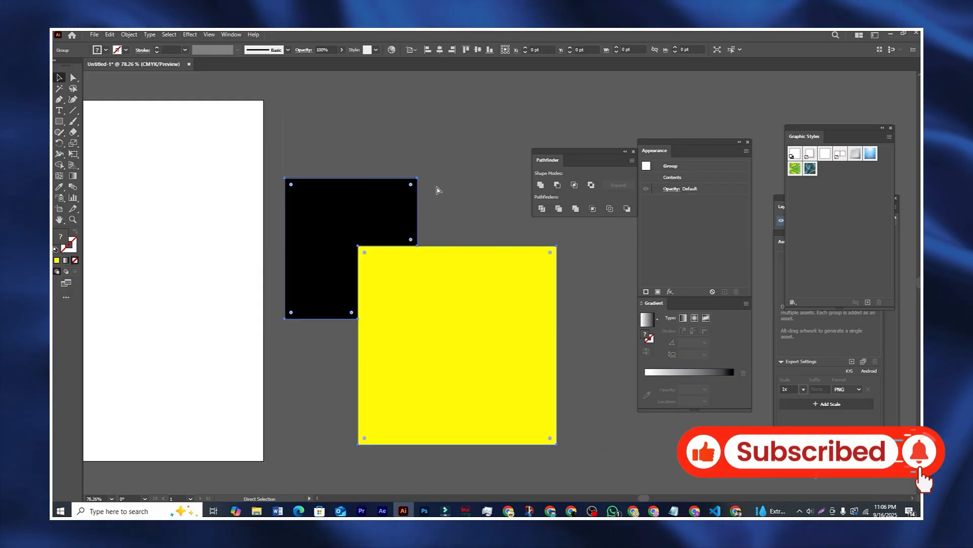
key(ctrl+z)
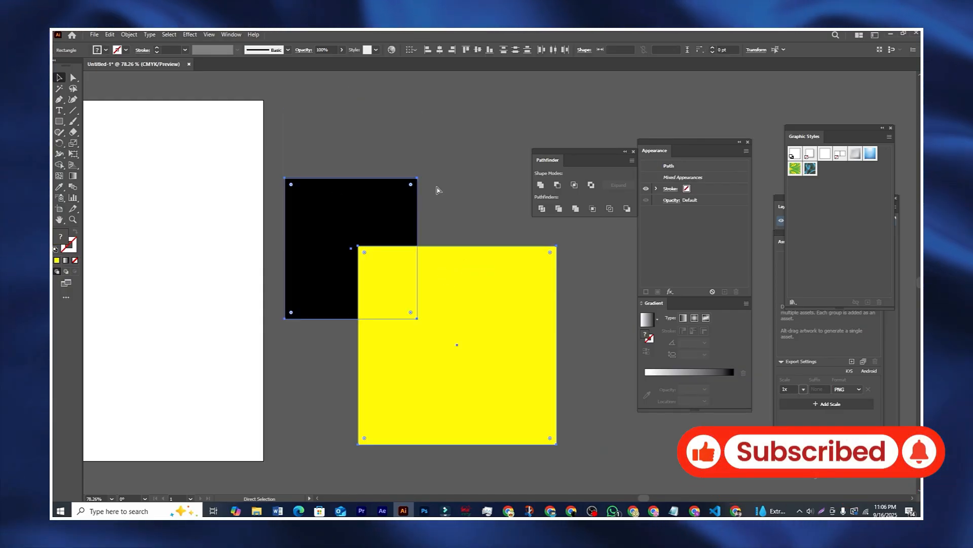
Step: Select both squares together and apply Pathfinder Merge
click(440, 190)
mouse_move(357, 228)
mouse_down()
mouse_move(363, 185)
mouse_move(359, 223)
mouse_up()
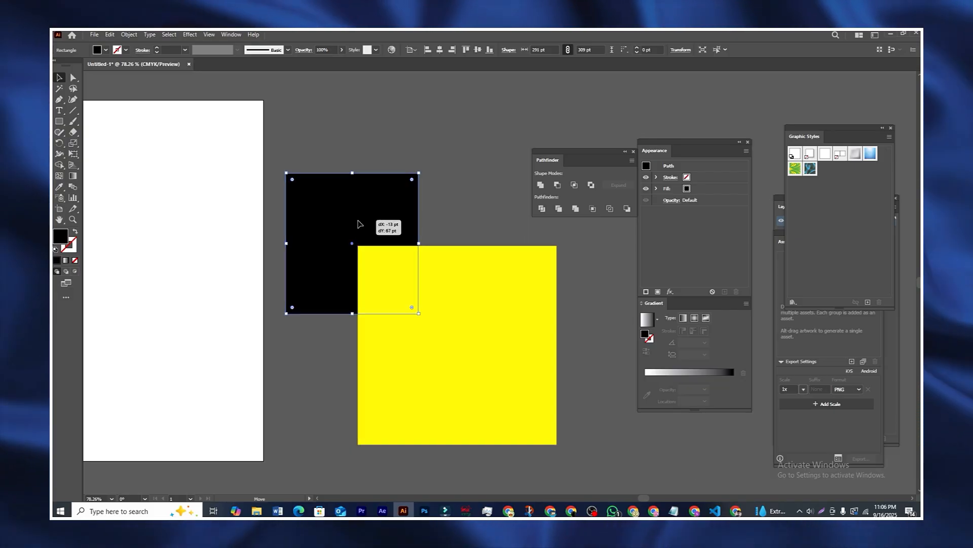
shift+click(449, 308)
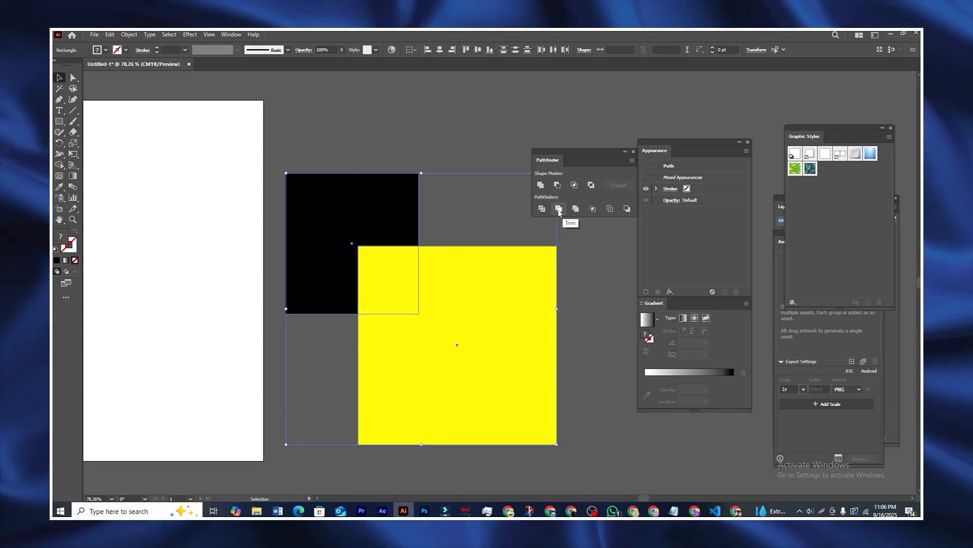
click(575, 209)
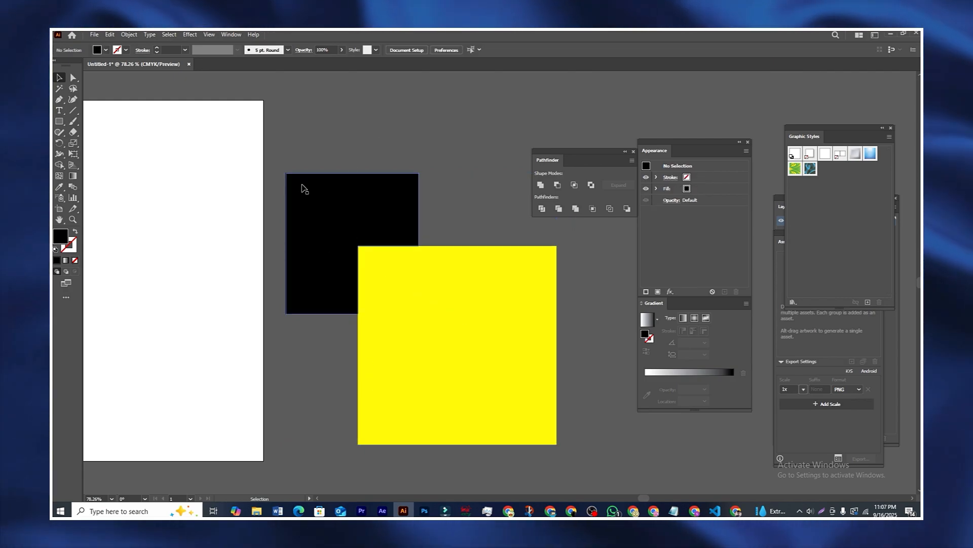
drag(480, 359, 500, 334)
click(439, 141)
Step: Ungroup the merged result and try separating the pieces, then undo the moves
drag(380, 138, 499, 341)
right_click(462, 280)
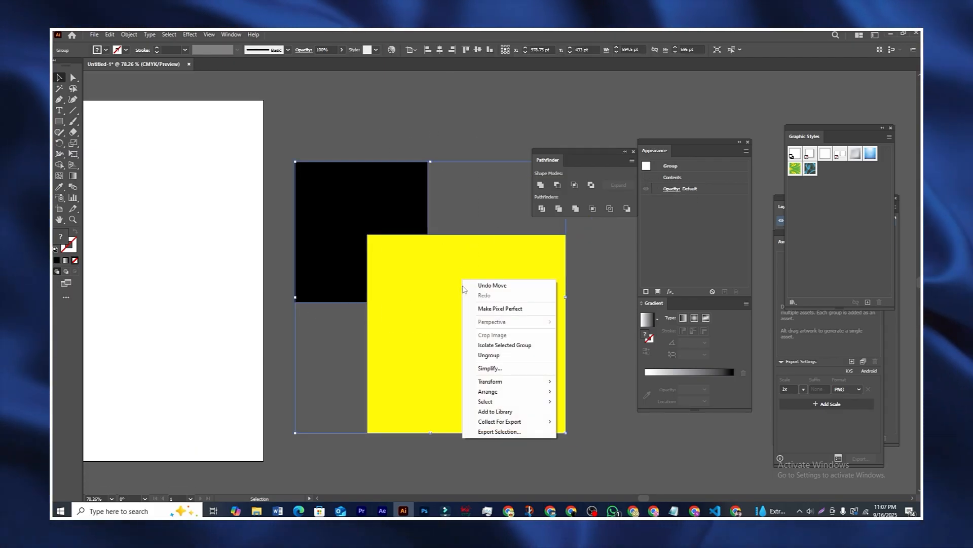
click(489, 355)
drag(462, 311, 467, 334)
click(415, 145)
drag(443, 301, 482, 326)
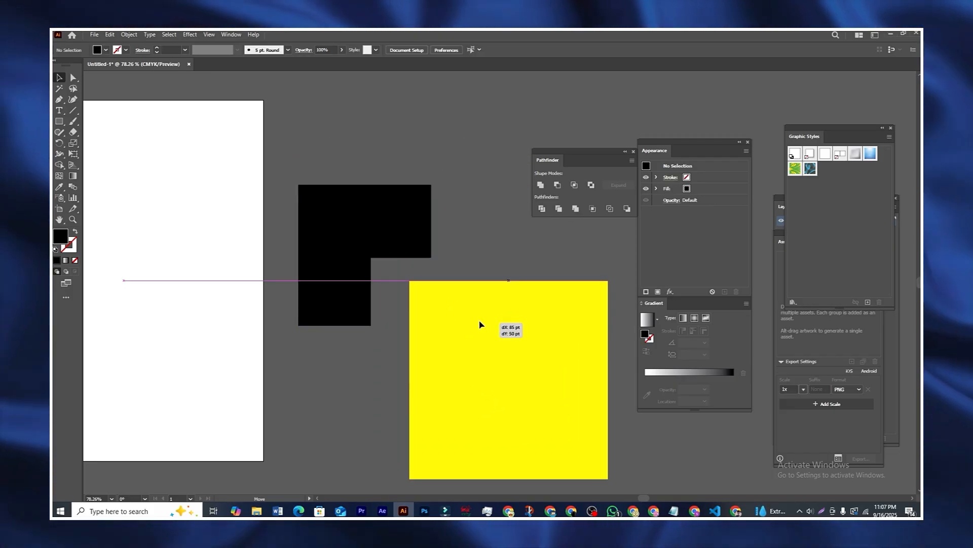
drag(380, 224, 370, 174)
drag(463, 329, 448, 259)
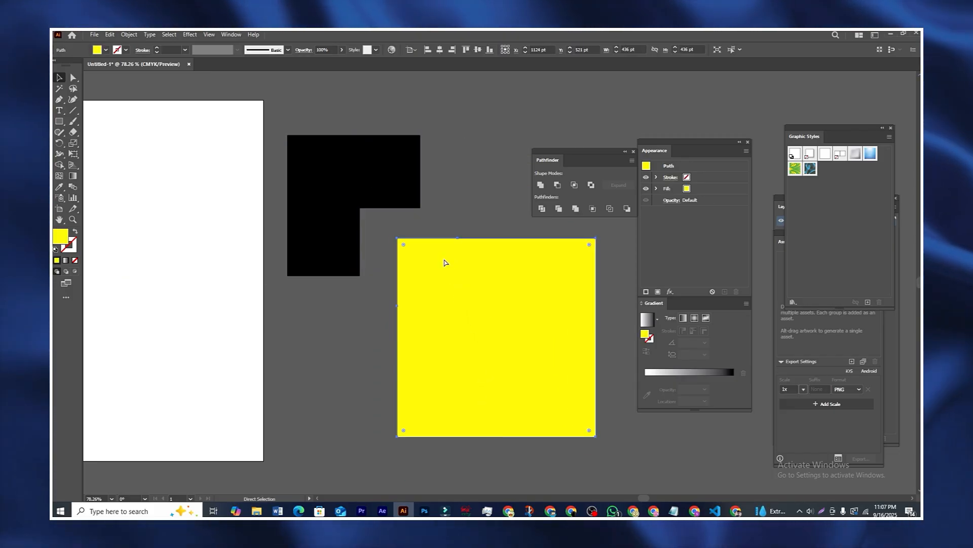
key(ctrl+z)
key(ctrl+z)
key(ctrl+z)
Step: Ungroup again and set the yellow square down-right, apart from the black L-shape
drag(370, 148, 450, 327)
drag(353, 120, 465, 310)
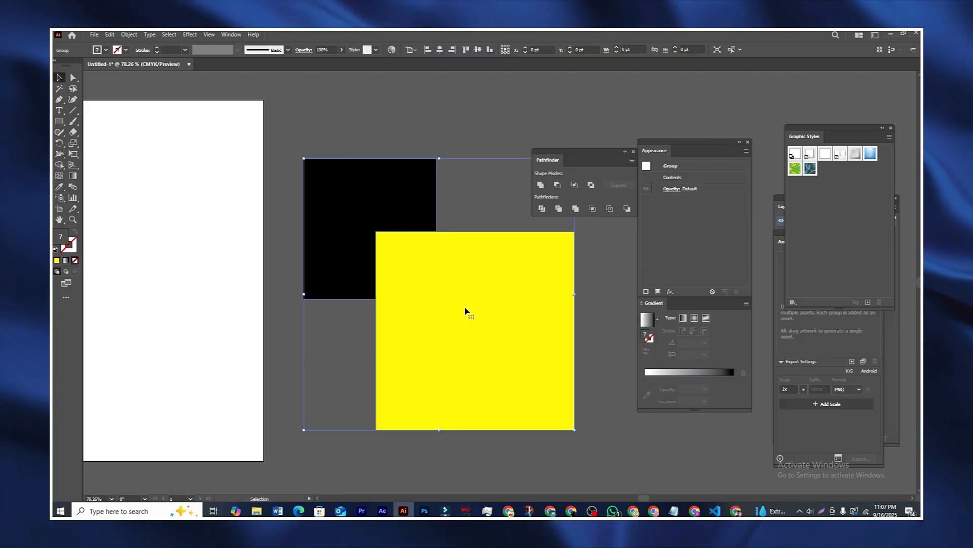
right_click(428, 251)
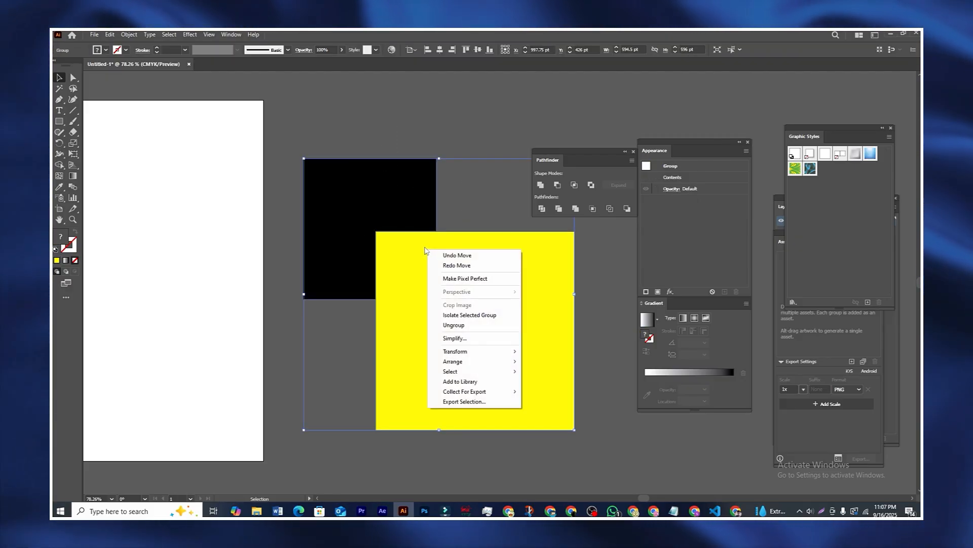
click(454, 325)
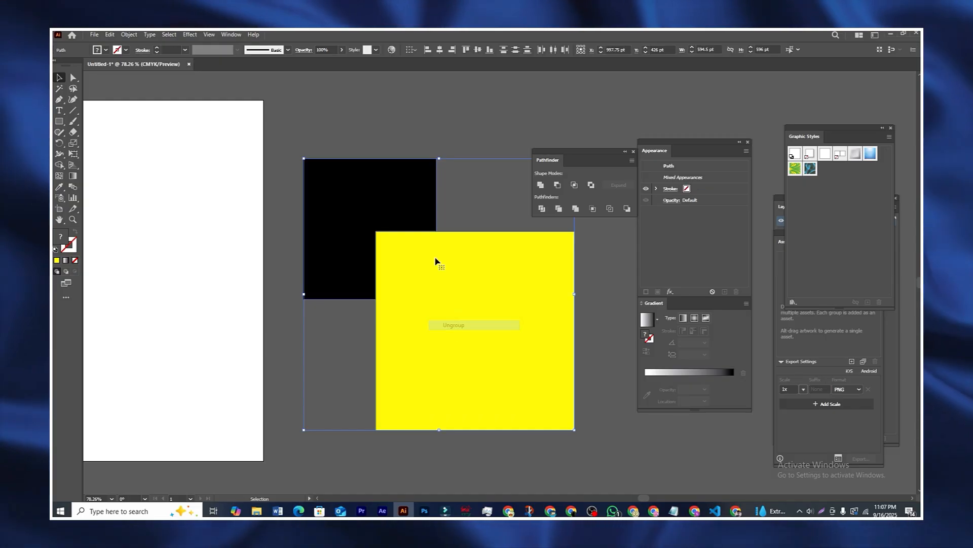
click(411, 149)
drag(437, 293, 480, 333)
drag(369, 169, 368, 180)
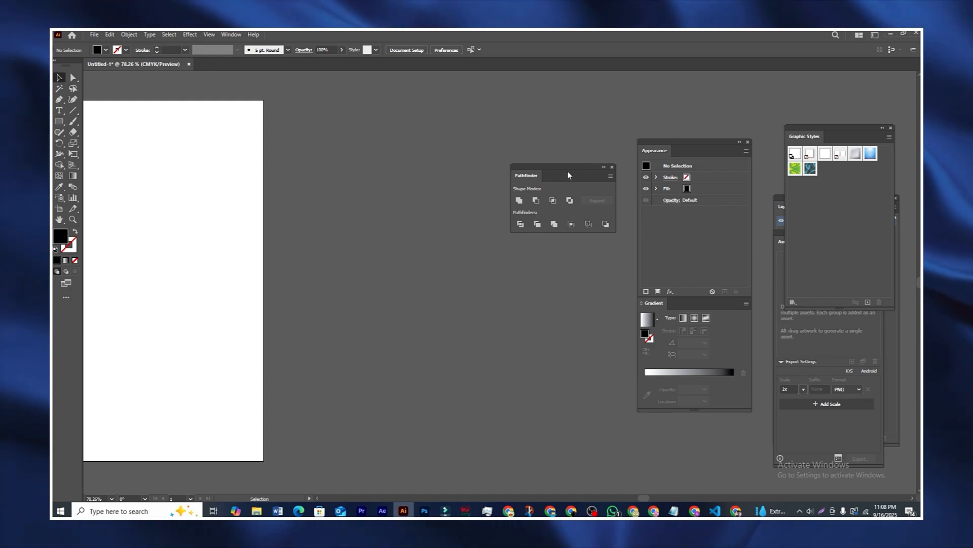
Step: Drag the Pathfinder panel back into its docked place and select the Shape Builder tool
drag(574, 170, 569, 163)
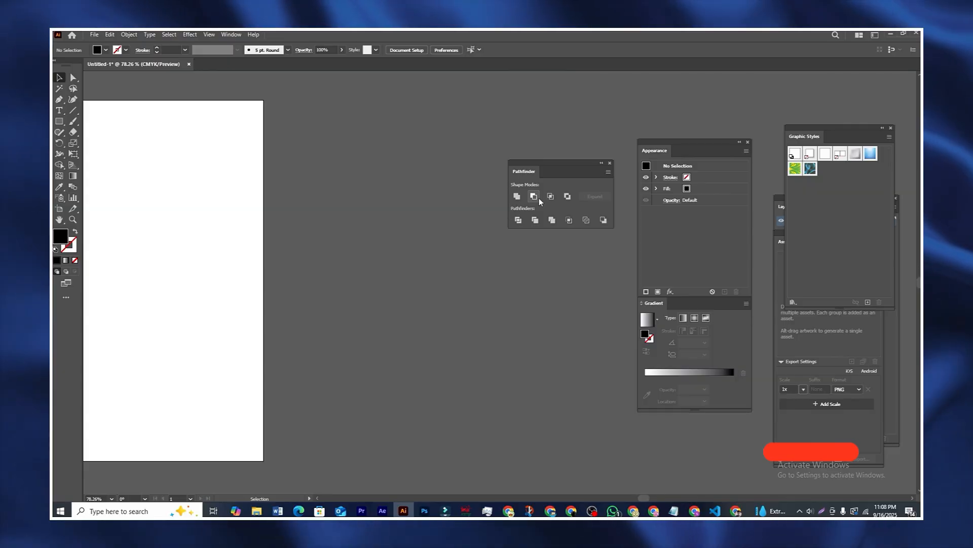
drag(558, 174, 580, 108)
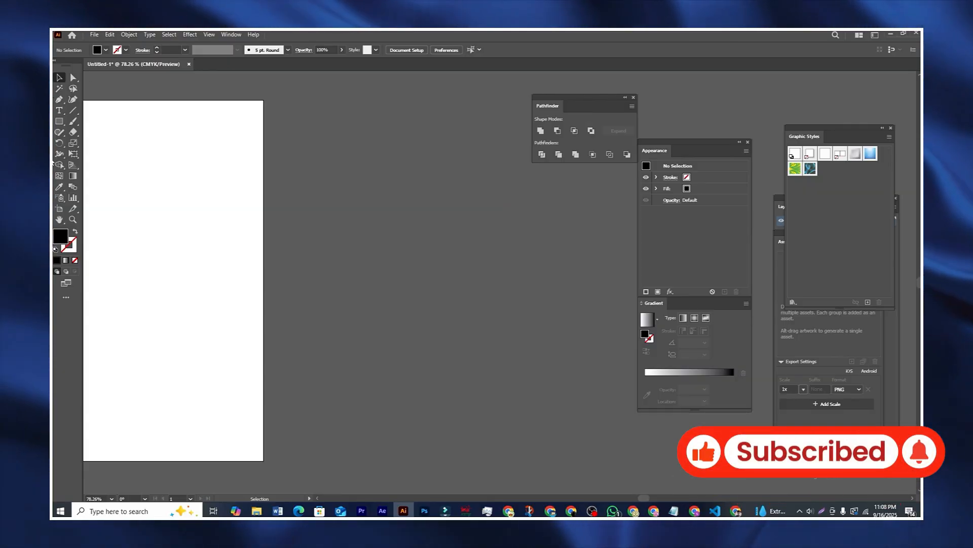
click(60, 166)
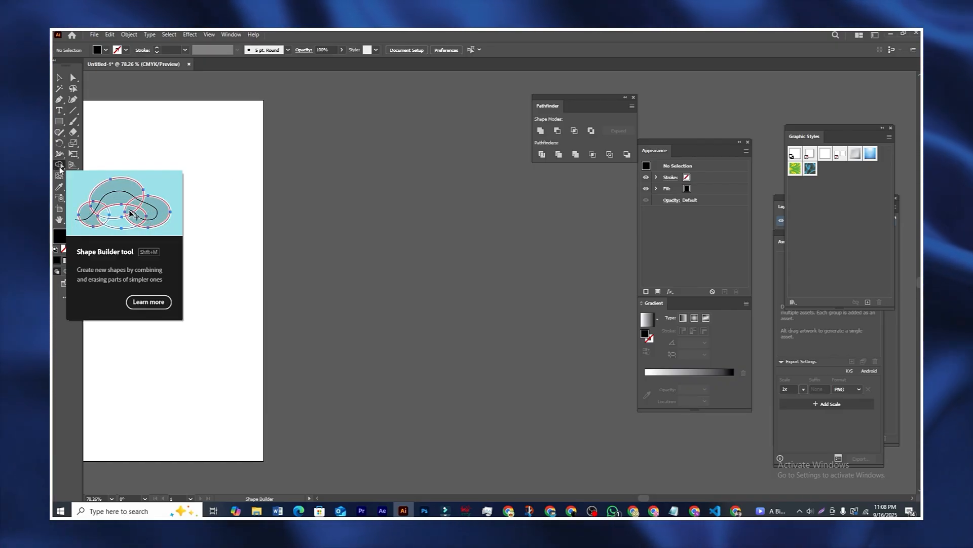
Step: Draw two overlapping black rectangles with the Rectangle tool and select both
click(59, 121)
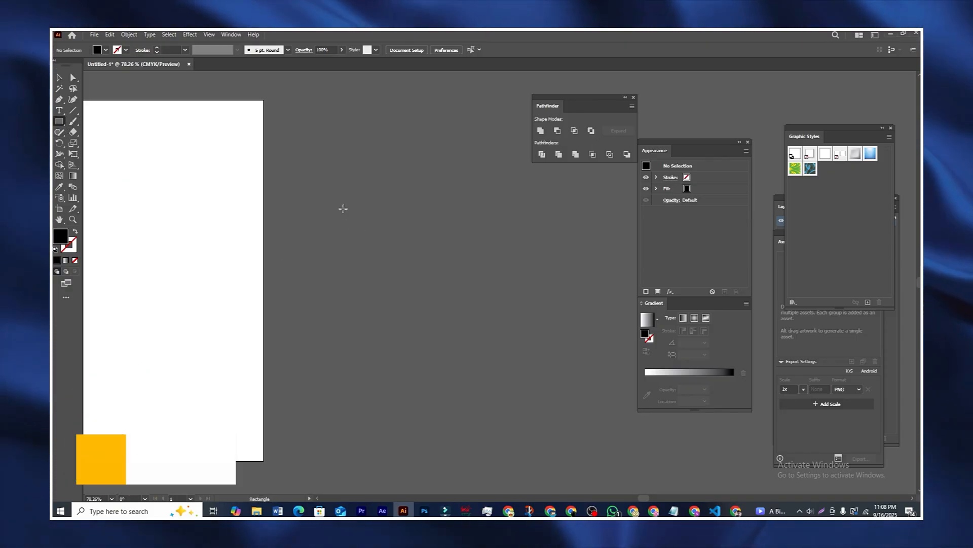
drag(343, 208, 461, 317)
drag(572, 262, 408, 380)
key(v)
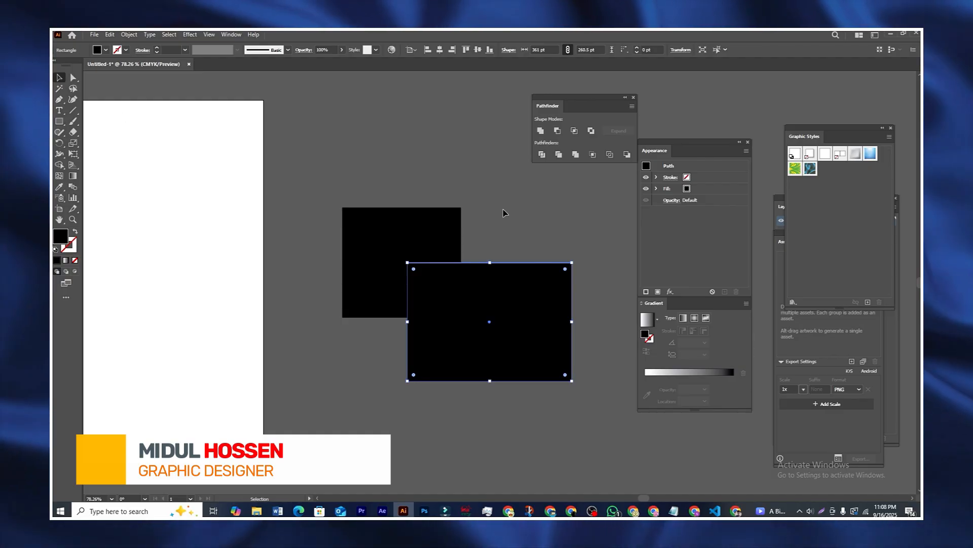
click(400, 147)
drag(452, 309, 576, 398)
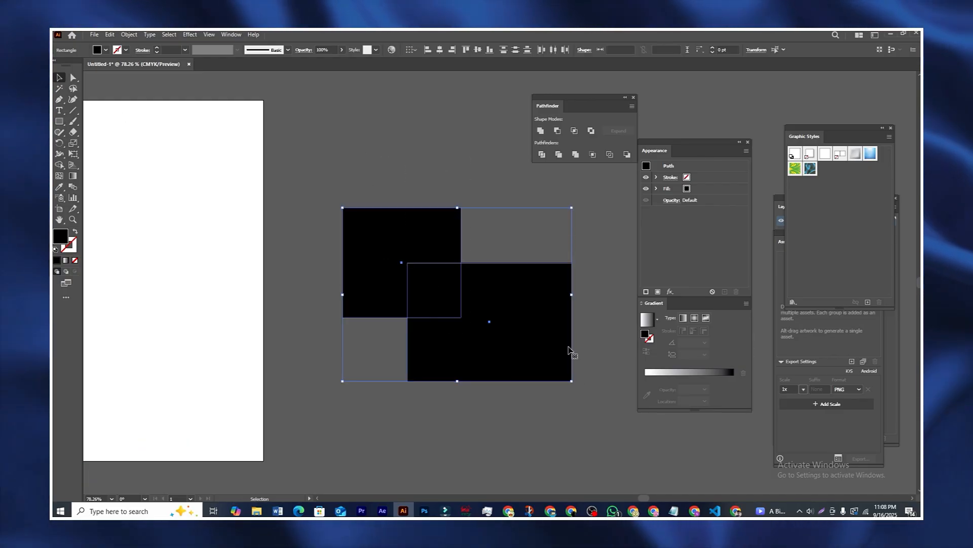
Step: Try Pathfinder Intersect and undo it, then apply the option that cuts out the overlap
click(573, 131)
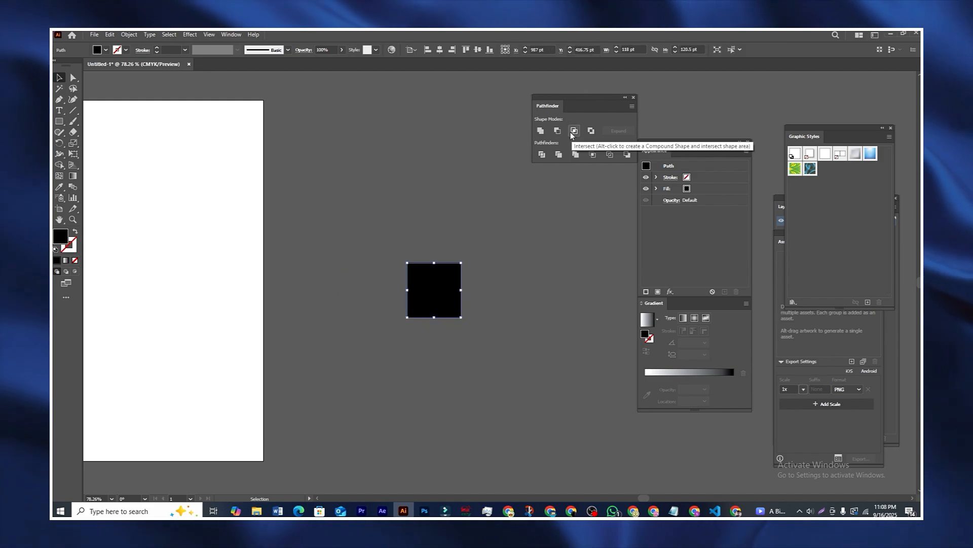
key(ctrl+z)
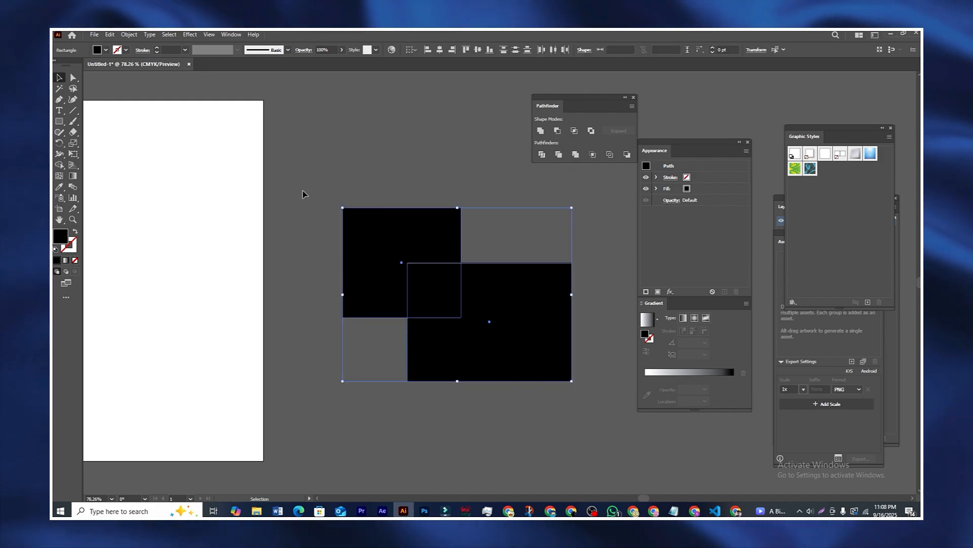
click(576, 155)
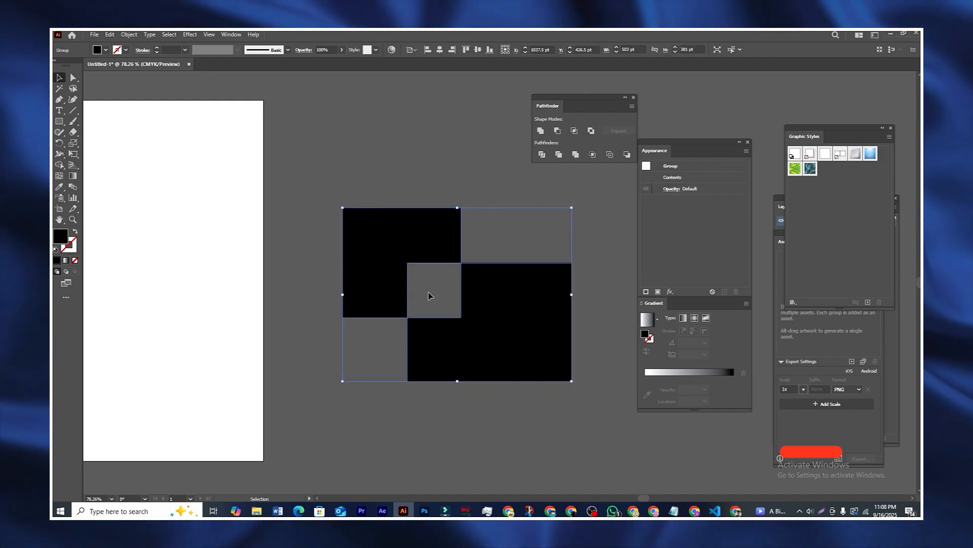
click(287, 177)
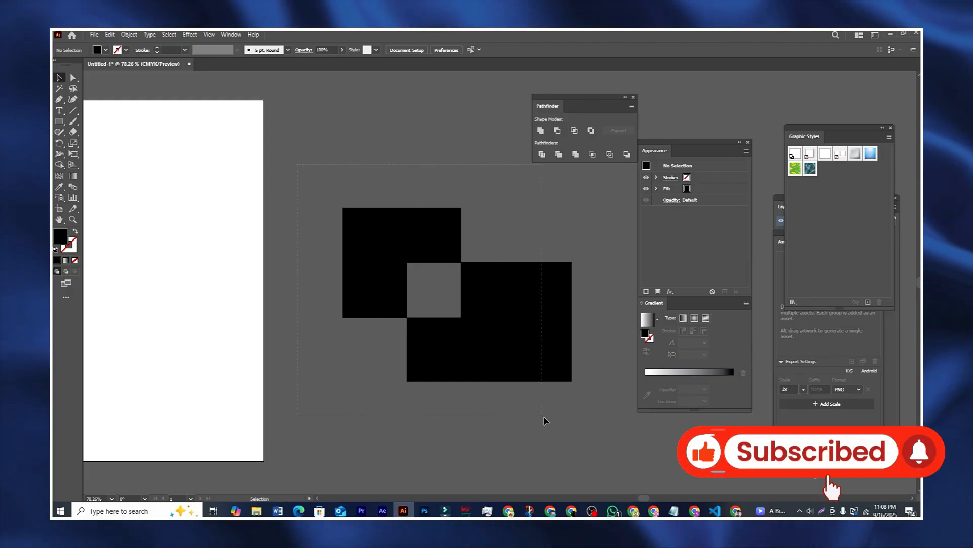
click(354, 241)
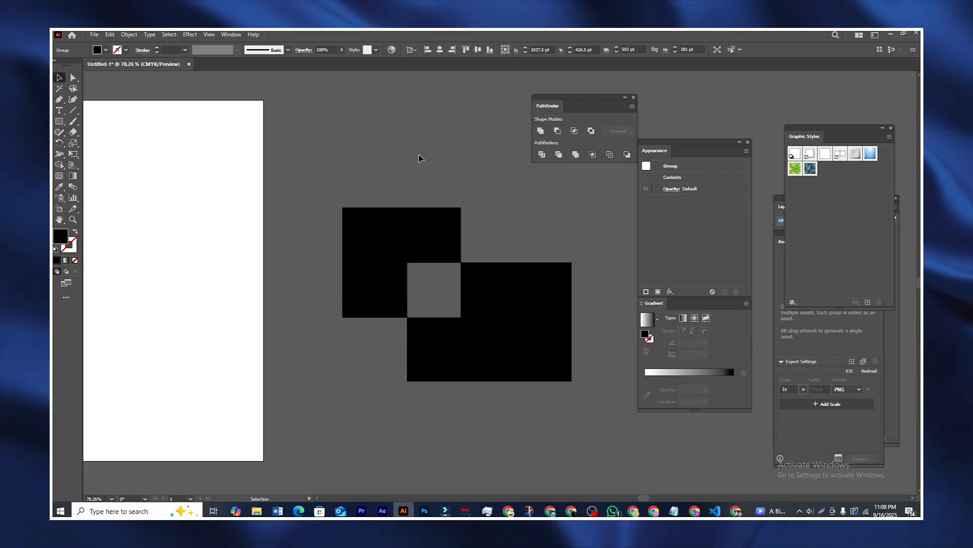
click(447, 284)
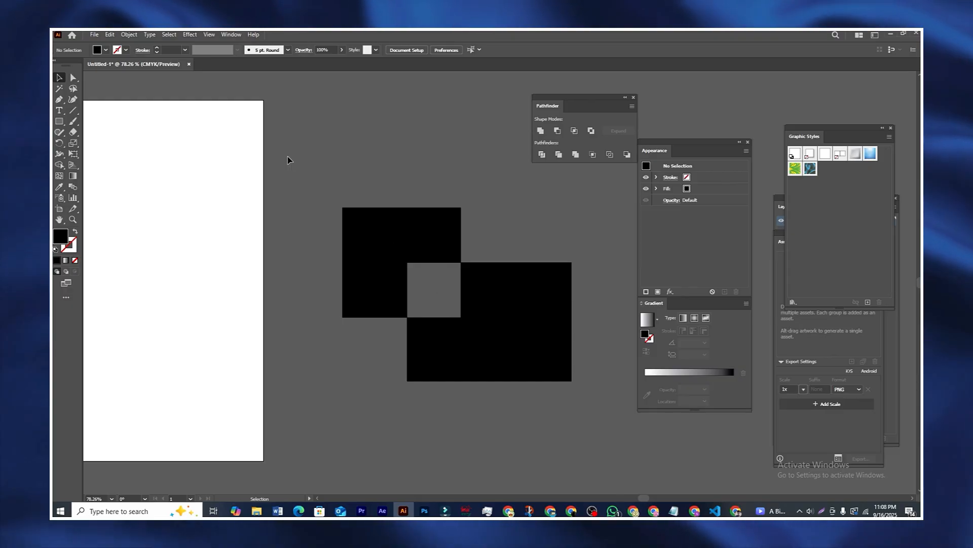
drag(420, 325, 528, 383)
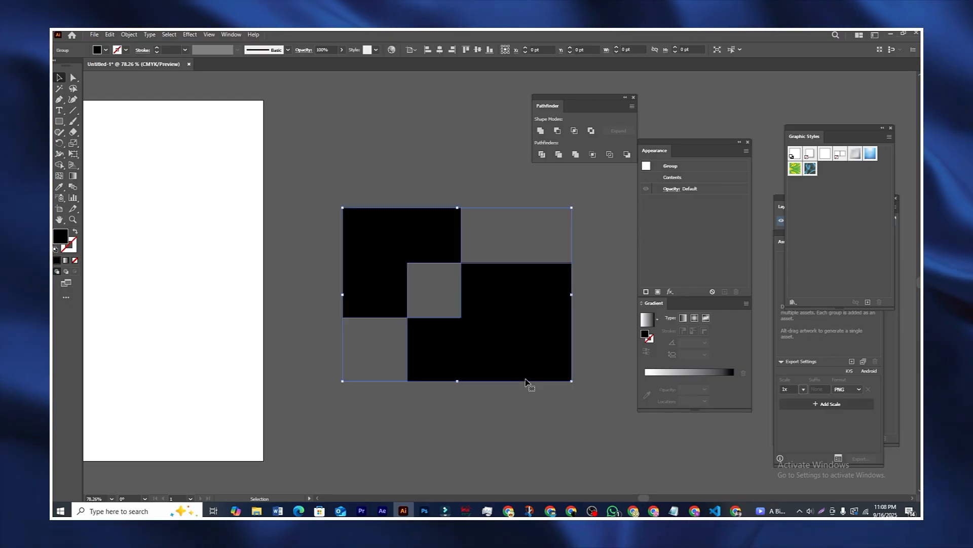
click(59, 166)
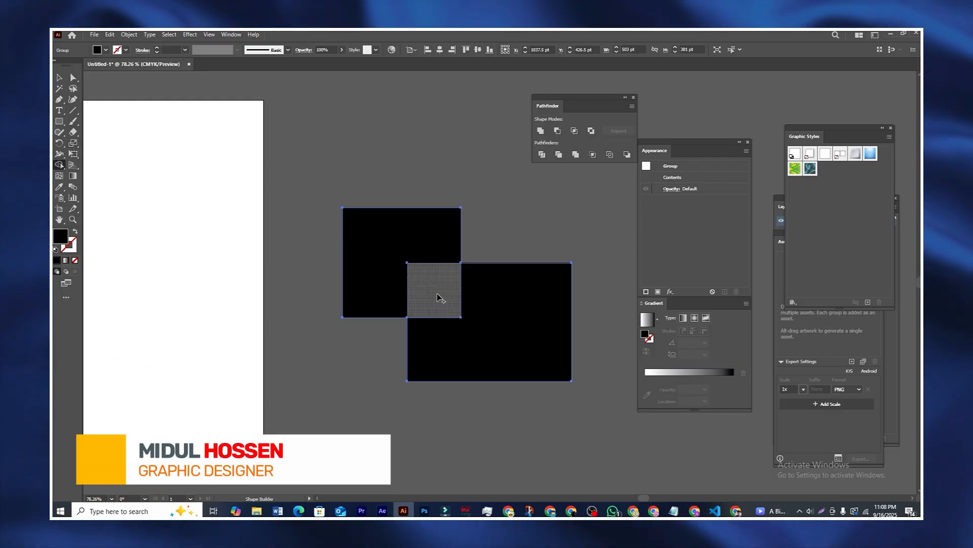
drag(416, 271, 441, 302)
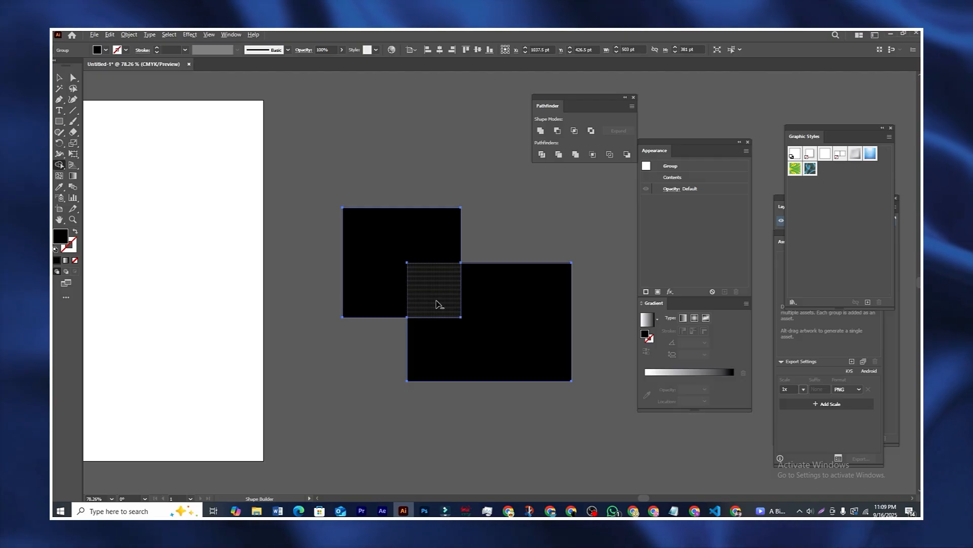
key(alt)
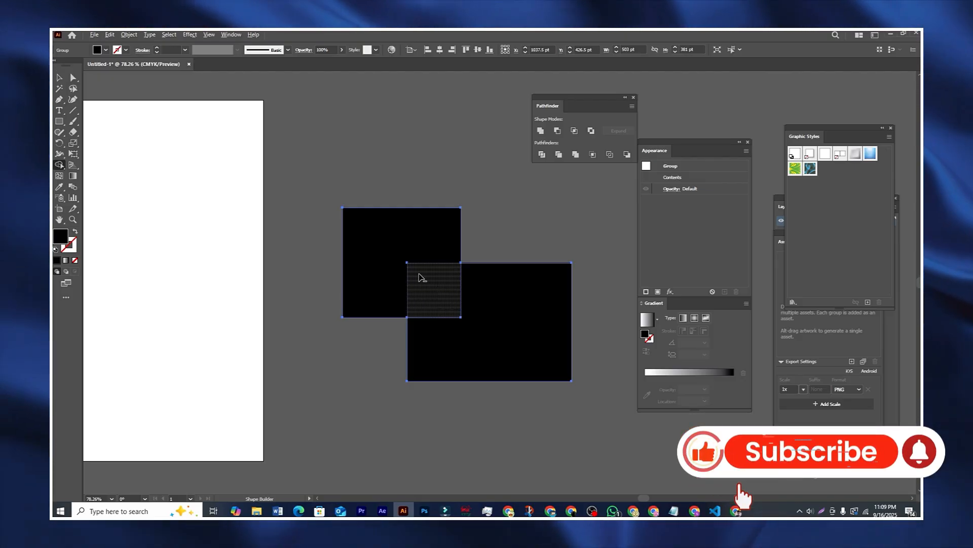
alt+click(441, 302)
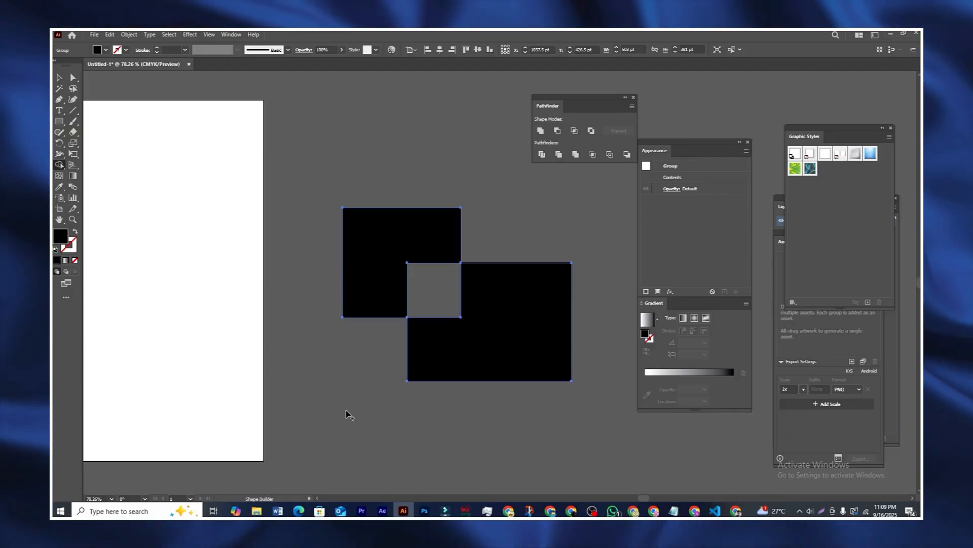
alt+click(382, 279)
key(Delete)
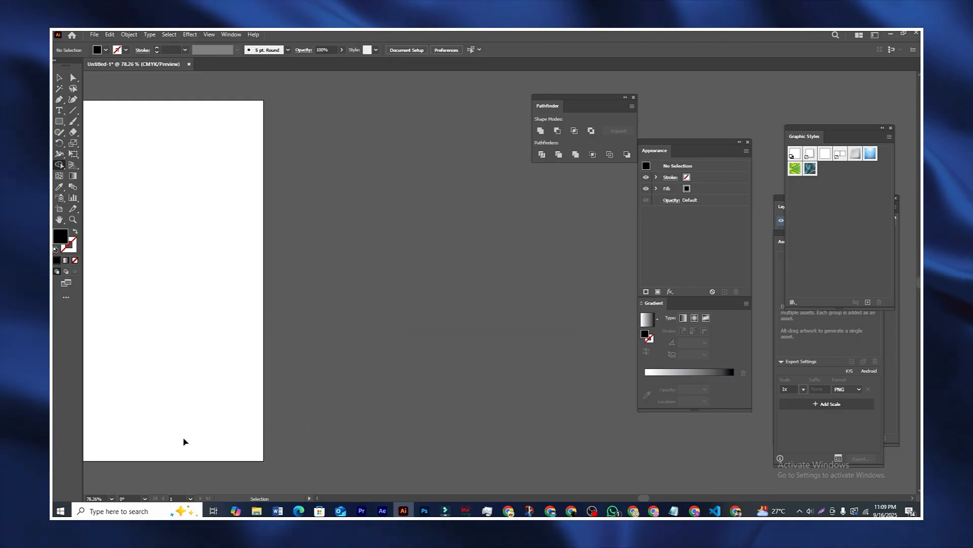
key(ctrl+z)
key(ctrl+z)
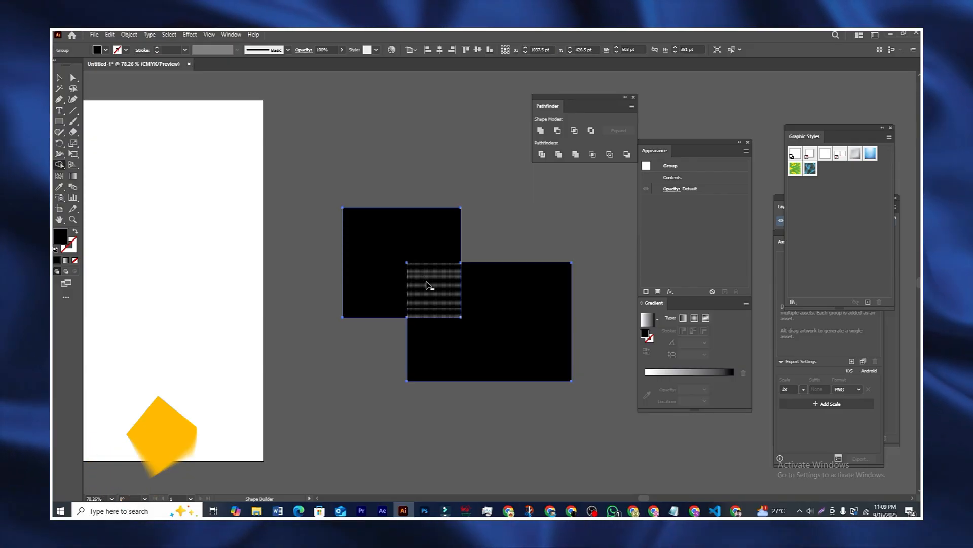
alt+click(437, 310)
click(61, 77)
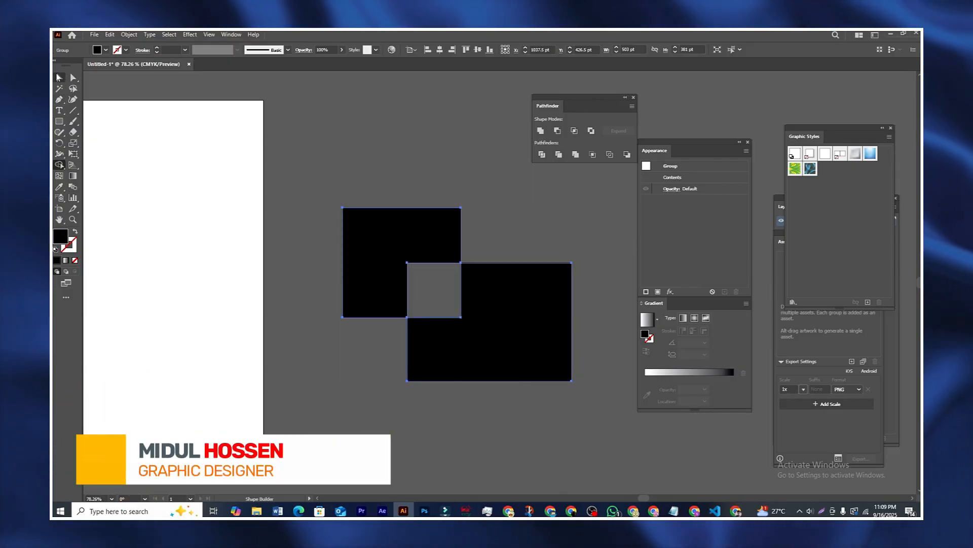
drag(370, 181, 441, 348)
Step: Reposition the black rectangle group, scale it to about 394 × 297 px, then deselect
click(599, 341)
click(524, 395)
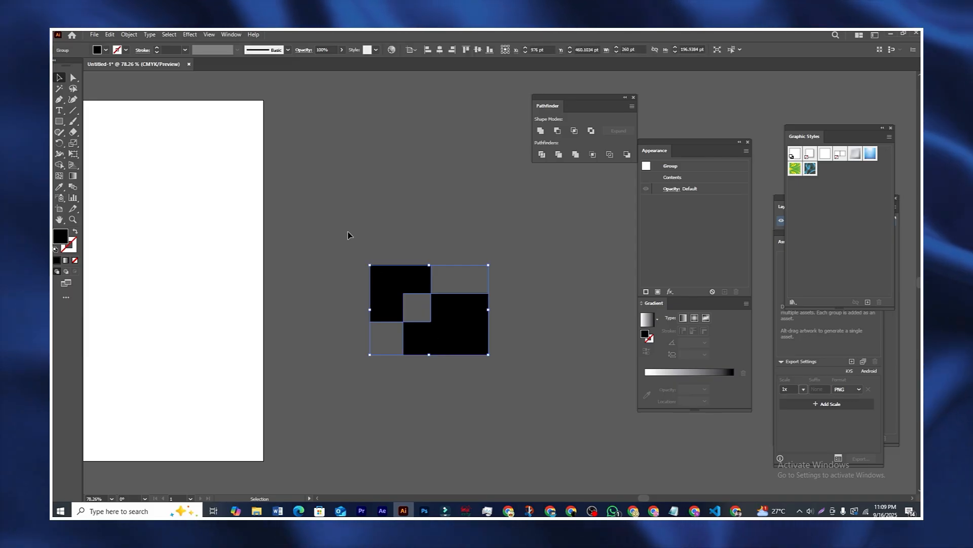
drag(337, 237, 495, 391)
drag(487, 353, 493, 340)
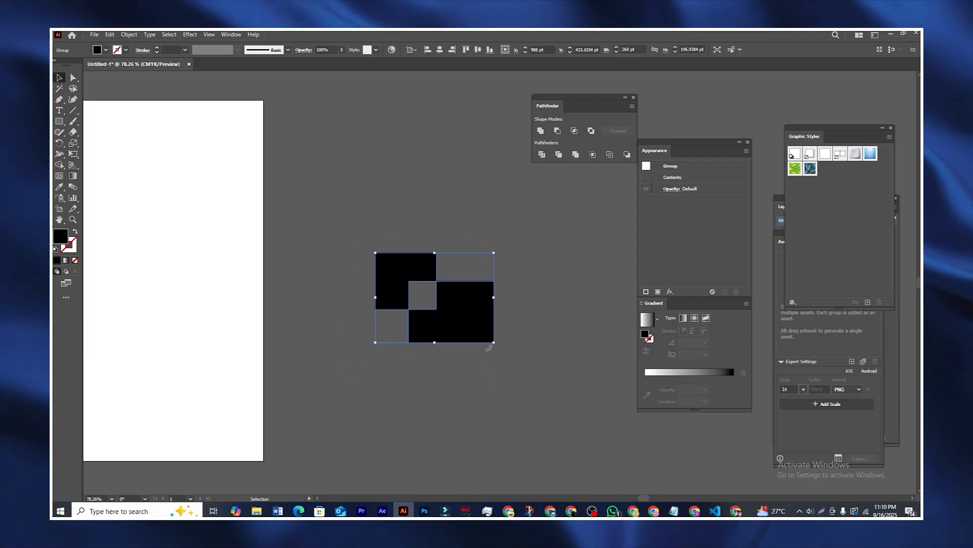
drag(493, 342, 545, 384)
click(400, 177)
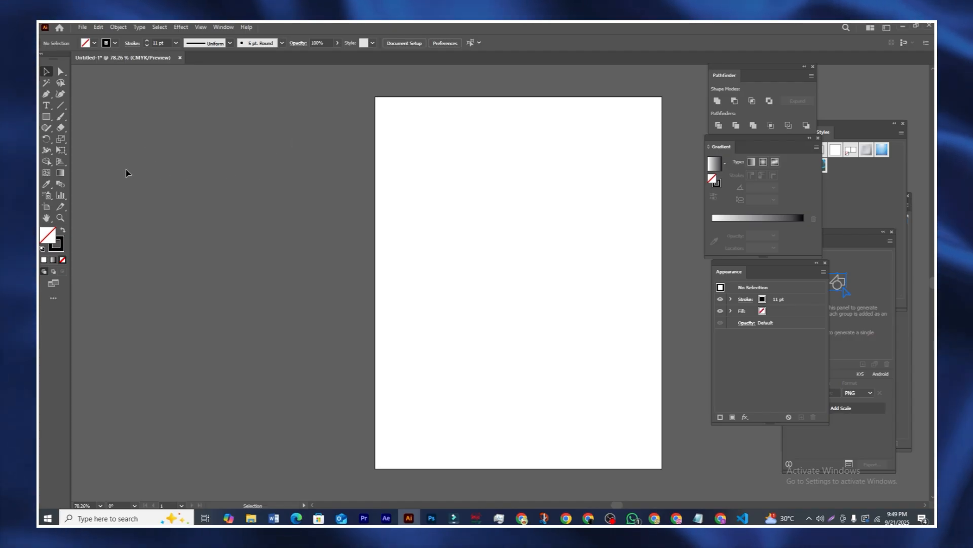
Step: Place a new Lorem ipsum text object and scale it up onto the artboard
click(46, 105)
click(309, 245)
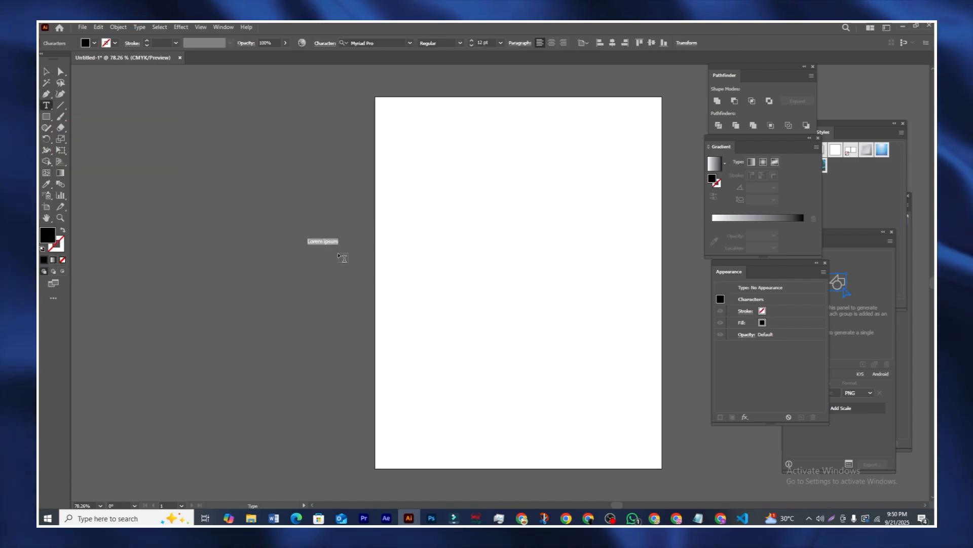
click(47, 75)
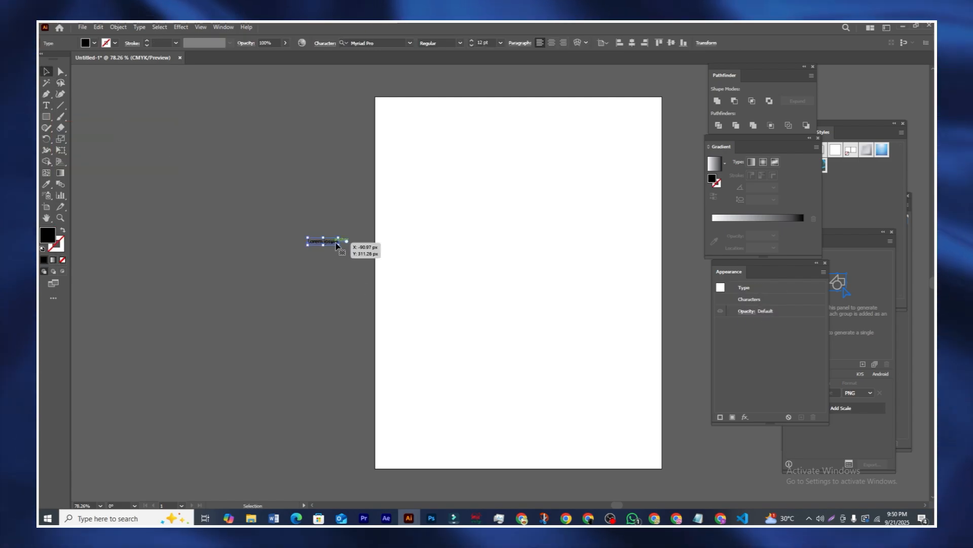
drag(347, 245, 511, 338)
drag(433, 262, 490, 280)
Step: Replace the placeholder text with one word of the name and enlarge it
double_click(480, 281)
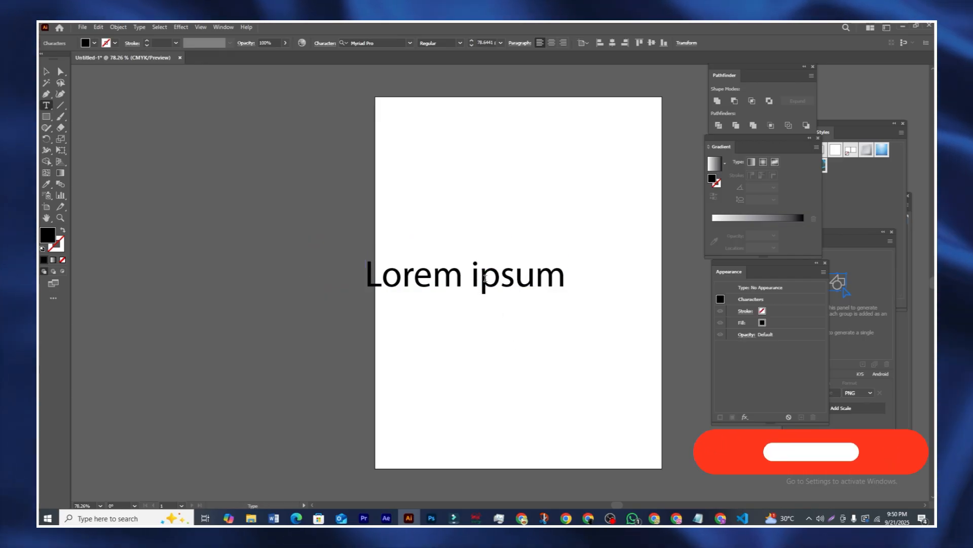
text(AMIDUL)
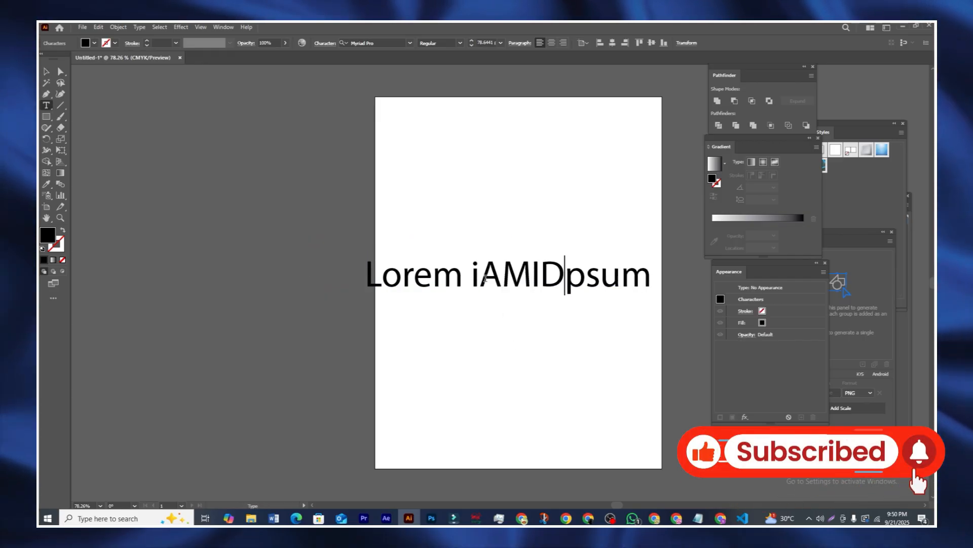
key(ctrl+a)
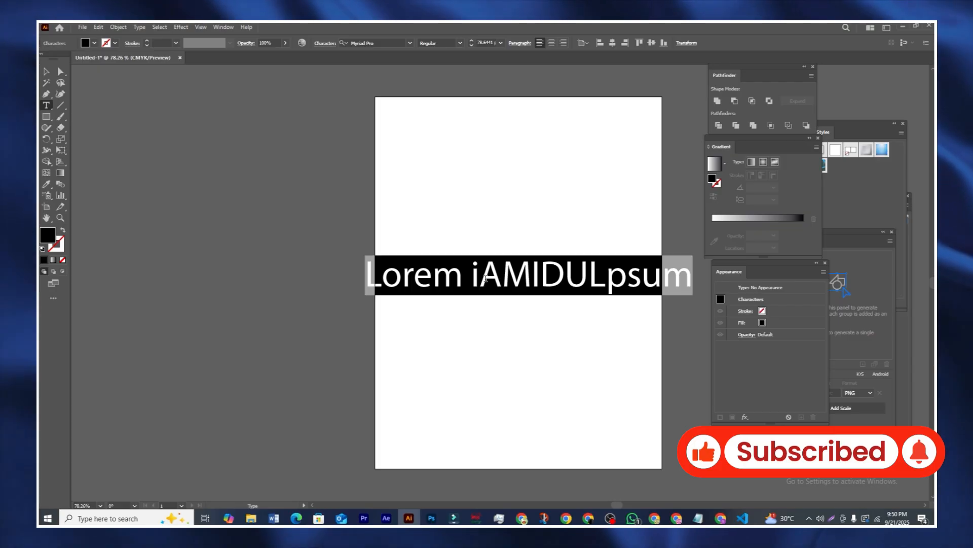
text(MIDUL)
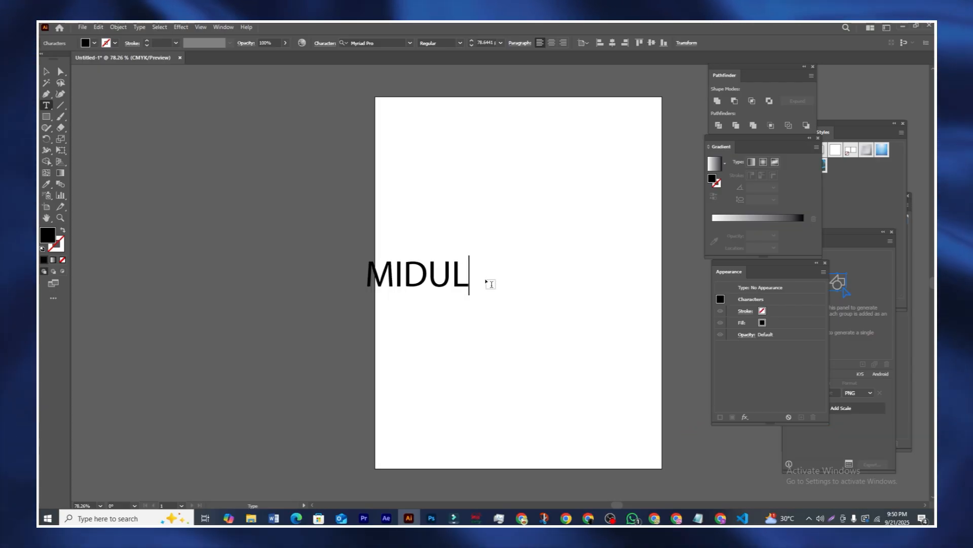
click(46, 72)
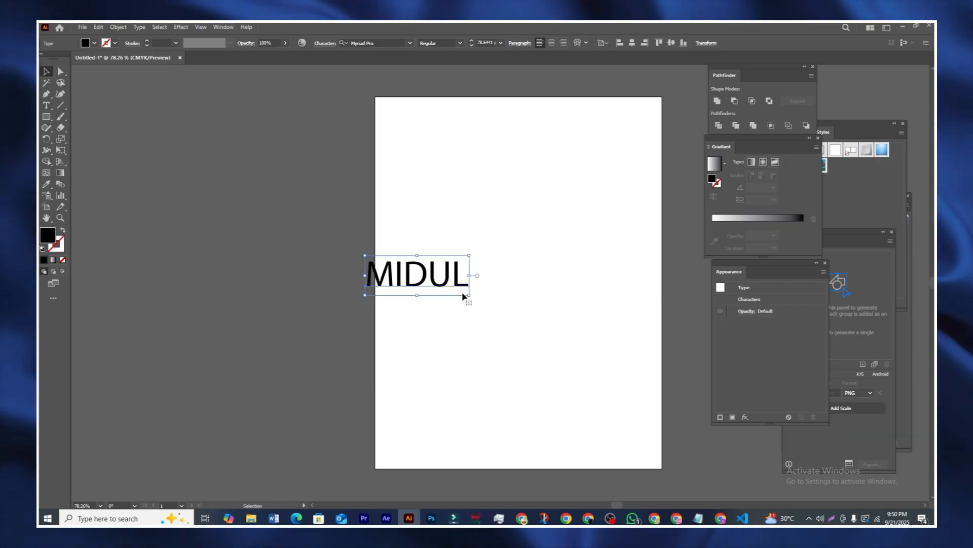
drag(471, 298, 497, 254)
click(519, 342)
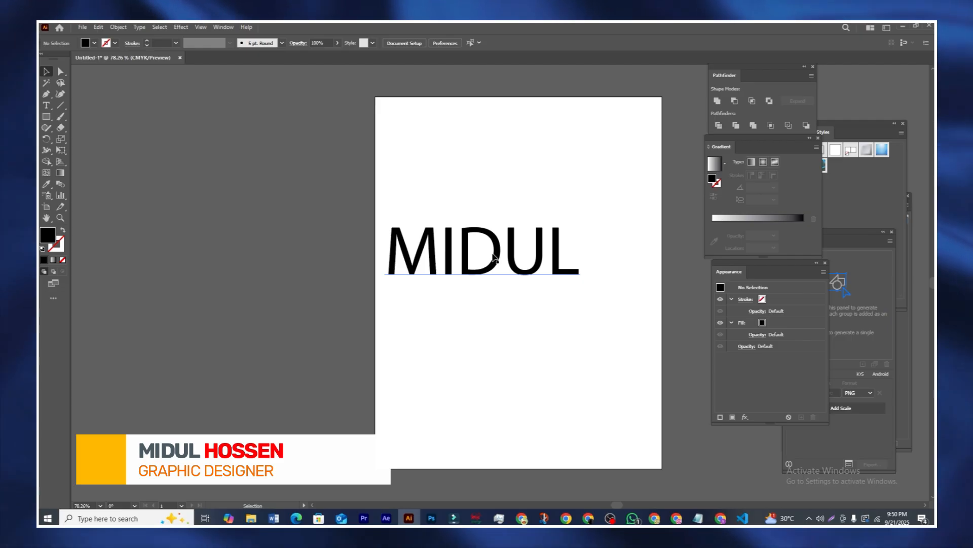
Step: Retype the word as the first name, then nudge the text into place
double_click(493, 257)
key(BackSpace)
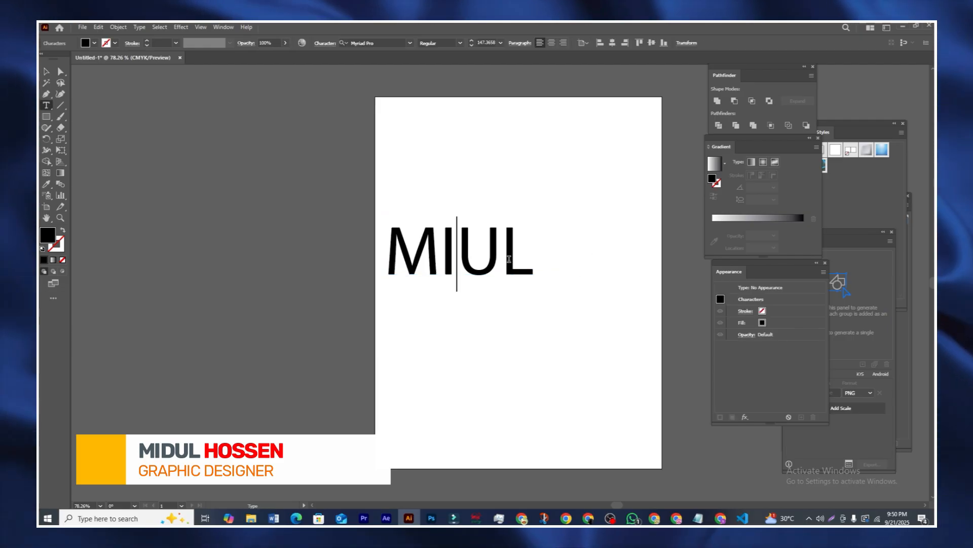
key(Right)
key(Right)
key(BackSpace)
key(BackSpace)
key(BackSpace)
key(BackSpace)
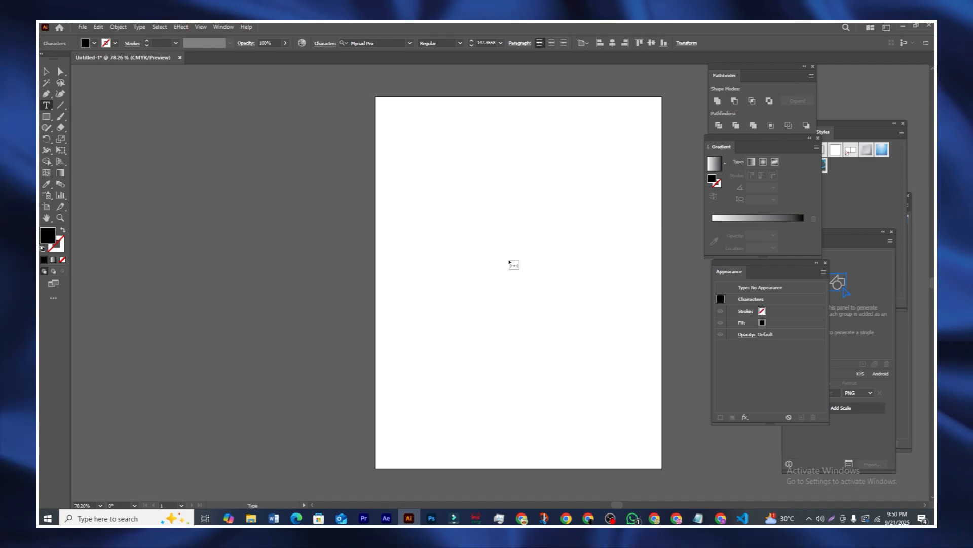
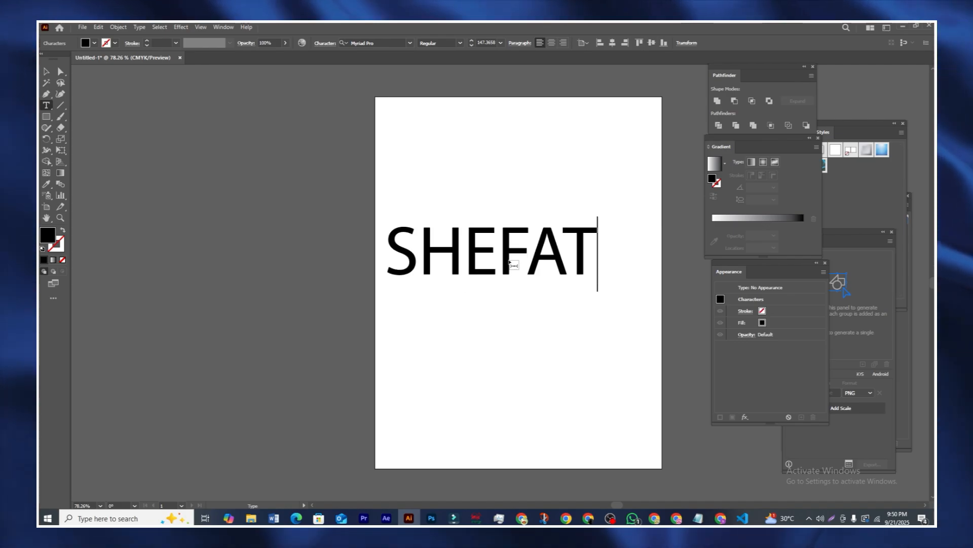
key(Escape)
click(430, 252)
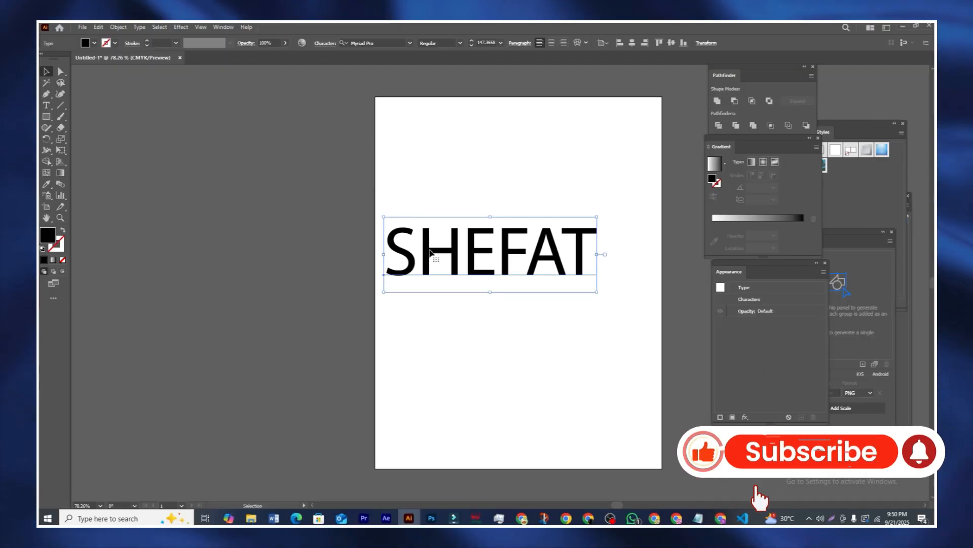
drag(451, 257, 458, 251)
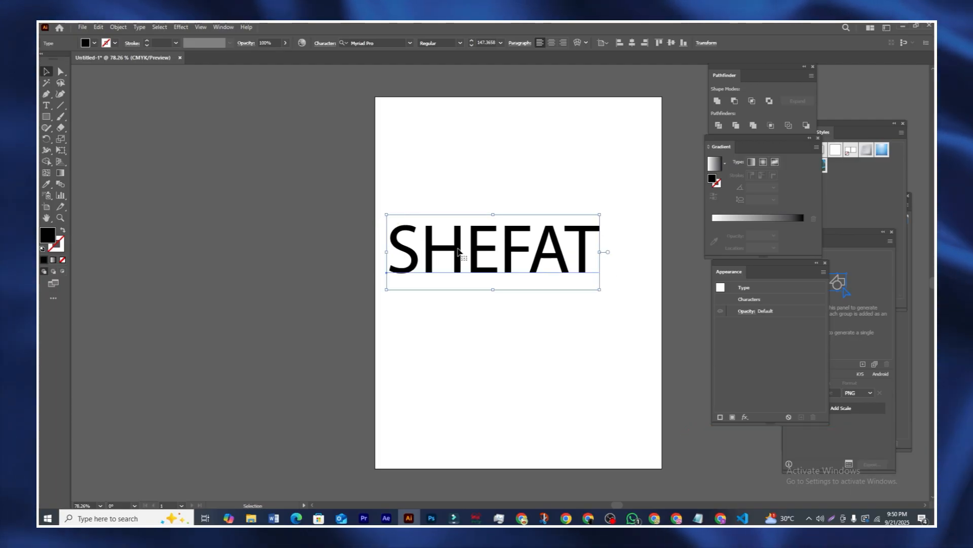
Step: Convert the name text to outlines and shift the group about 16 px right
right_click(458, 251)
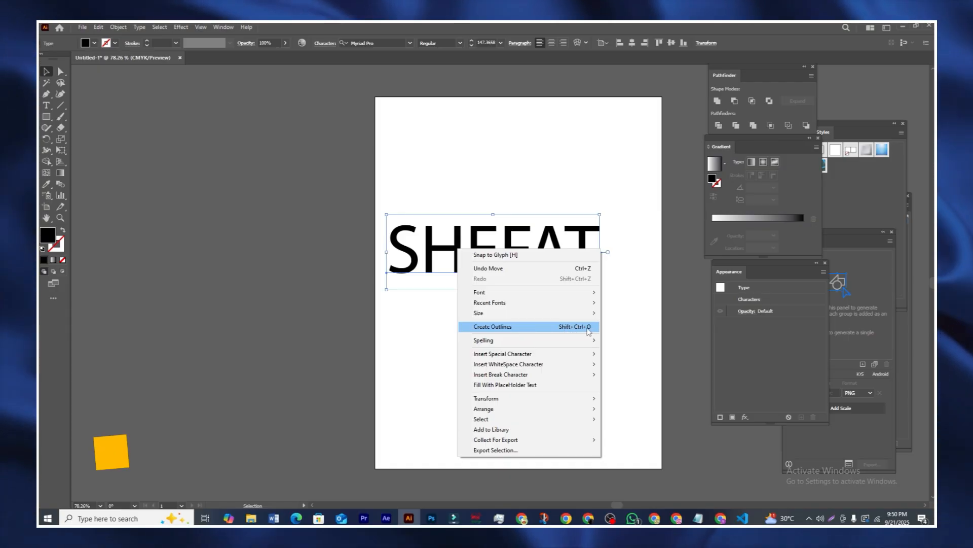
click(494, 327)
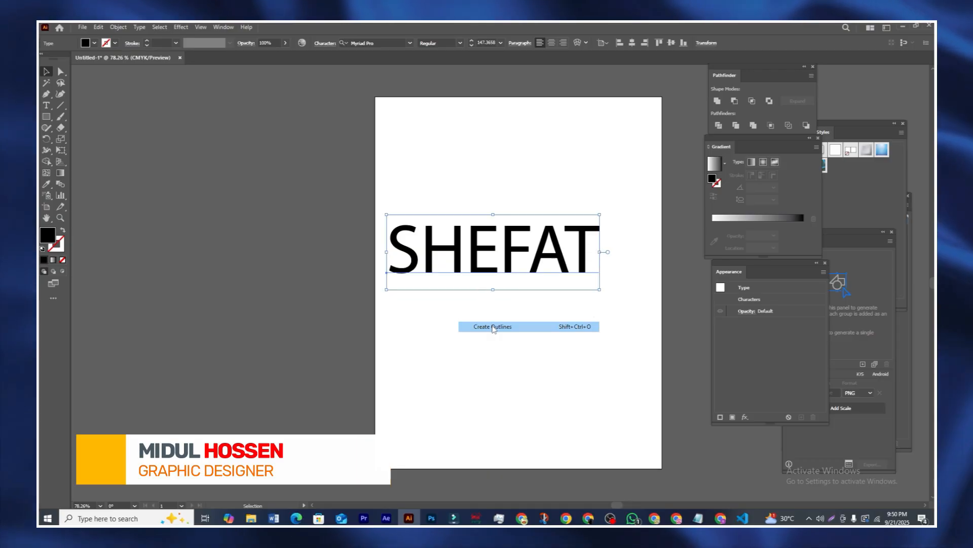
drag(490, 266, 498, 266)
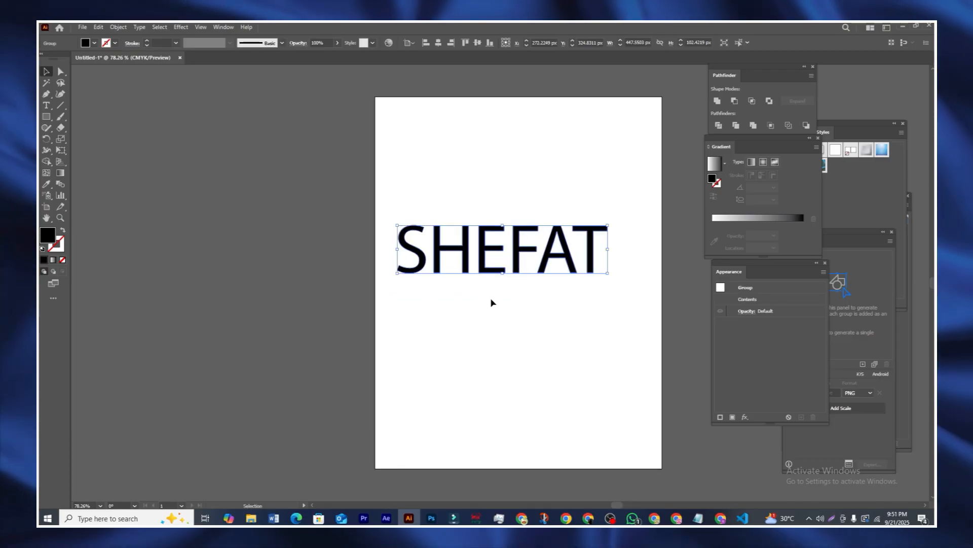
Step: Enter and exit group editing on the outlined lettering, then marquee-select the whole group
click(505, 320)
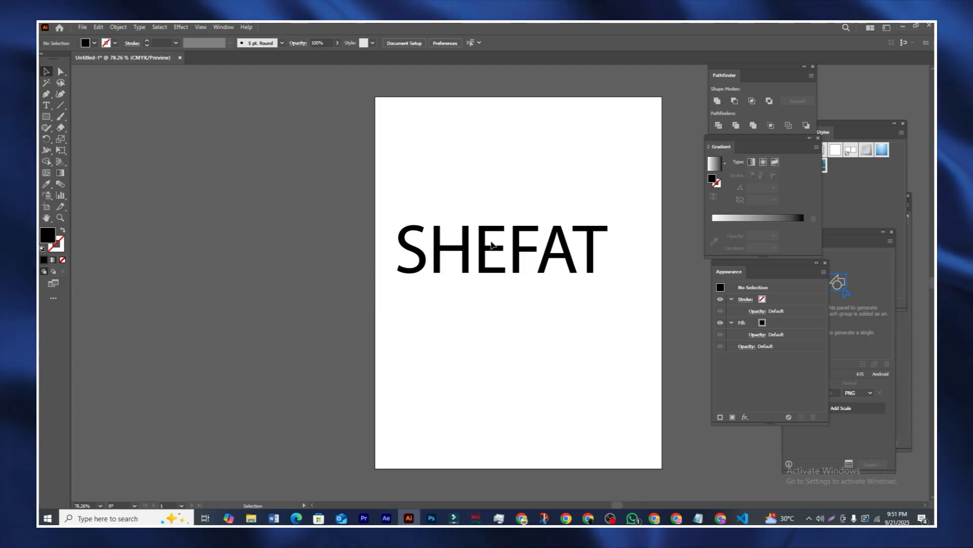
double_click(492, 251)
right_click(431, 206)
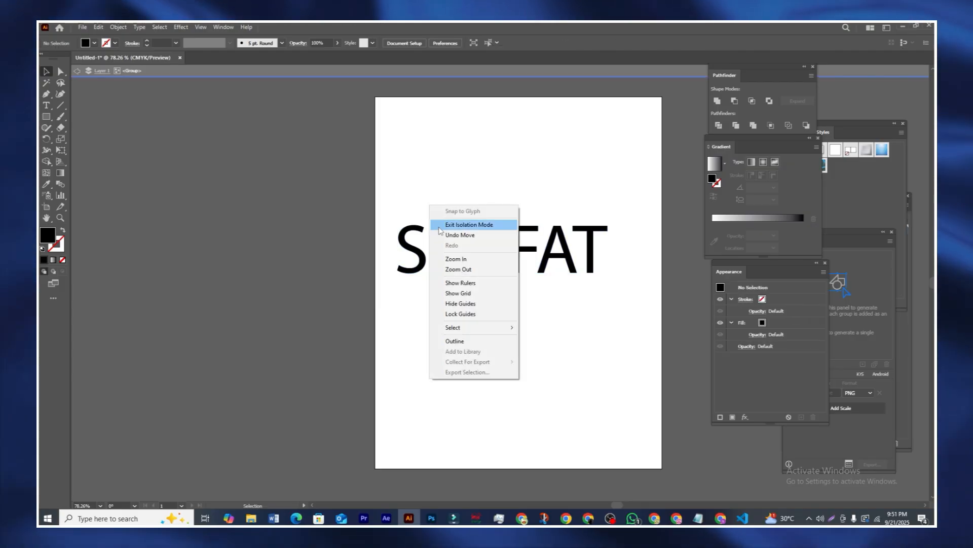
click(440, 225)
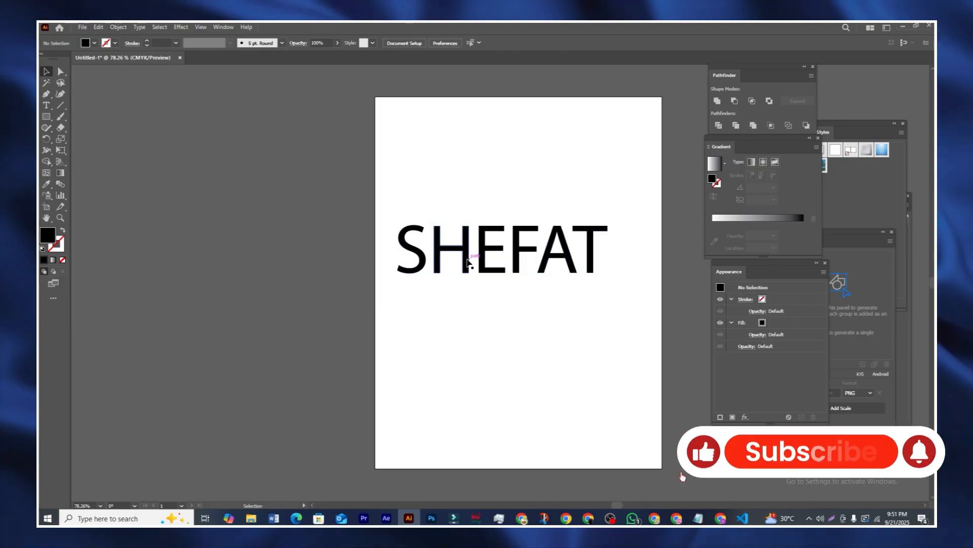
drag(393, 197, 608, 302)
Step: Move the lettering group down and right, then fine-tune its height and horizontal position
drag(587, 259, 599, 274)
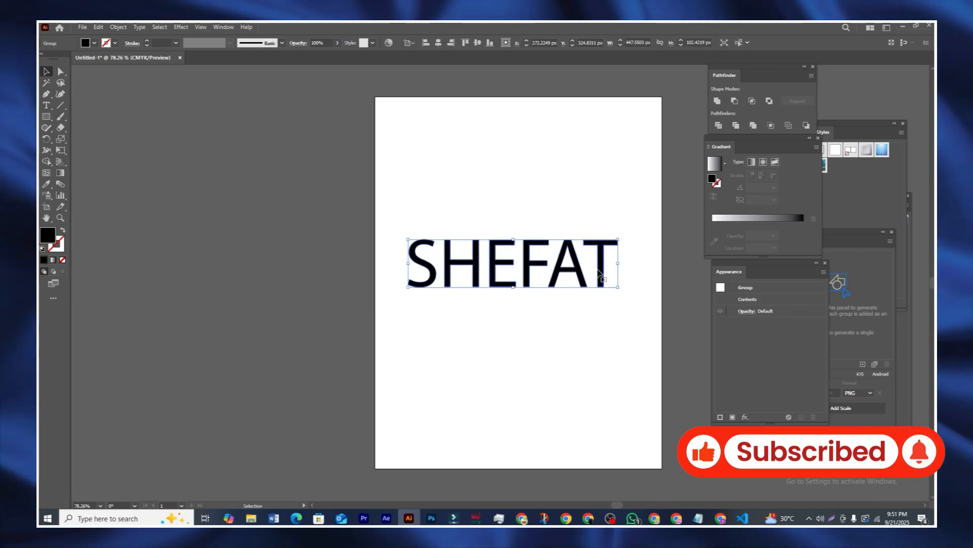
click(504, 213)
drag(392, 221, 602, 277)
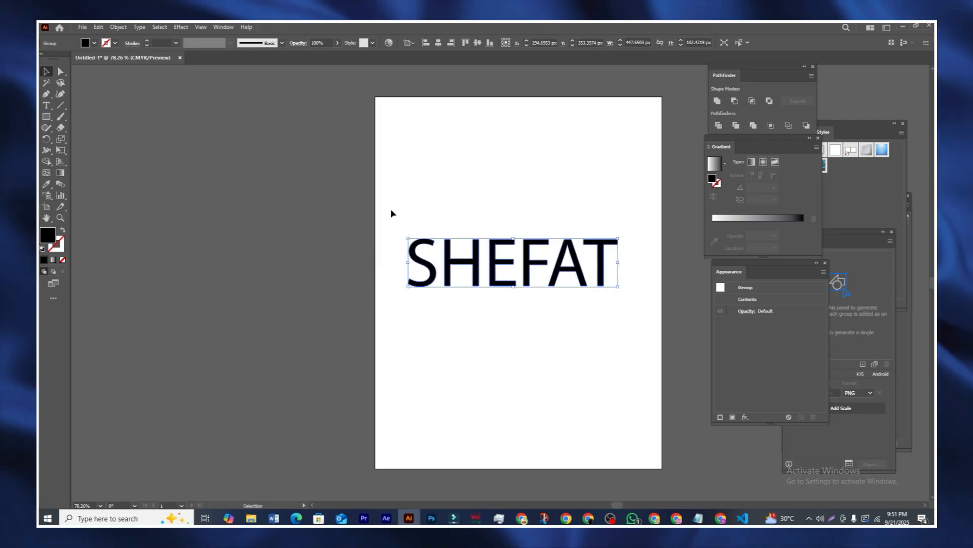
drag(391, 210, 632, 312)
click(632, 312)
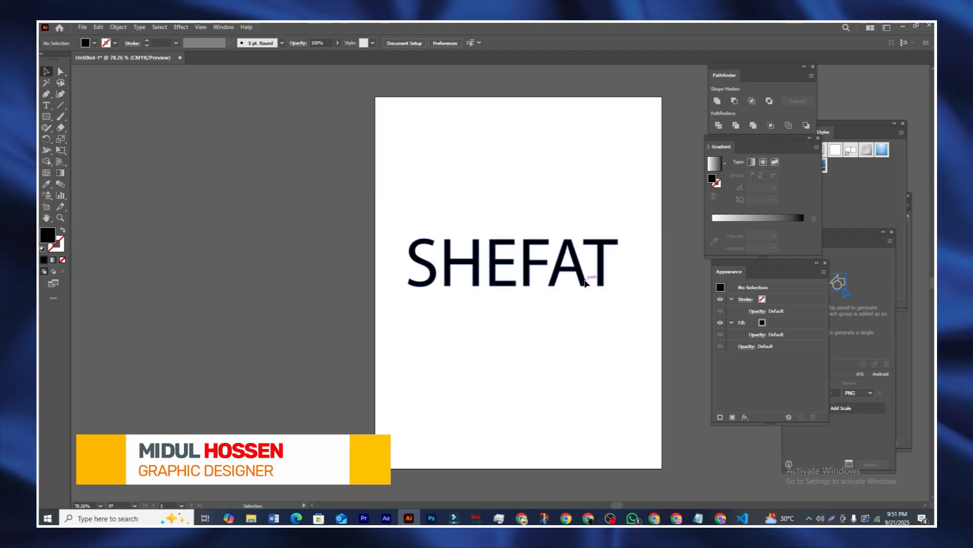
drag(586, 283, 588, 277)
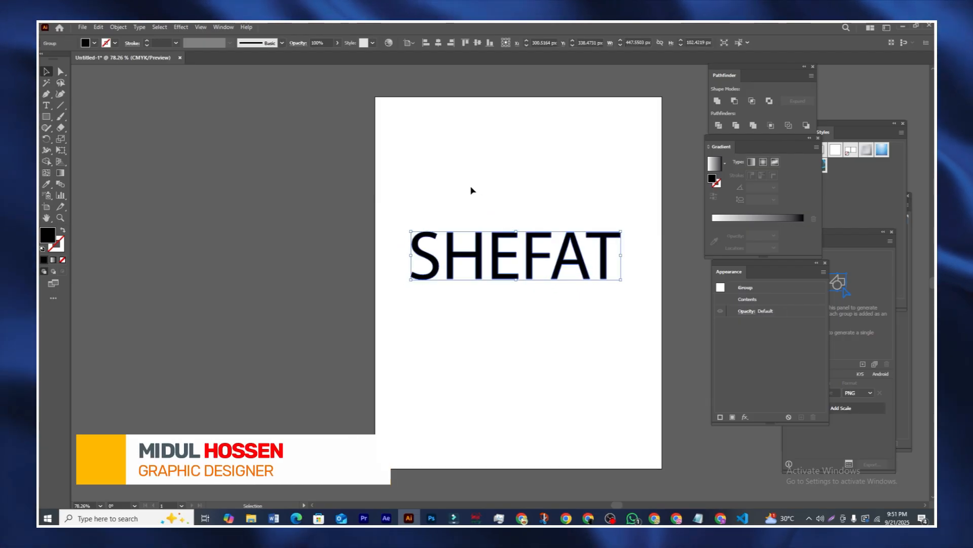
click(472, 190)
drag(401, 203, 613, 309)
drag(603, 262, 615, 266)
Step: Nudge the lettering slightly right and up, then reselect it with a marquee
click(487, 211)
drag(399, 208, 612, 262)
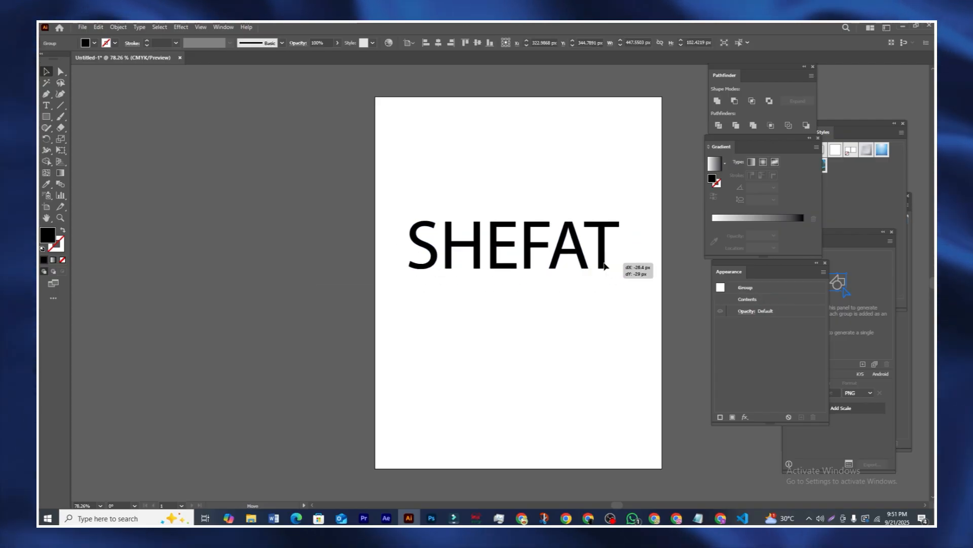
click(507, 173)
drag(403, 188, 603, 237)
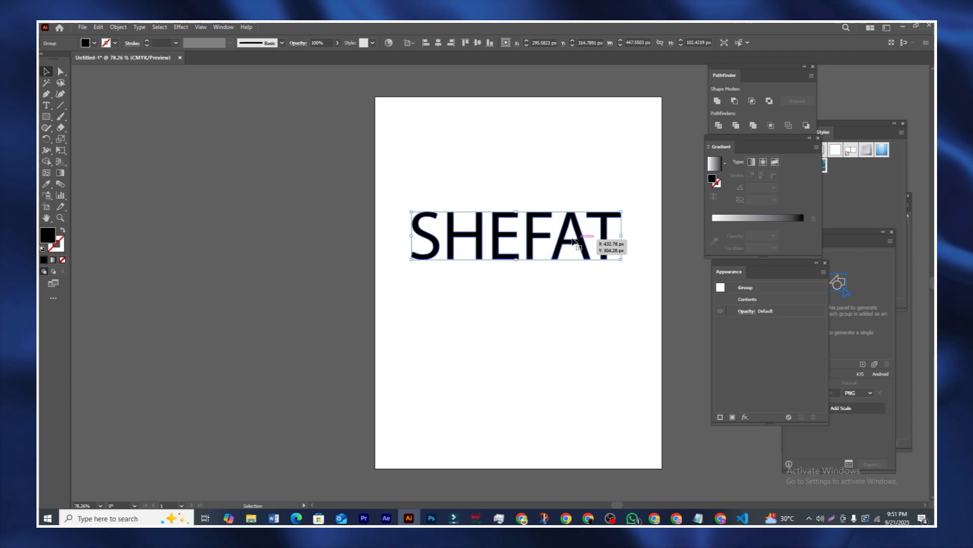
click(440, 176)
drag(443, 184, 632, 289)
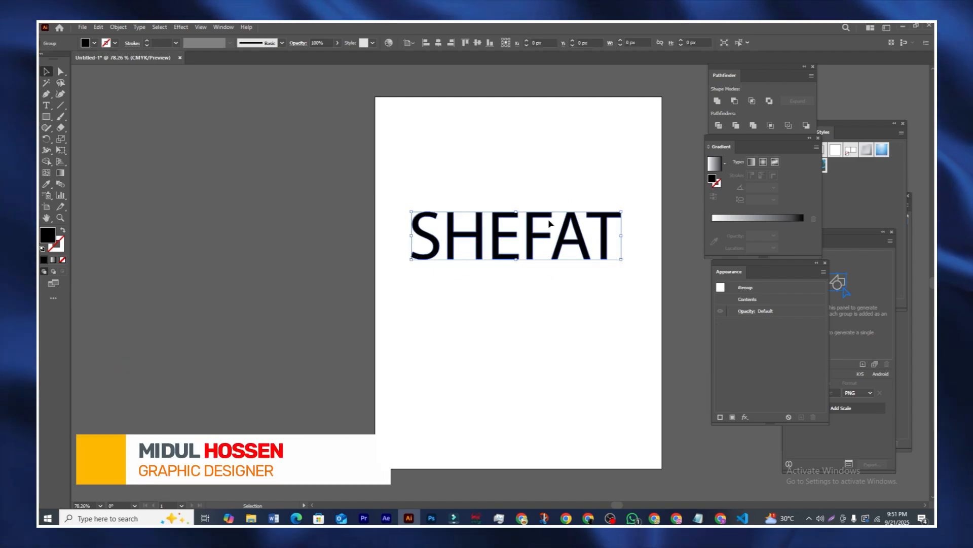
drag(404, 171, 606, 269)
click(467, 176)
drag(496, 253, 498, 242)
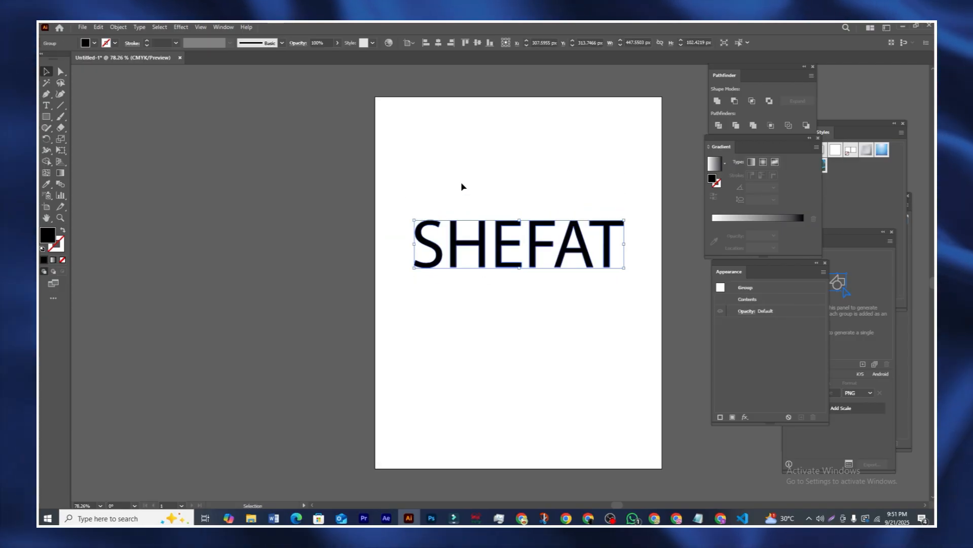
click(463, 186)
click(470, 224)
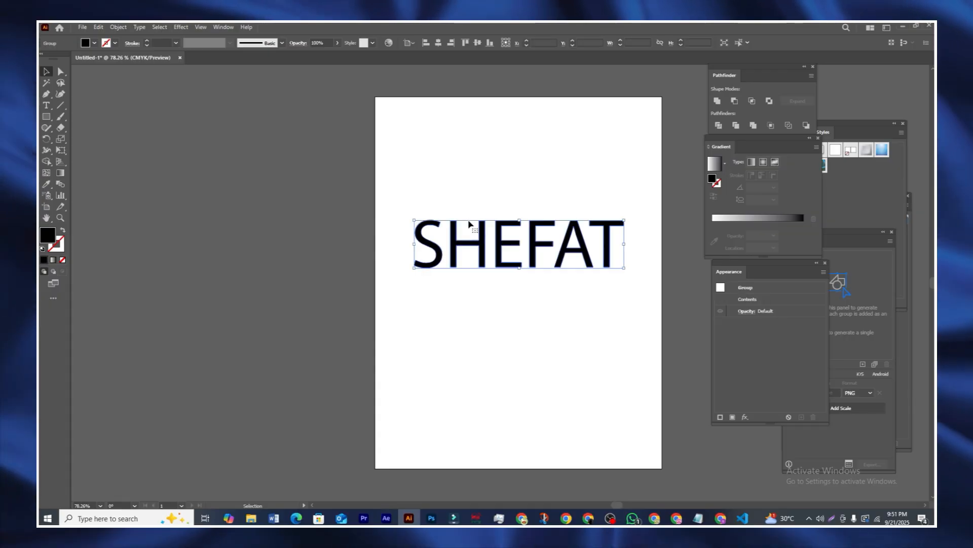
click(442, 192)
drag(440, 190, 547, 273)
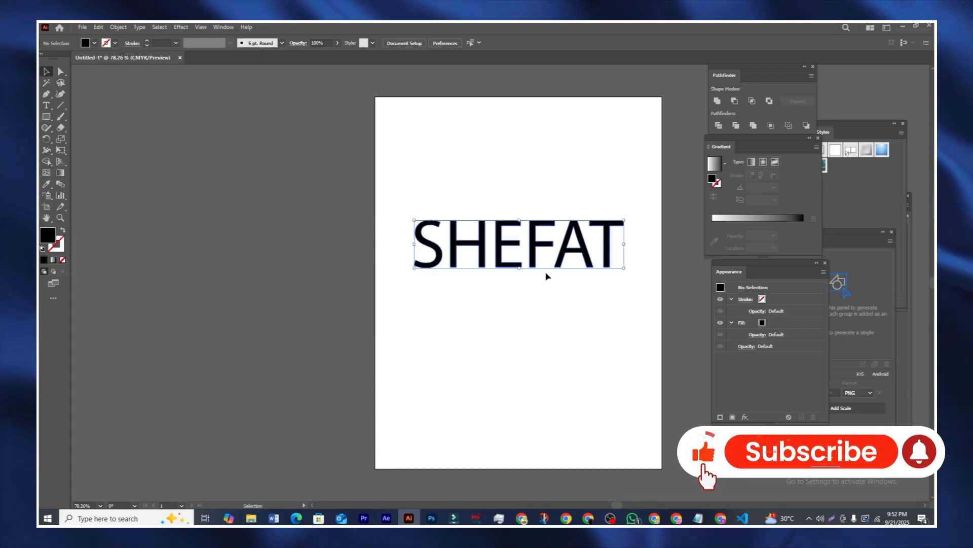
Step: Delete the old lettering and type the full name as a new text line
key(Delete)
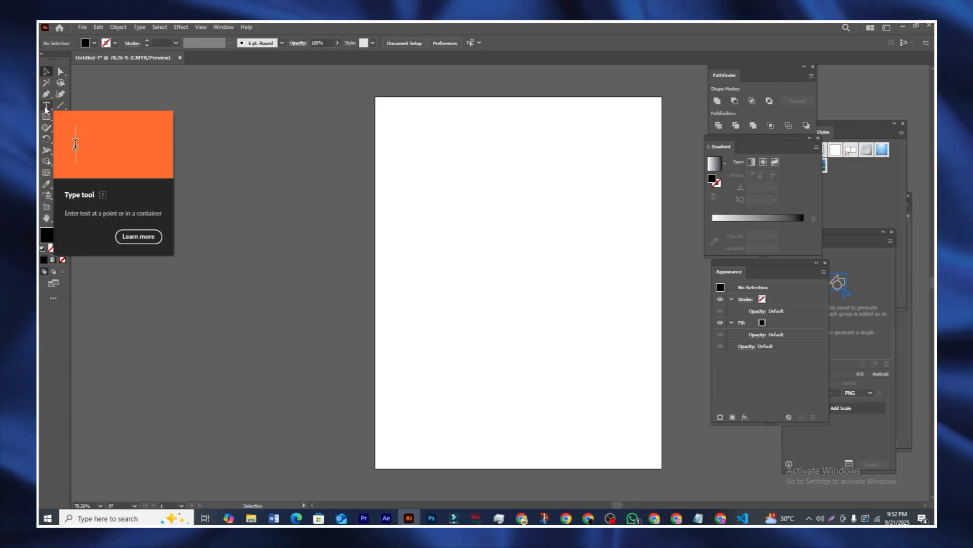
click(45, 106)
click(538, 291)
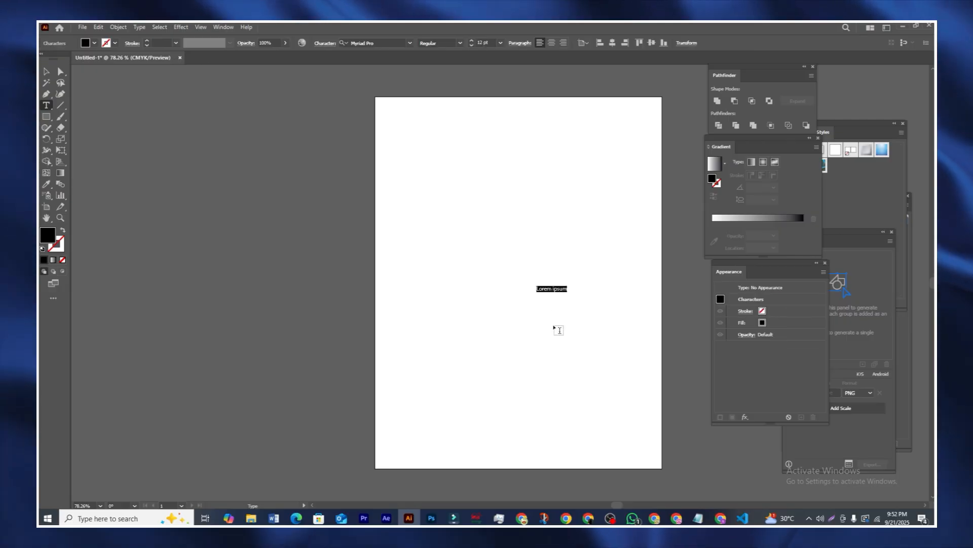
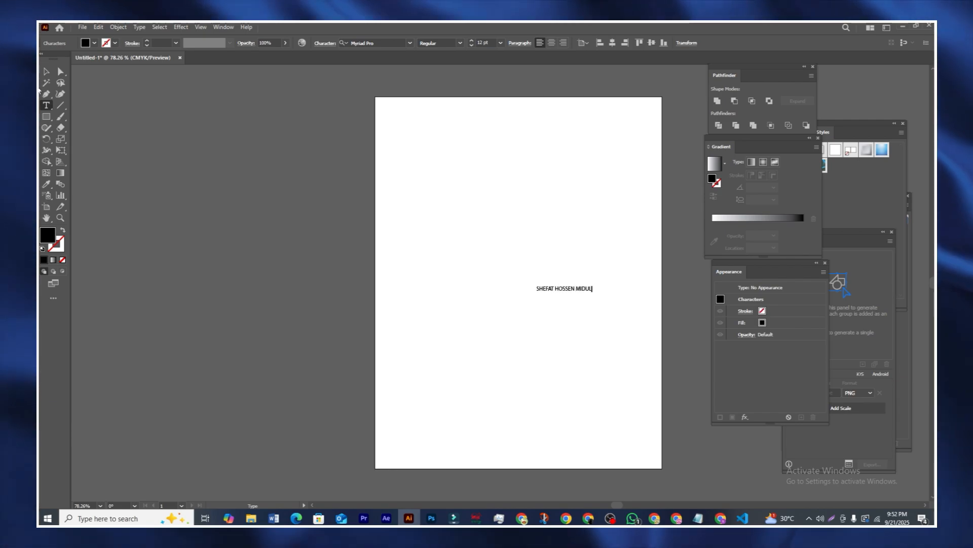
Step: Scale the new text up to about 68 pt and move it left of the artboard
click(46, 72)
drag(536, 292, 277, 321)
drag(501, 300, 272, 251)
drag(617, 506, 595, 509)
drag(623, 251, 494, 257)
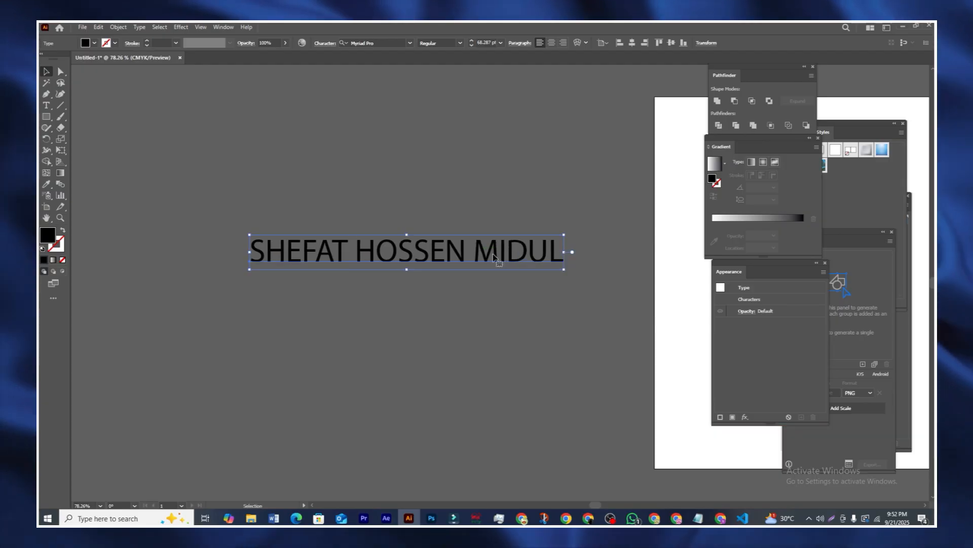
Step: Apply Effect > Warp > Arc with a 68% horizontal bend to the name text, then deselect
click(184, 27)
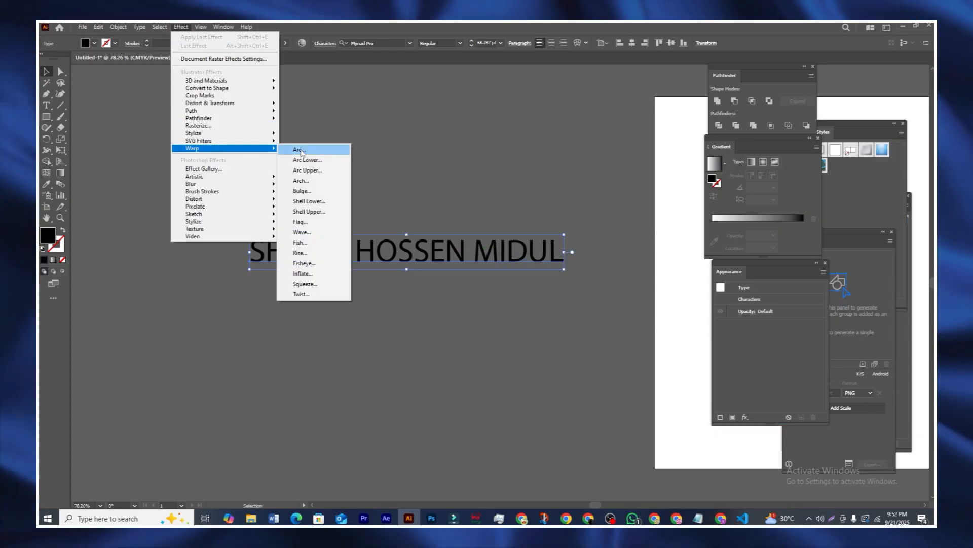
click(299, 150)
drag(536, 197, 602, 200)
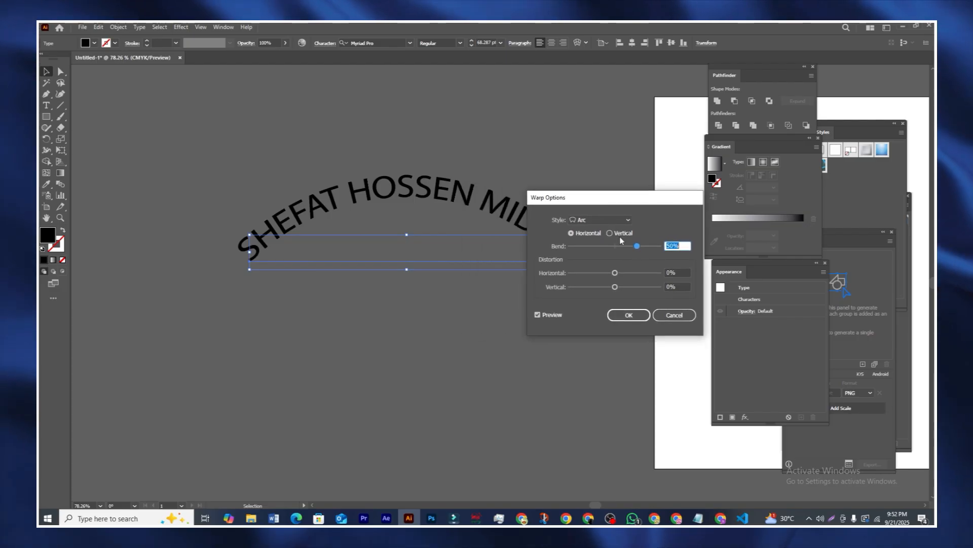
drag(637, 245, 648, 247)
drag(618, 200, 608, 254)
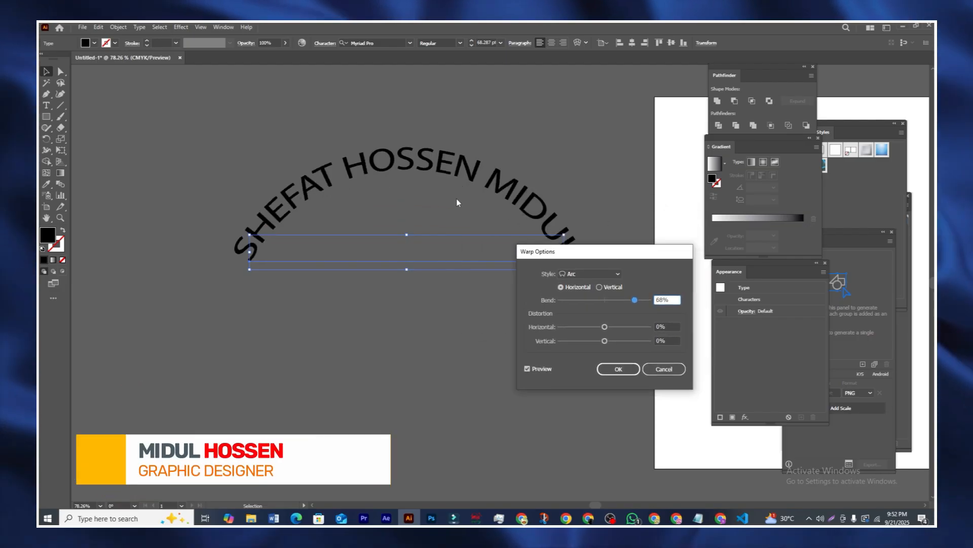
click(618, 369)
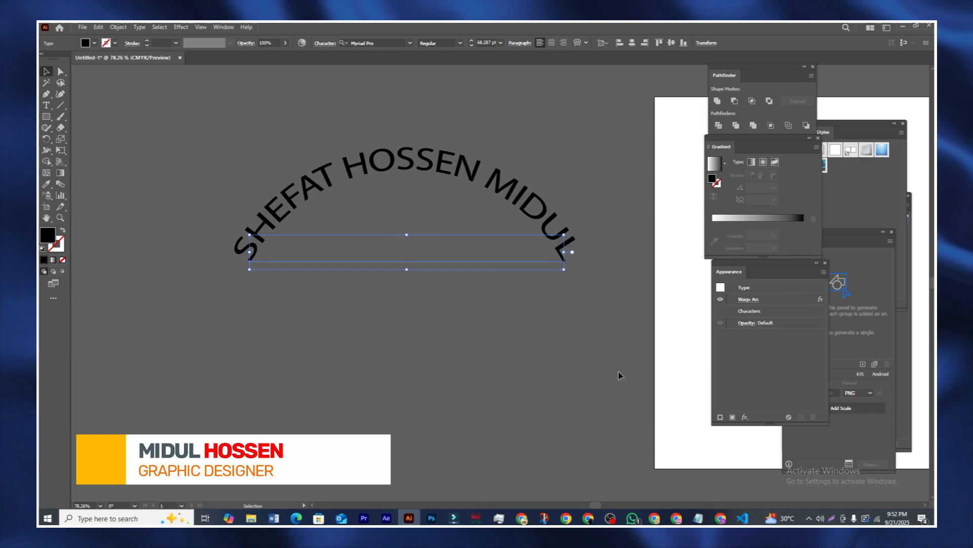
click(485, 330)
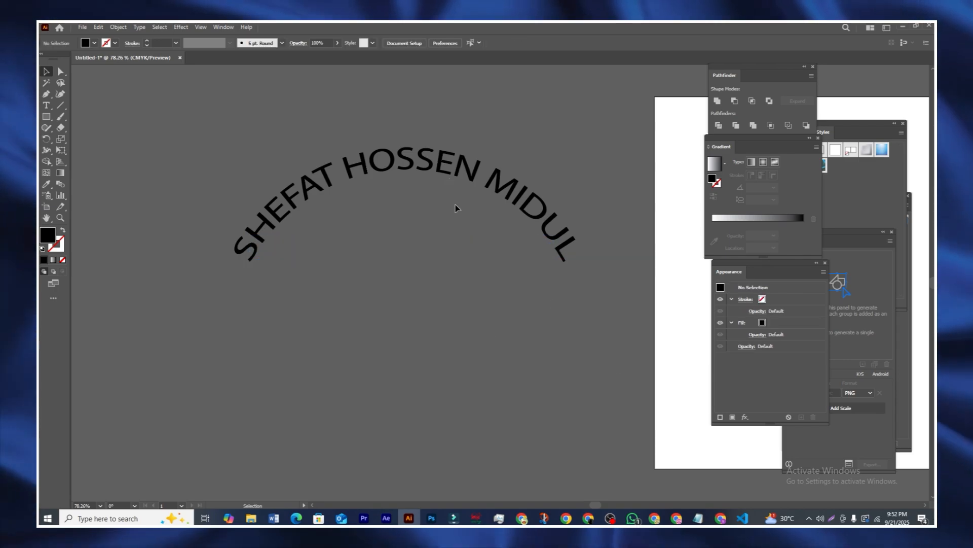
double_click(454, 258)
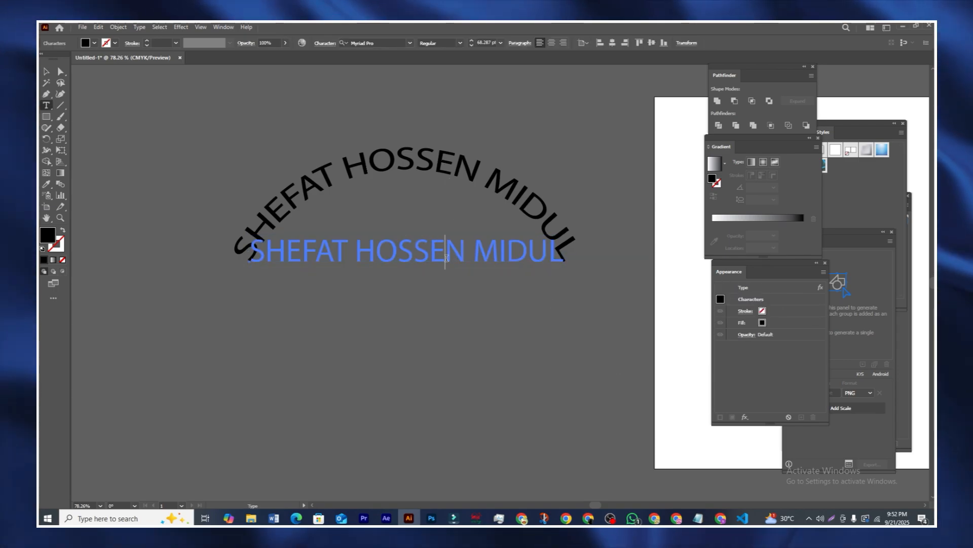
key(BackSpace)
key(BackSpace)
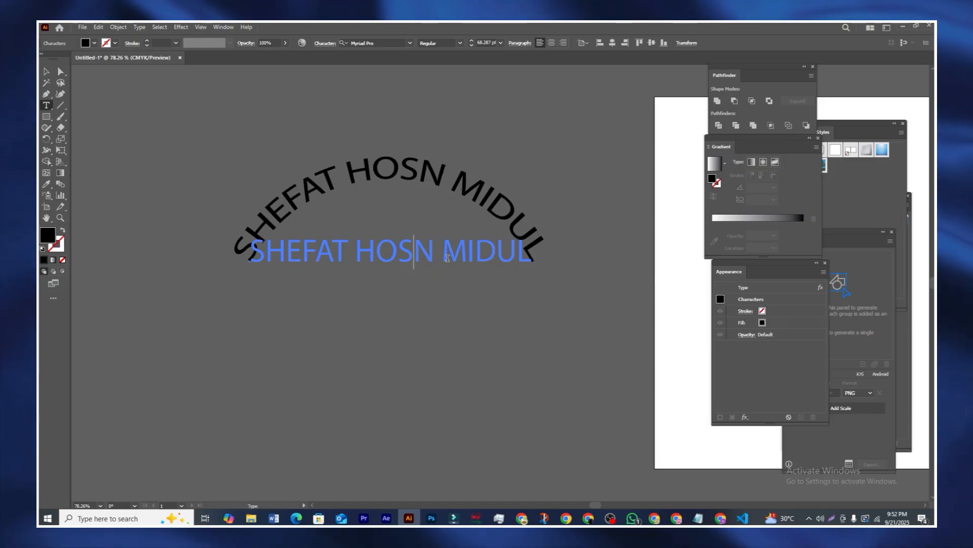
text(SE)
key(Escape)
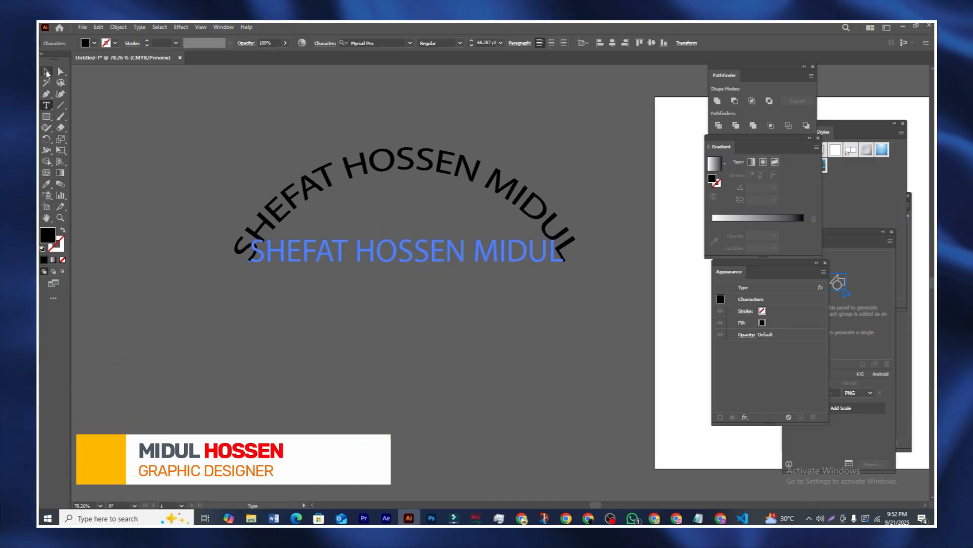
click(46, 71)
click(459, 505)
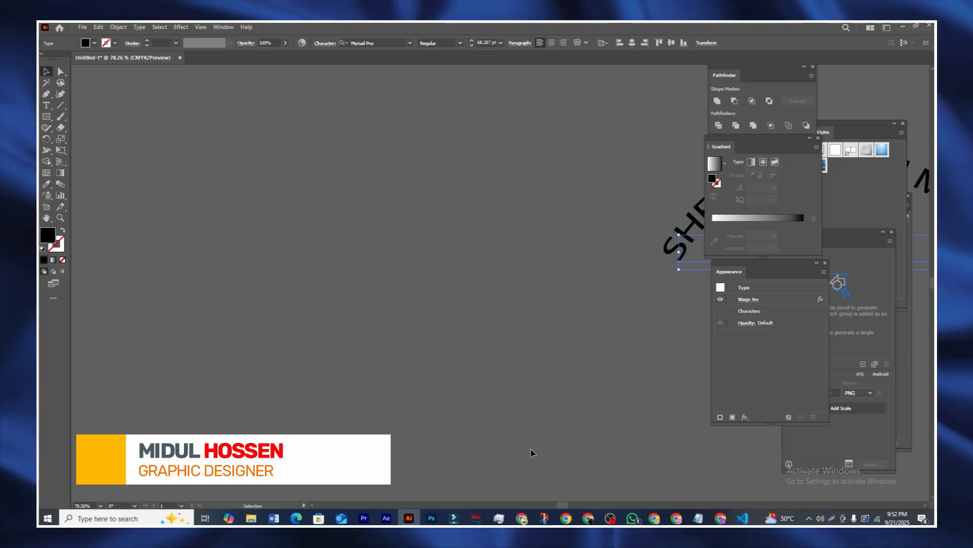
click(583, 505)
drag(583, 504, 602, 505)
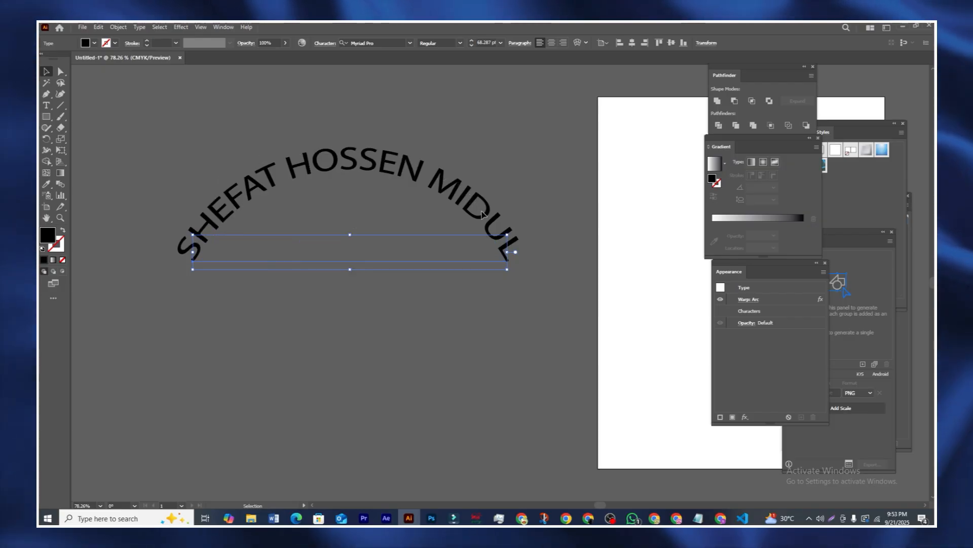
click(480, 149)
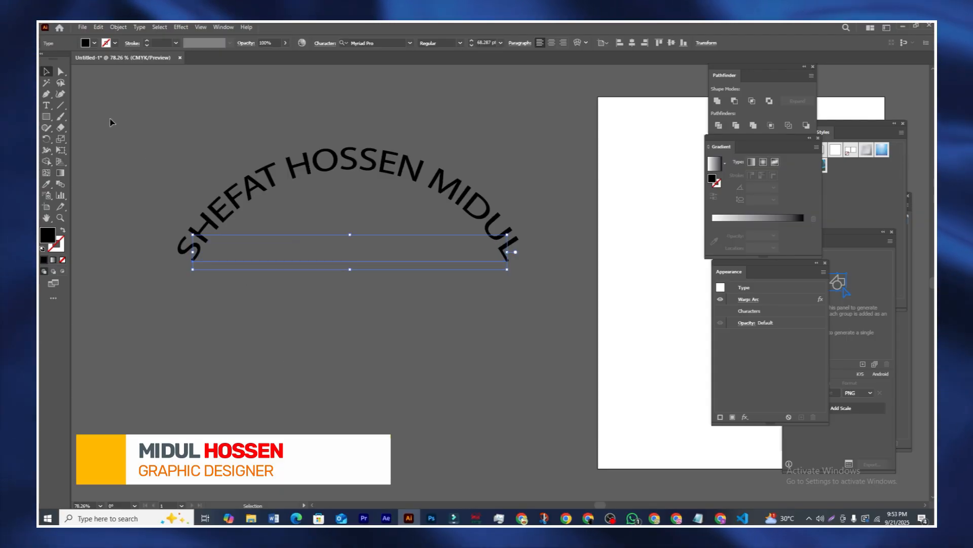
Step: Run Object > Expand Appearance on the arched text, then deselect and reselect the resulting group
click(118, 27)
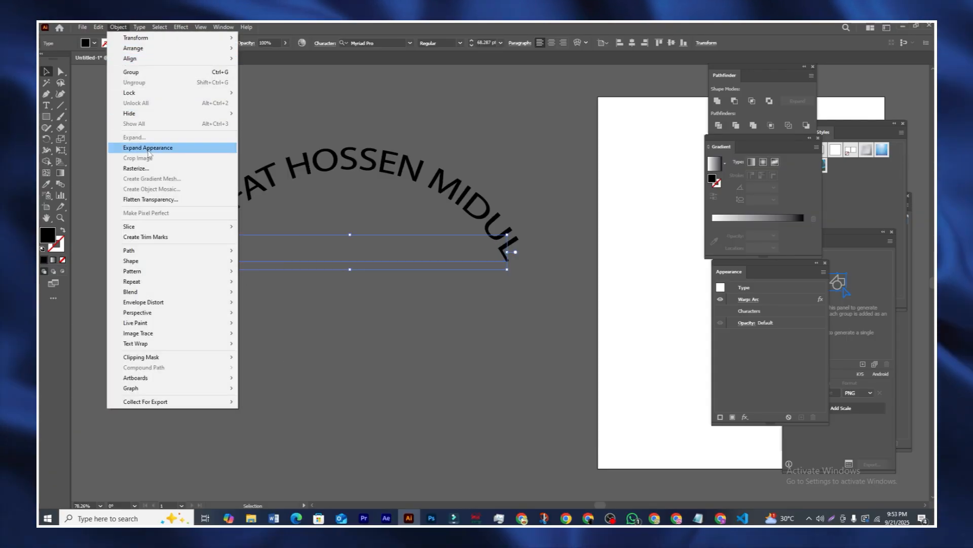
click(148, 148)
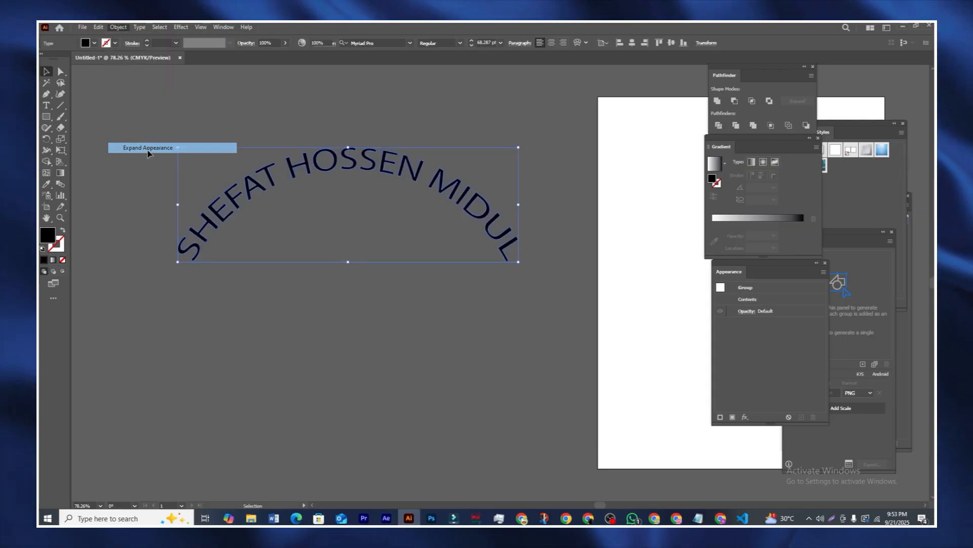
click(358, 131)
click(371, 161)
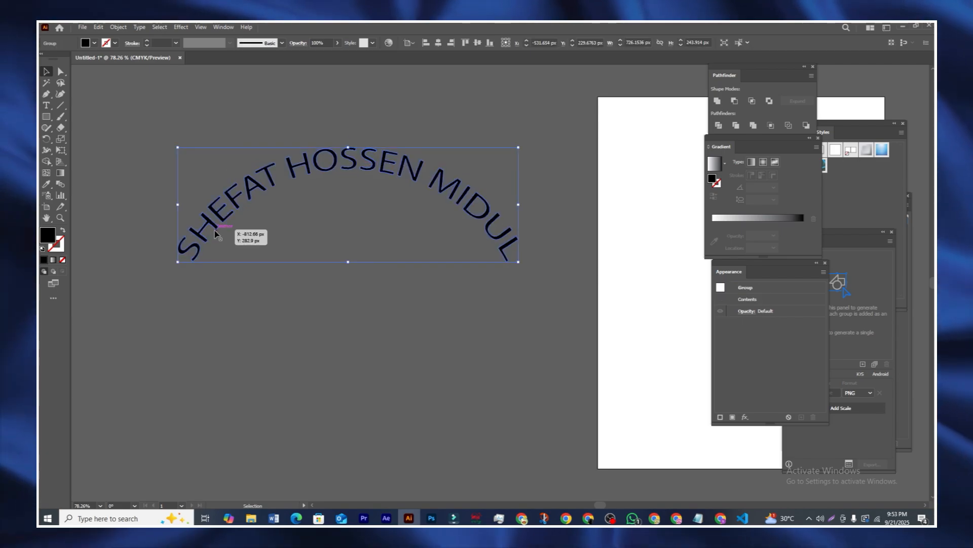
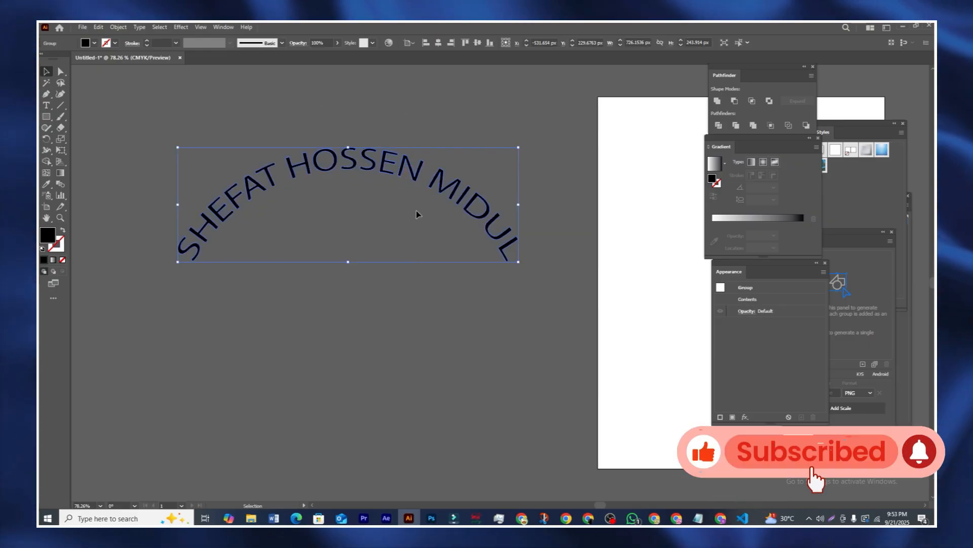
Step: Delete the arched name text group, leaving the pasteboard empty
key(Delete)
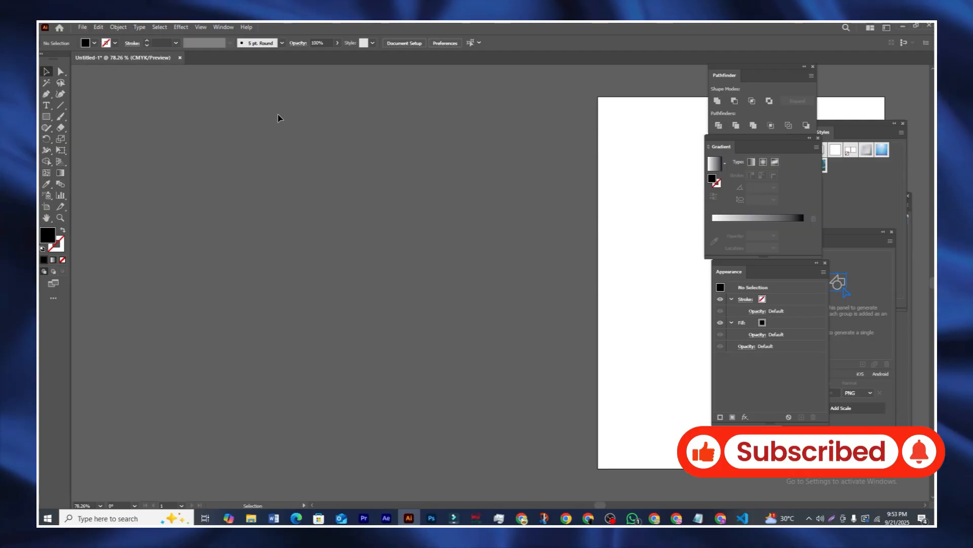
Step: Draw a diagonal straight line with no fill and a black stroke
click(60, 106)
click(94, 45)
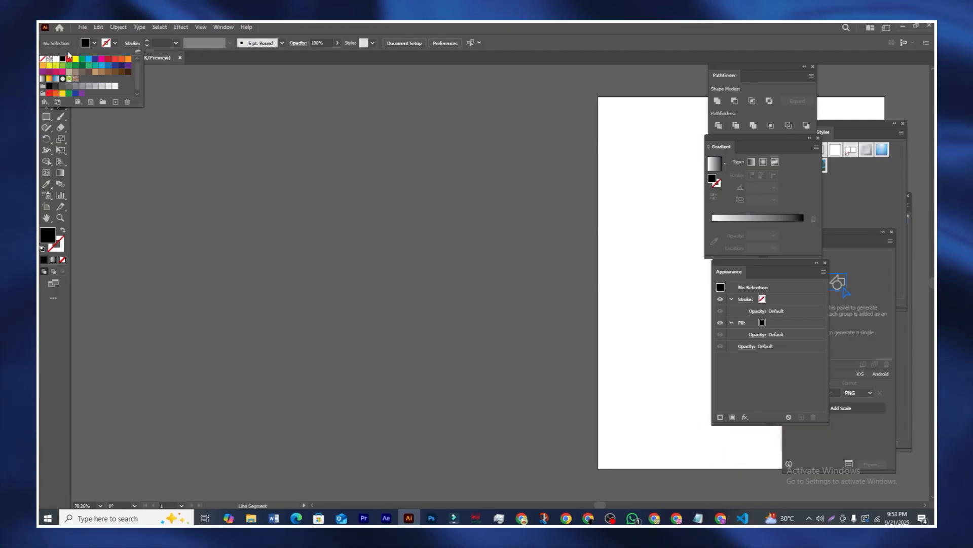
click(43, 59)
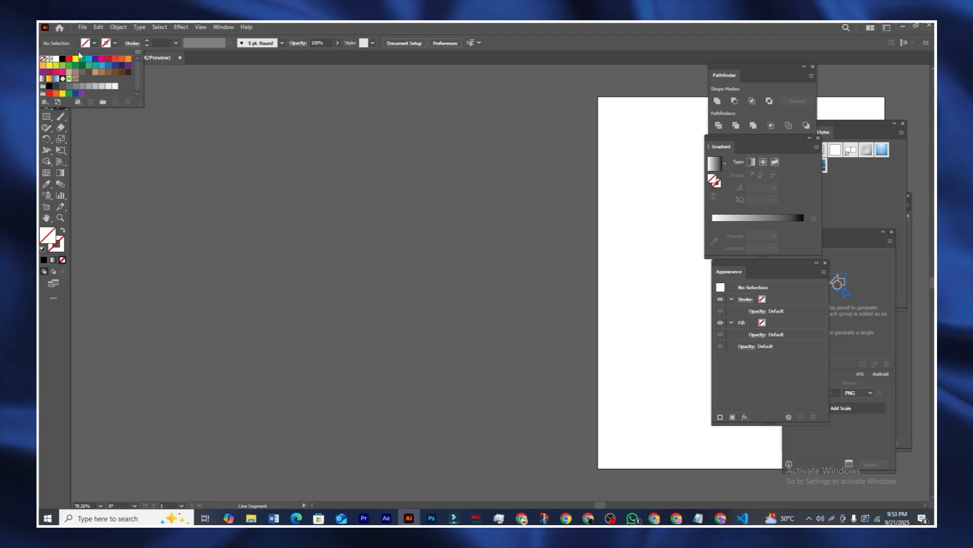
click(106, 43)
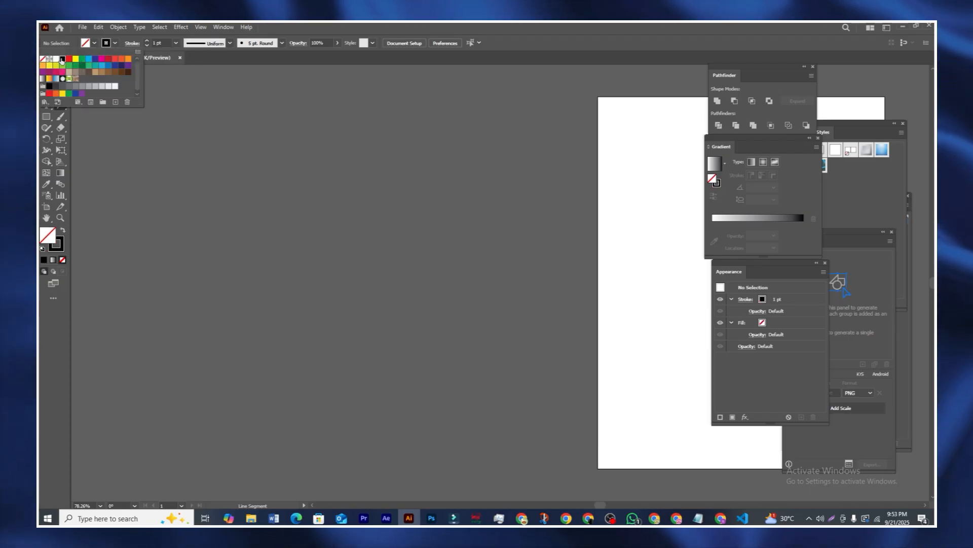
click(282, 157)
mouse_move(282, 158)
mouse_down()
mouse_move(311, 200)
mouse_move(483, 357)
mouse_move(461, 380)
mouse_up()
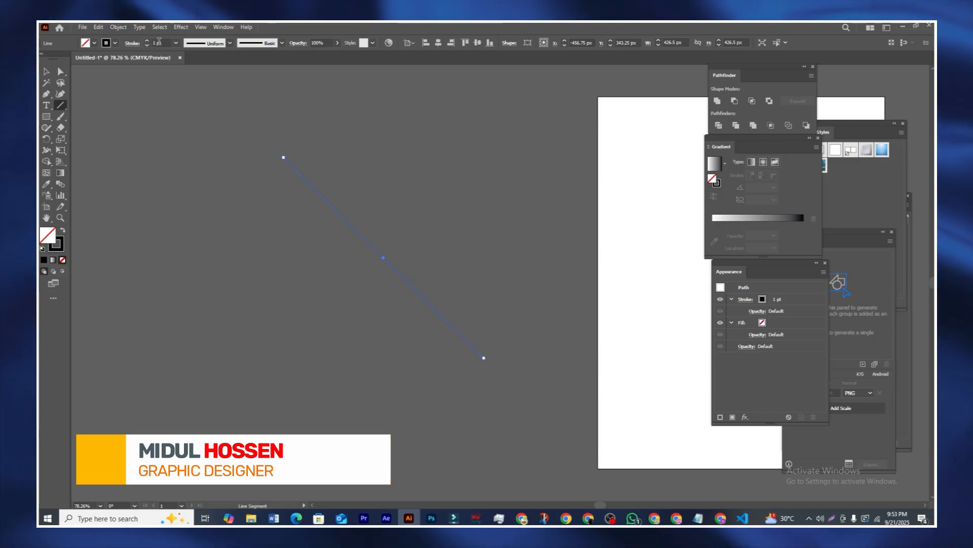
Step: Raise the line's stroke weight to 32 pt
click(147, 40)
click(147, 41)
click(147, 41)
click(148, 40)
click(147, 40)
click(147, 41)
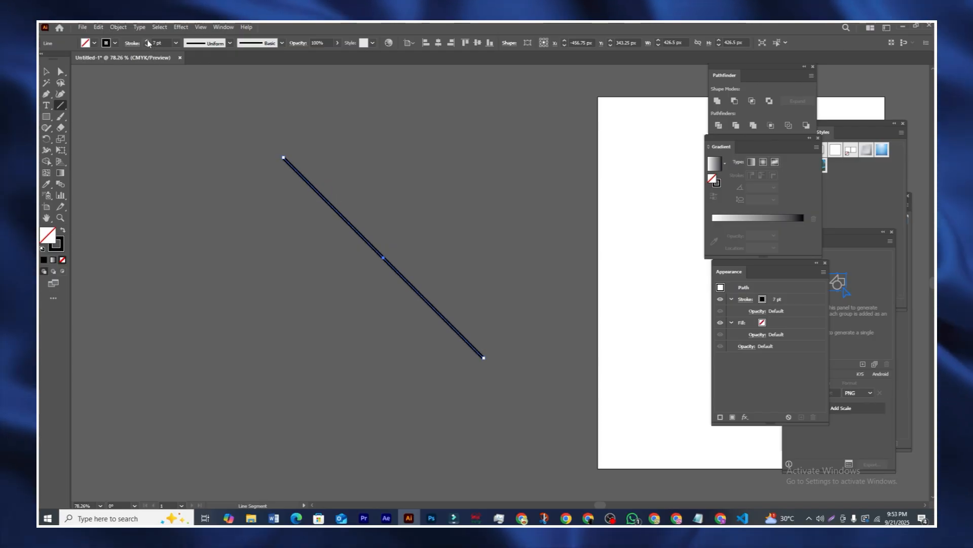
click(147, 41)
click(147, 42)
click(148, 42)
click(147, 42)
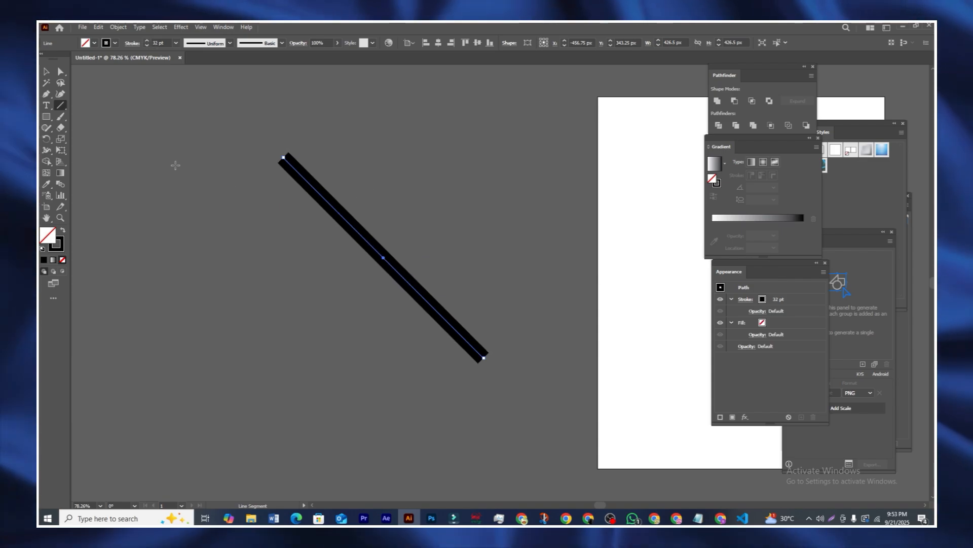
Step: Nudge the line slightly upward and reselect it with a marquee
click(47, 72)
click(324, 143)
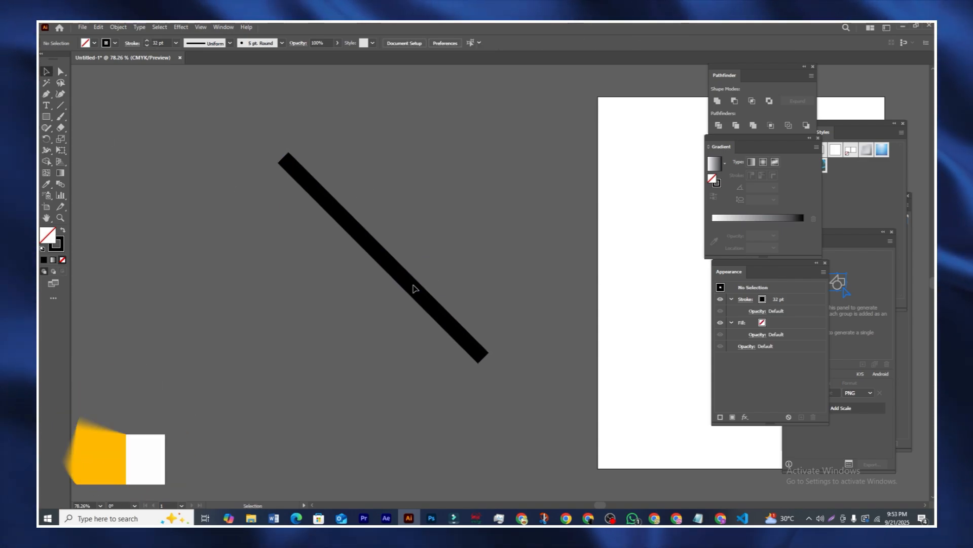
drag(413, 288, 409, 266)
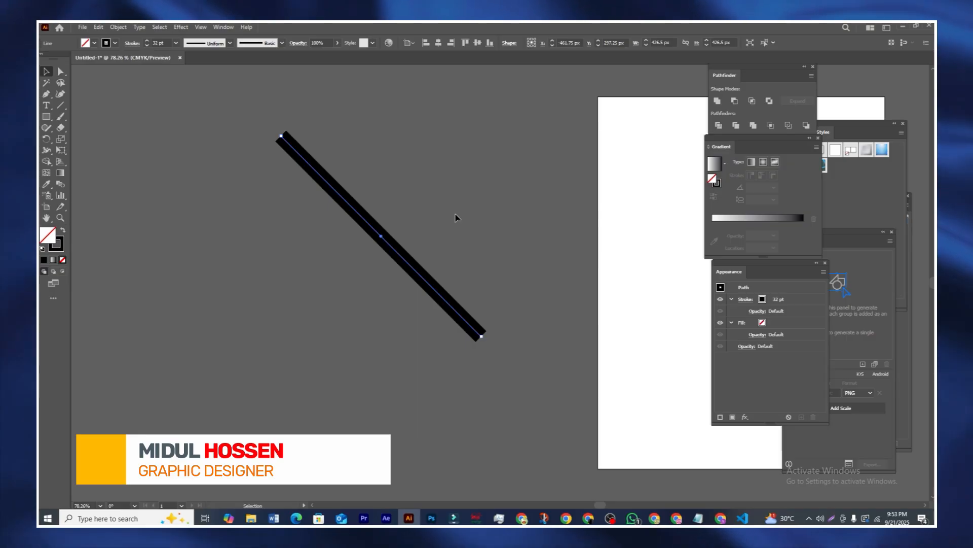
click(458, 209)
drag(459, 208, 352, 337)
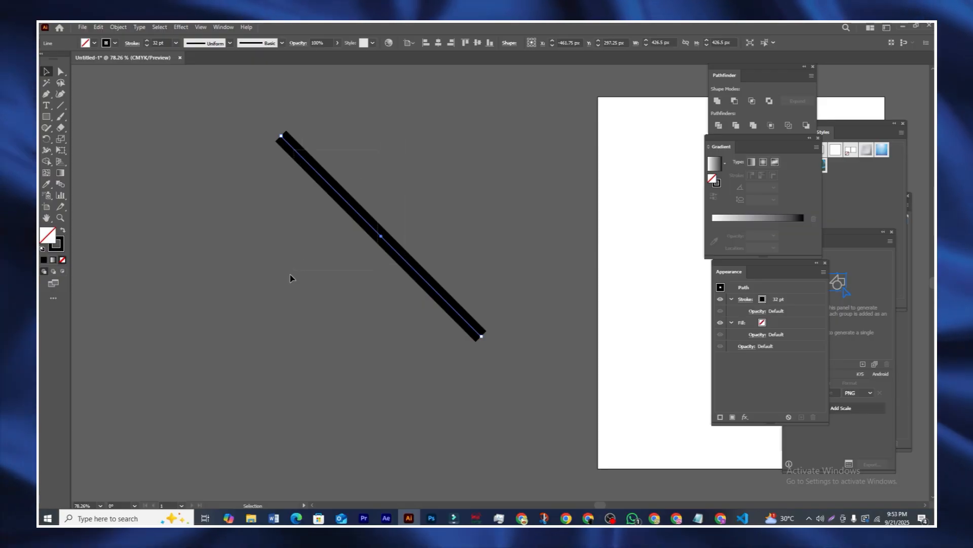
Step: Expand the 32 pt line's fill and stroke into a shape, then shift it slightly
click(118, 27)
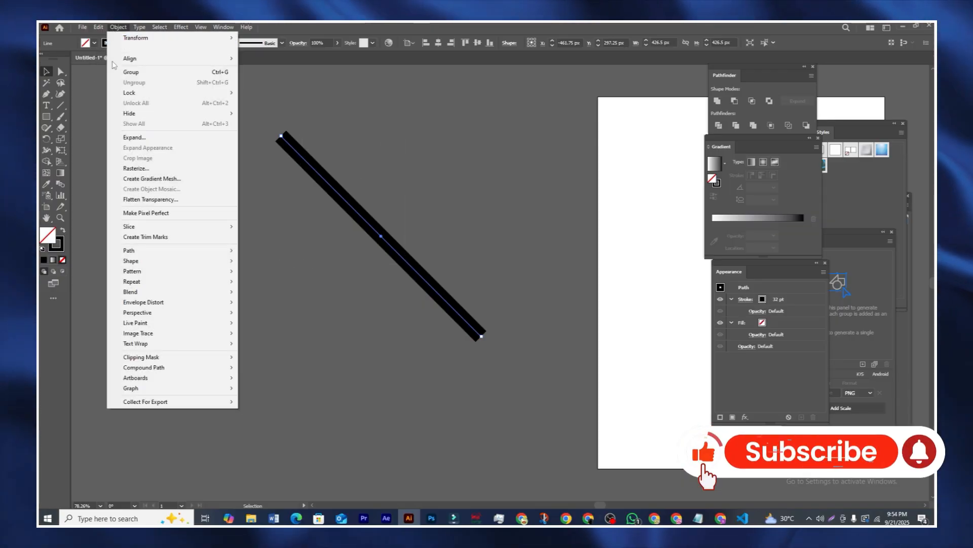
click(132, 138)
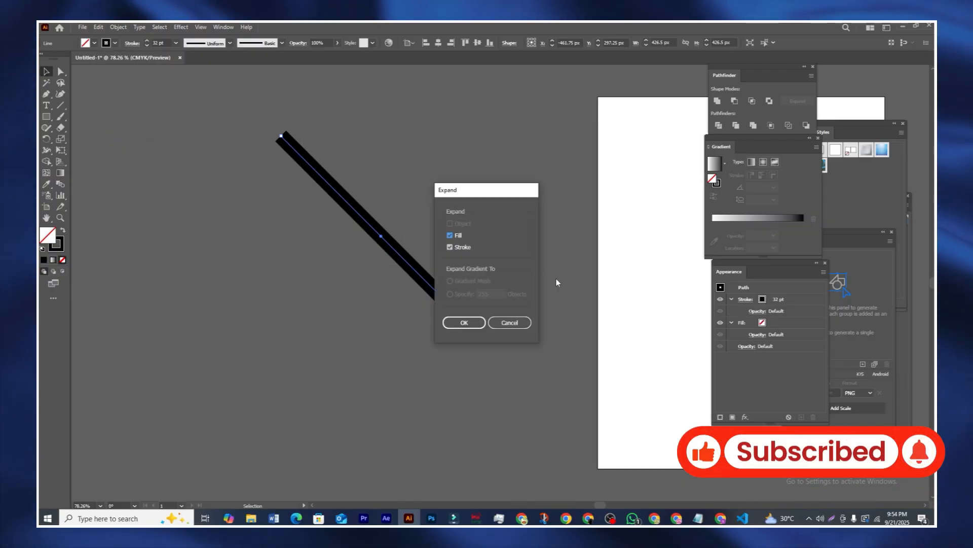
drag(477, 192, 540, 166)
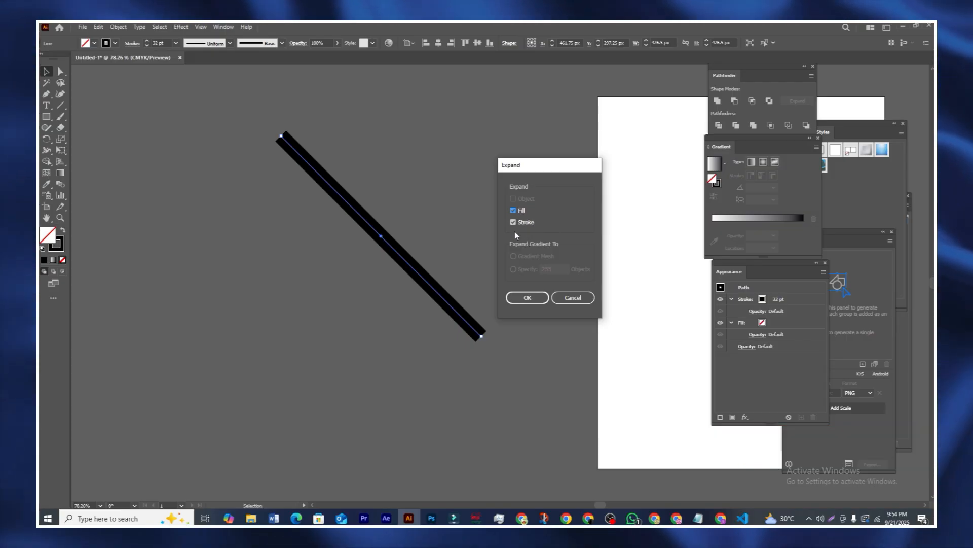
click(527, 297)
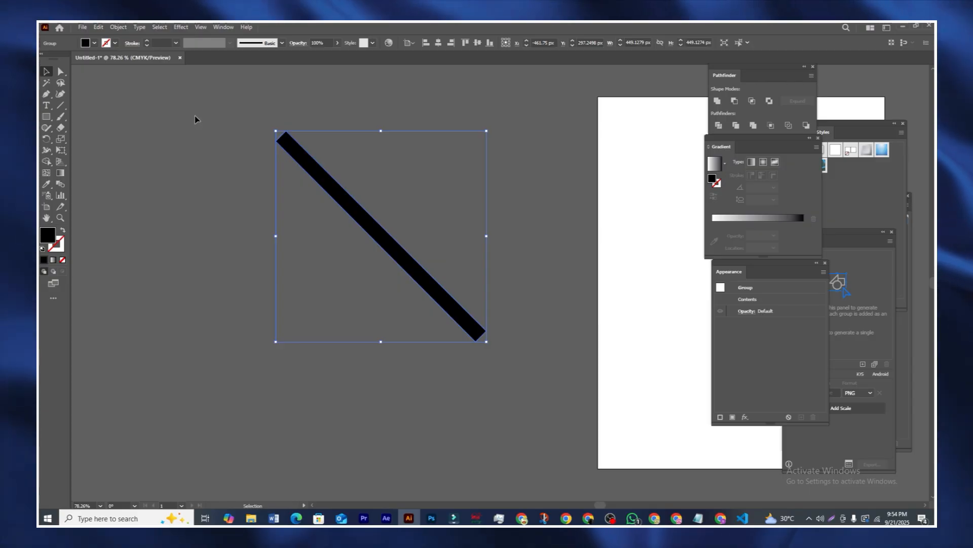
drag(390, 244, 406, 256)
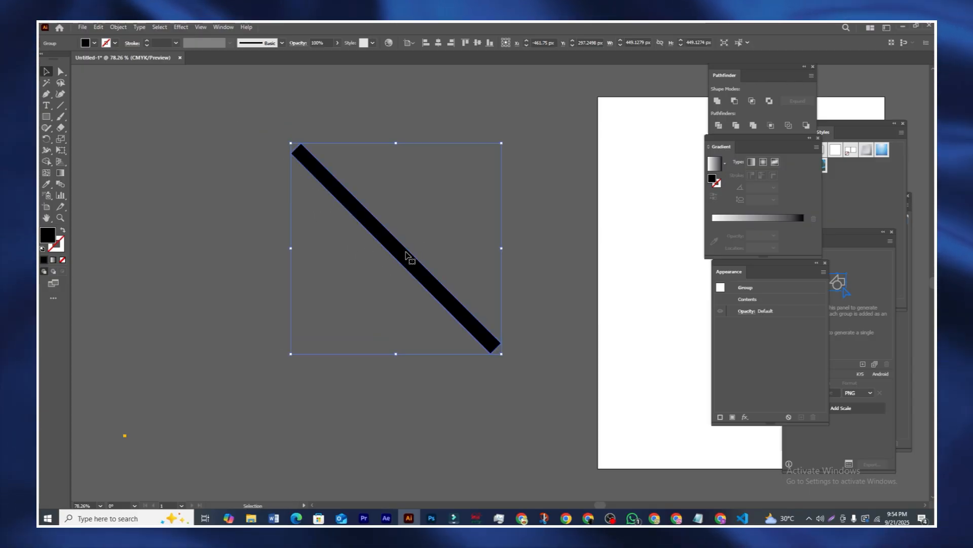
drag(476, 332, 447, 326)
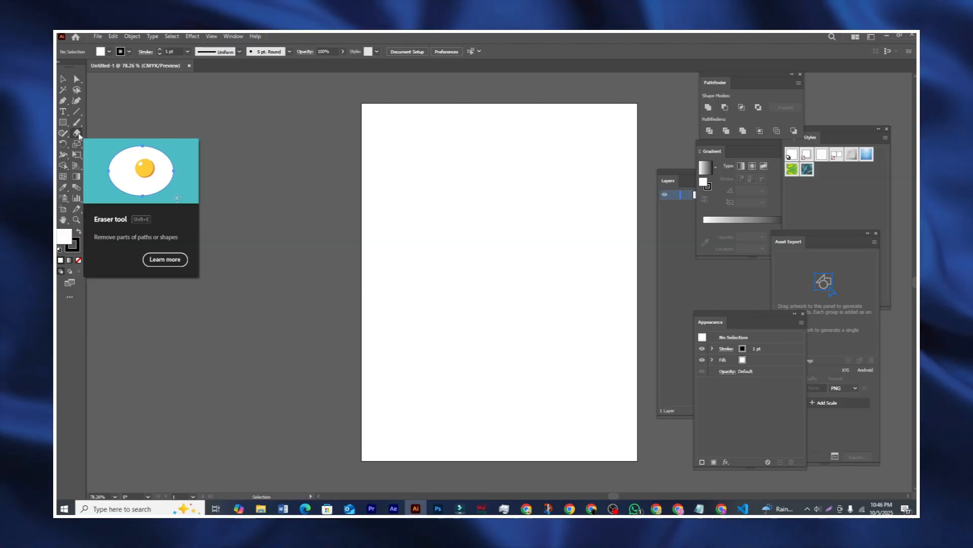
Step: With the Paintbrush, paint two curvy strokes and a zigzag left of the page
drag(79, 135, 94, 137)
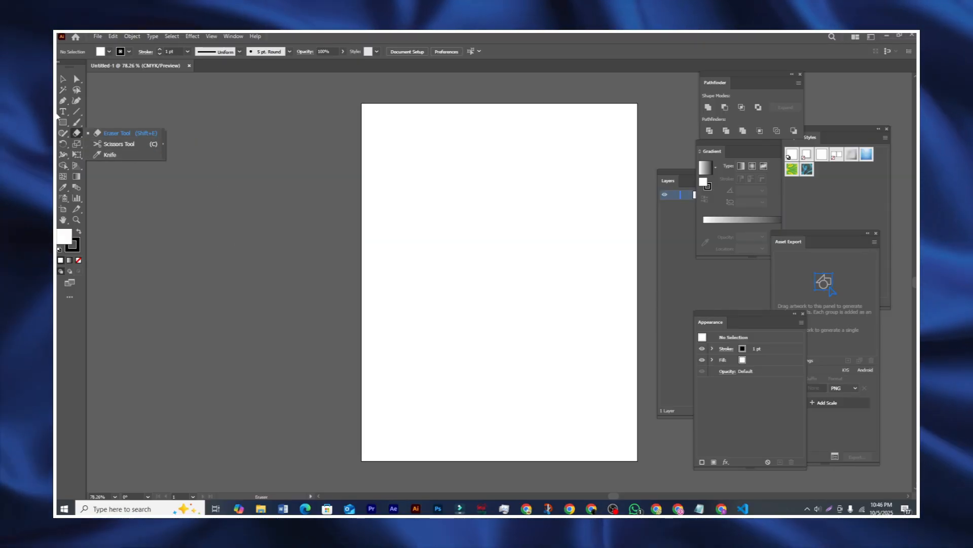
click(79, 135)
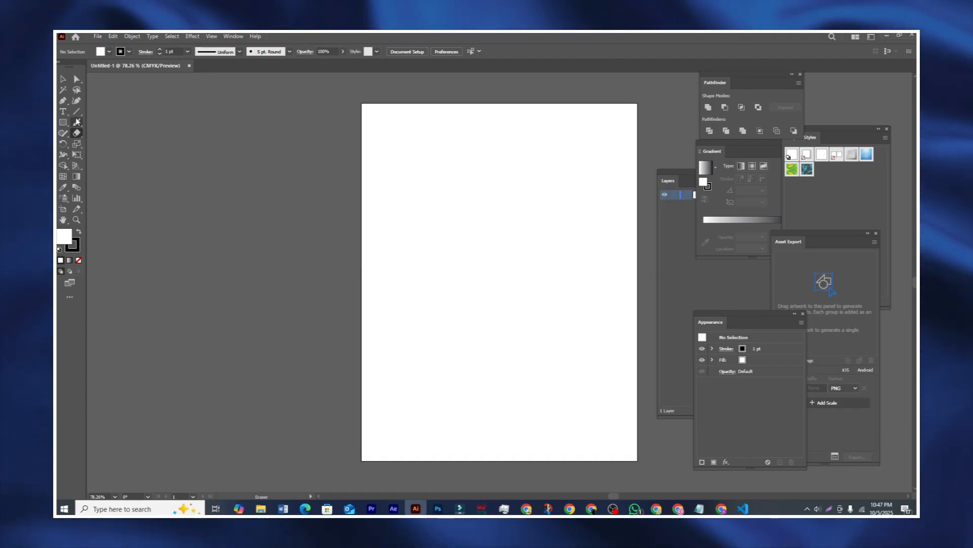
click(77, 123)
mouse_move(215, 313)
mouse_down()
mouse_move(193, 296)
mouse_move(181, 240)
mouse_move(268, 250)
mouse_move(266, 180)
mouse_move(241, 163)
mouse_up()
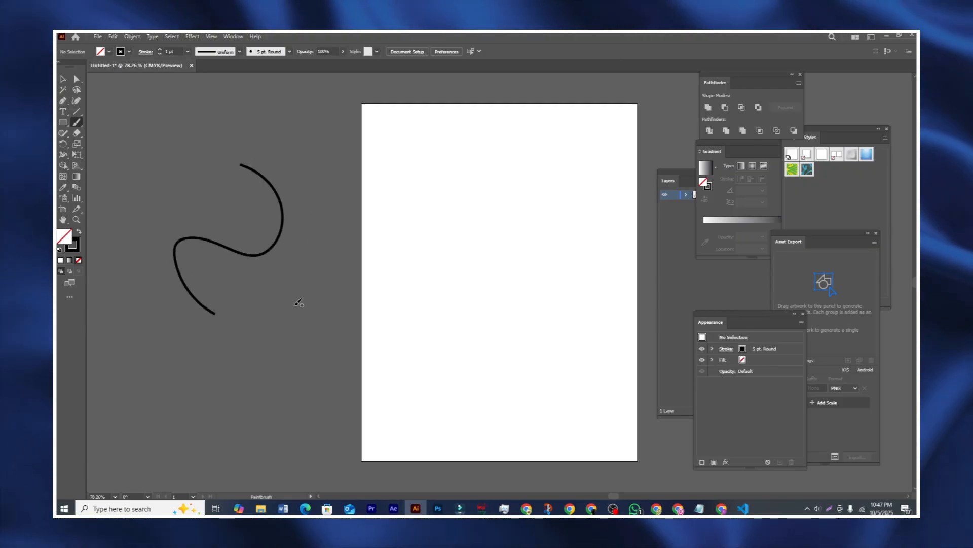
mouse_move(293, 304)
mouse_down()
mouse_move(325, 258)
mouse_move(305, 226)
mouse_move(318, 161)
mouse_move(291, 146)
mouse_up()
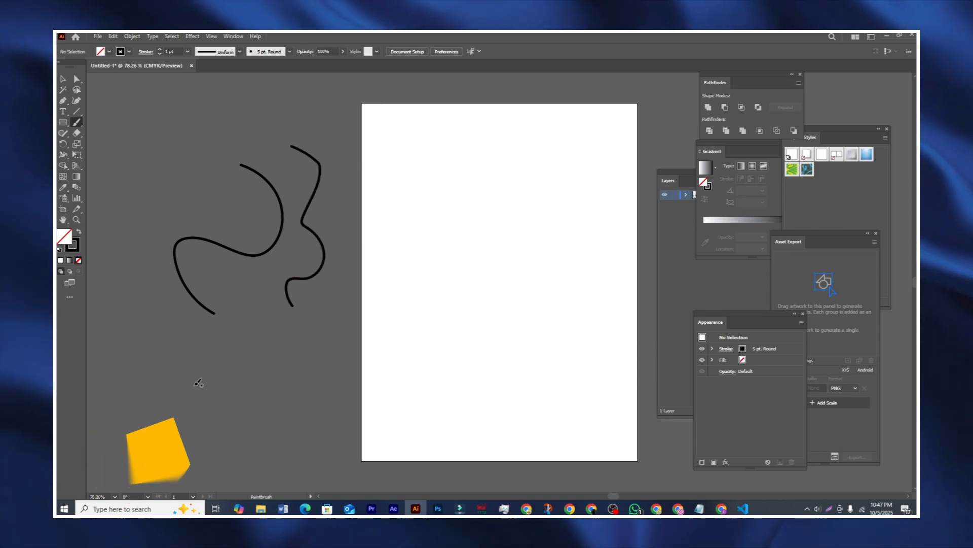
mouse_move(195, 383)
mouse_down()
mouse_move(203, 344)
mouse_move(243, 373)
mouse_move(257, 328)
mouse_move(284, 360)
mouse_move(294, 328)
mouse_move(326, 356)
mouse_up()
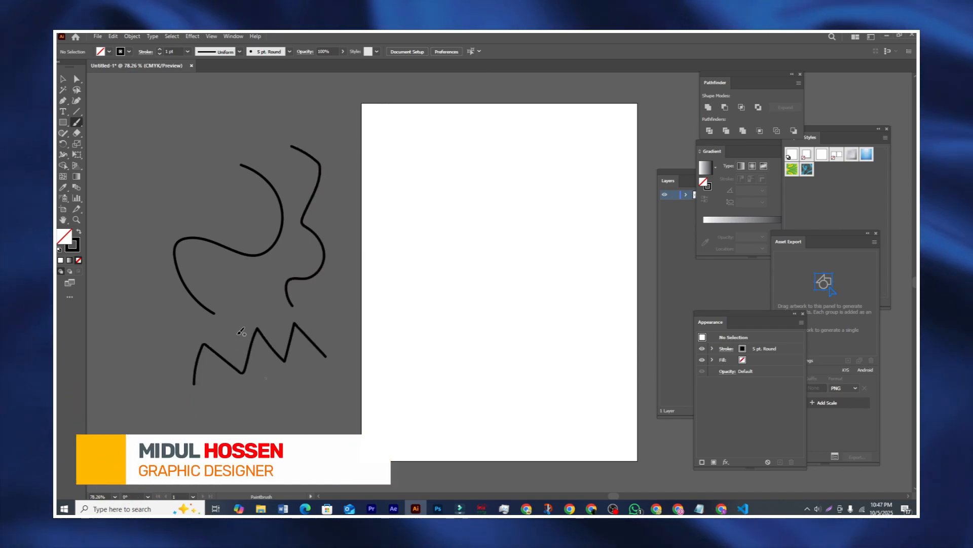
Step: Paint a simple house with roof, walls, door and windows on the page
mouse_move(435, 220)
mouse_down()
mouse_move(539, 220)
mouse_move(540, 212)
mouse_move(492, 162)
mouse_move(436, 216)
mouse_move(443, 286)
mouse_up()
mouse_move(521, 220)
mouse_down()
mouse_move(530, 271)
mouse_move(442, 285)
mouse_up()
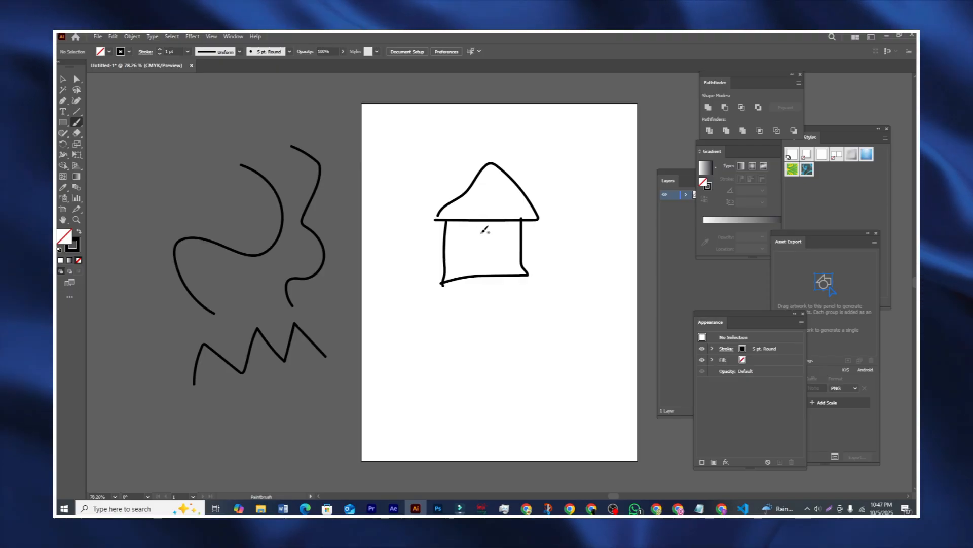
drag(470, 235, 470, 275)
mouse_move(470, 235)
mouse_down()
mouse_move(490, 234)
mouse_move(495, 275)
mouse_move(513, 251)
mouse_move(509, 266)
mouse_move(501, 247)
mouse_move(468, 249)
mouse_move(465, 262)
mouse_move(450, 246)
mouse_up()
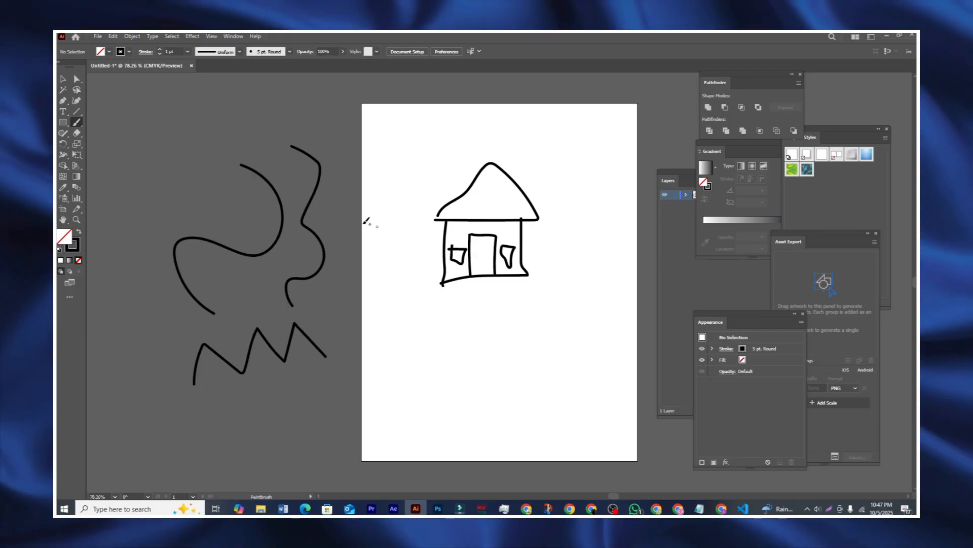
Step: Switch the brush stroke to red and paint a crown, two lines and boat shapes
click(108, 52)
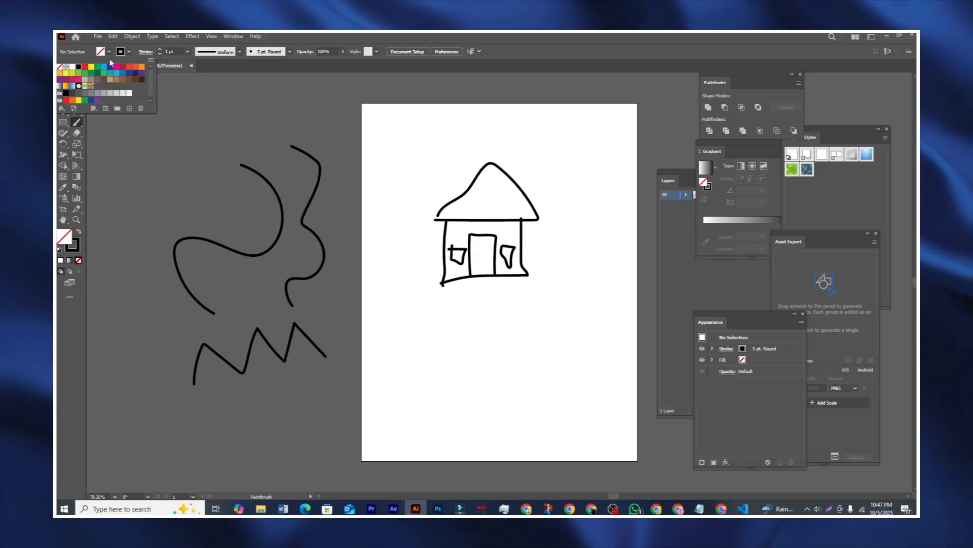
click(87, 71)
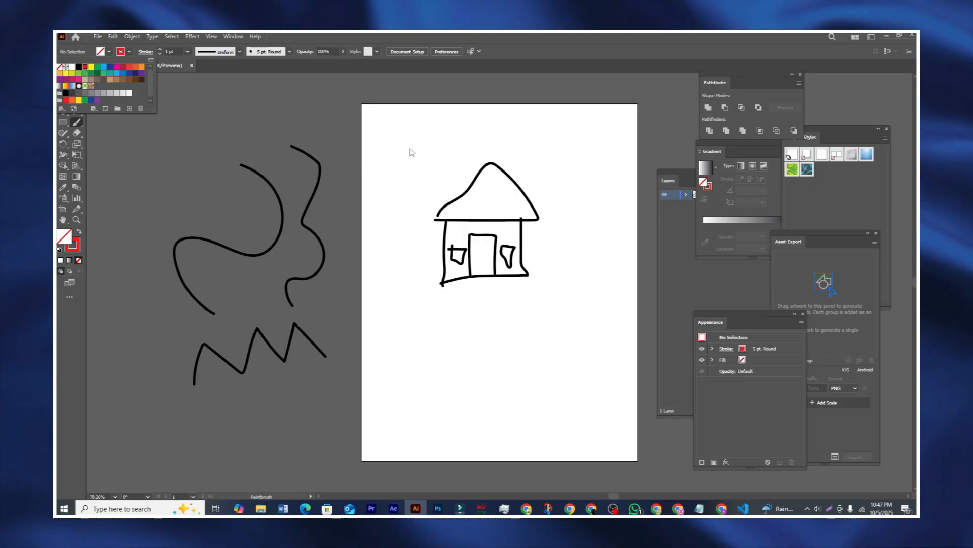
click(398, 188)
mouse_move(399, 180)
mouse_down()
mouse_move(407, 120)
mouse_move(432, 142)
mouse_move(433, 119)
mouse_move(452, 150)
mouse_up()
mouse_move(406, 179)
mouse_down()
mouse_move(466, 143)
mouse_move(493, 151)
mouse_up()
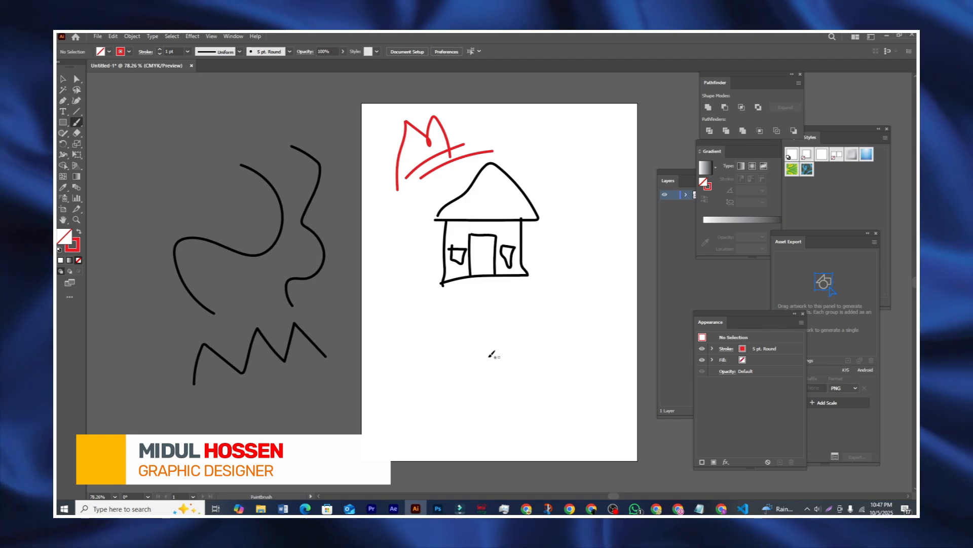
mouse_move(419, 326)
mouse_down()
mouse_move(475, 347)
mouse_move(562, 327)
mouse_move(596, 307)
mouse_move(596, 344)
mouse_move(543, 364)
mouse_move(444, 346)
mouse_move(425, 328)
mouse_move(463, 340)
mouse_move(484, 307)
mouse_move(555, 292)
mouse_move(580, 323)
mouse_up()
mouse_move(375, 394)
mouse_down()
mouse_move(440, 410)
mouse_move(503, 386)
mouse_move(507, 412)
mouse_move(473, 426)
mouse_move(420, 423)
mouse_move(371, 393)
mouse_up()
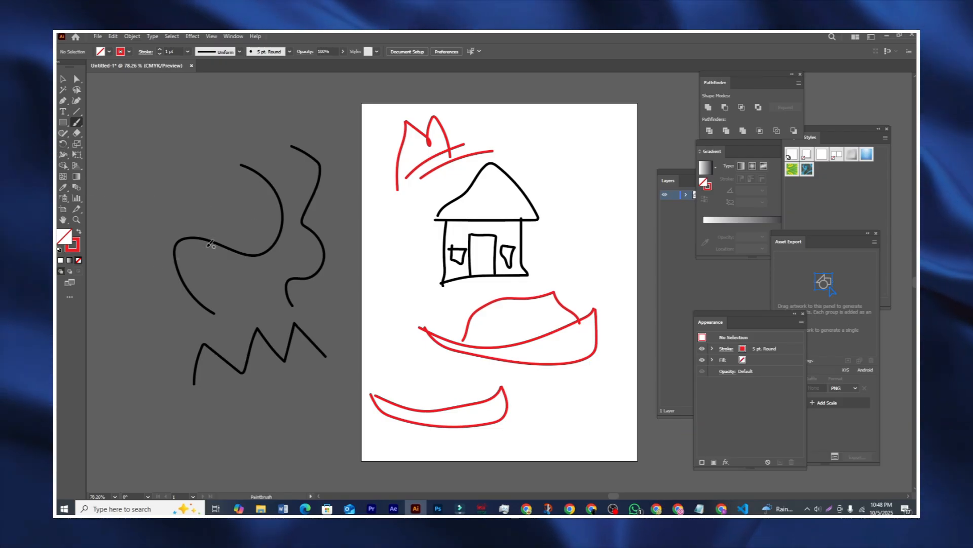
Step: Marquee-select the sketched paths several times, then deselect everything
click(62, 81)
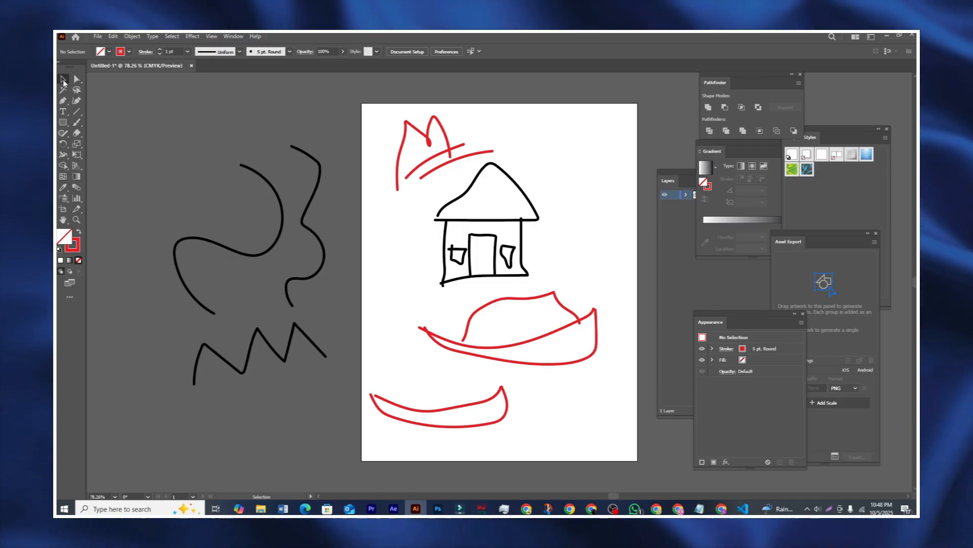
click(280, 221)
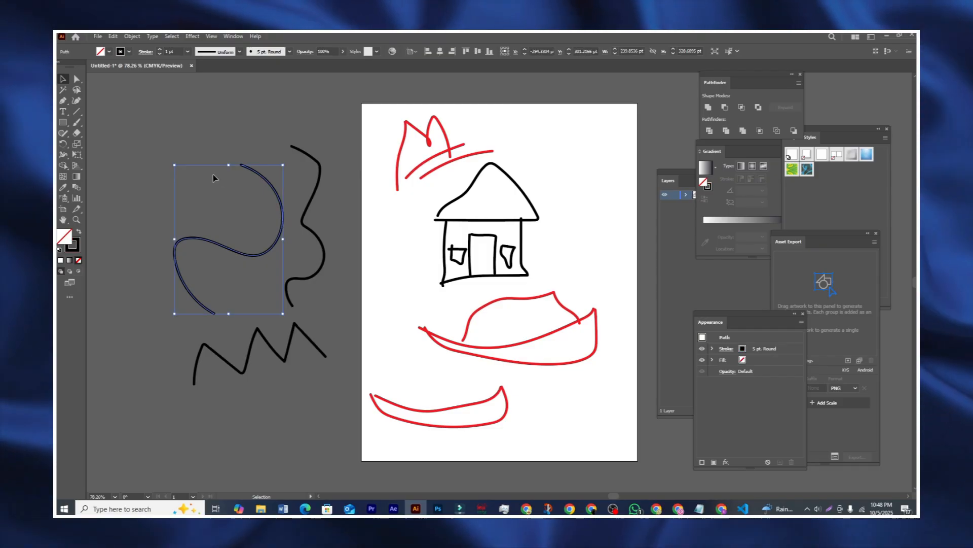
drag(167, 126, 478, 344)
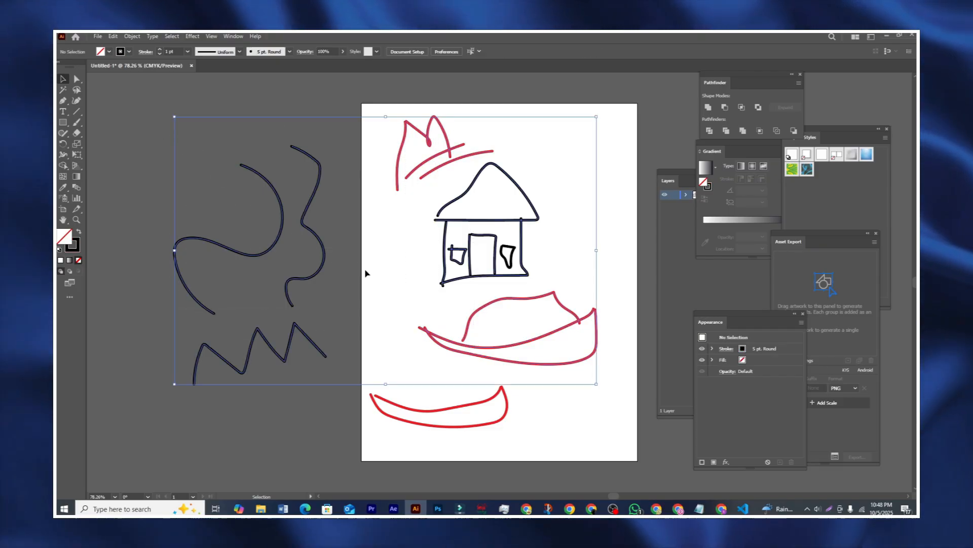
click(127, 155)
drag(137, 150, 484, 419)
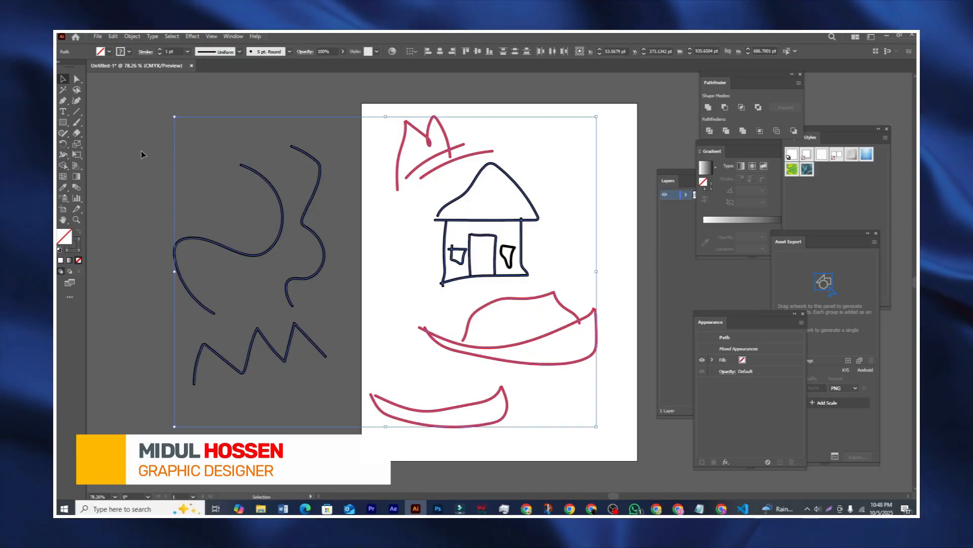
drag(175, 137, 518, 412)
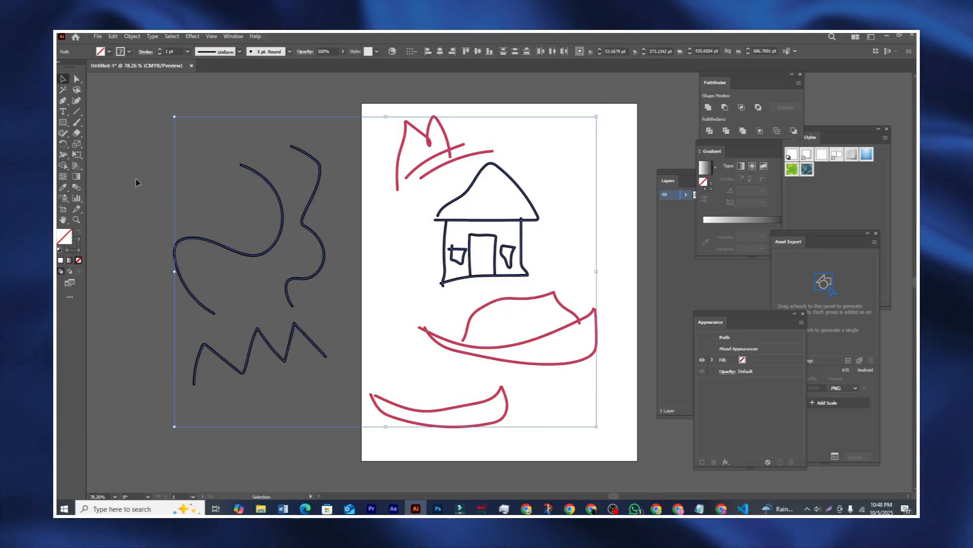
drag(198, 151, 511, 436)
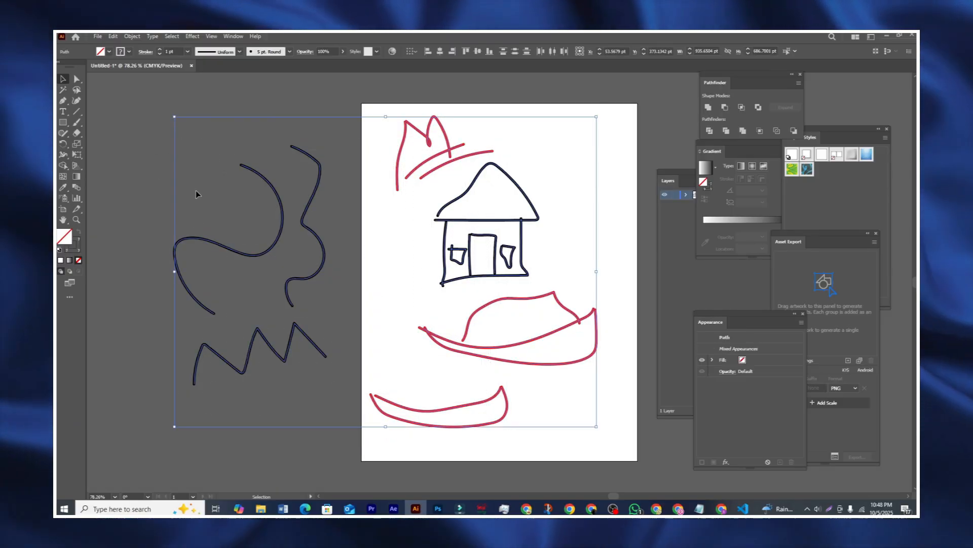
drag(156, 134, 482, 365)
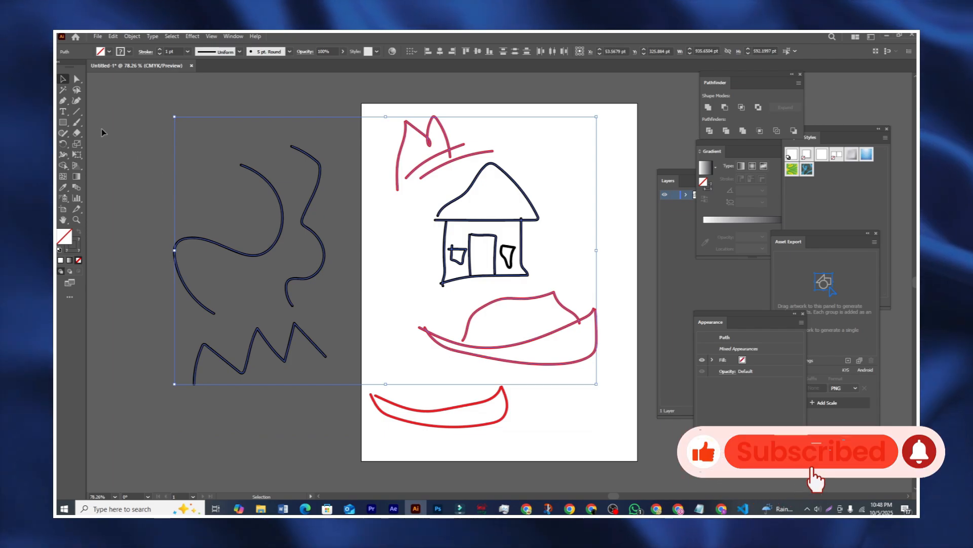
click(159, 146)
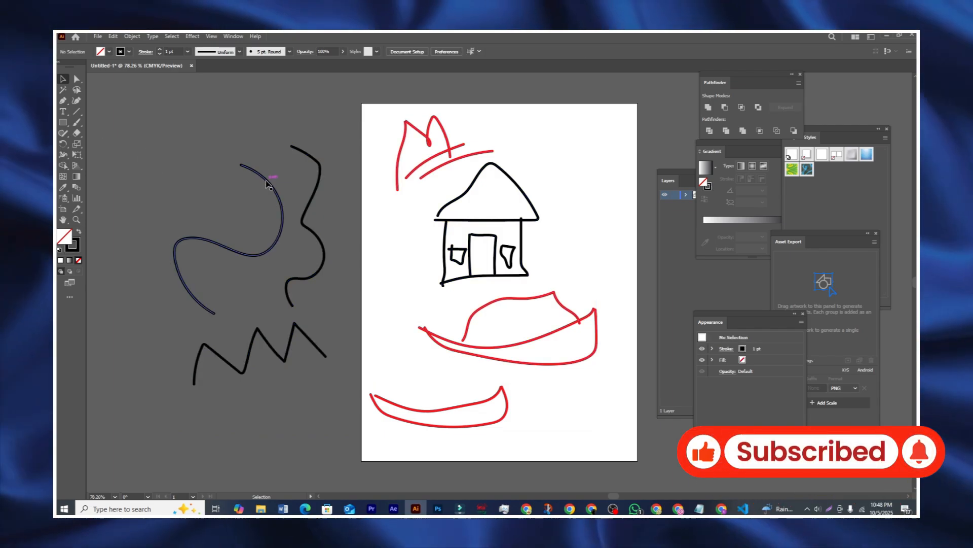
Step: Set the left curve's stroke weight to 6 pt
click(266, 174)
click(159, 50)
click(158, 50)
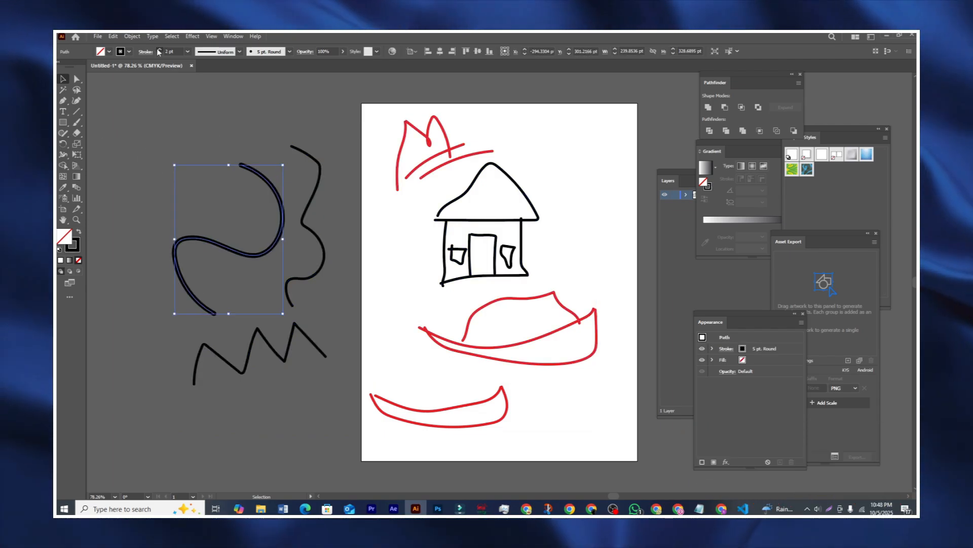
click(159, 49)
click(159, 50)
click(159, 50)
click(158, 50)
click(158, 49)
click(159, 53)
click(159, 54)
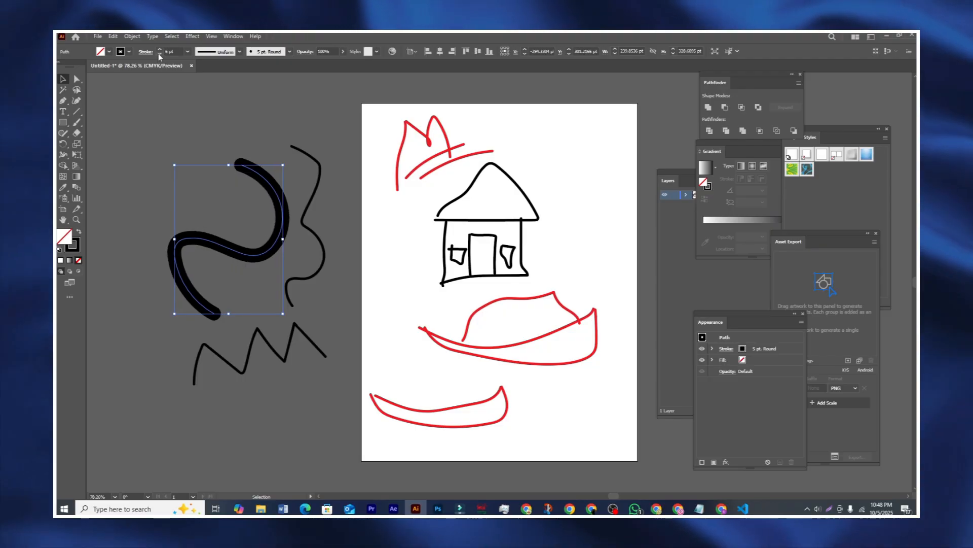
click(167, 90)
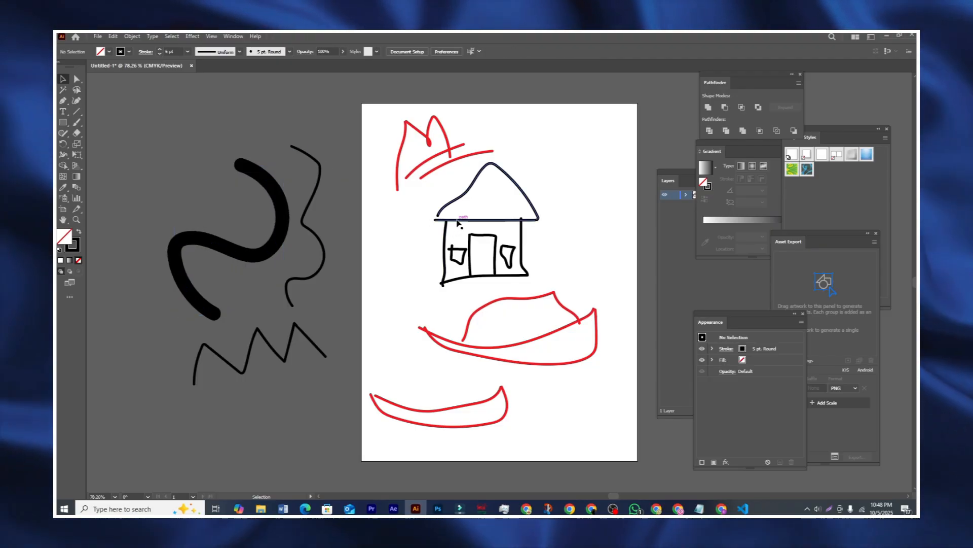
Step: Give the house roof a 4 pt stroke and thicken the walls' outline
click(459, 219)
click(159, 49)
click(160, 49)
click(160, 49)
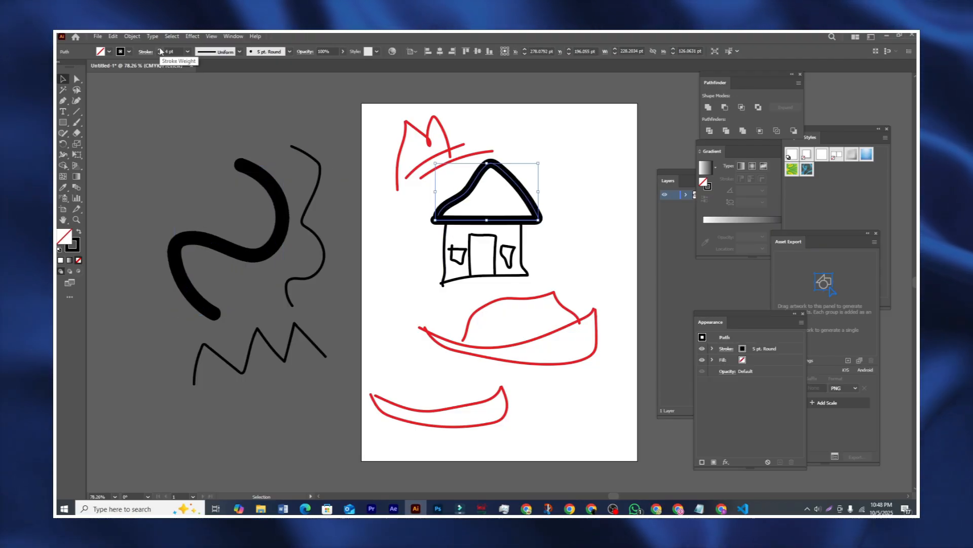
click(445, 235)
click(525, 291)
click(522, 279)
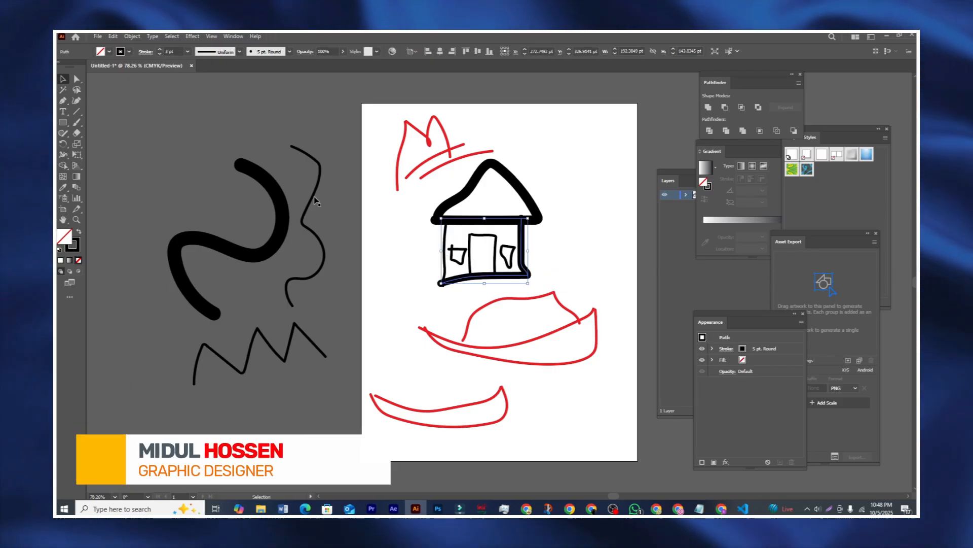
click(358, 254)
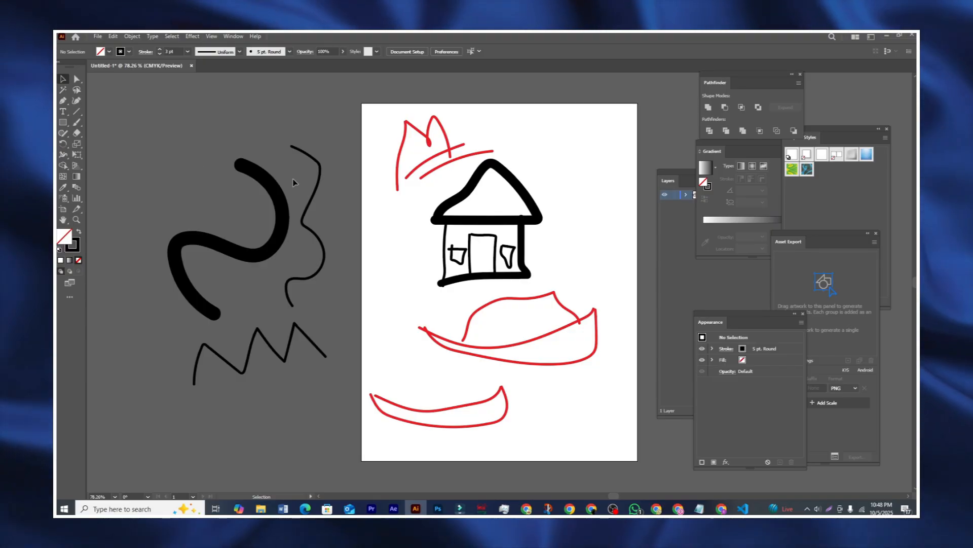
Step: Delete all the sketches and set fill to red with no stroke
key(ctrl+a)
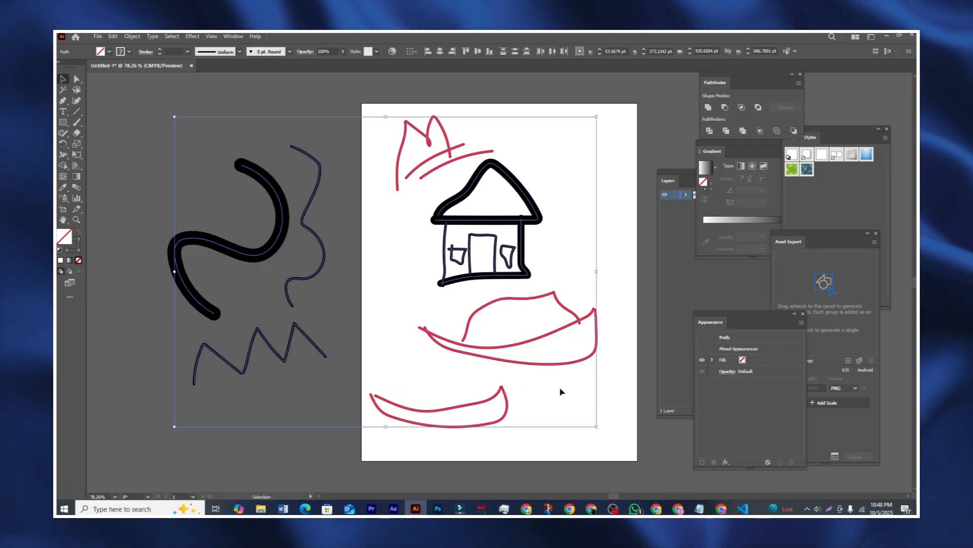
key(Delete)
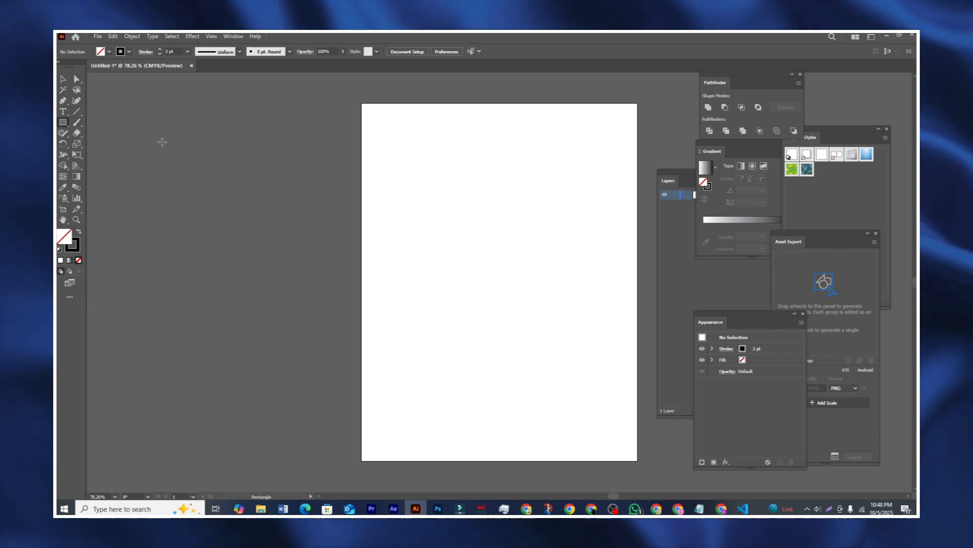
click(109, 51)
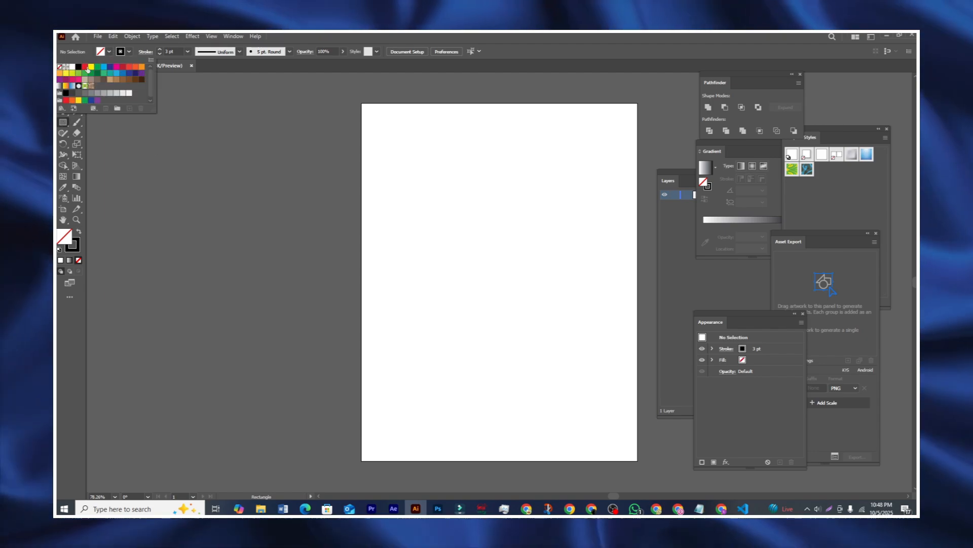
click(84, 67)
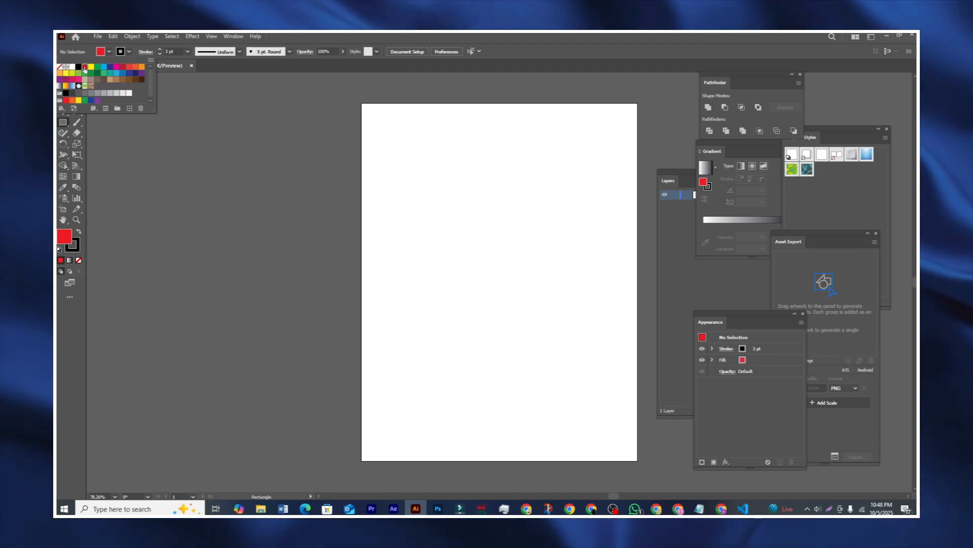
click(124, 52)
click(128, 51)
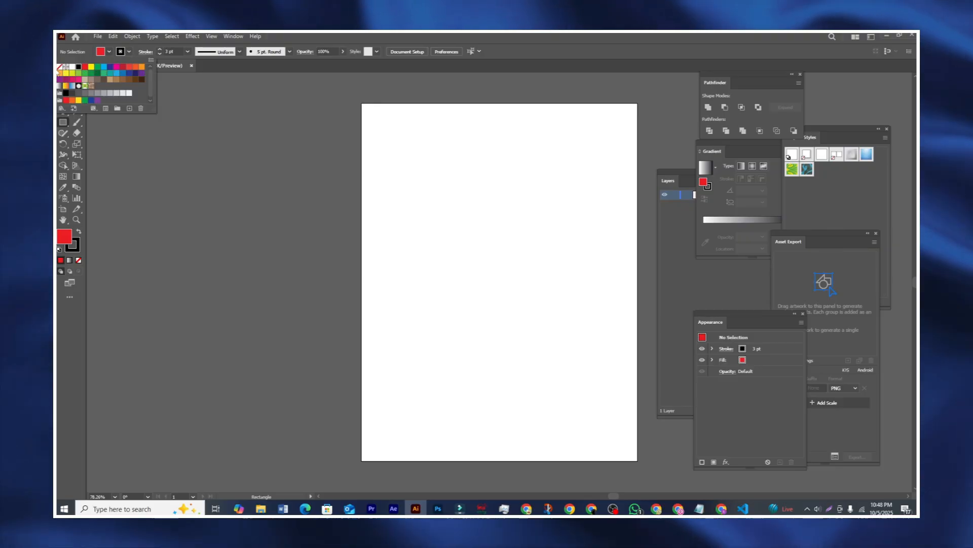
click(60, 67)
click(181, 201)
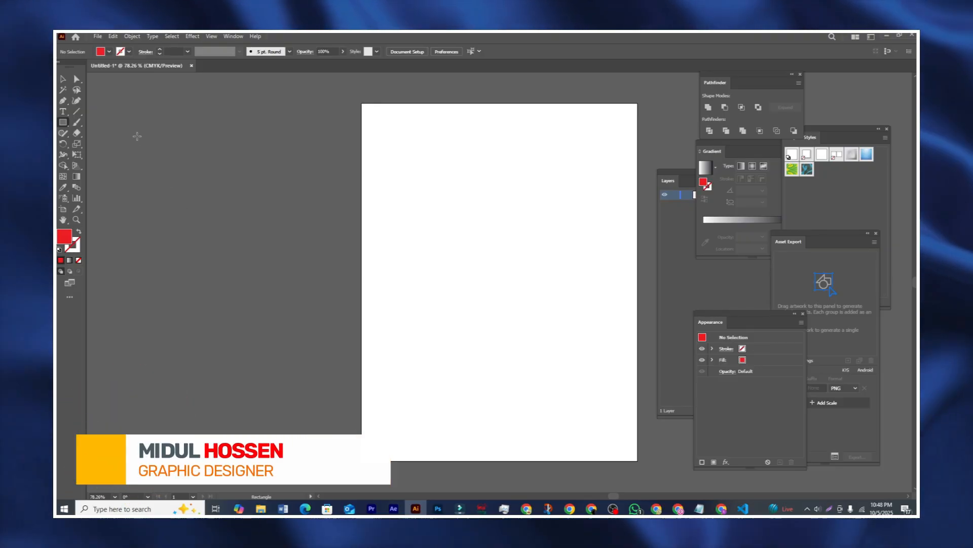
Step: Draw a tall red rectangle left of the artboard and shift it further left
drag(144, 152, 179, 362)
click(63, 79)
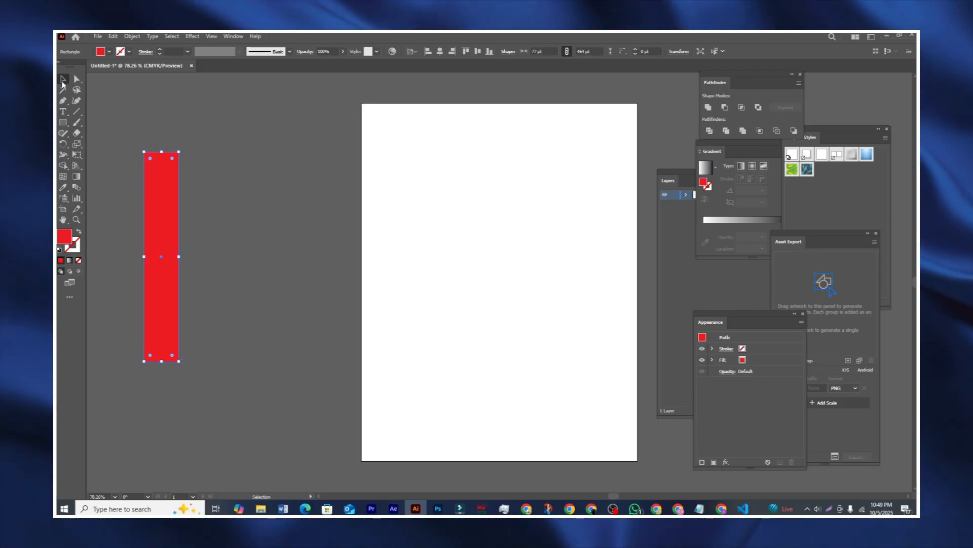
drag(151, 224, 138, 225)
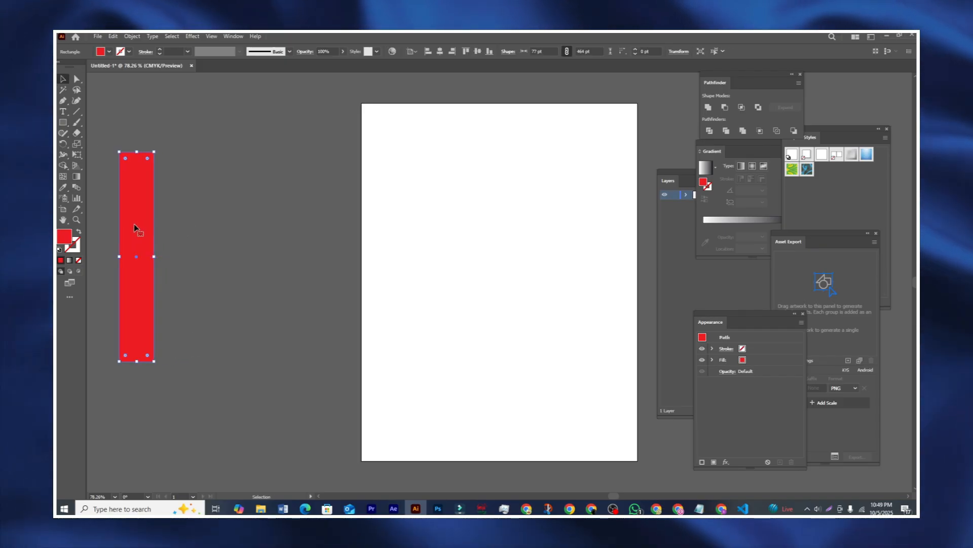
Step: Draw a second tall rectangle to its right and fill it yellow
click(64, 123)
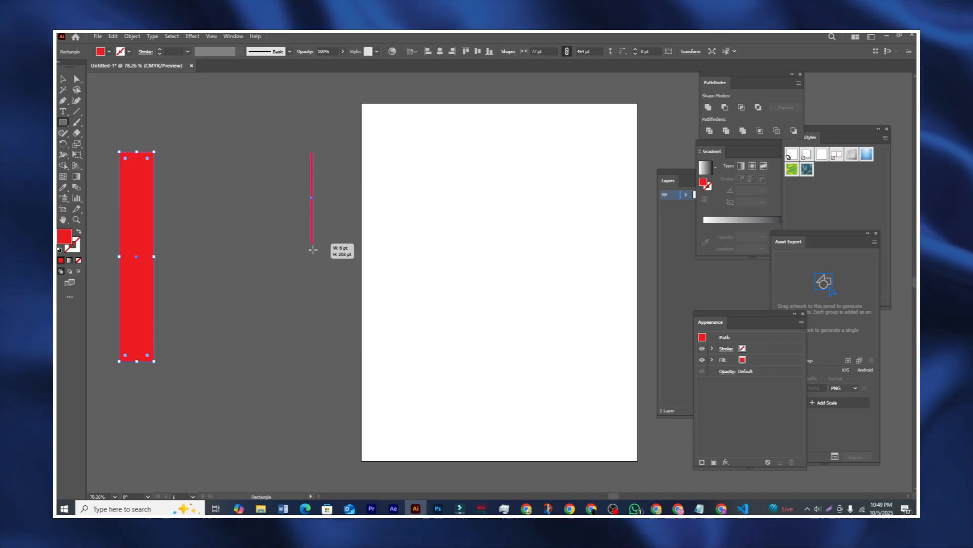
drag(312, 249, 346, 362)
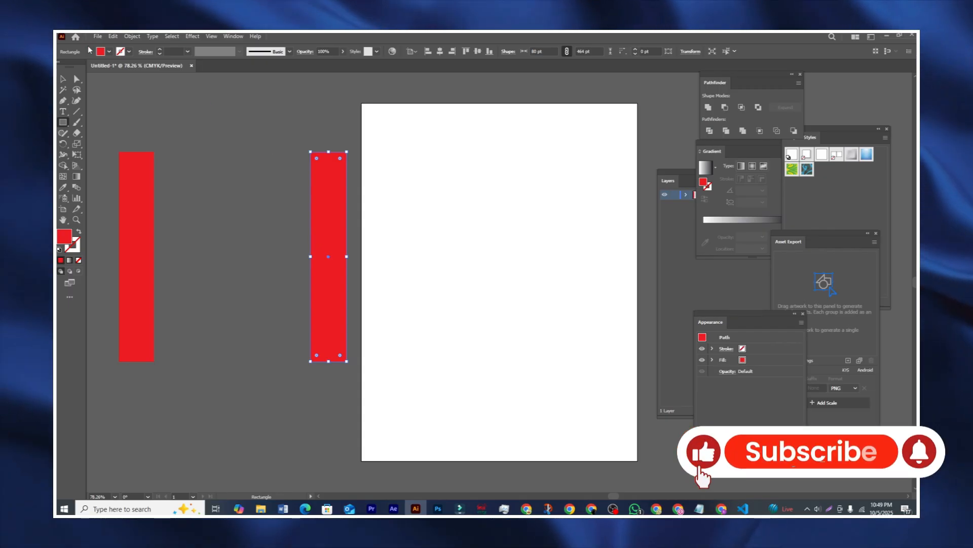
click(109, 51)
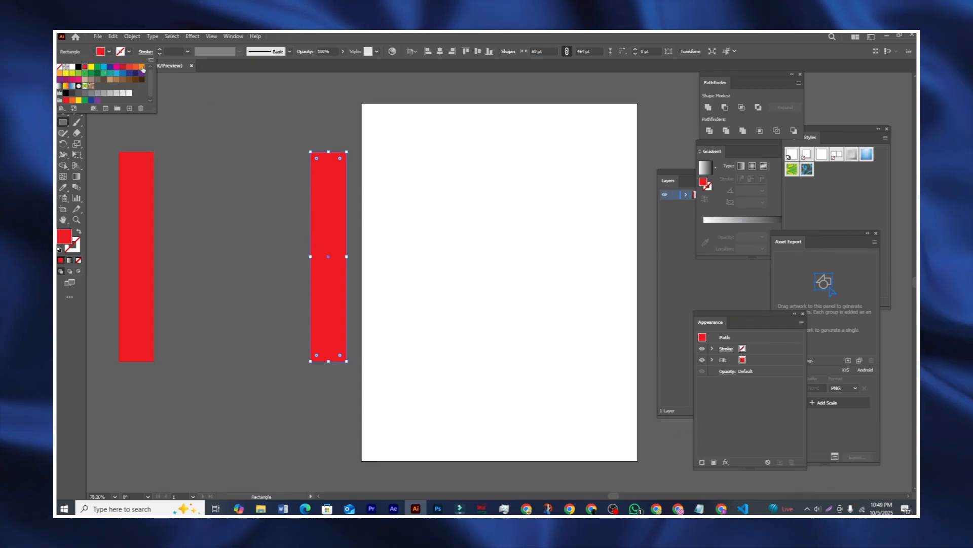
click(91, 67)
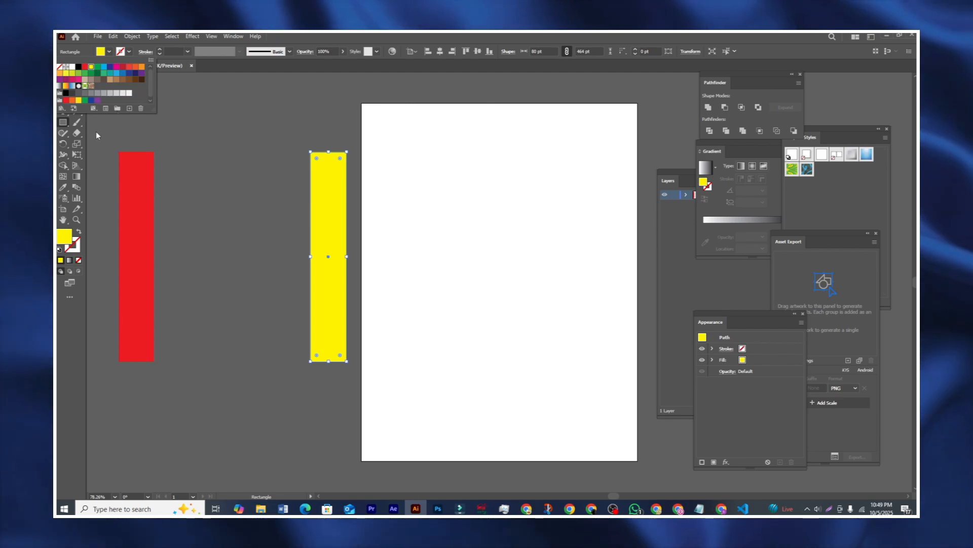
click(85, 121)
click(63, 79)
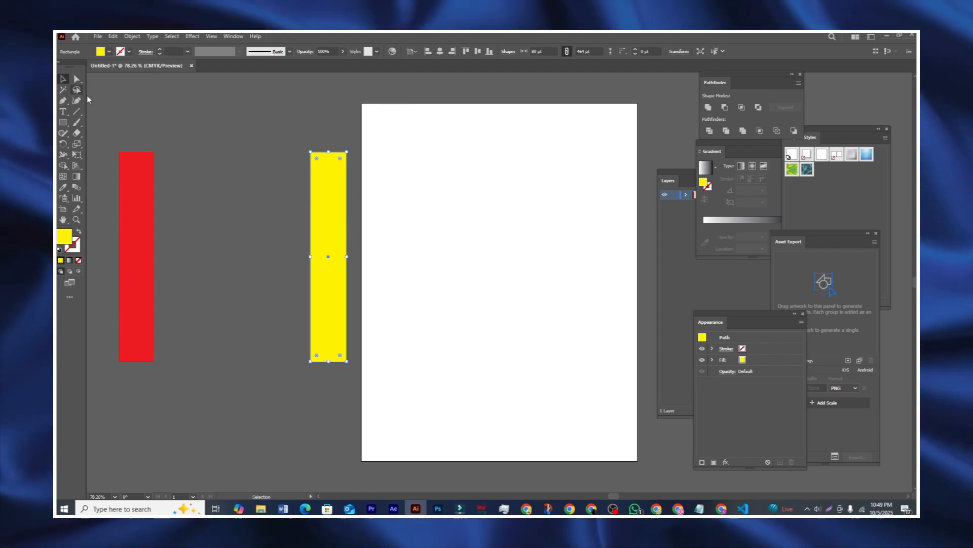
click(110, 132)
Step: Select both rectangles and blend the red bar into the yellow bar
drag(111, 133, 346, 287)
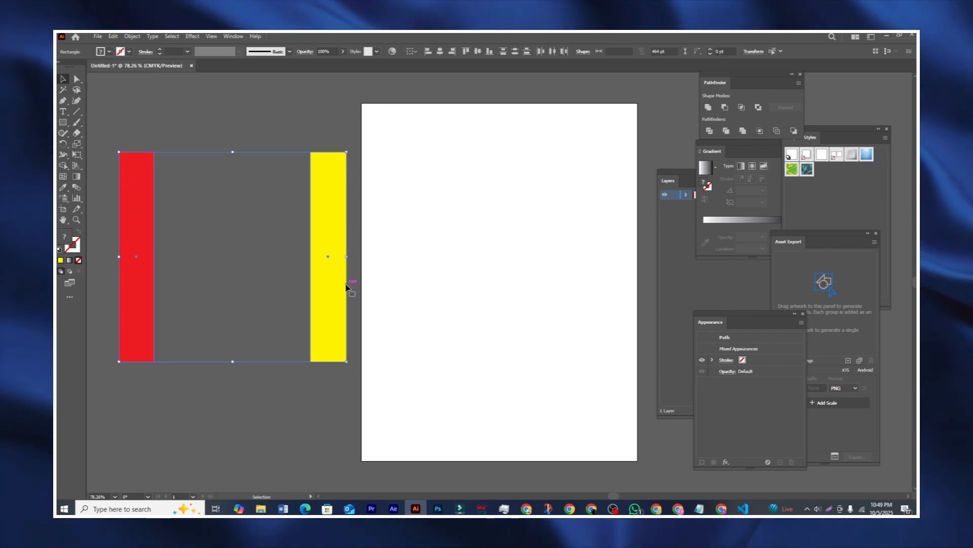
click(77, 189)
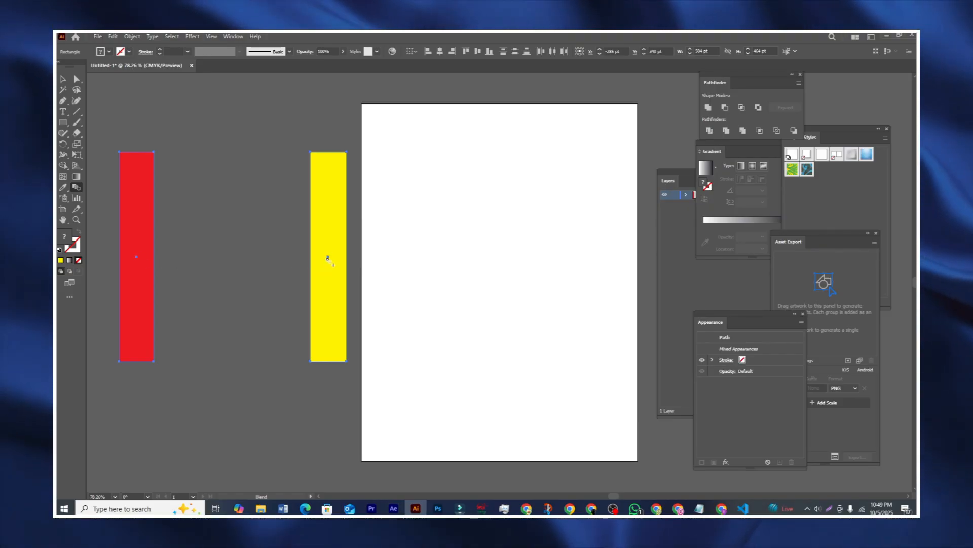
click(329, 259)
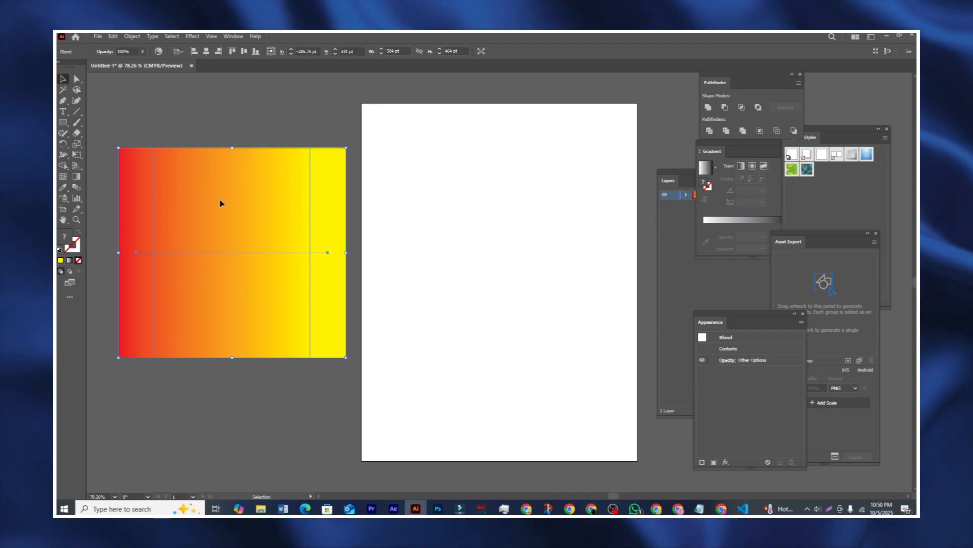
Step: Delete the blend, draw yellow and dark blue tall bars, and select both
key(Delete)
click(63, 122)
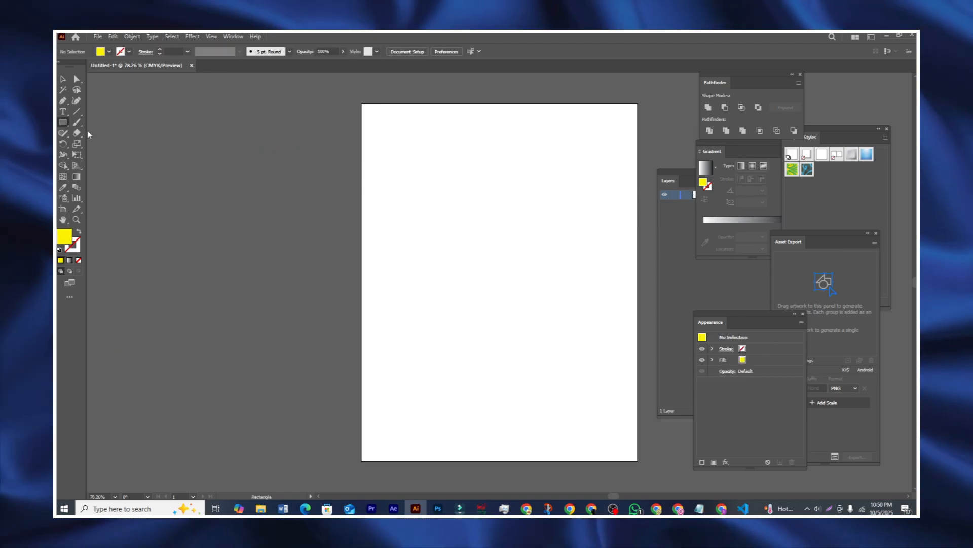
mouse_move(138, 153)
mouse_down()
mouse_move(162, 211)
mouse_move(178, 359)
mouse_move(163, 366)
mouse_up()
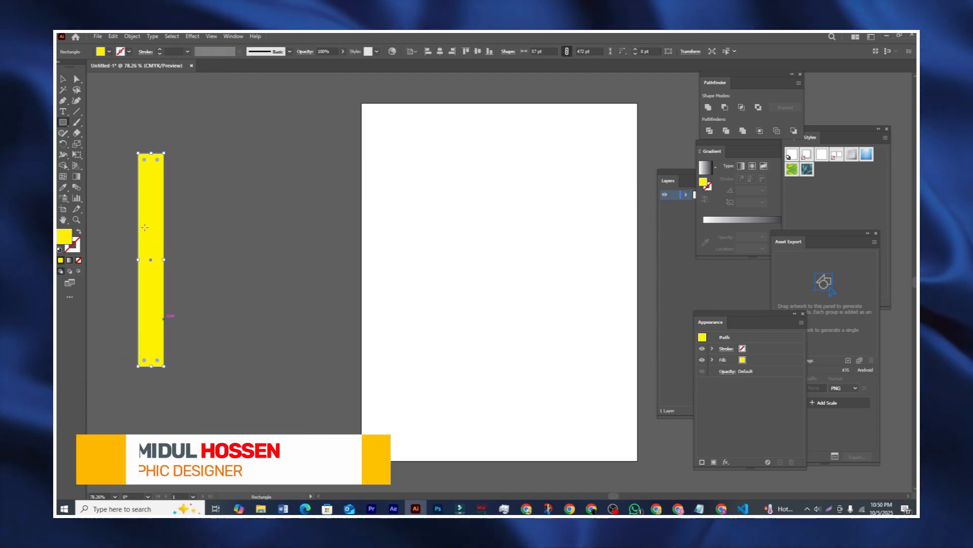
mouse_move(263, 153)
mouse_down()
mouse_move(285, 231)
mouse_move(300, 381)
mouse_move(294, 366)
mouse_up()
click(108, 51)
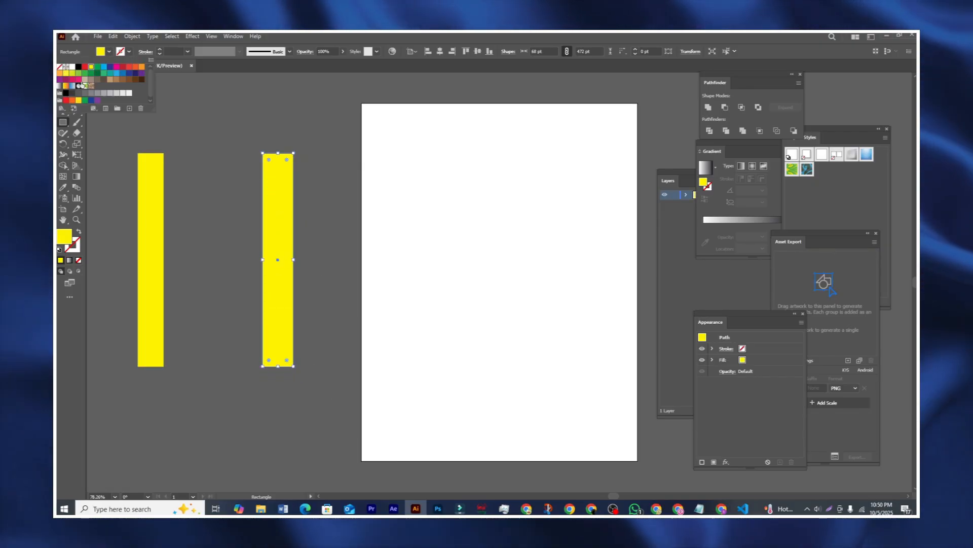
click(85, 67)
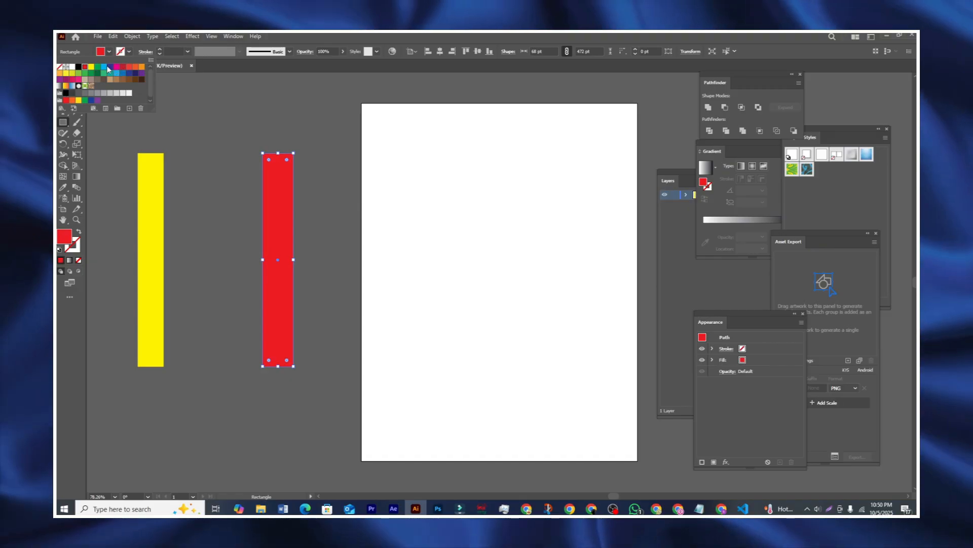
click(112, 68)
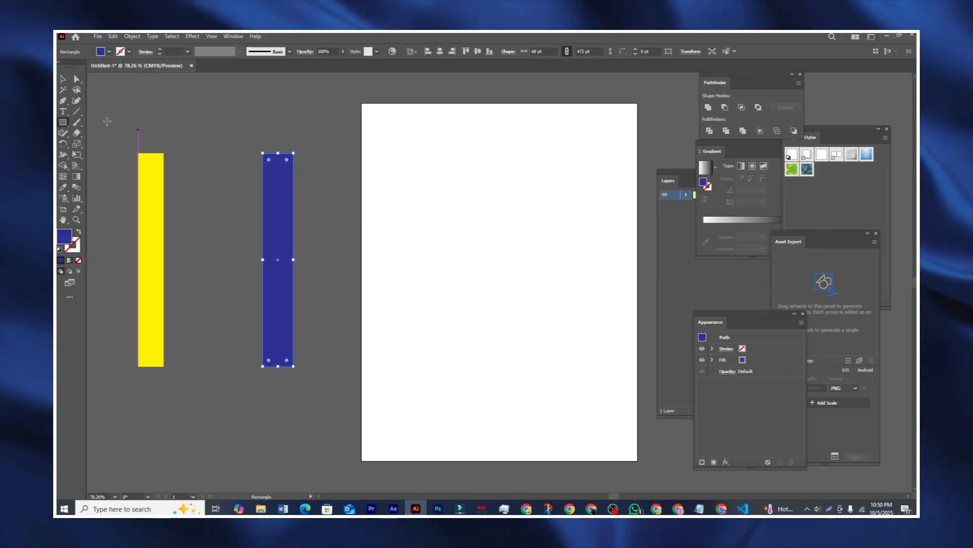
key(ctrl+a)
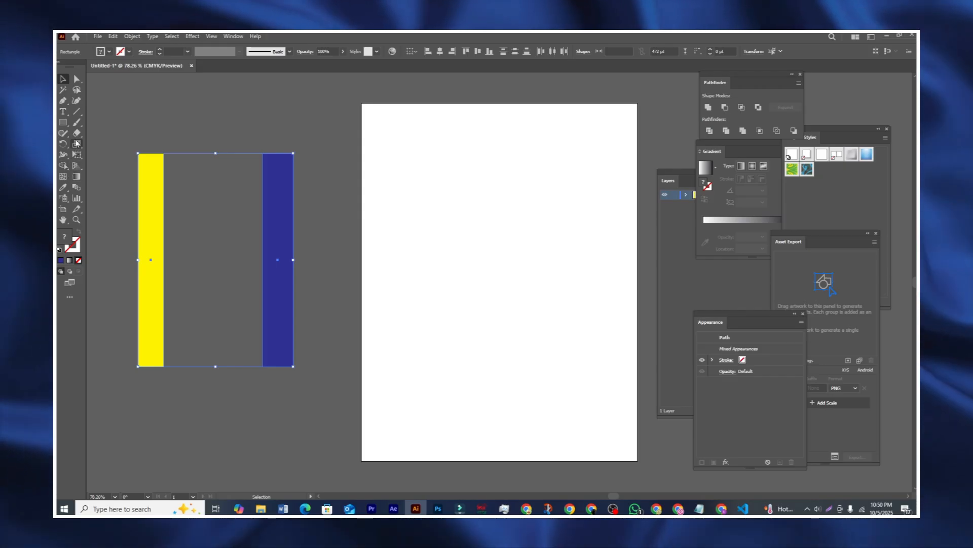
Step: Blend the yellow bar into the blue bar using Specified Steps spacing
click(76, 187)
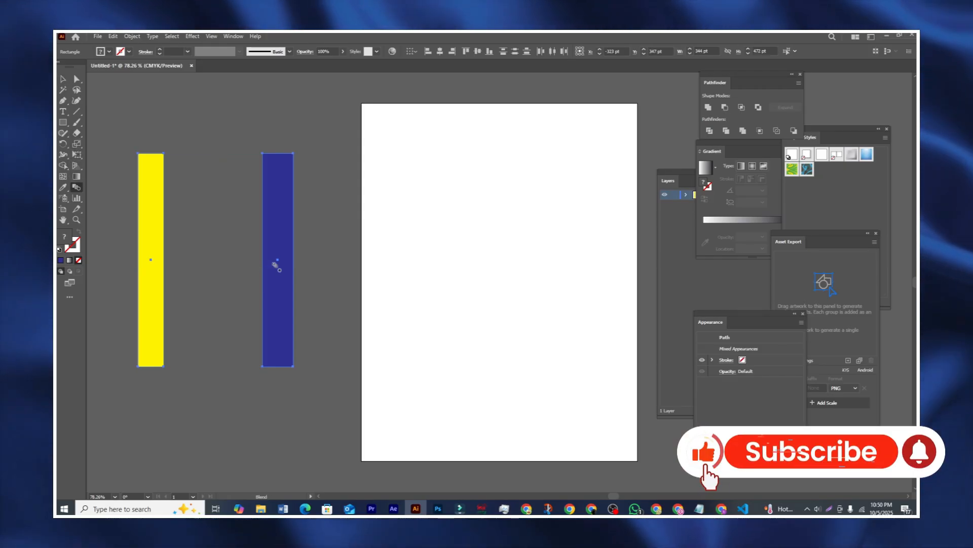
alt+click(152, 260)
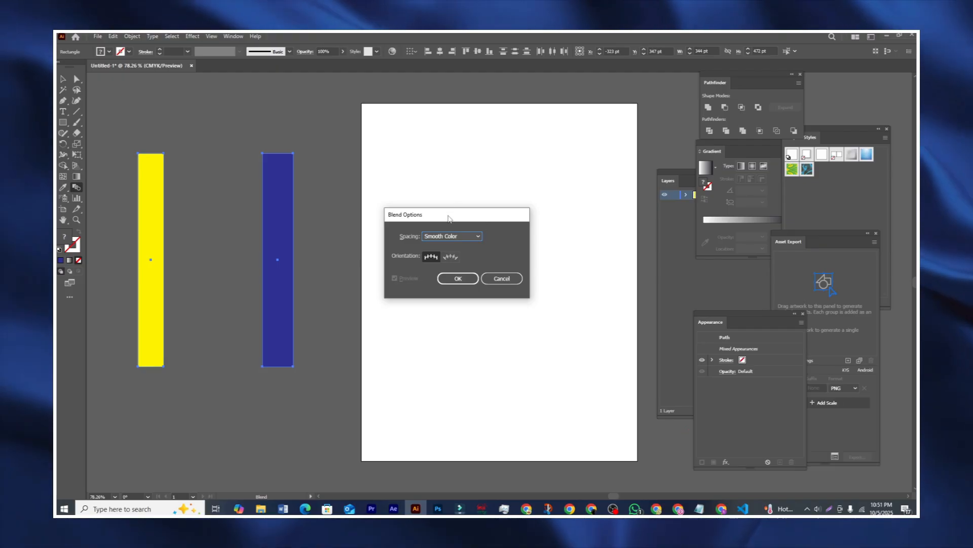
drag(424, 217, 450, 214)
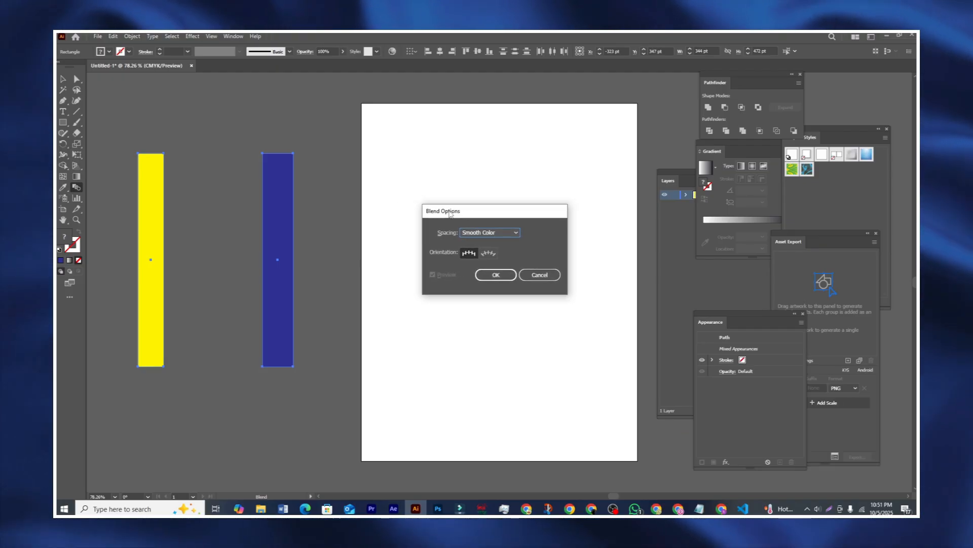
click(465, 233)
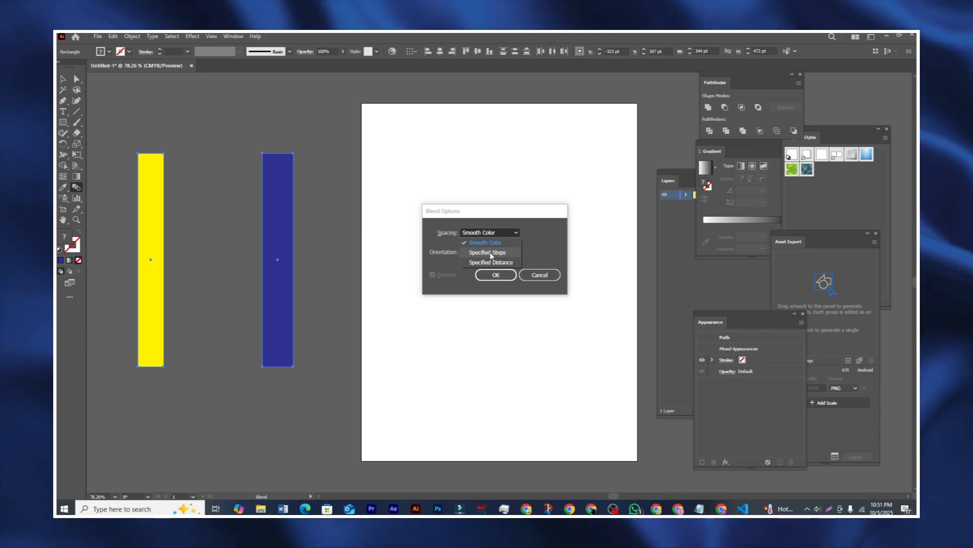
click(490, 252)
click(496, 275)
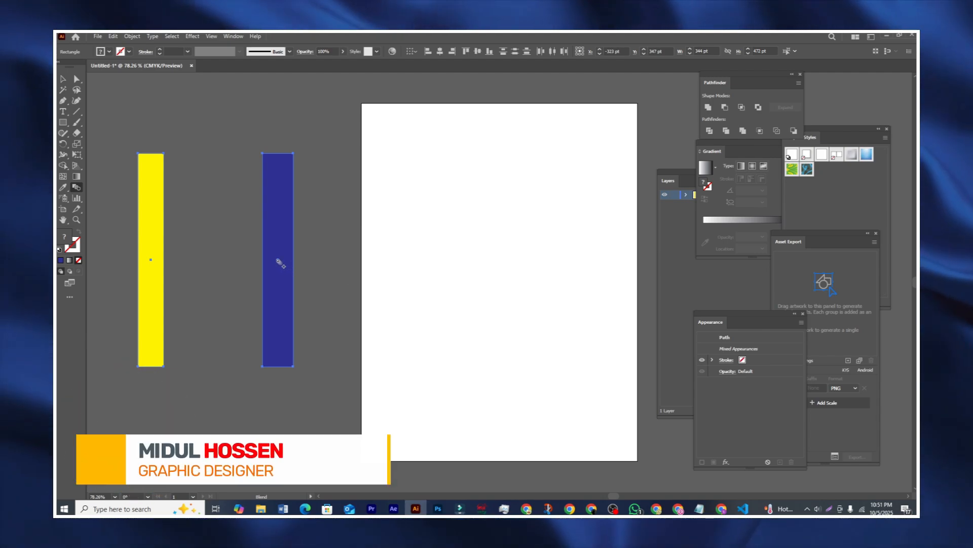
click(279, 261)
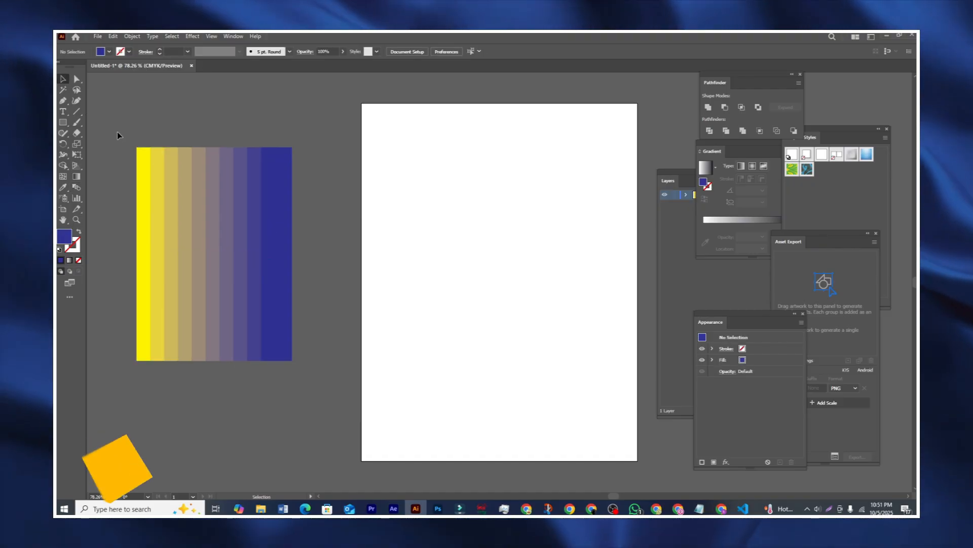
Step: Move the stepped blend slightly right and marquee-select it
click(287, 271)
drag(283, 286, 329, 289)
click(172, 142)
drag(171, 134, 351, 380)
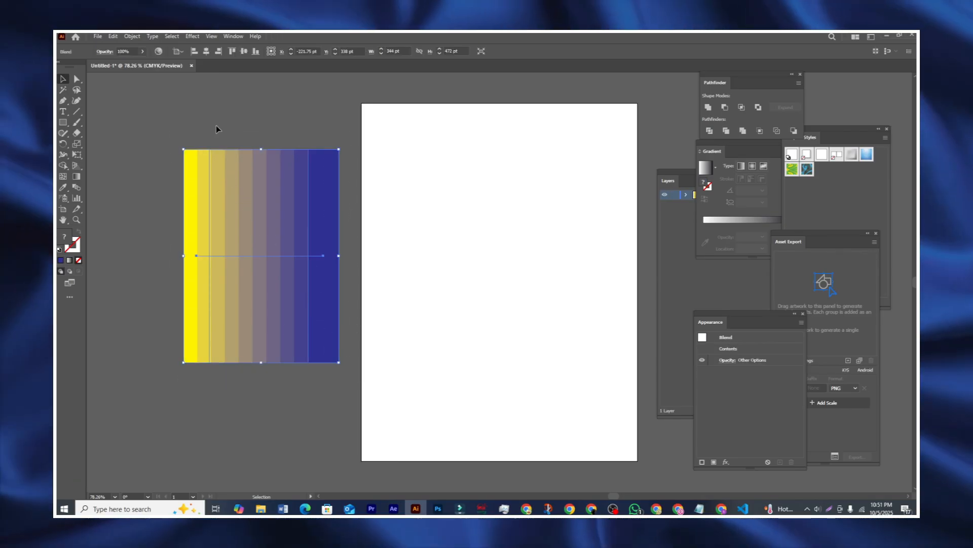
drag(235, 132, 315, 374)
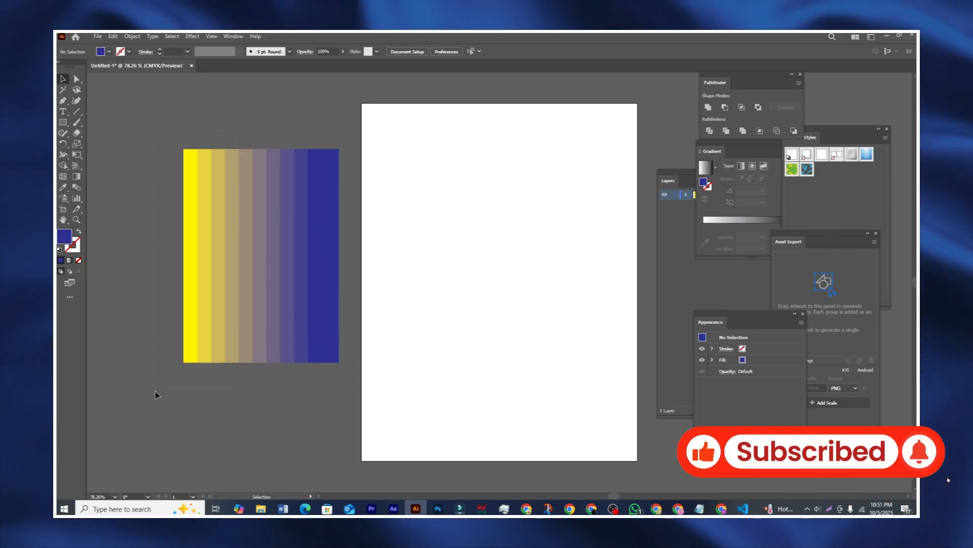
drag(155, 393, 166, 397)
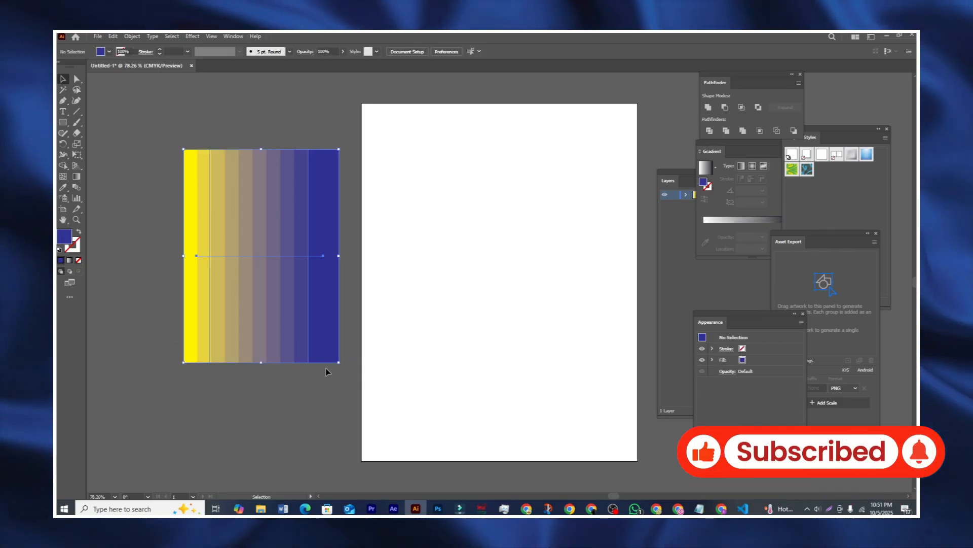
Step: Delete the striped blend and draw a blue square left of the page
key(Delete)
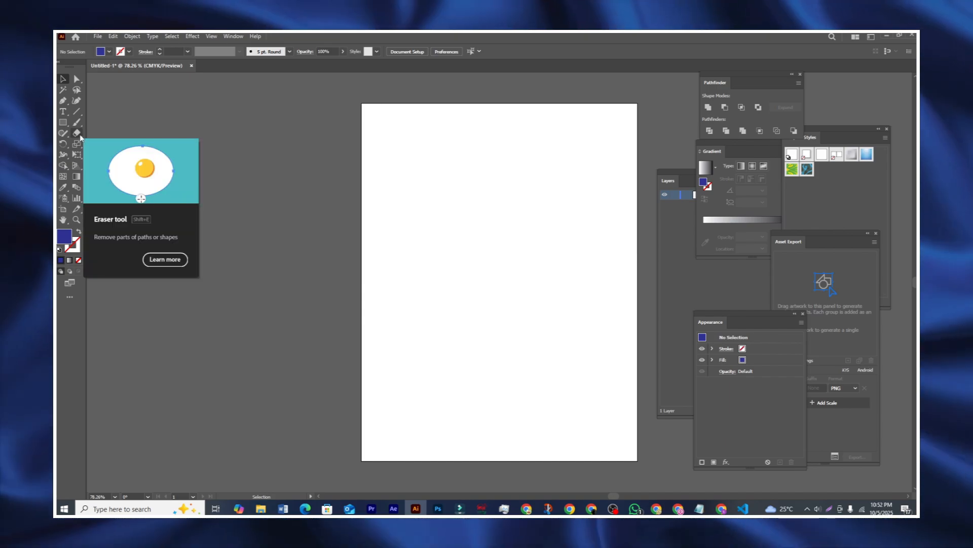
click(79, 136)
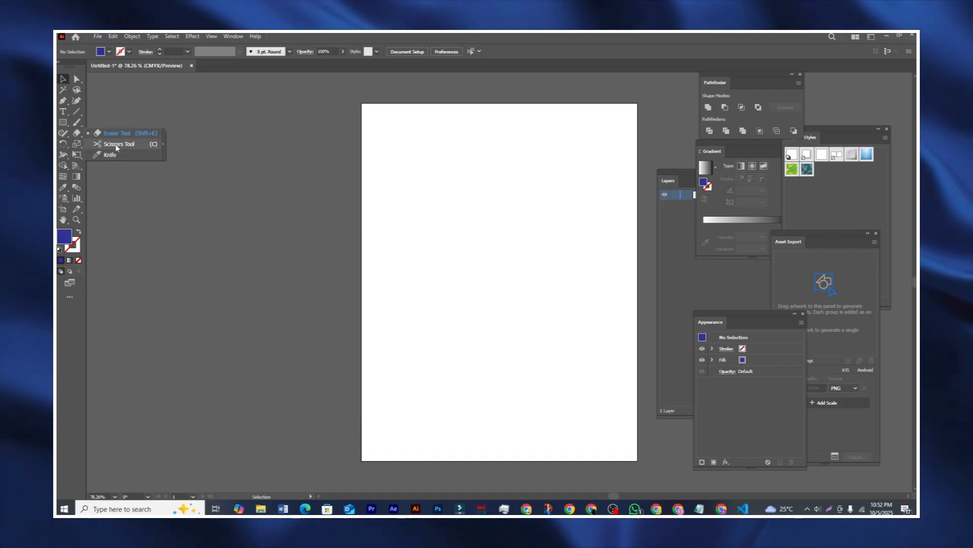
click(68, 123)
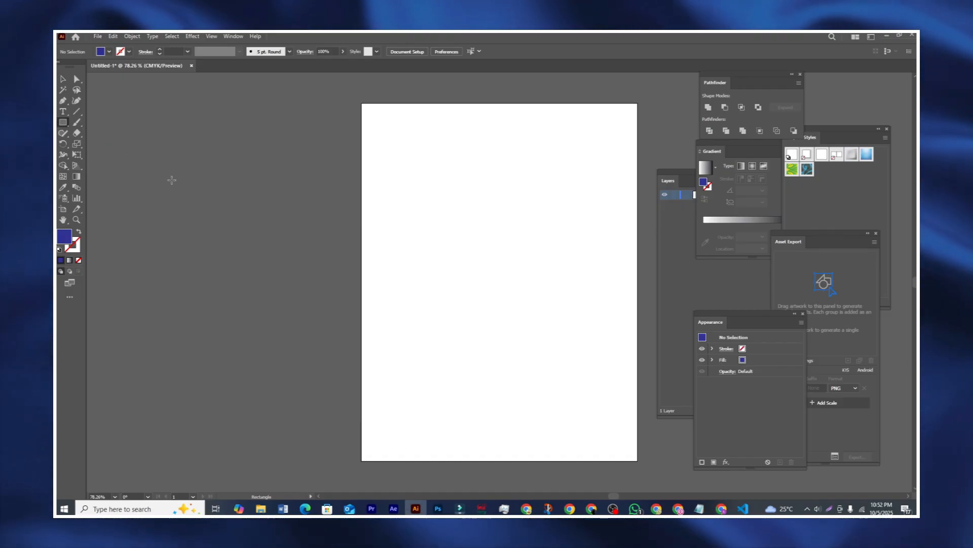
drag(170, 180, 321, 325)
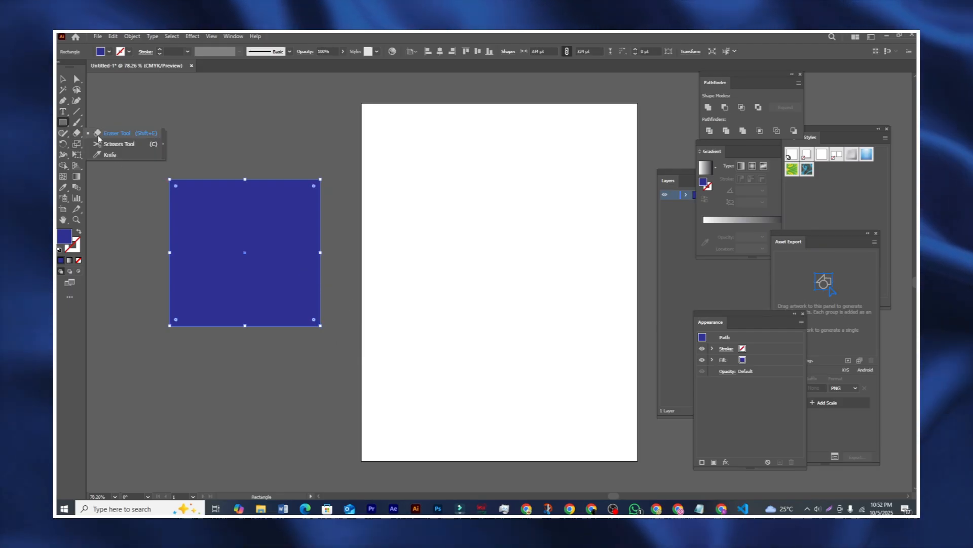
Step: Pick the Eraser tool and tune its size with the [ and ] keys
click(115, 134)
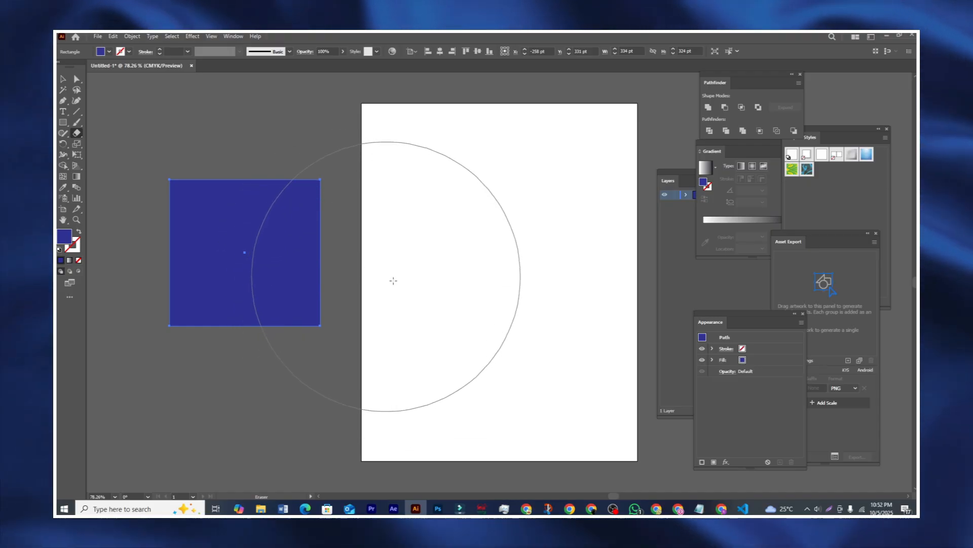
key(bracketleft)
key(bracketleft)
key(bracketleft)
key(bracketleft)
key(bracketright)
key(bracketright)
key(bracketright)
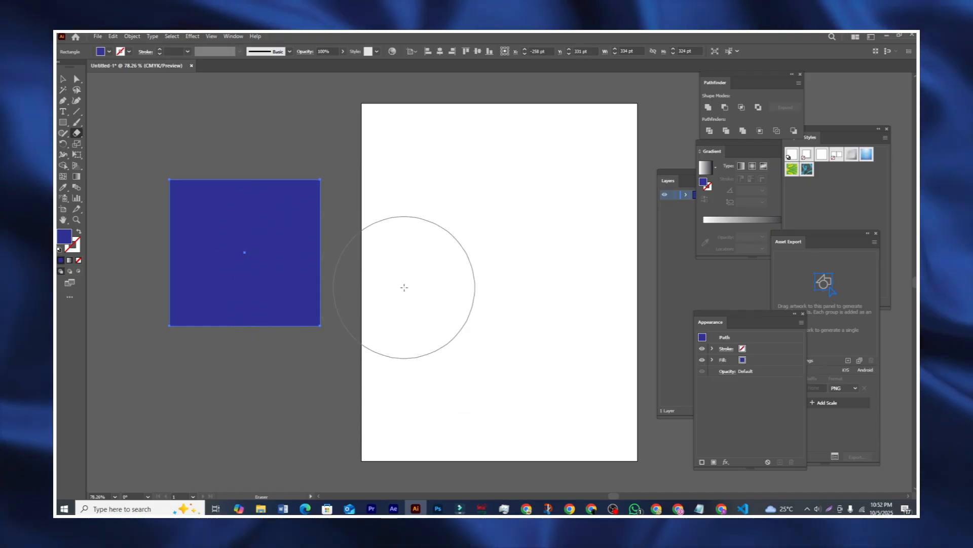
key(bracketleft)
key(bracketleft)
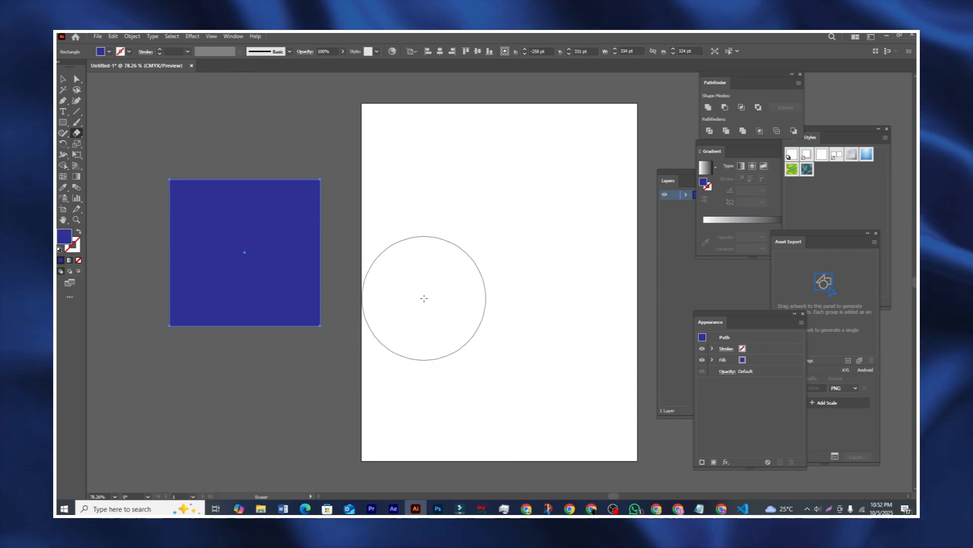
key(bracketleft)
key(bracketleft)
key(bracketright)
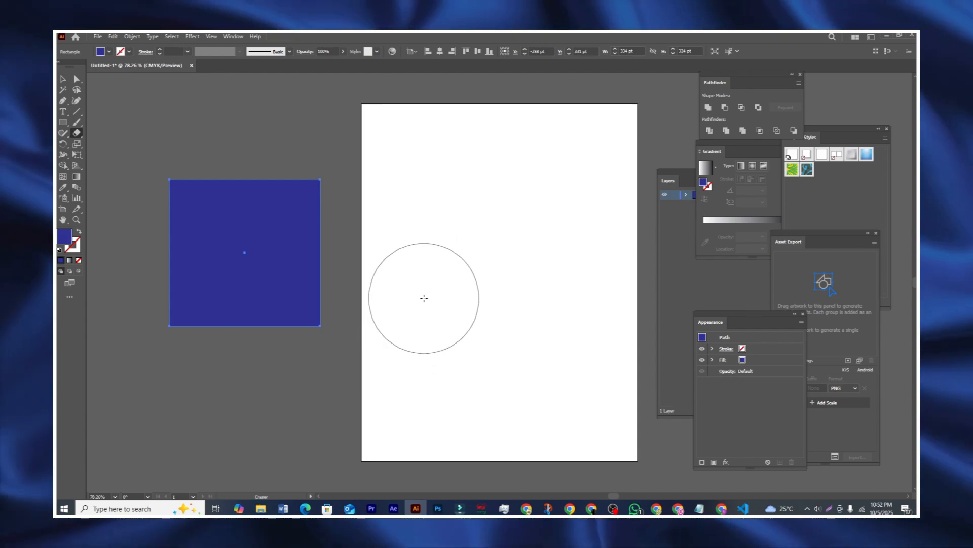
key(bracketleft)
key(bracketleft)
key(bracketleft)
key(bracketleft)
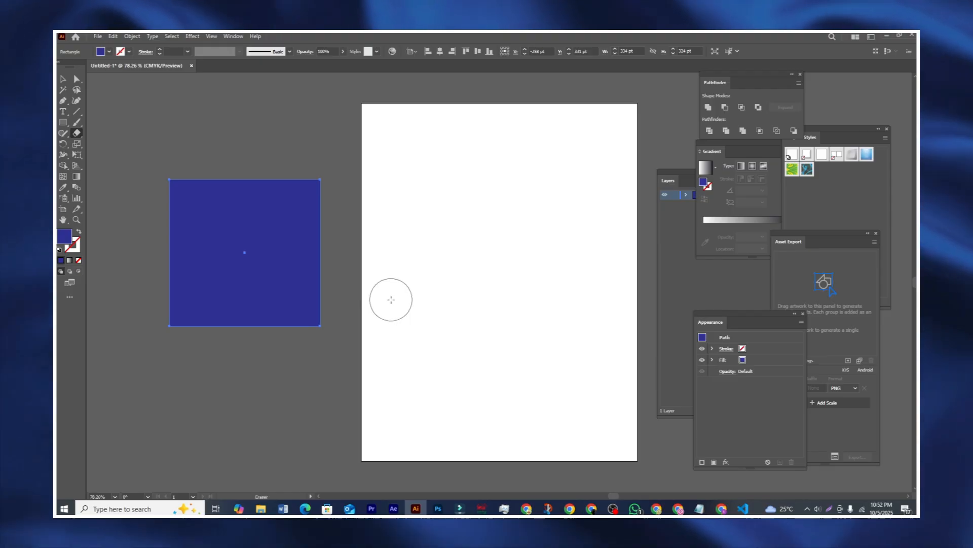
key(bracketright)
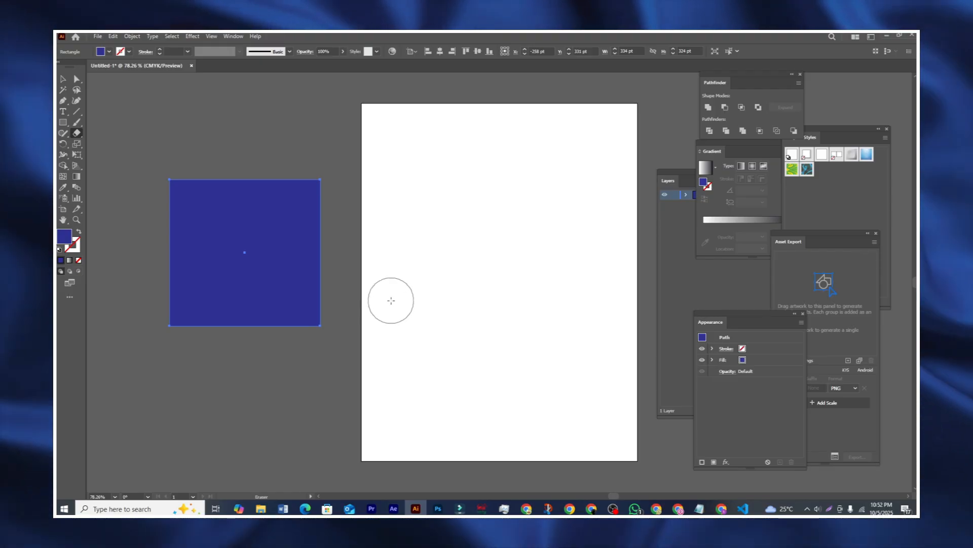
key(bracketright)
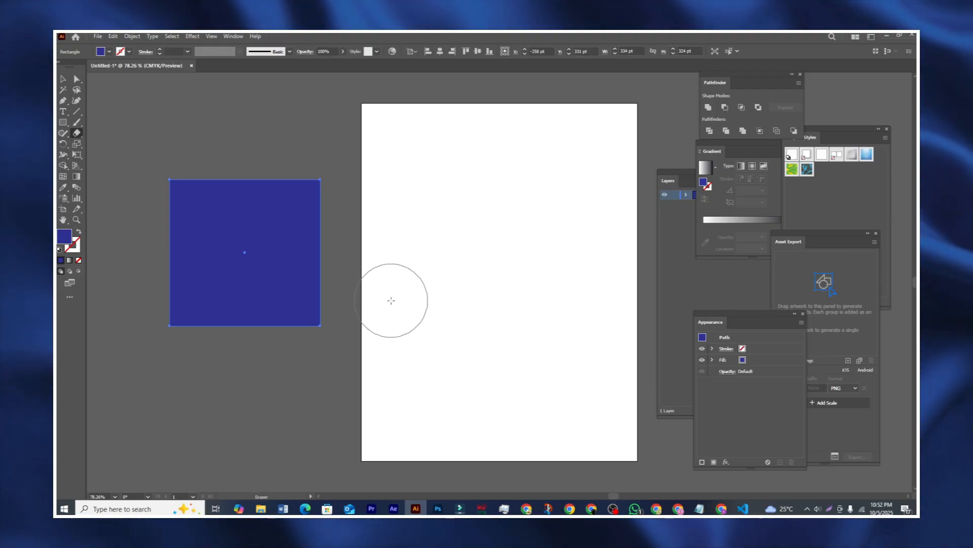
key(bracketleft)
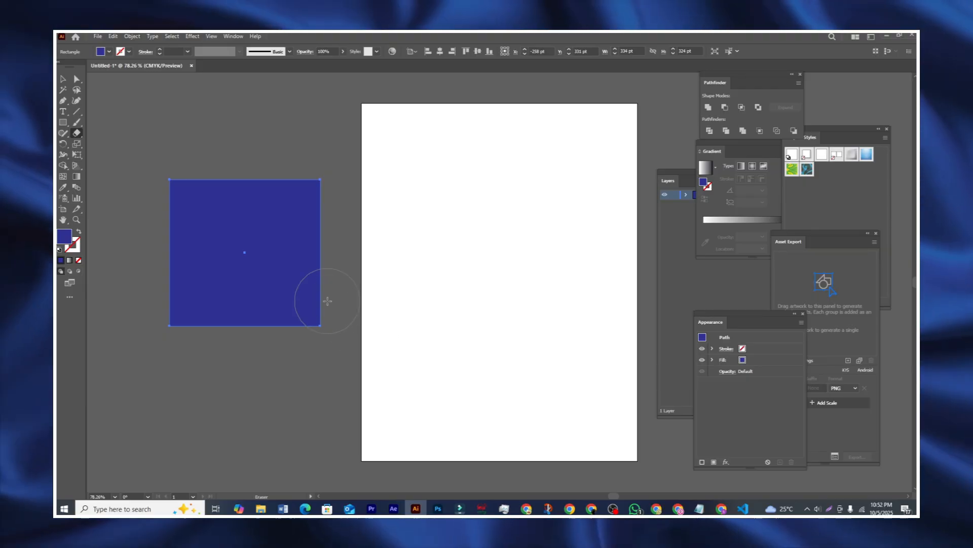
Step: Erase curved notches from all four corners of the square
drag(328, 301, 294, 338)
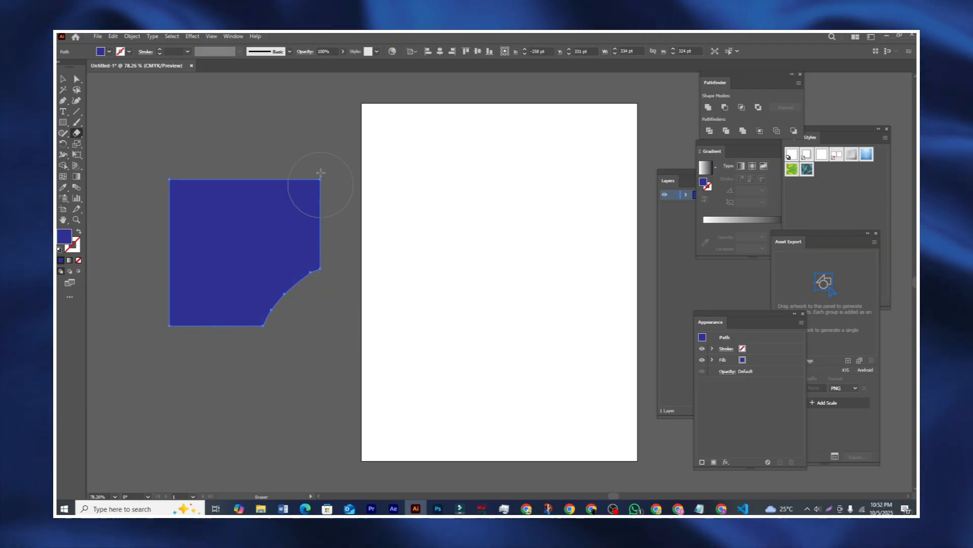
drag(316, 152, 351, 190)
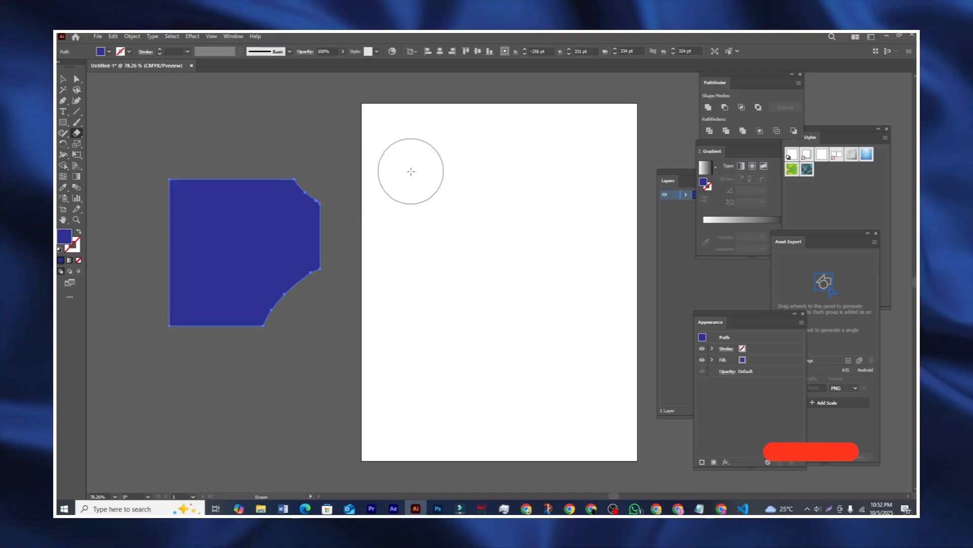
drag(152, 147, 177, 182)
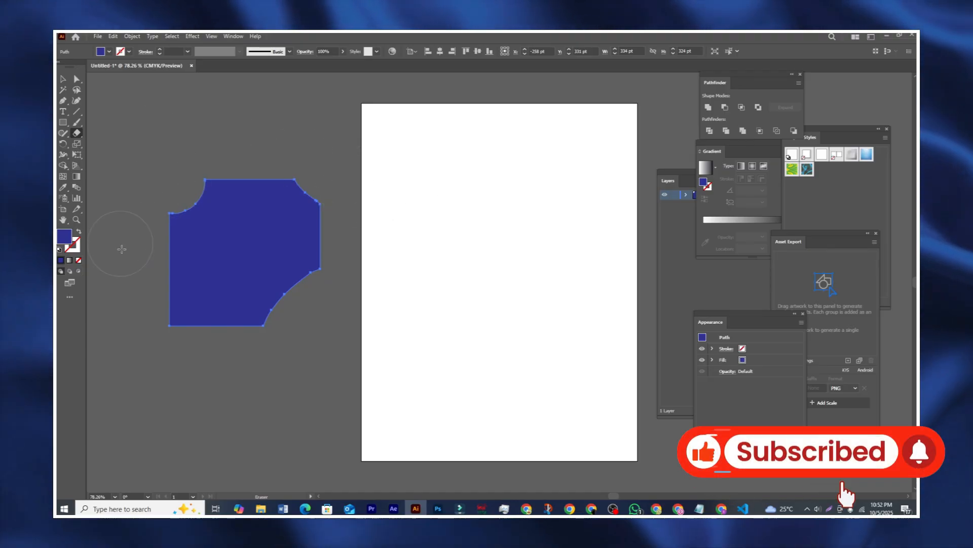
drag(139, 309, 217, 350)
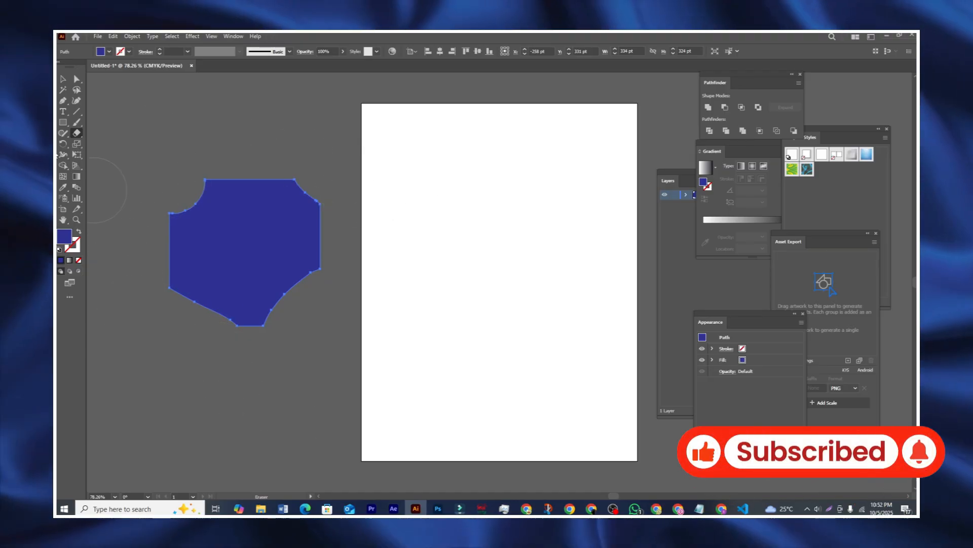
click(64, 79)
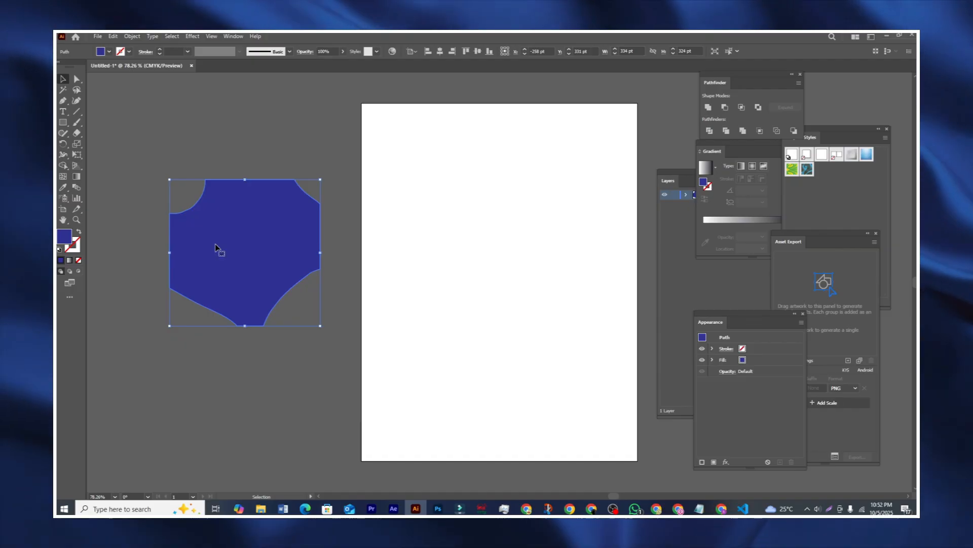
Step: Delete the notched square and draw a large blue circle at the page edge
key(Delete)
drag(63, 123, 102, 145)
drag(193, 194, 400, 401)
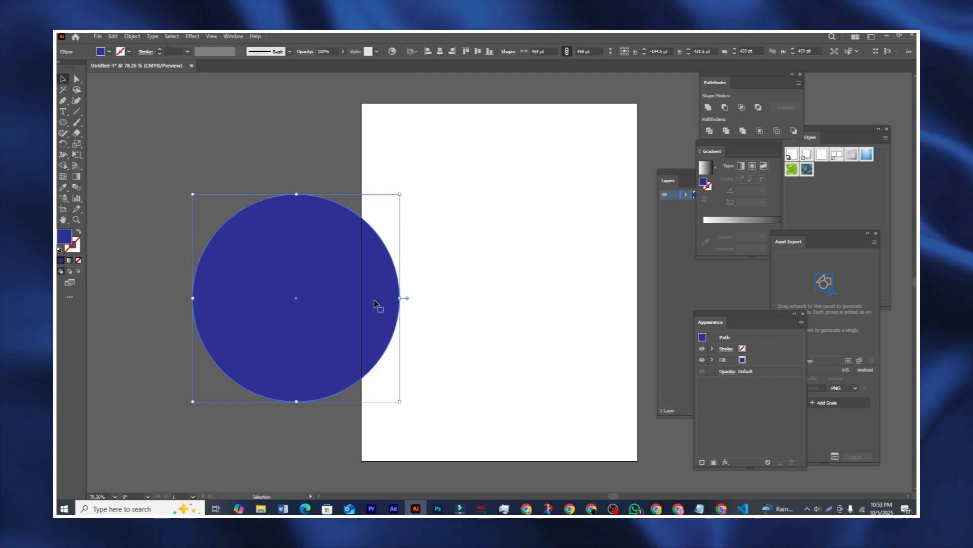
drag(375, 301, 323, 293)
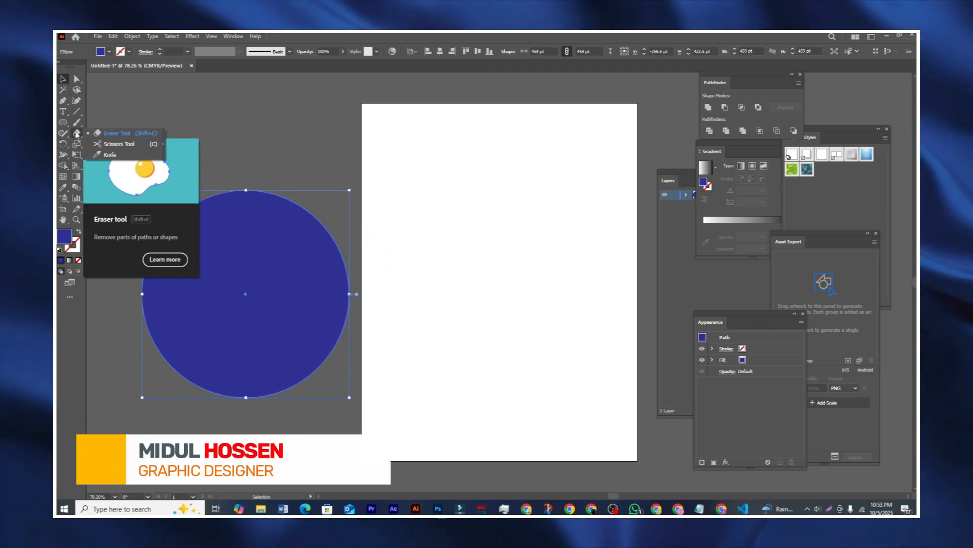
Step: Cut the circle's outline at its right edge and shift the two halves apart
click(119, 144)
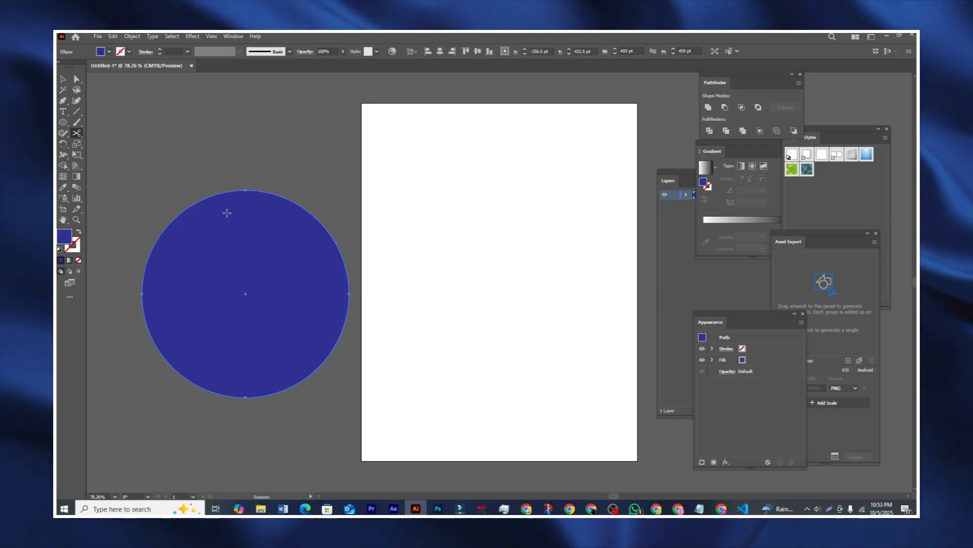
click(344, 262)
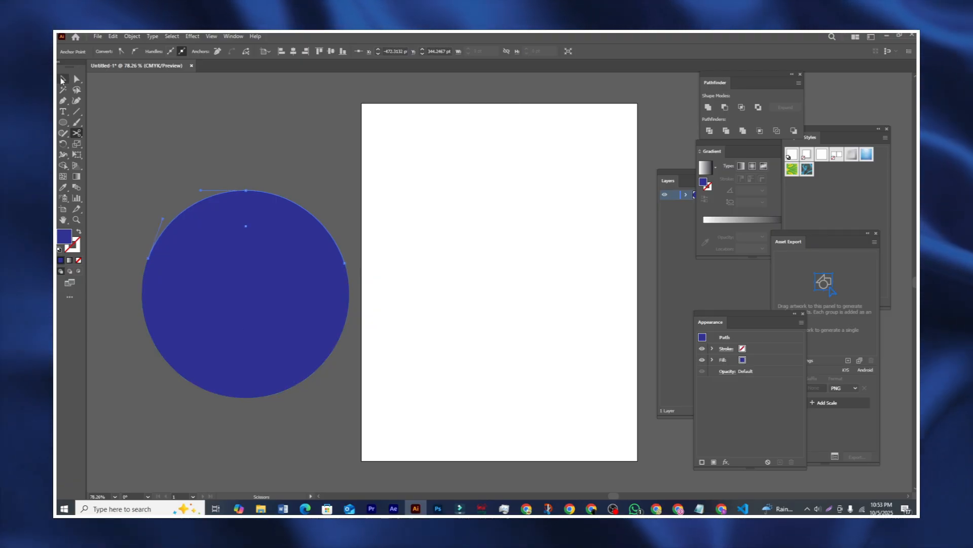
click(263, 251)
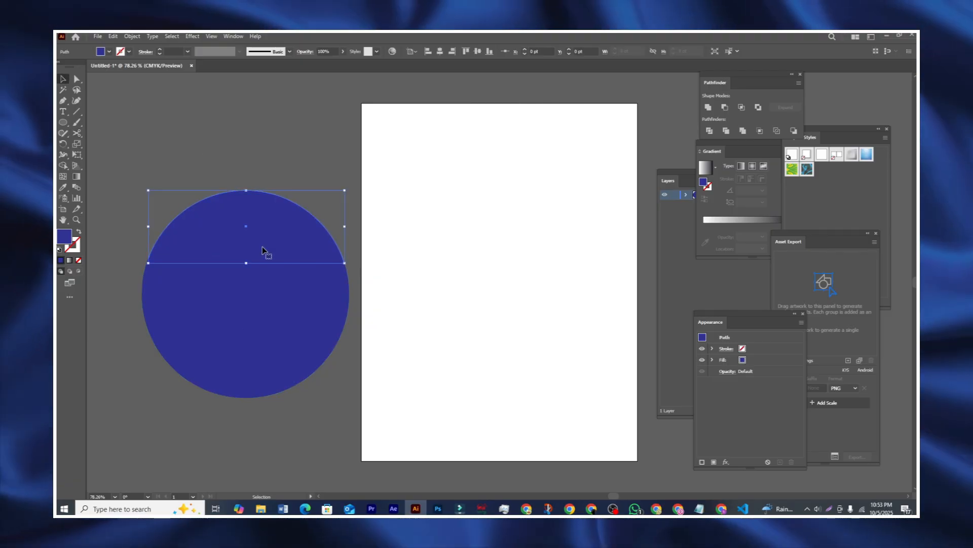
click(242, 330)
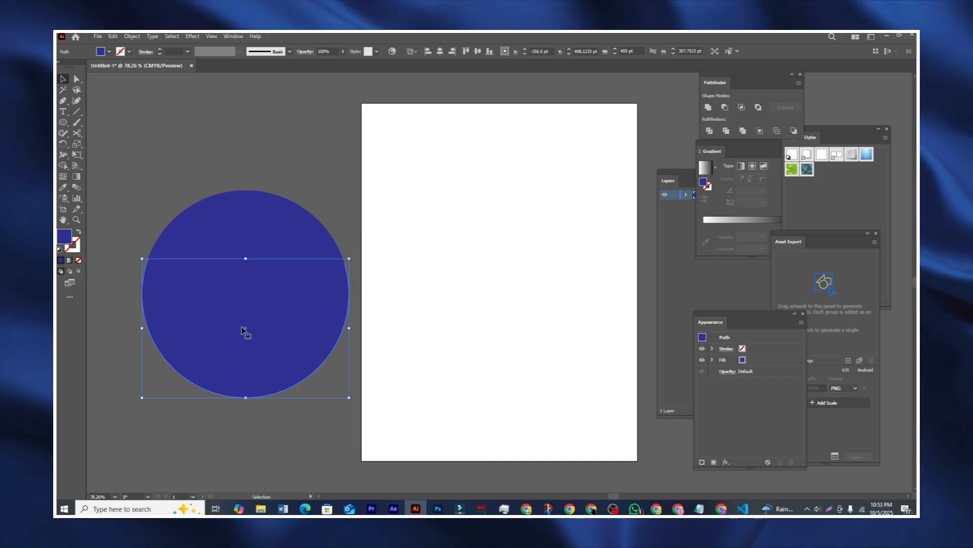
drag(253, 234, 254, 176)
drag(263, 299, 262, 342)
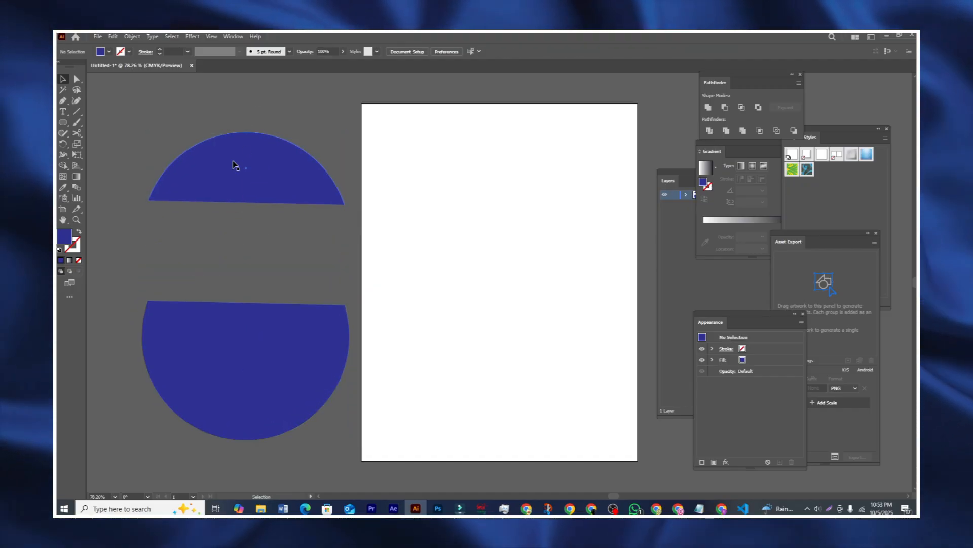
drag(239, 160, 237, 193)
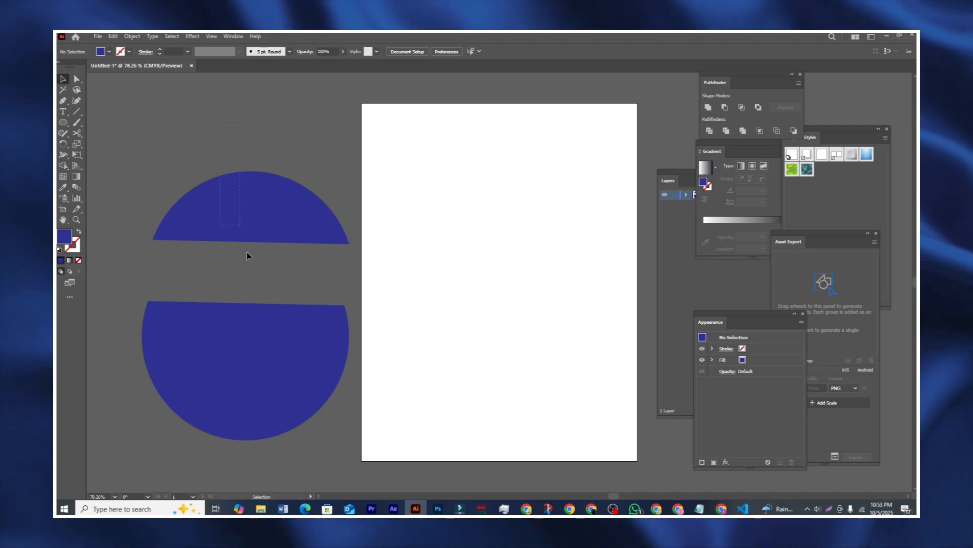
Step: Select both circle pieces and delete them
key(ctrl+a)
key(Delete)
click(77, 133)
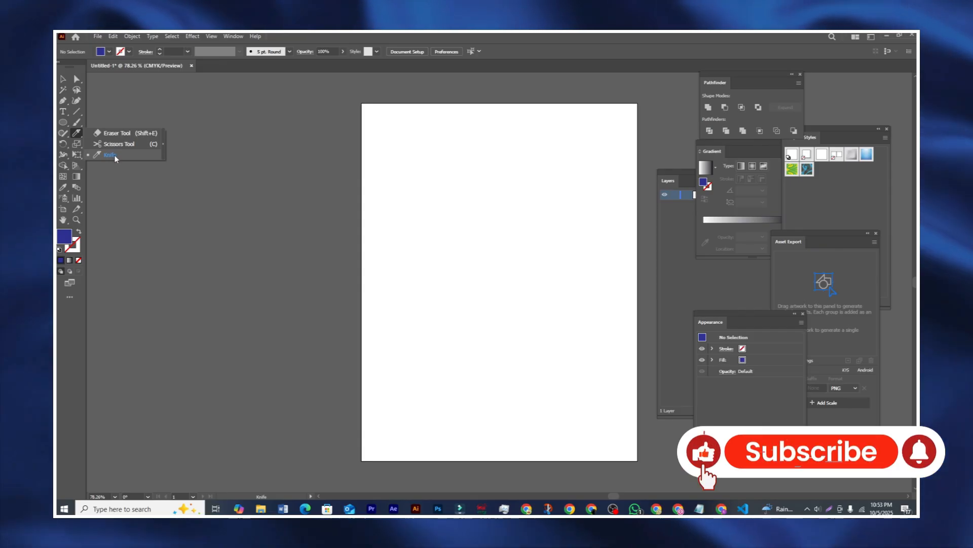
Step: Draw a blue circle and slice it with wavy Knife cuts
click(66, 125)
drag(161, 207, 344, 375)
click(81, 135)
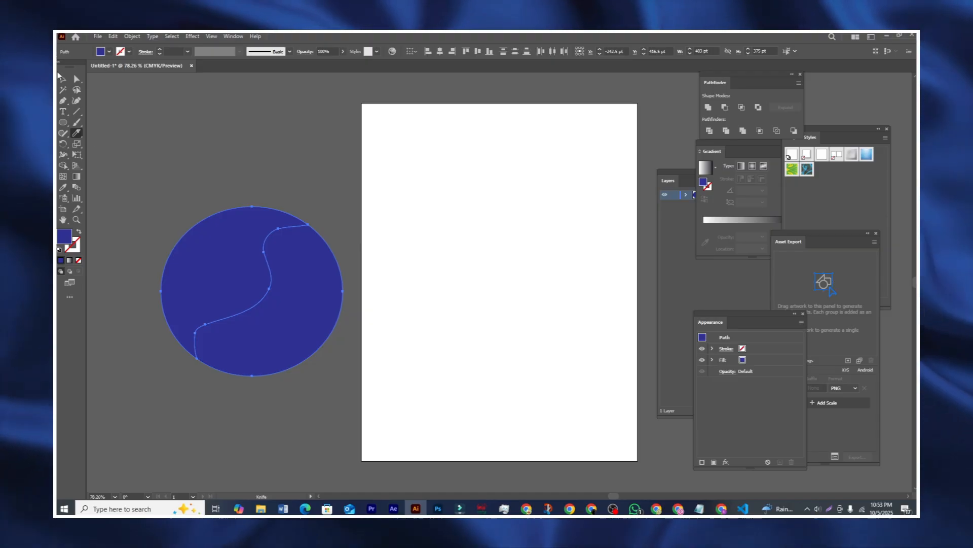
Step: Pull the cut circle pieces apart and reposition the lower-right piece
click(63, 78)
drag(323, 299, 318, 338)
drag(196, 232, 165, 219)
click(295, 215)
drag(326, 354, 304, 277)
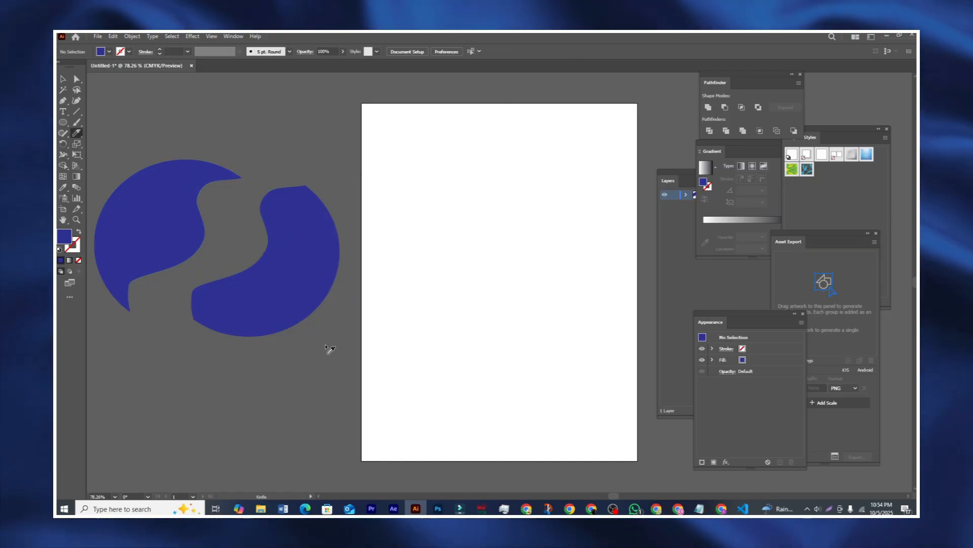
Step: Slice the right piece with another wavy cut and spread the pieces out
drag(331, 248, 327, 208)
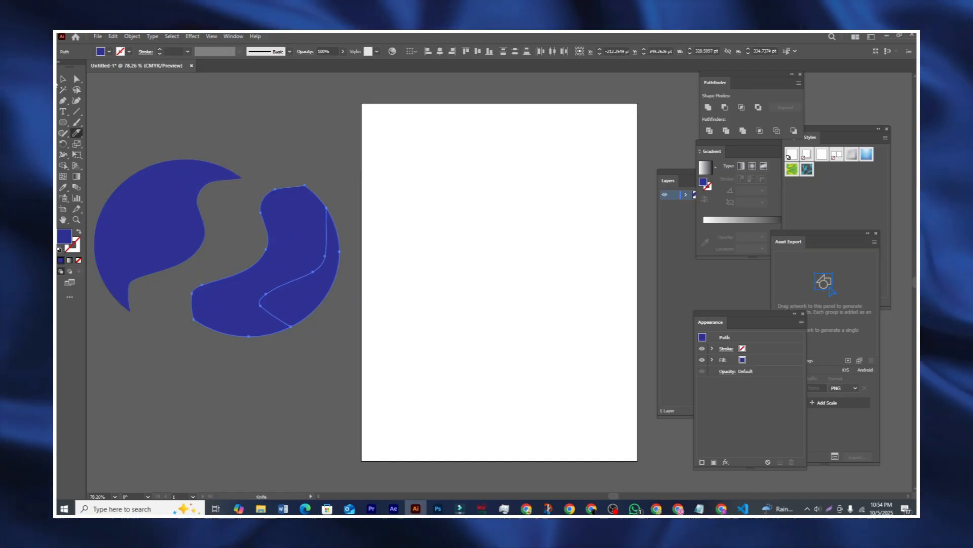
click(66, 80)
click(238, 200)
drag(291, 253, 261, 228)
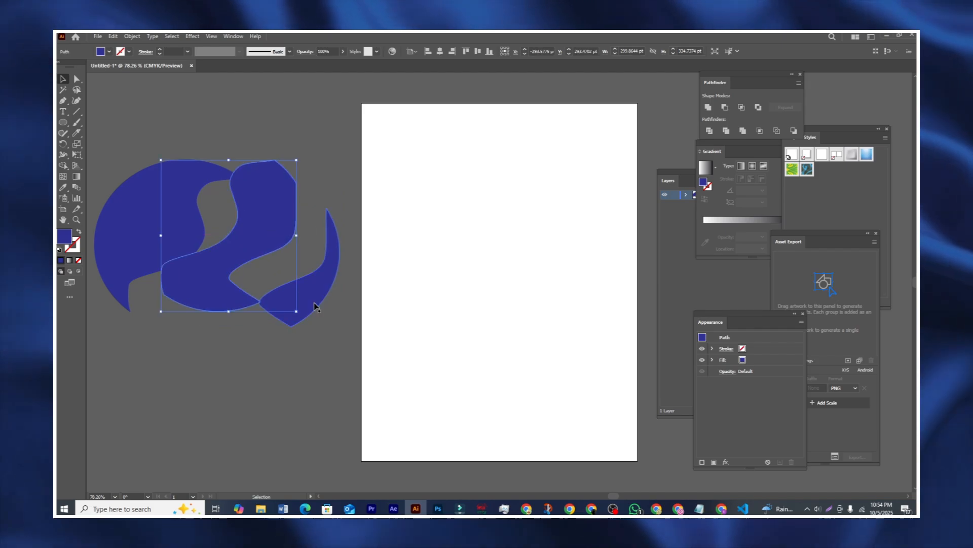
drag(316, 303, 334, 394)
drag(247, 230, 251, 289)
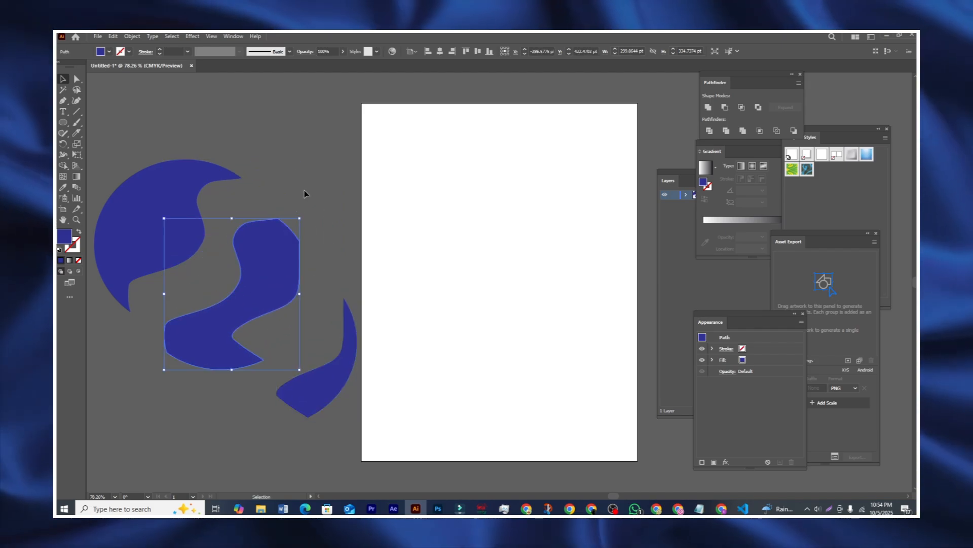
click(299, 191)
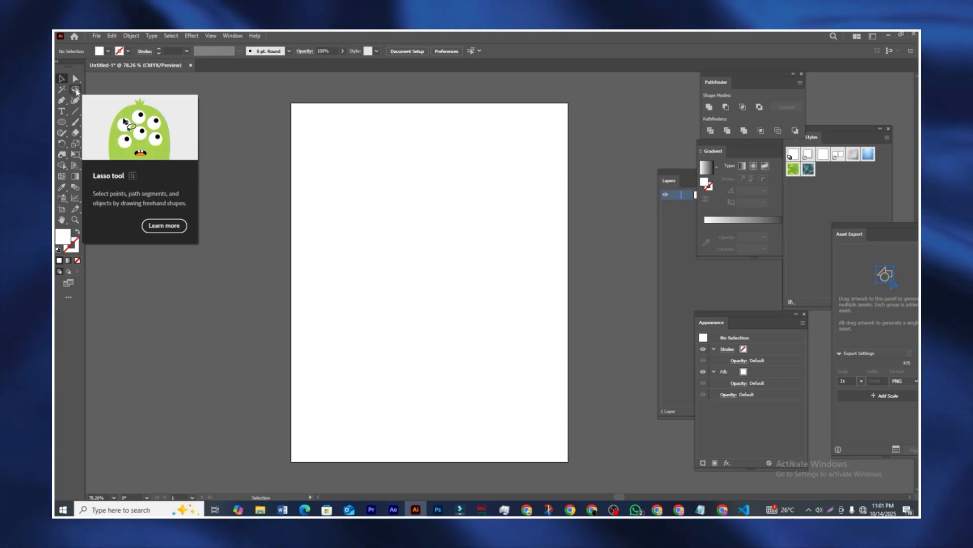
Step: Draw white circles of assorted sizes (128, 163, 180.5, 91 pt, plus small ones) left of the artboard
key(l)
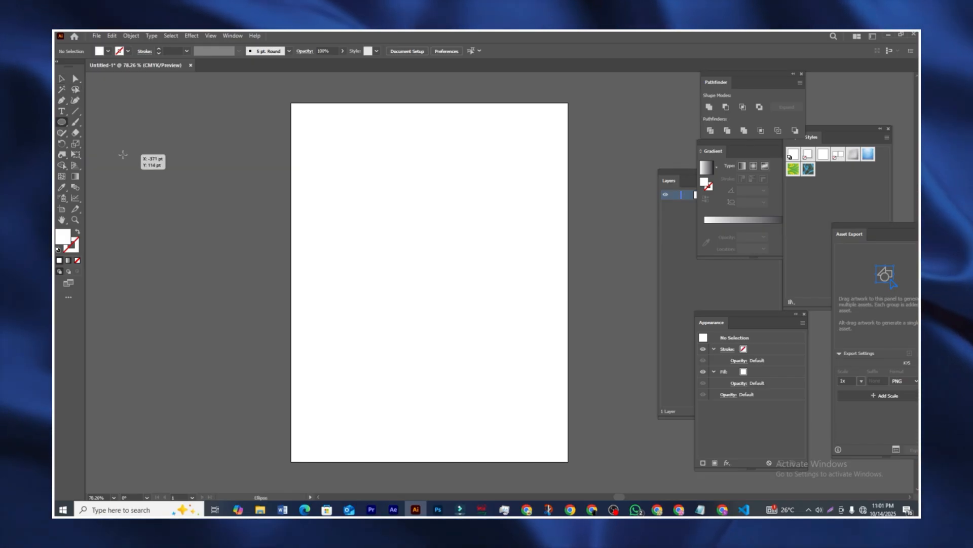
drag(123, 154, 181, 201)
drag(197, 126, 271, 199)
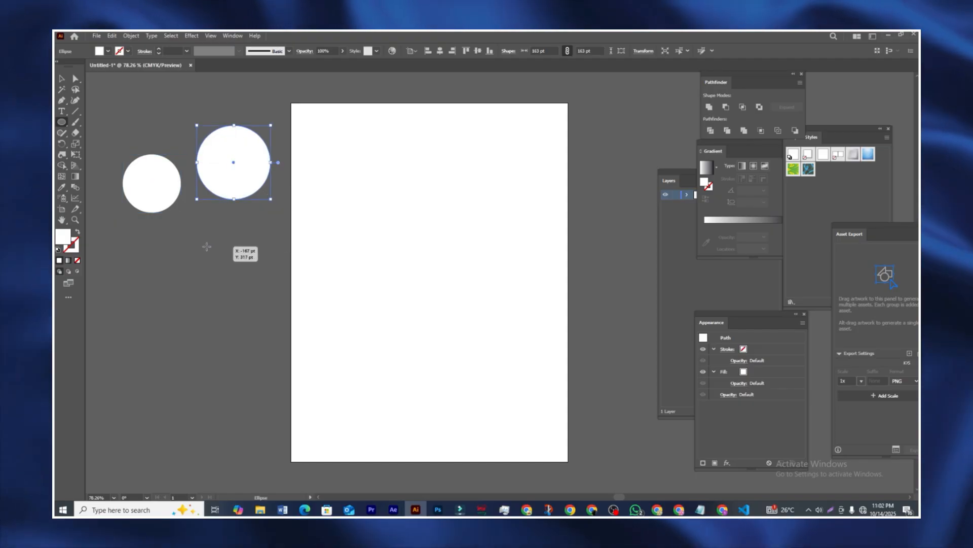
drag(152, 244, 234, 325)
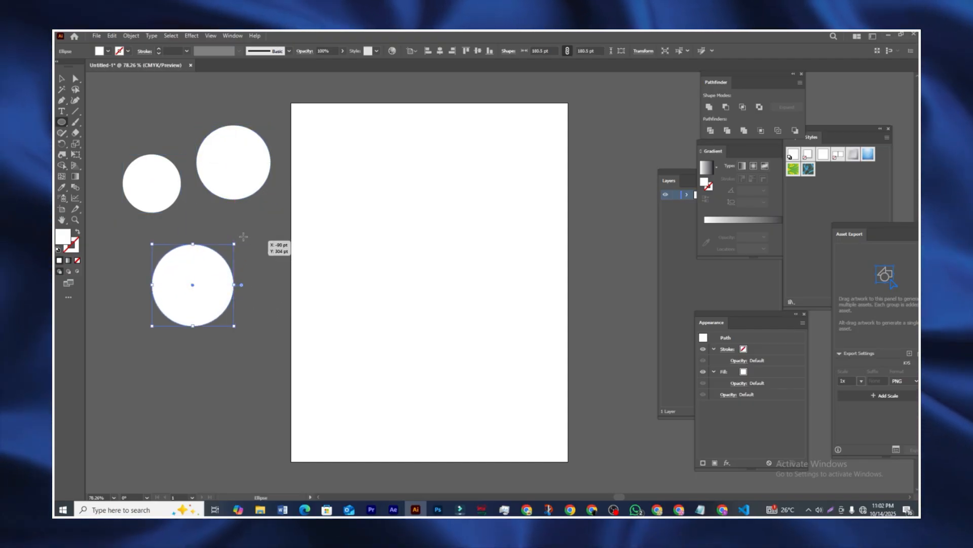
drag(104, 265, 127, 289)
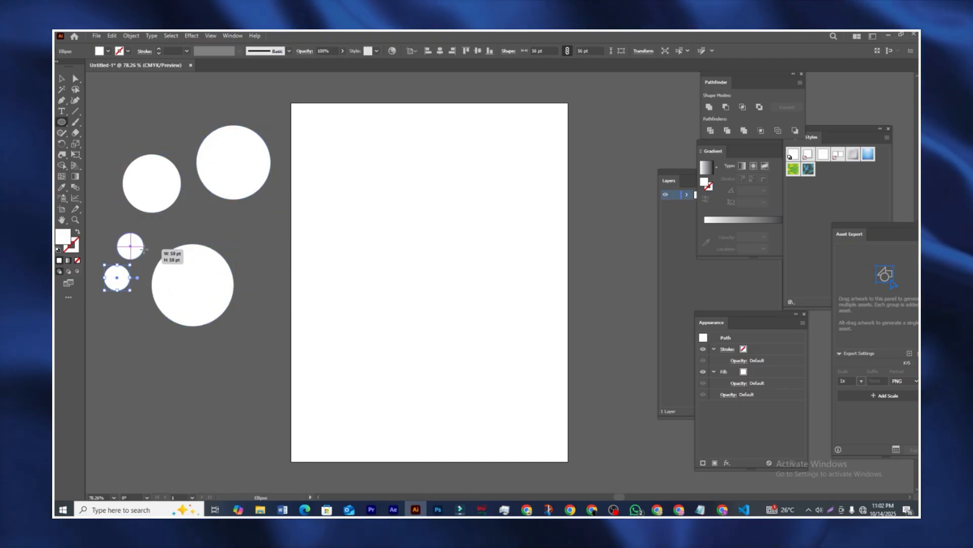
mouse_move(176, 213)
mouse_down()
mouse_move(206, 242)
mouse_move(200, 298)
mouse_move(194, 291)
mouse_up()
click(61, 79)
click(62, 126)
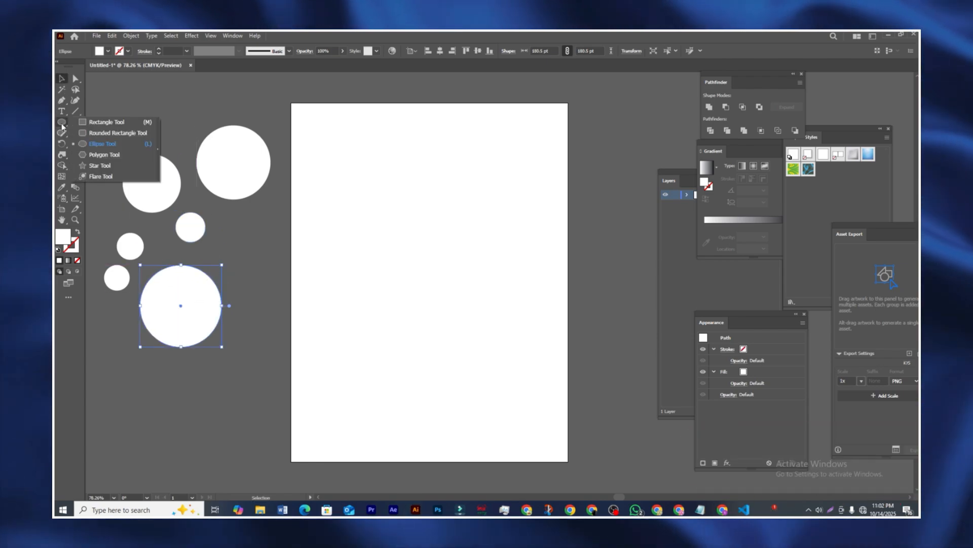
click(101, 143)
drag(232, 244, 274, 285)
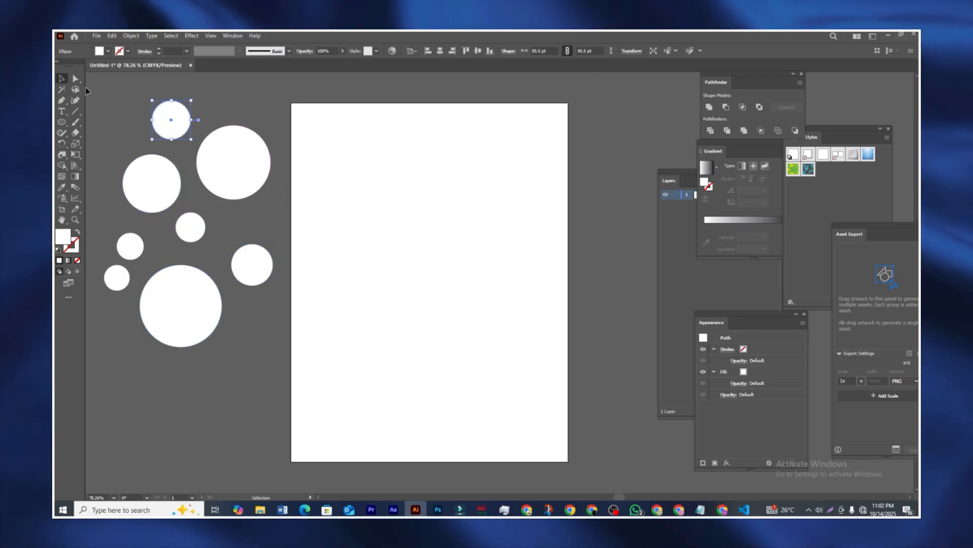
click(127, 108)
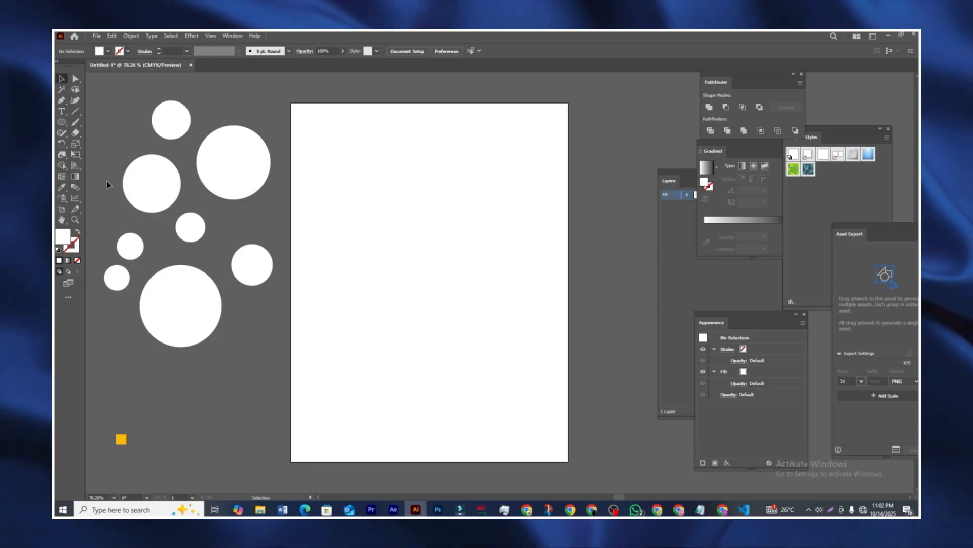
ctrl+click(173, 122)
ctrl+click(158, 168)
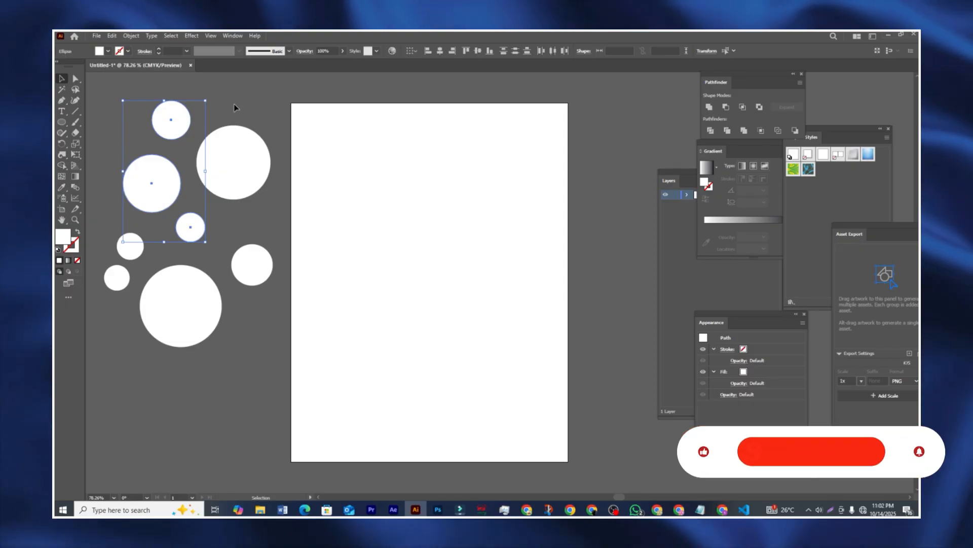
click(167, 165)
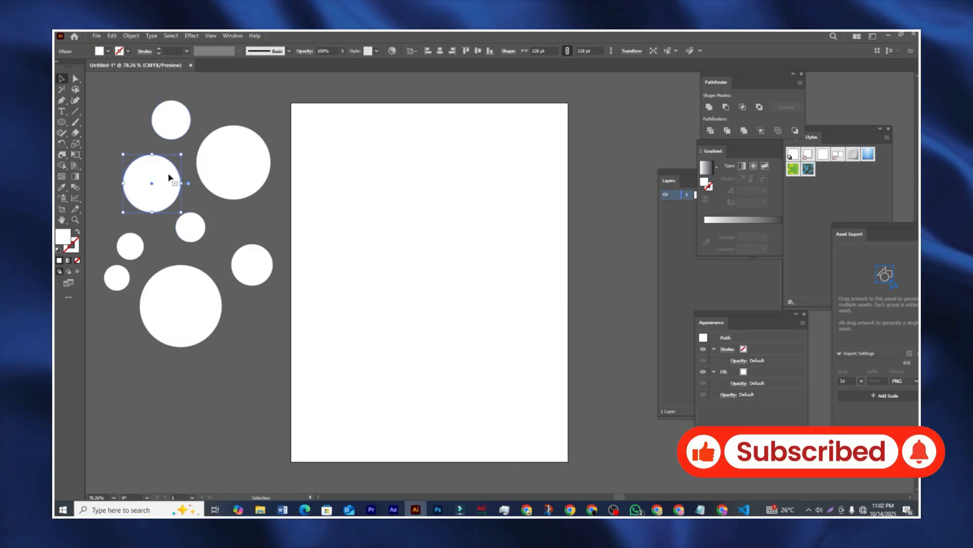
click(133, 134)
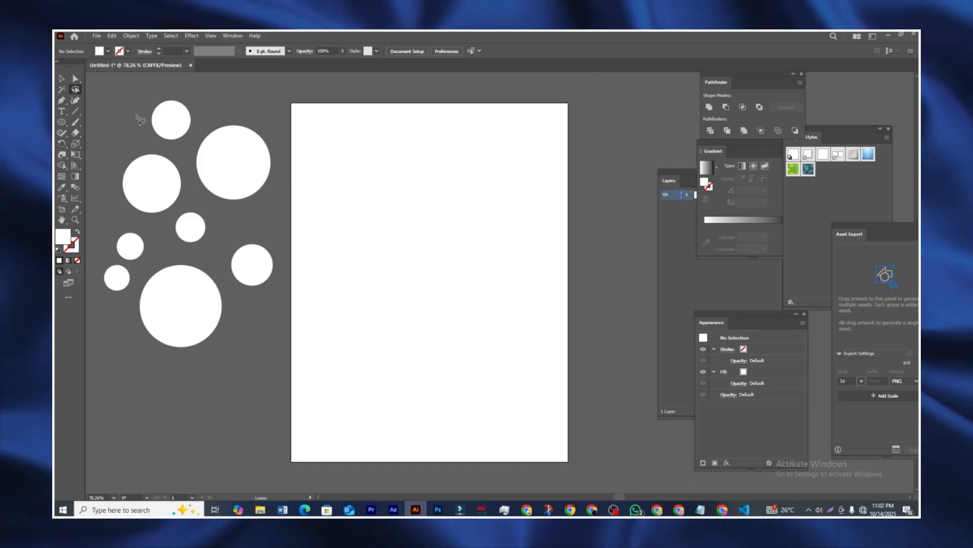
Step: Lasso and select all eight white circles, then delete them
mouse_move(135, 118)
mouse_down()
mouse_move(113, 173)
mouse_move(122, 207)
mouse_up()
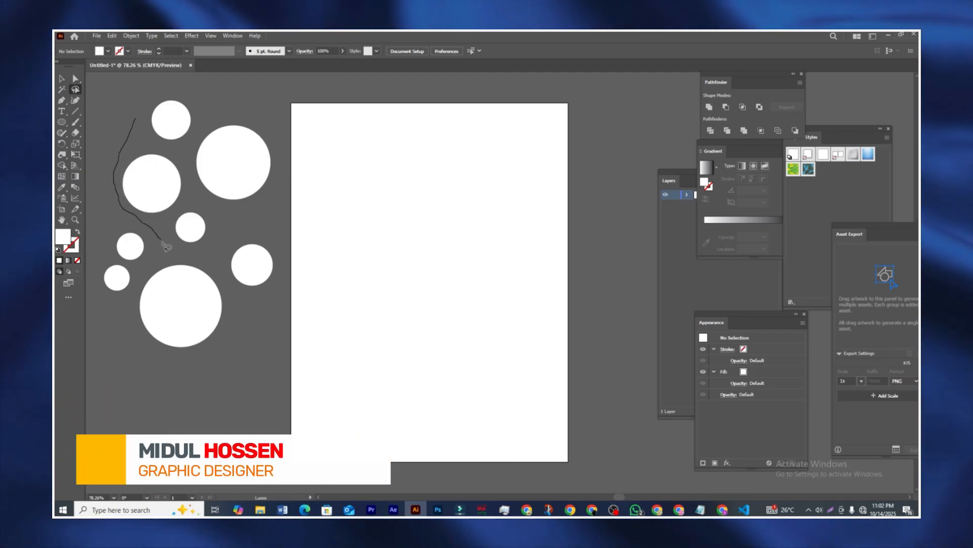
mouse_move(163, 242)
mouse_down()
mouse_move(214, 242)
mouse_move(211, 206)
mouse_move(185, 160)
mouse_move(207, 111)
mouse_up()
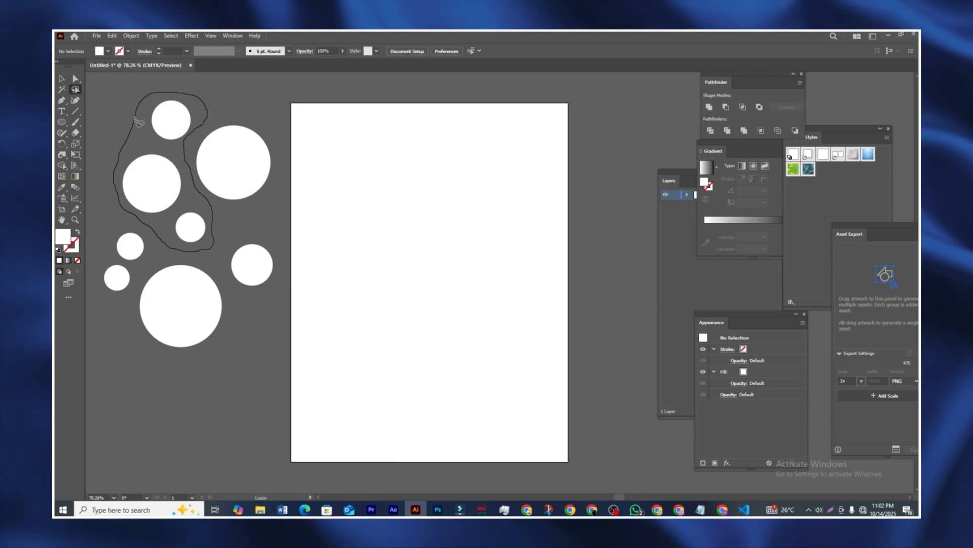
drag(136, 120, 137, 124)
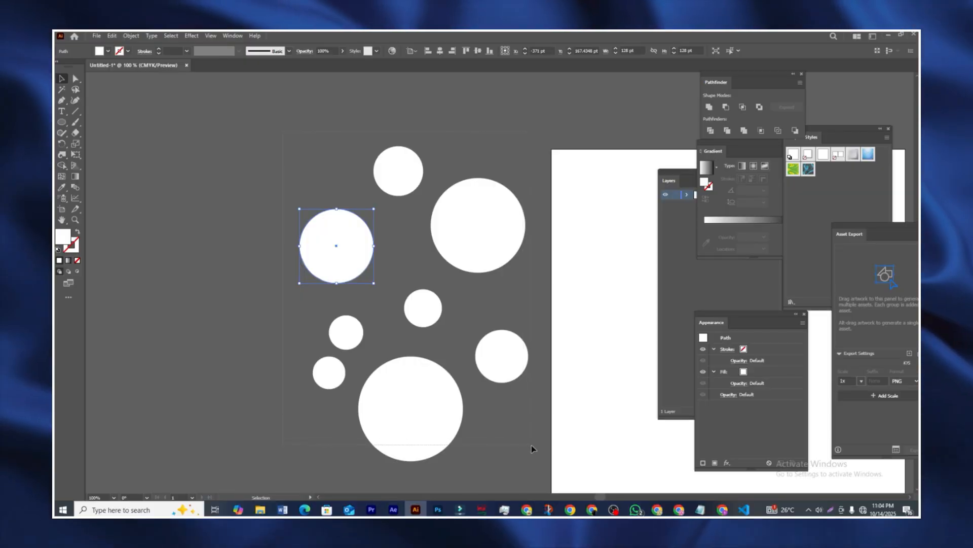
key(ctrl+a)
drag(413, 398, 372, 362)
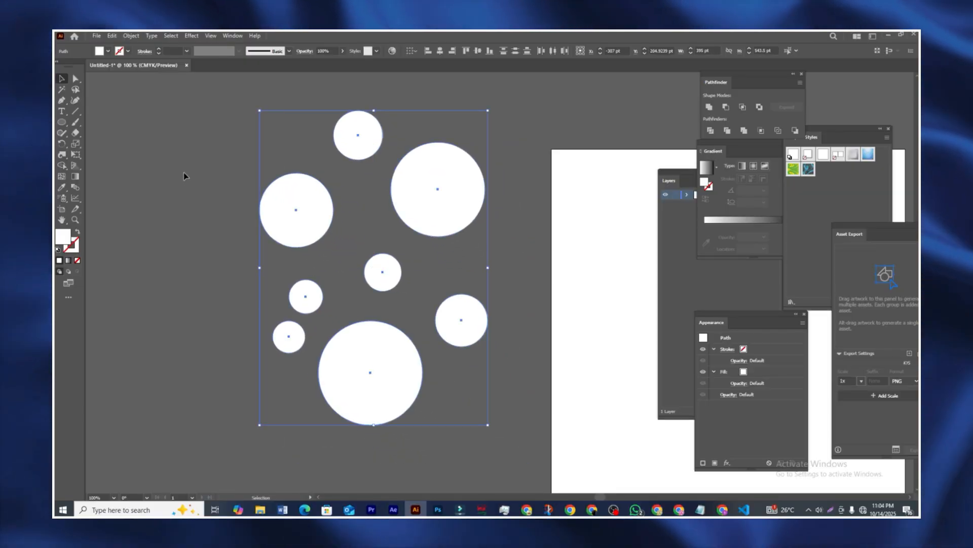
click(264, 130)
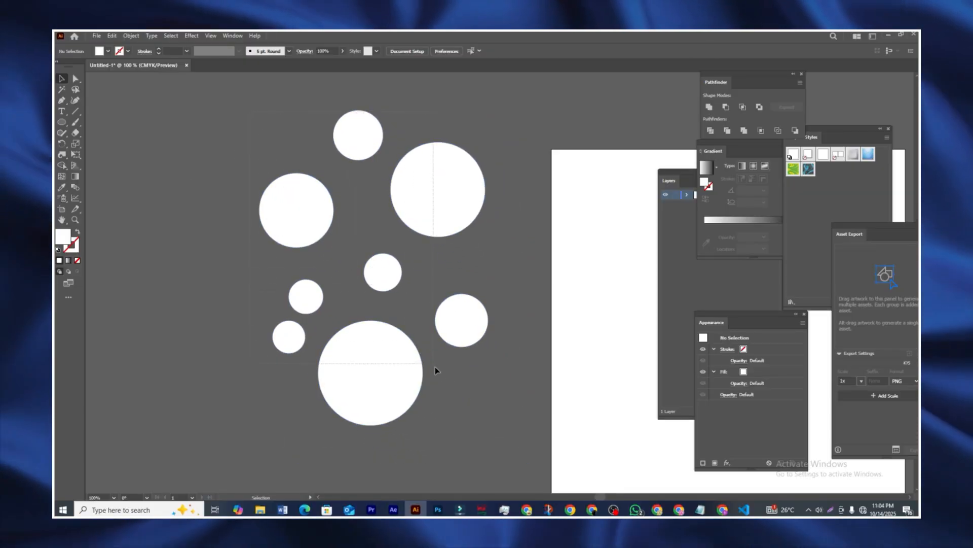
key(ctrl+a)
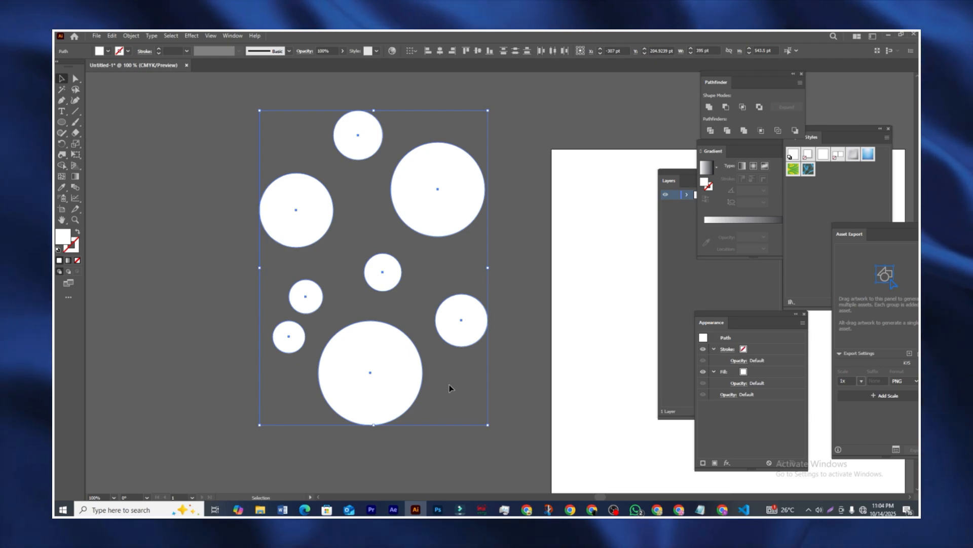
key(Delete)
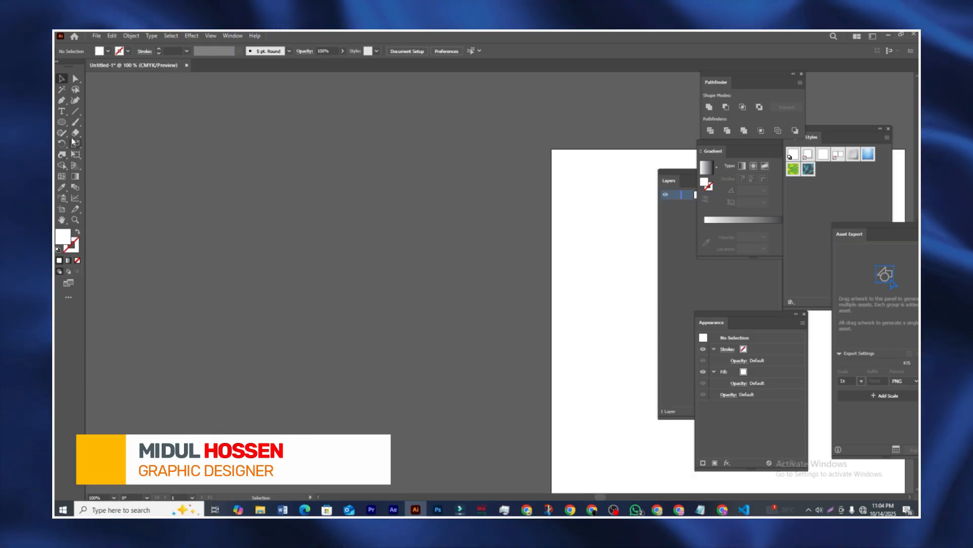
Step: Draw a horizontal line and give it a black 11 pt stroke
drag(142, 207, 361, 212)
click(159, 49)
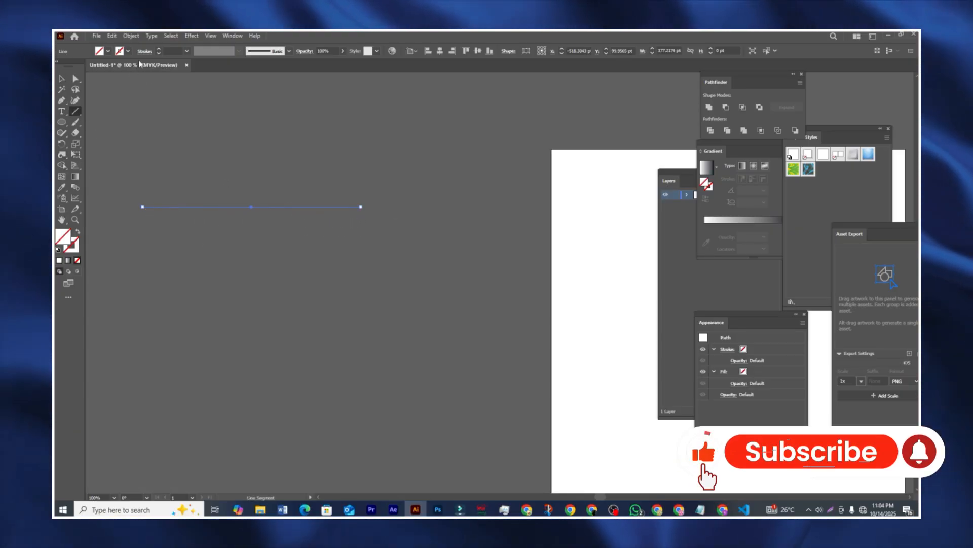
click(159, 50)
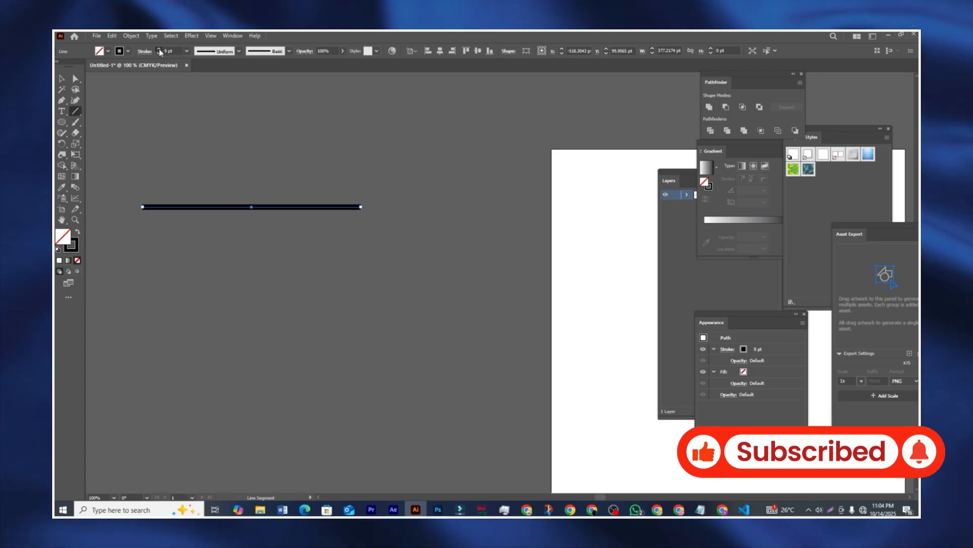
click(159, 49)
click(159, 50)
click(158, 49)
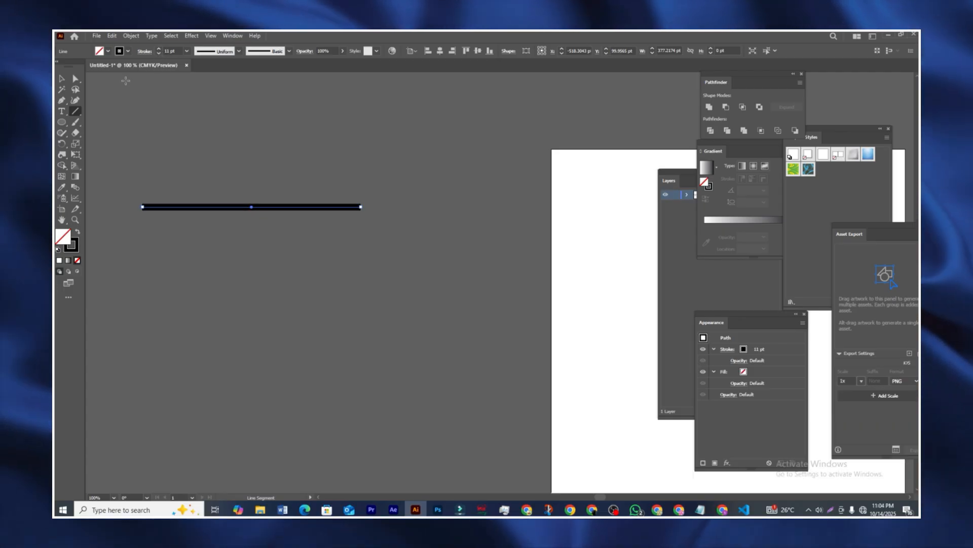
click(62, 159)
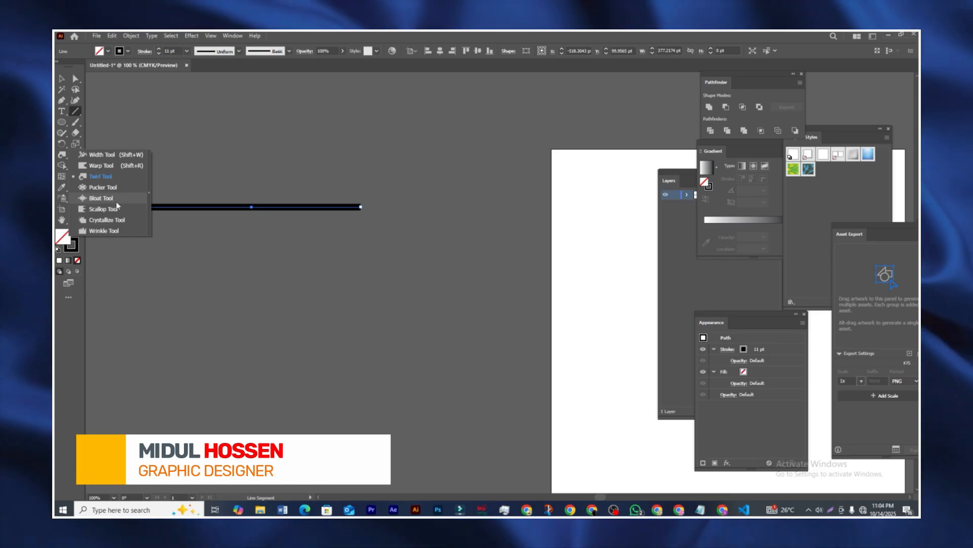
Step: Widen the line's middle into a lens shape with the Width tool, then undo to a uniform stroke
click(108, 159)
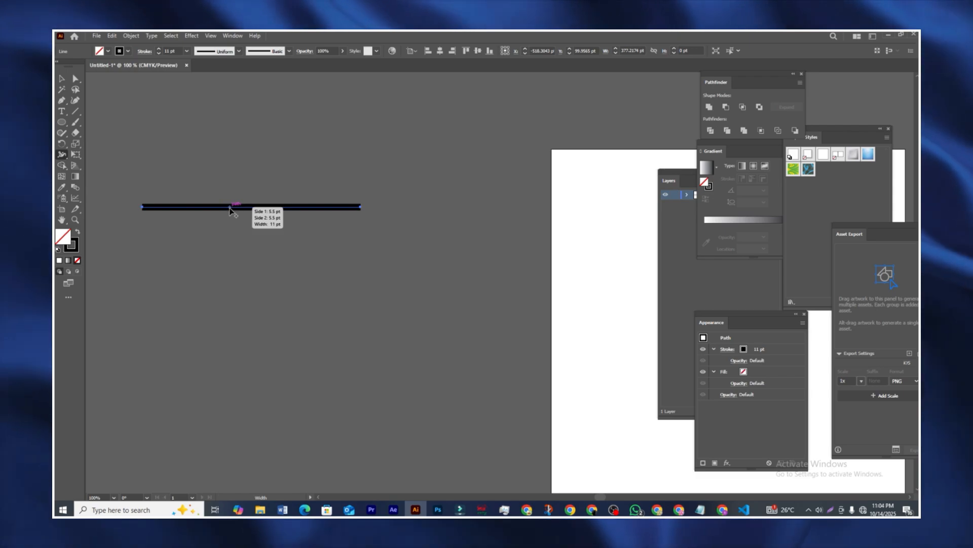
drag(228, 192, 237, 191)
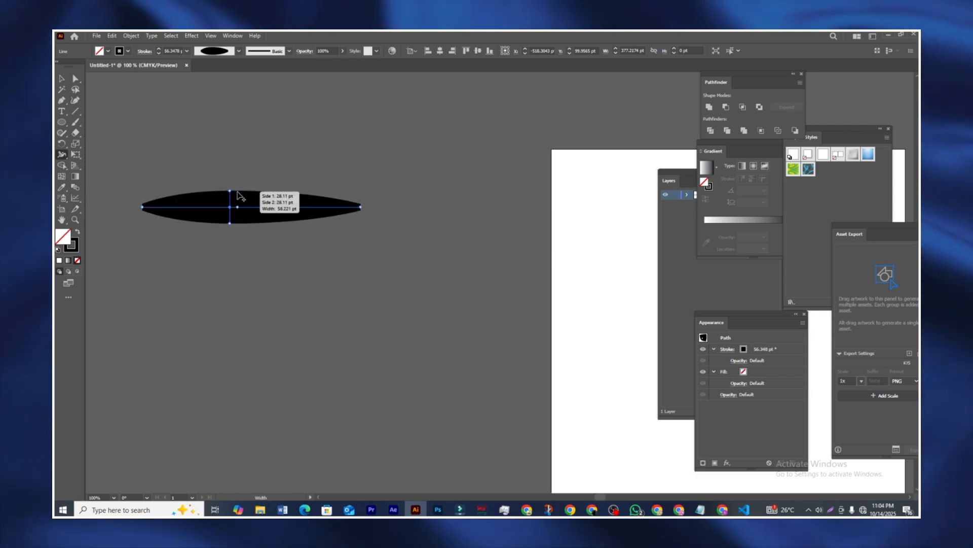
key(ctrl+z)
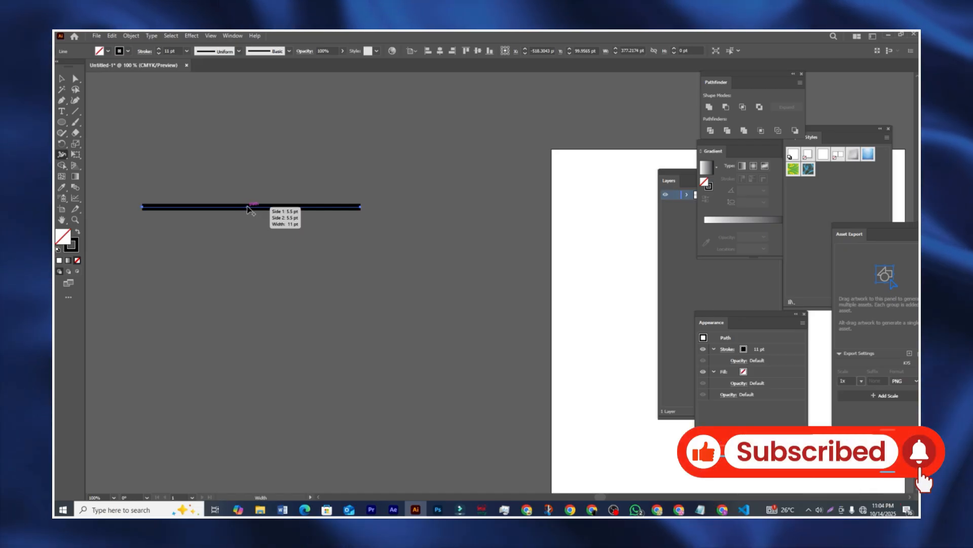
drag(244, 207, 240, 173)
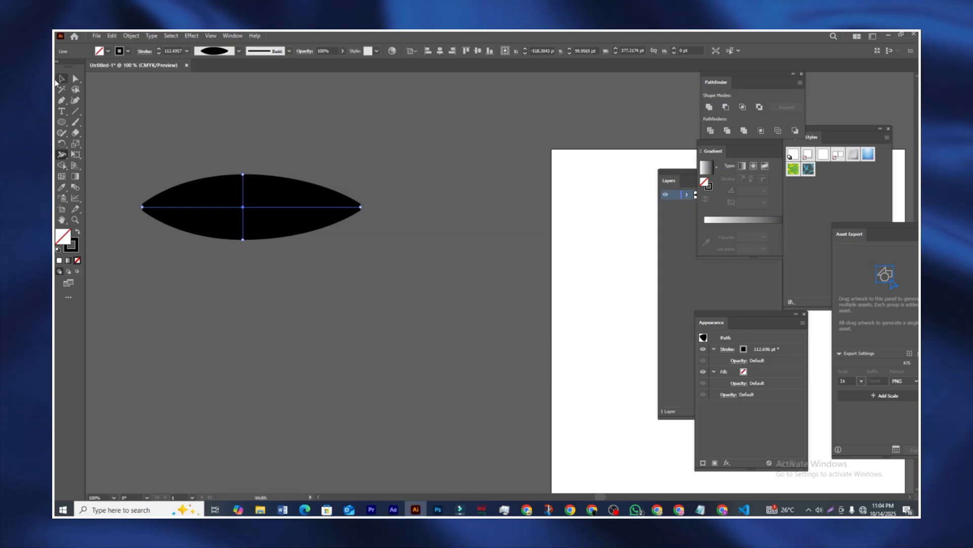
click(62, 78)
click(227, 106)
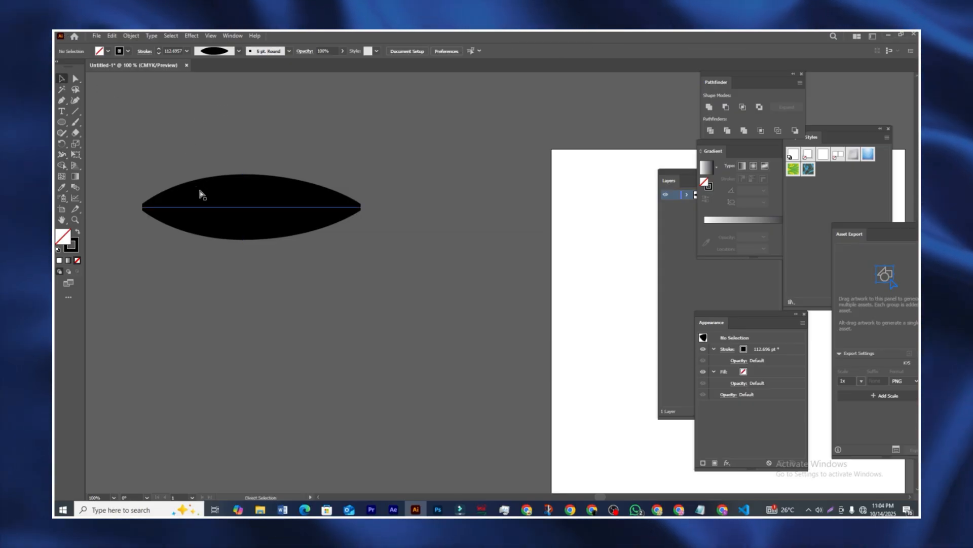
key(ctrl+z)
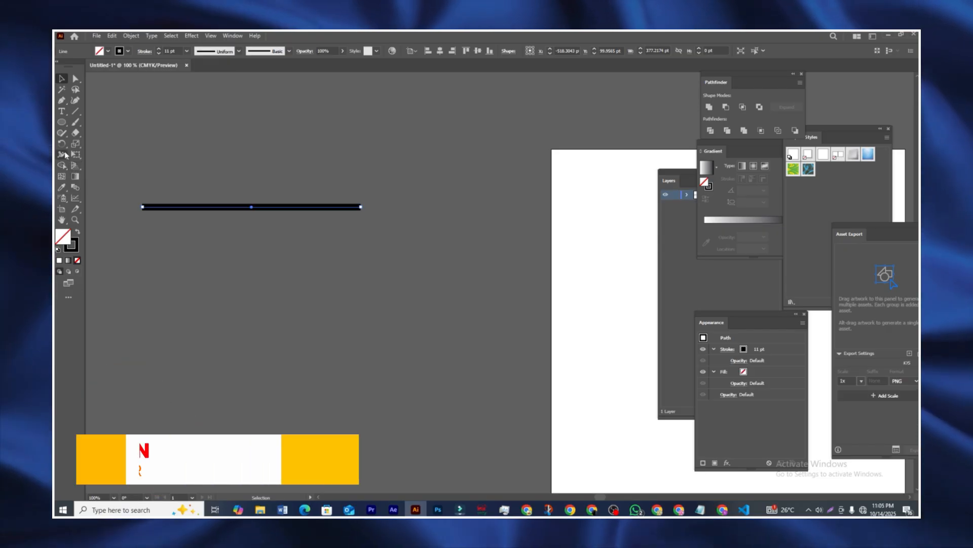
click(63, 154)
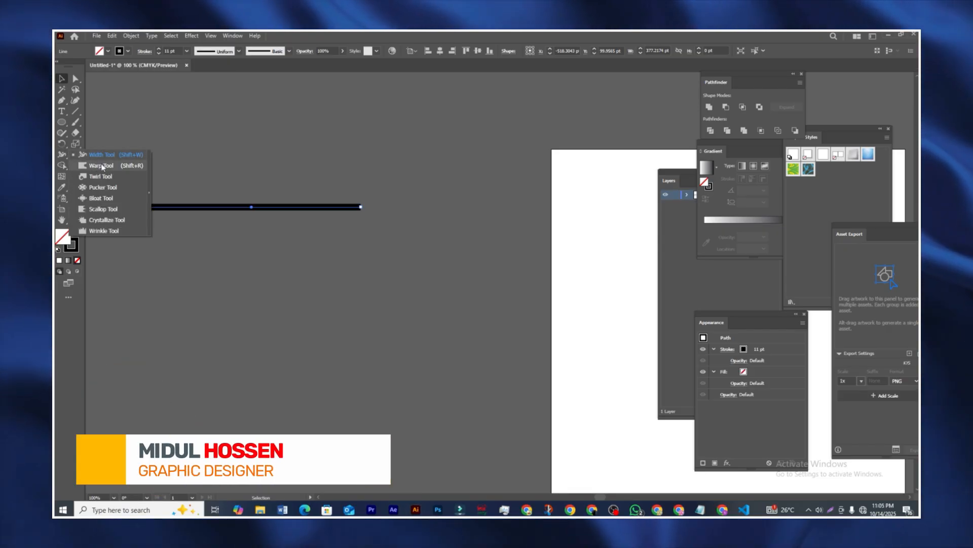
click(102, 166)
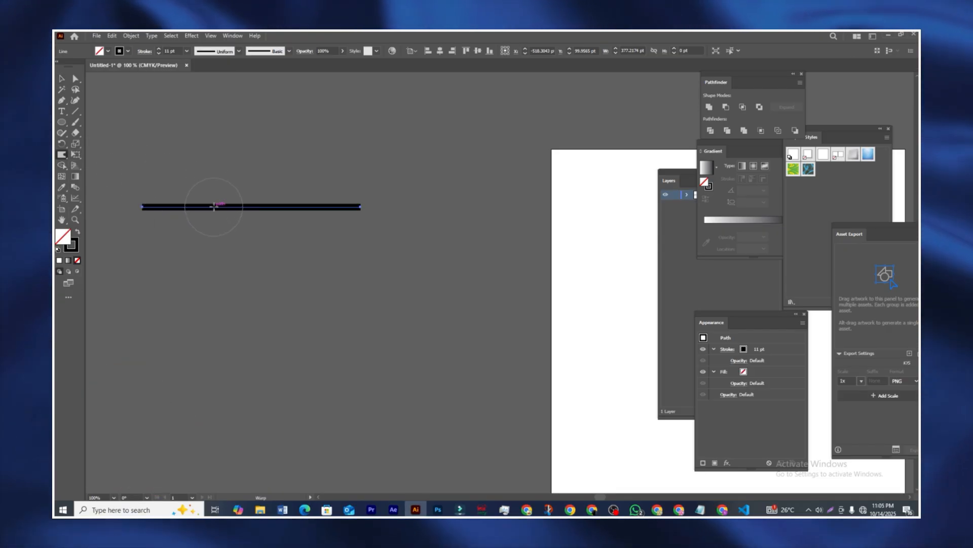
mouse_move(214, 207)
mouse_down()
mouse_move(211, 156)
mouse_move(262, 173)
mouse_up()
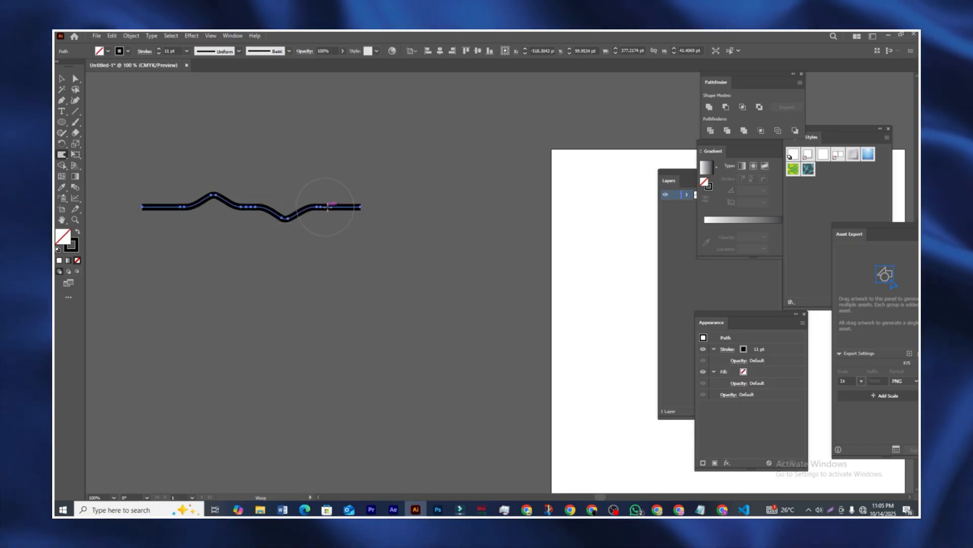
drag(338, 228, 336, 250)
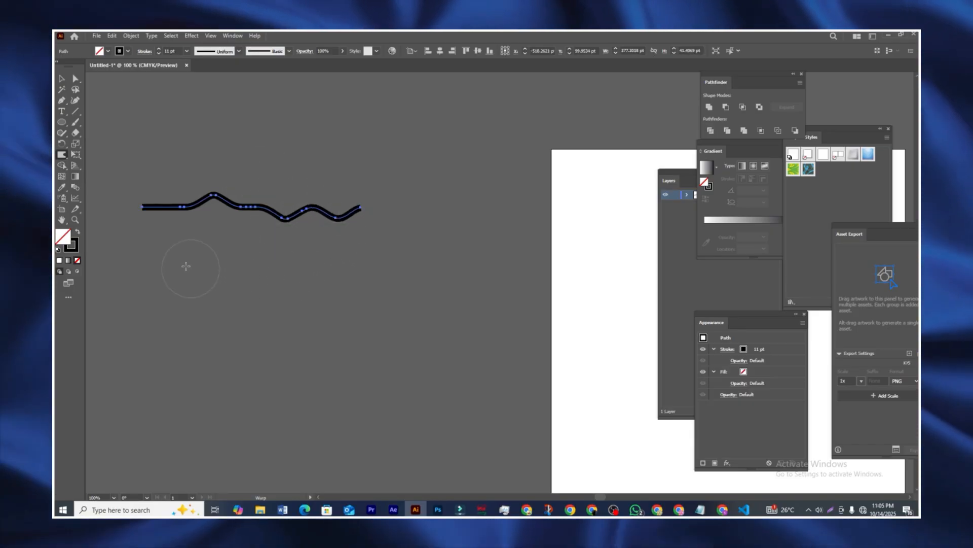
key(ctrl+z)
key(ctrl+z)
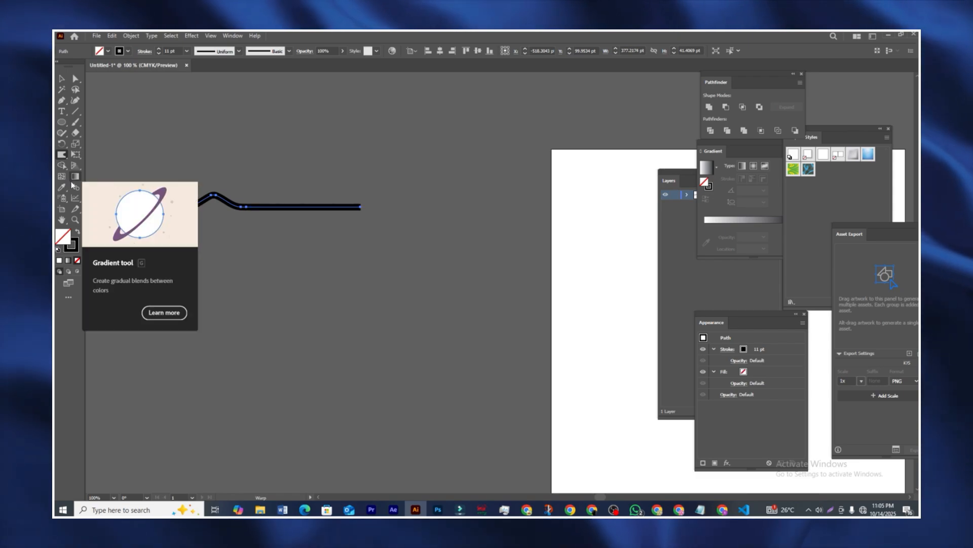
Step: Twirl the middle of the line into a spiral with the Twirl tool
right_click(62, 155)
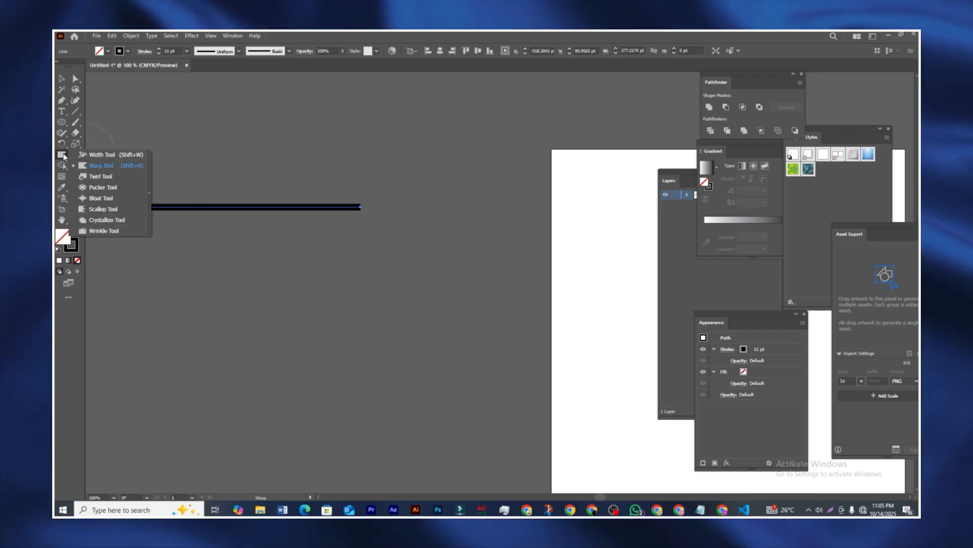
click(101, 177)
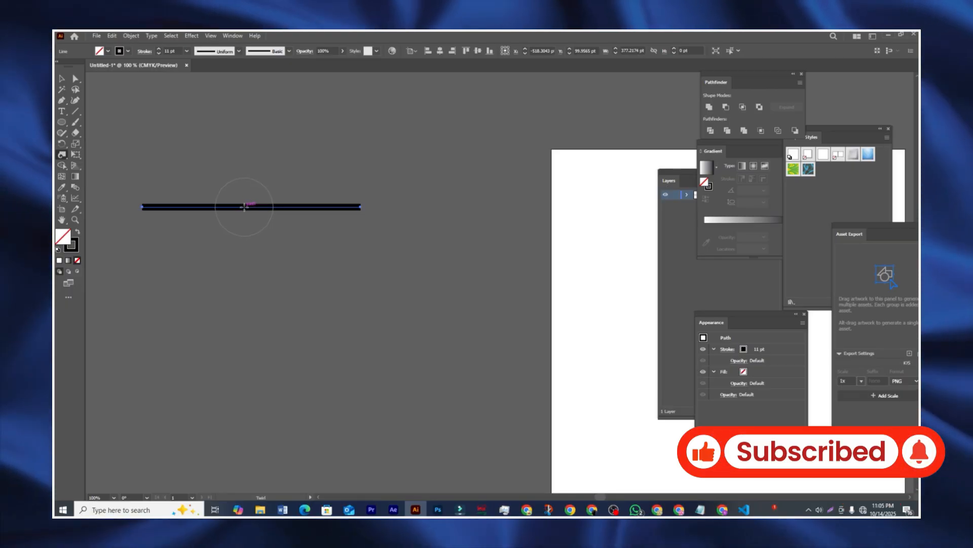
click(244, 206)
drag(244, 205, 244, 206)
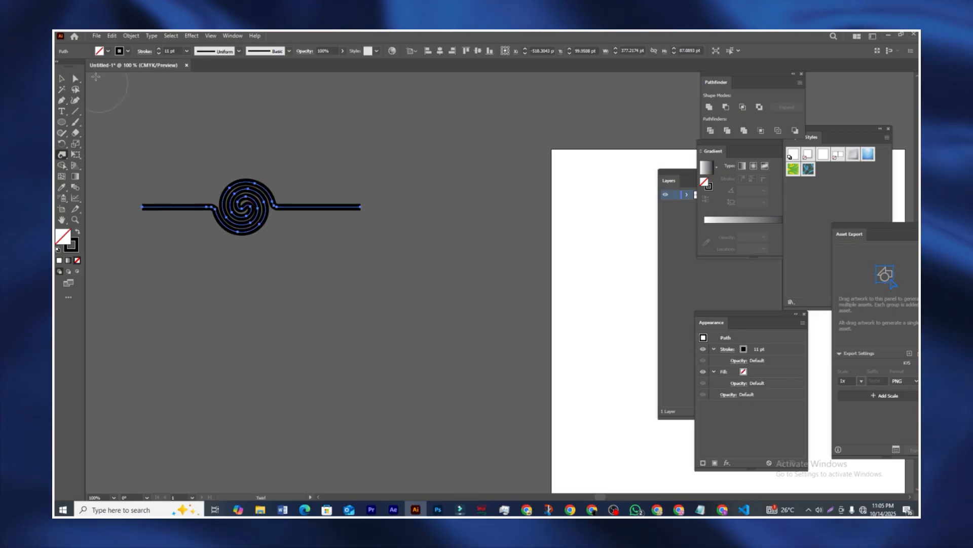
Step: Select the spiral line and delete it
key(v)
click(146, 114)
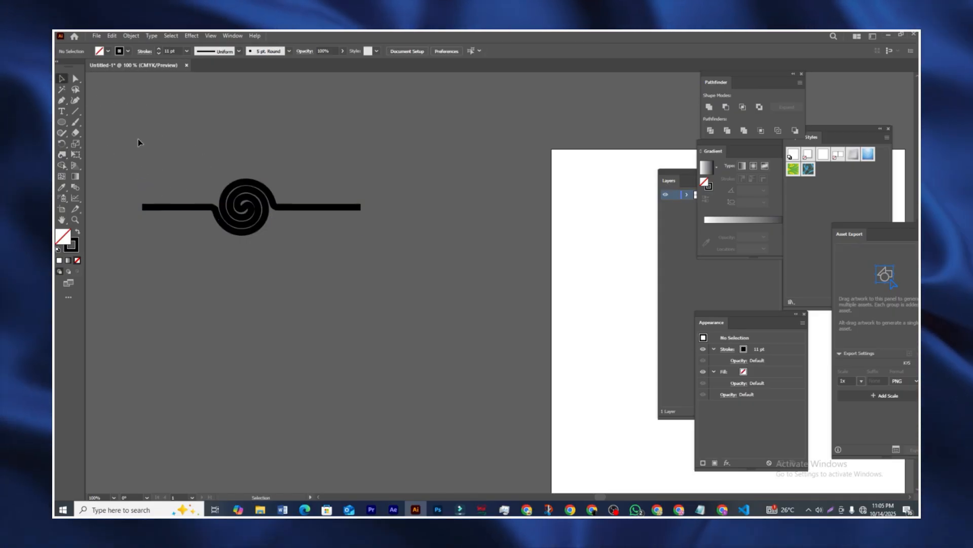
drag(138, 142, 297, 263)
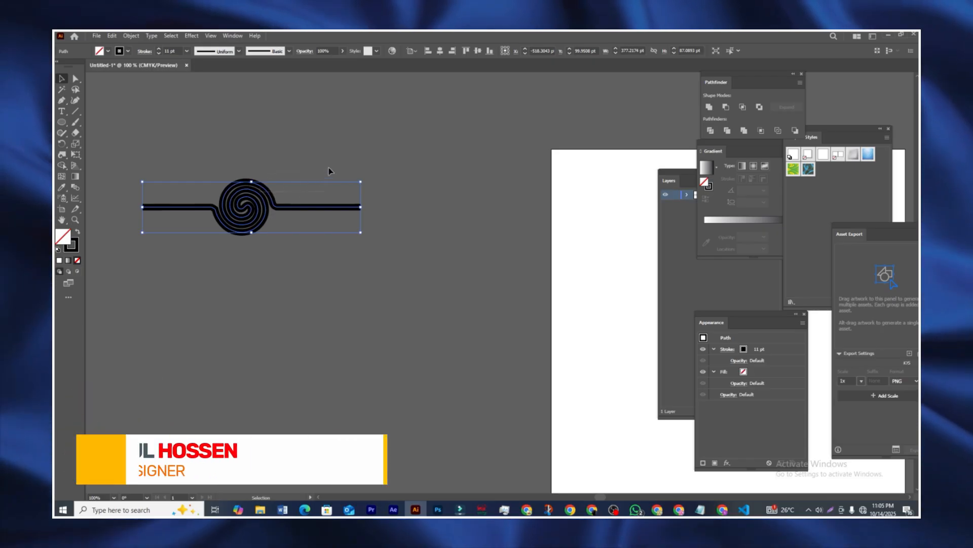
right_click(61, 155)
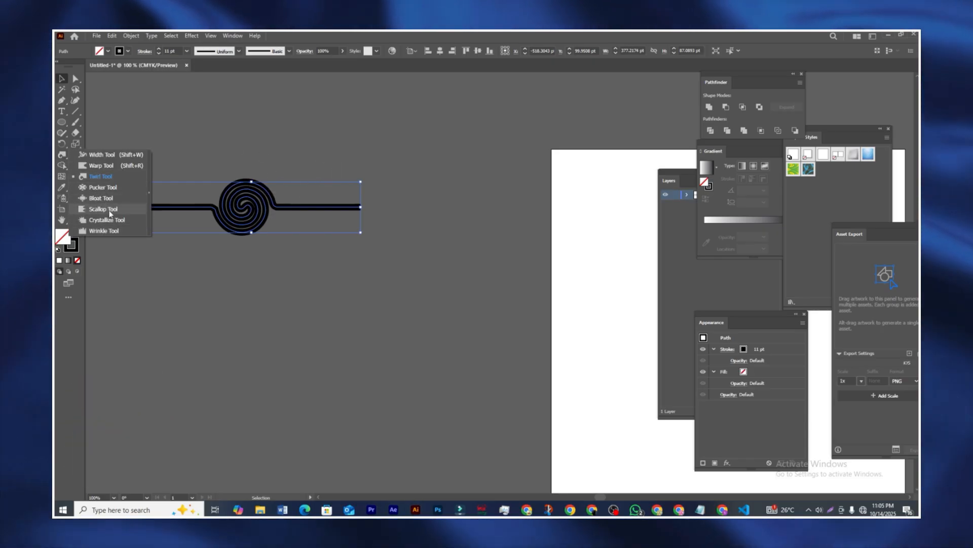
click(177, 135)
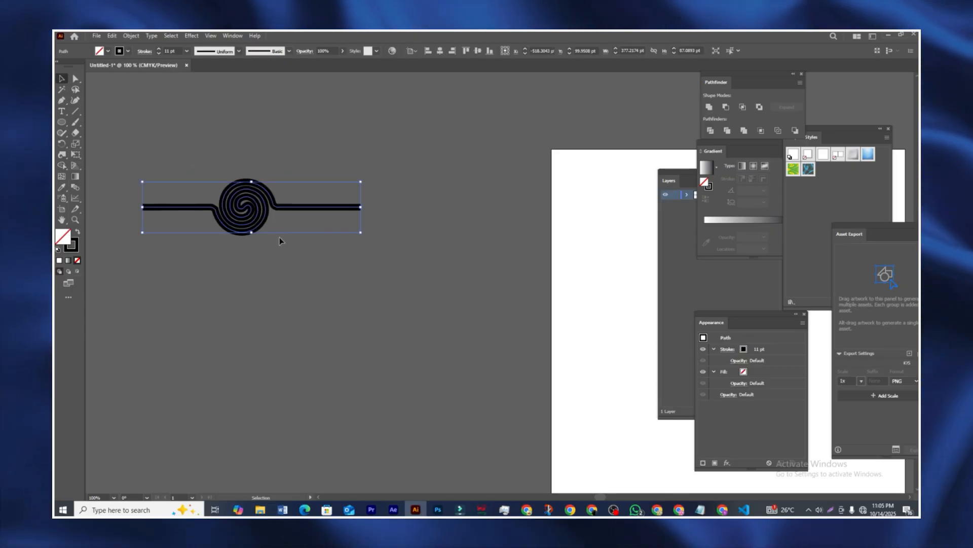
key(Delete)
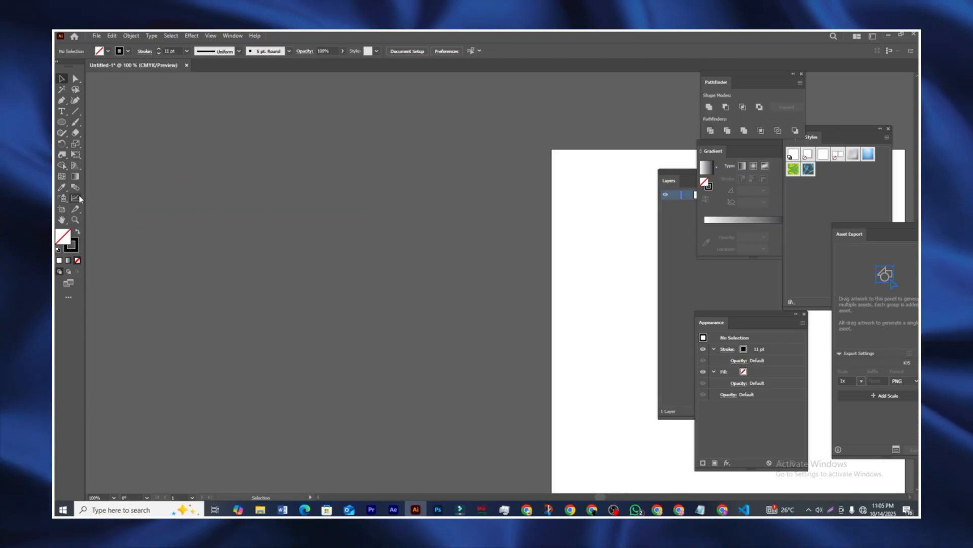
Step: Drag out a graph area with the Column Graph tool
click(75, 198)
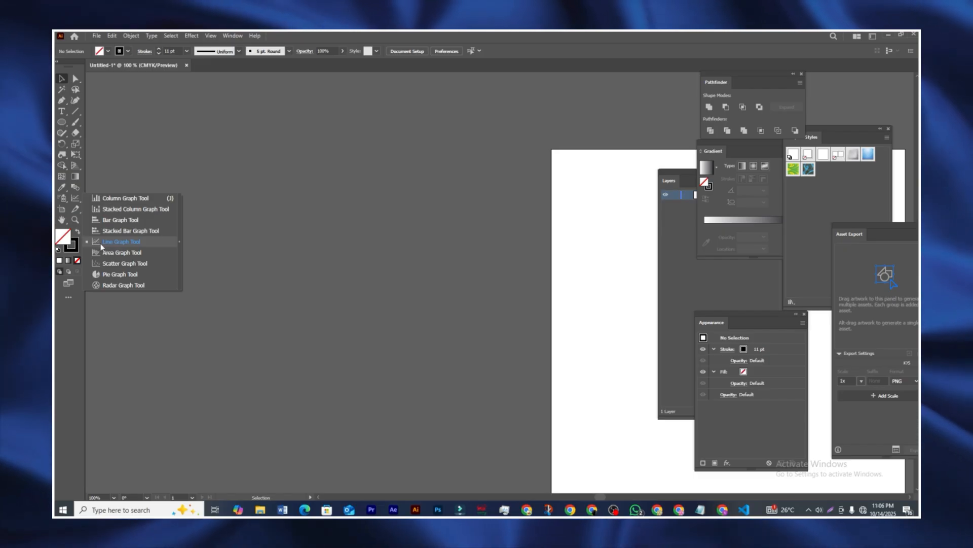
click(103, 199)
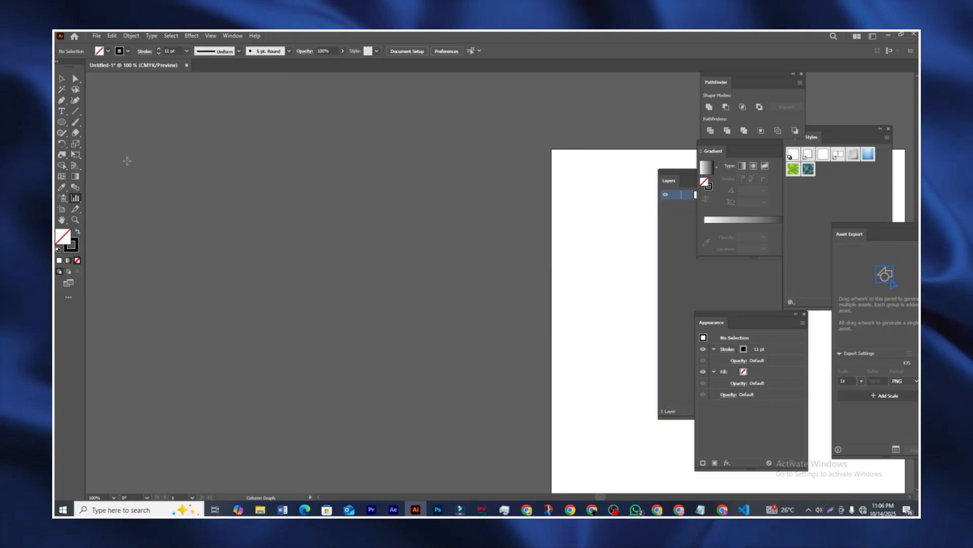
drag(409, 377, 410, 377)
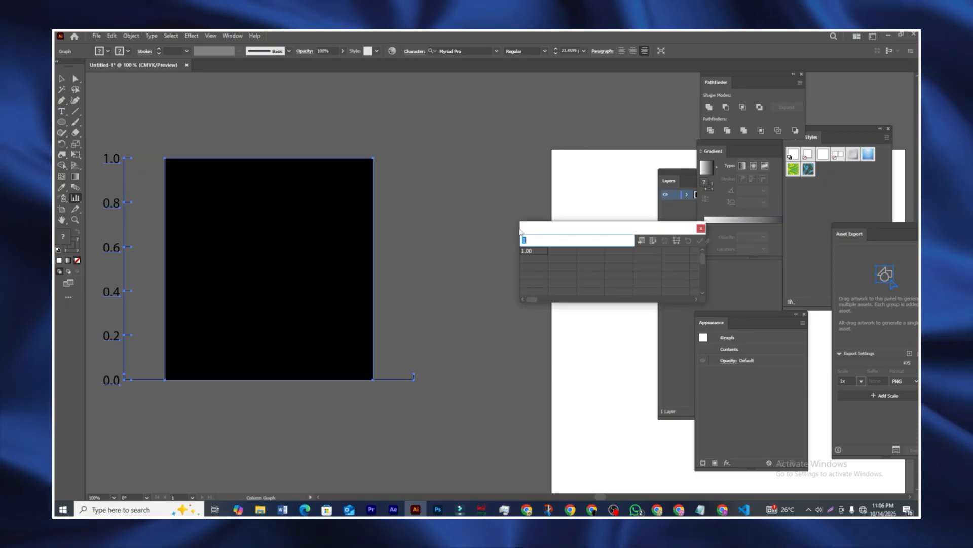
drag(548, 227, 460, 219)
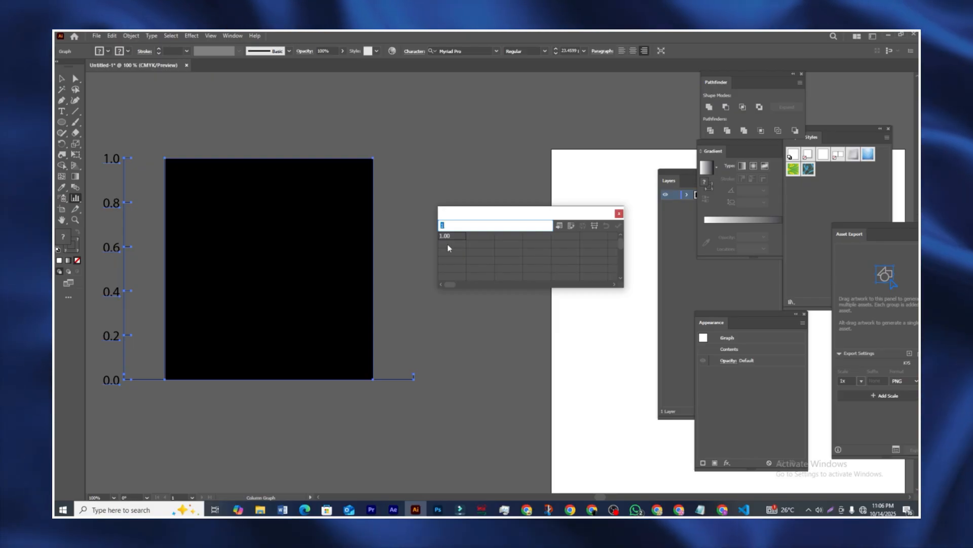
Step: Enter 1, 5, 10 and 20 in the Graph Data grid and apply them
click(448, 248)
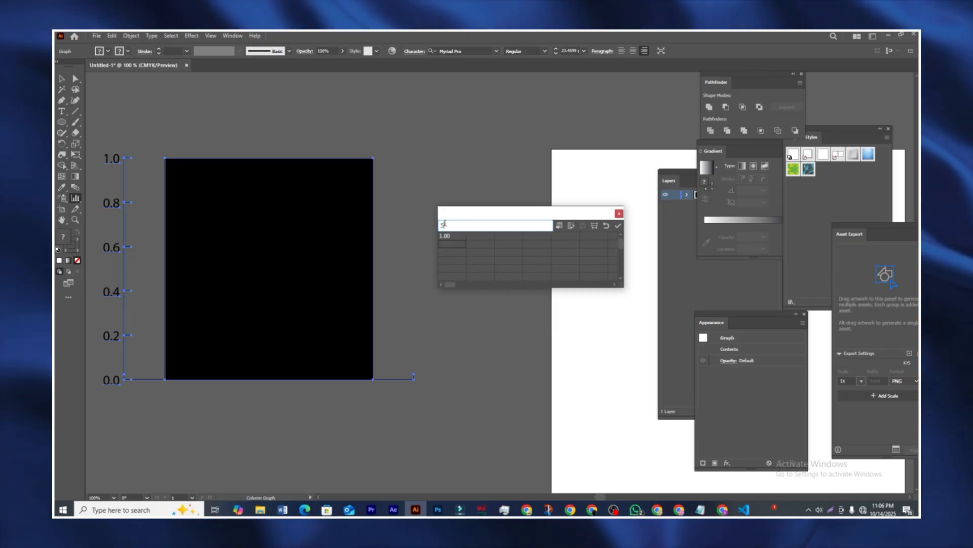
key(Return)
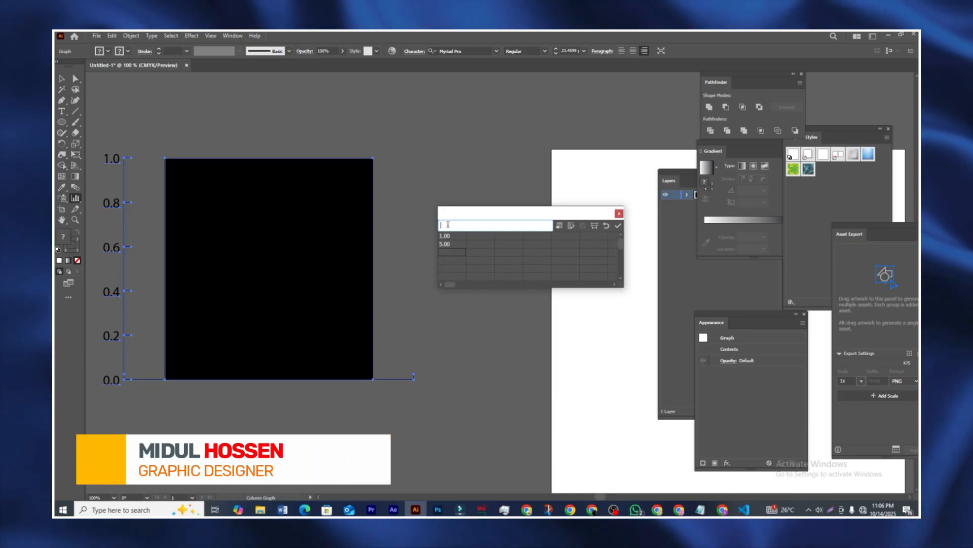
text(10)
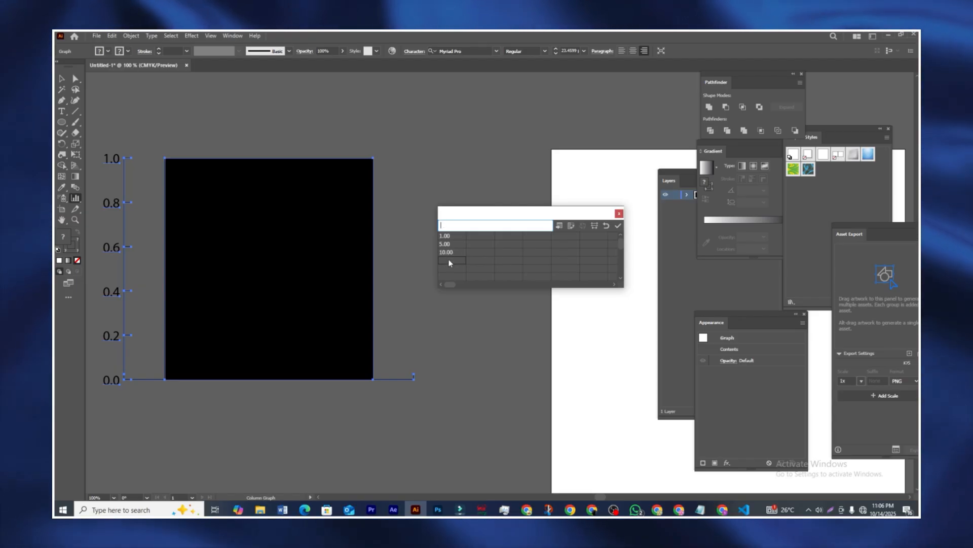
text(20)
key(Return)
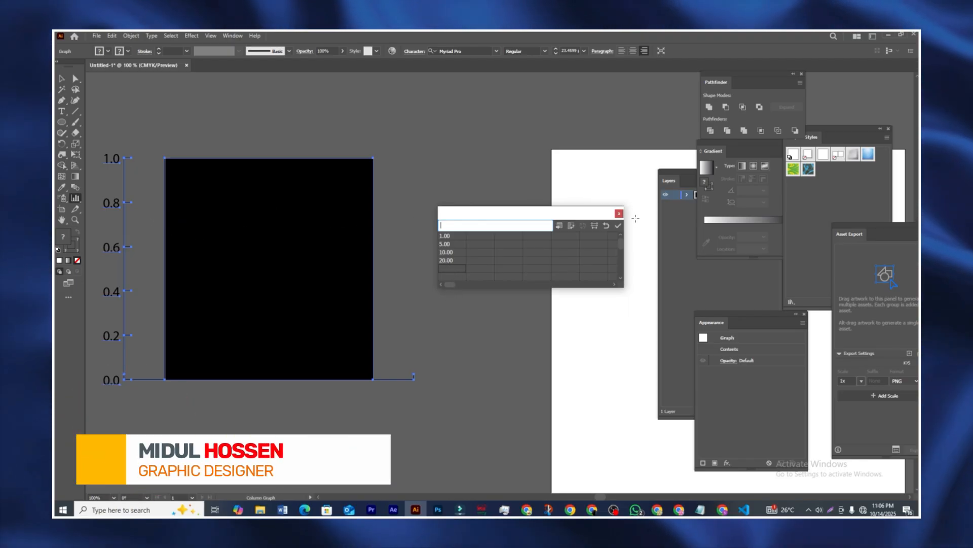
click(618, 226)
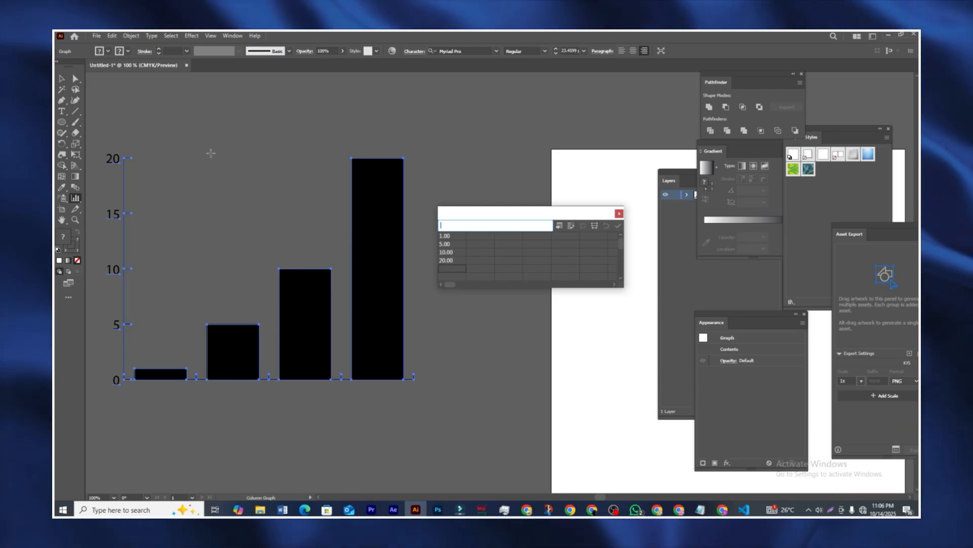
click(619, 214)
Step: Retype the value axis's top label from 20 to 25 using the Type tool
key(v)
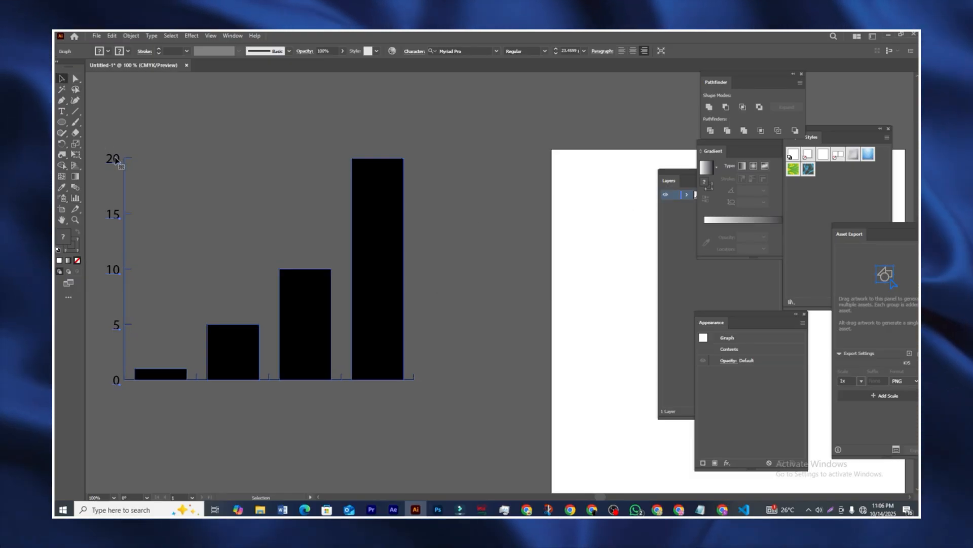
key(t)
click(115, 157)
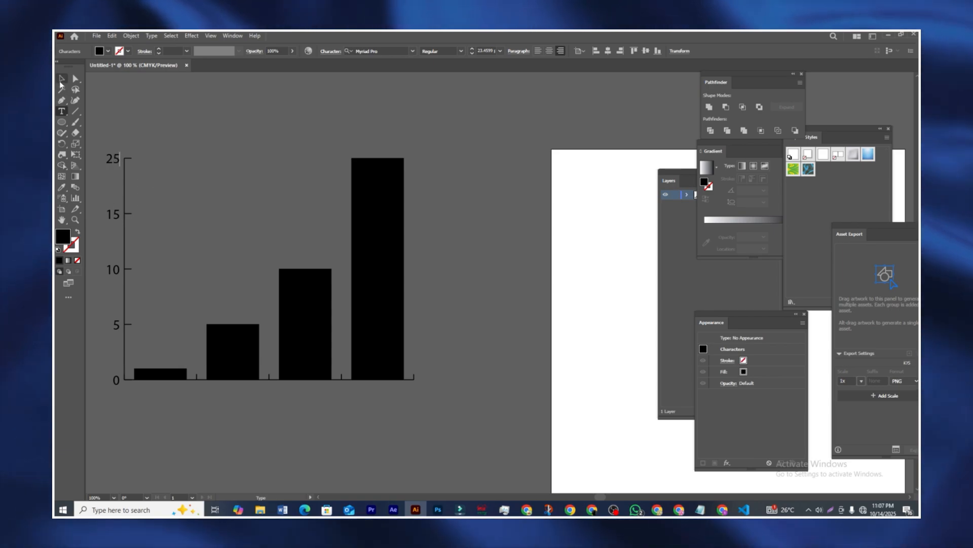
key(Escape)
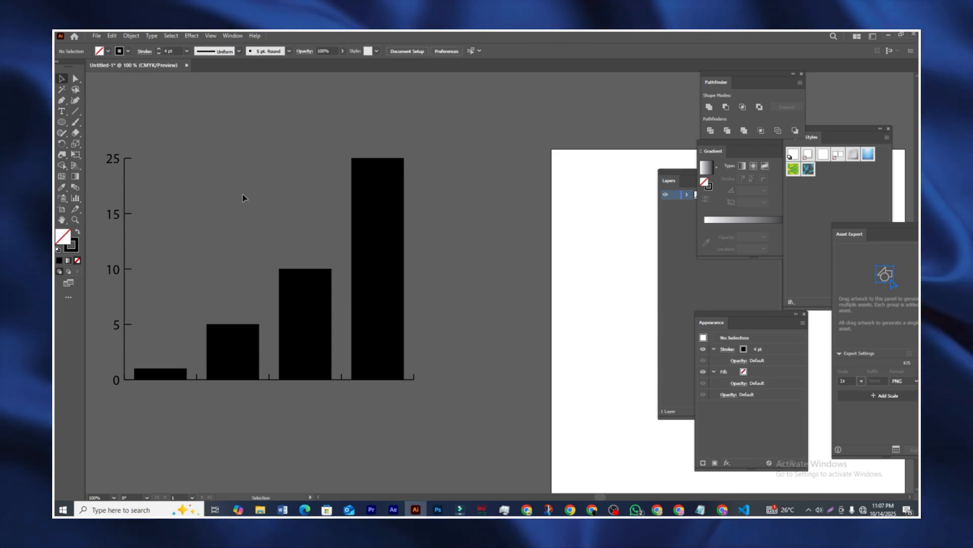